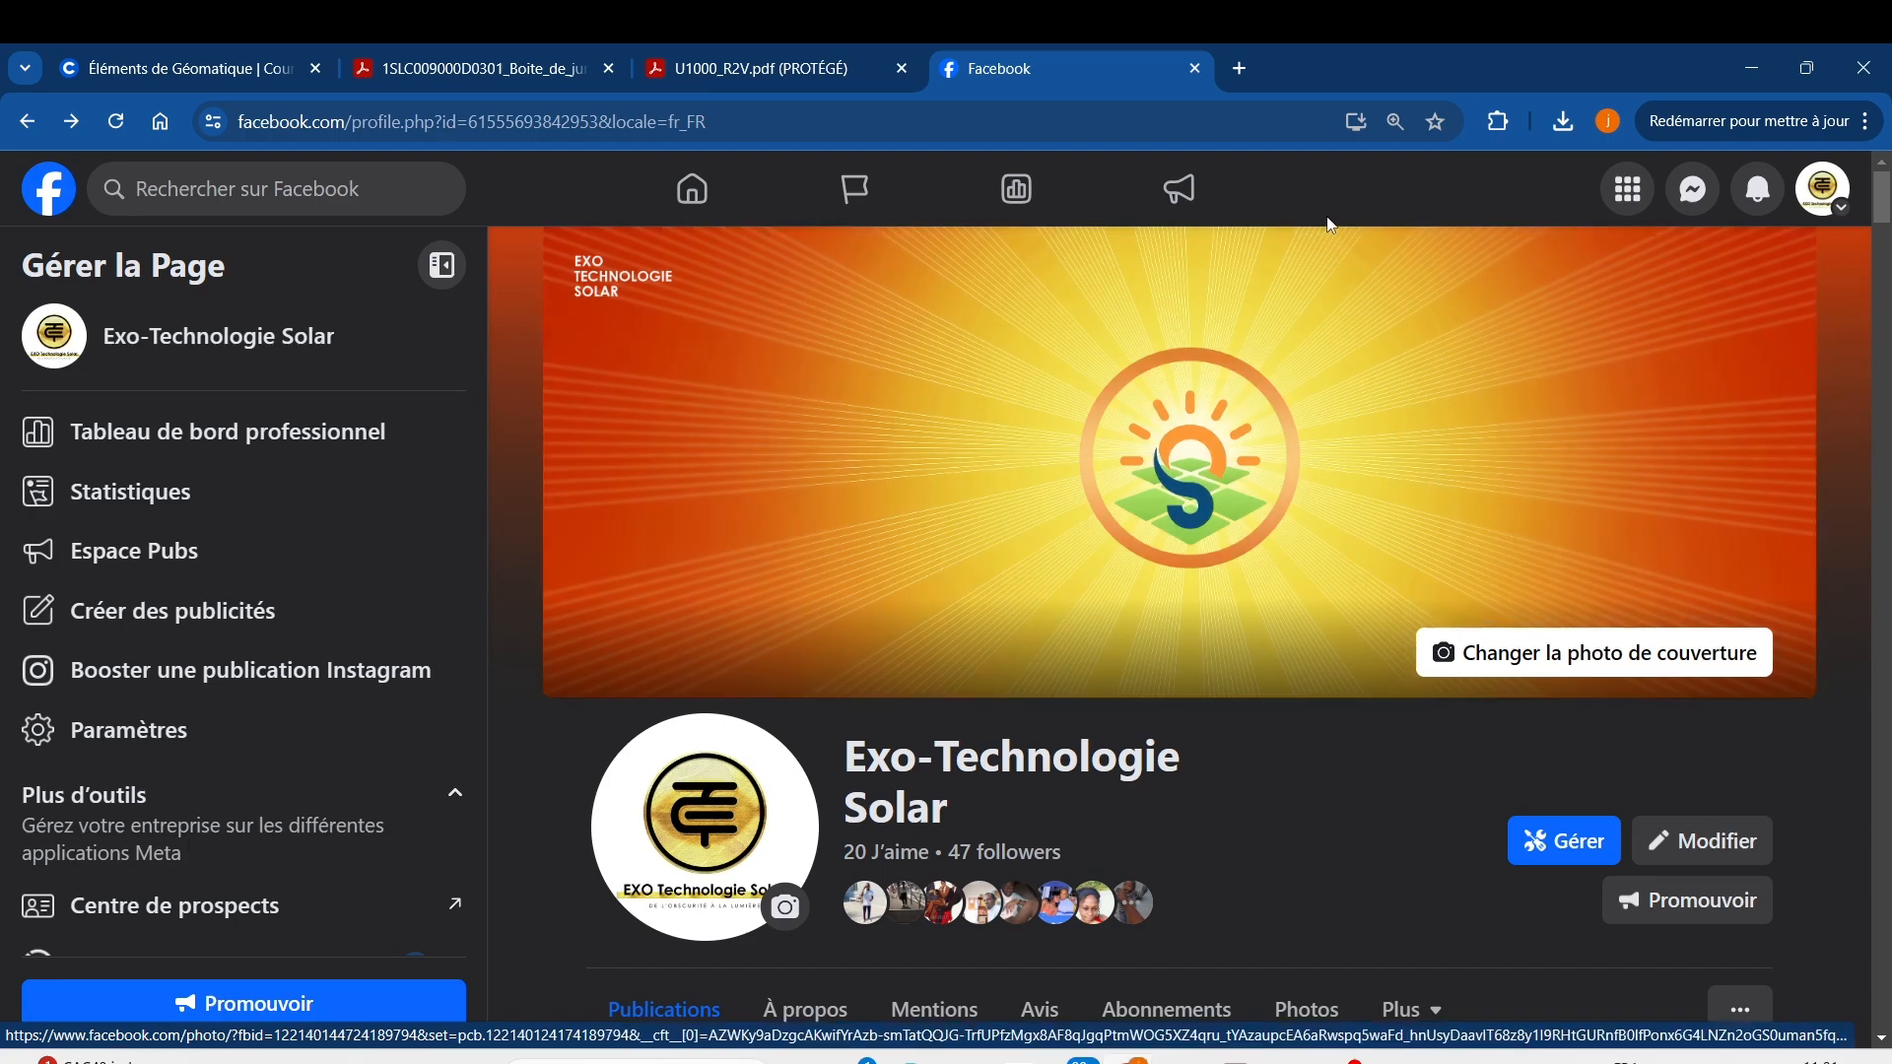
Load google.com in a new browser tab.
{"action": "left_click", "coordinate": [1246, 68]}
{"action": "type", "text": "google.com"}
{"action": "key", "text": "Return"}
Search Google for 'géoportail' and scroll through the results.
{"action": "type", "text": "geoprt"}
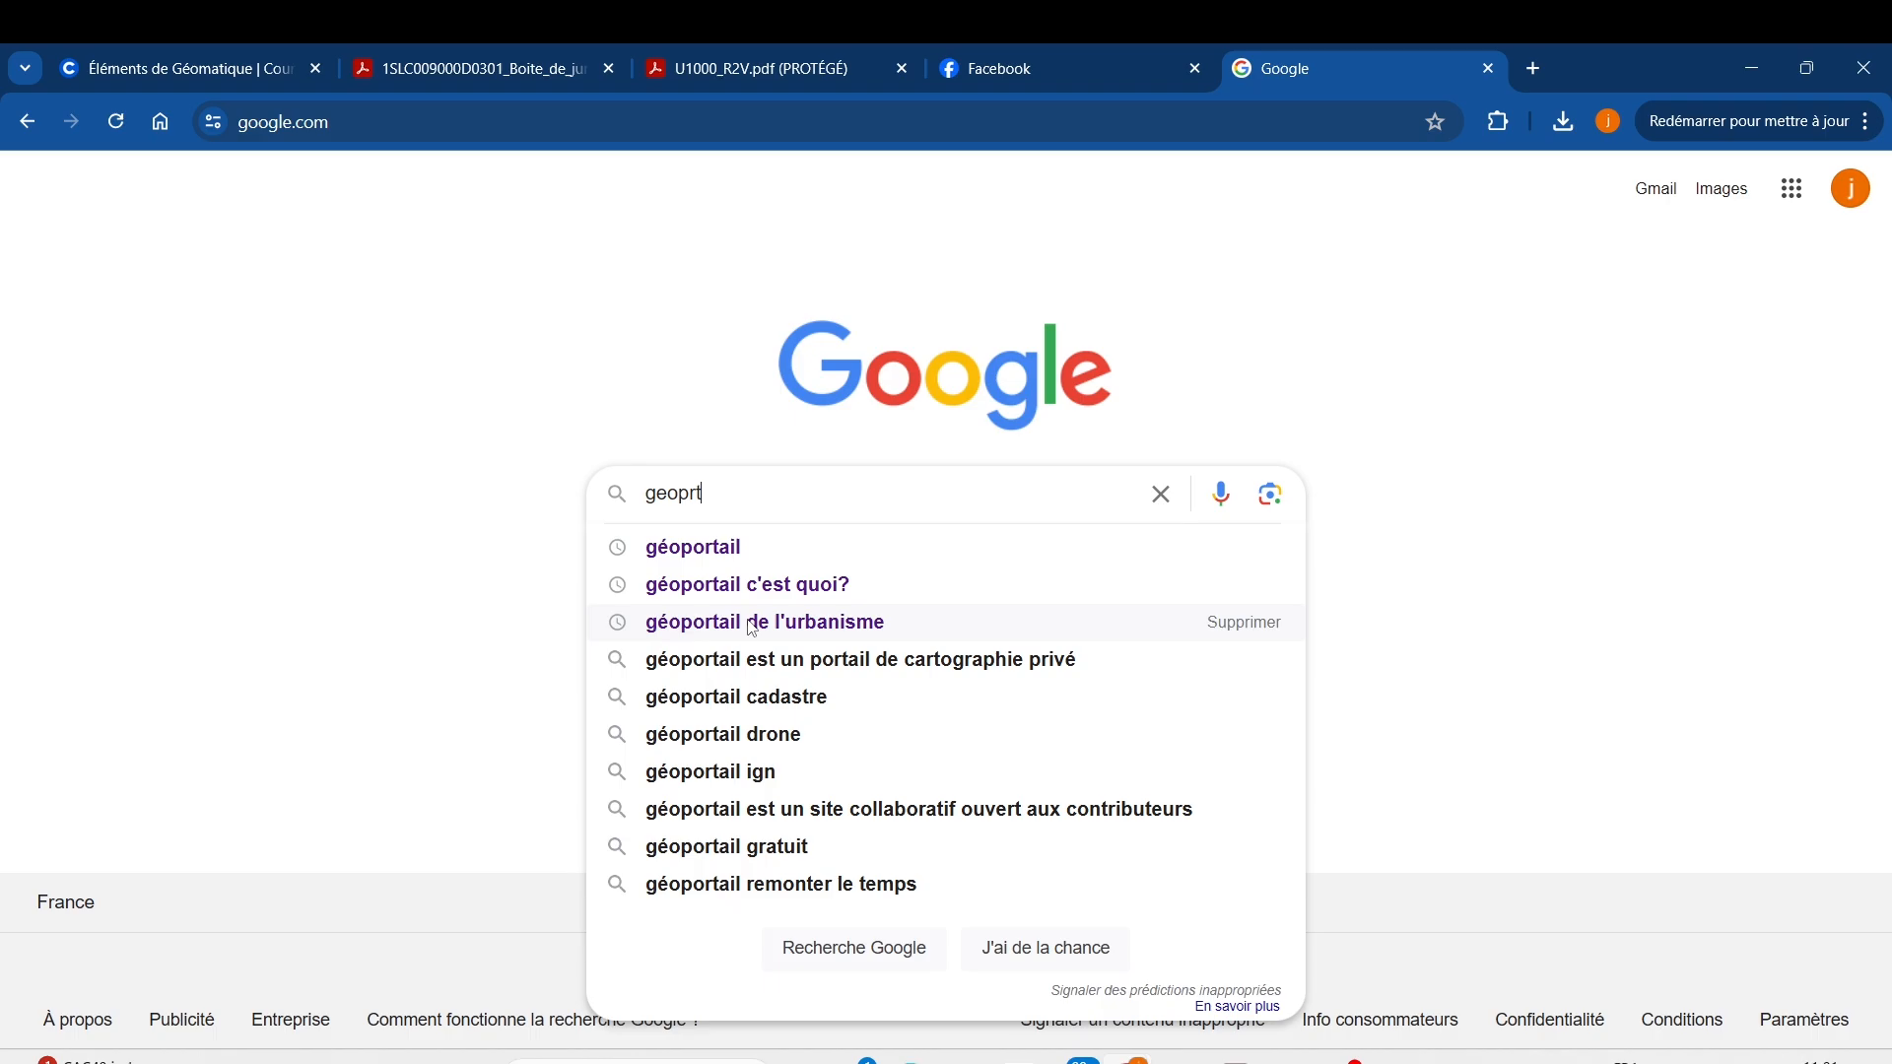
{"action": "left_click", "coordinate": [757, 549]}
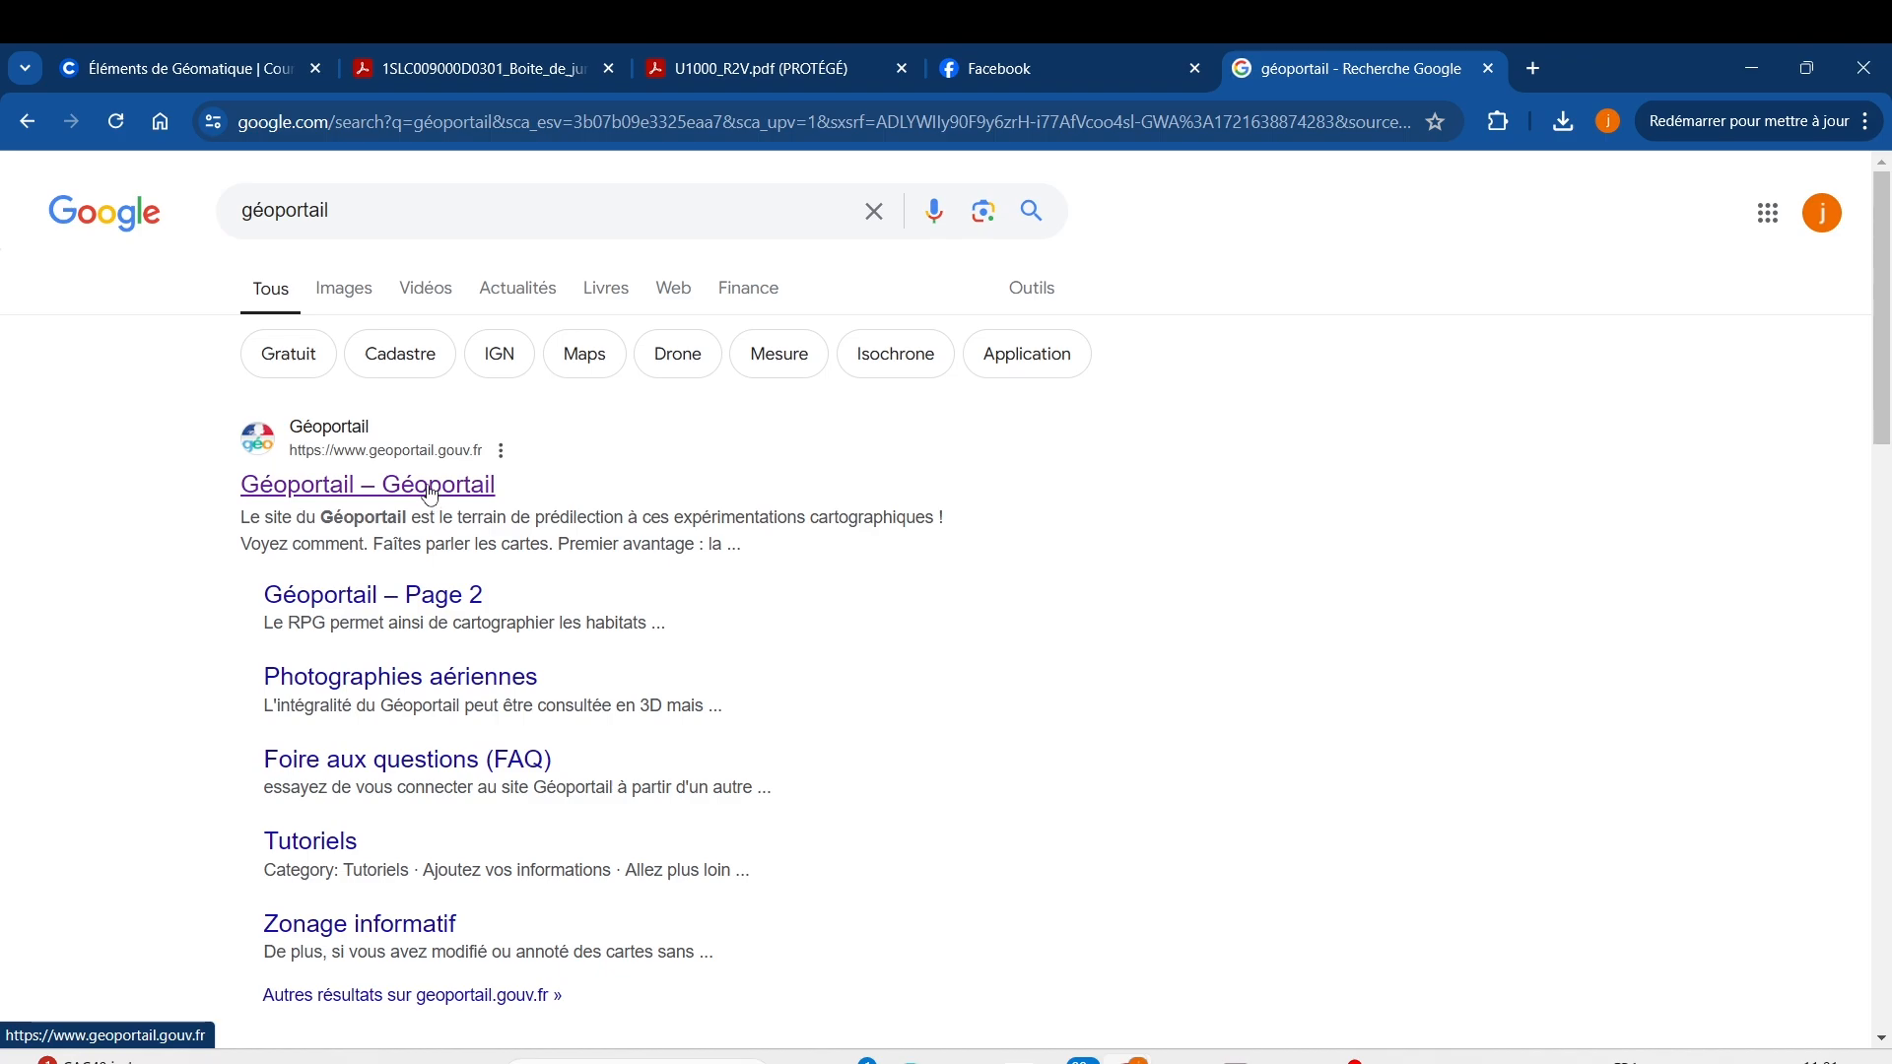
{"action": "scroll", "coordinate": [456, 676], "scroll_direction": "down", "scroll_amount": 5}
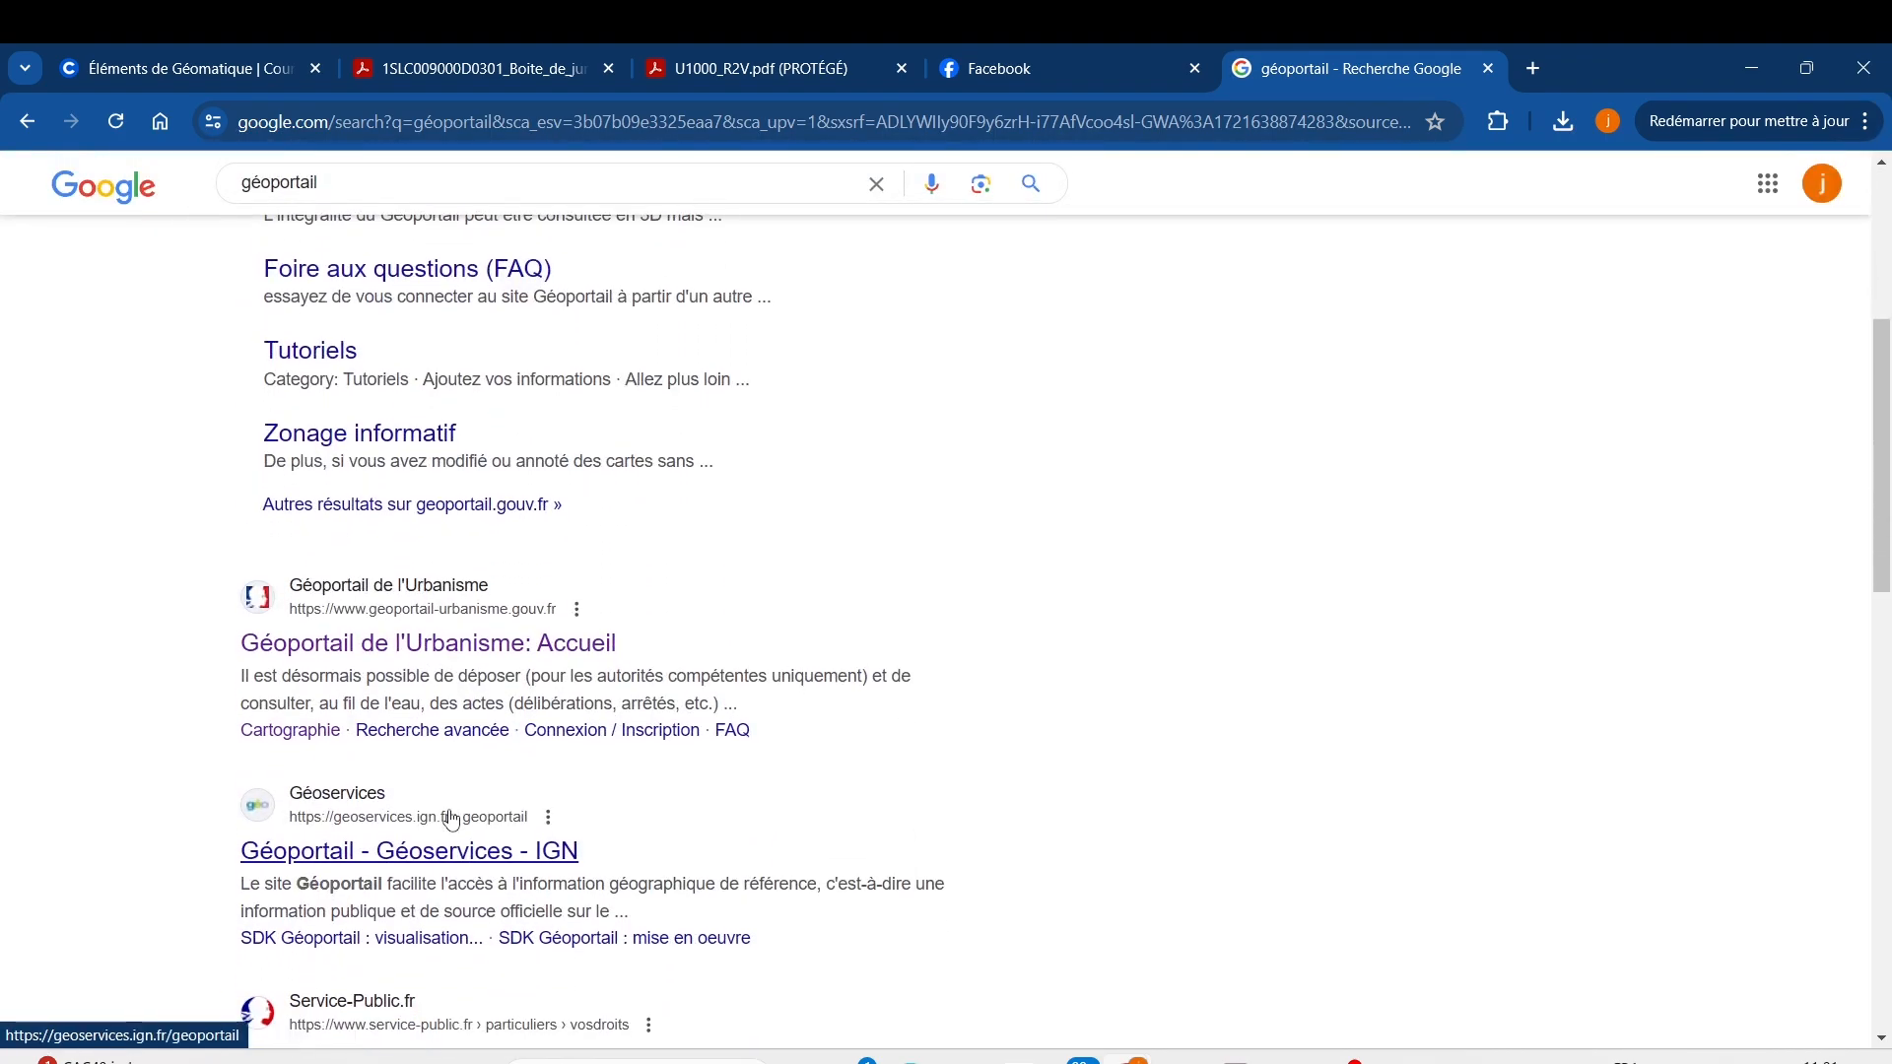
{"action": "scroll", "coordinate": [450, 818], "scroll_direction": "down", "scroll_amount": 5}
{"action": "scroll", "coordinate": [497, 877], "scroll_direction": "up", "scroll_amount": 4}
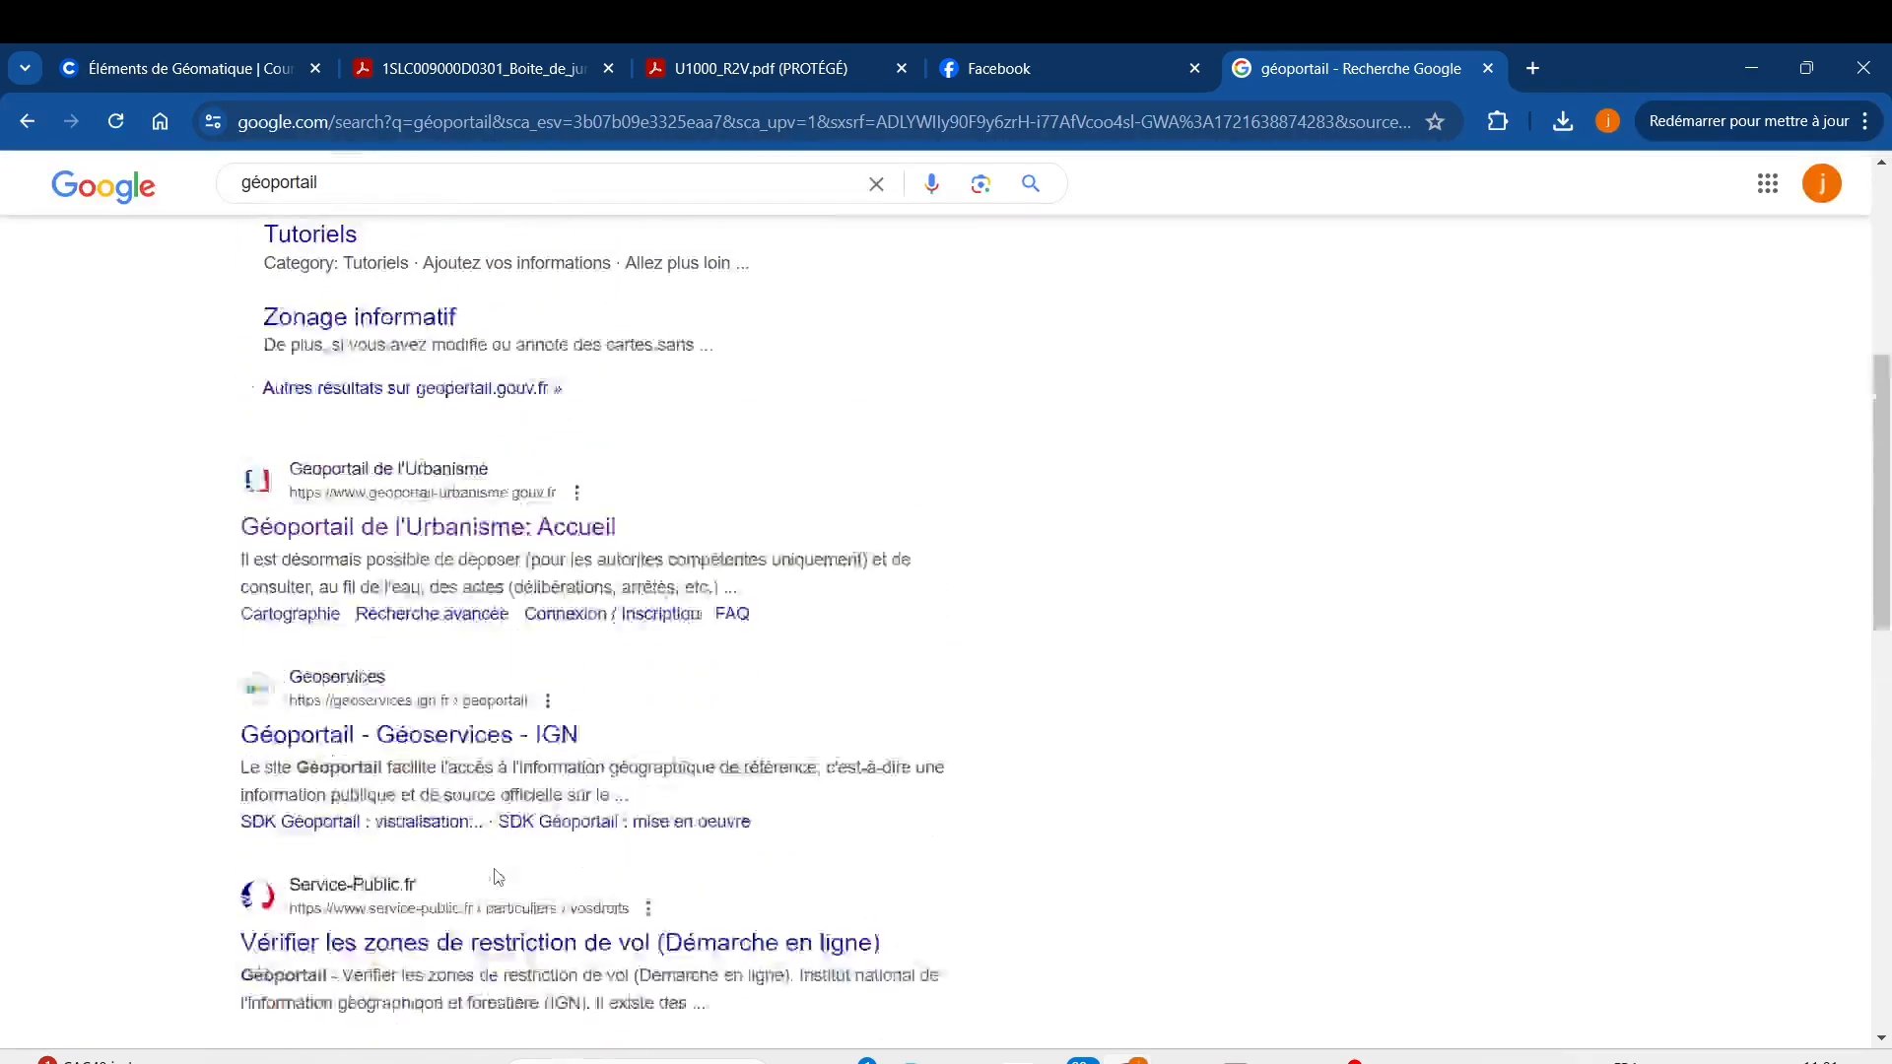
{"action": "scroll", "coordinate": [497, 877], "scroll_direction": "up", "scroll_amount": 6}
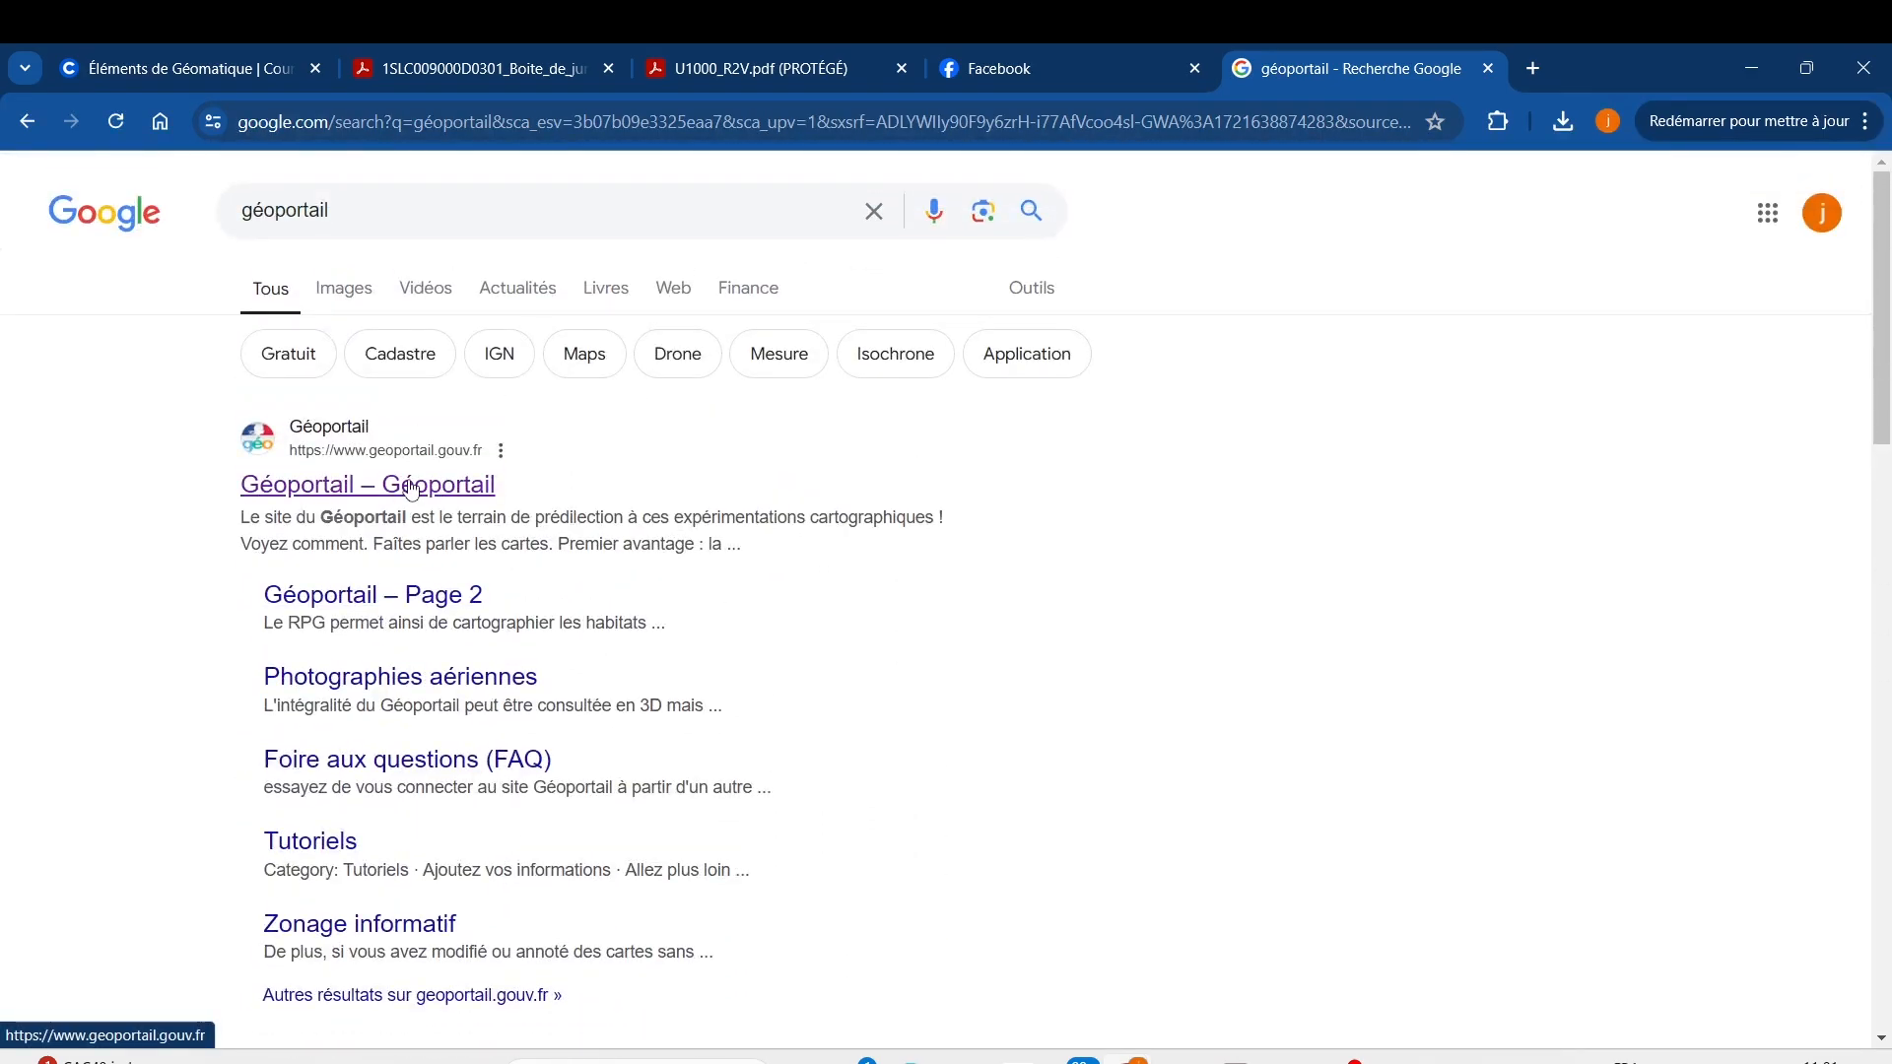
{"action": "left_click", "coordinate": [412, 486]}
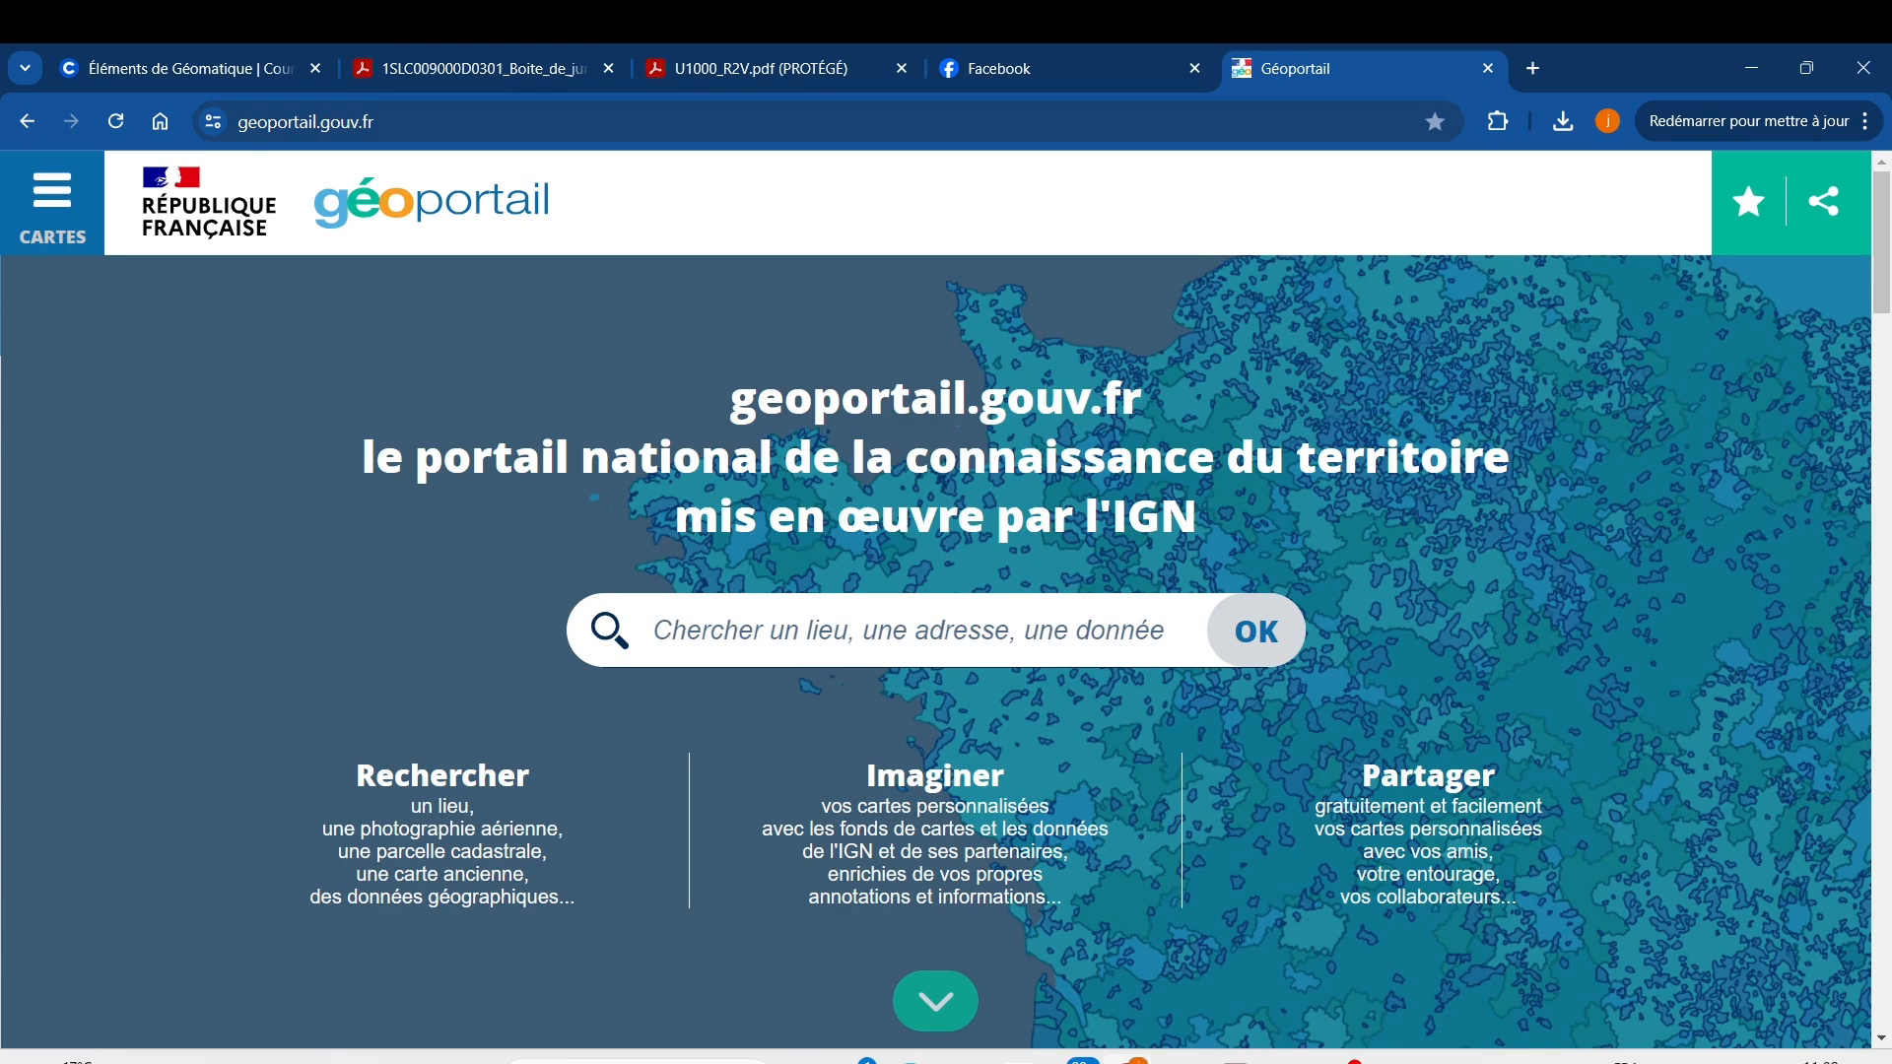
{"action": "left_click", "coordinate": [945, 611]}
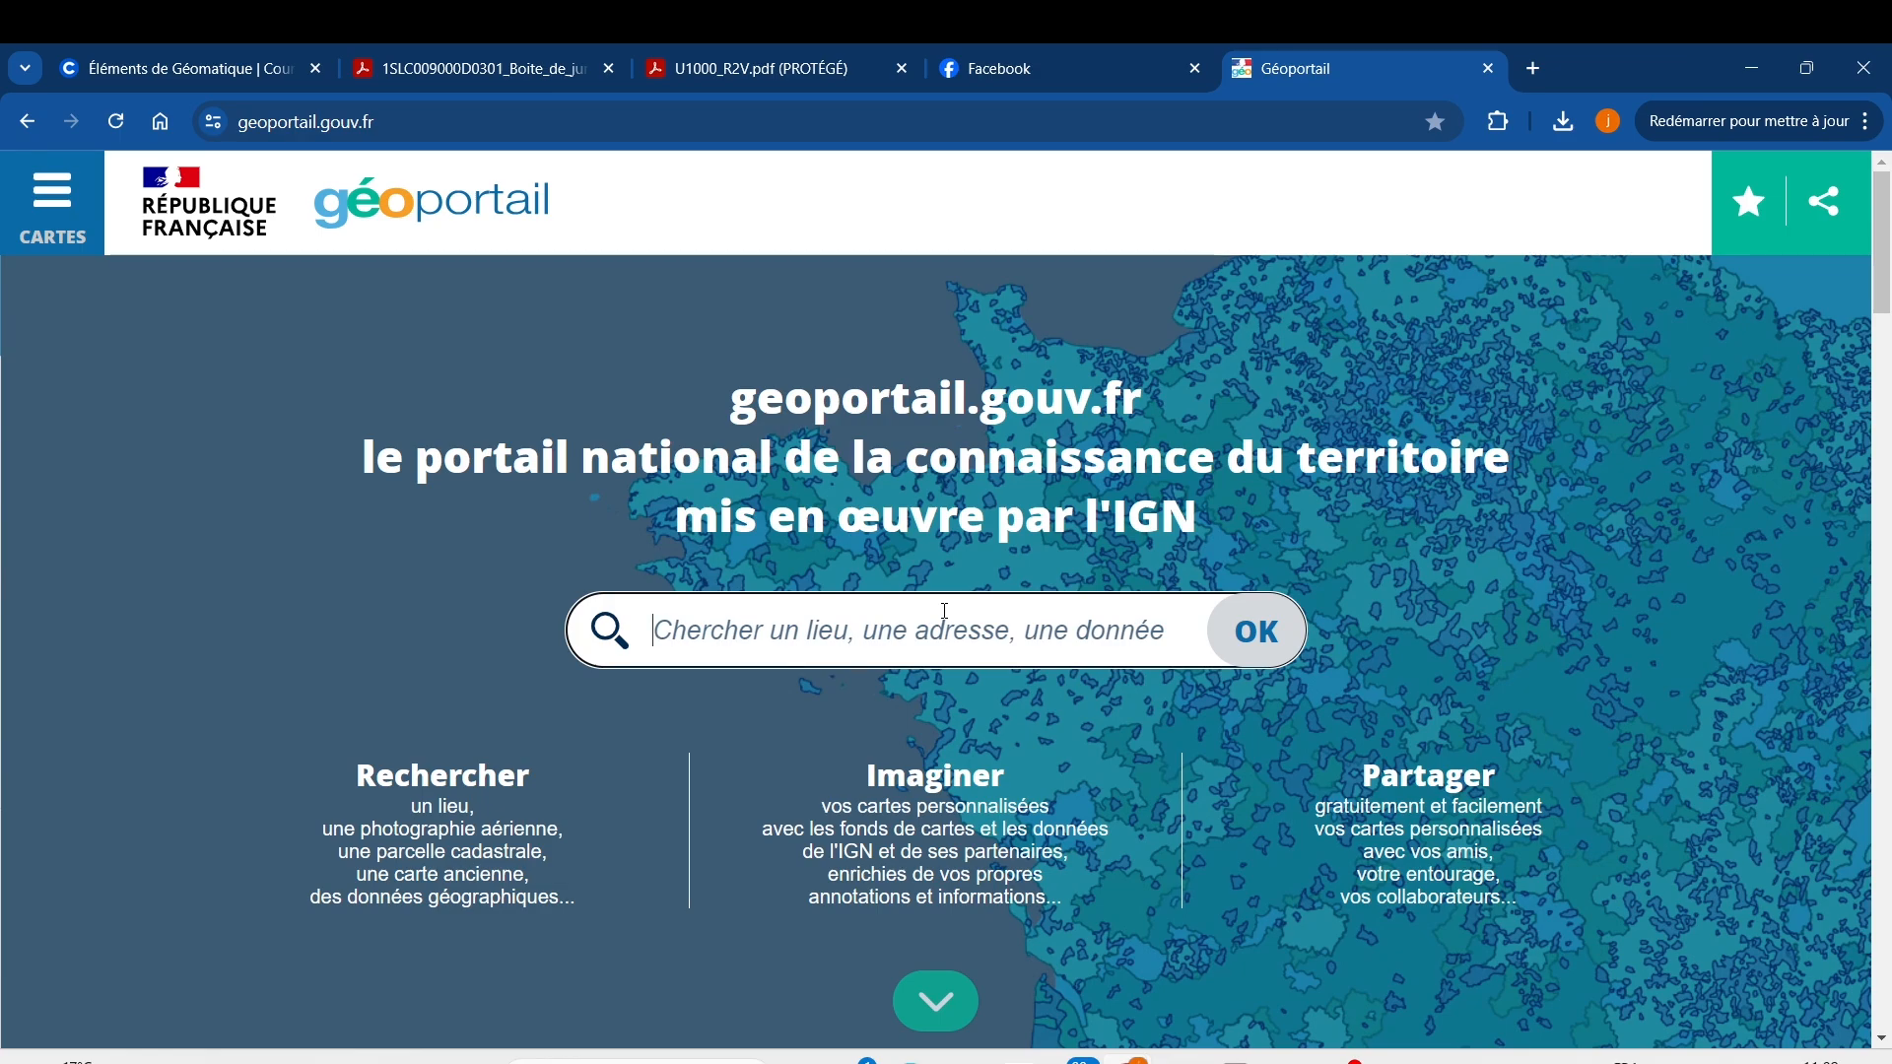
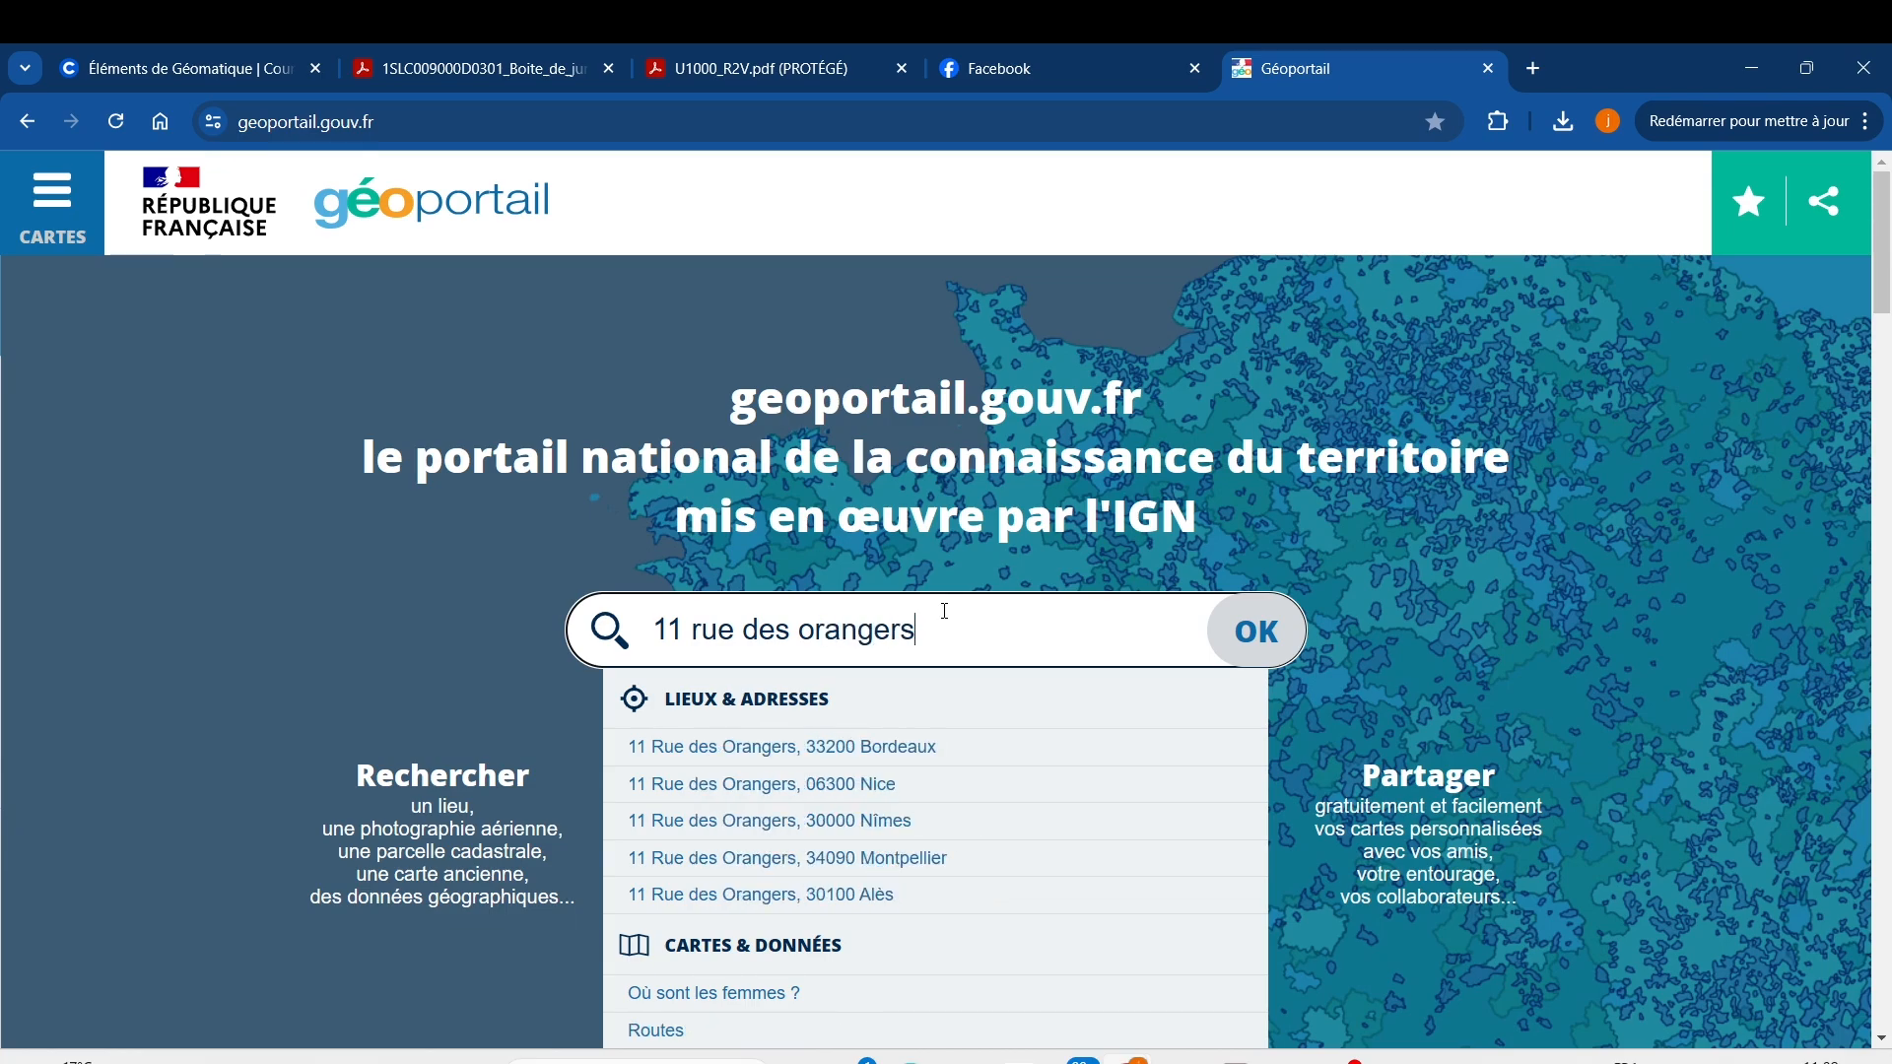
{"action": "left_click", "coordinate": [899, 858]}
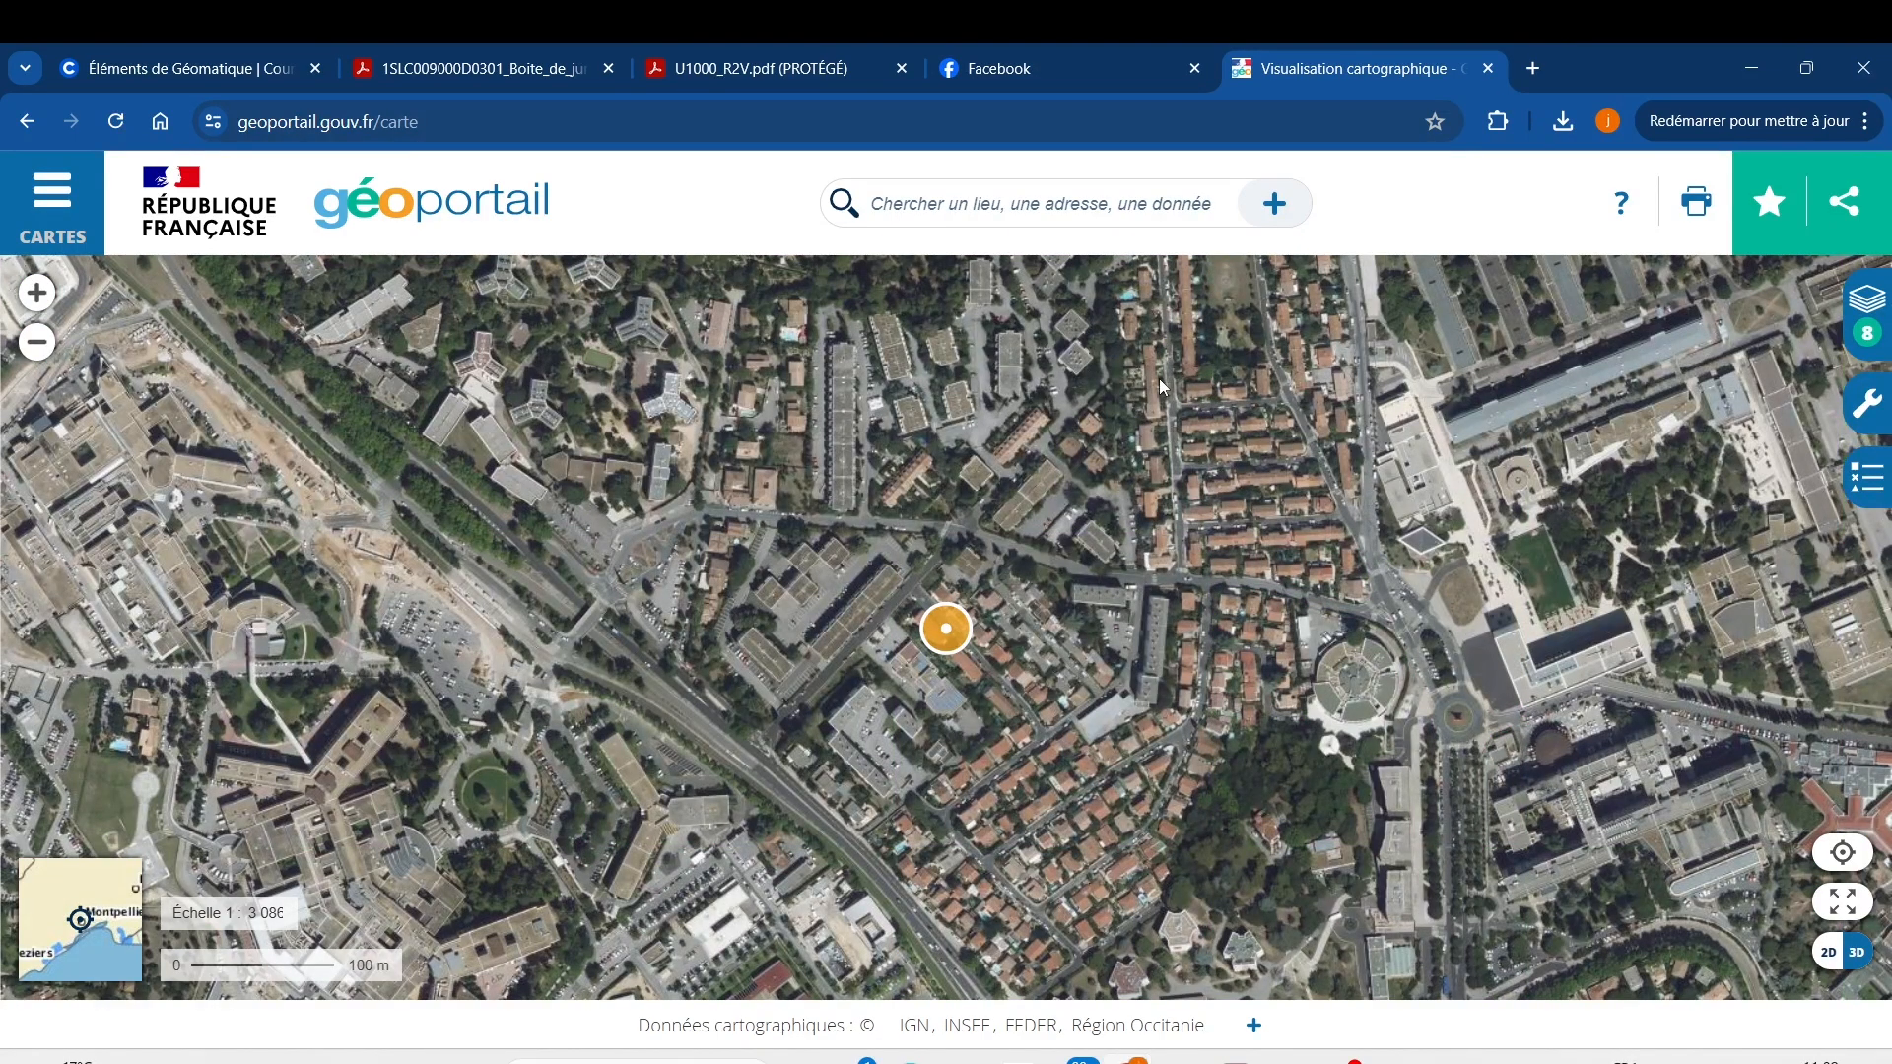
{"action": "scroll", "coordinate": [950, 607], "scroll_direction": "up", "scroll_amount": 2}
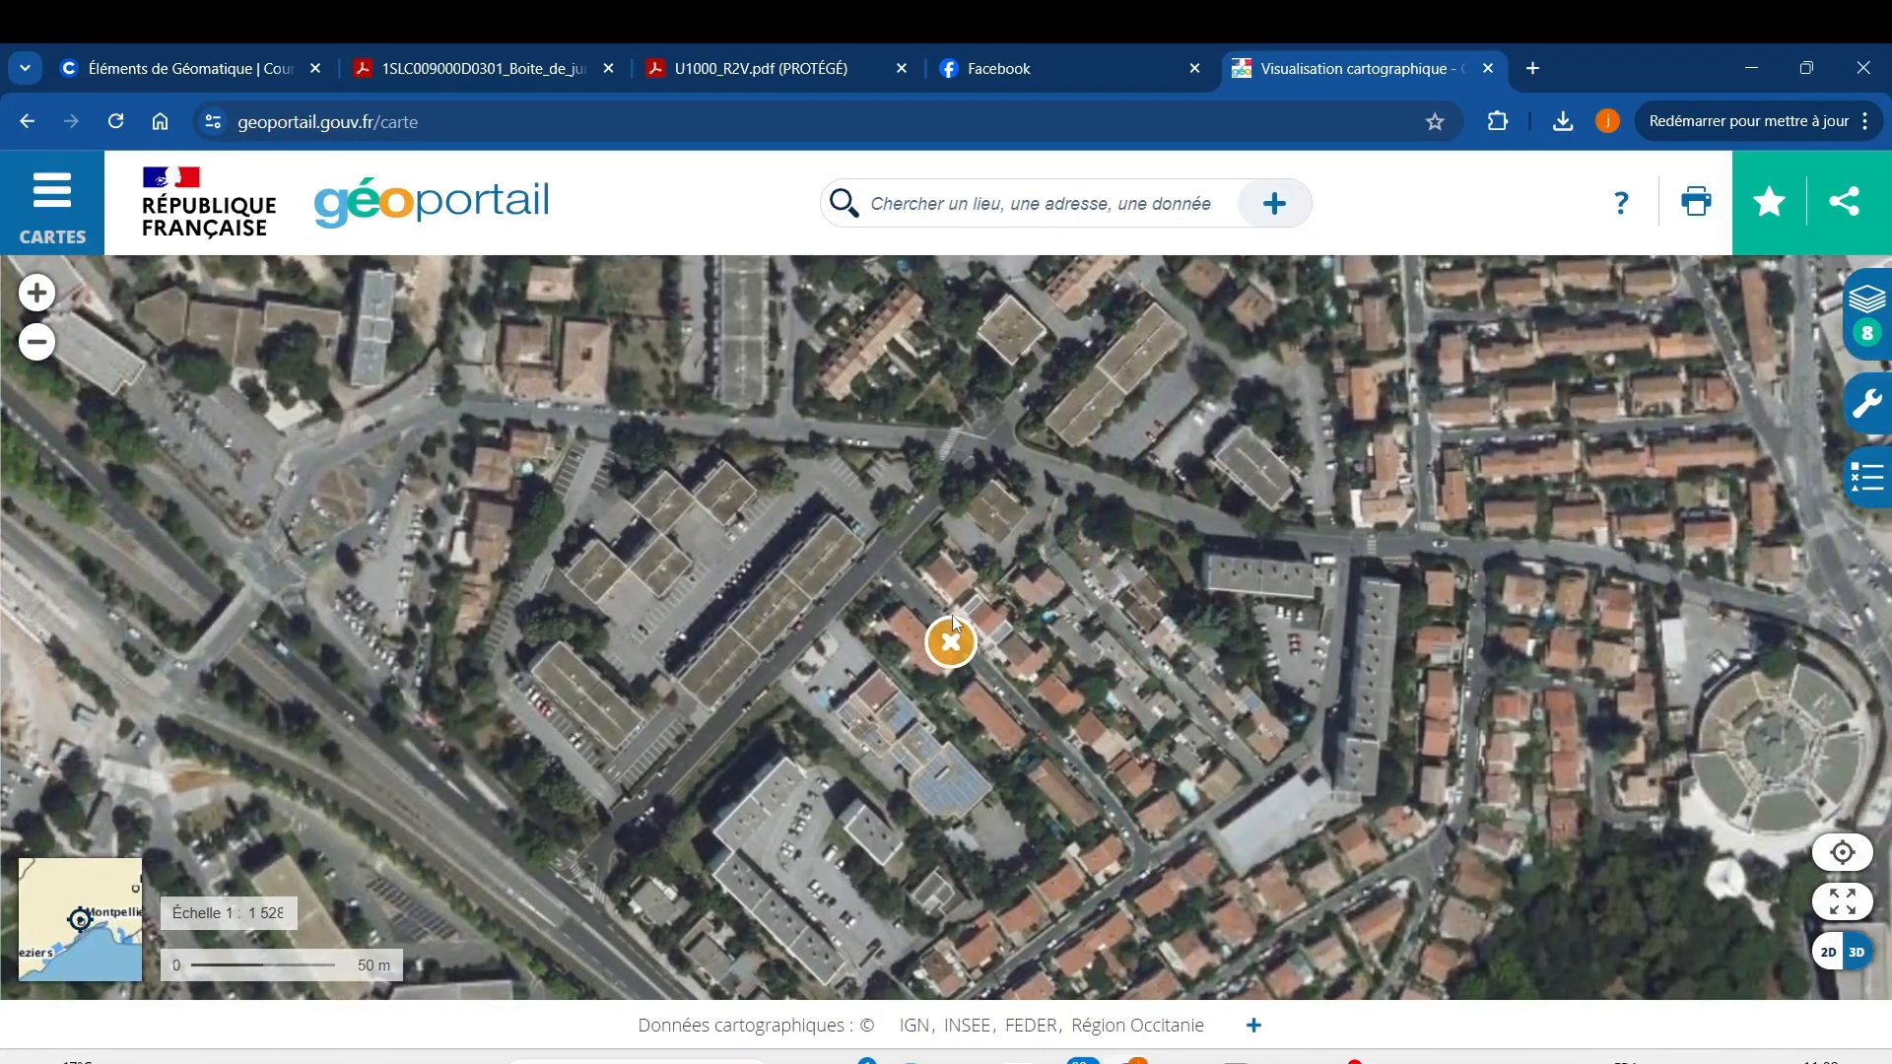
{"action": "scroll", "coordinate": [950, 646], "scroll_direction": "up", "scroll_amount": 1}
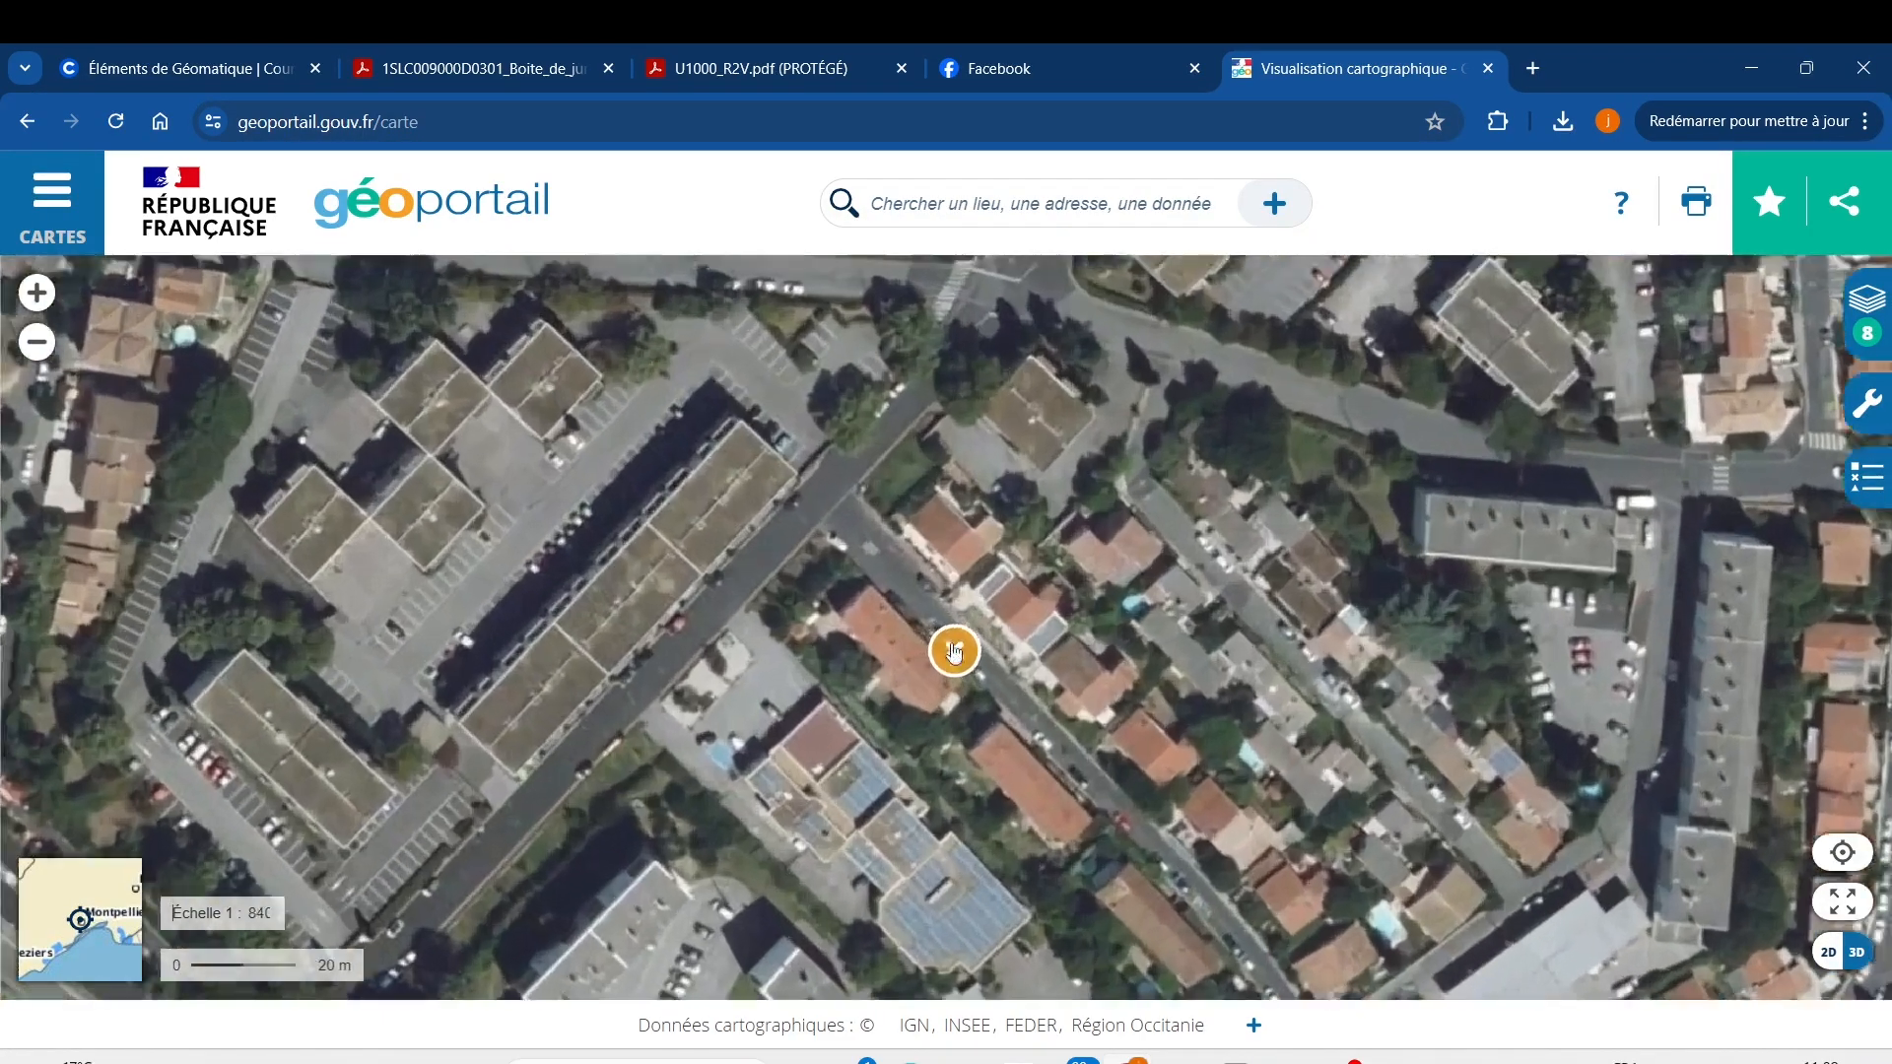
{"action": "scroll", "coordinate": [952, 650], "scroll_direction": "up", "scroll_amount": 2}
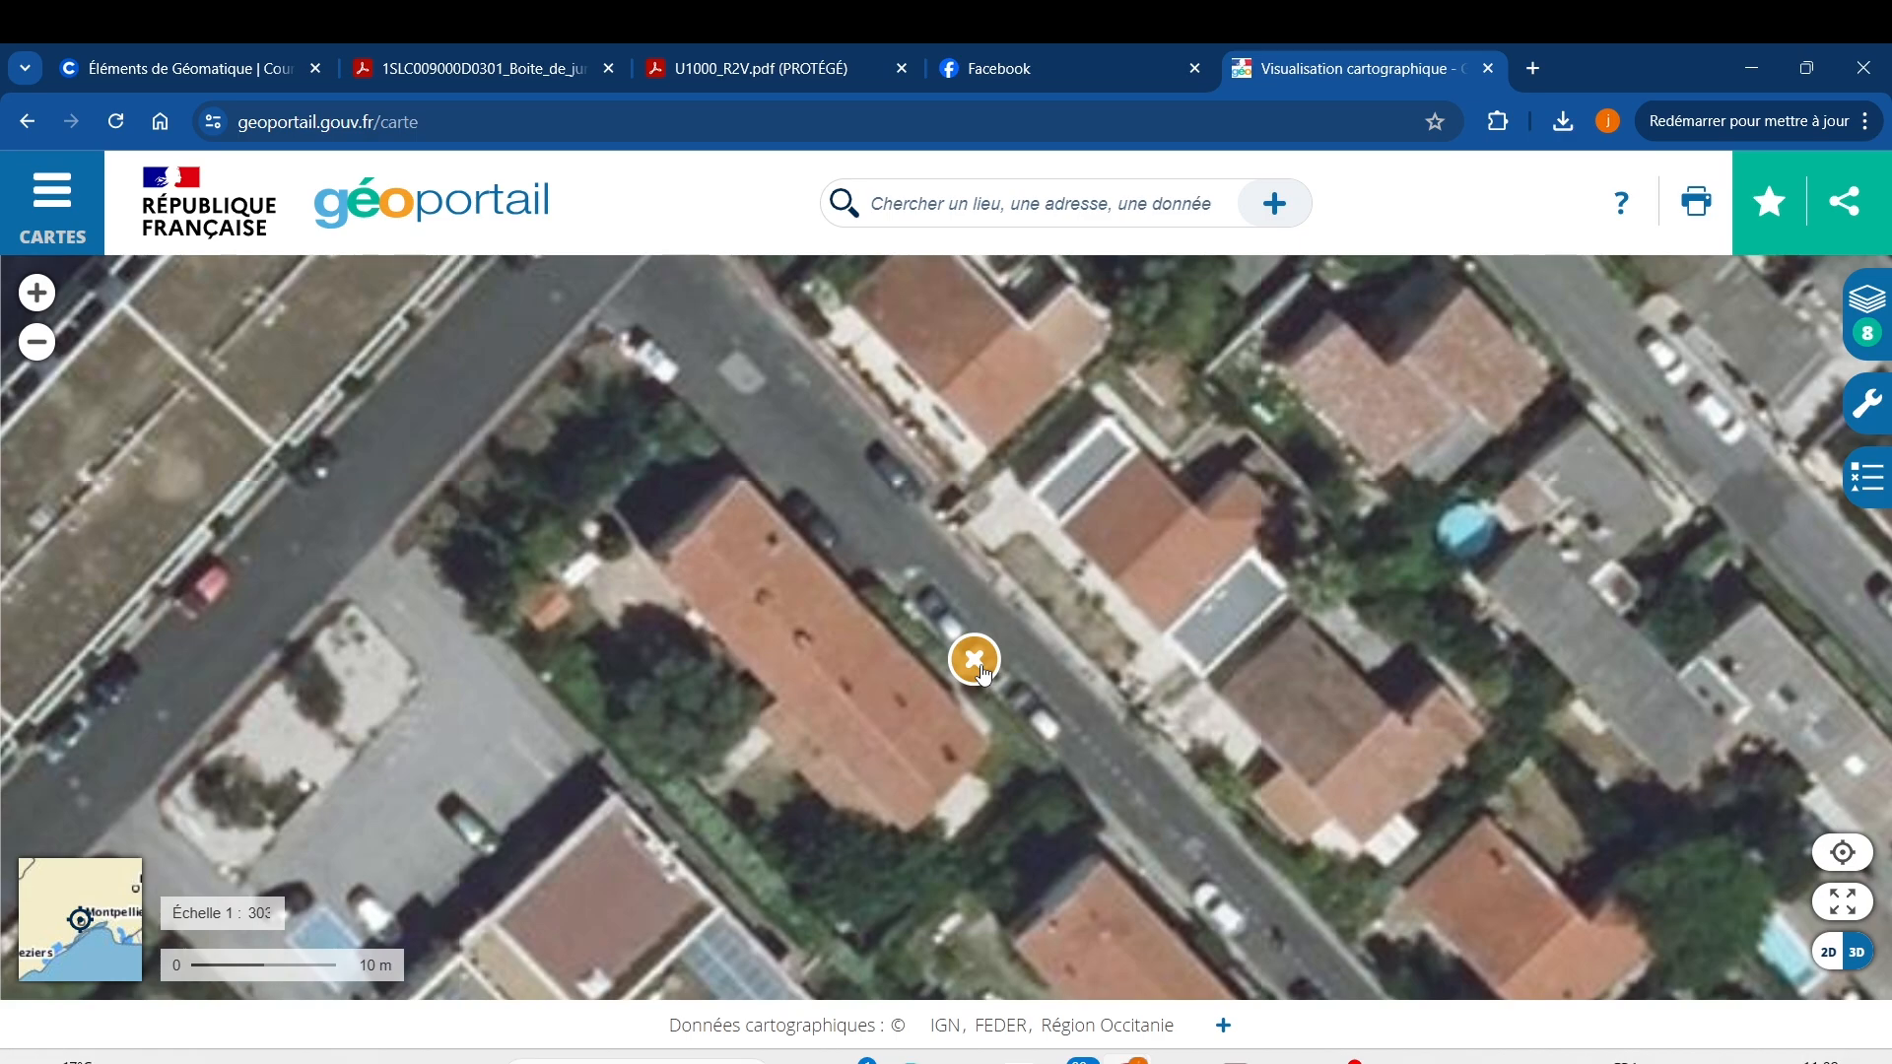
{"action": "scroll", "coordinate": [985, 666], "scroll_direction": "down", "scroll_amount": 2}
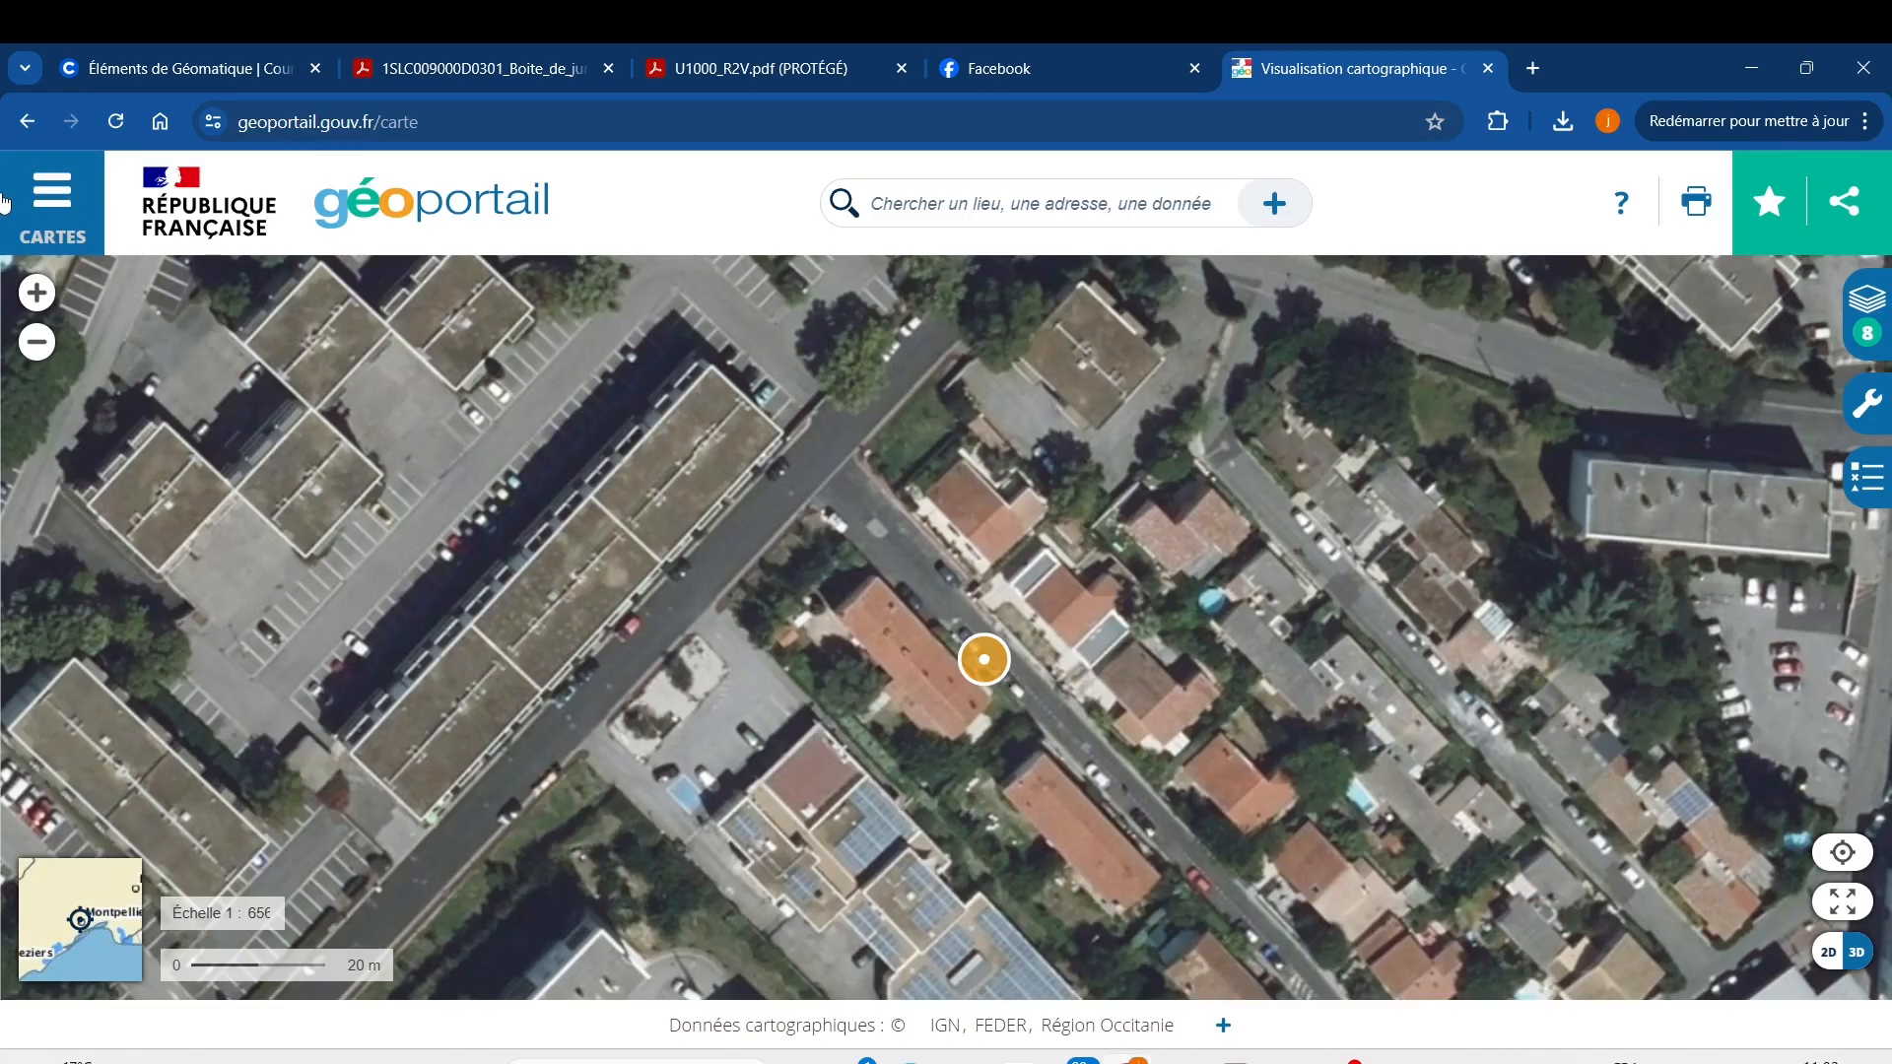
Preview the Plan IGN base map from the full base-map list, then revert to aerial photos.
{"action": "left_click", "coordinate": [49, 212]}
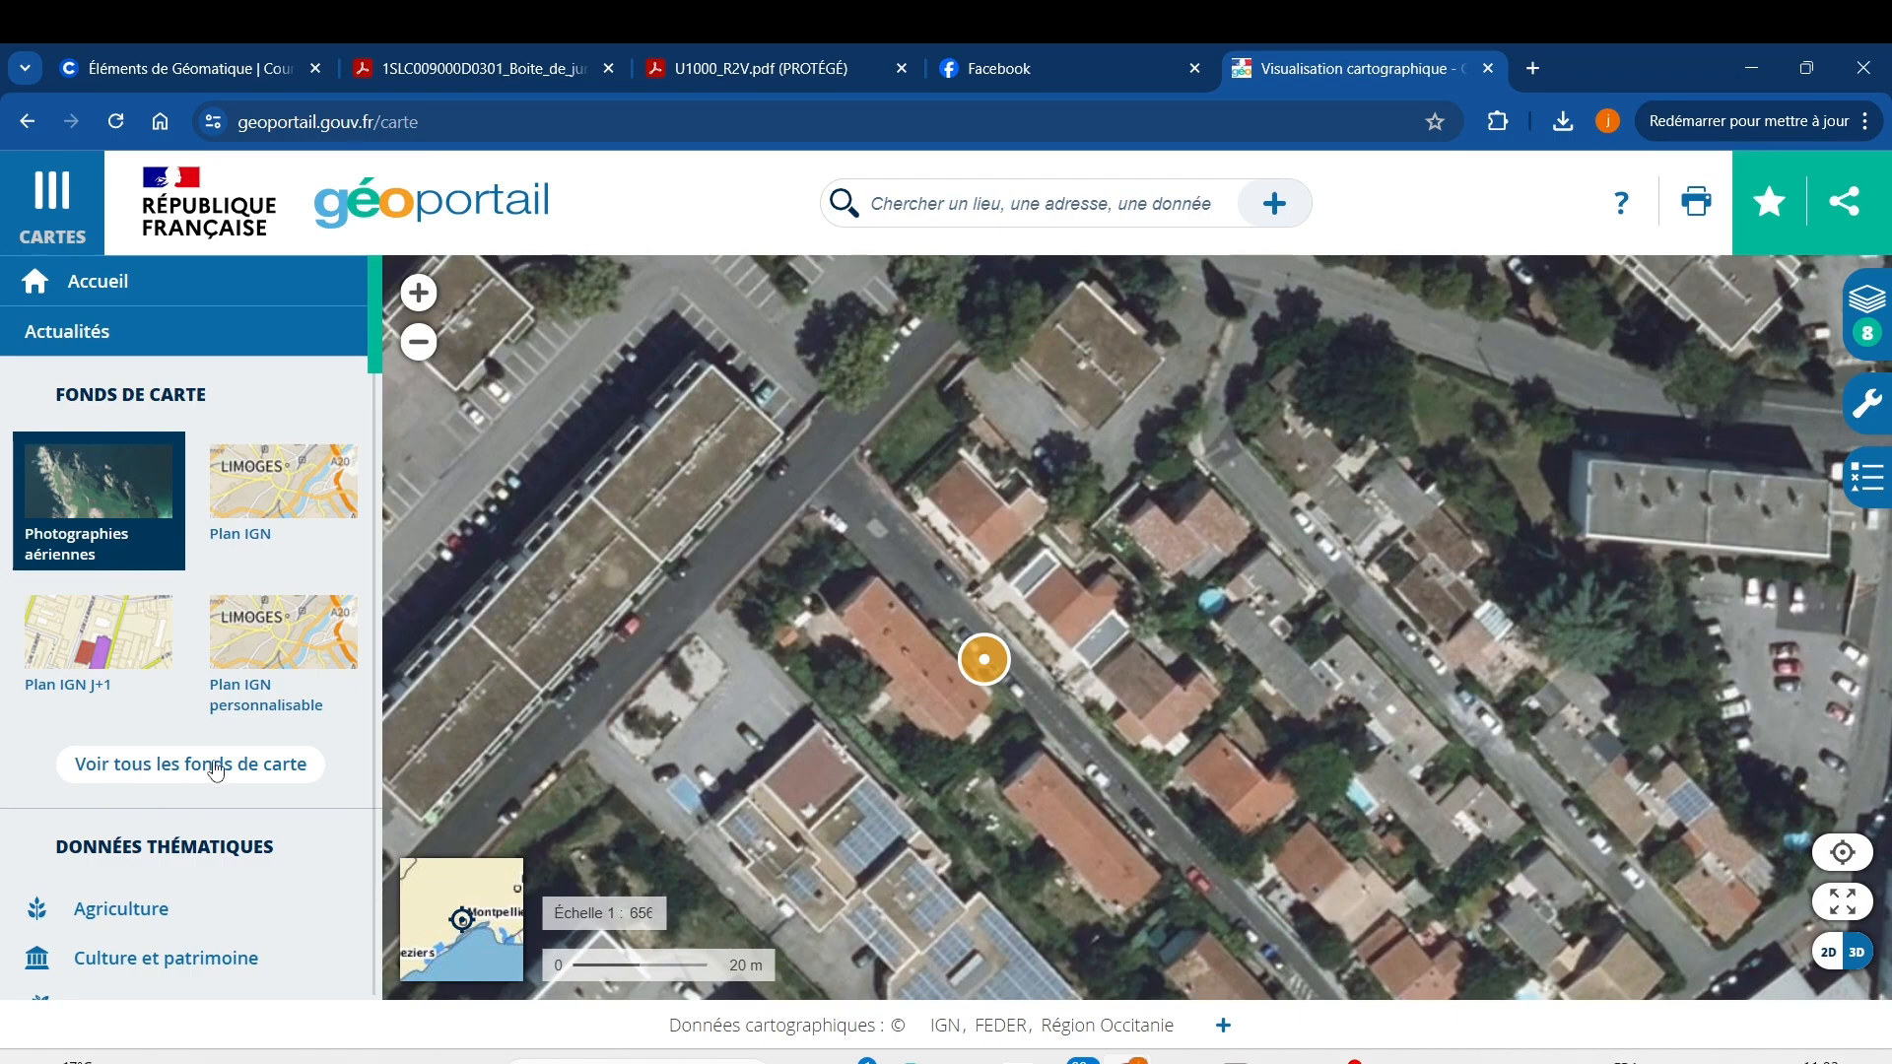
{"action": "left_click", "coordinate": [245, 765]}
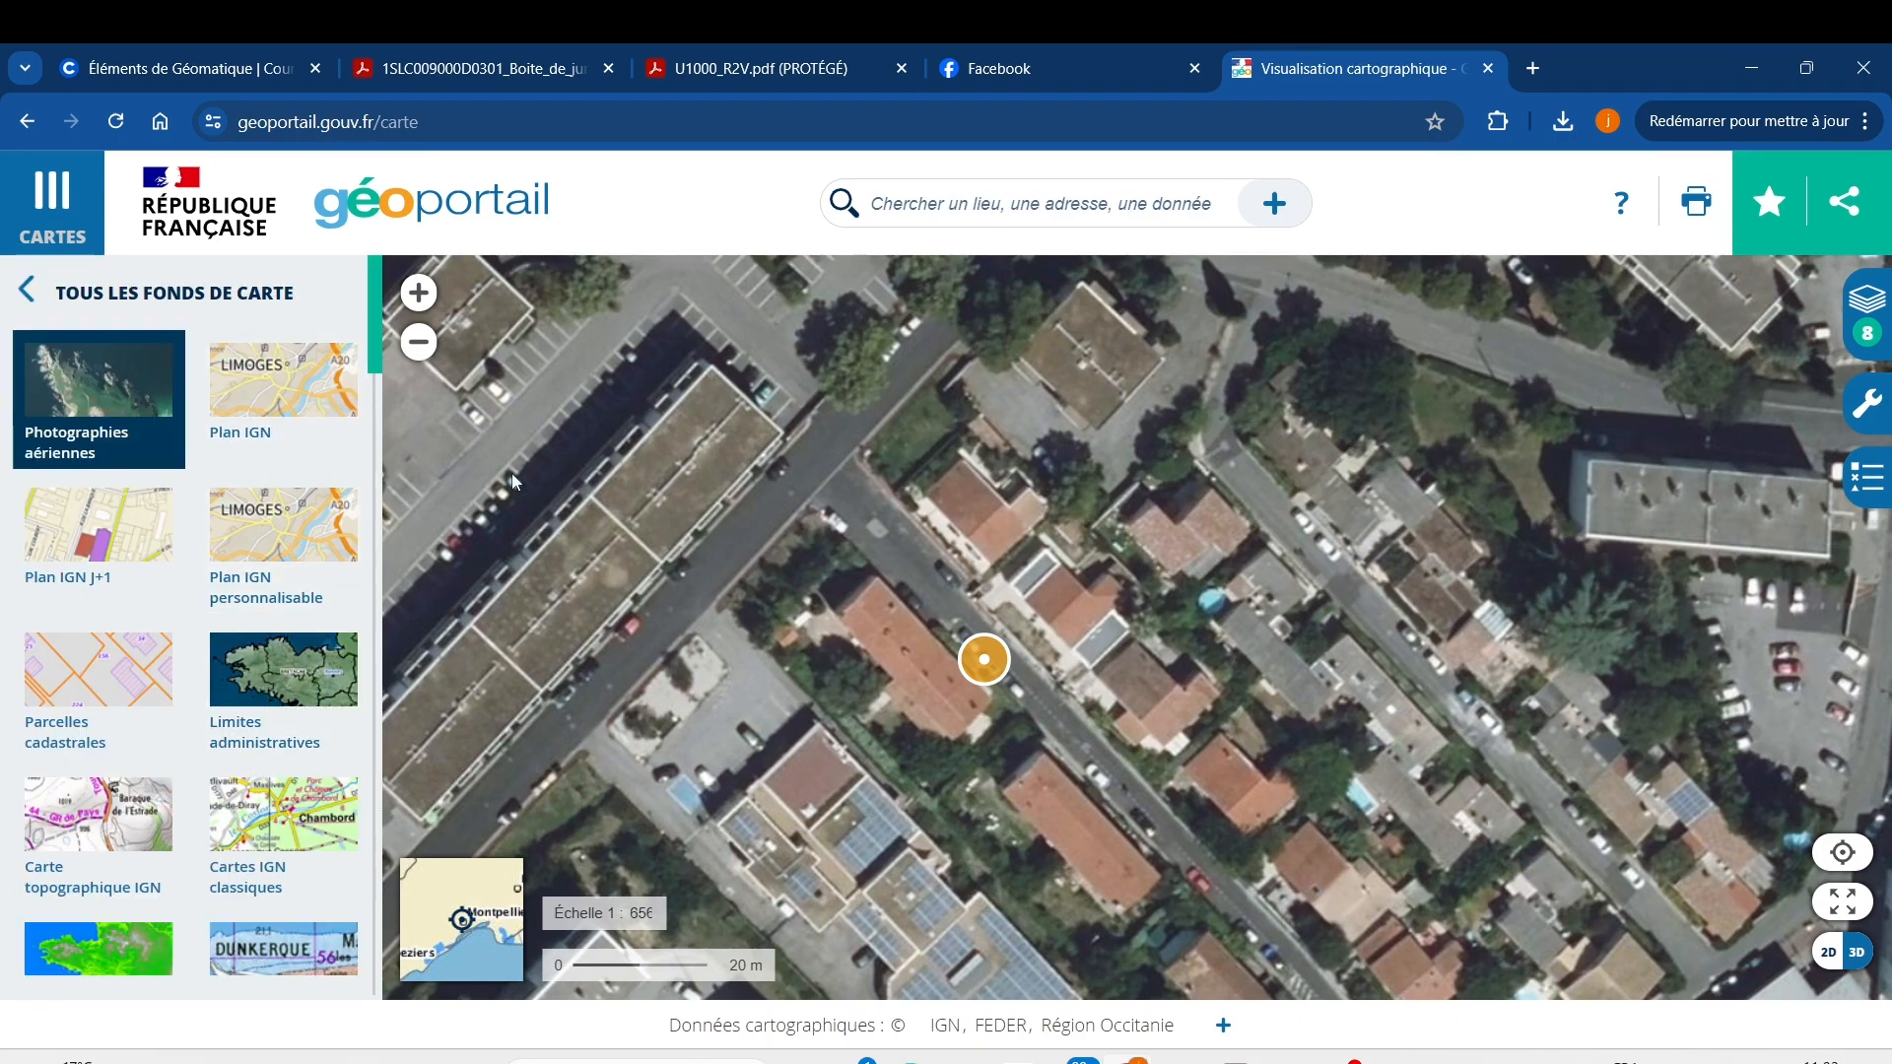
{"action": "scroll", "coordinate": [1092, 719], "scroll_direction": "down", "scroll_amount": 1}
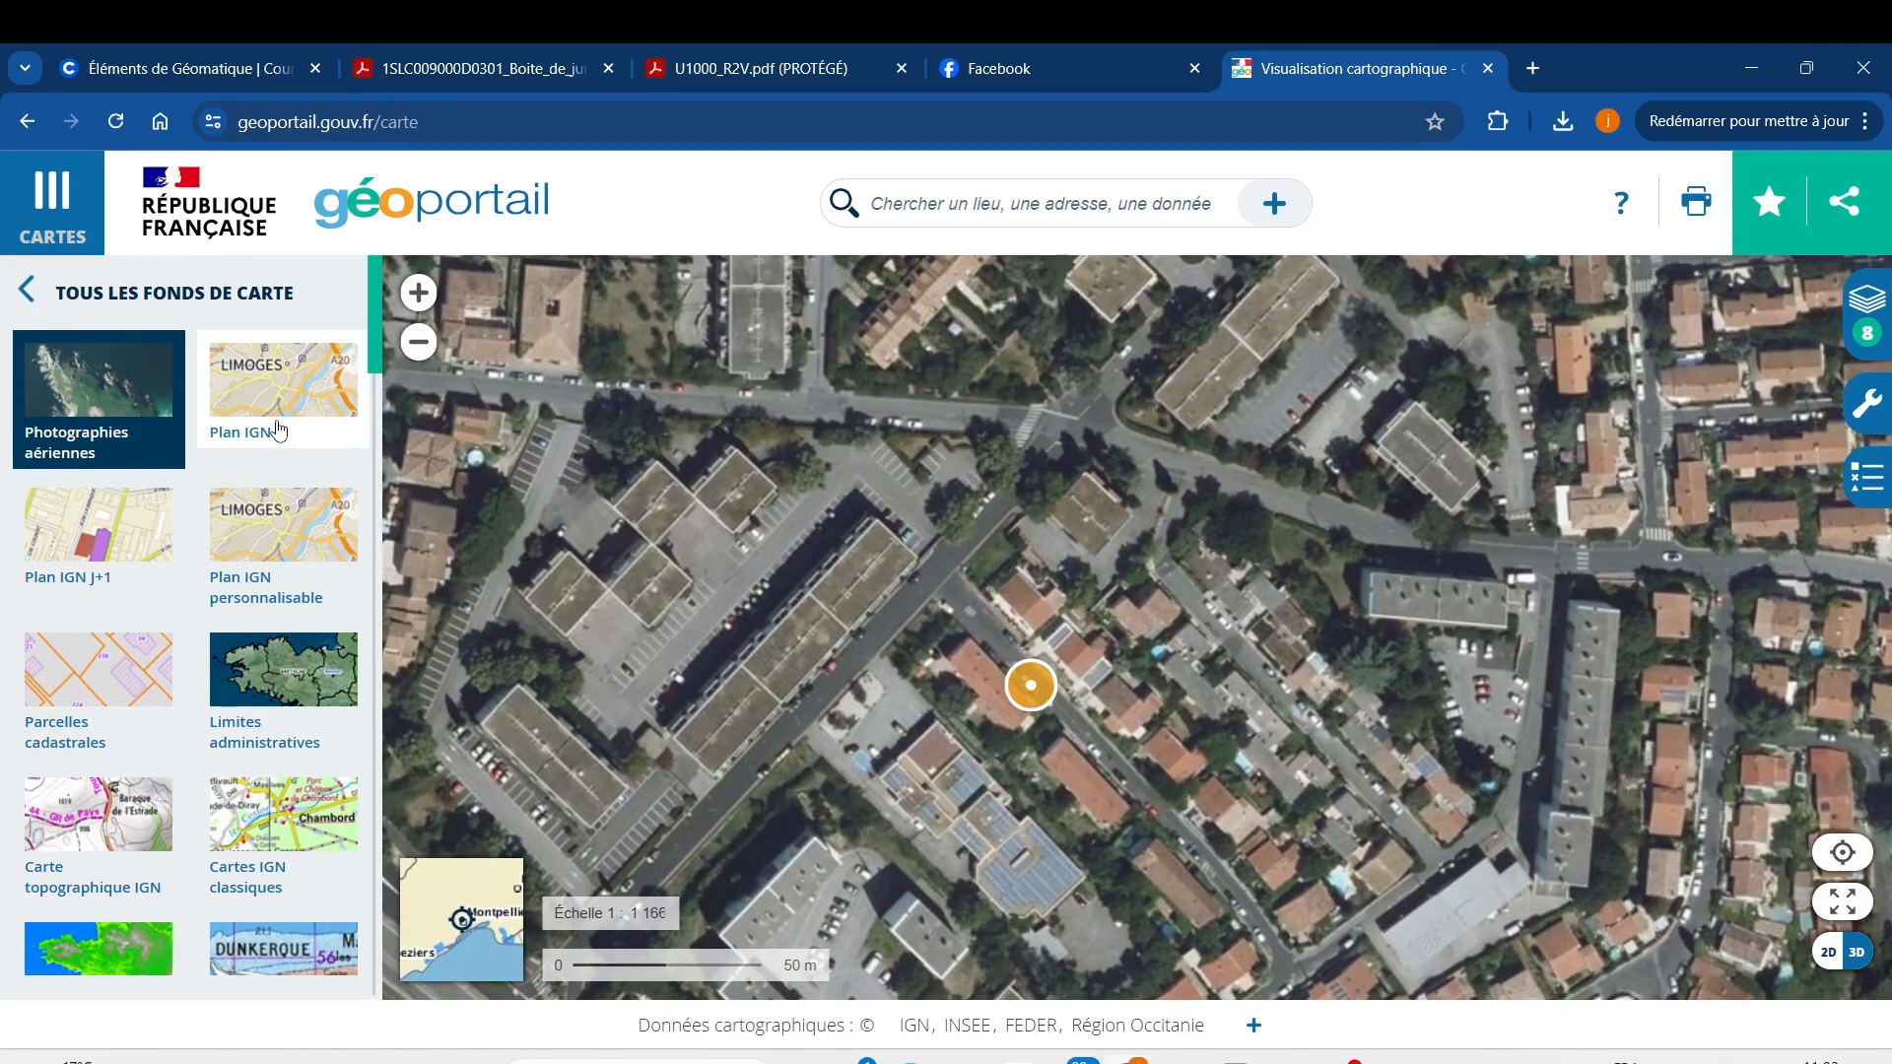
{"action": "left_click", "coordinate": [278, 431]}
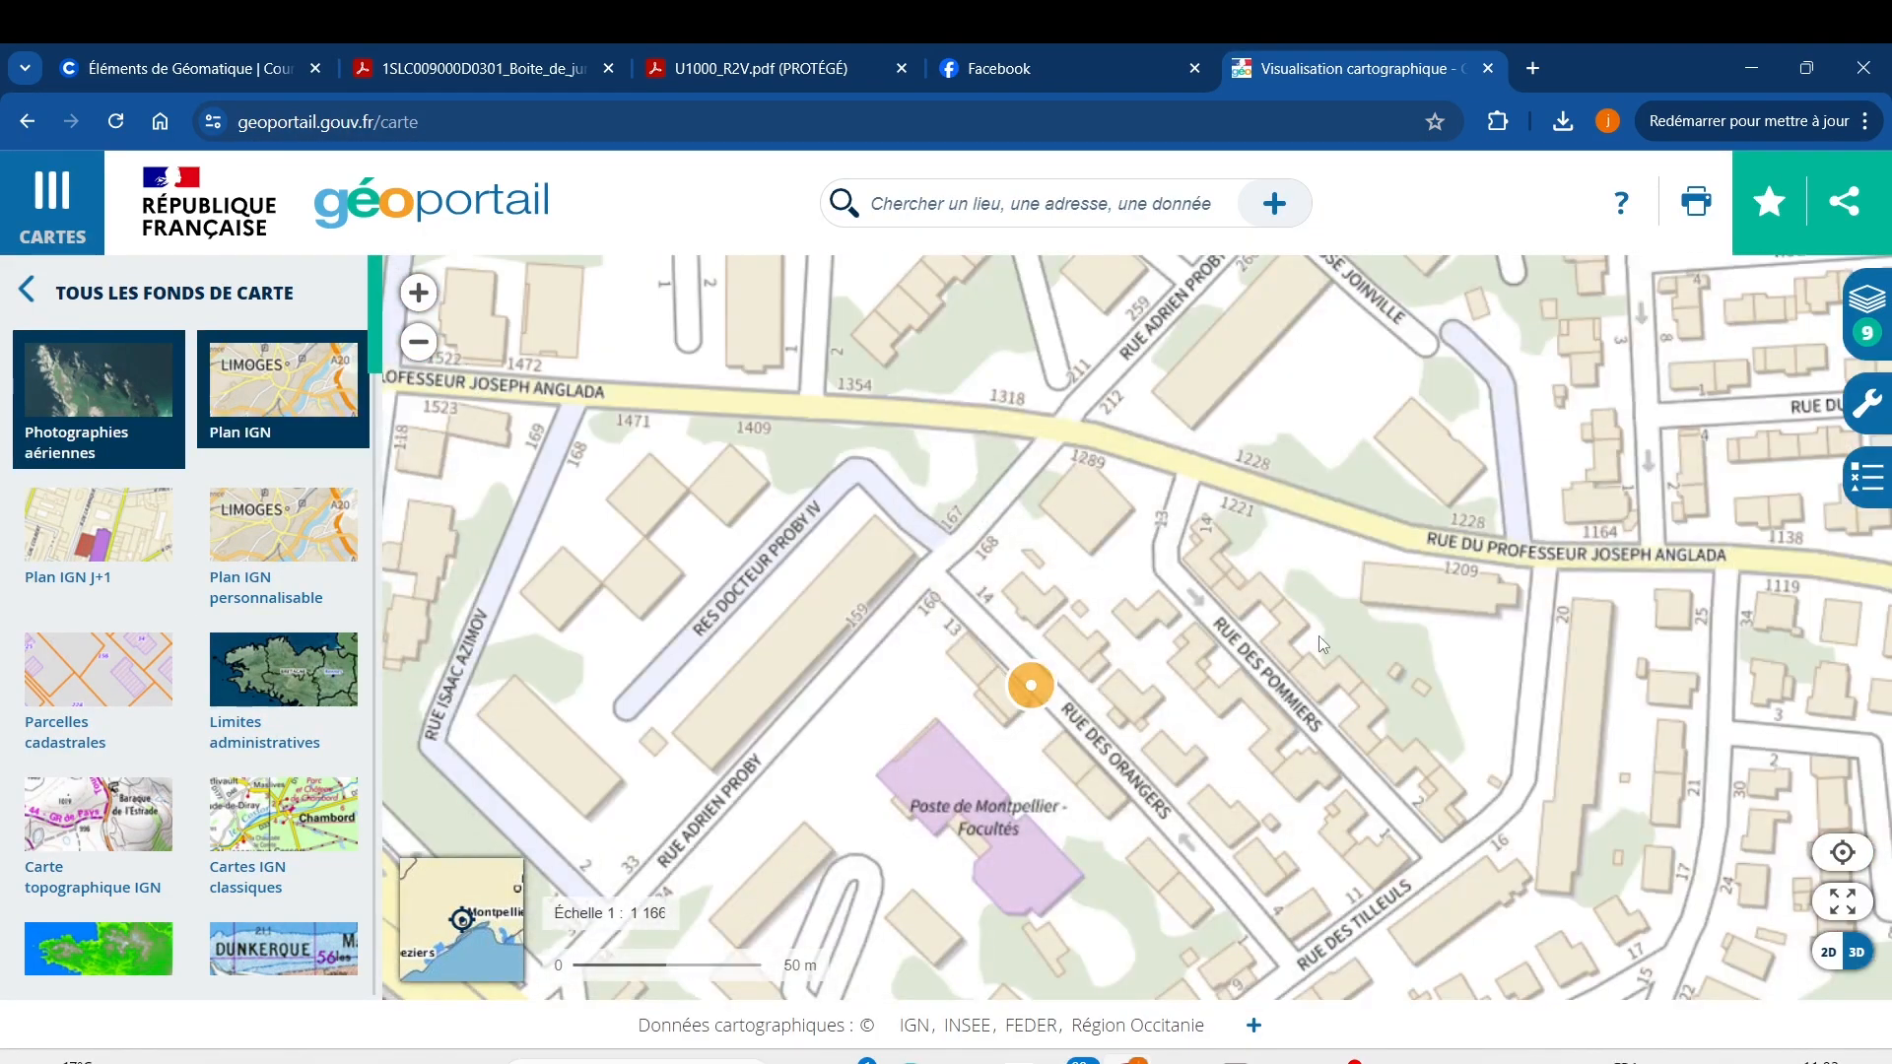
{"action": "scroll", "coordinate": [1212, 669], "scroll_direction": "down", "scroll_amount": 1}
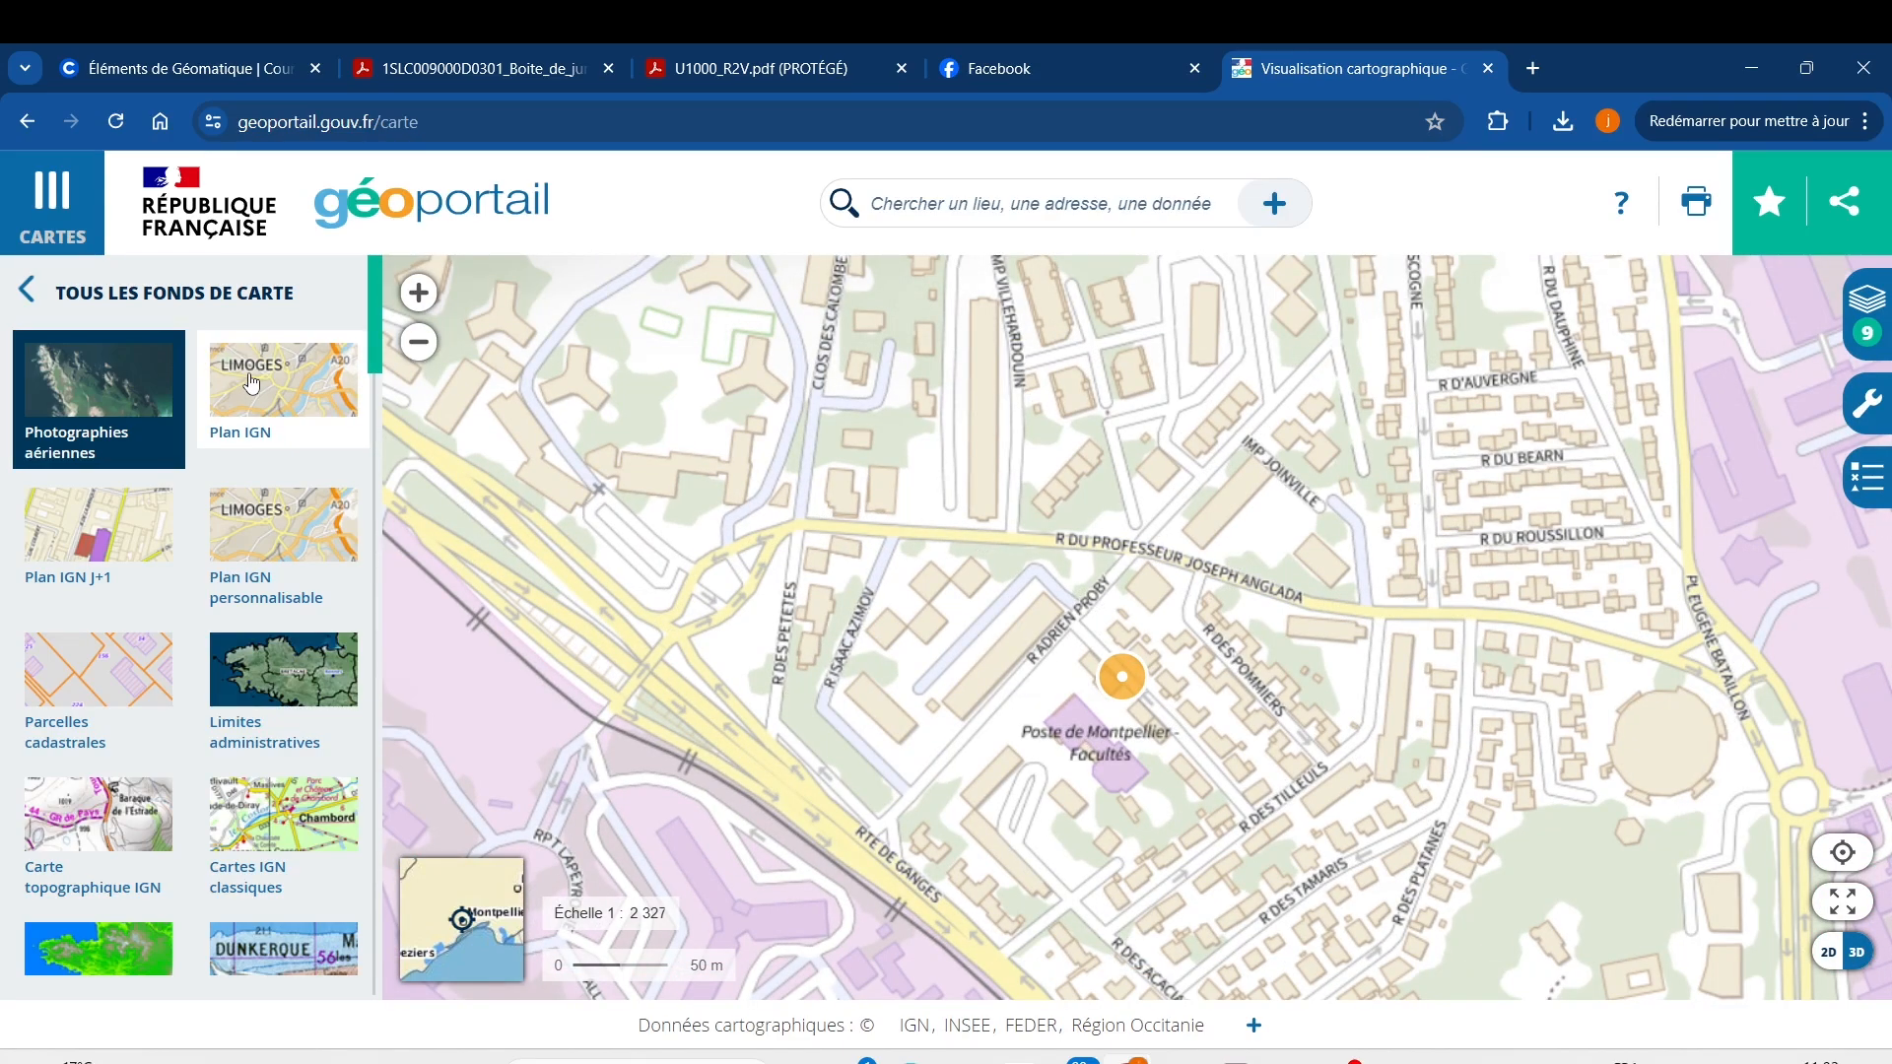
{"action": "left_click", "coordinate": [253, 384]}
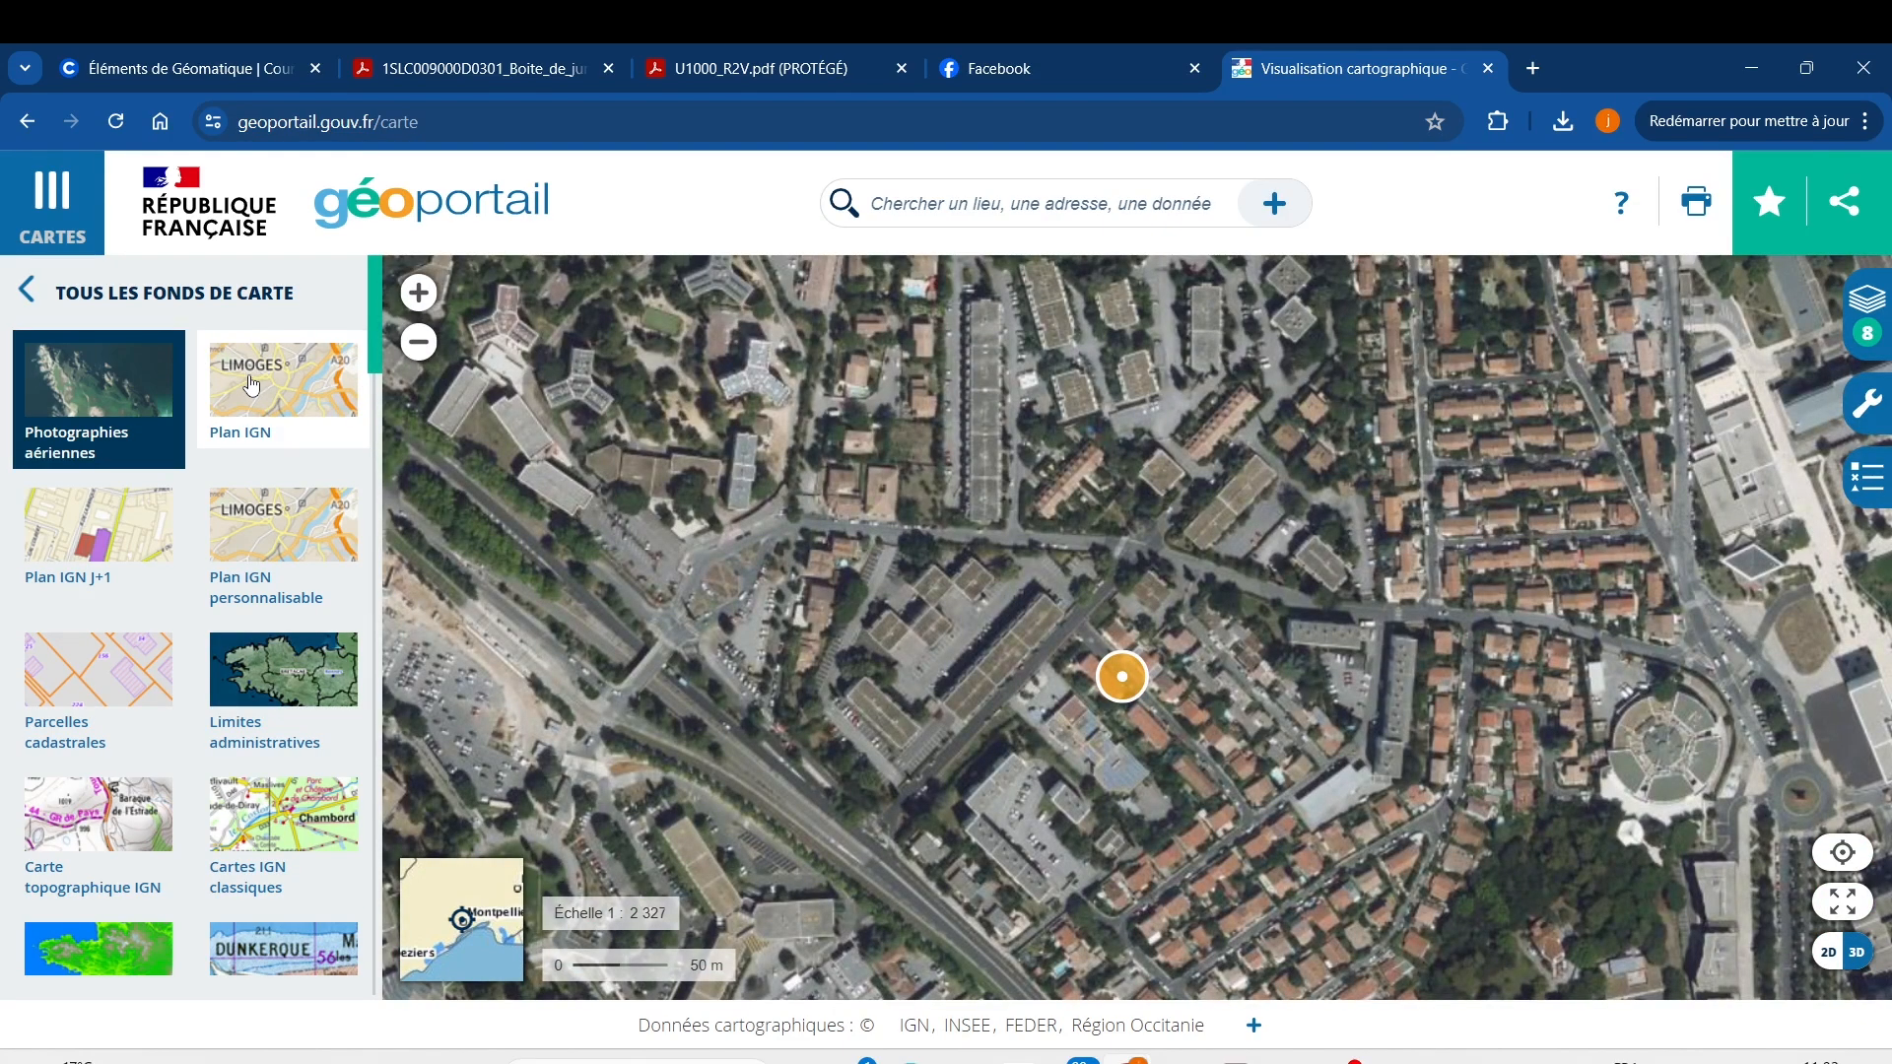
{"action": "scroll", "coordinate": [98, 749], "scroll_direction": "down", "scroll_amount": 8}
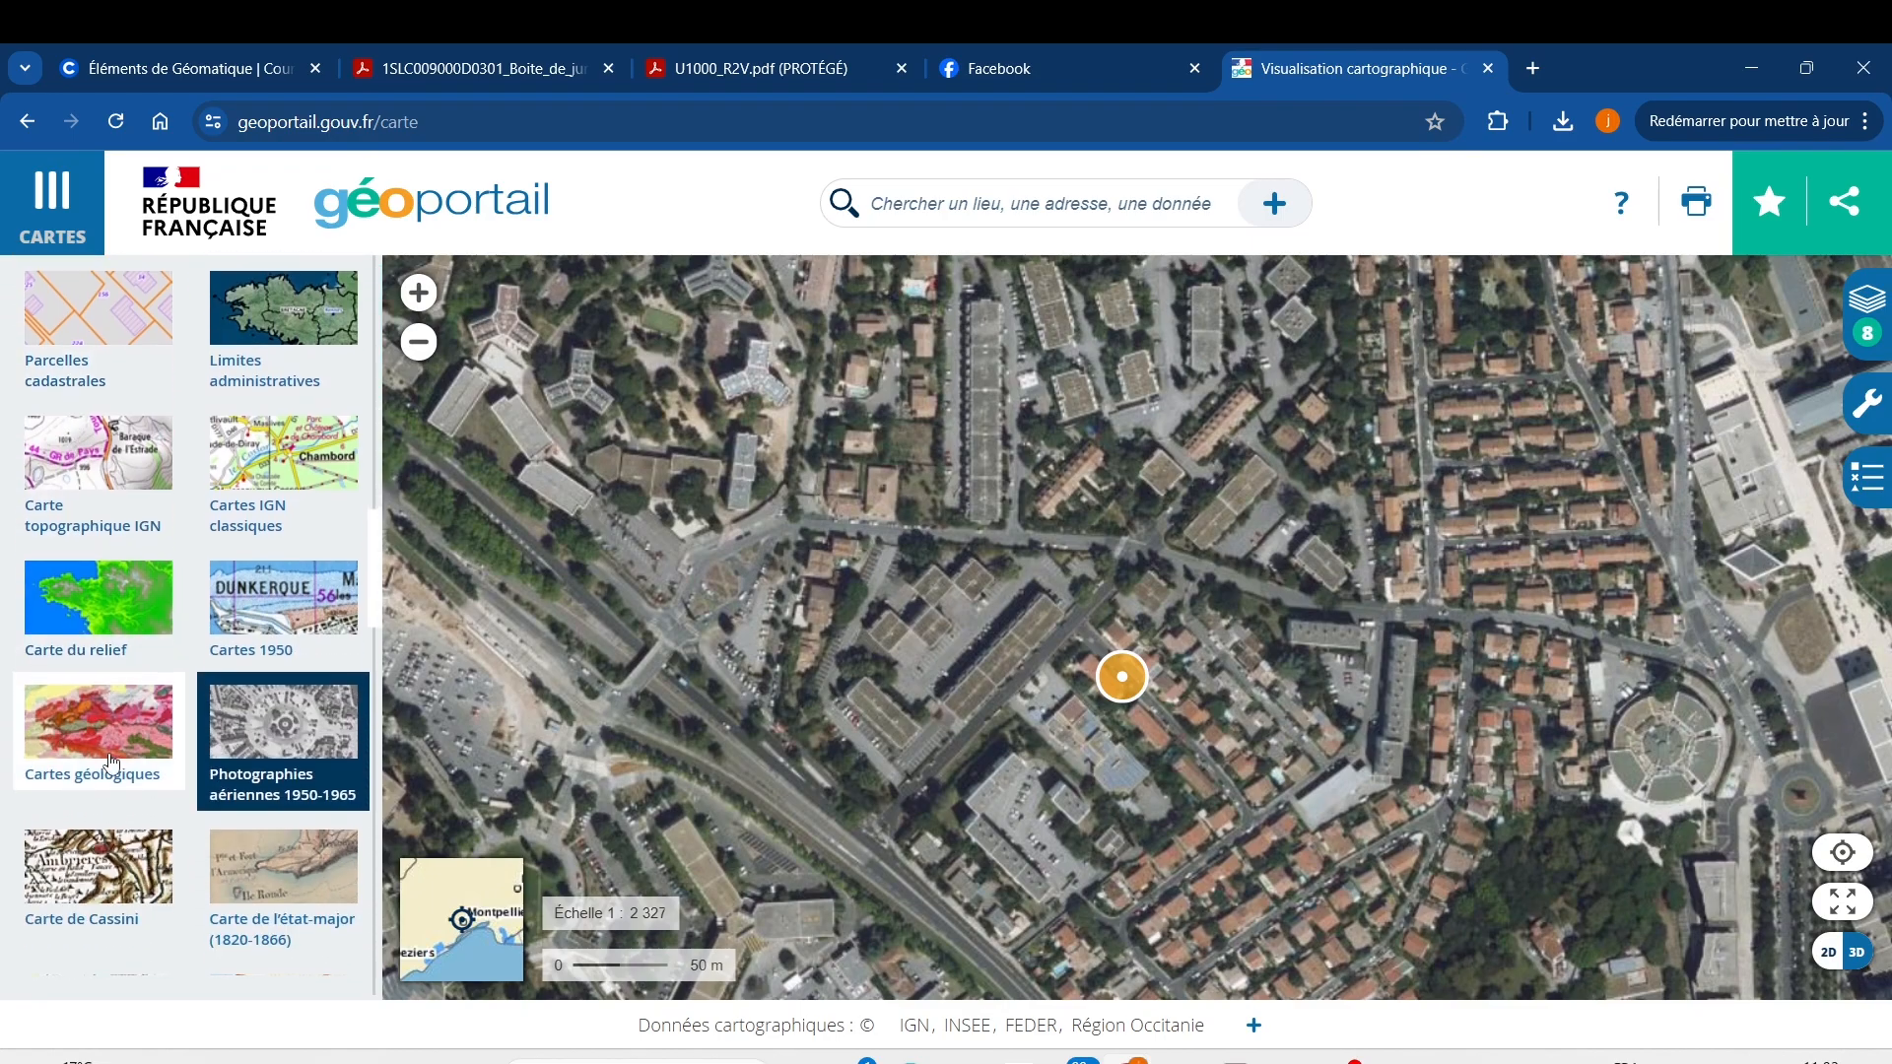
{"action": "scroll", "coordinate": [135, 791], "scroll_direction": "down", "scroll_amount": 2}
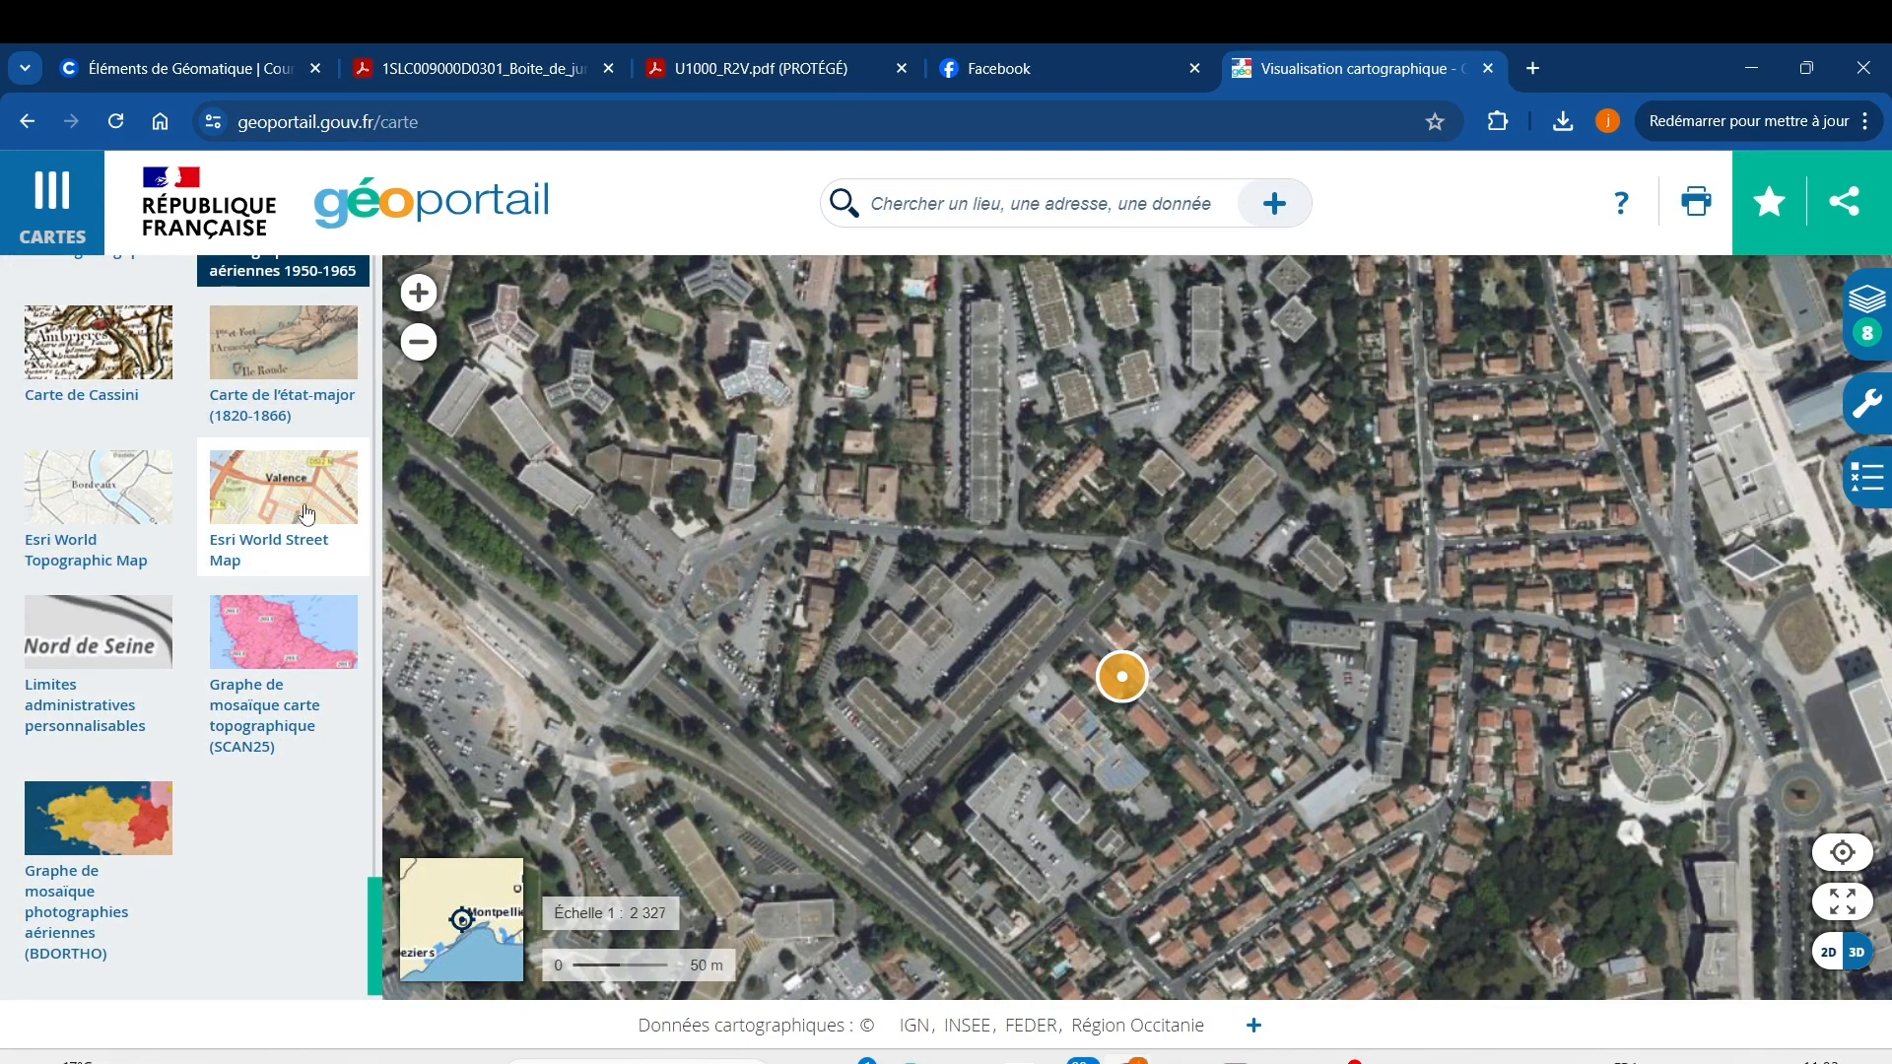
{"action": "left_click_drag", "start_coordinate": [375, 921], "coordinate": [350, 318]}
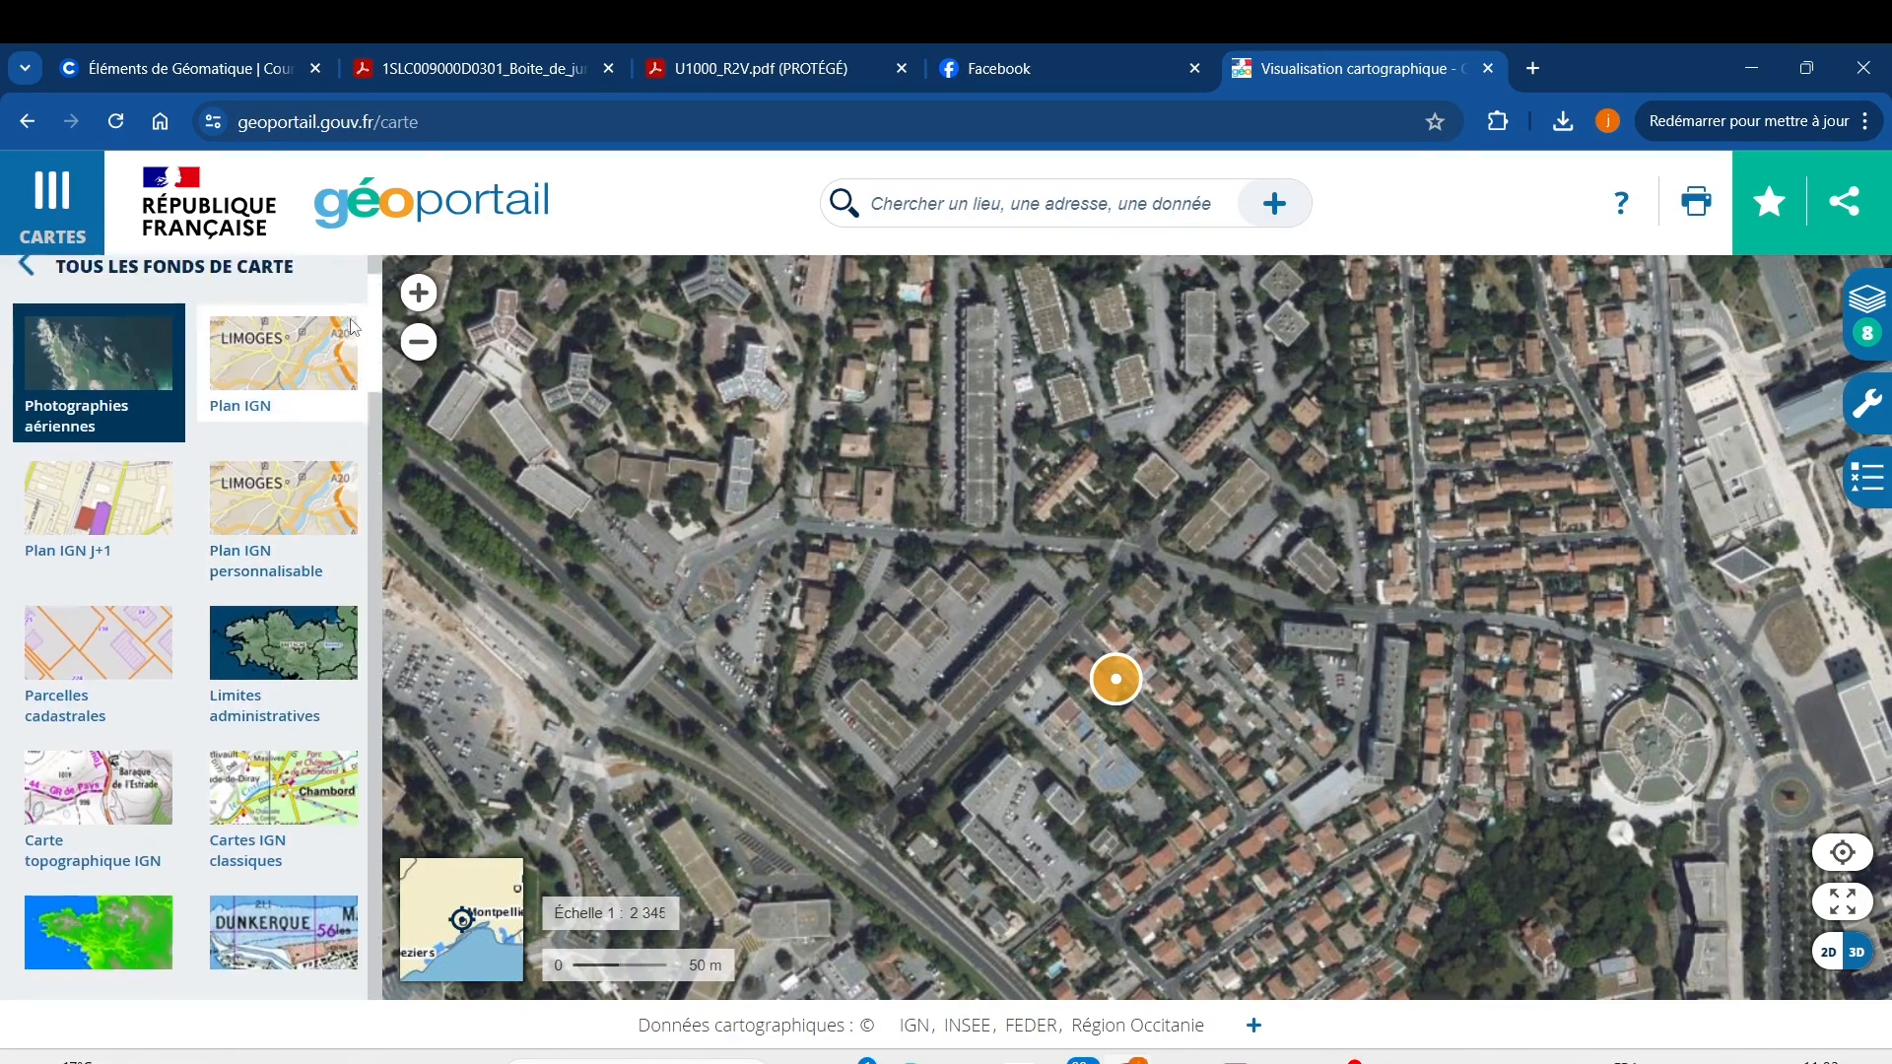
{"action": "left_click", "coordinate": [27, 266]}
Zoom the aerial map out to about 1:30 662 around the marker.
{"action": "scroll", "coordinate": [191, 743], "scroll_direction": "down", "scroll_amount": 5}
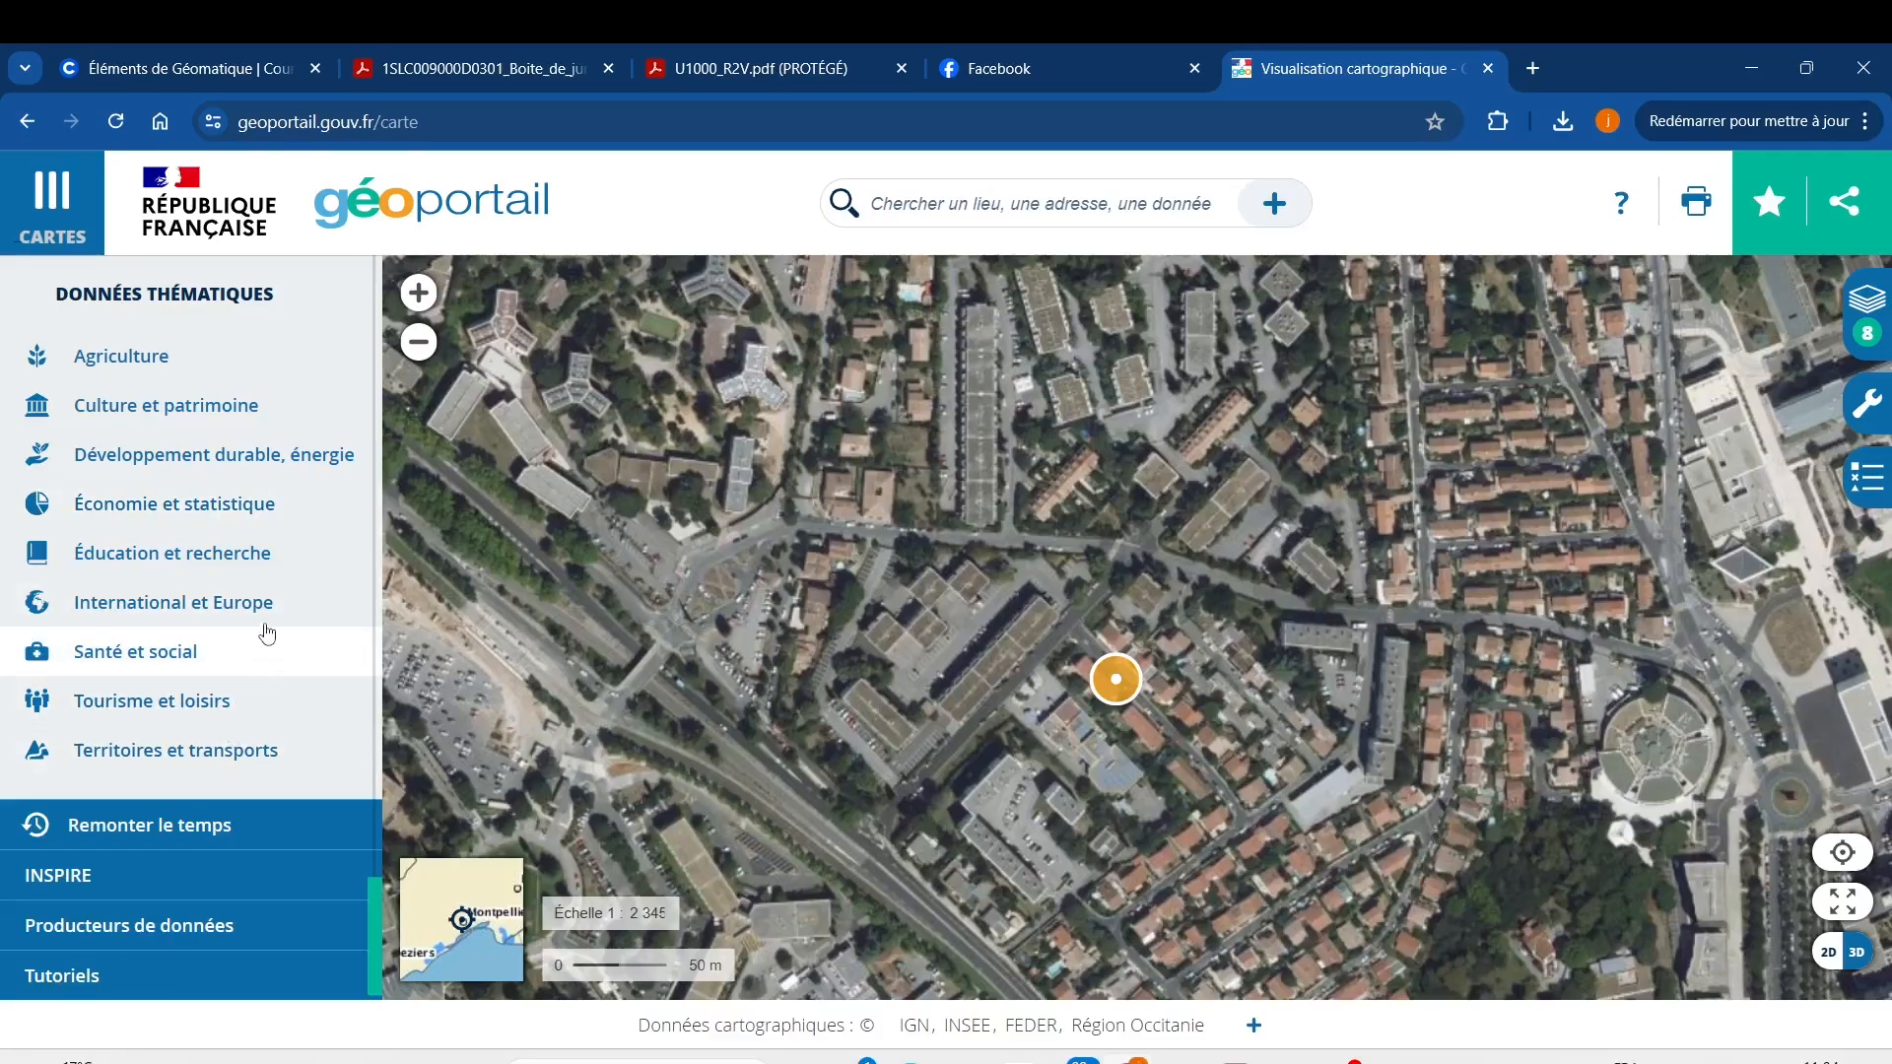
{"action": "scroll", "coordinate": [264, 586], "scroll_direction": "up", "scroll_amount": 2}
{"action": "scroll", "coordinate": [264, 585], "scroll_direction": "down", "scroll_amount": 3}
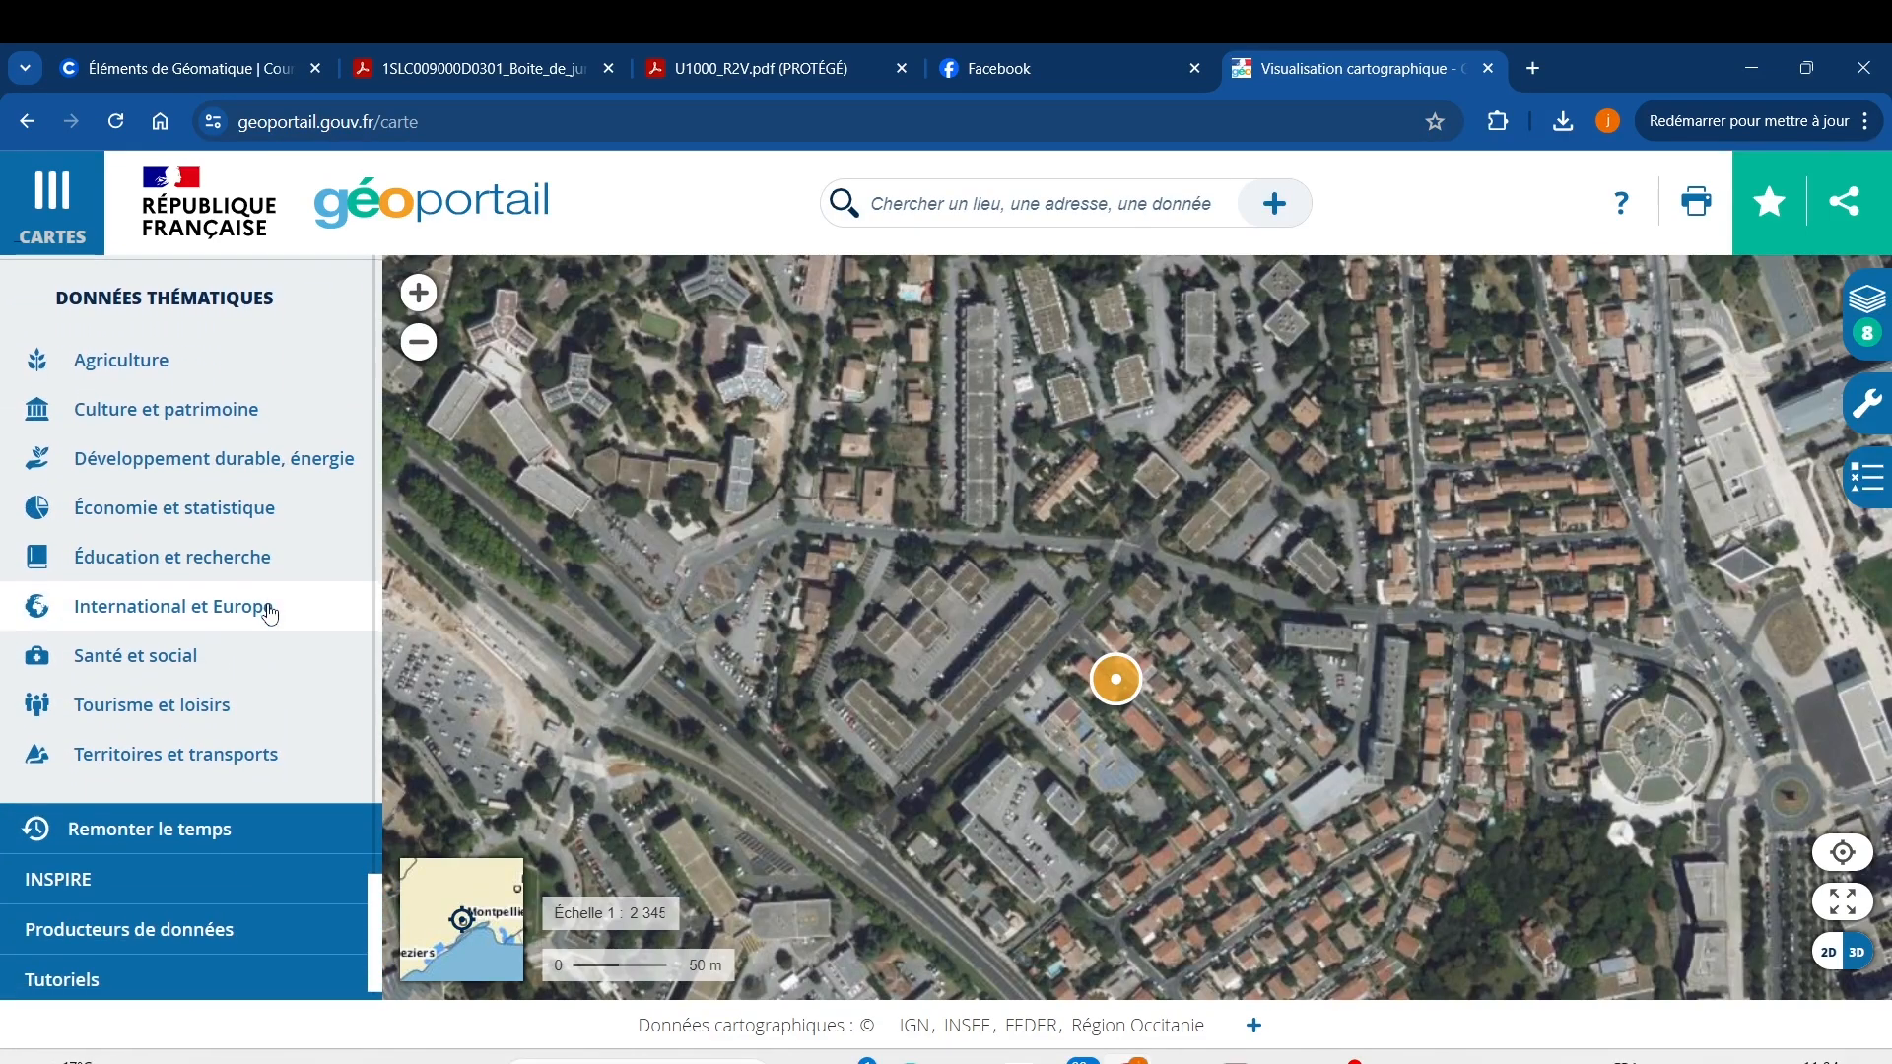
Browse to the Énergie layers under Développement durable, énergie.
{"action": "left_click", "coordinate": [198, 457]}
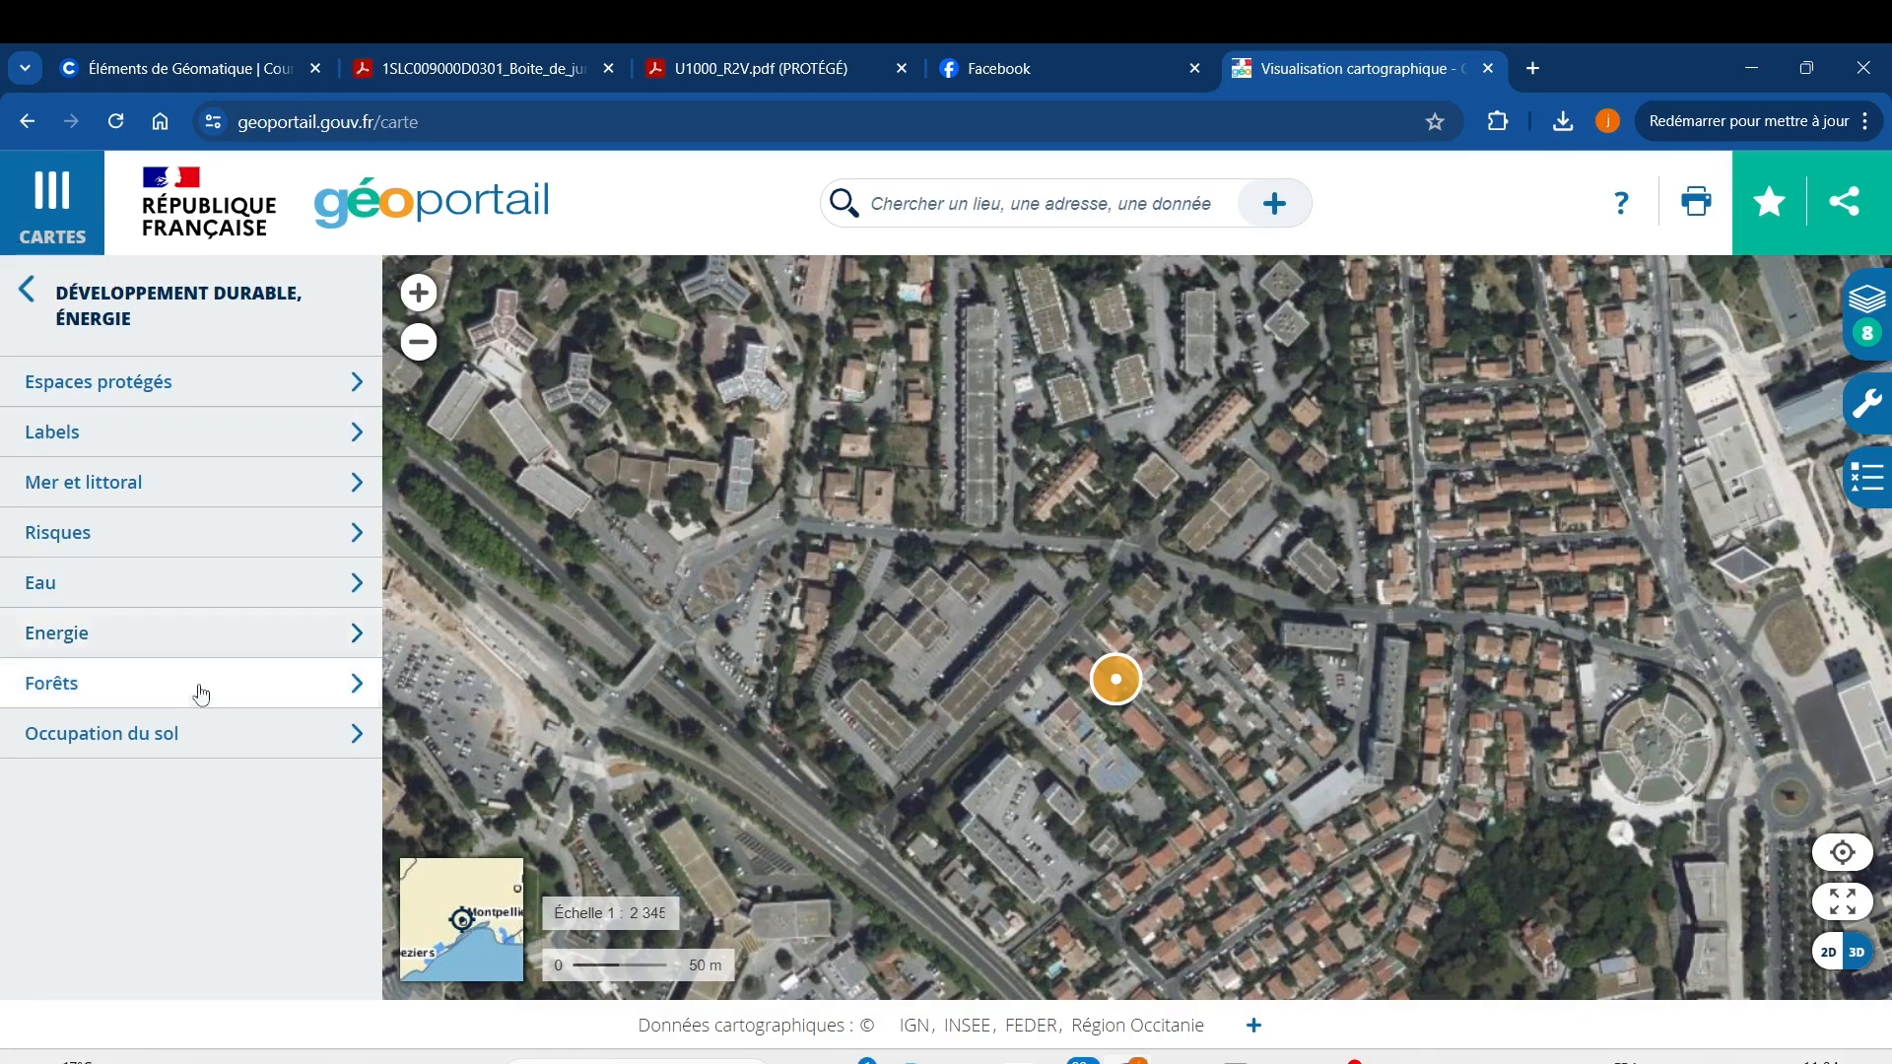
{"action": "left_click", "coordinate": [320, 651]}
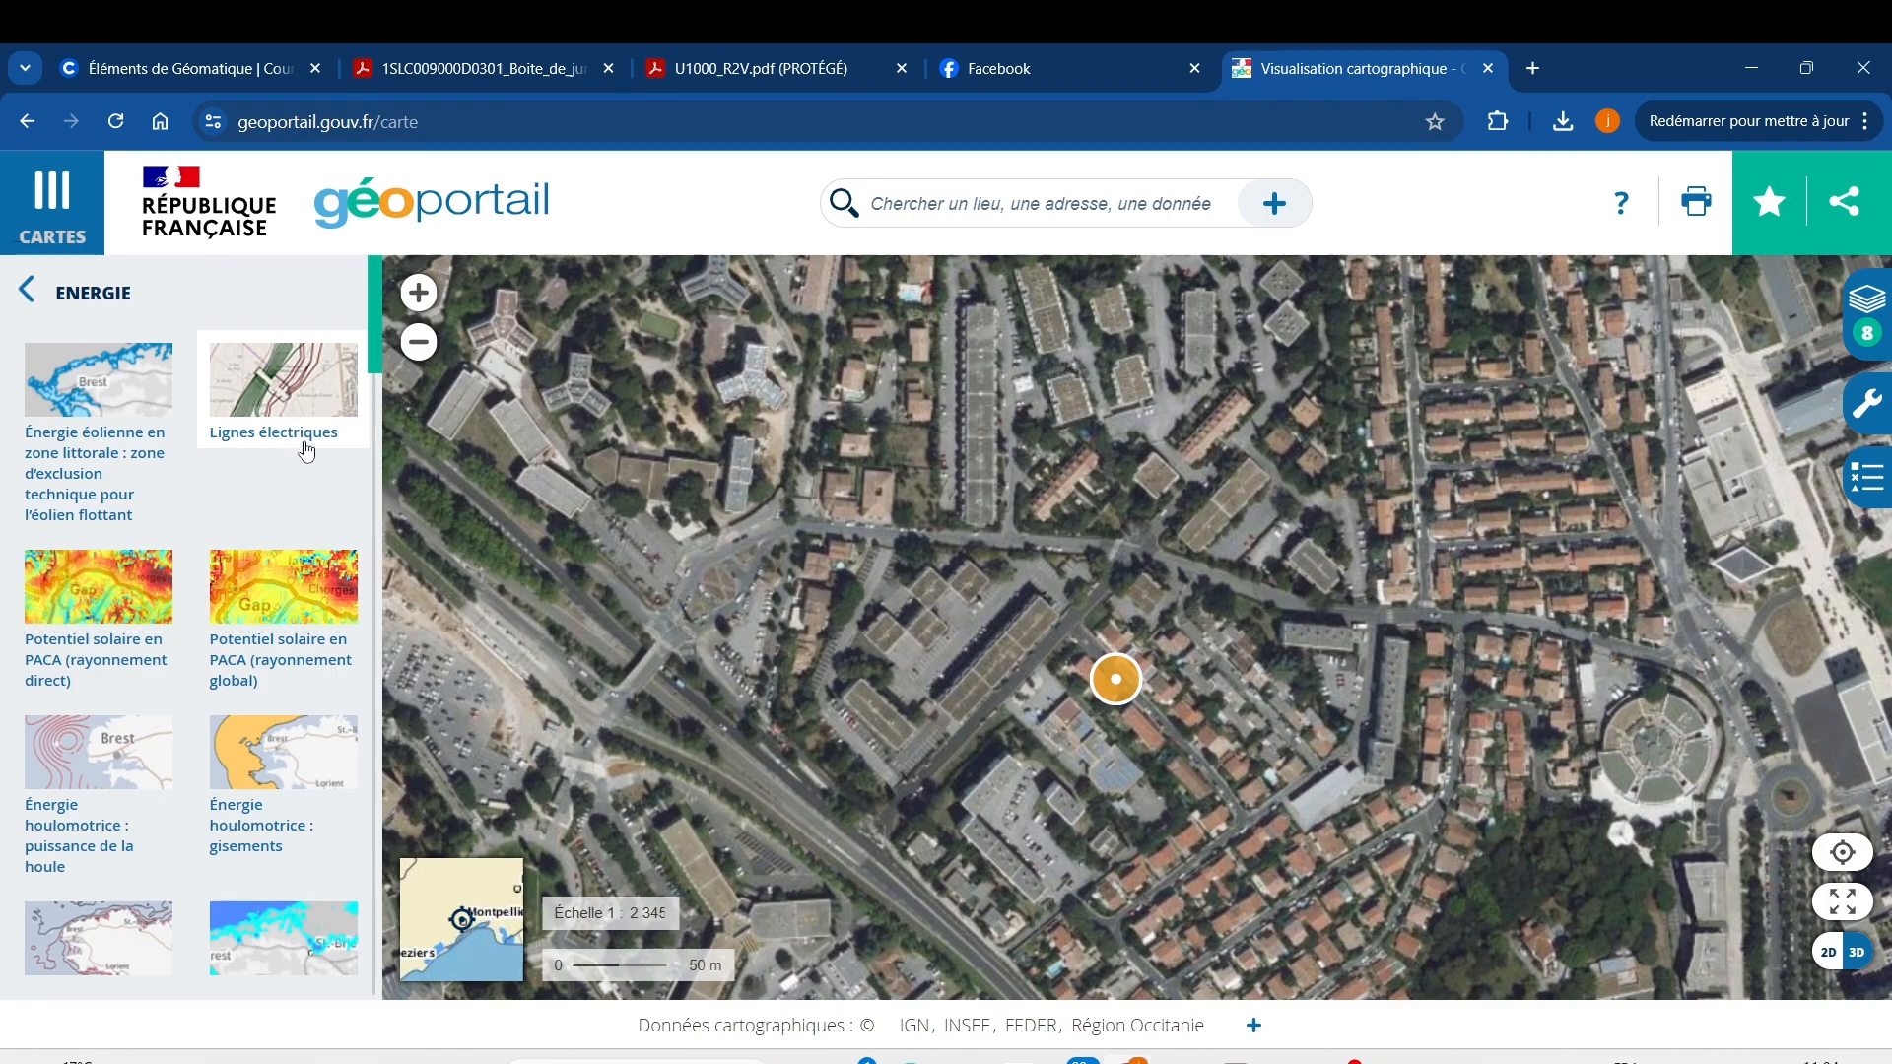
{"action": "scroll", "coordinate": [997, 759], "scroll_direction": "down", "scroll_amount": 3}
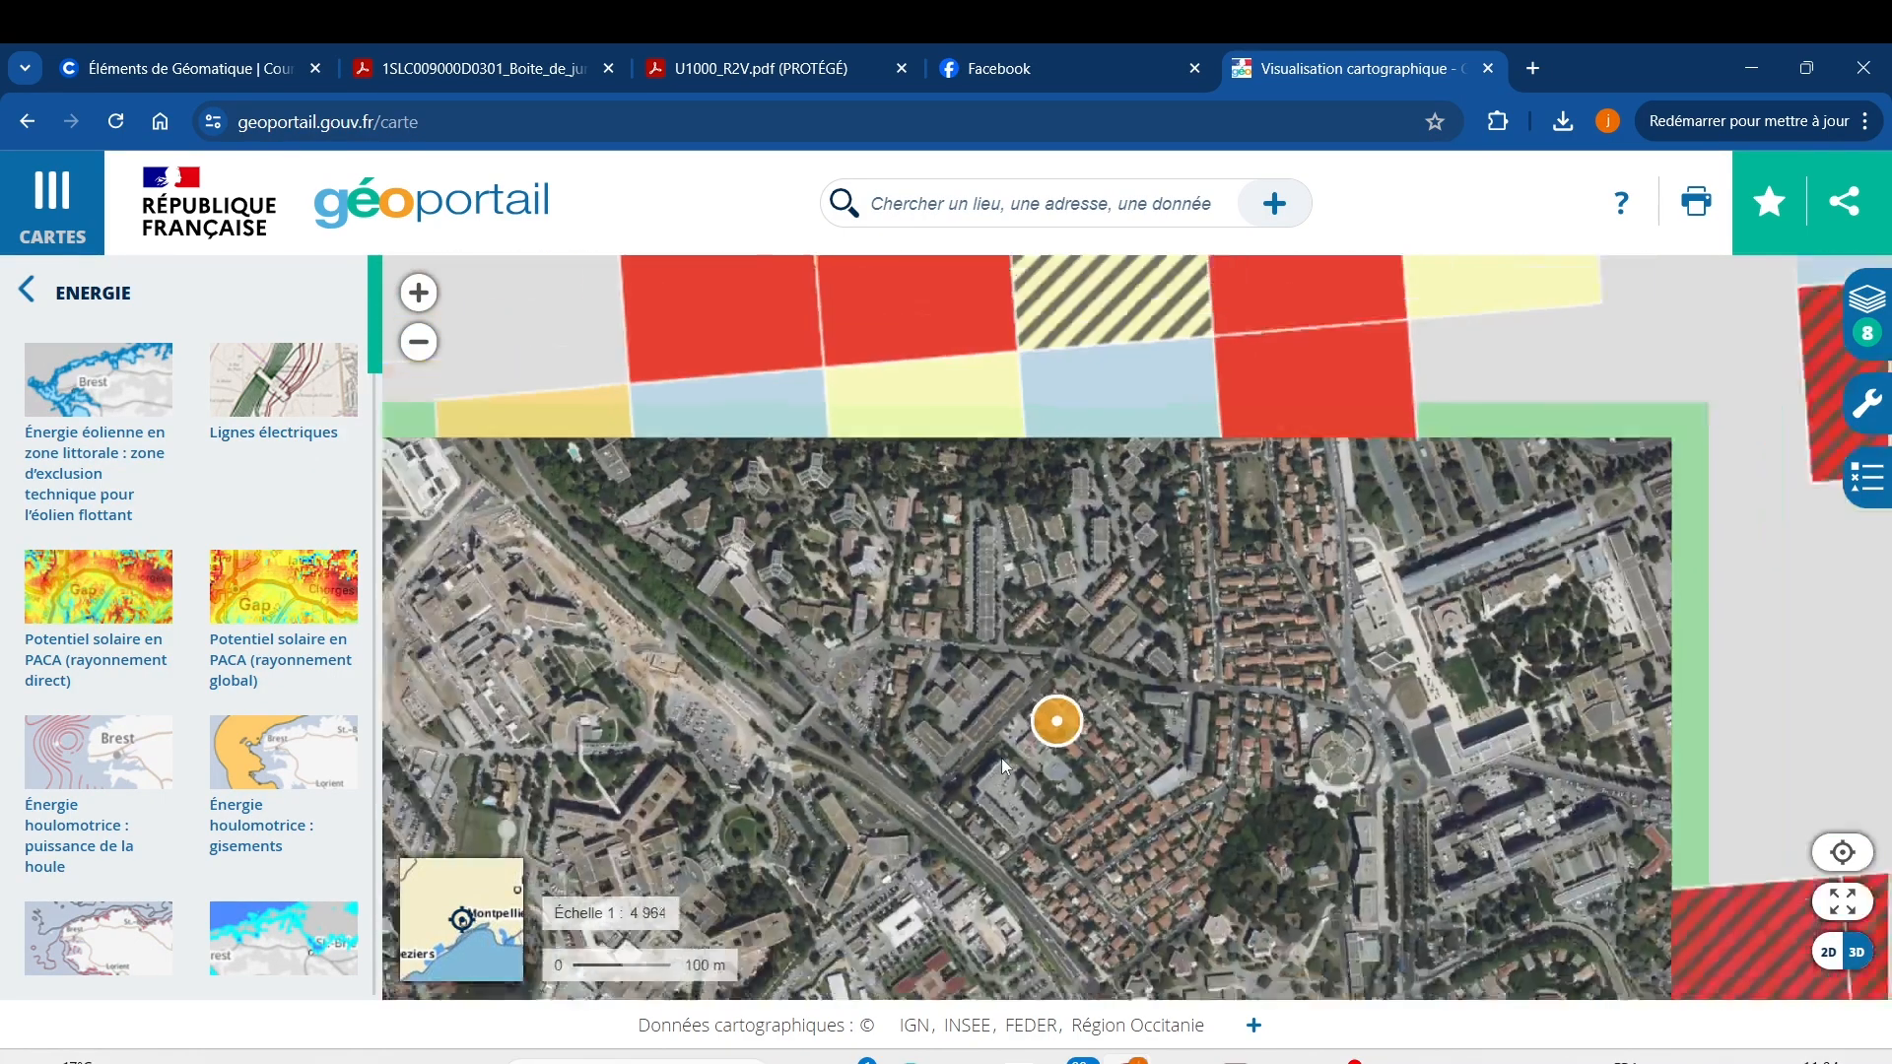
{"action": "scroll", "coordinate": [1000, 752], "scroll_direction": "down", "scroll_amount": 3}
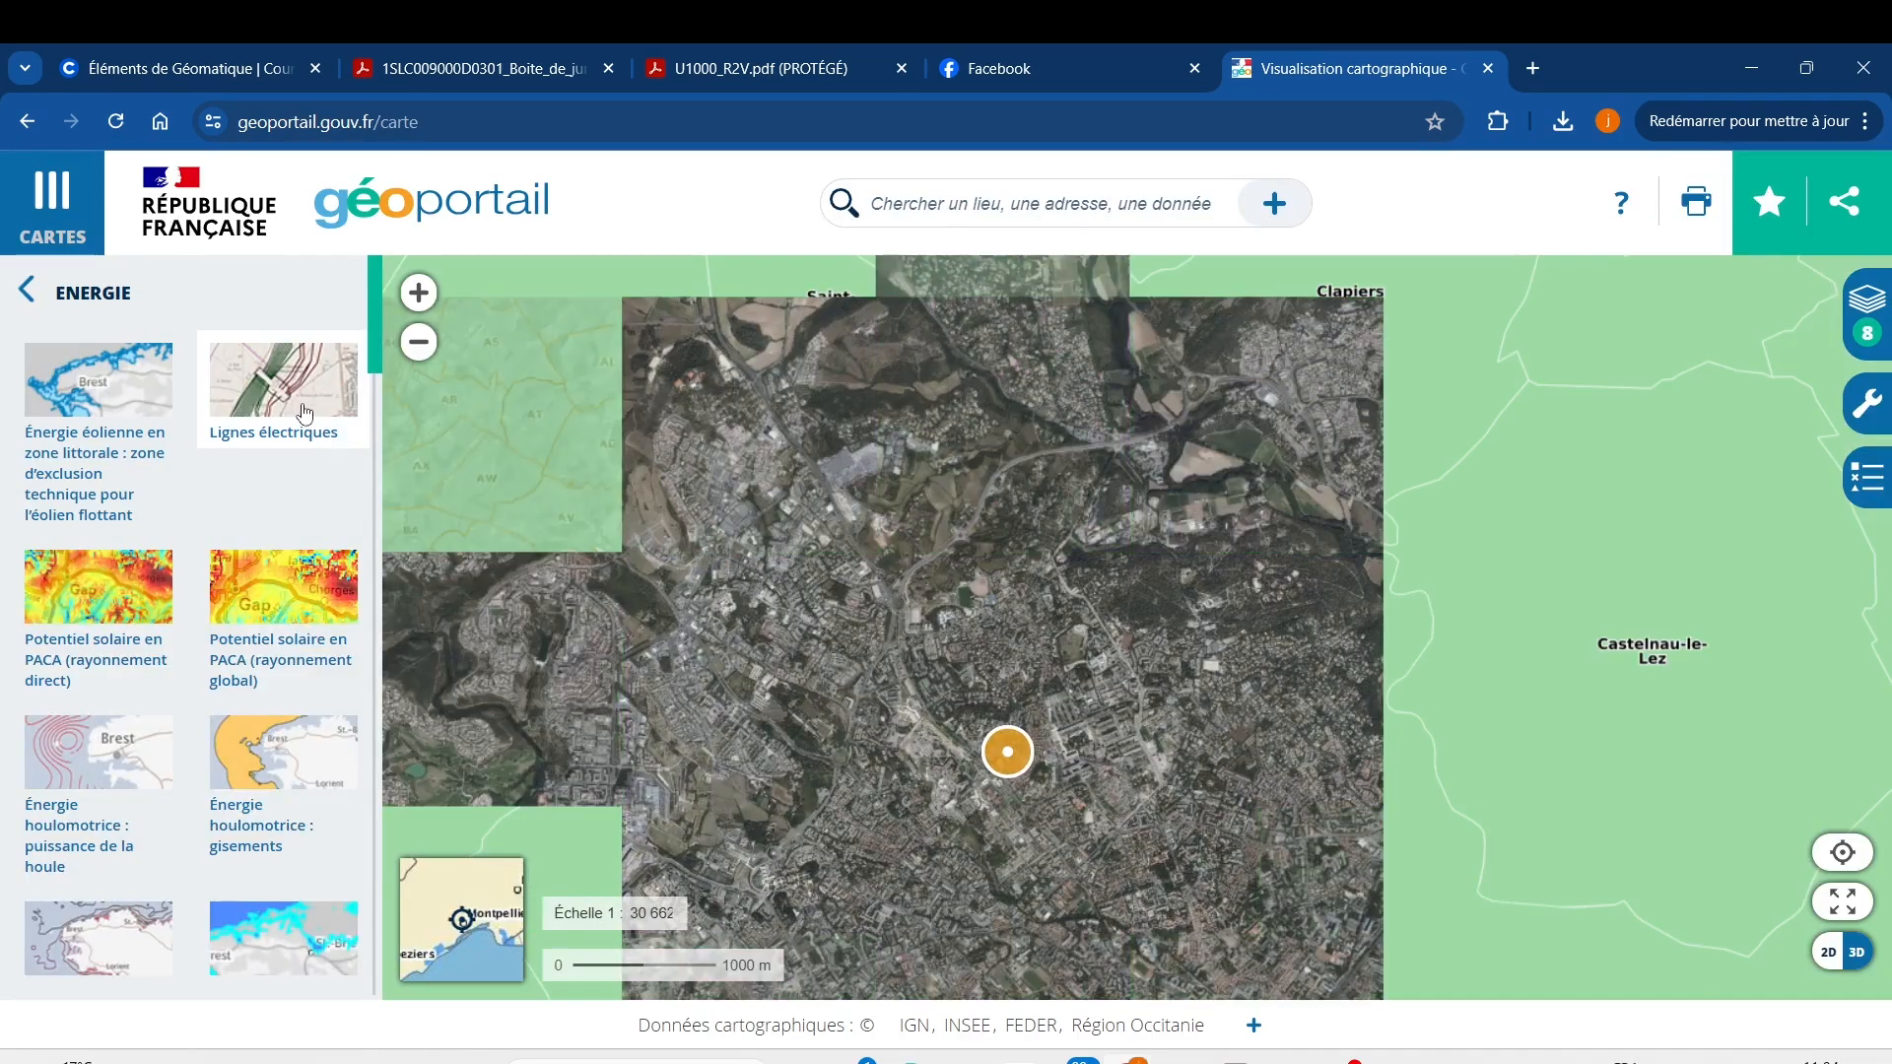
Add the Lignes électriques layer and follow the power lines westward.
{"action": "left_click", "coordinate": [300, 418]}
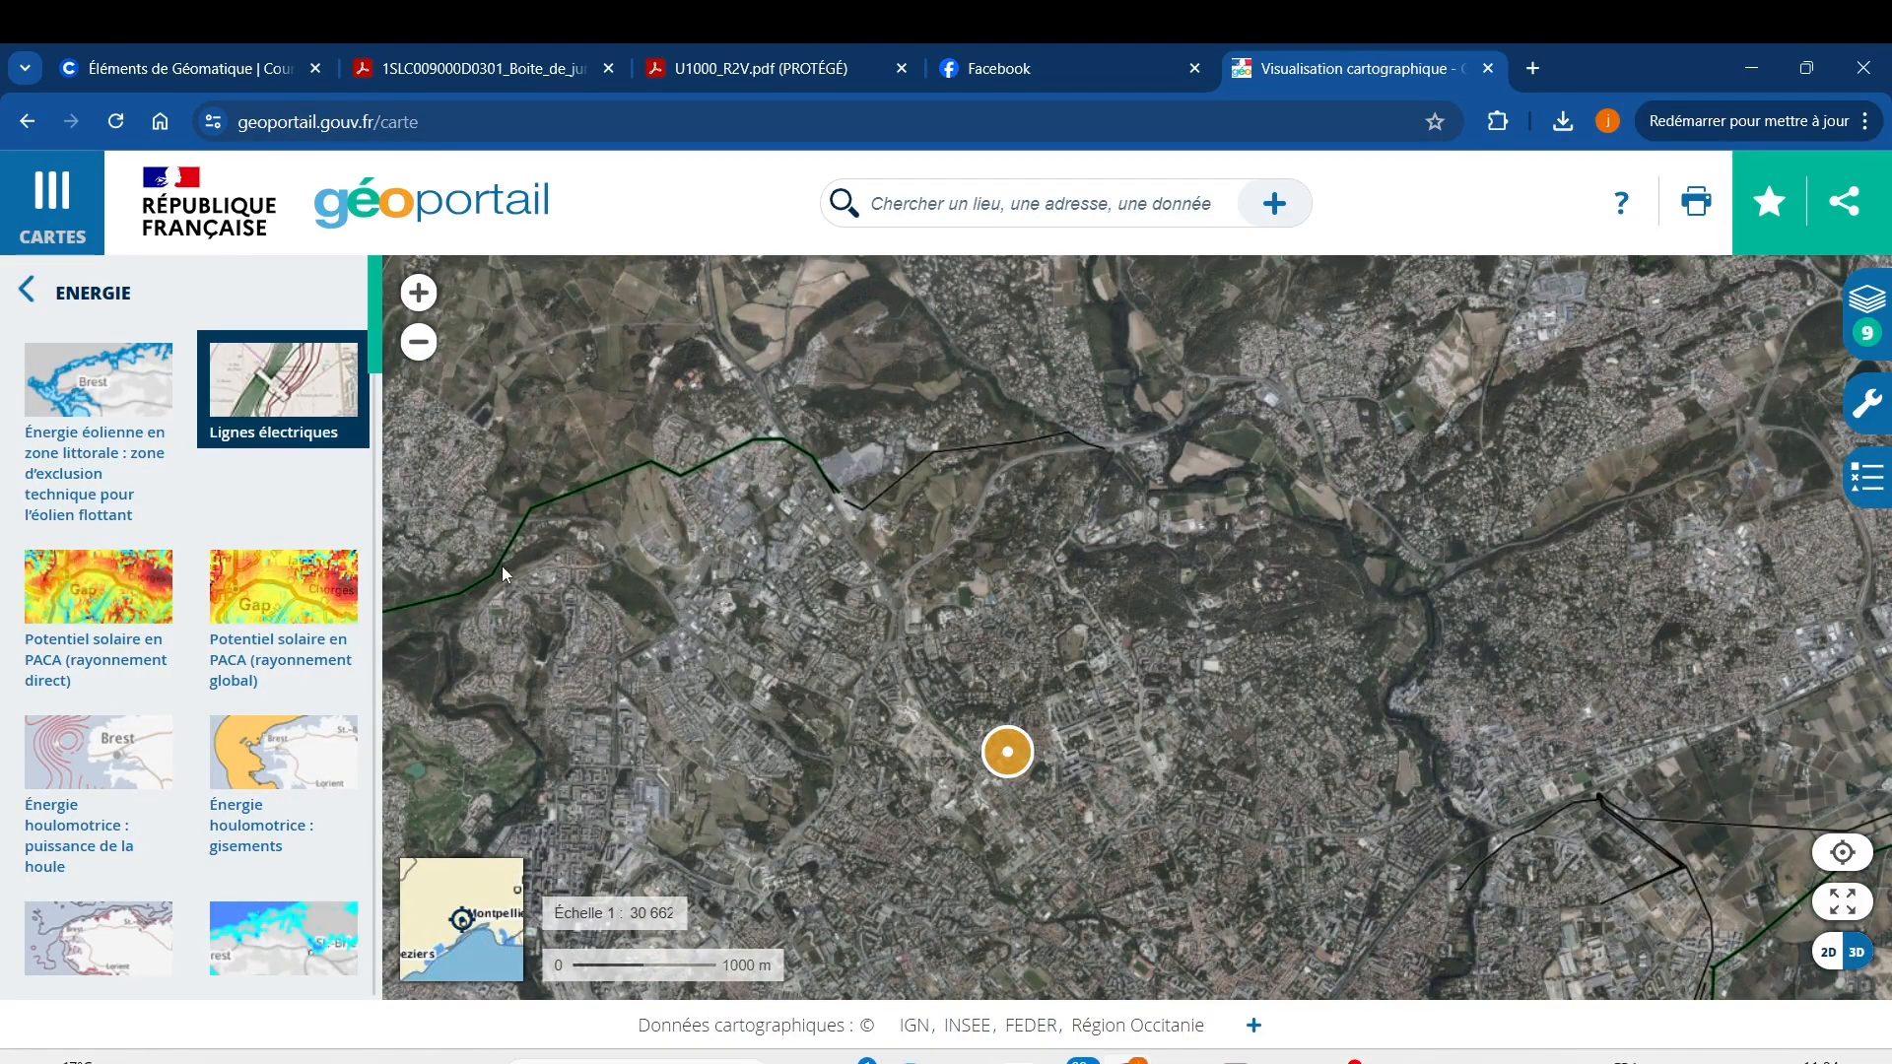
{"action": "left_click_drag", "start_coordinate": [773, 528], "coordinate": [1256, 584]}
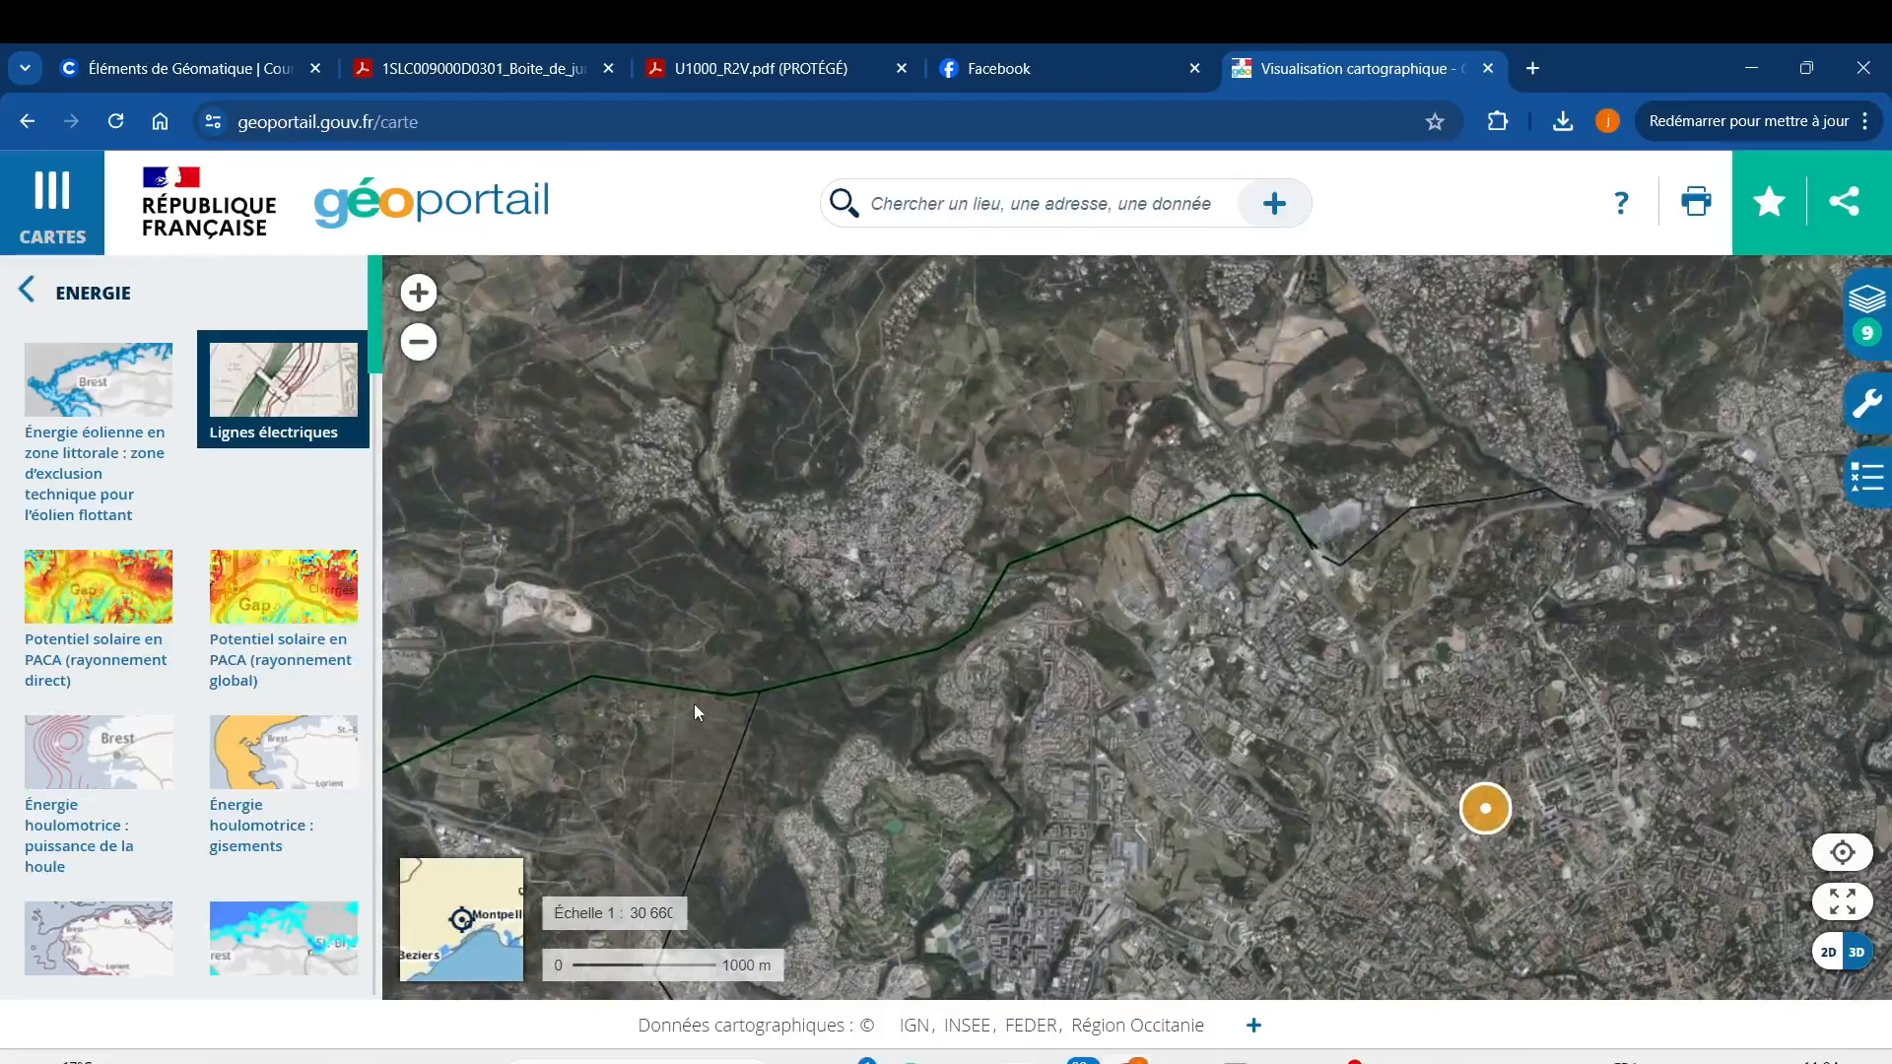
{"action": "scroll", "coordinate": [1252, 611], "scroll_direction": "down", "scroll_amount": 1}
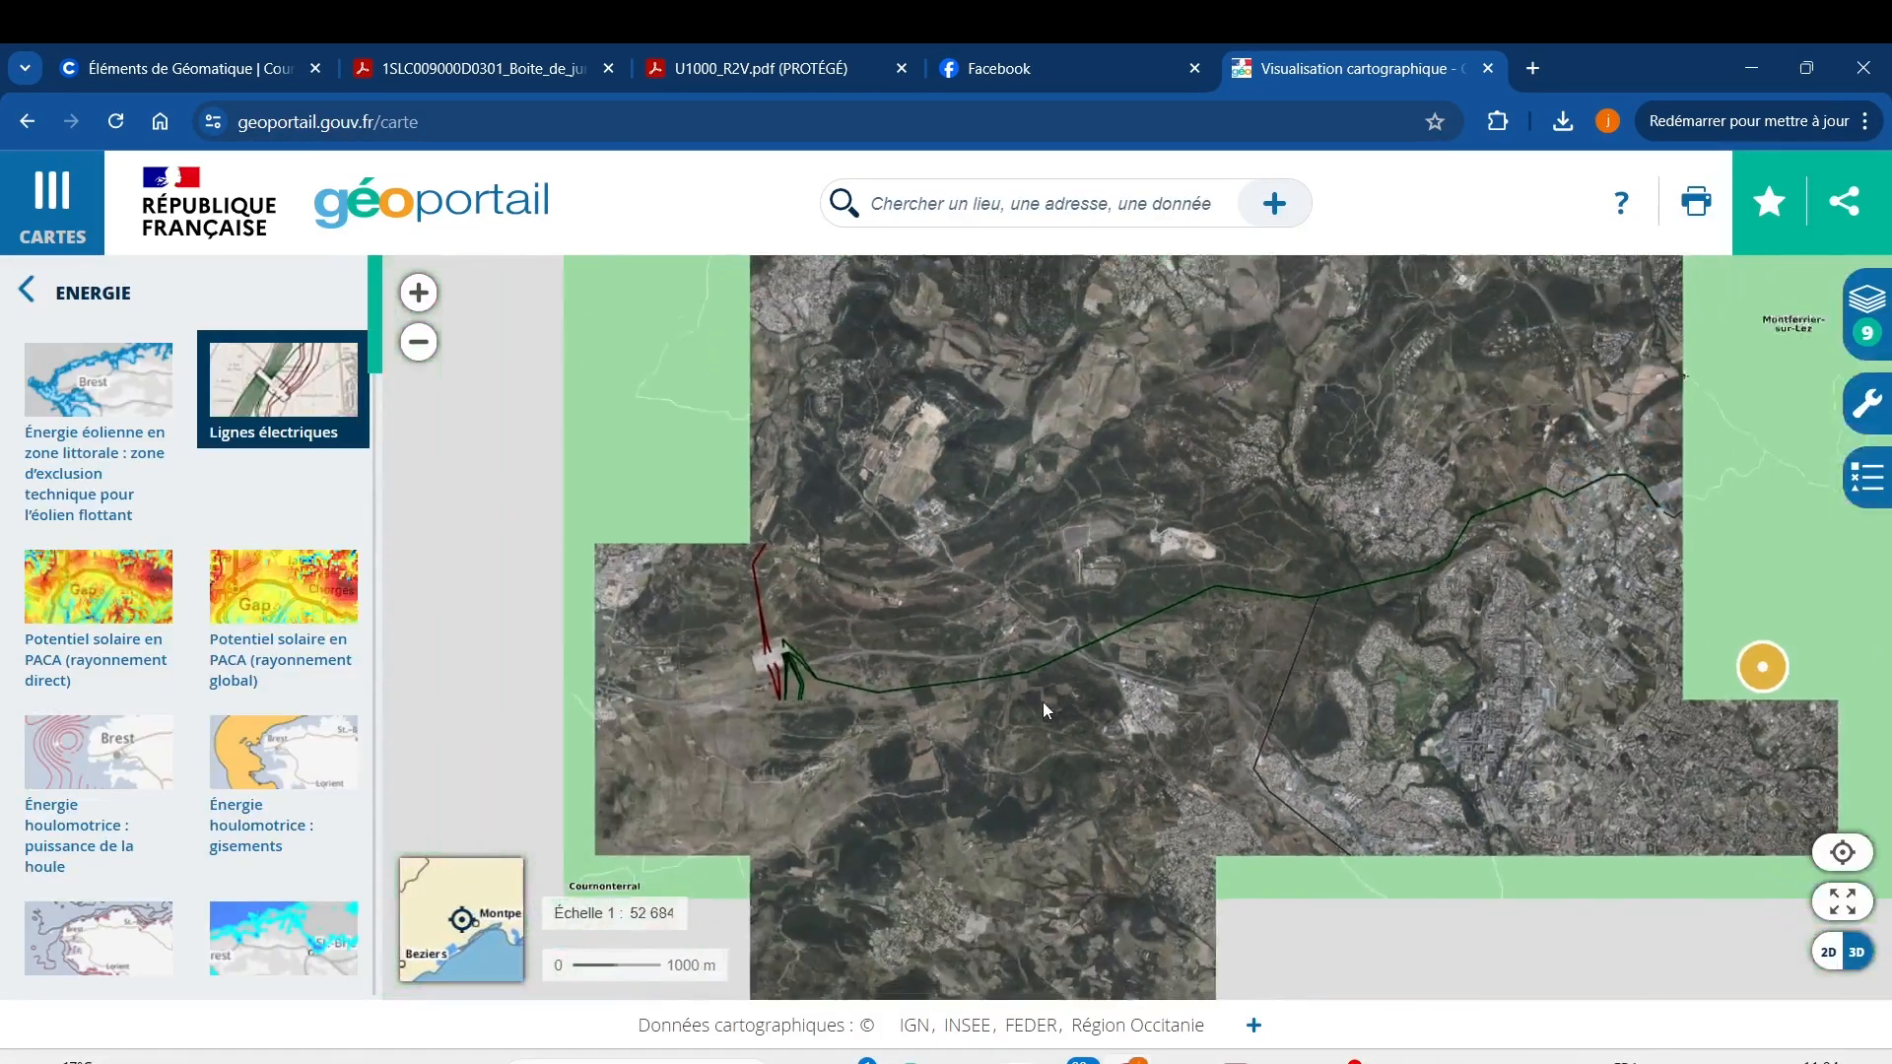
{"action": "scroll", "coordinate": [789, 619], "scroll_direction": "up", "scroll_amount": 1}
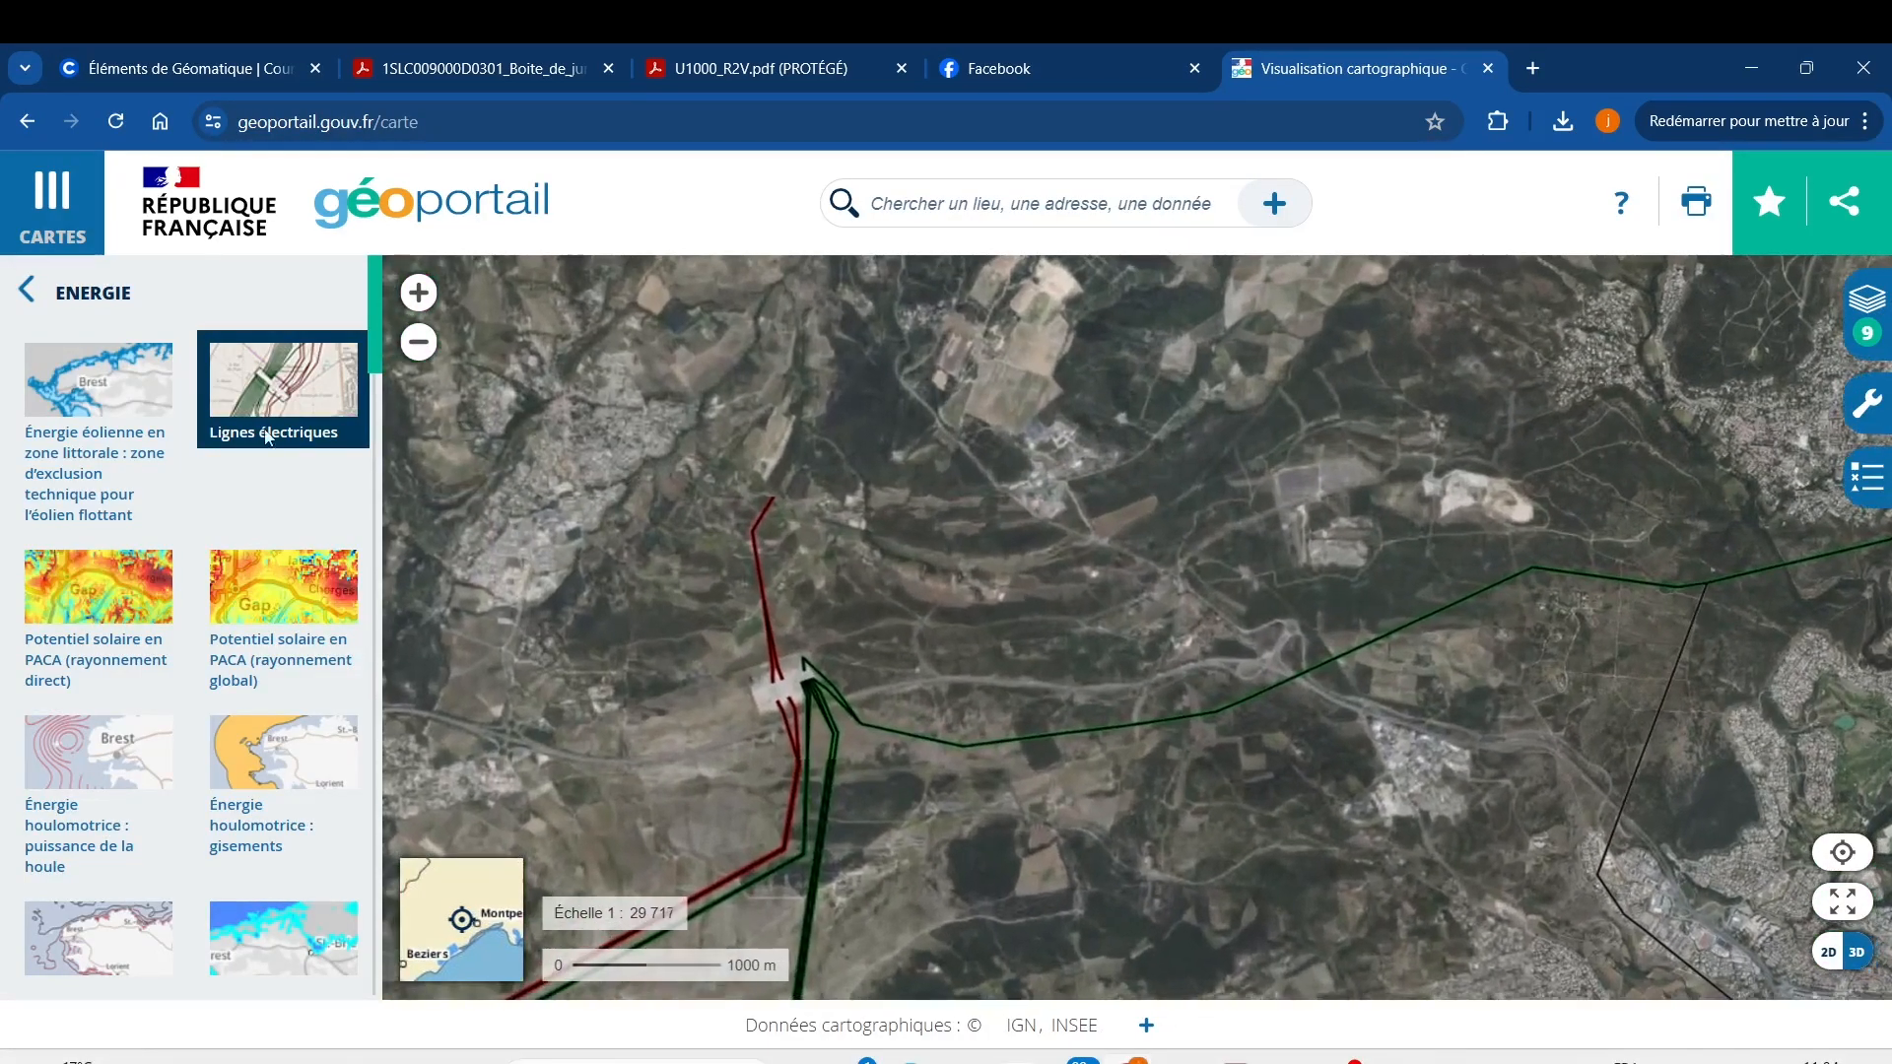
{"action": "left_click", "coordinate": [257, 419]}
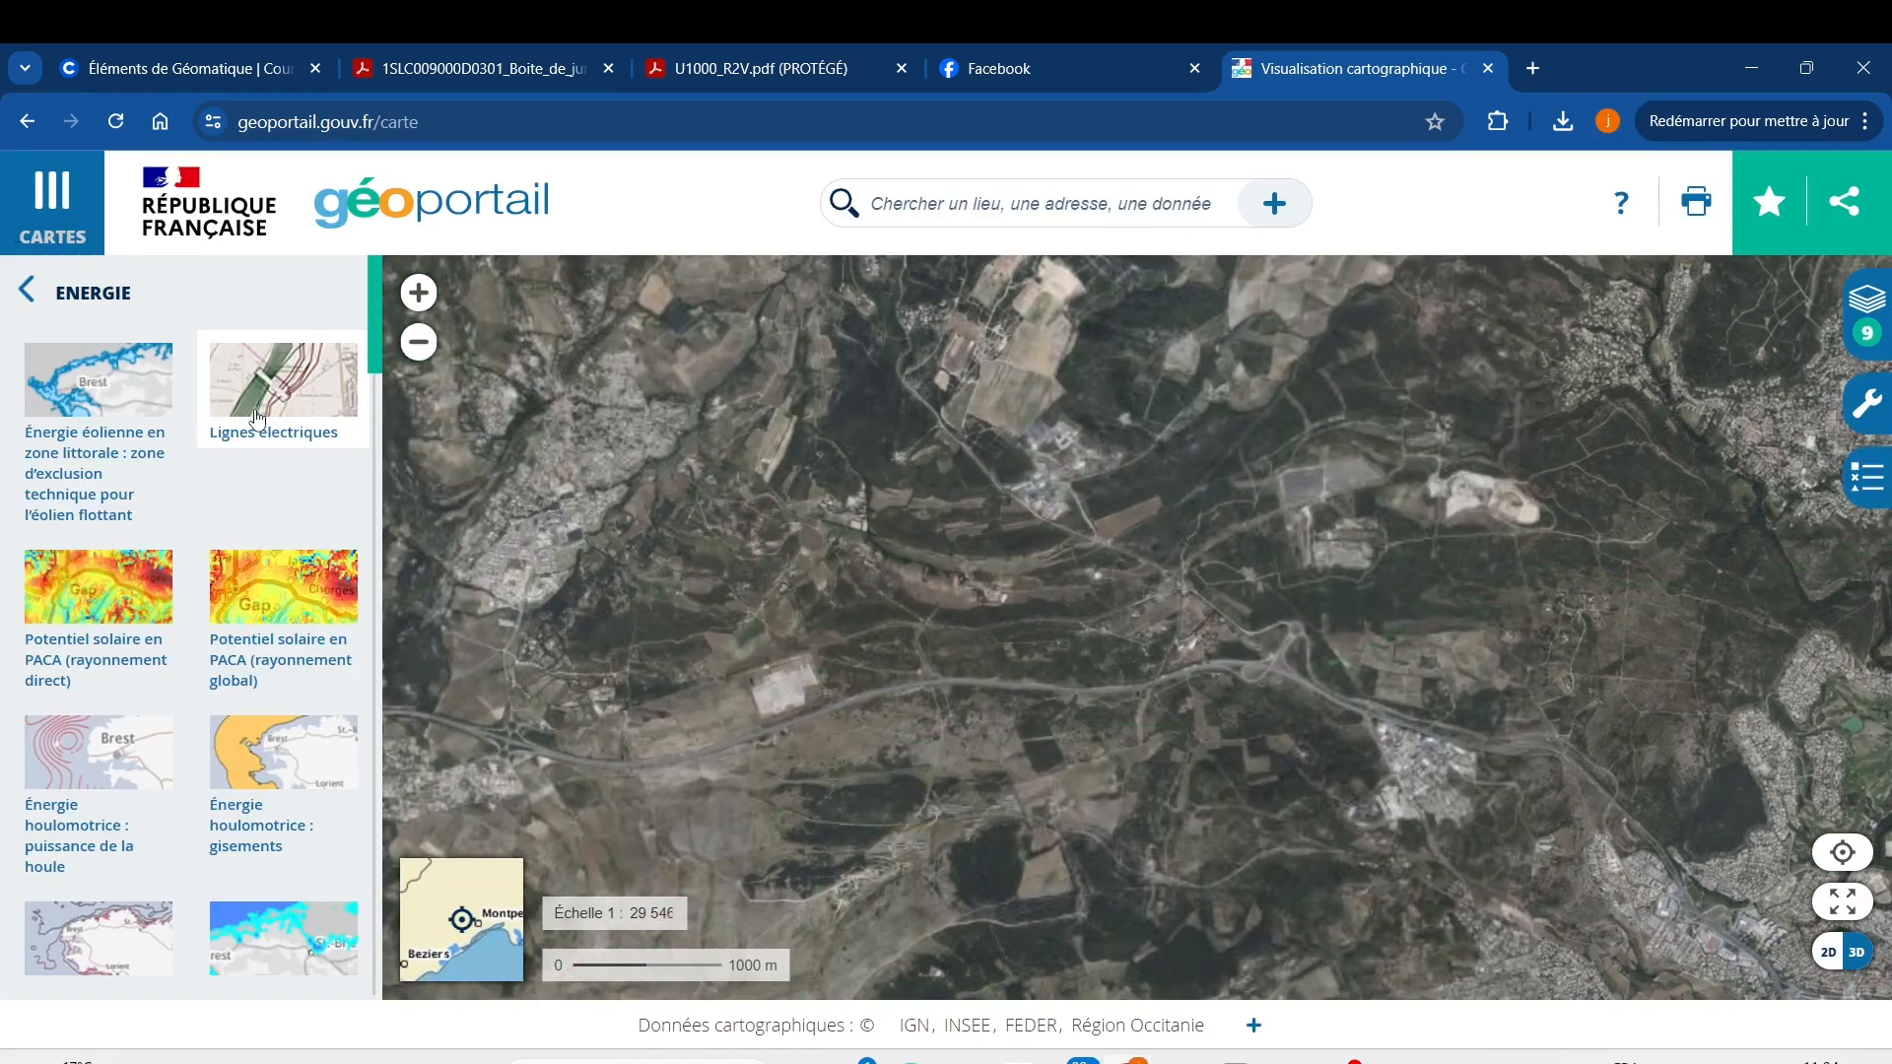
{"action": "left_click", "coordinate": [256, 418]}
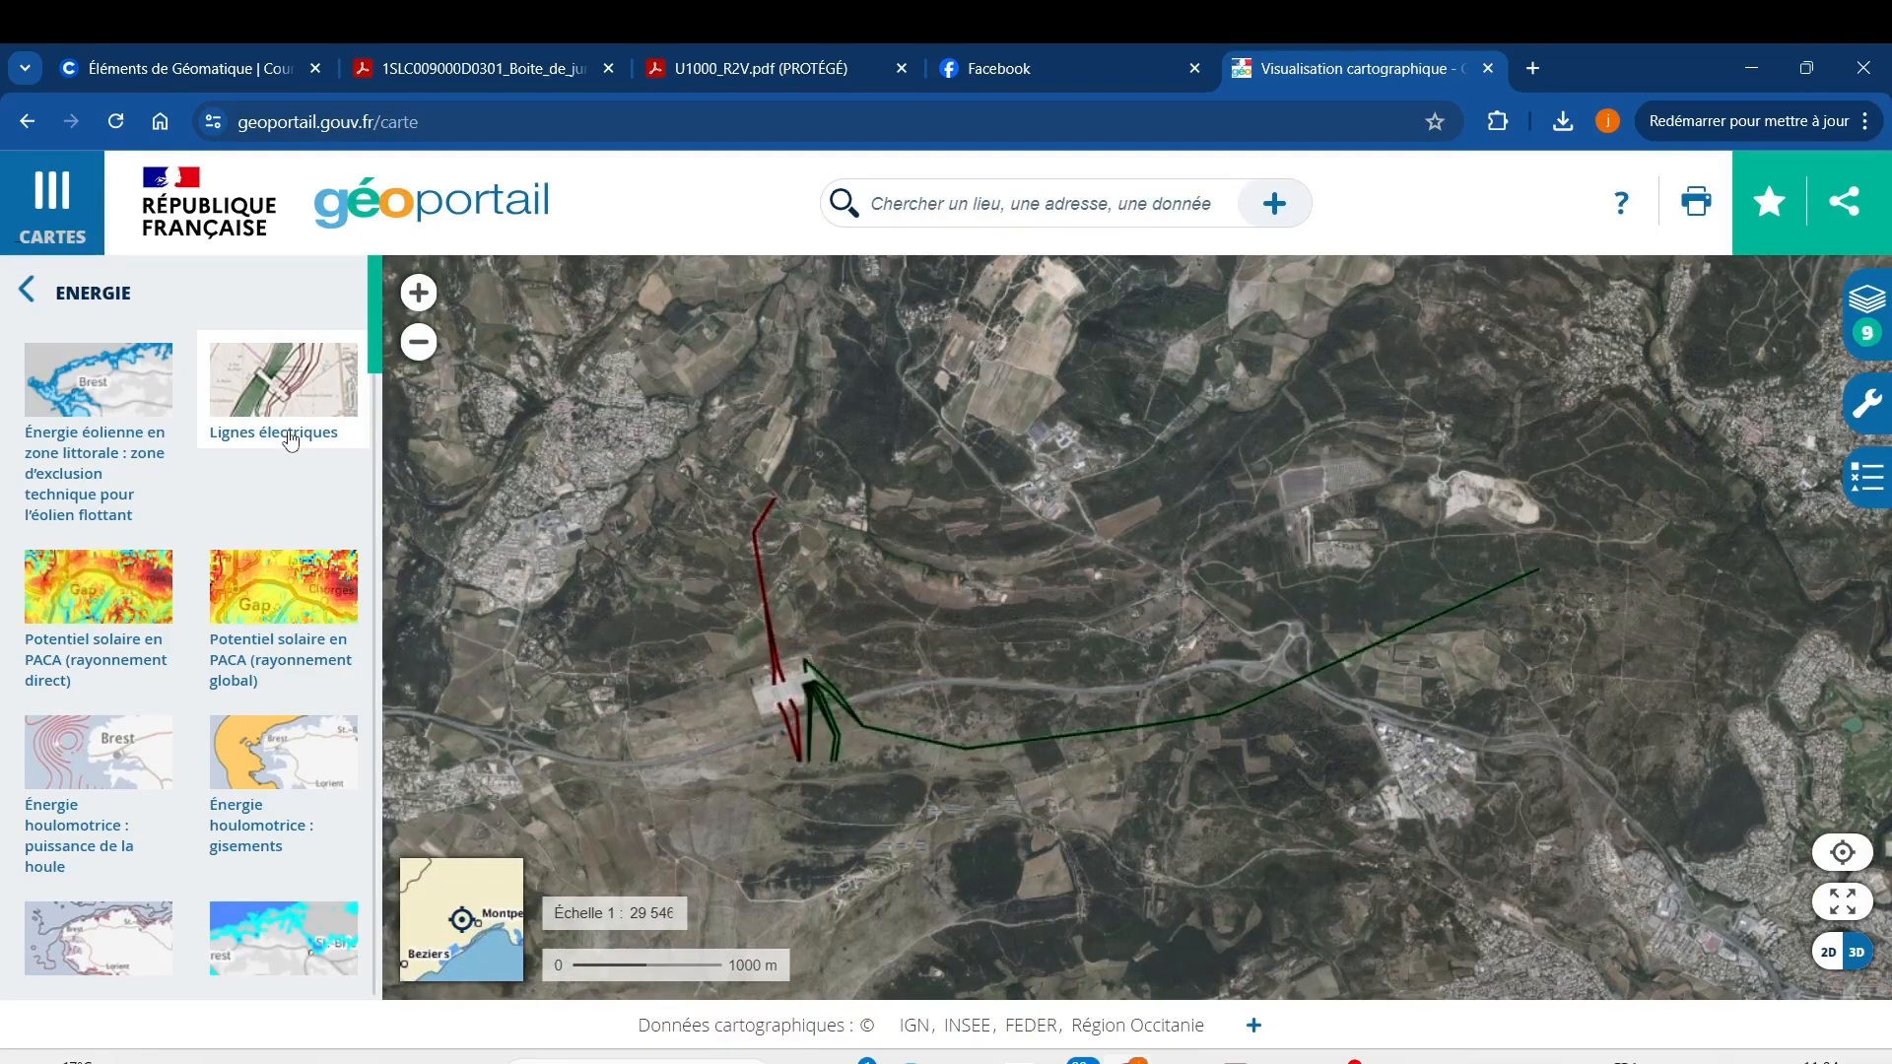
Follow the power lines south and centre the map on the substation.
{"action": "left_click_drag", "start_coordinate": [1036, 872], "coordinate": [1238, 369]}
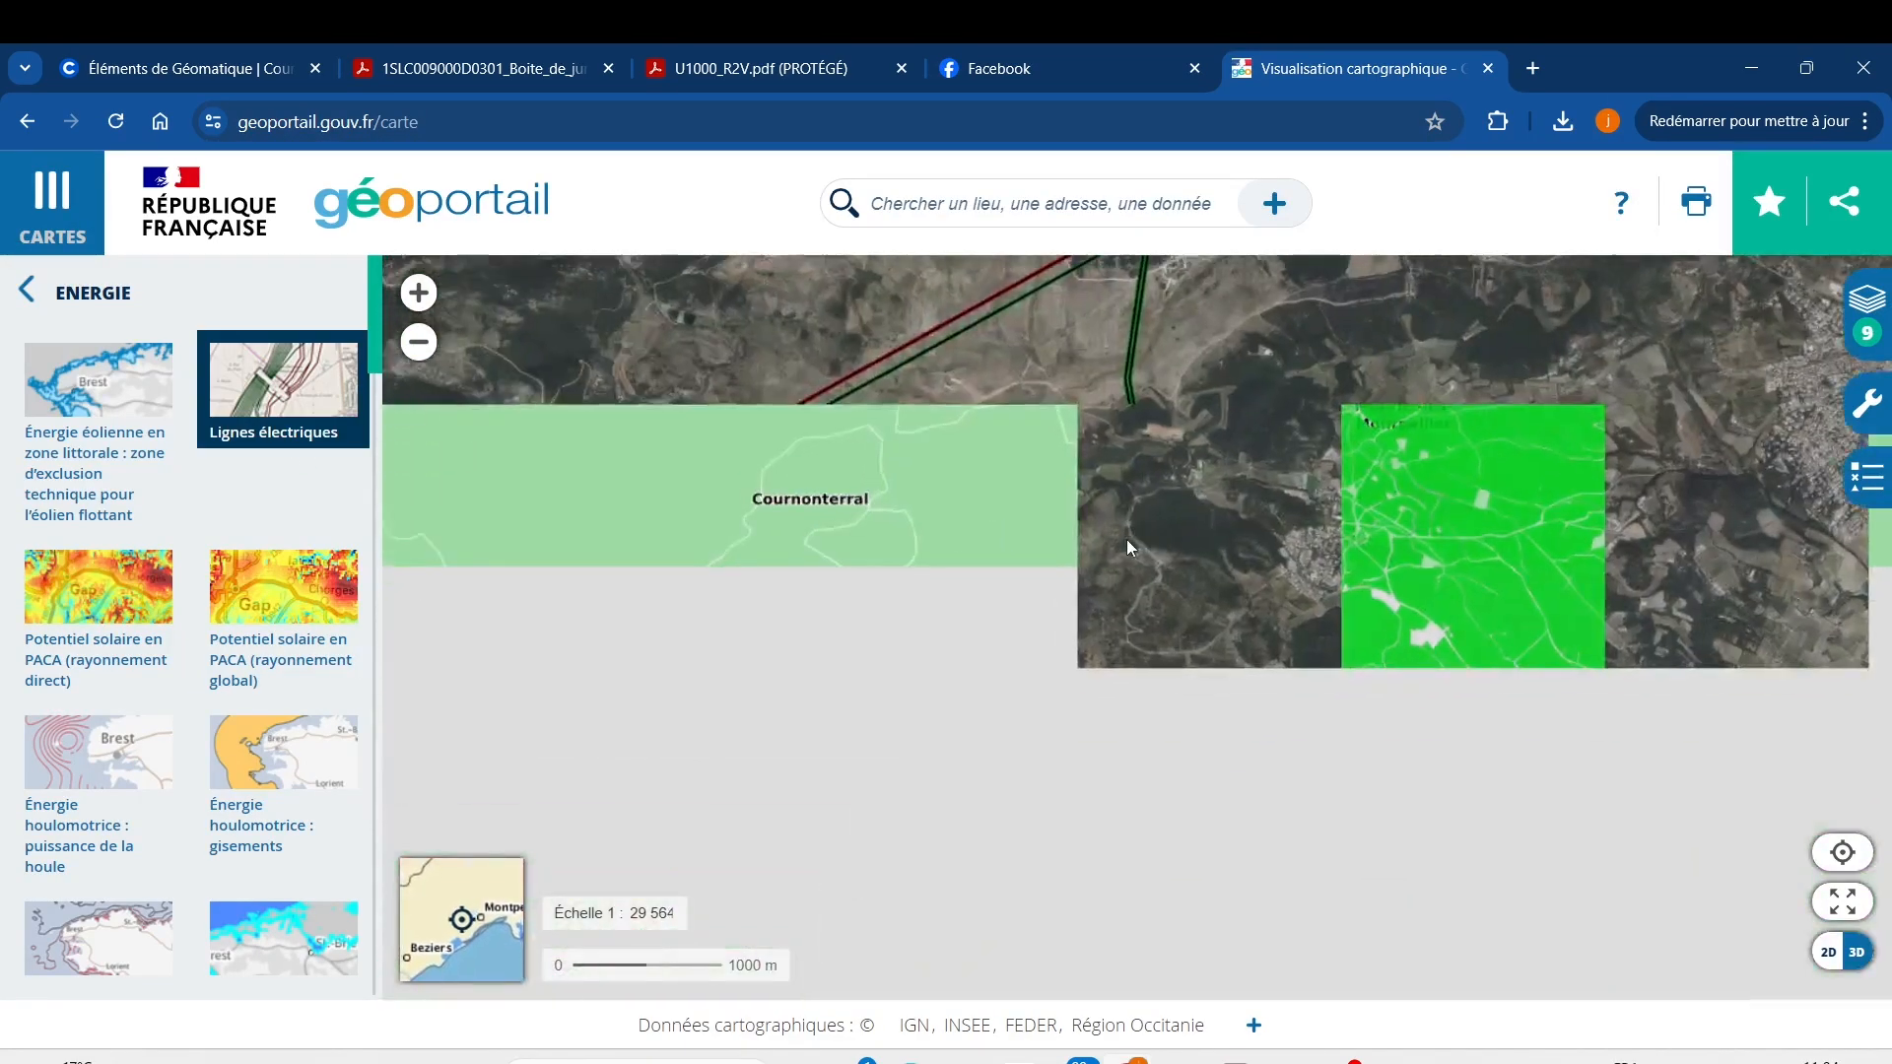
{"action": "scroll", "coordinate": [977, 535], "scroll_direction": "down", "scroll_amount": 1}
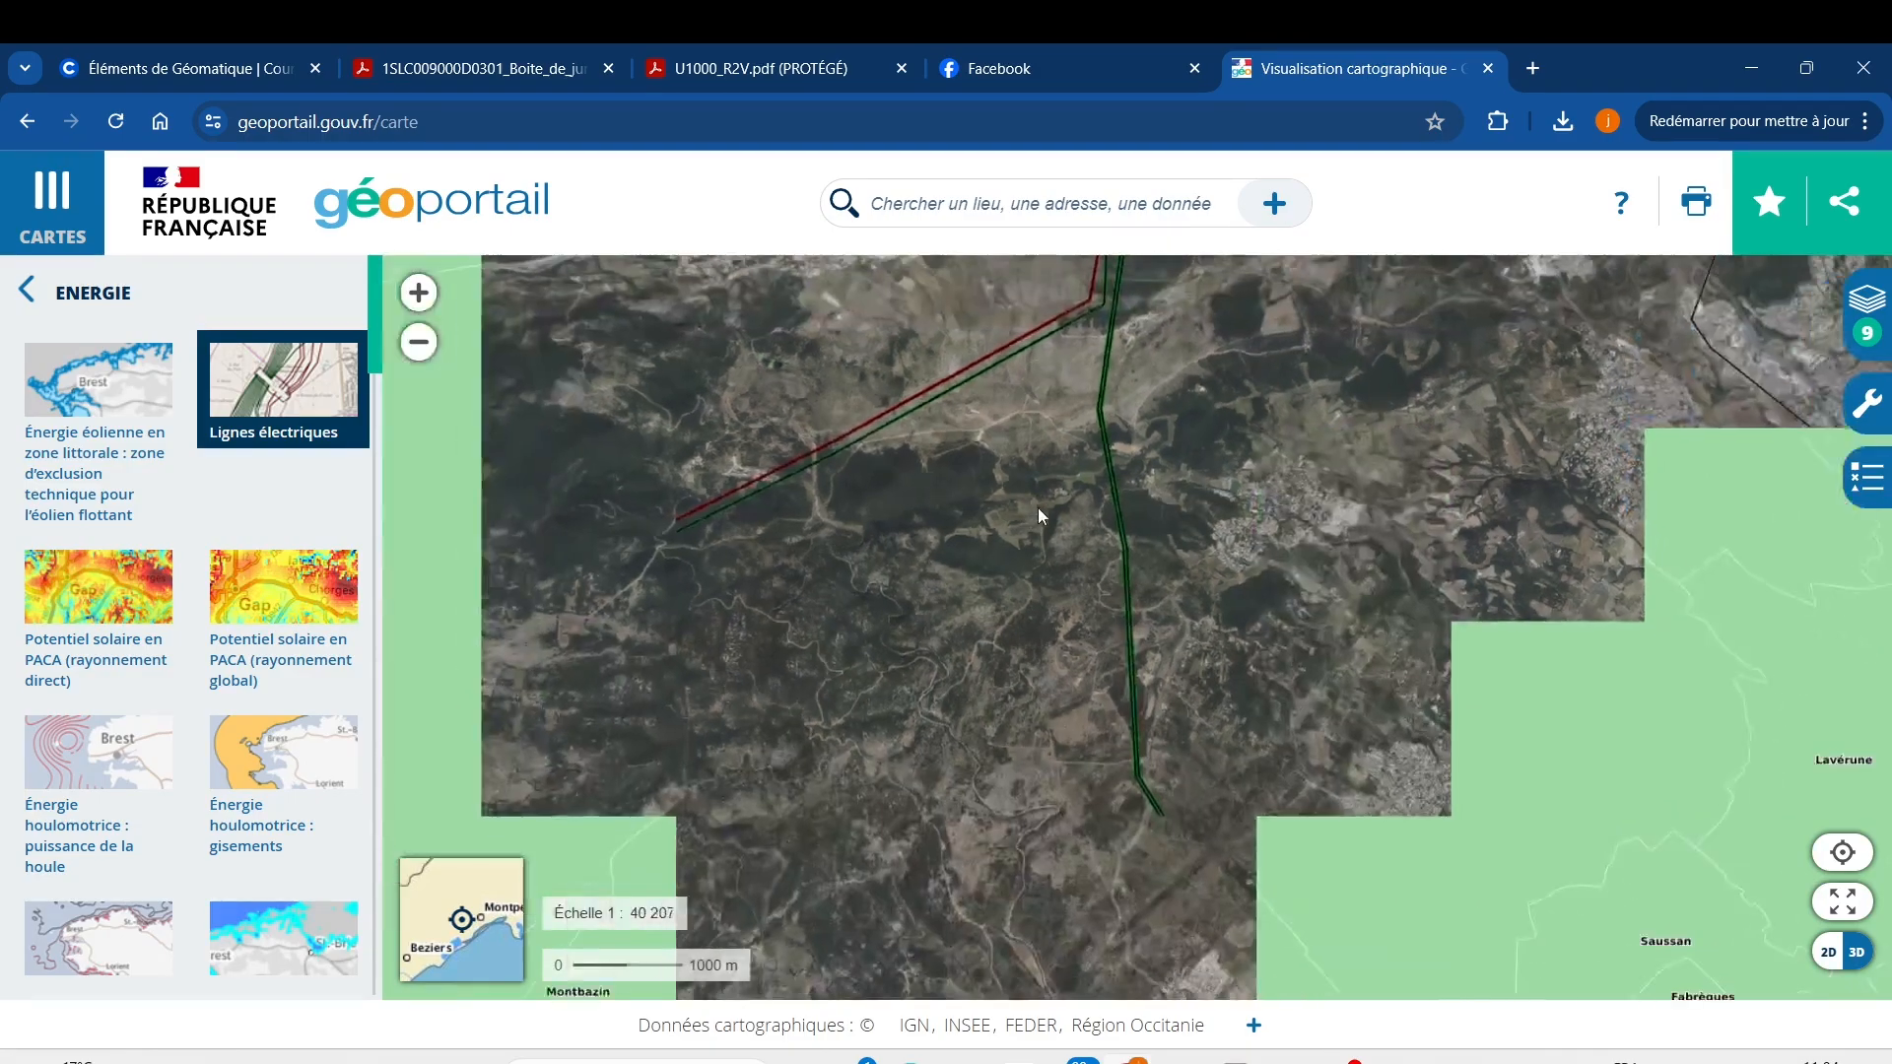
{"action": "scroll", "coordinate": [1168, 801], "scroll_direction": "down", "scroll_amount": 1}
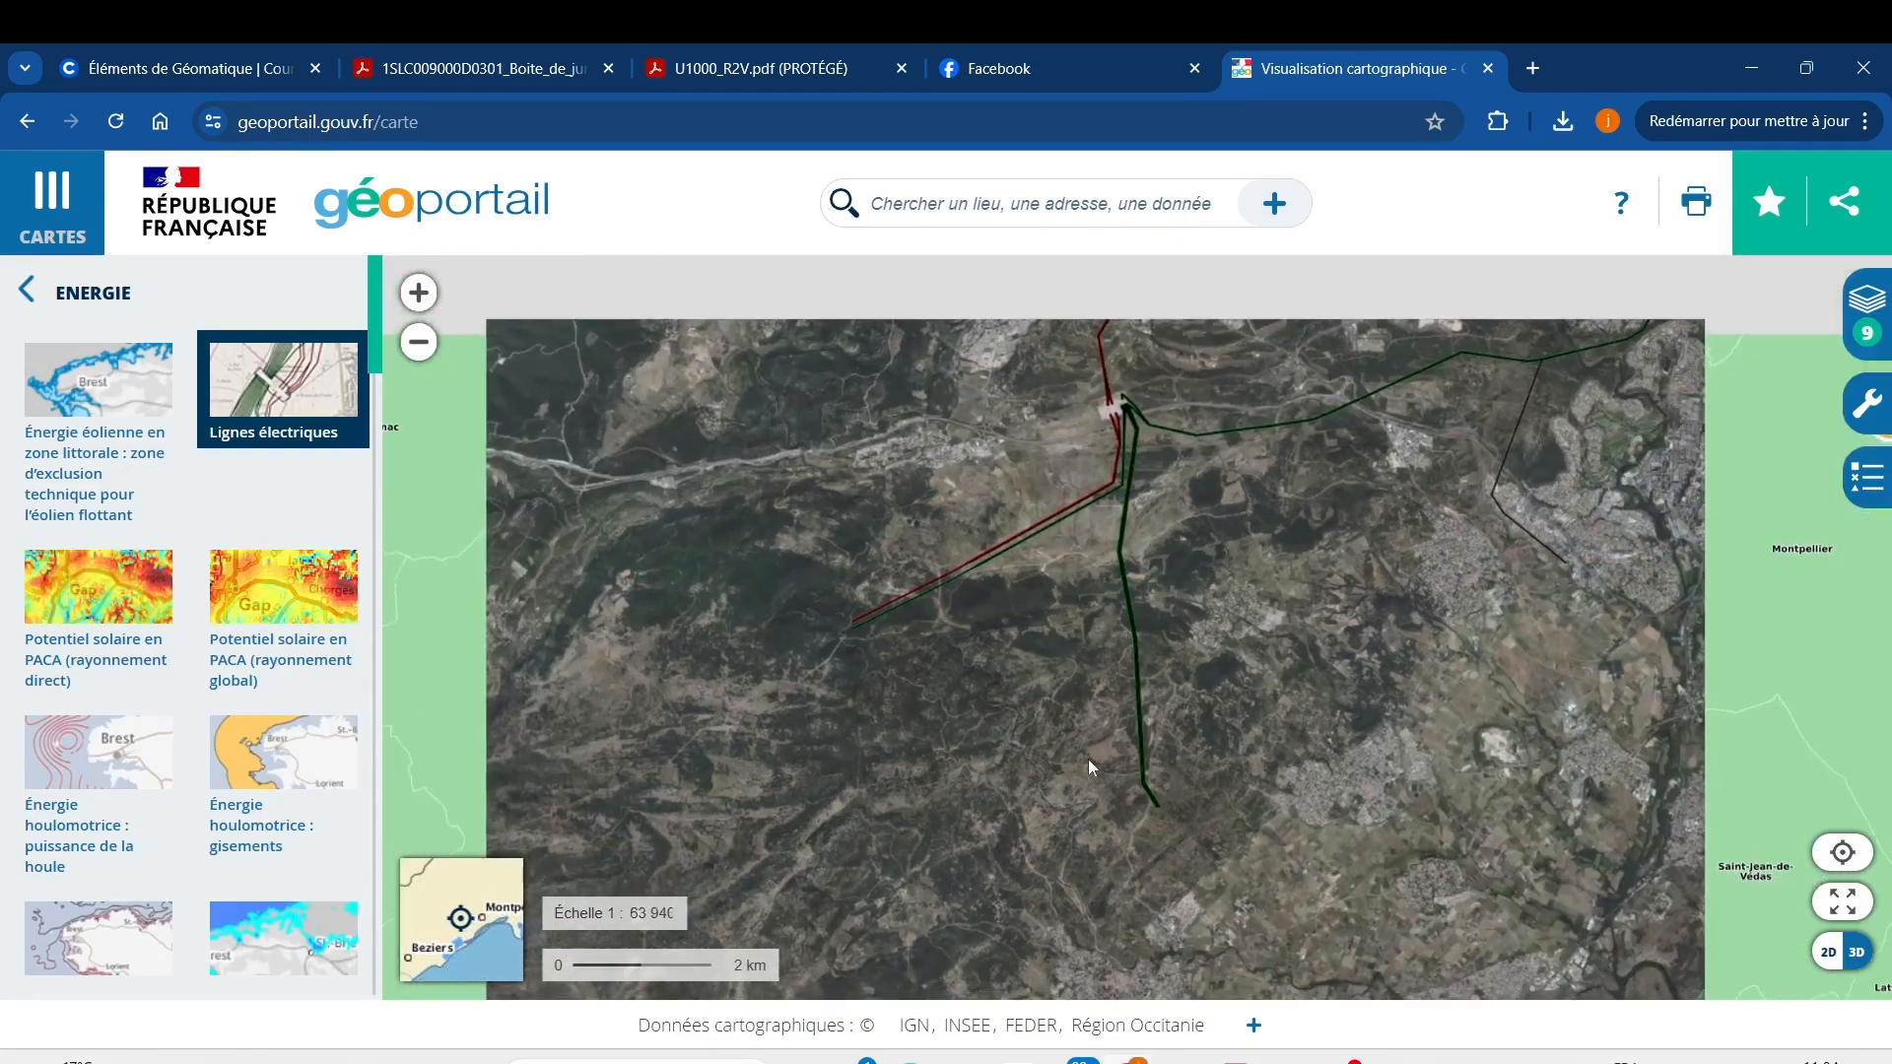
{"action": "left_click_drag", "start_coordinate": [1097, 449], "coordinate": [1085, 641]}
{"action": "scroll", "coordinate": [1126, 640], "scroll_direction": "up", "scroll_amount": 2}
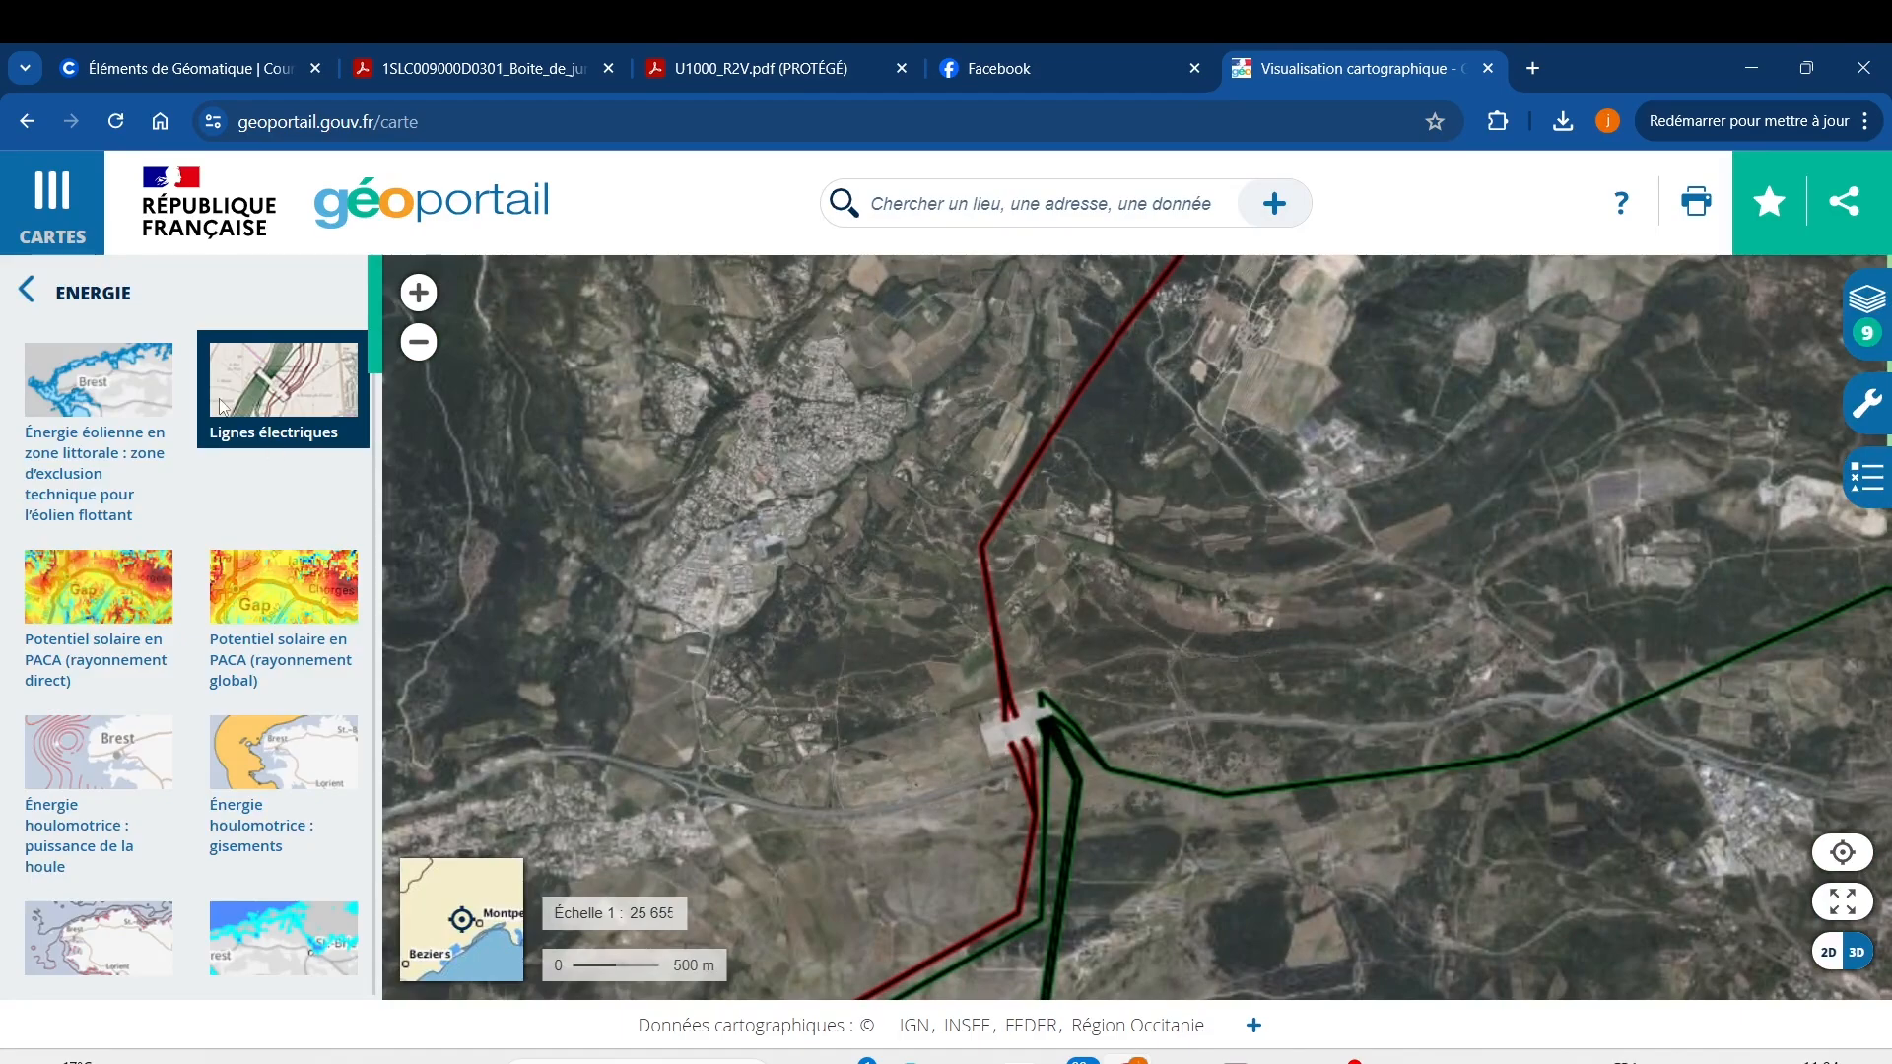
Remove the Lignes électriques layer and return to the full list of base maps.
{"action": "left_click", "coordinate": [316, 409]}
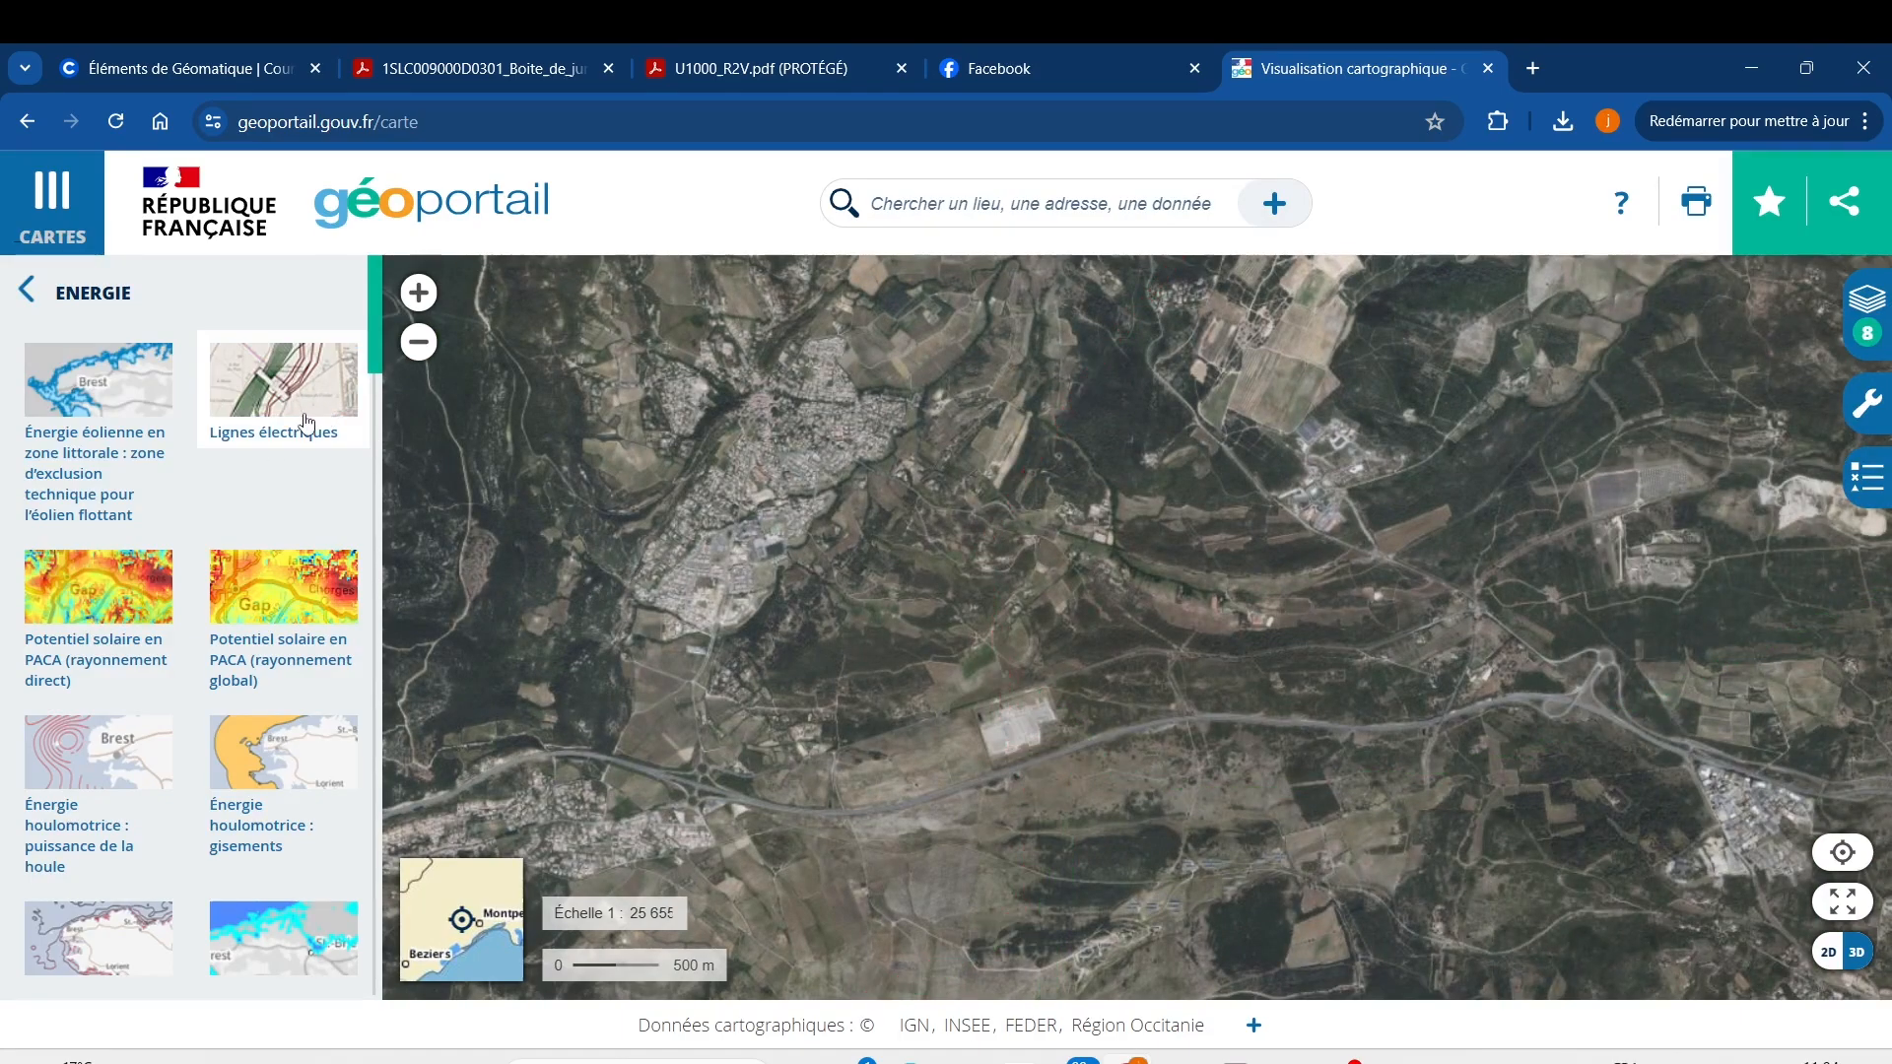
{"action": "left_click", "coordinate": [47, 198]}
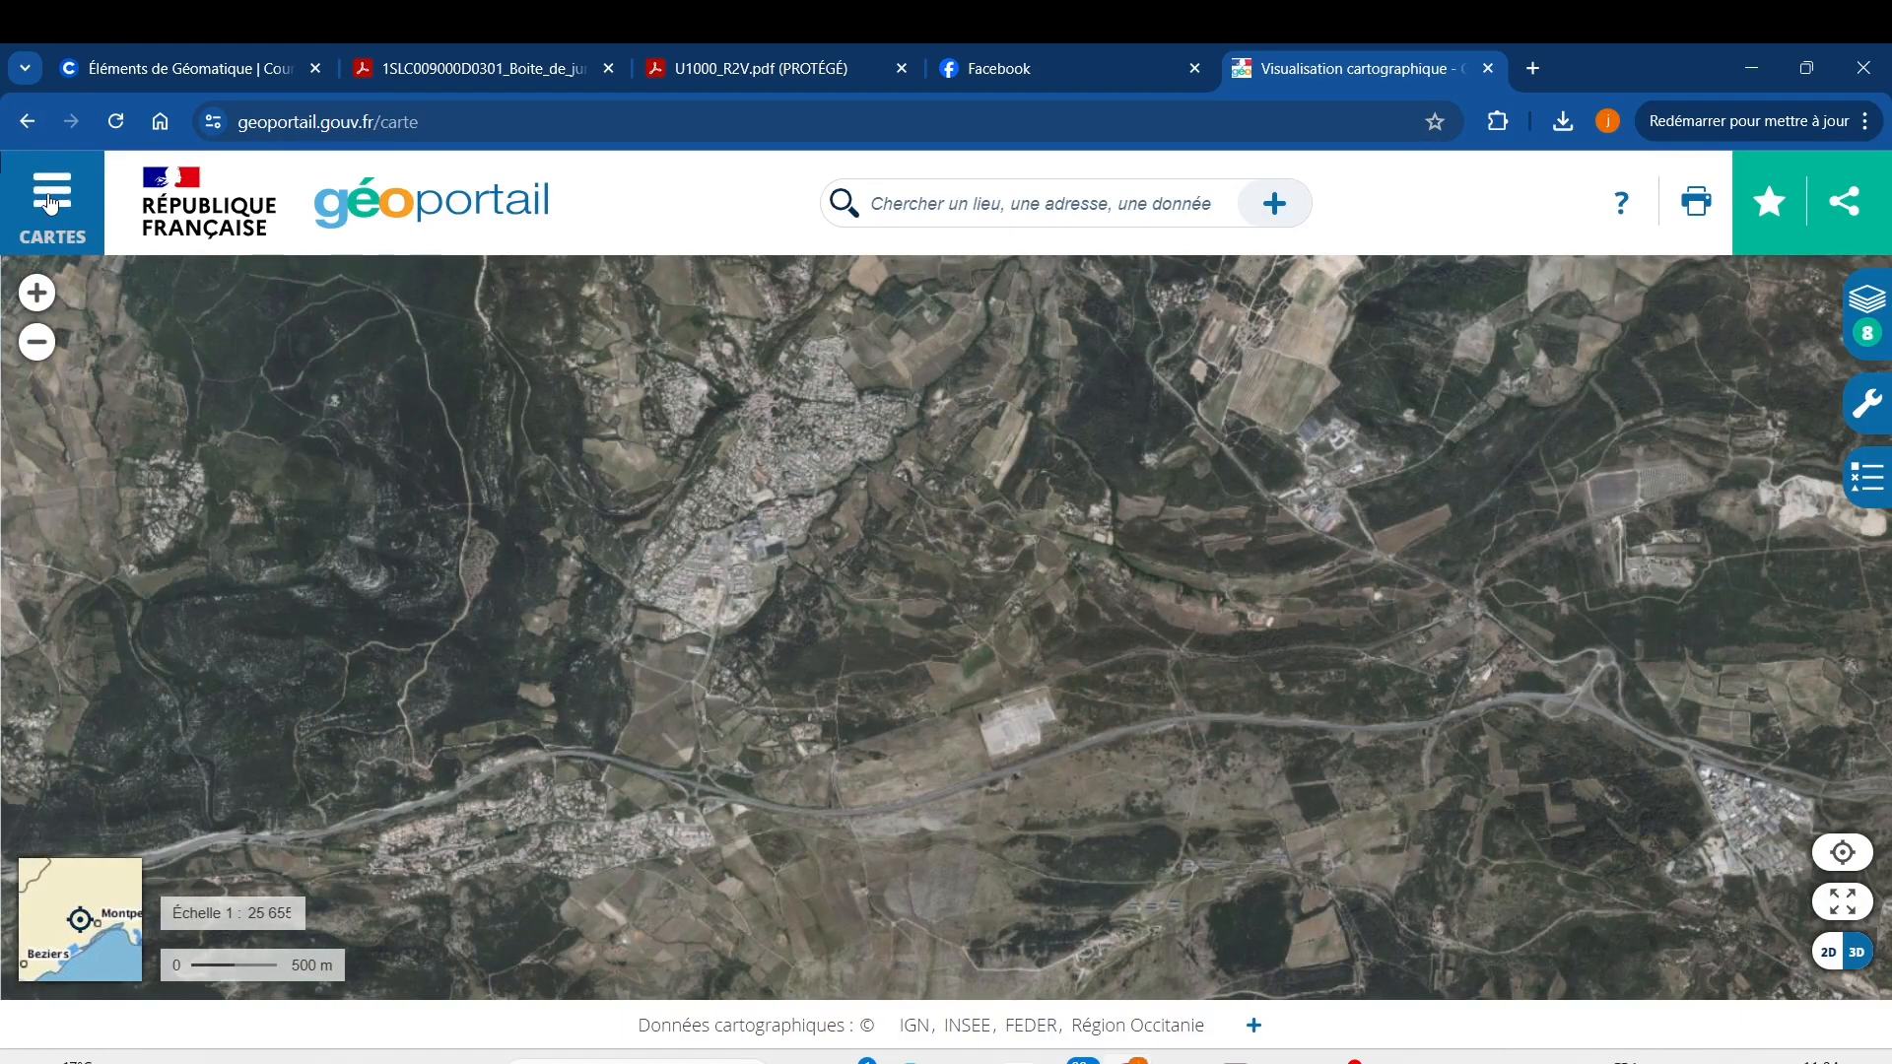
{"action": "left_click", "coordinate": [50, 202]}
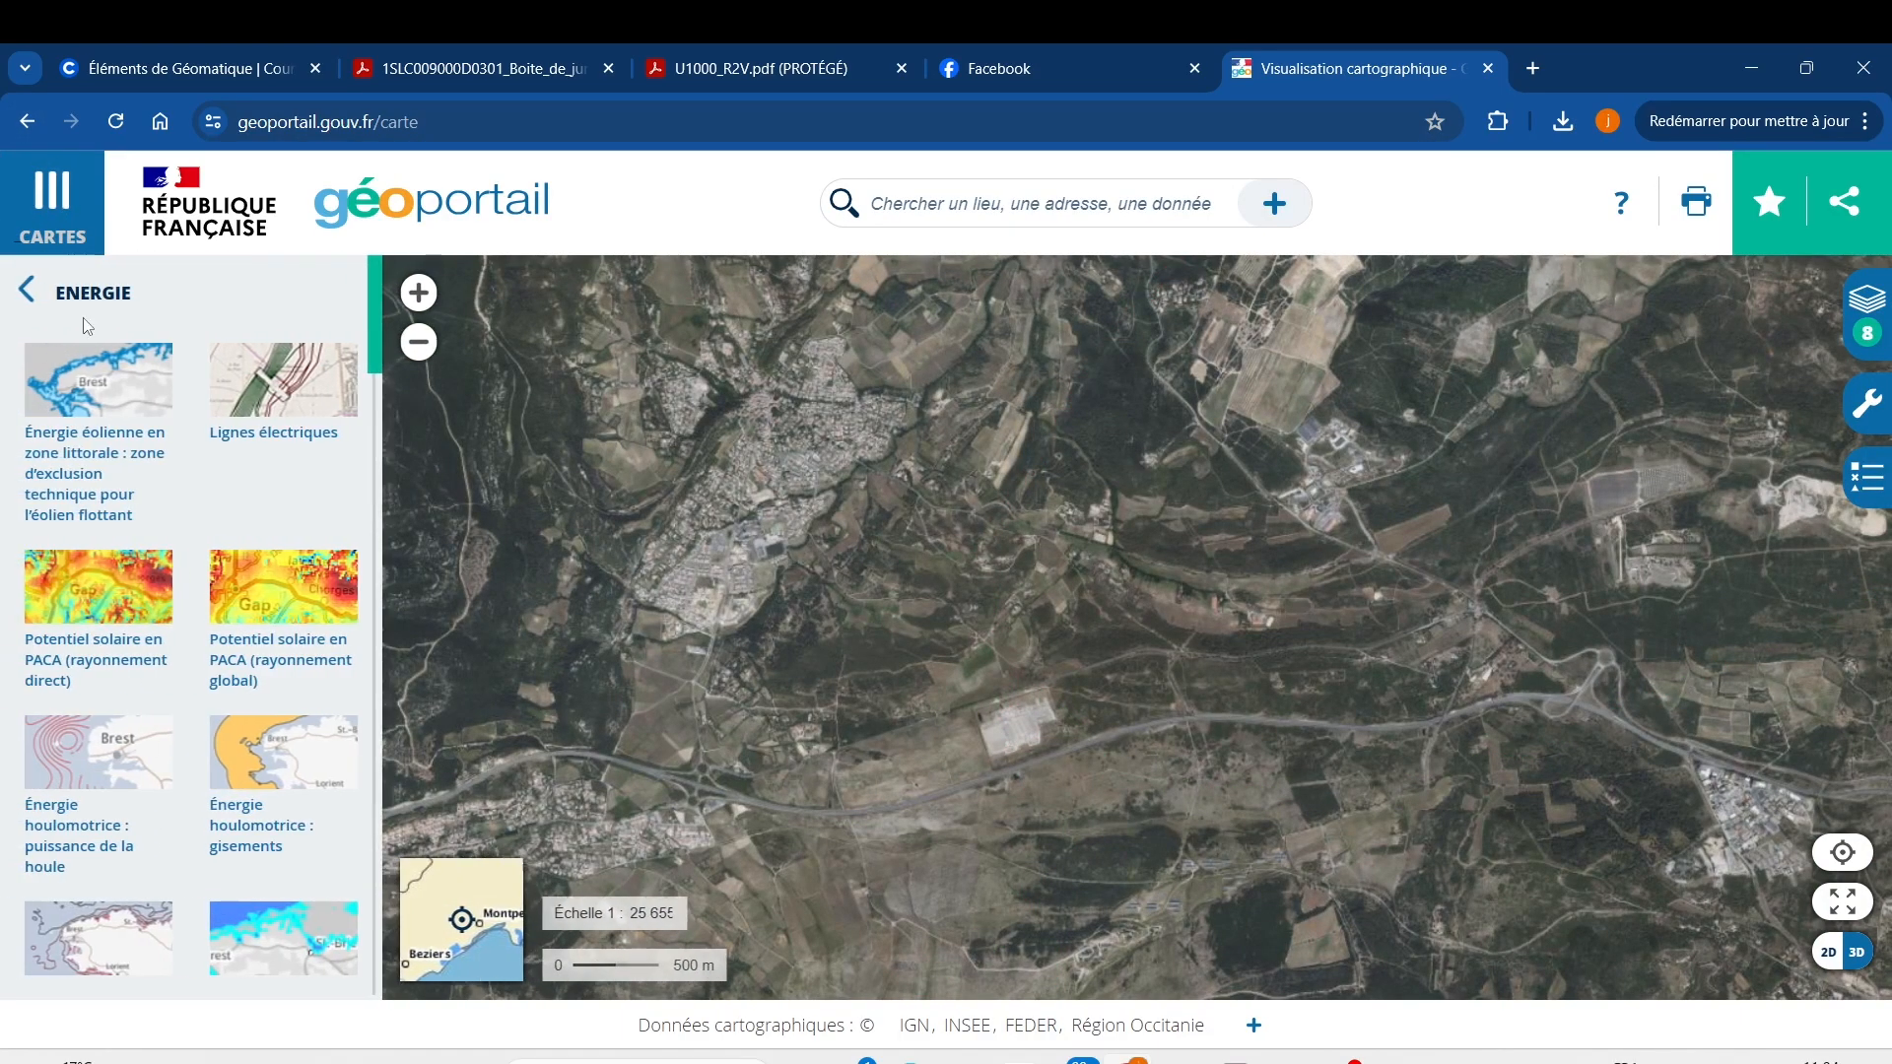
{"action": "left_click", "coordinate": [27, 290]}
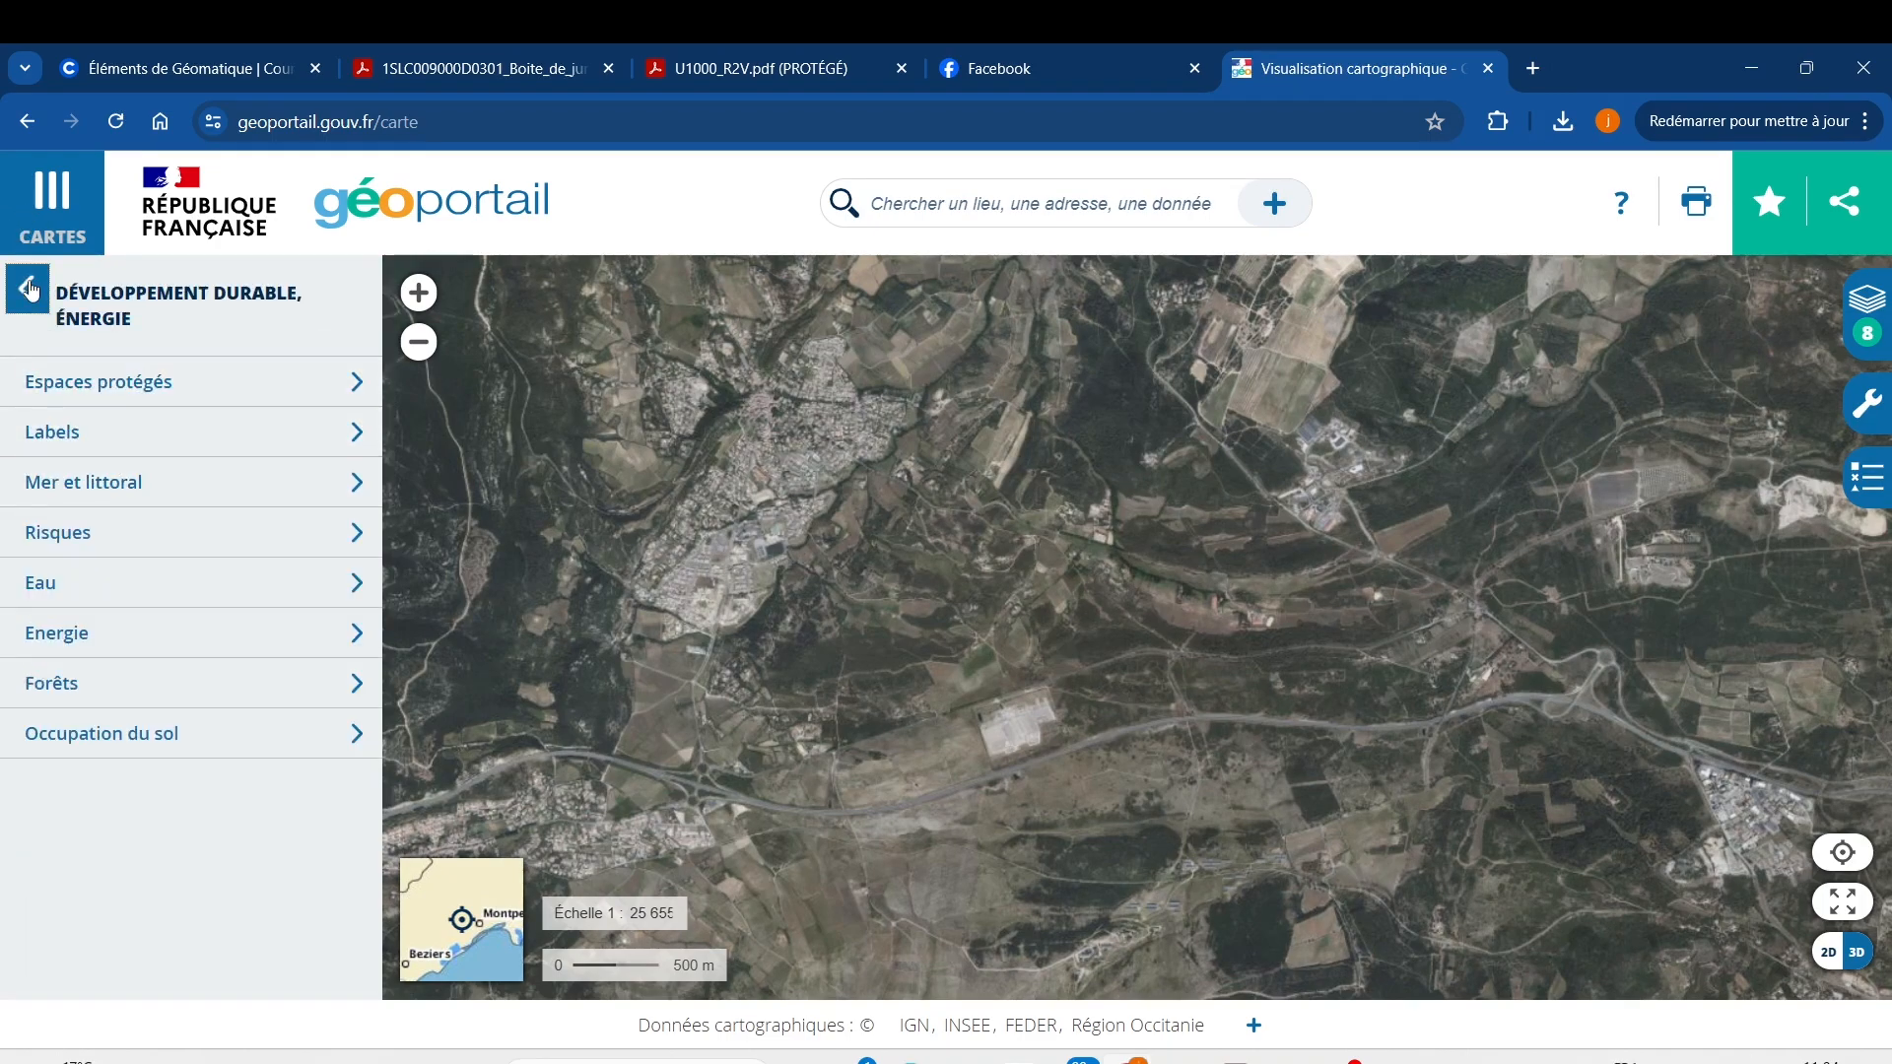
{"action": "left_click", "coordinate": [27, 289]}
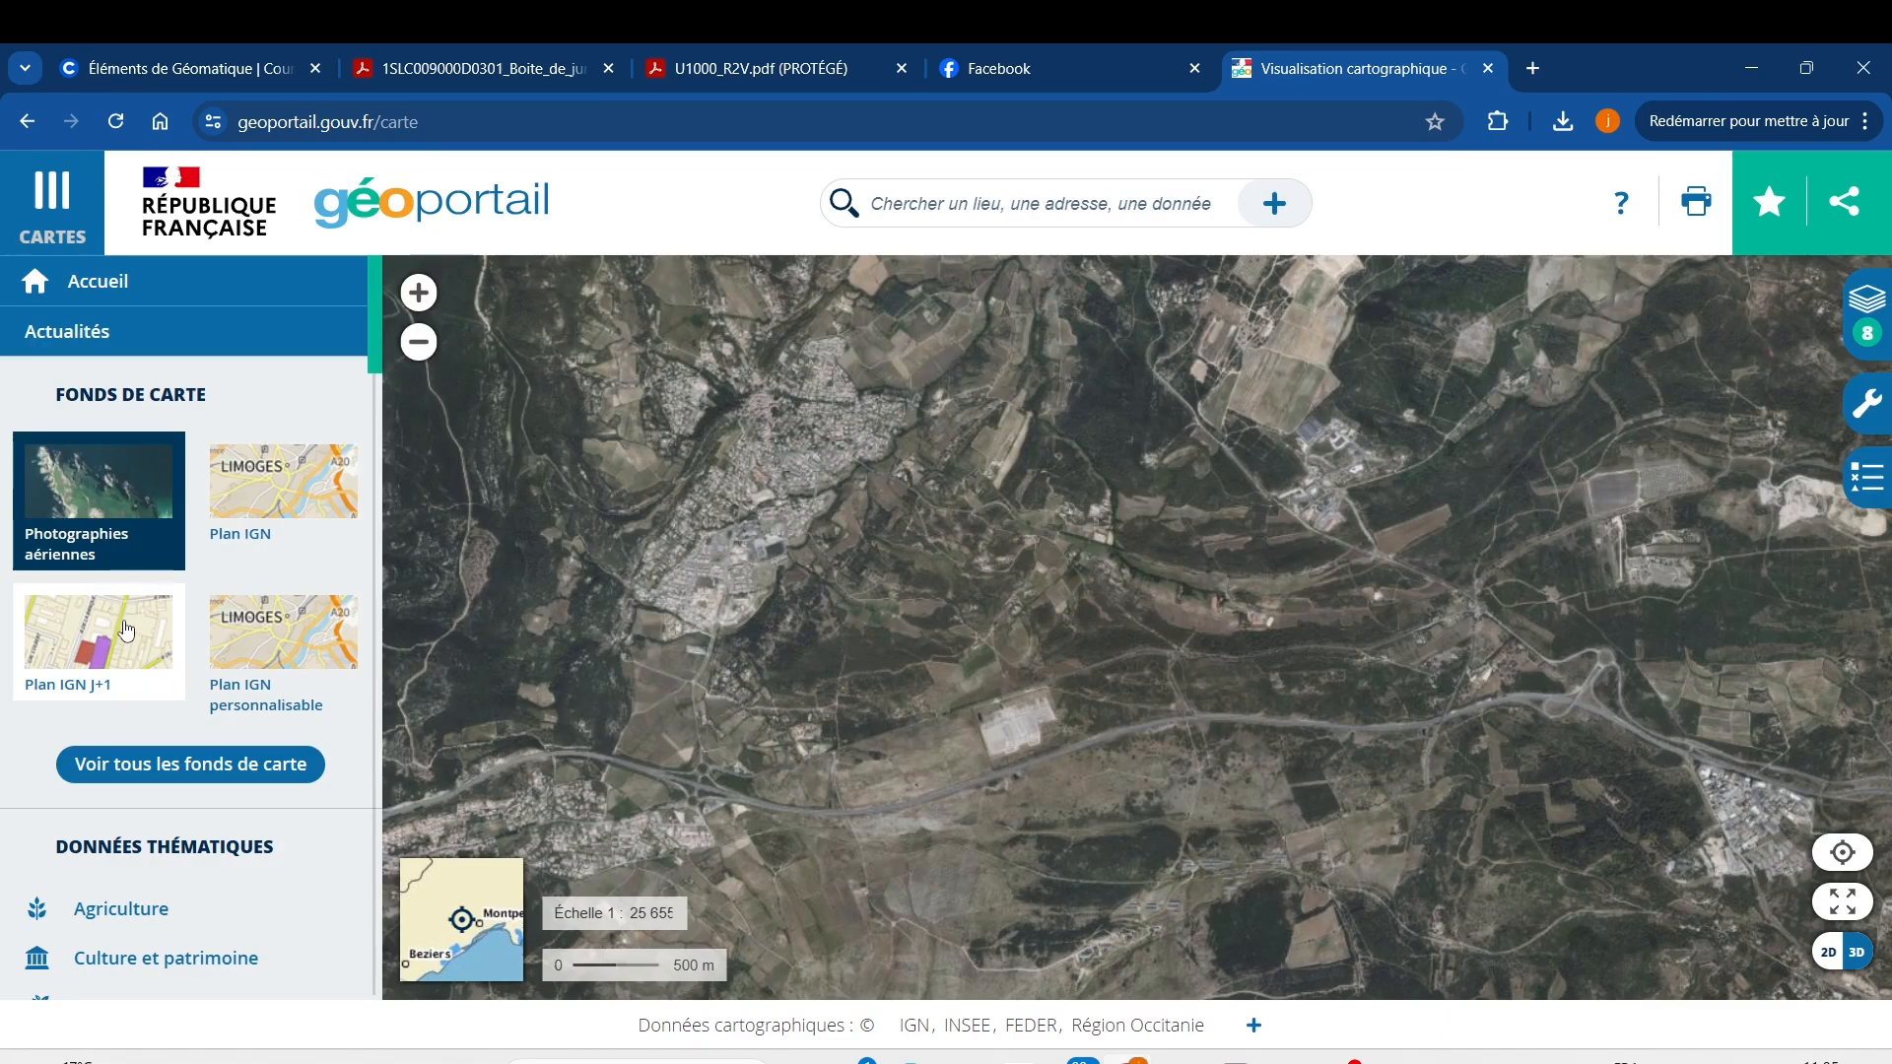
{"action": "left_click", "coordinate": [211, 772]}
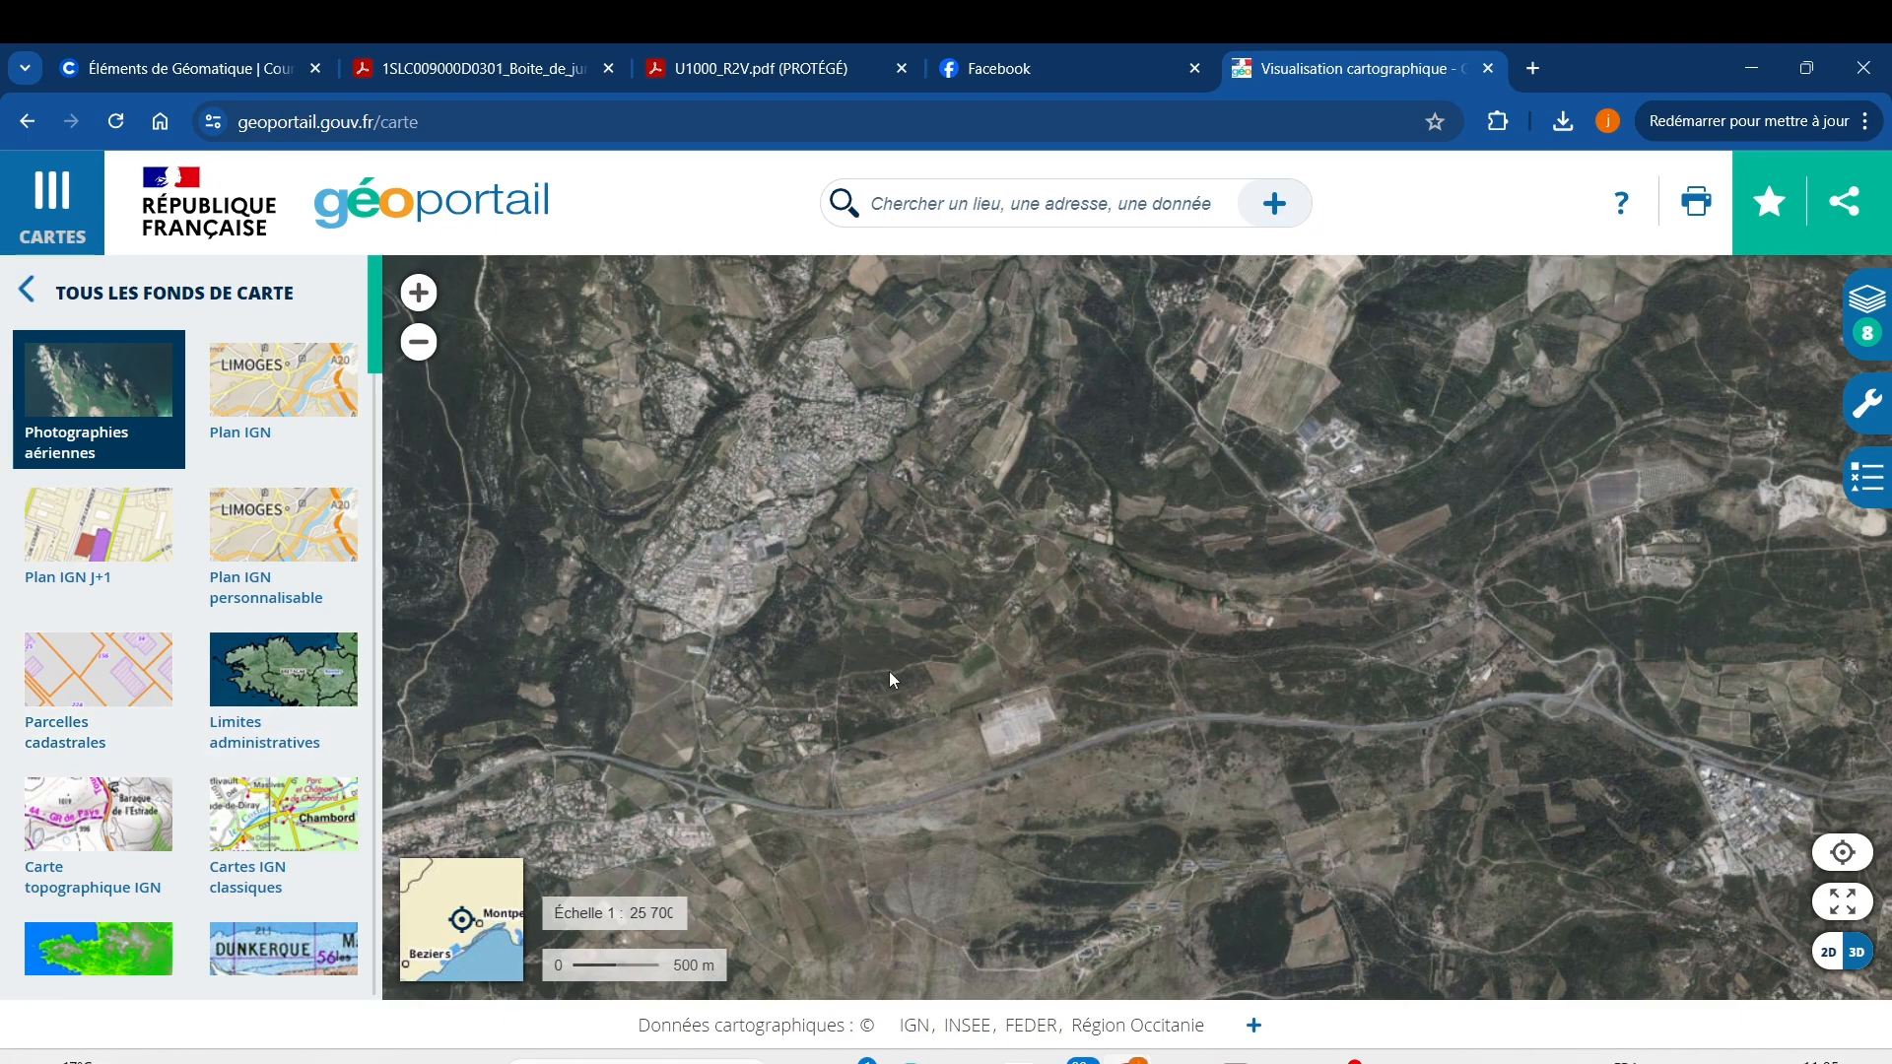
{"action": "scroll", "coordinate": [893, 674], "scroll_direction": "down", "scroll_amount": 1}
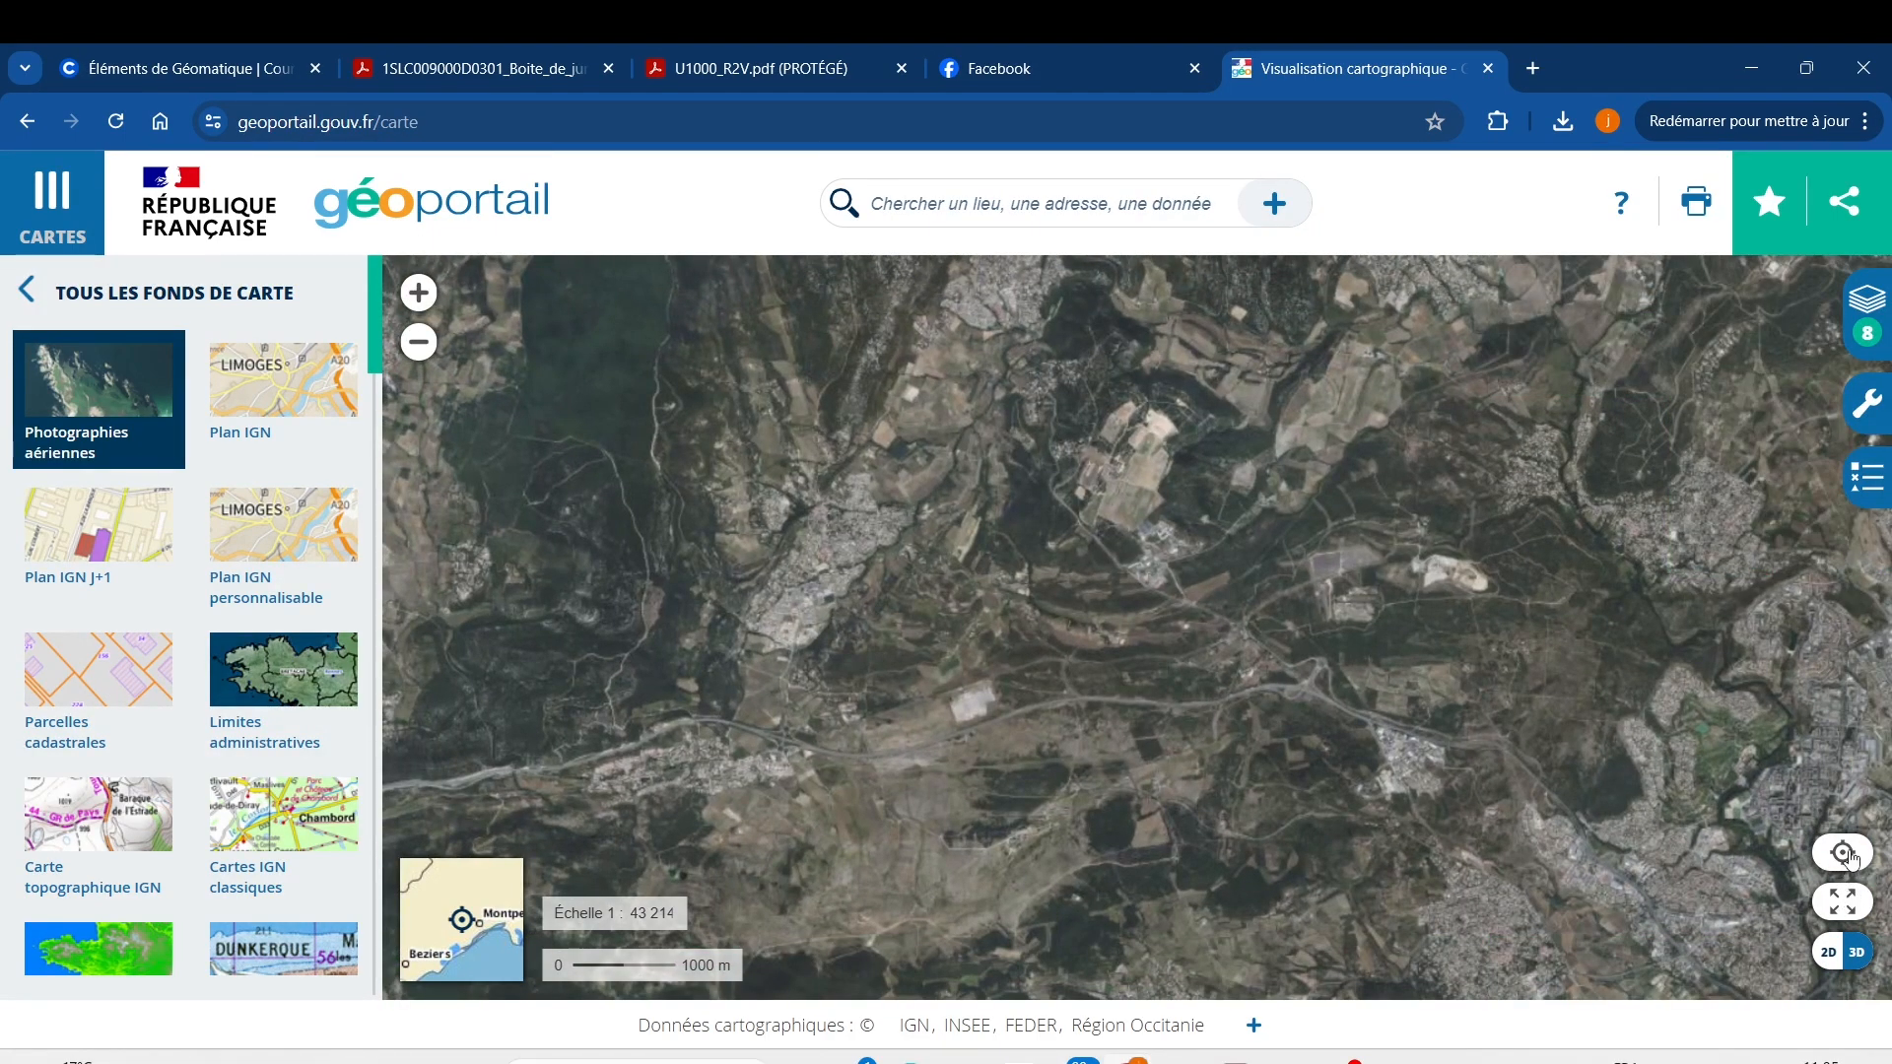
Dismiss the location request, exit full-screen view, and zoom out west of Montpellier.
{"action": "left_click", "coordinate": [1843, 854]}
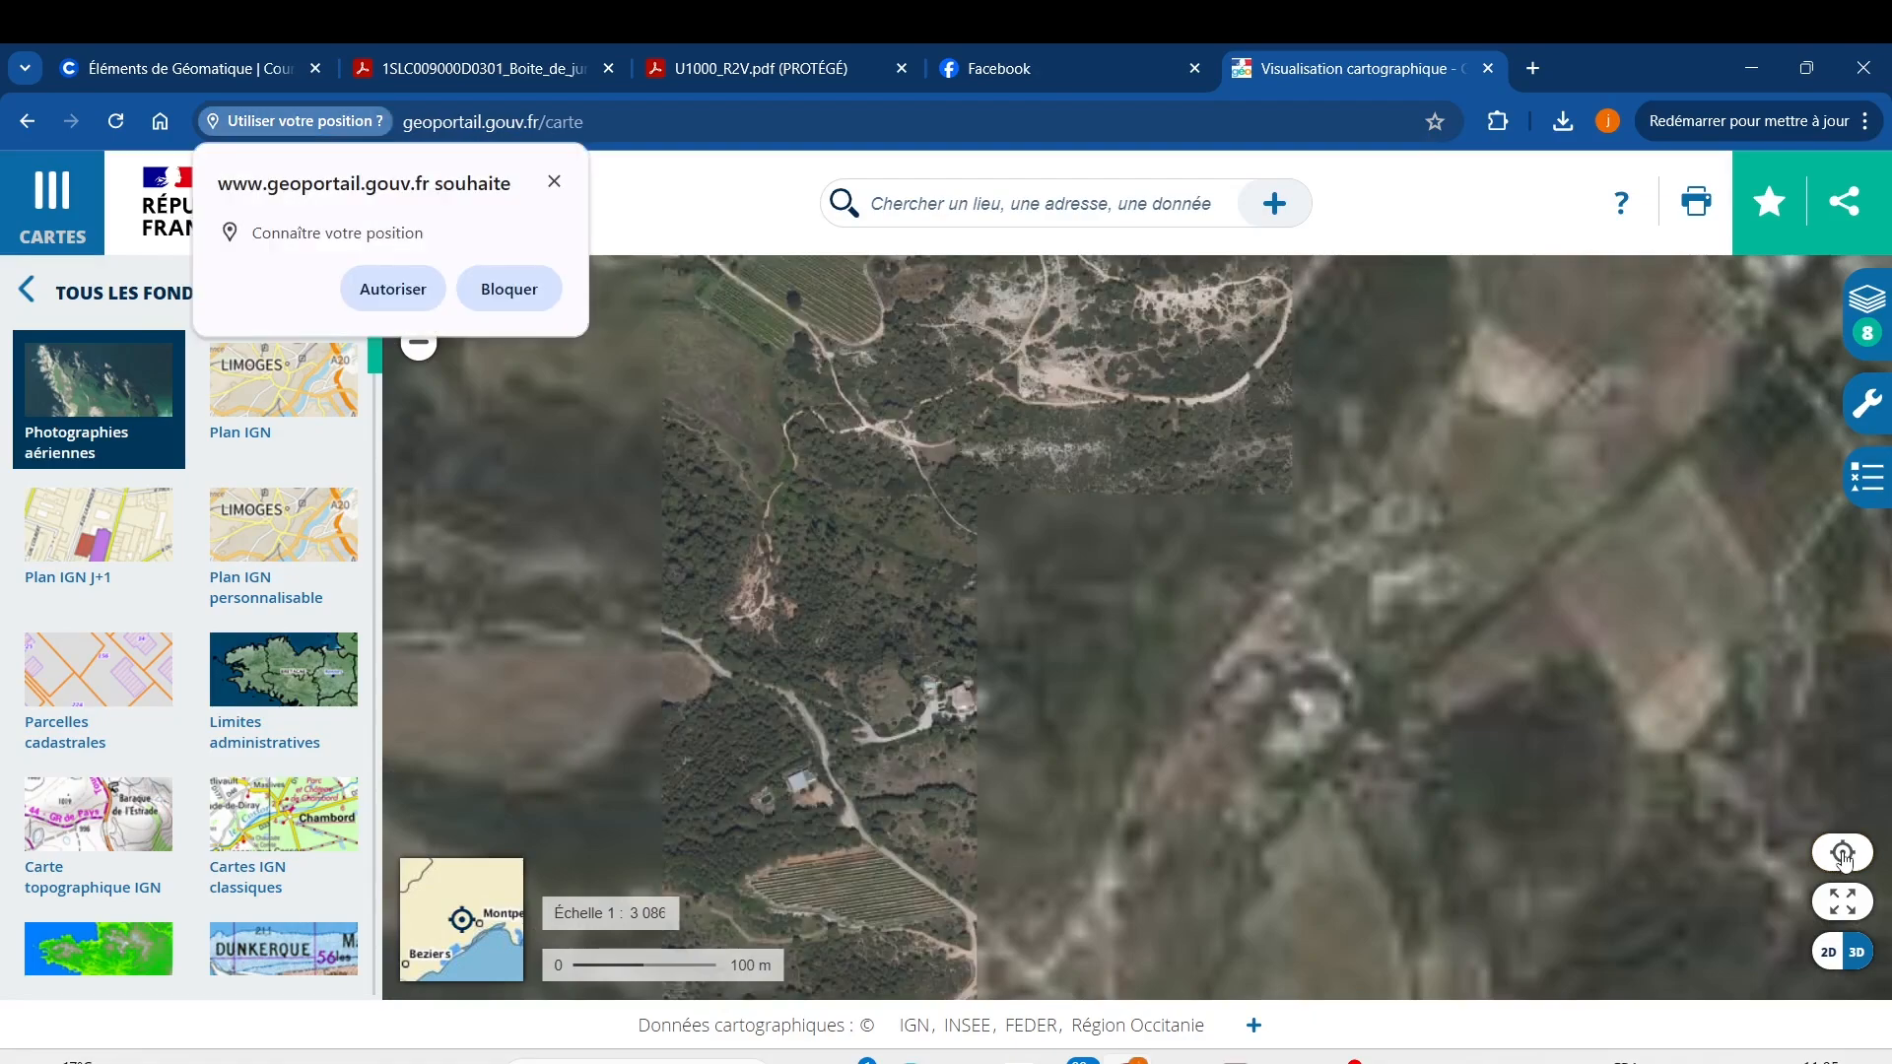
{"action": "left_click", "coordinate": [555, 179]}
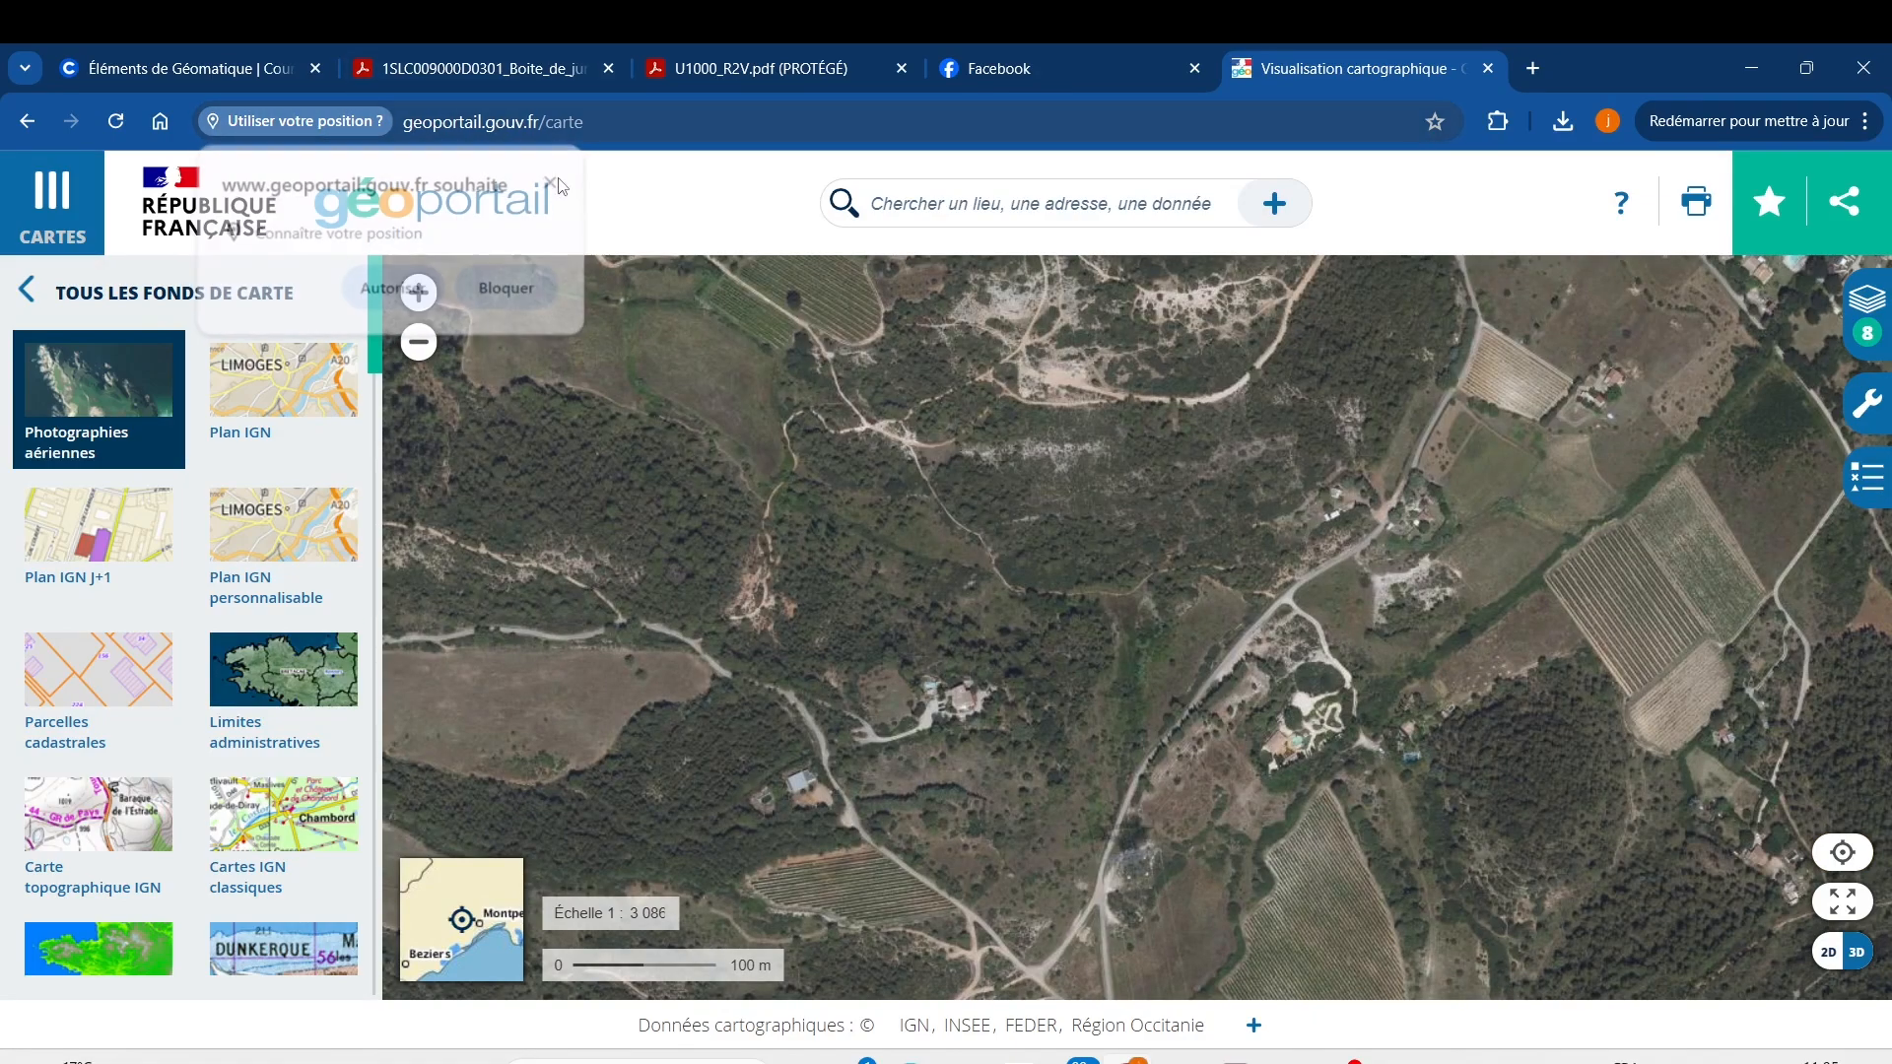
{"action": "left_click", "coordinate": [1843, 901]}
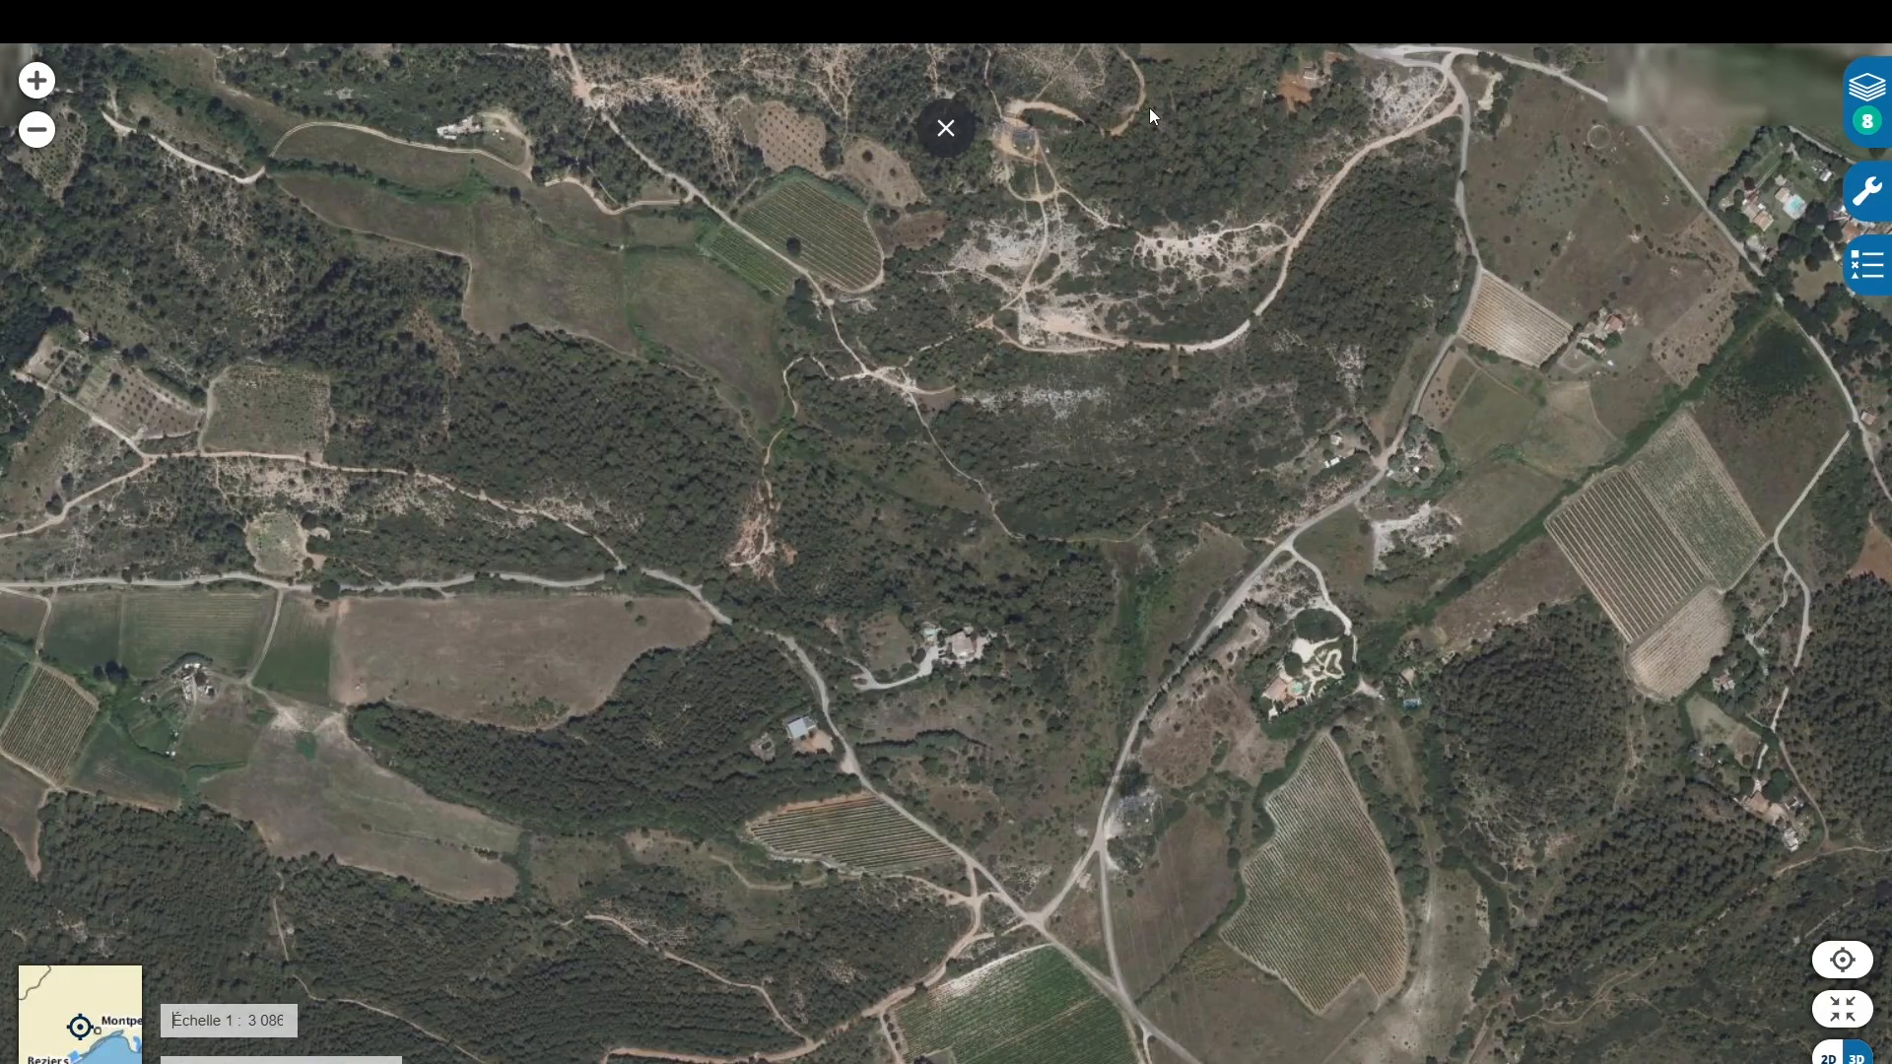
{"action": "left_click", "coordinate": [961, 121]}
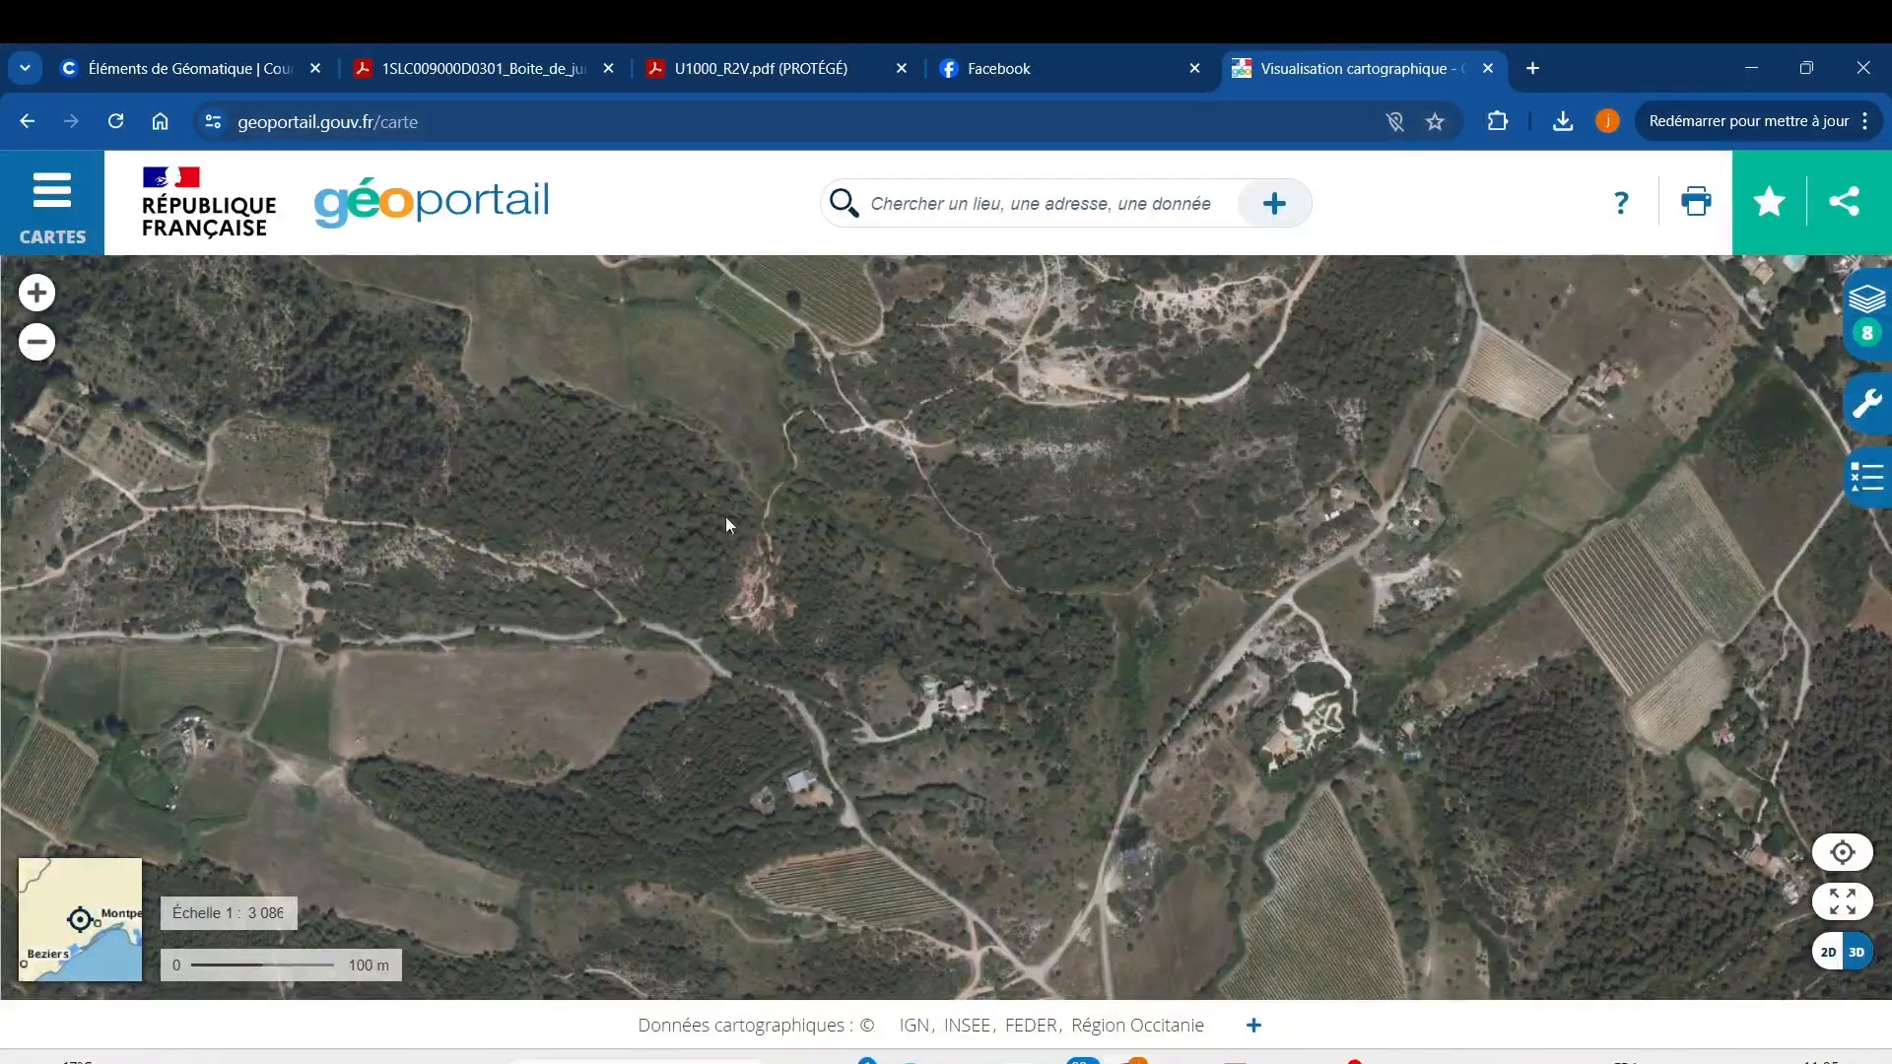
{"action": "scroll", "coordinate": [966, 704], "scroll_direction": "down", "scroll_amount": 3}
{"action": "scroll", "coordinate": [1021, 694], "scroll_direction": "down", "scroll_amount": 5}
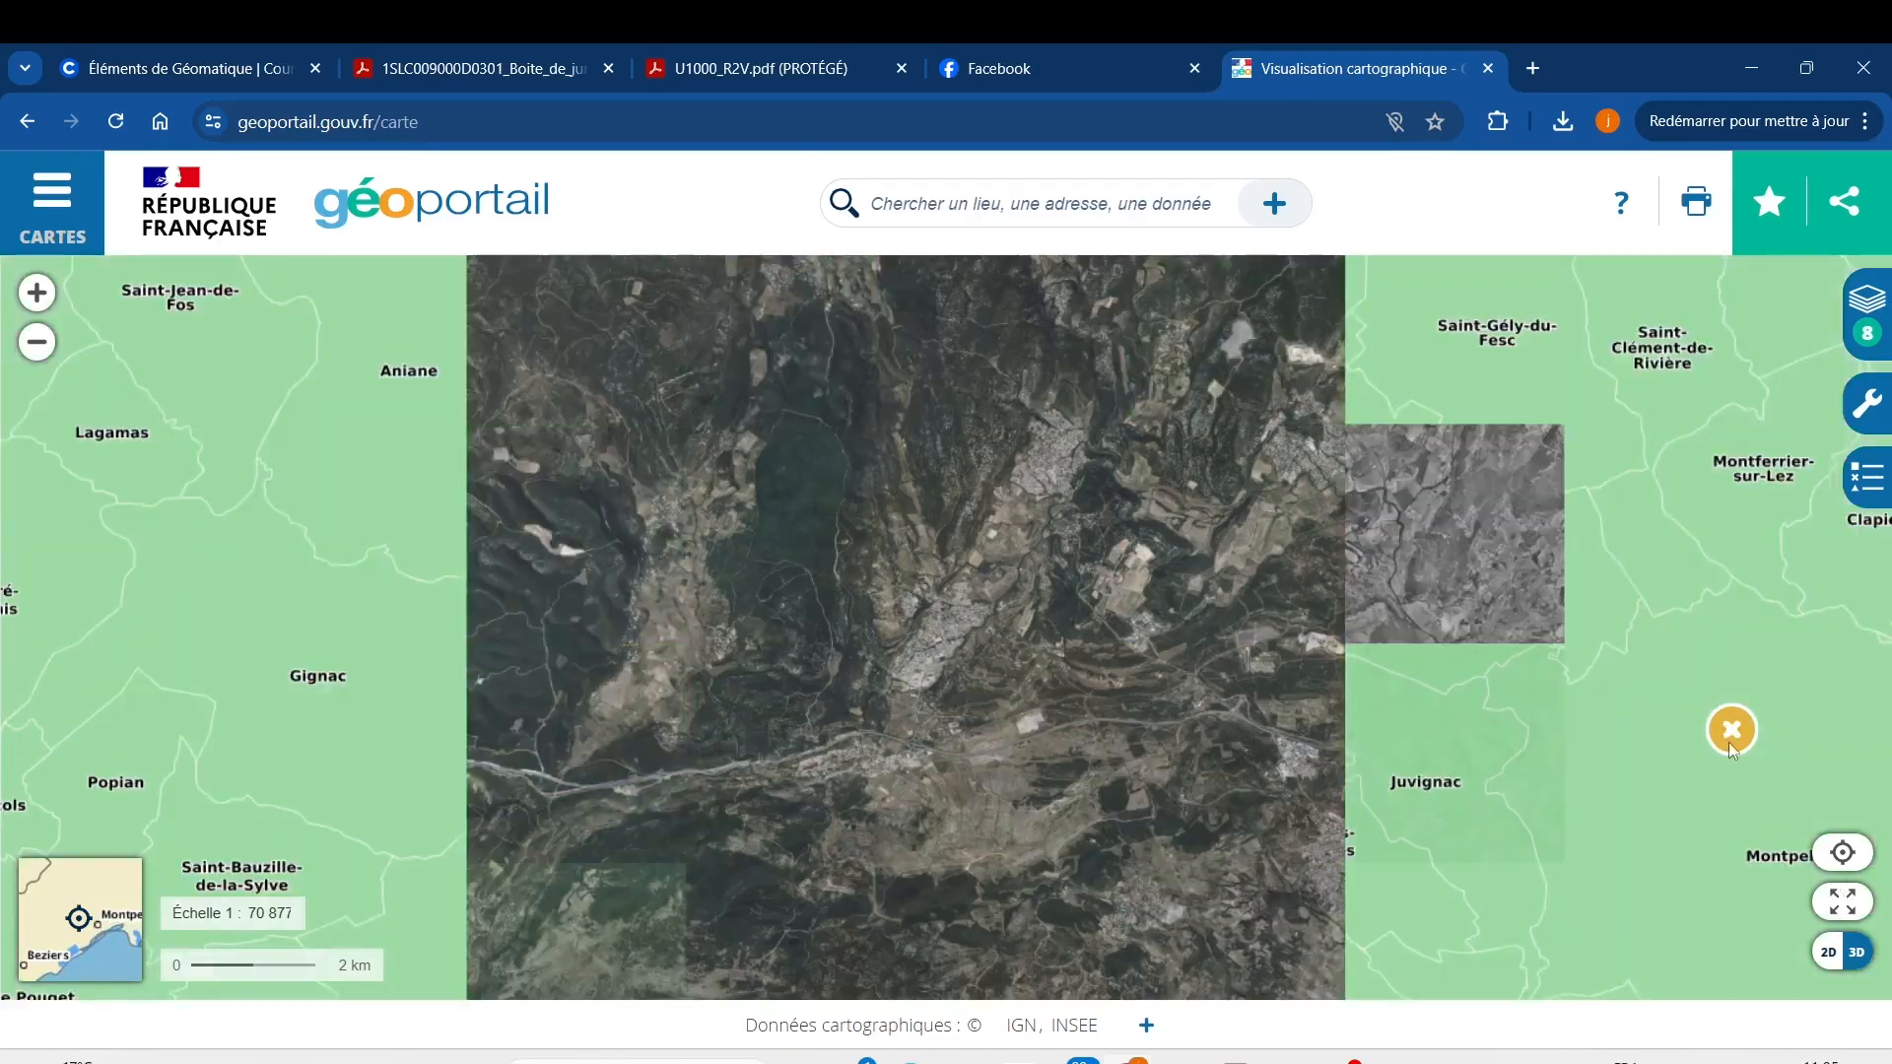
{"action": "left_click_drag", "start_coordinate": [1578, 778], "coordinate": [1410, 801]}
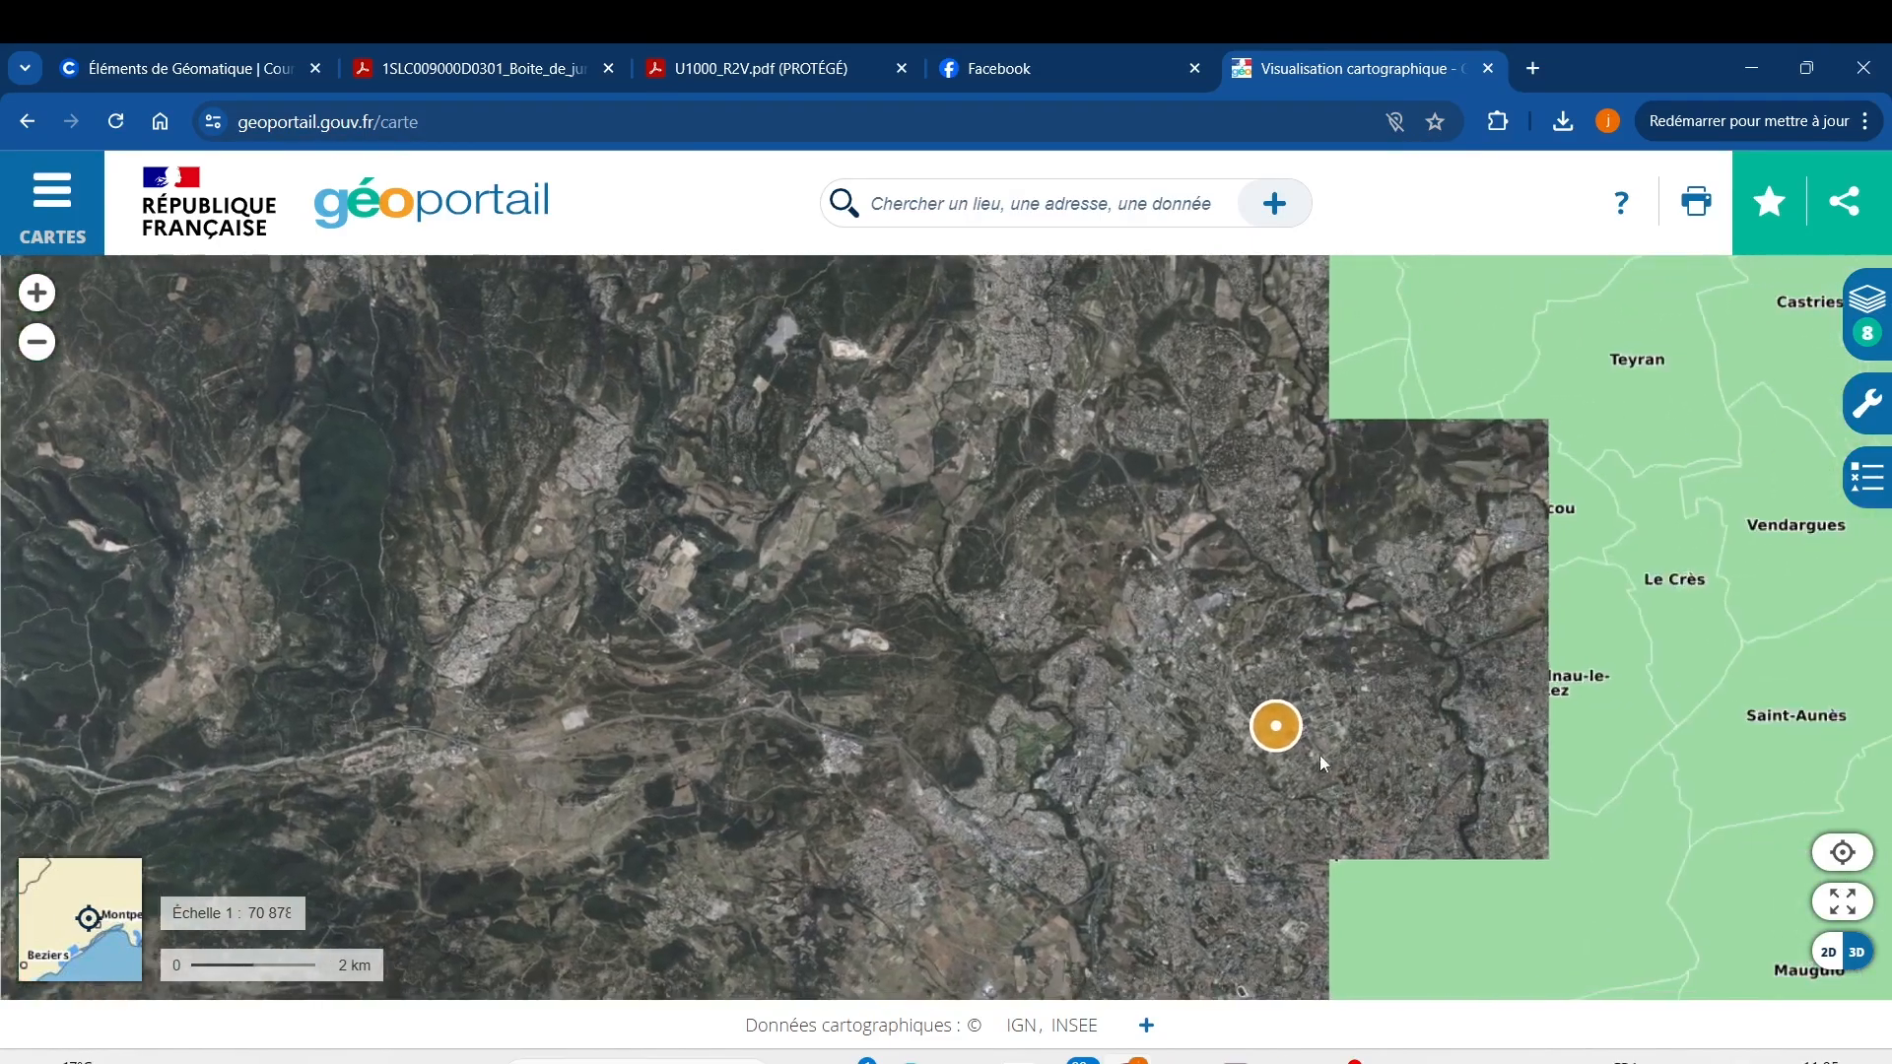
{"action": "scroll", "coordinate": [1166, 696], "scroll_direction": "up", "scroll_amount": 3}
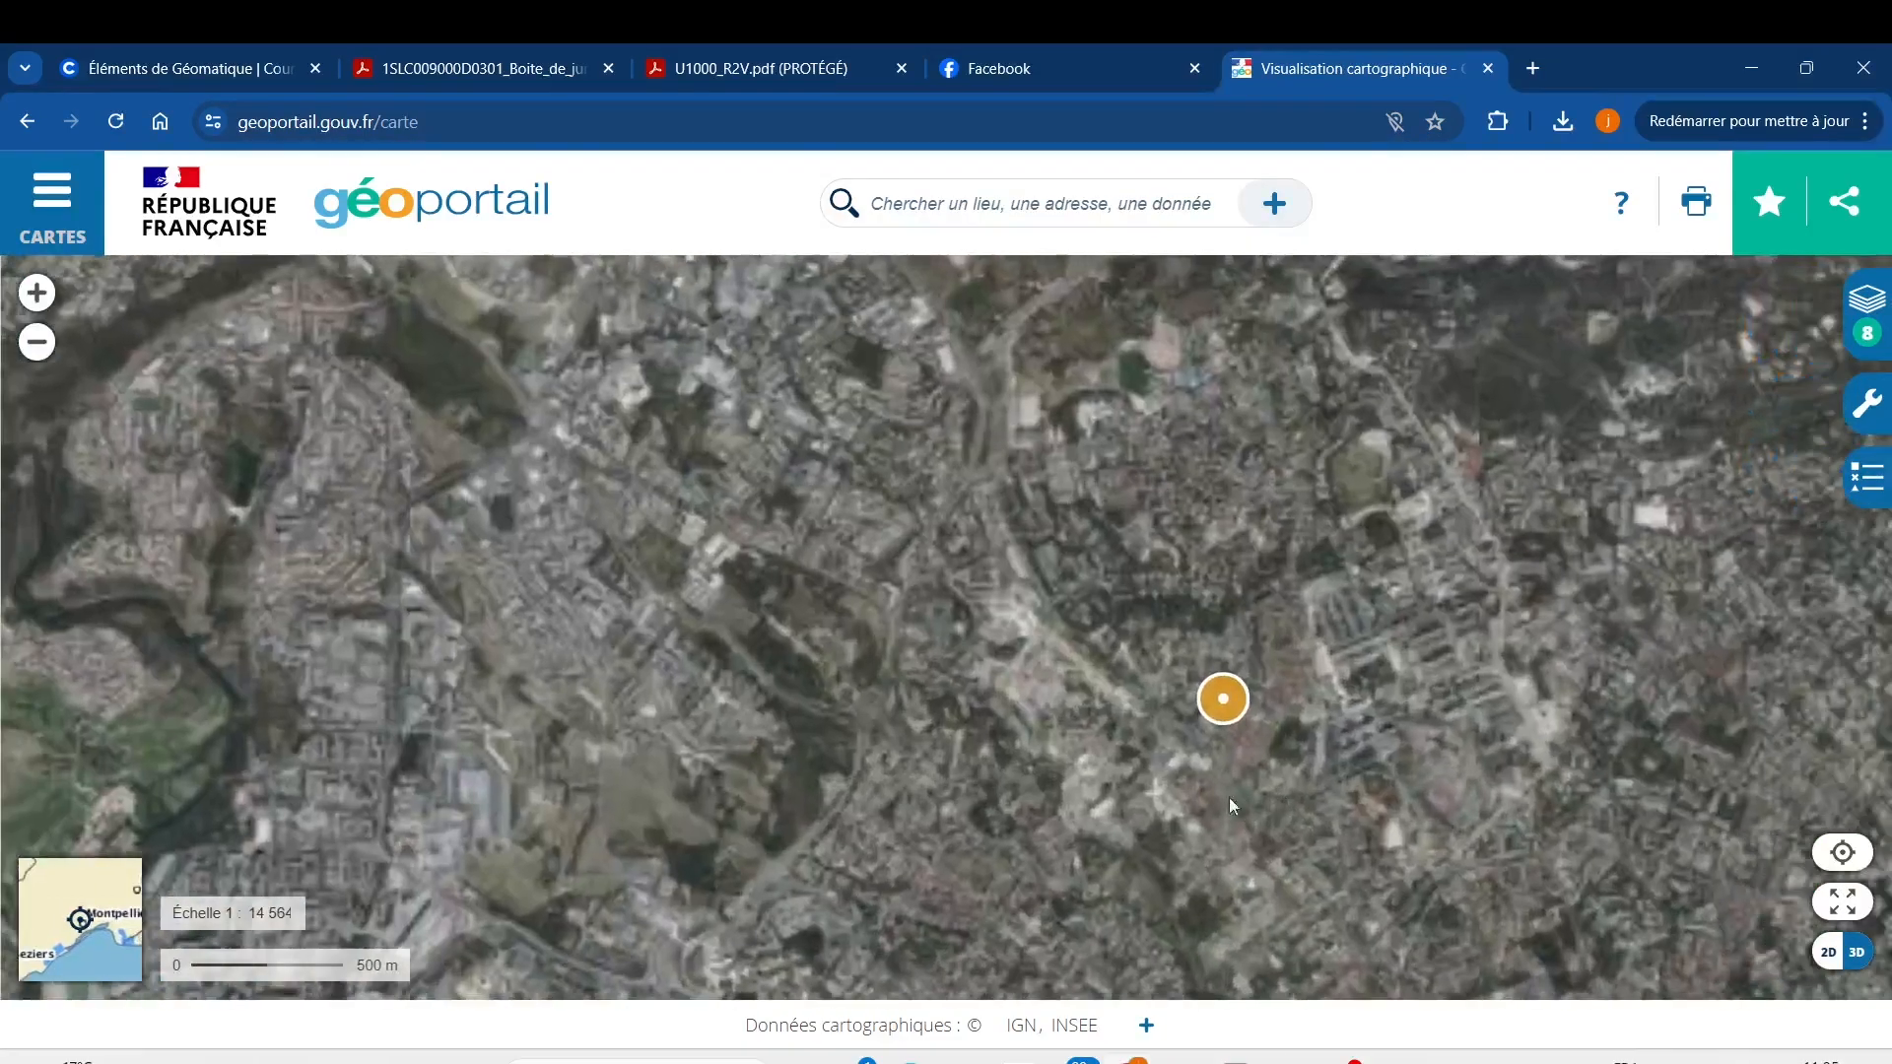
{"action": "scroll", "coordinate": [1149, 706], "scroll_direction": "up", "scroll_amount": 4}
{"action": "scroll", "coordinate": [1140, 687], "scroll_direction": "up", "scroll_amount": 5}
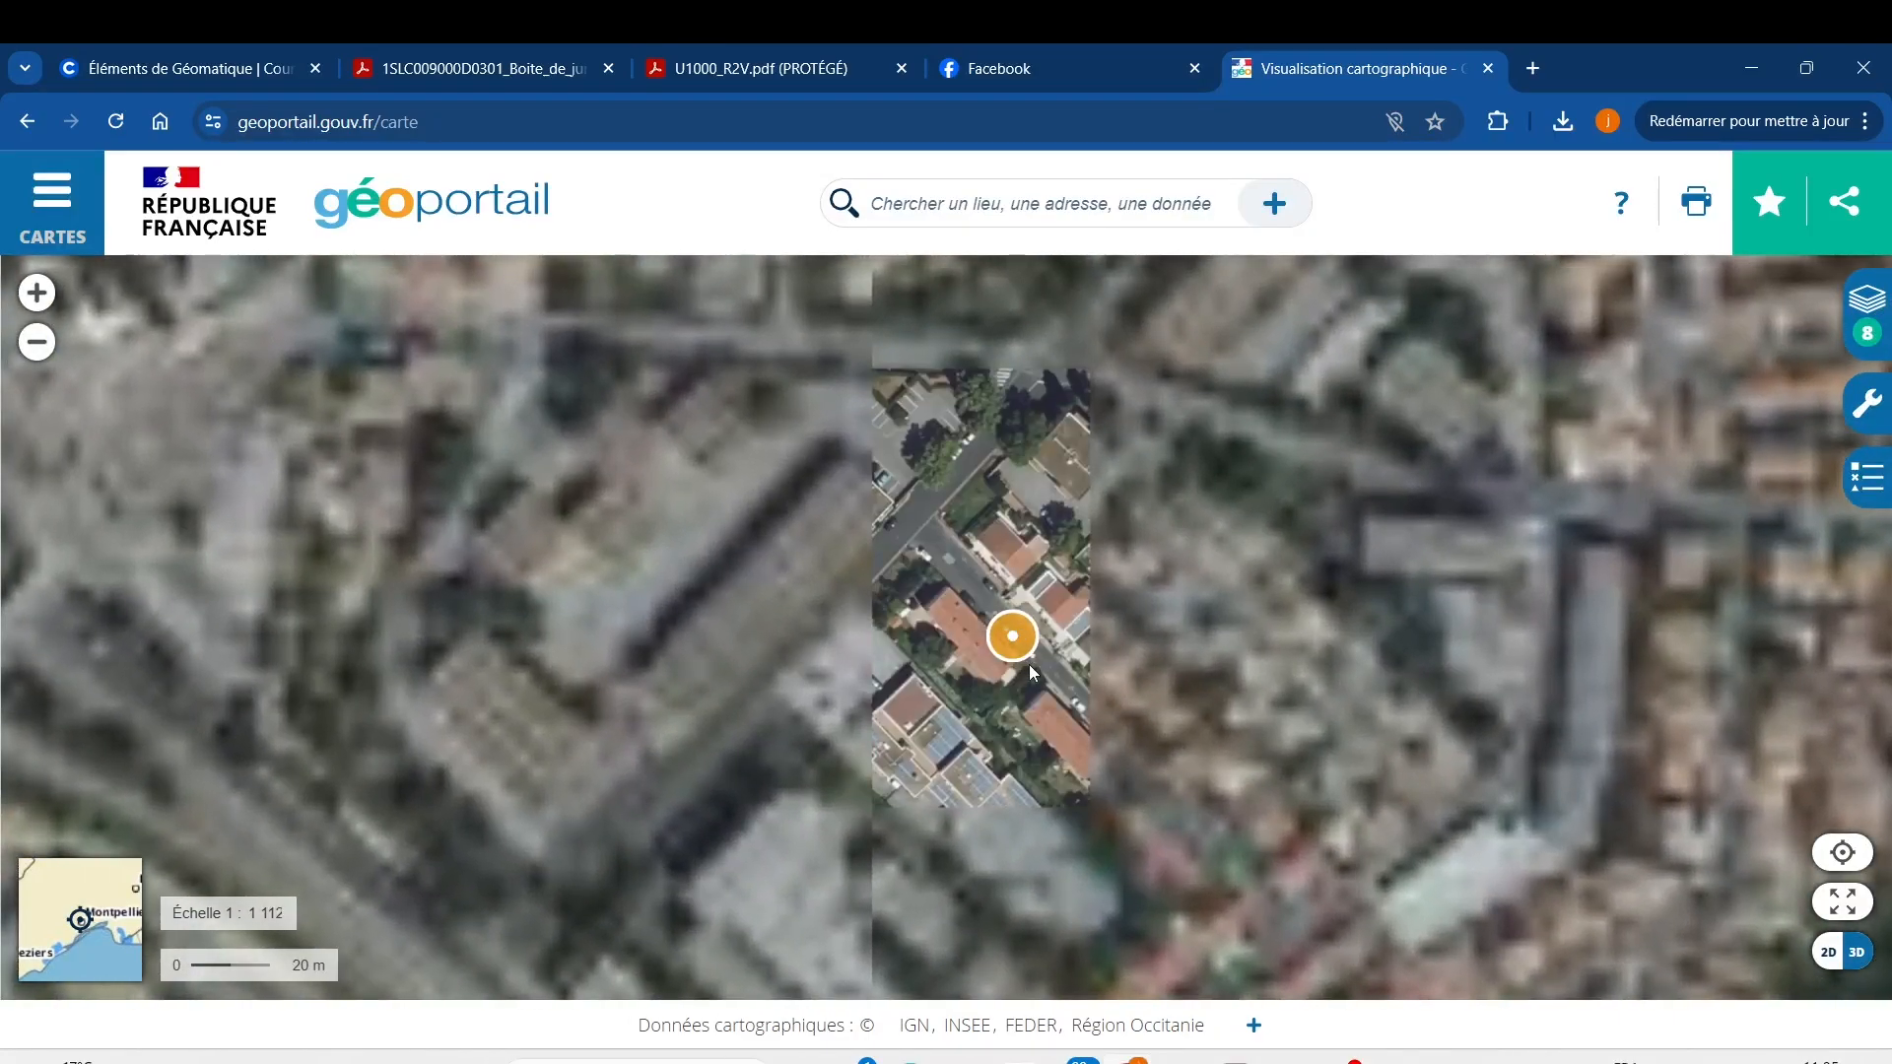
{"action": "scroll", "coordinate": [1031, 659], "scroll_direction": "up", "scroll_amount": 2}
{"action": "scroll", "coordinate": [1123, 700], "scroll_direction": "down", "scroll_amount": 2}
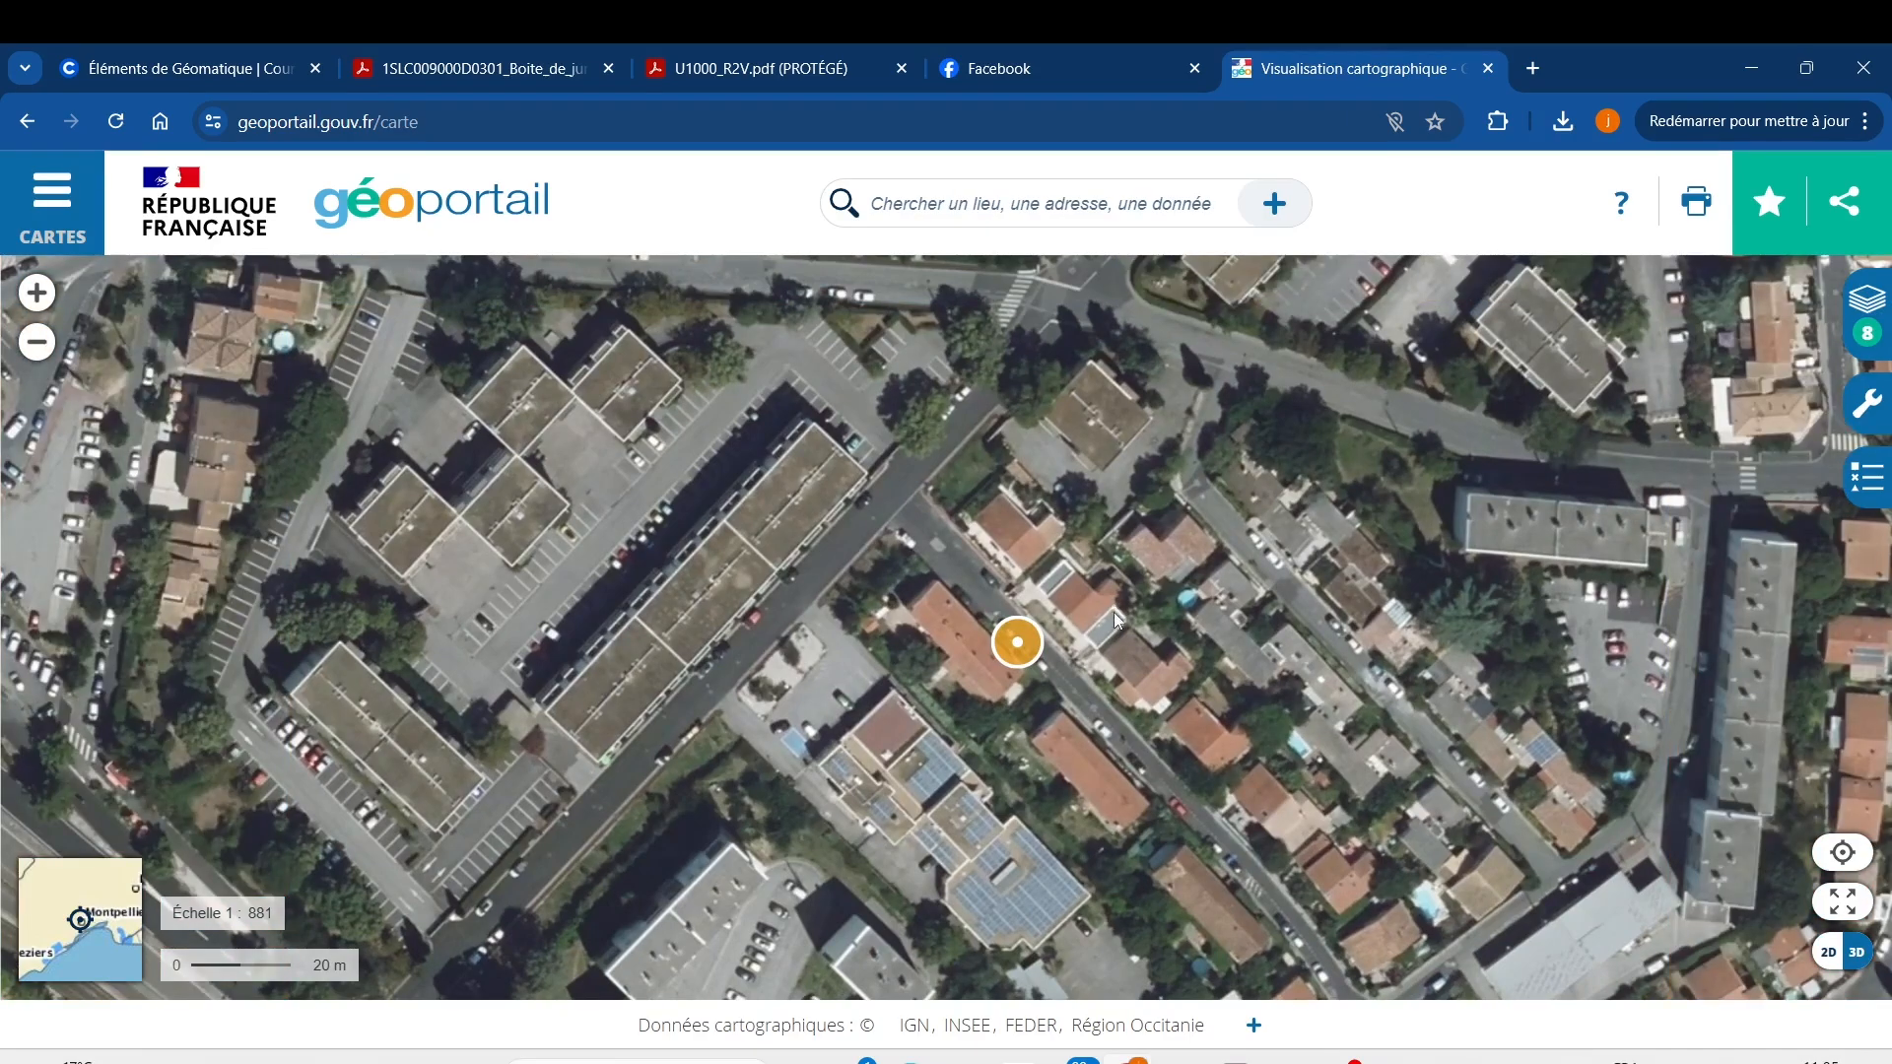
{"action": "left_click_drag", "start_coordinate": [984, 757], "coordinate": [907, 599]}
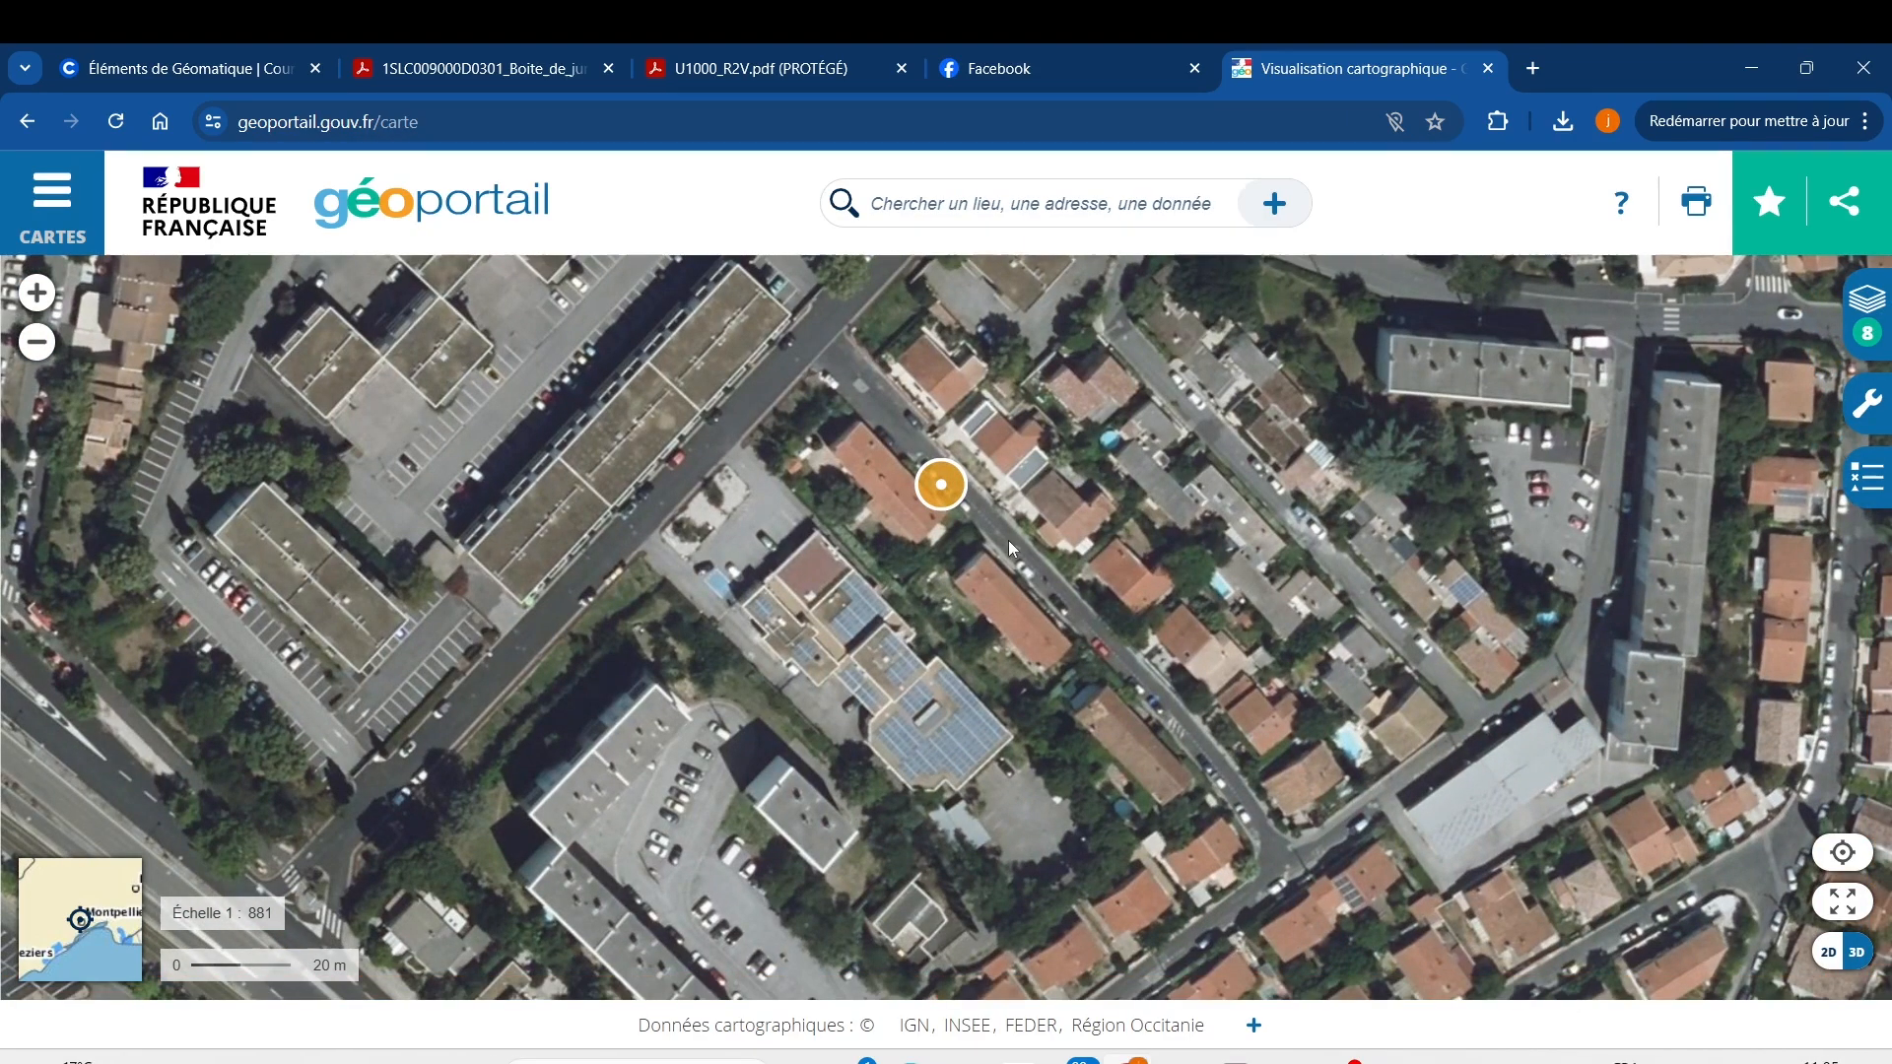
{"action": "left_click_drag", "start_coordinate": [1008, 540], "coordinate": [1172, 589]}
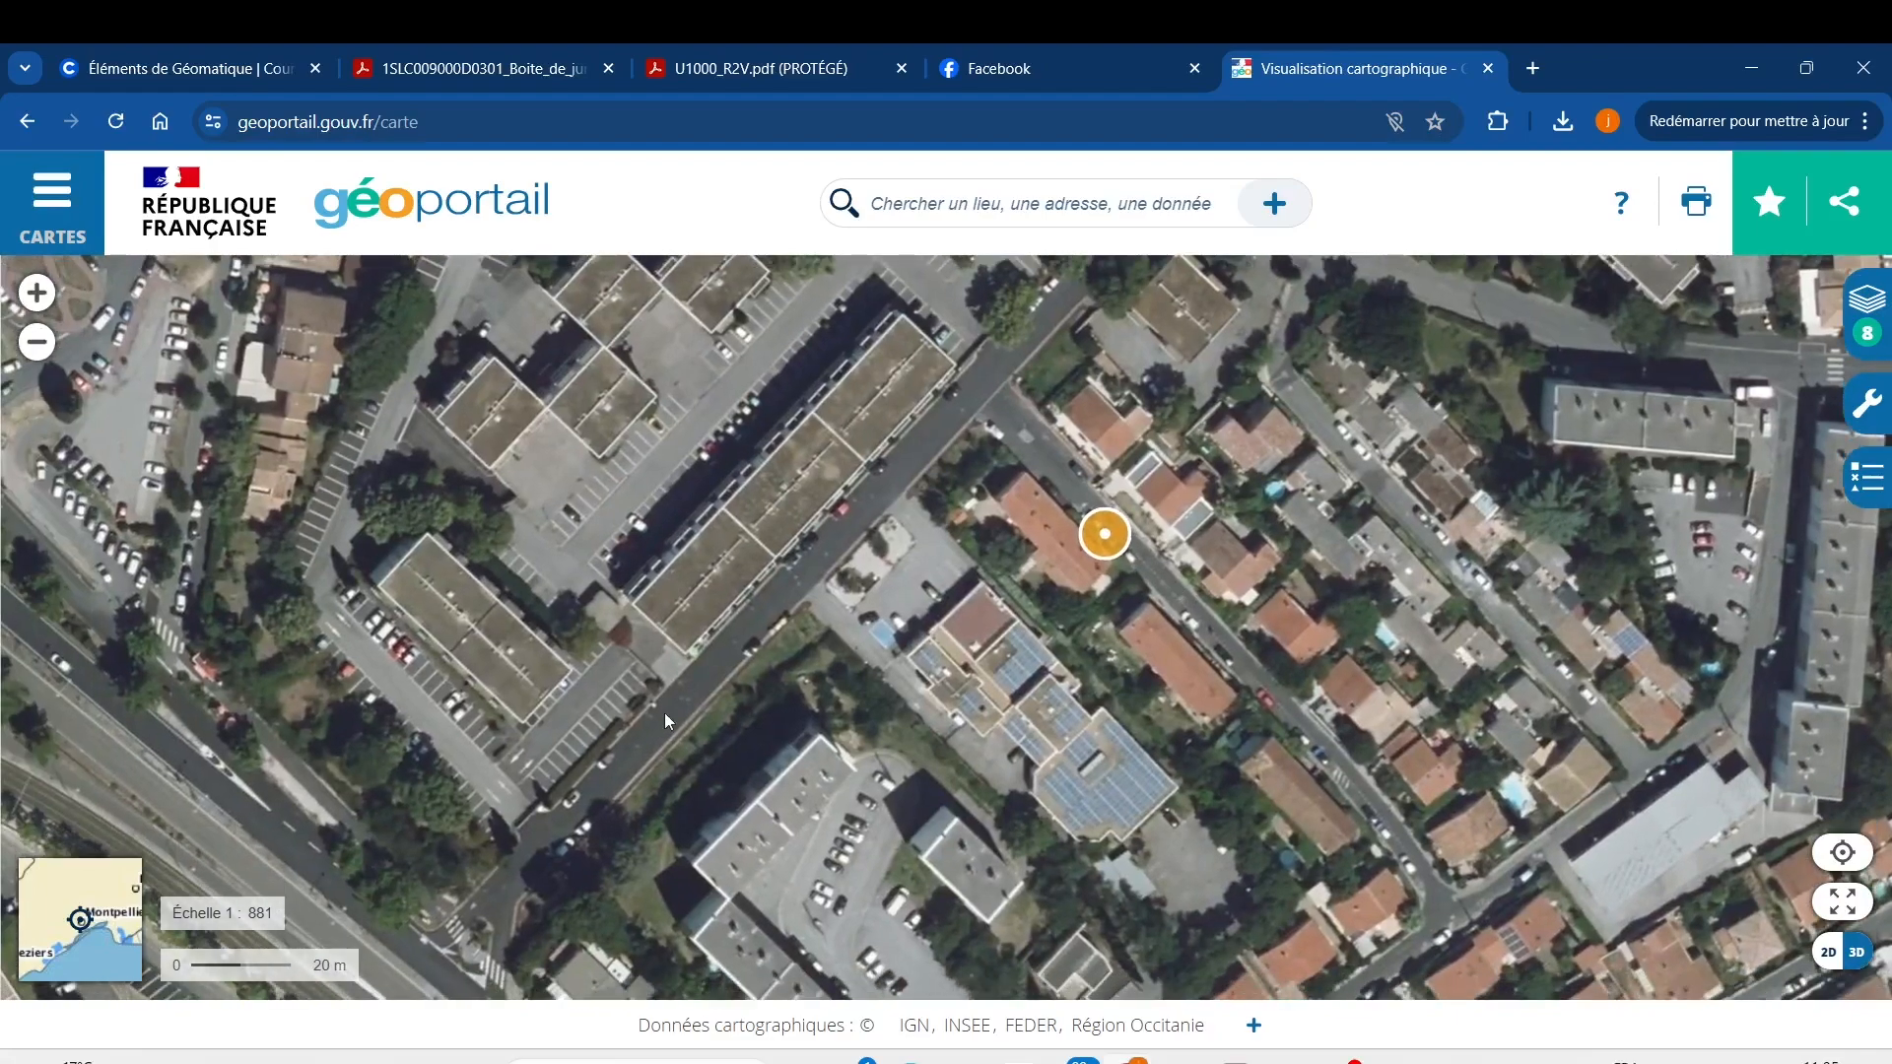
{"action": "left_click_drag", "start_coordinate": [1202, 664], "coordinate": [883, 800]}
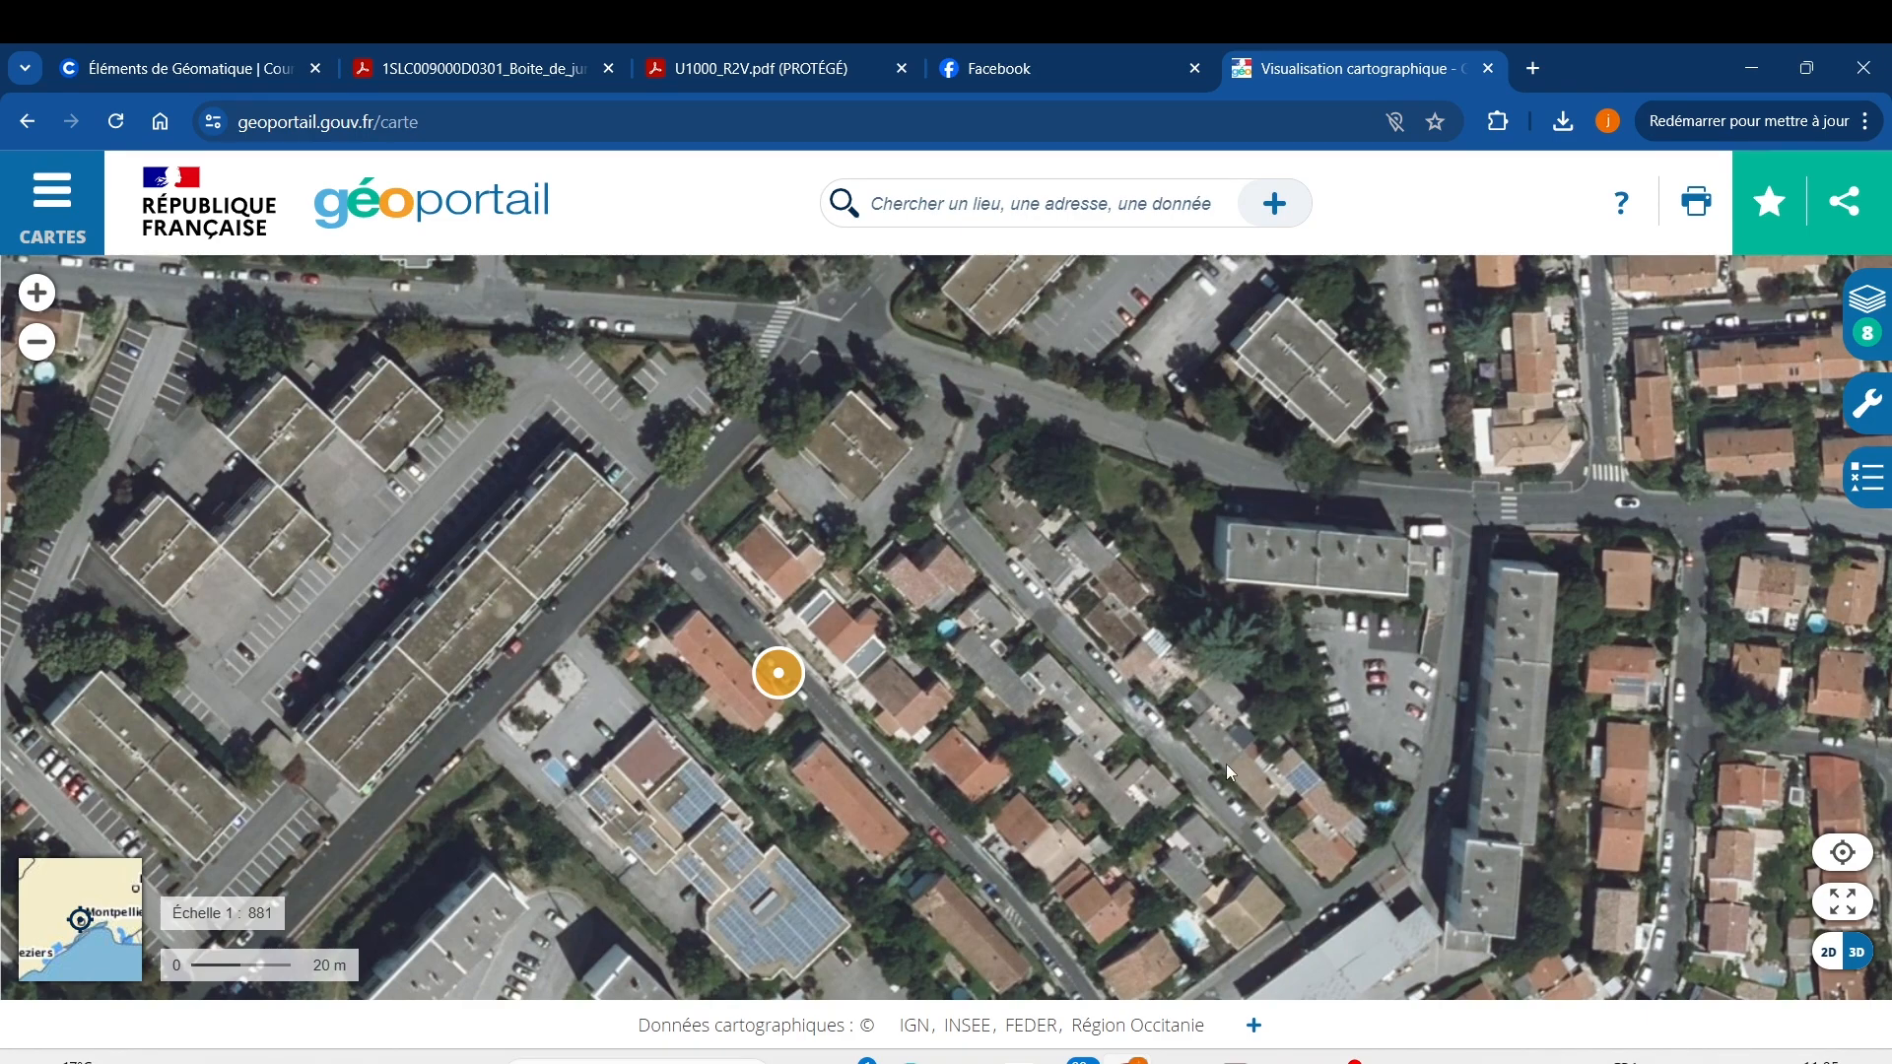
Scroll through the list of all base maps in the CARTES panel.
{"action": "left_click", "coordinate": [54, 202]}
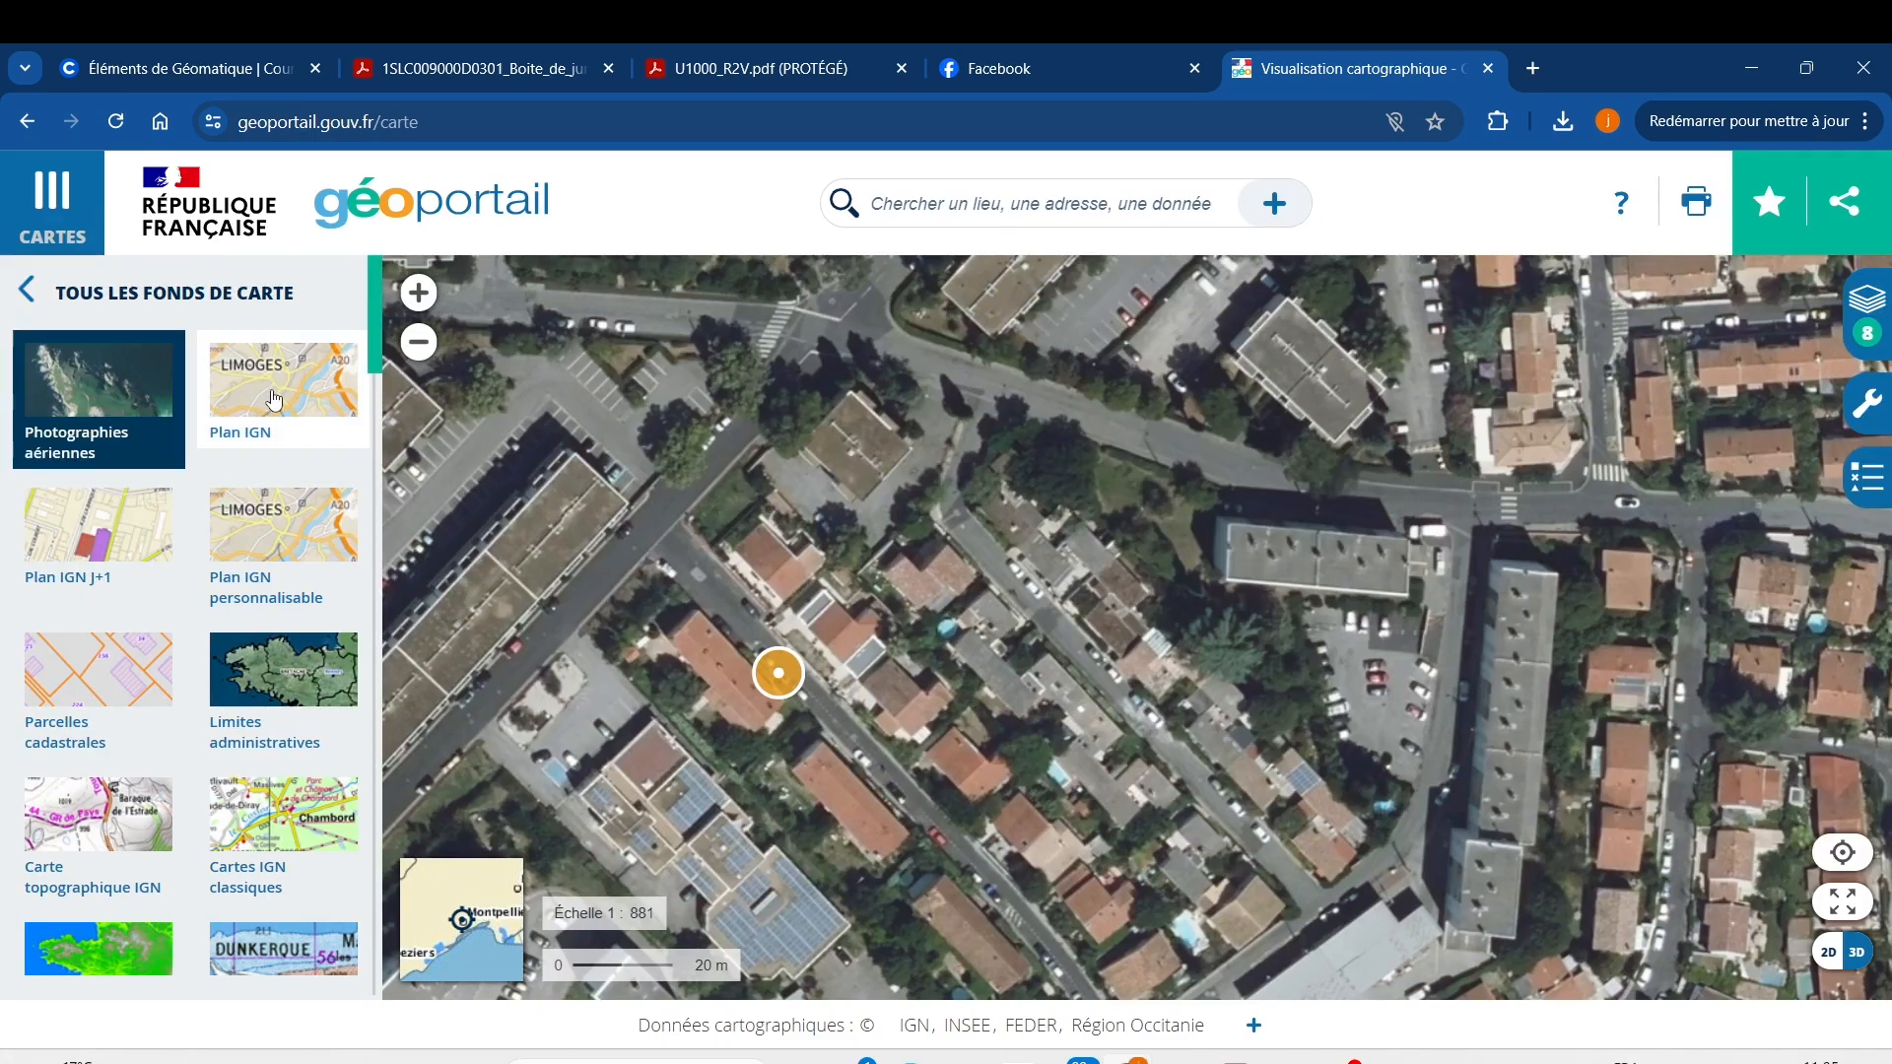
{"action": "scroll", "coordinate": [289, 566], "scroll_direction": "down", "scroll_amount": 5}
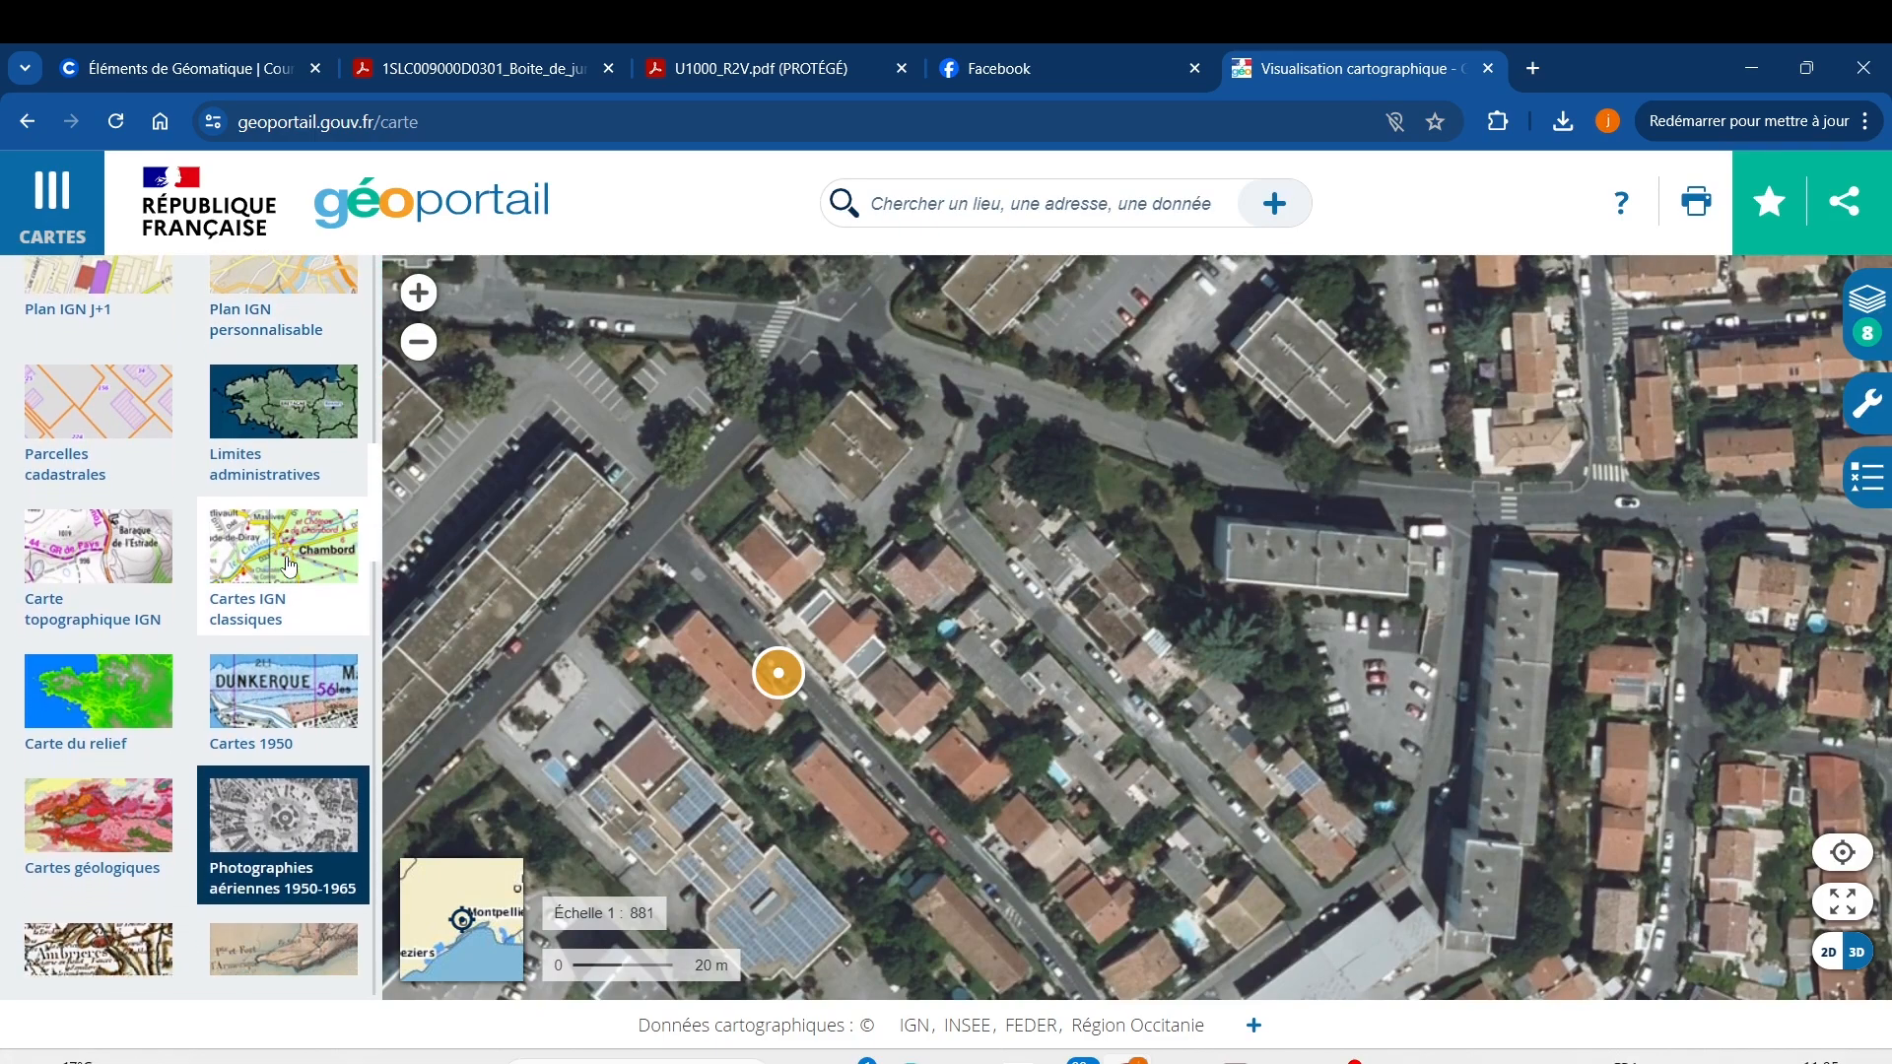
{"action": "scroll", "coordinate": [289, 566], "scroll_direction": "down", "scroll_amount": 4}
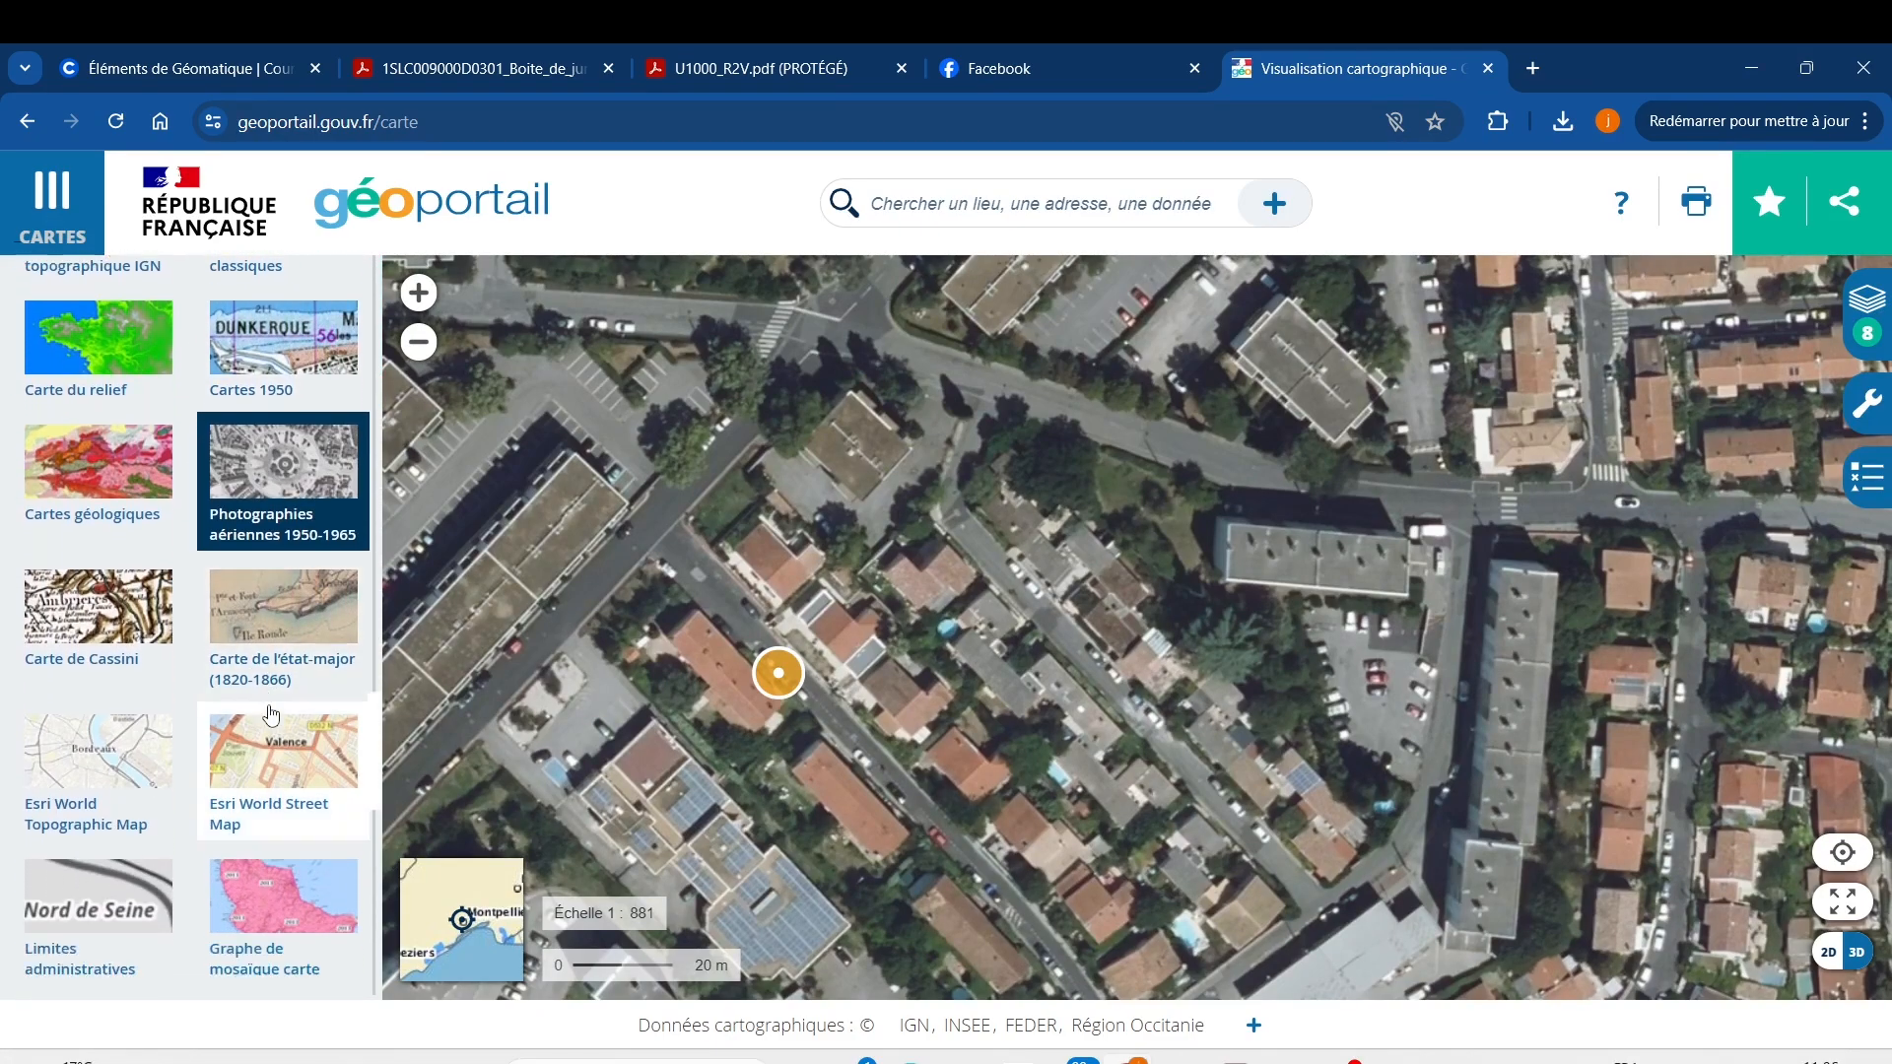
{"action": "scroll", "coordinate": [271, 714], "scroll_direction": "down", "scroll_amount": 3}
{"action": "left_click", "coordinate": [48, 217]}
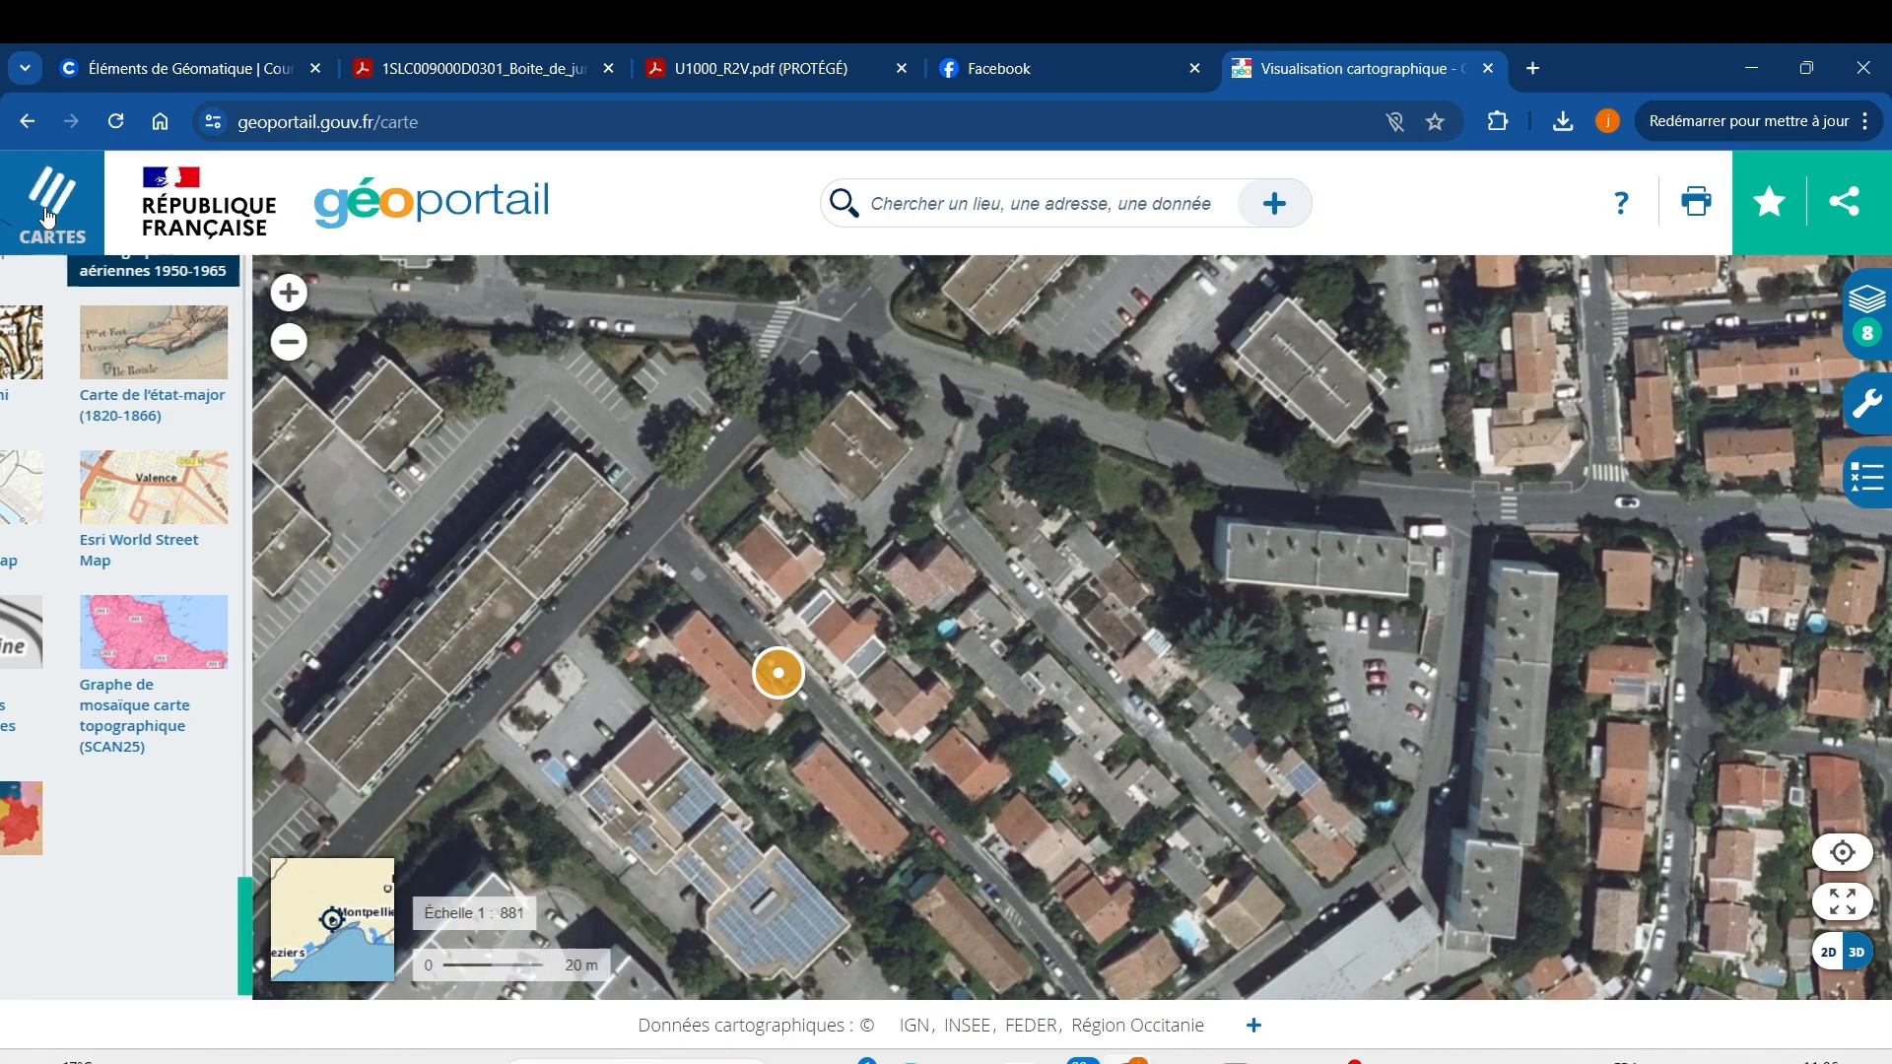
{"action": "left_click", "coordinate": [56, 229]}
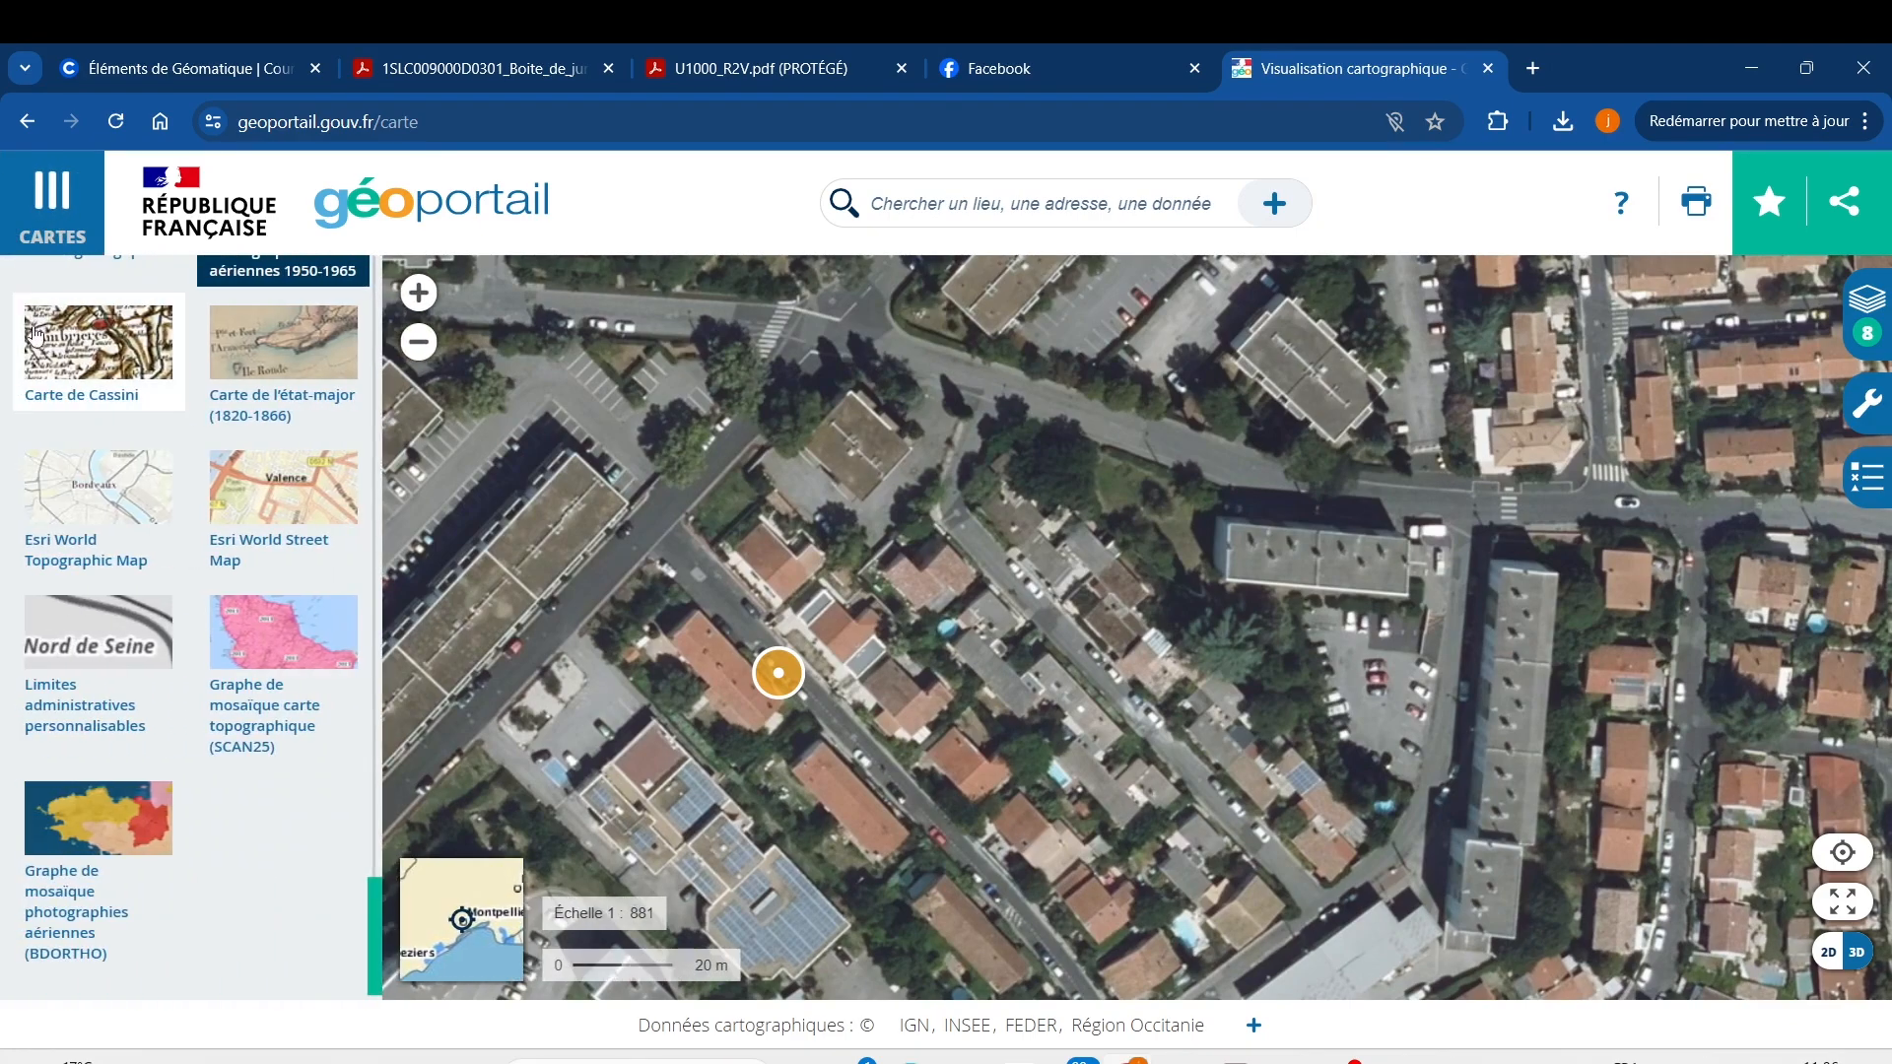
{"action": "scroll", "coordinate": [51, 300], "scroll_direction": "up", "scroll_amount": 8}
Open Territoires et transports > Description du territoire and scroll its layers.
{"action": "left_click", "coordinate": [49, 296]}
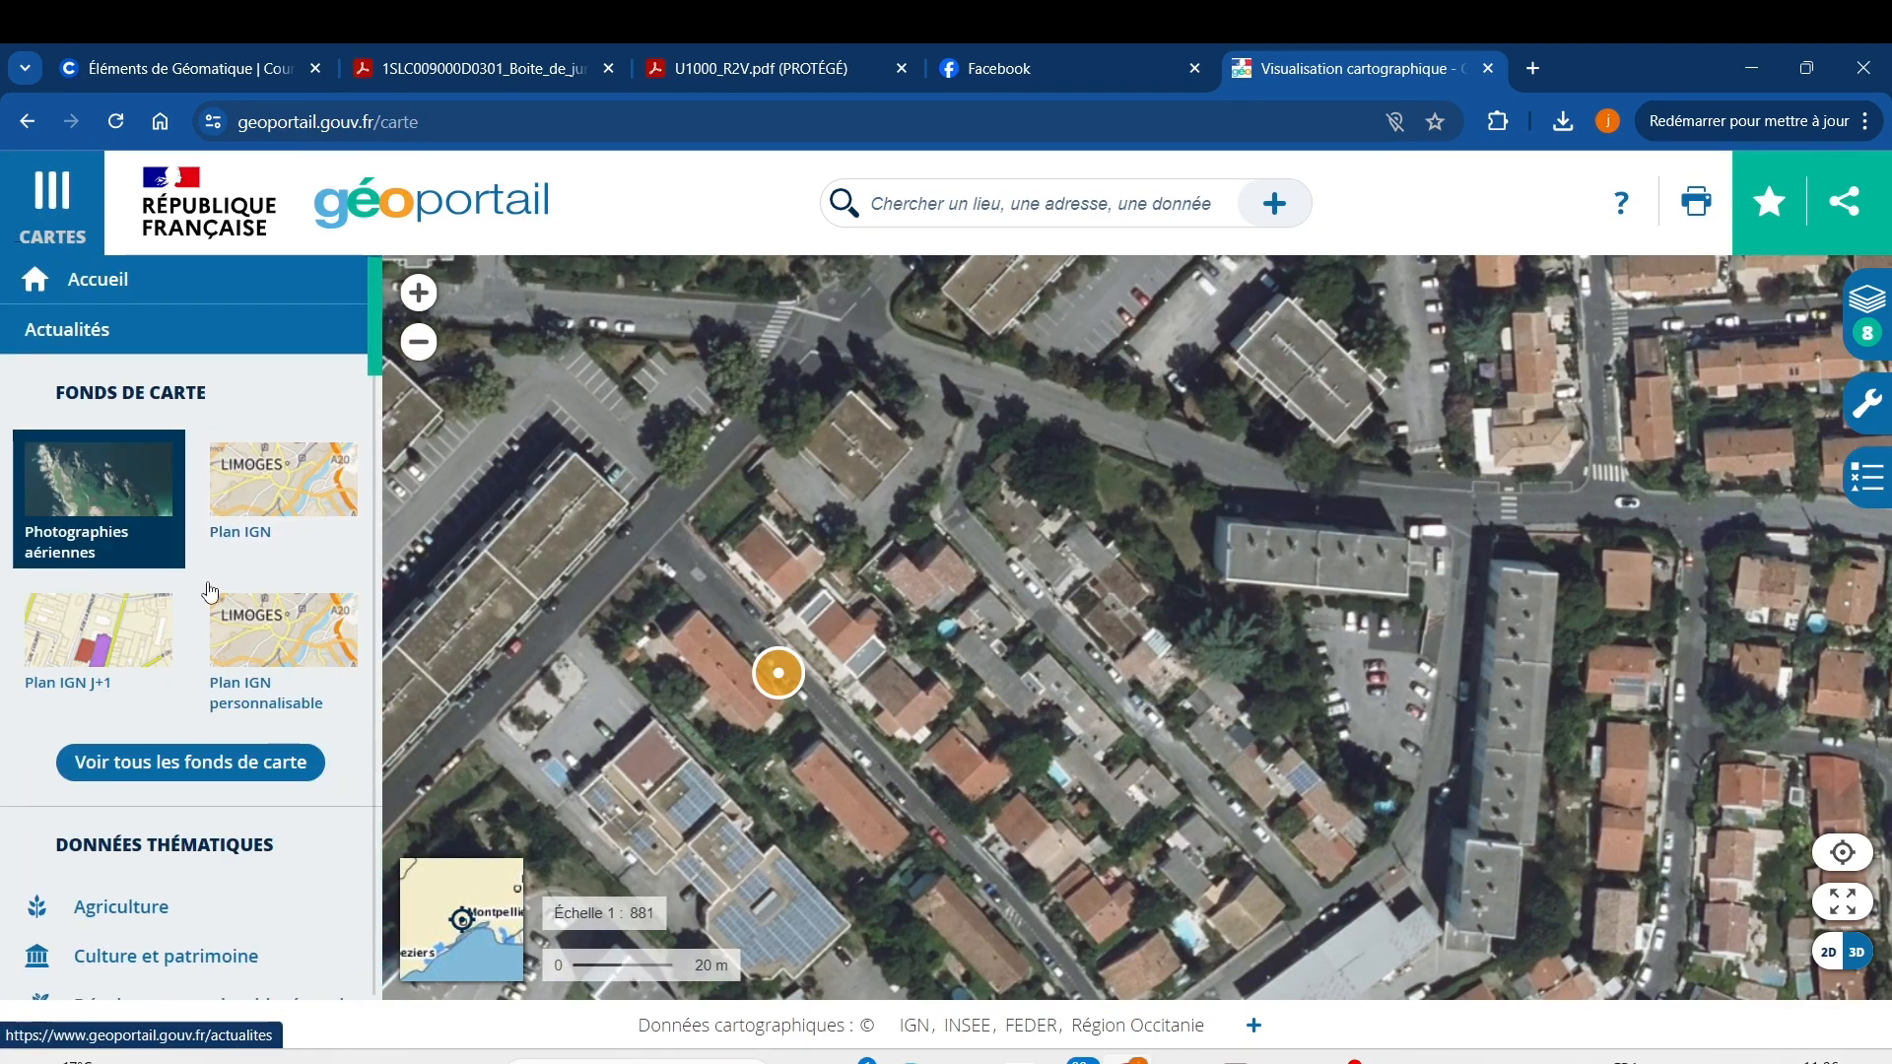
{"action": "scroll", "coordinate": [177, 792], "scroll_direction": "down", "scroll_amount": 6}
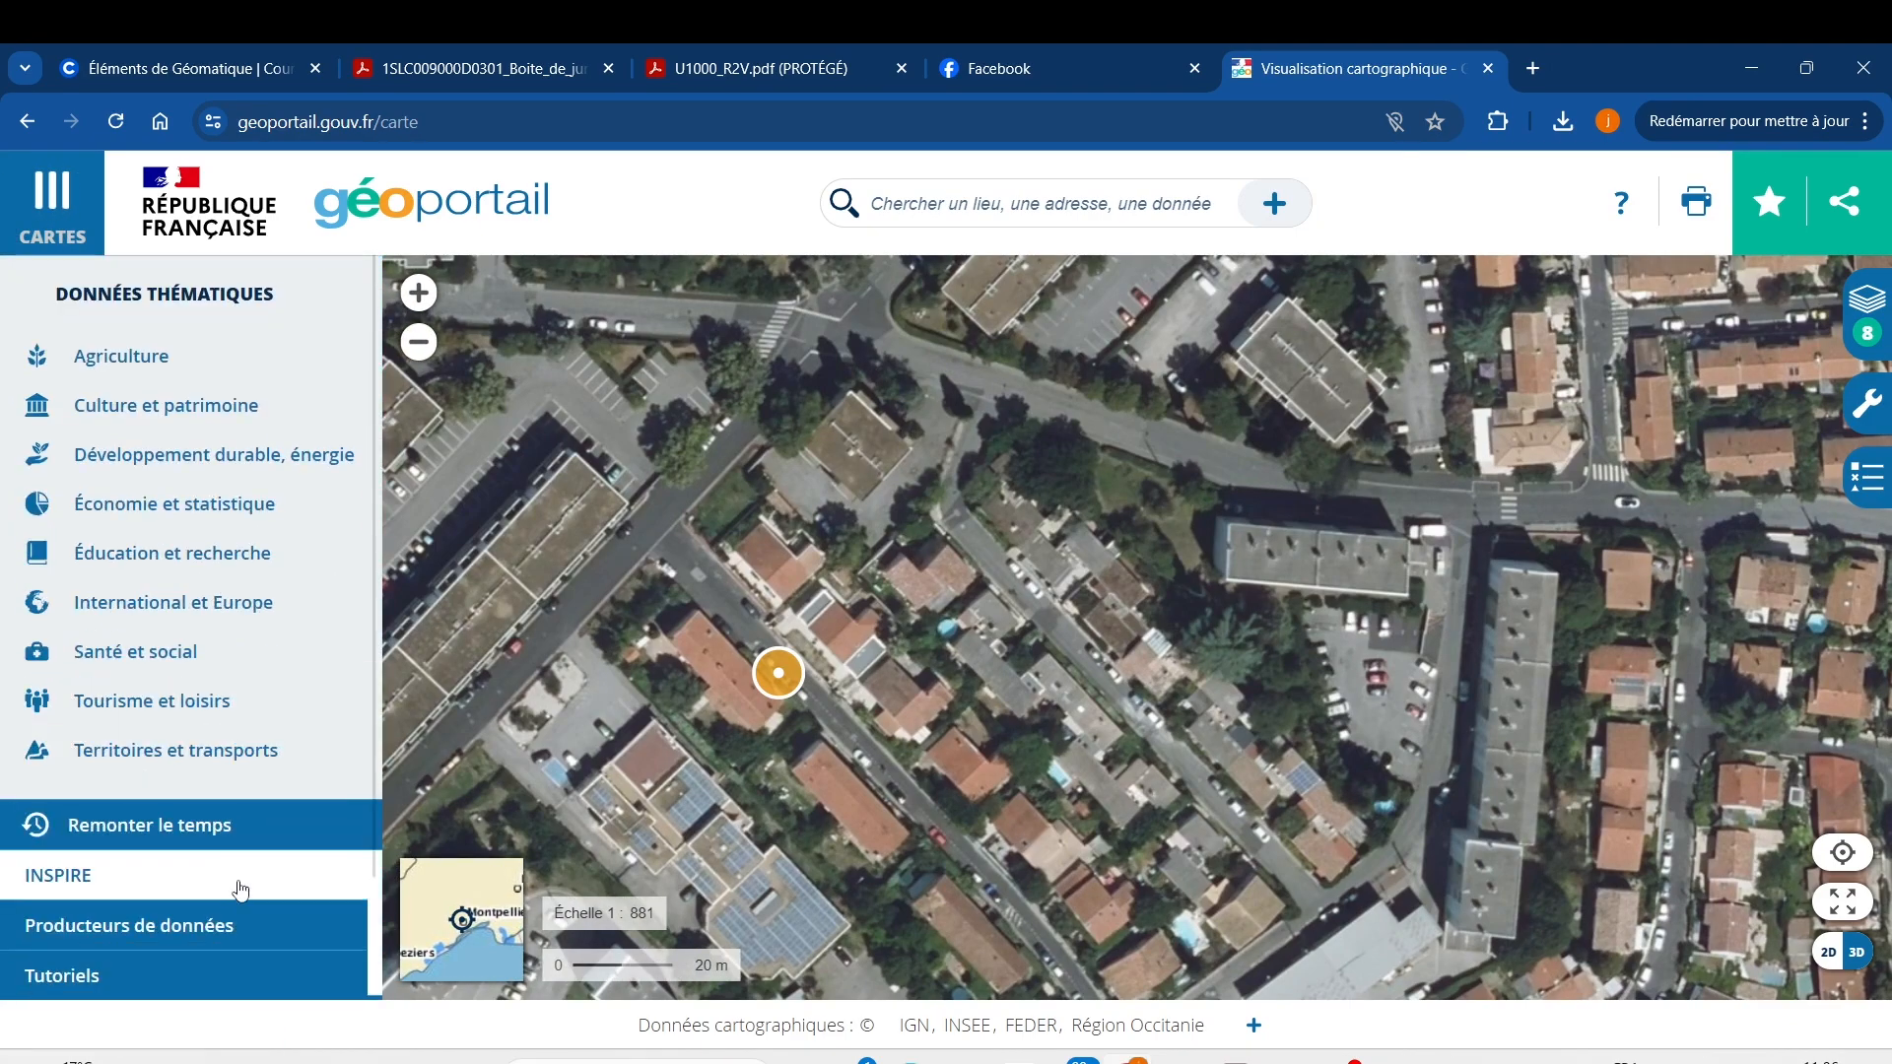
{"action": "left_click", "coordinate": [197, 765]}
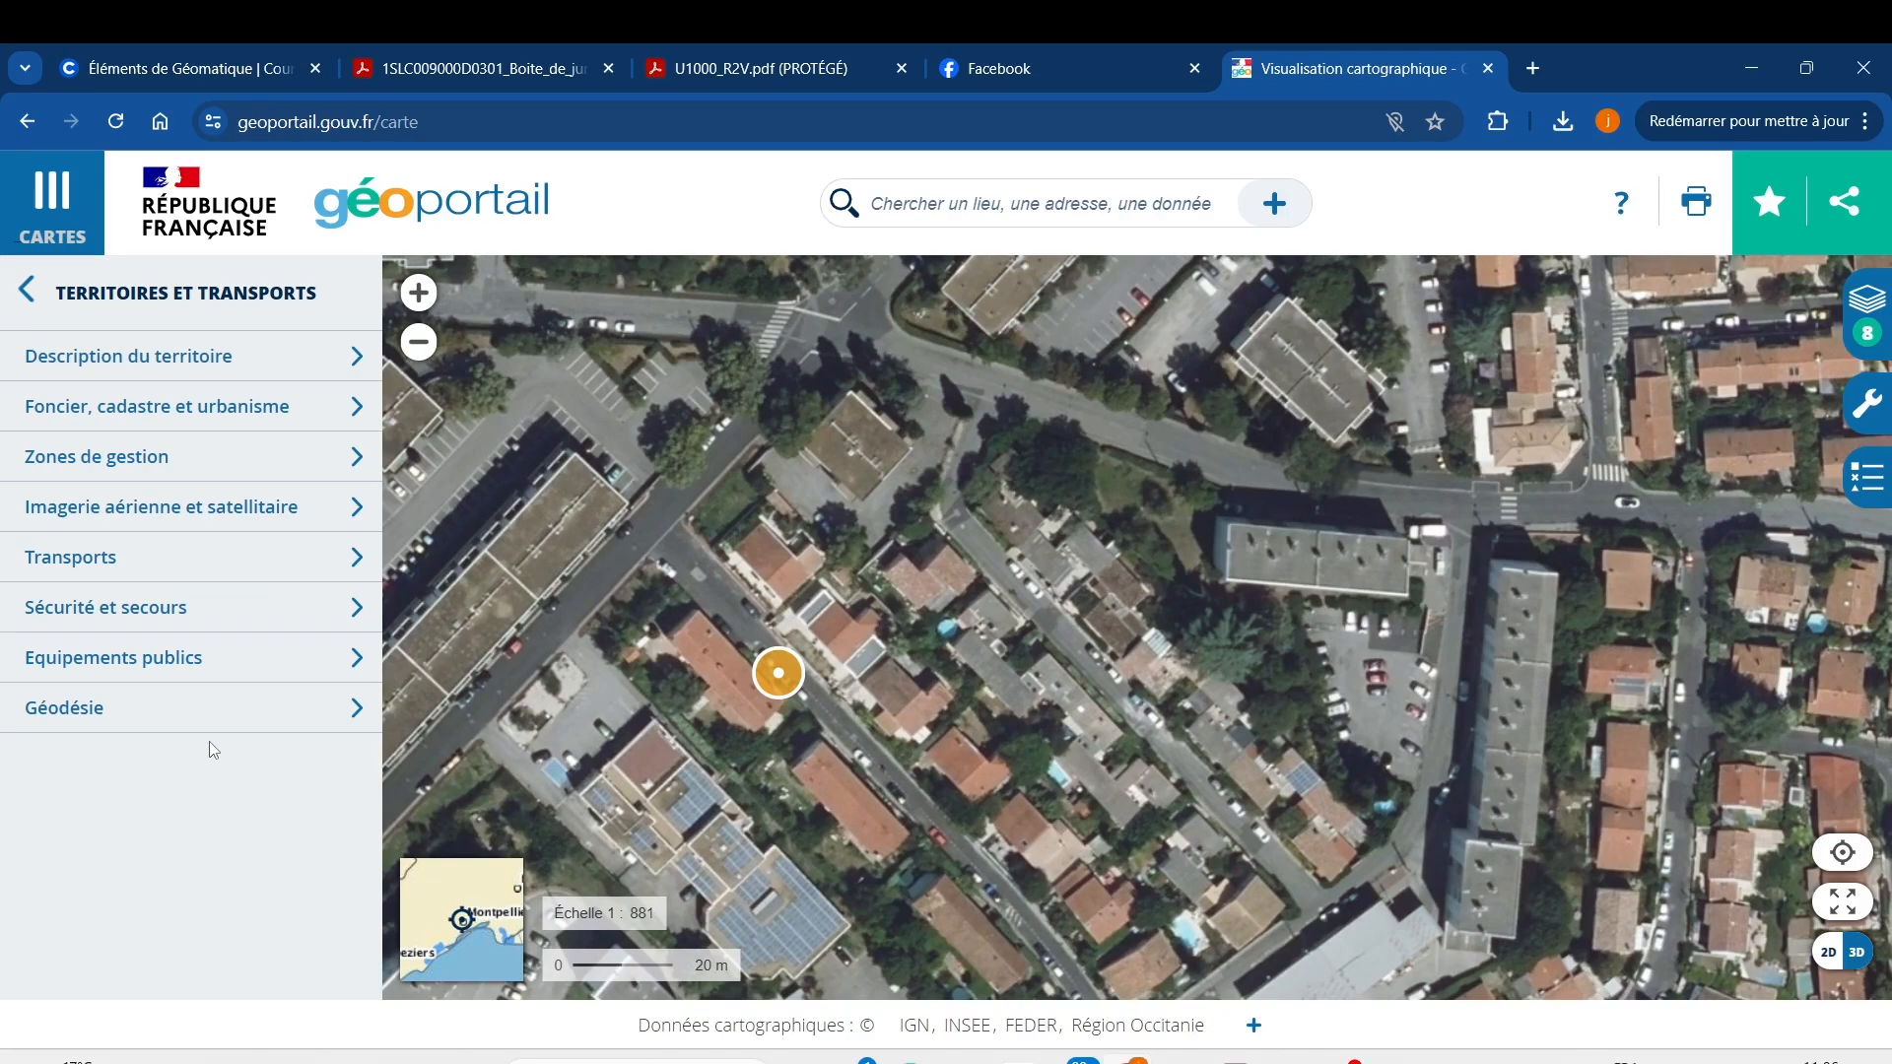
{"action": "left_click", "coordinate": [231, 357]}
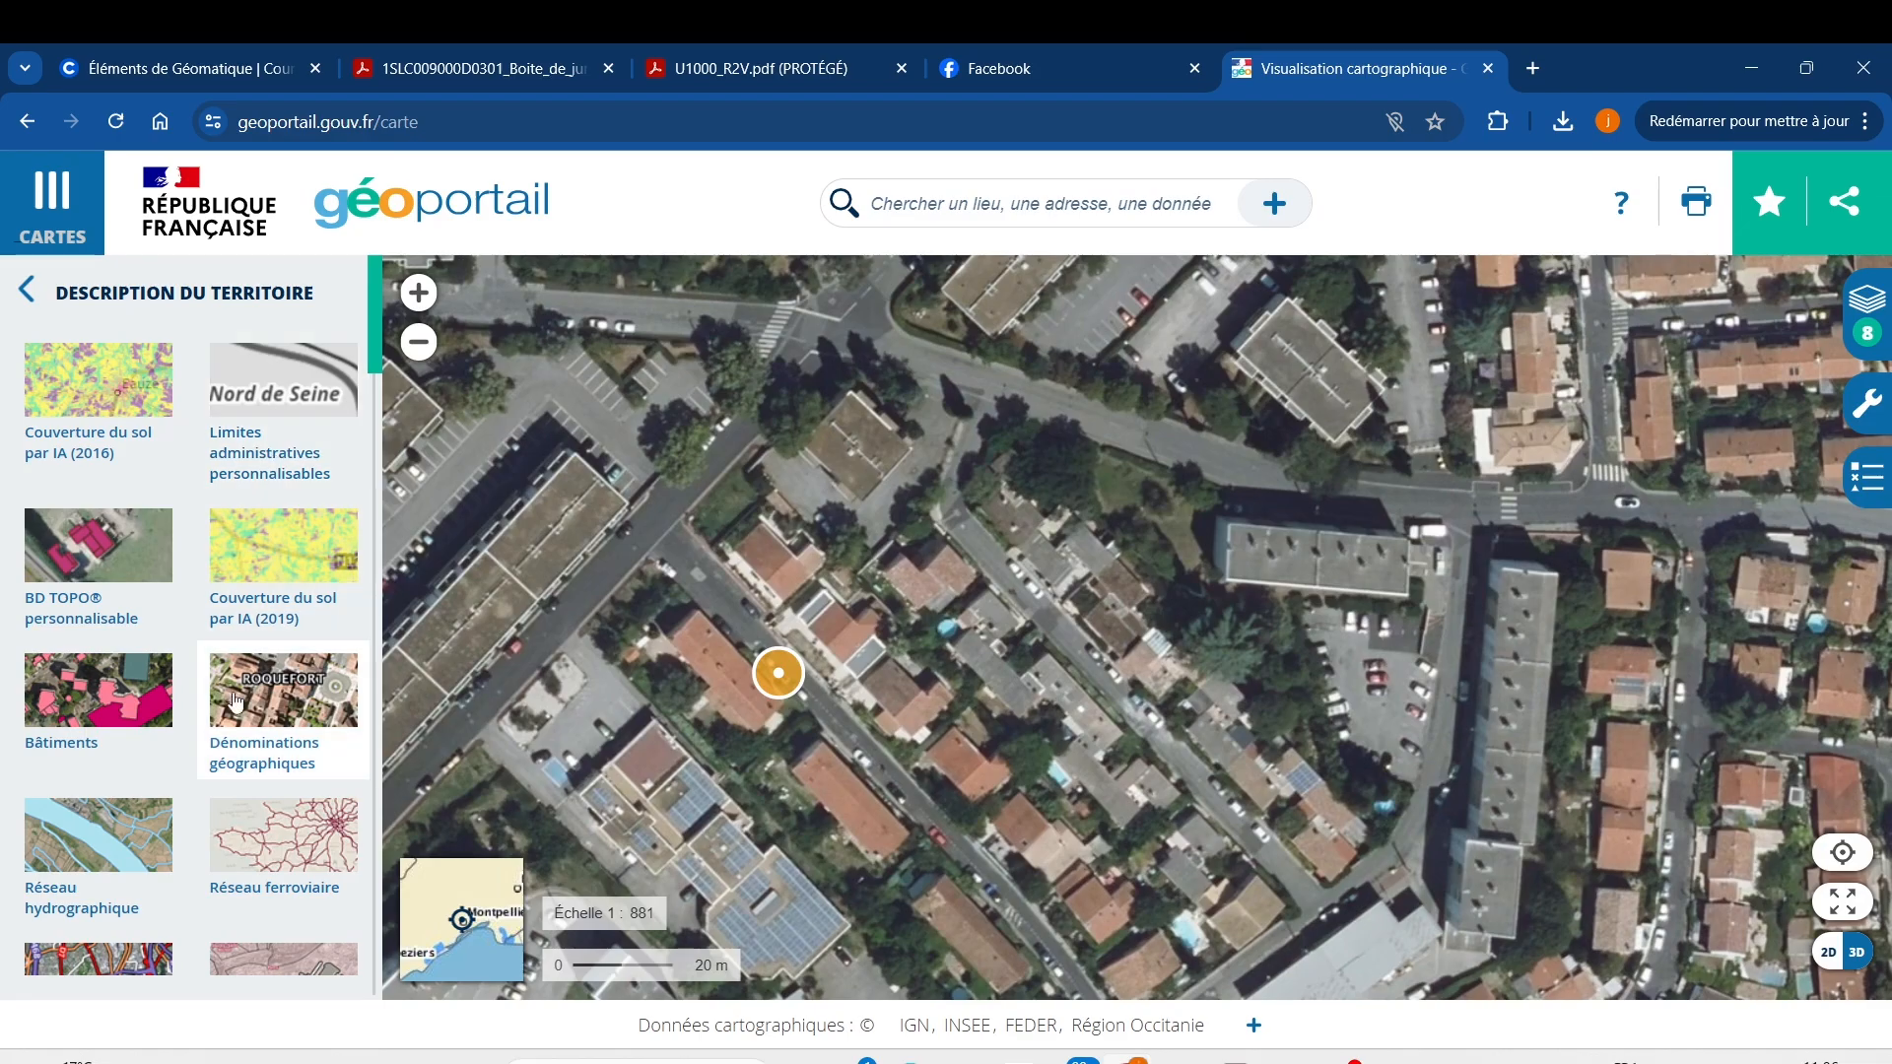
{"action": "scroll", "coordinate": [244, 764], "scroll_direction": "down", "scroll_amount": 5}
{"action": "scroll", "coordinate": [244, 761], "scroll_direction": "down", "scroll_amount": 7}
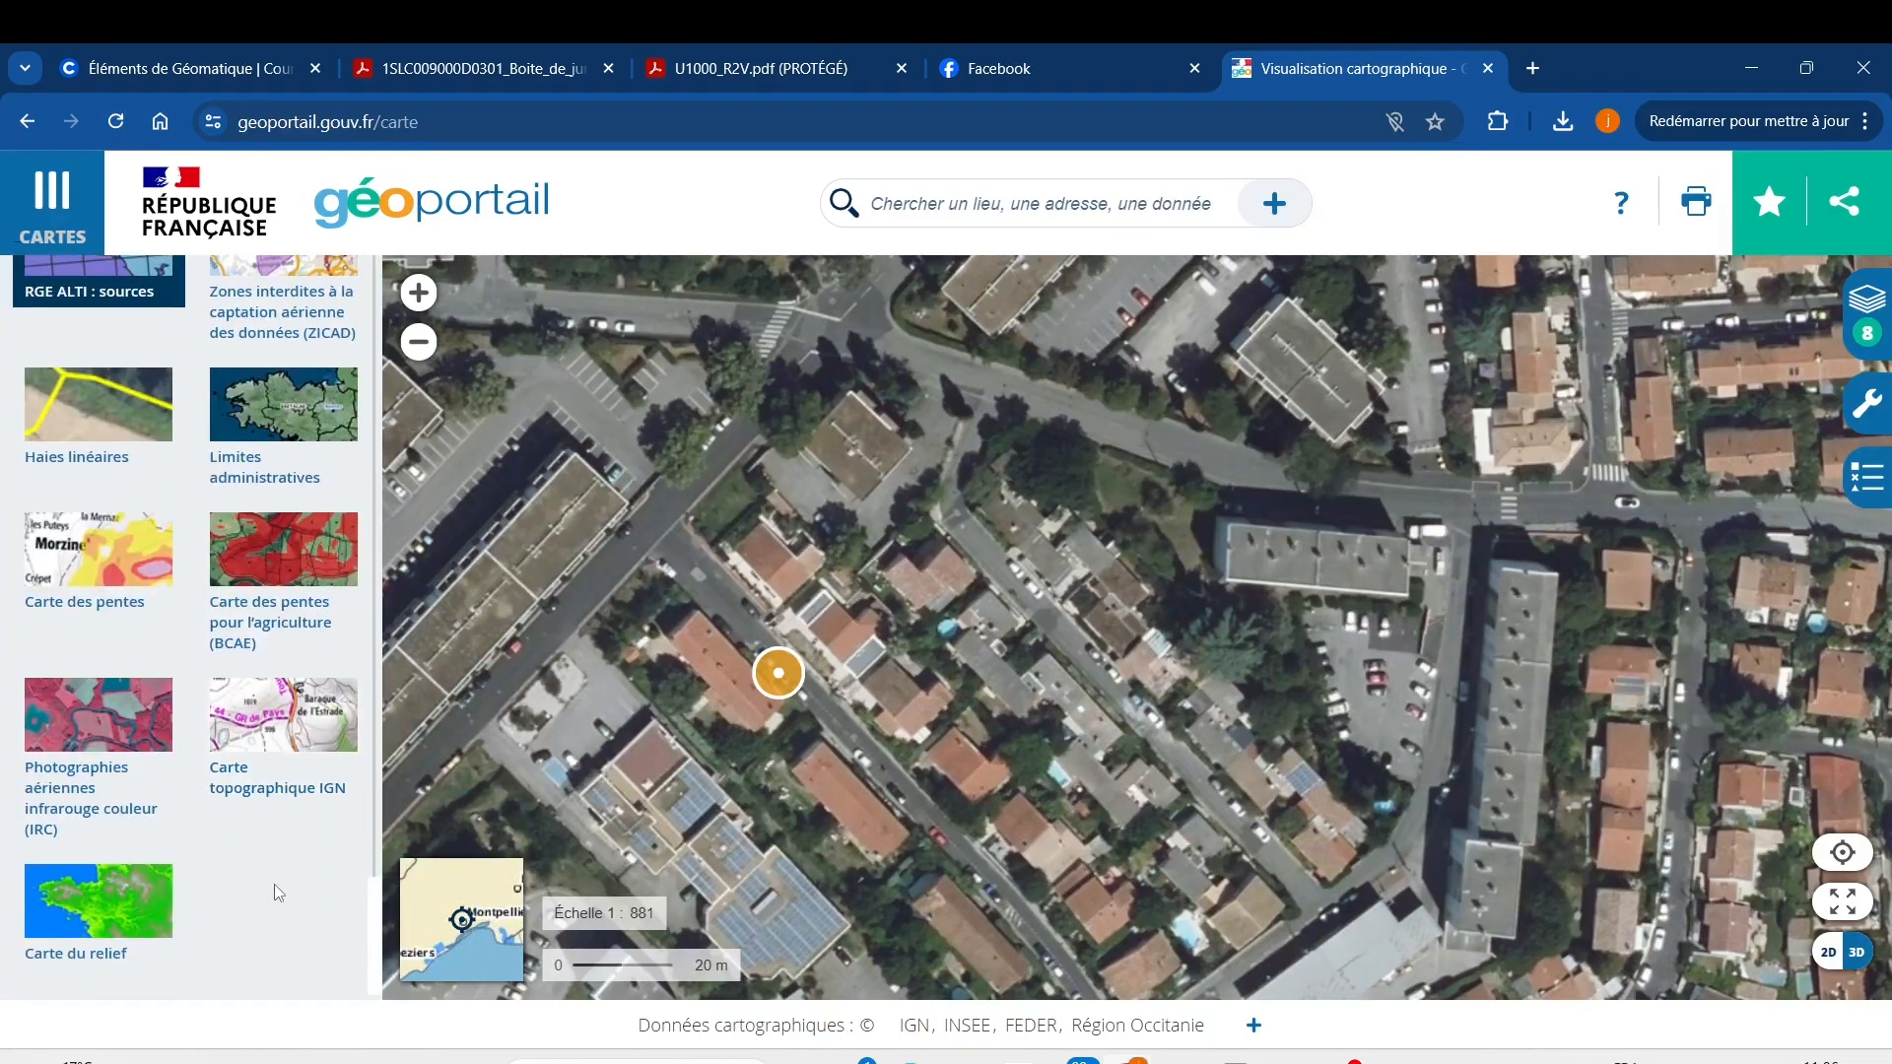
Try the Carte topographique IGN layer around the marker, then remove it and close the maps panel at 1:1 990.
{"action": "left_click", "coordinate": [254, 766]}
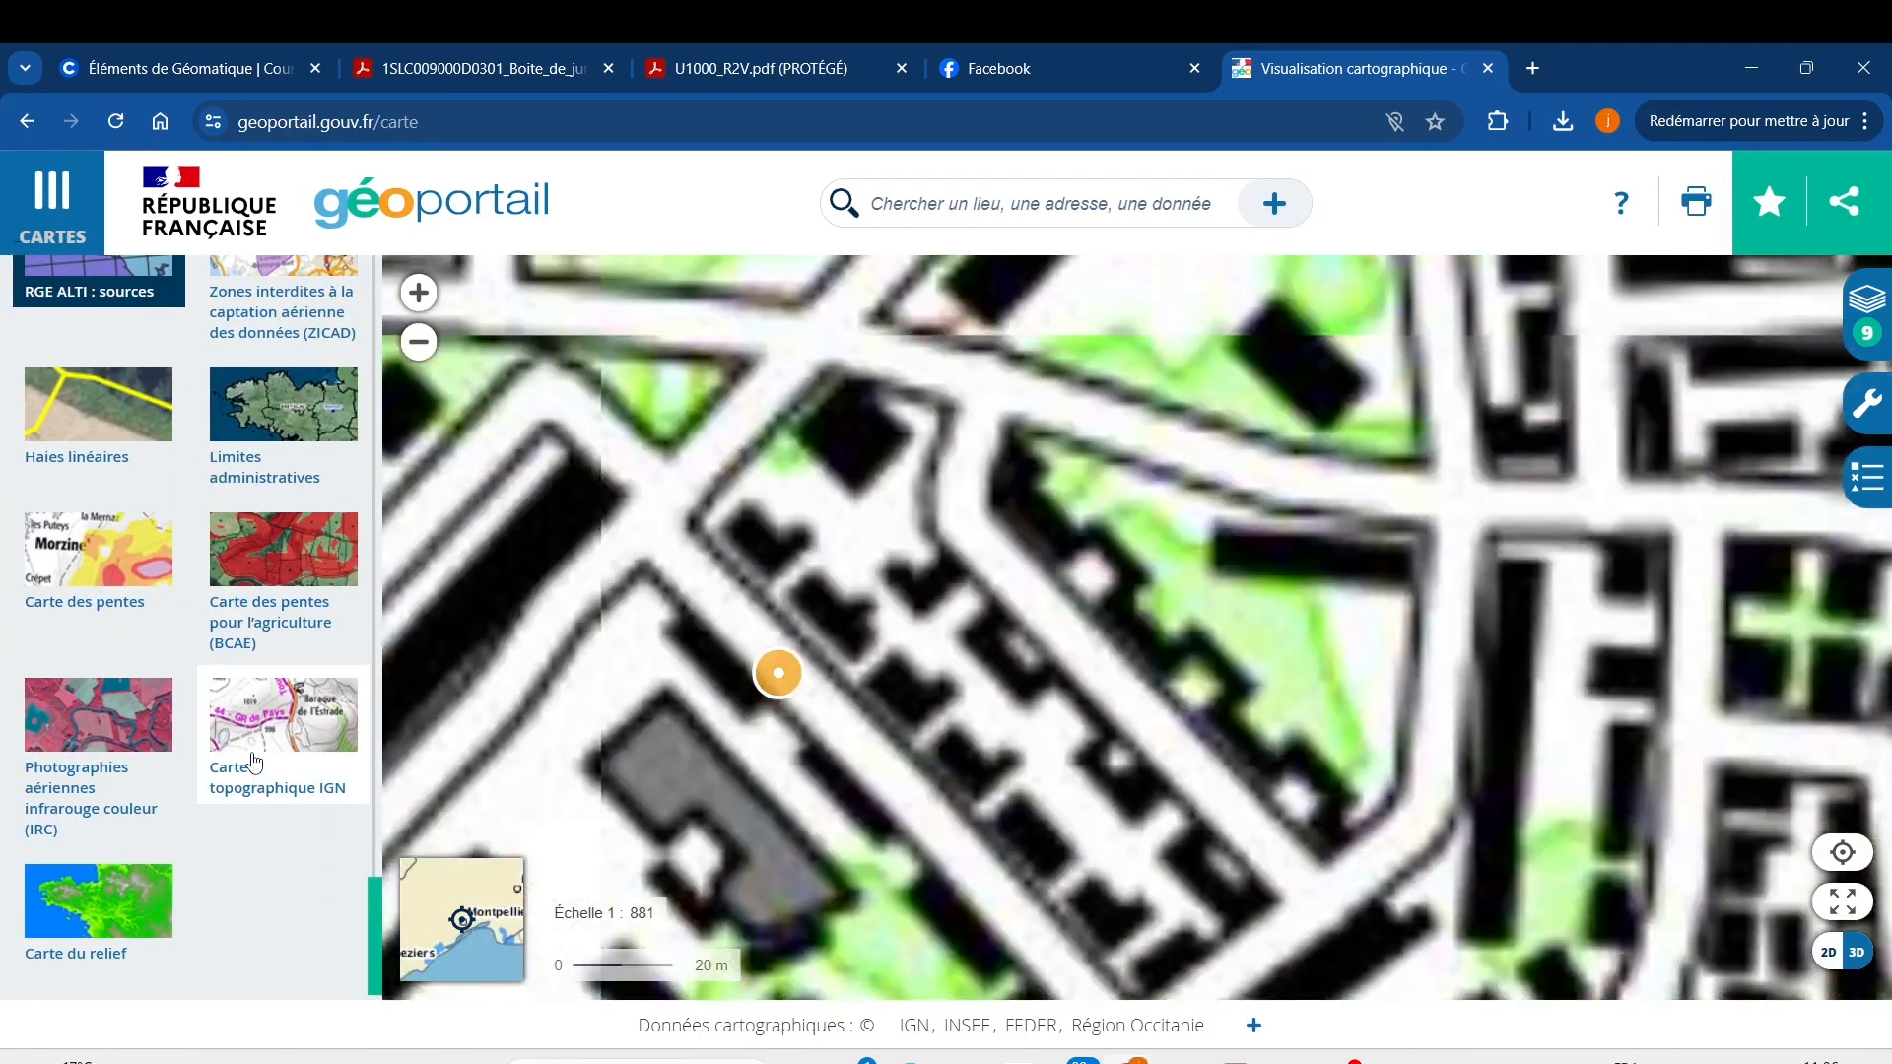
{"action": "scroll", "coordinate": [1214, 836], "scroll_direction": "down", "scroll_amount": 2}
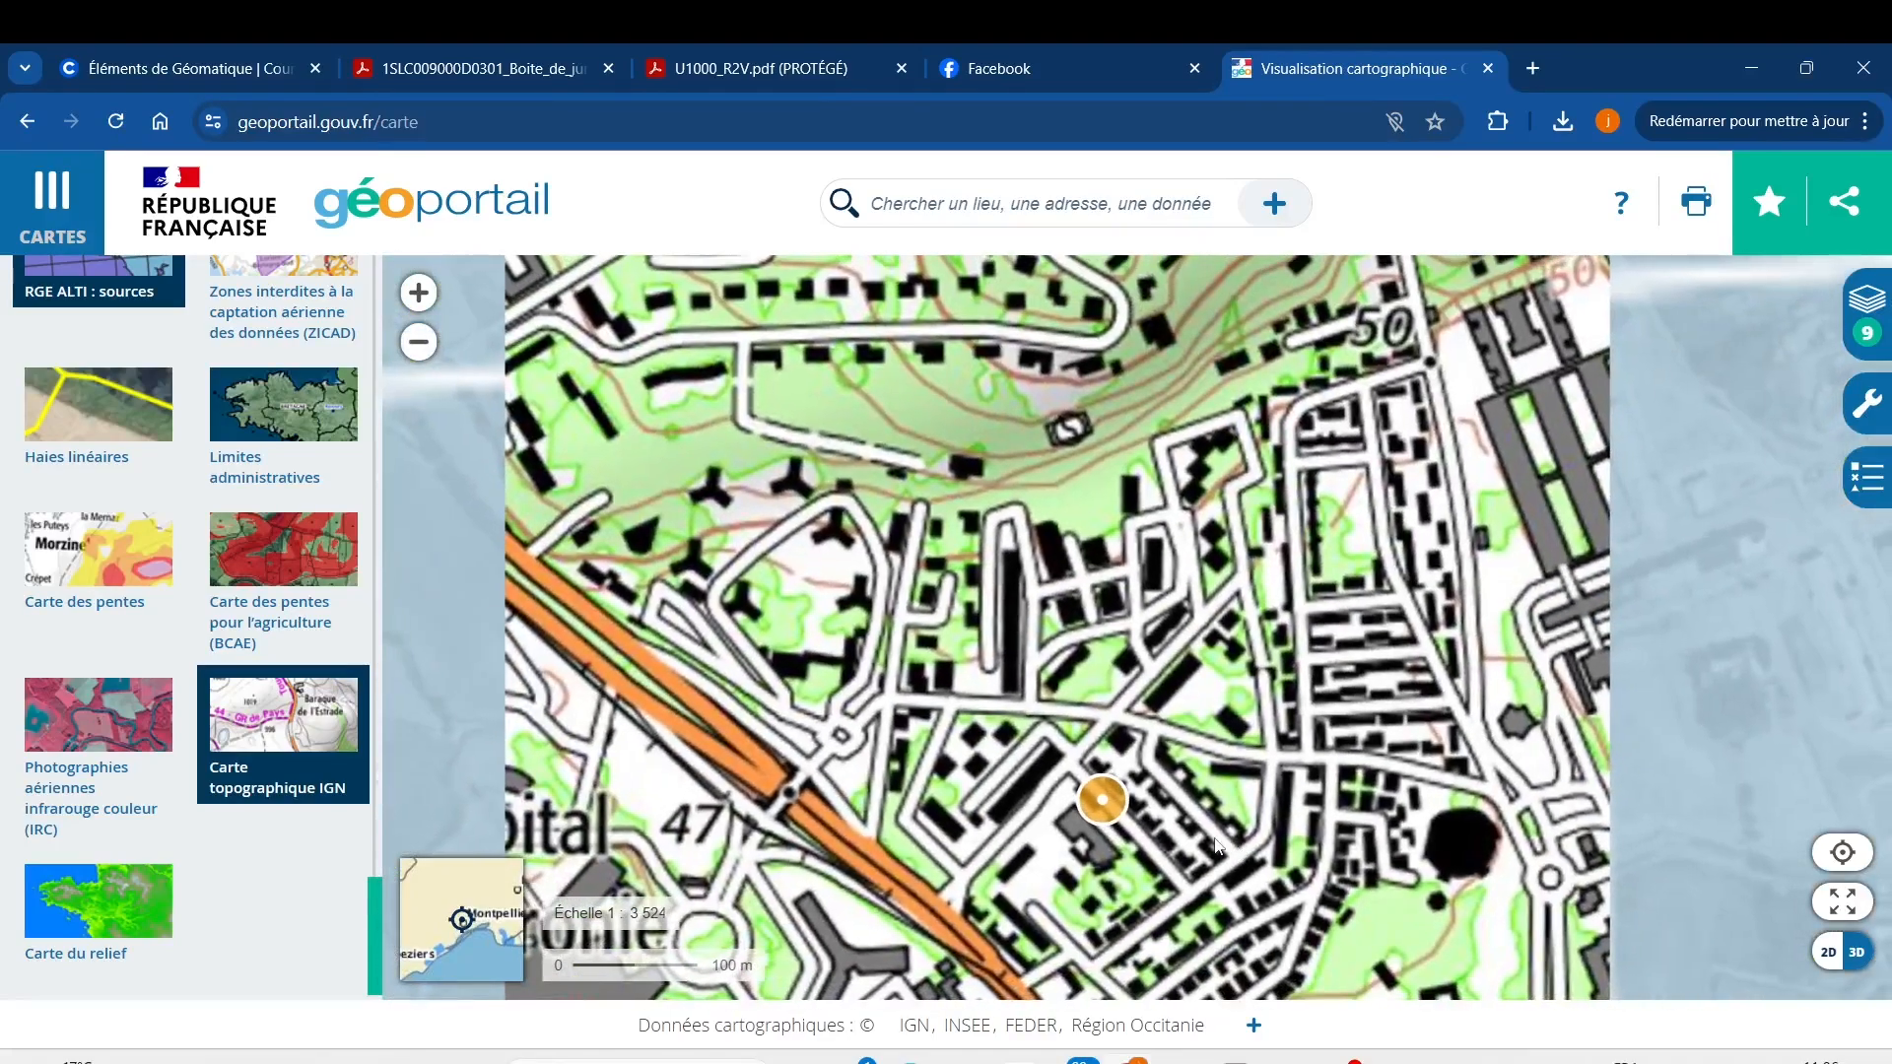
{"action": "left_click_drag", "start_coordinate": [1217, 845], "coordinate": [1053, 776]}
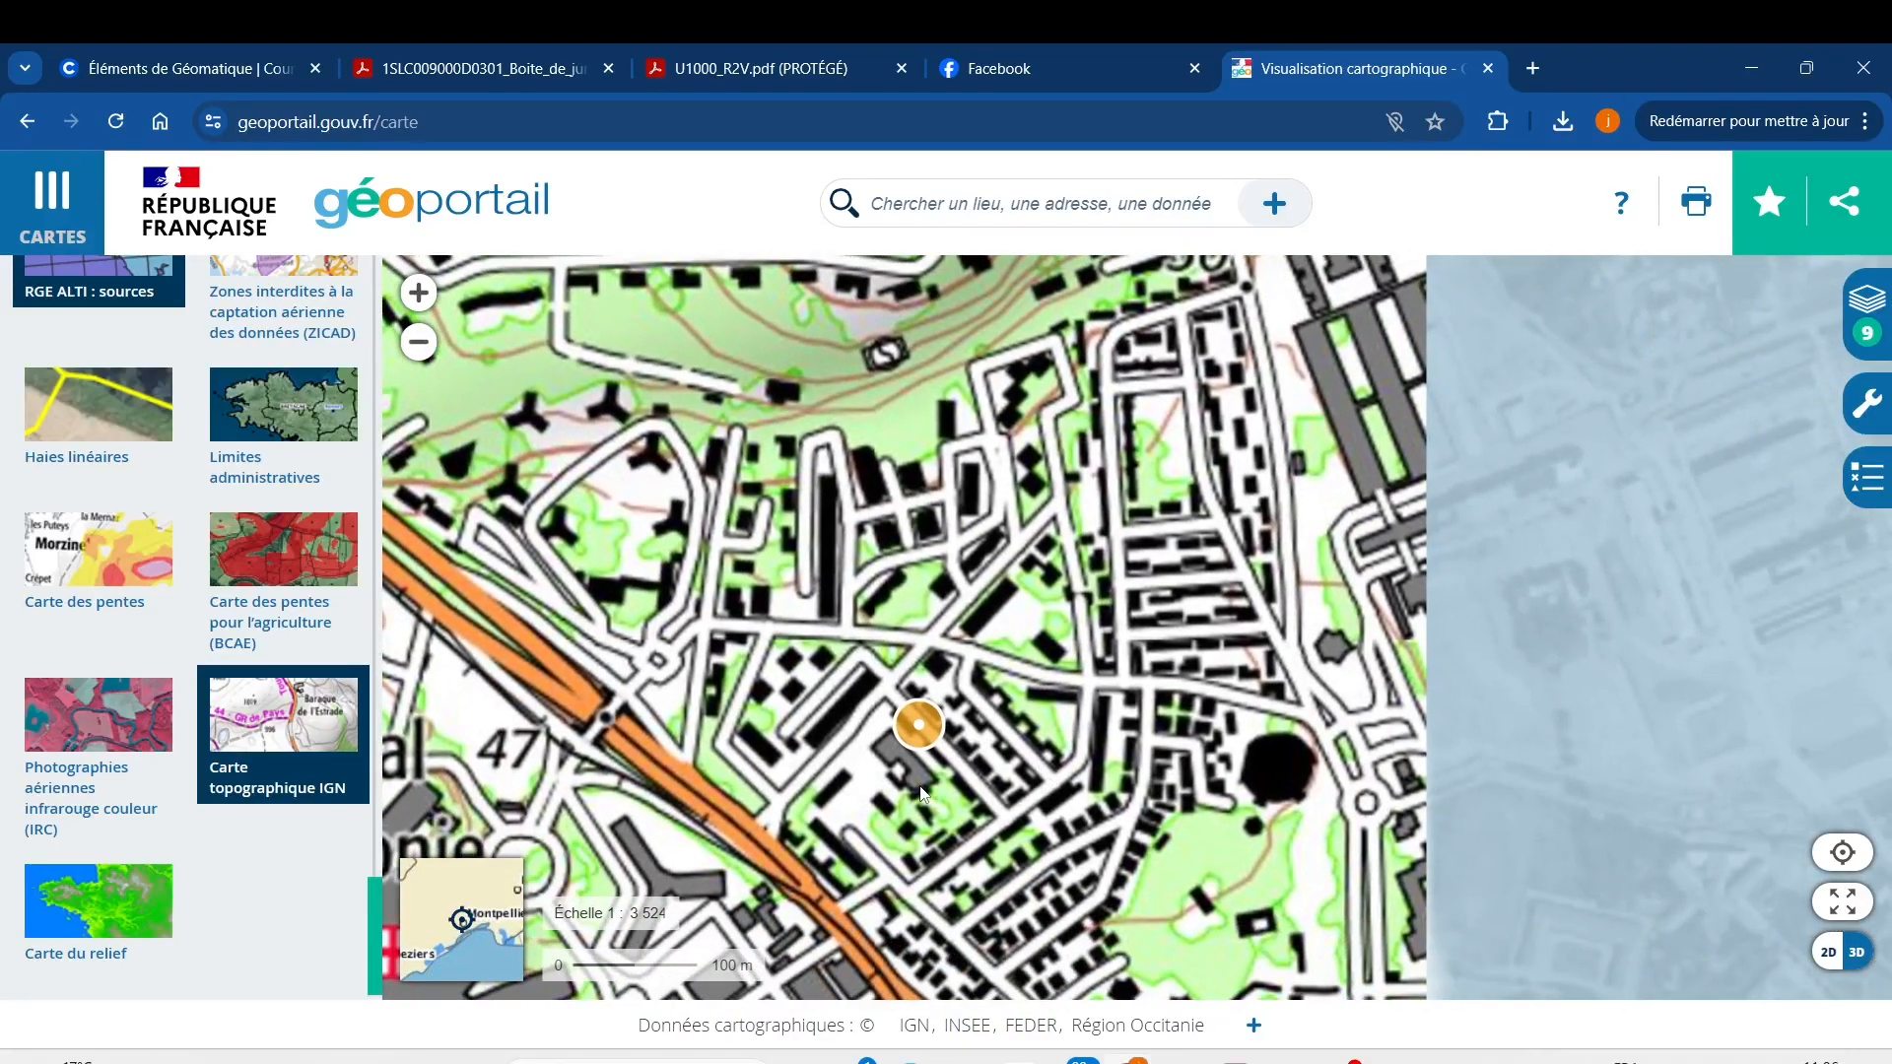
{"action": "scroll", "coordinate": [923, 795], "scroll_direction": "up", "scroll_amount": 1}
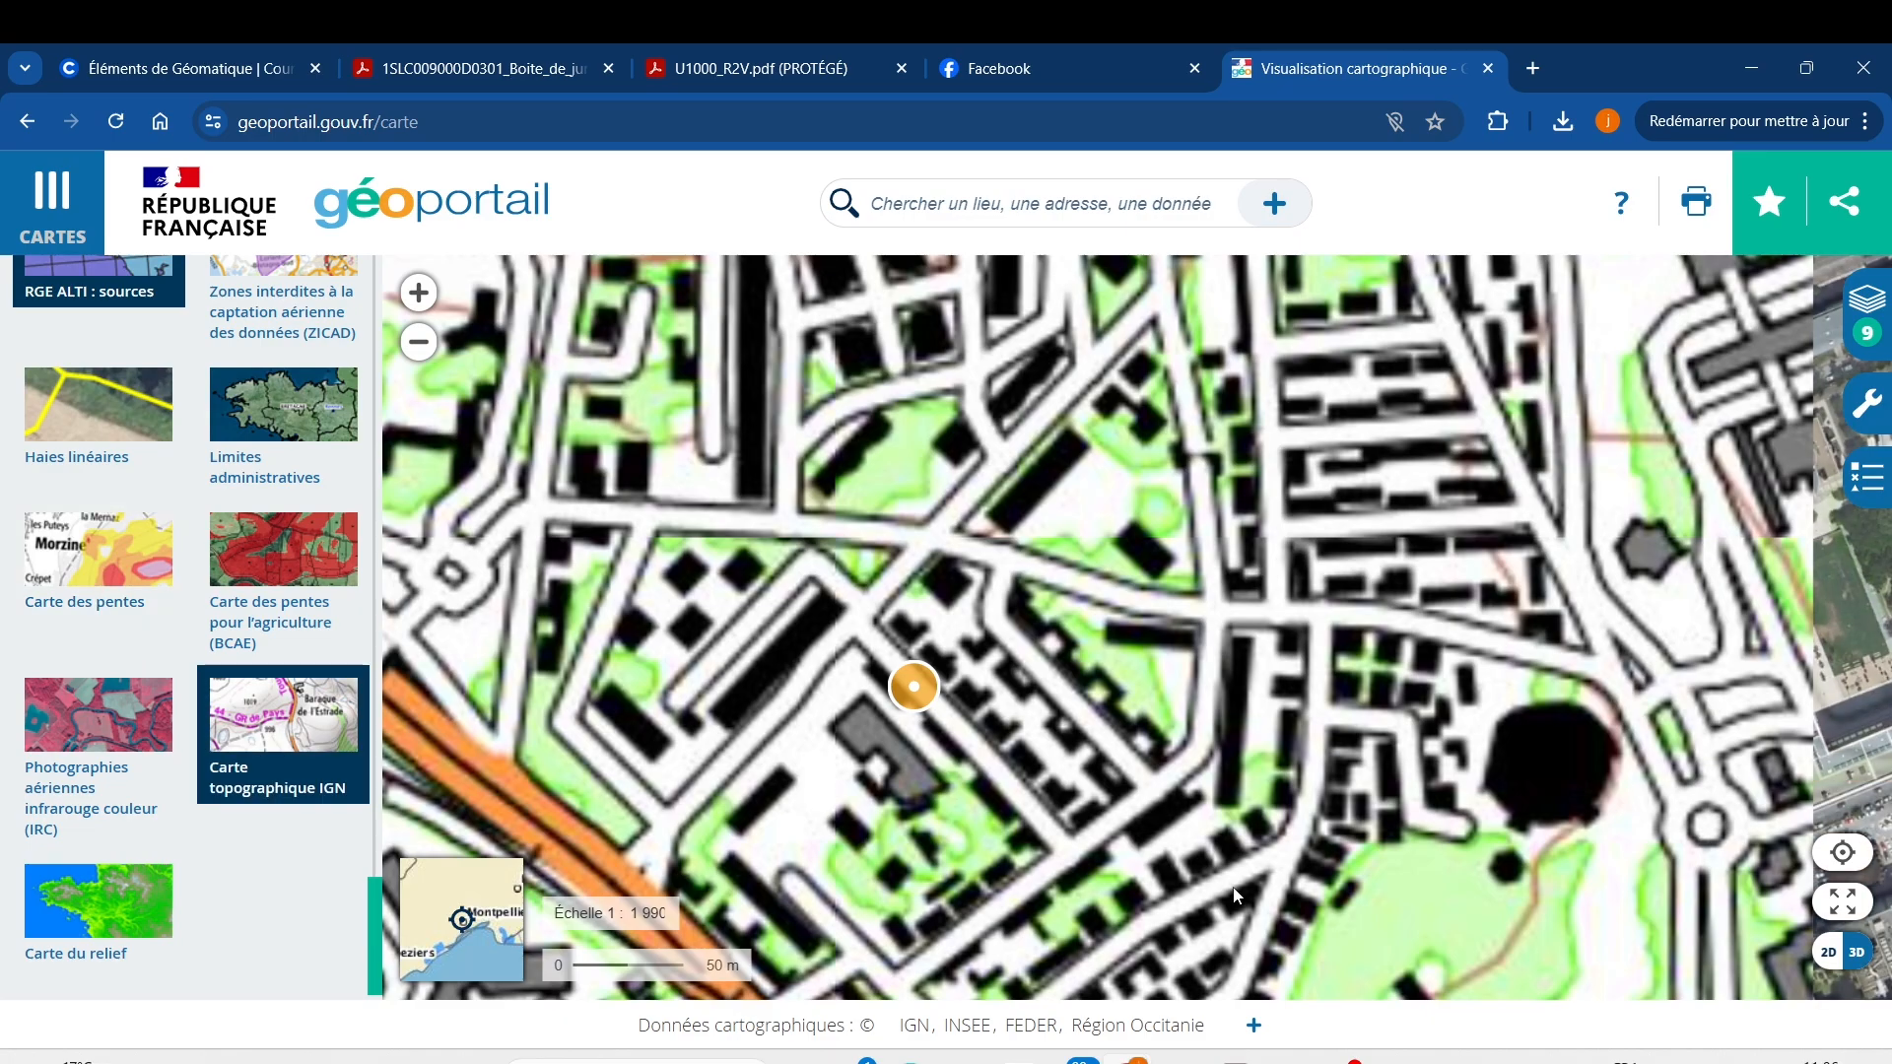
{"action": "scroll", "coordinate": [266, 685], "scroll_direction": "up", "scroll_amount": 4}
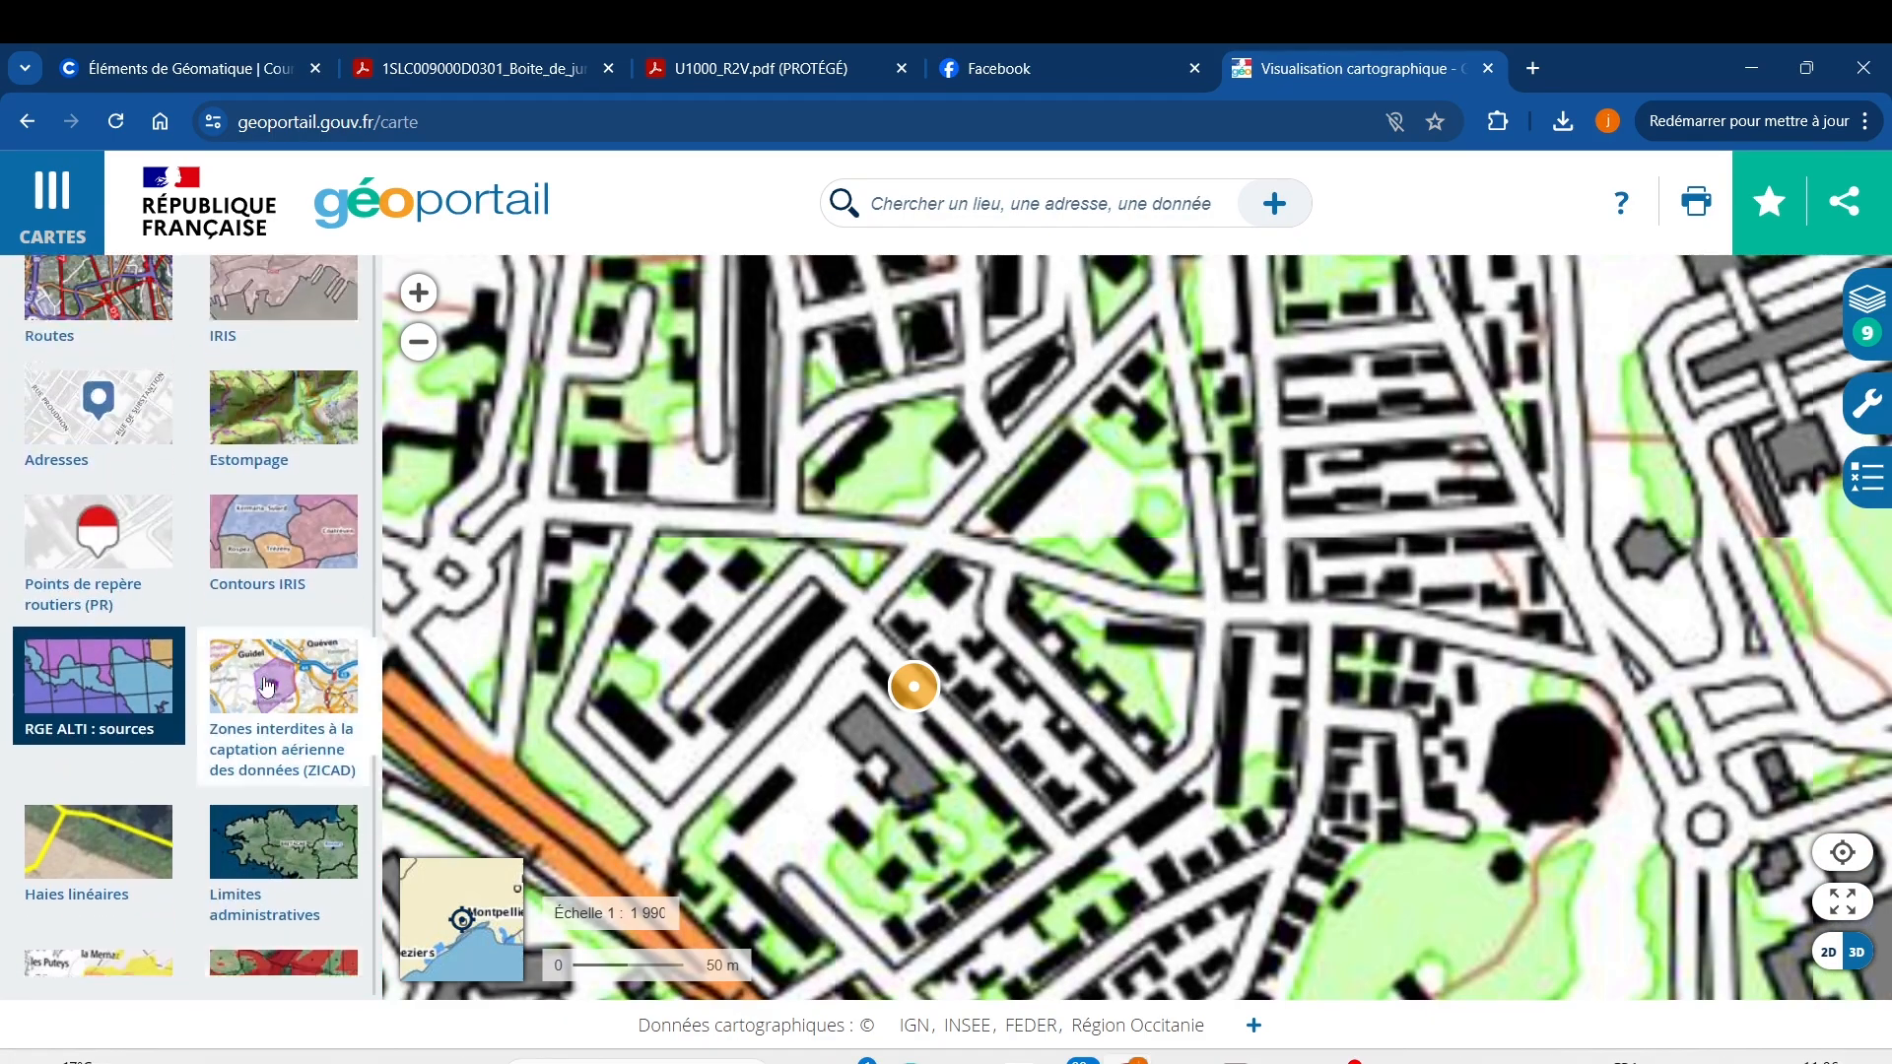
{"action": "scroll", "coordinate": [266, 686], "scroll_direction": "up", "scroll_amount": 1}
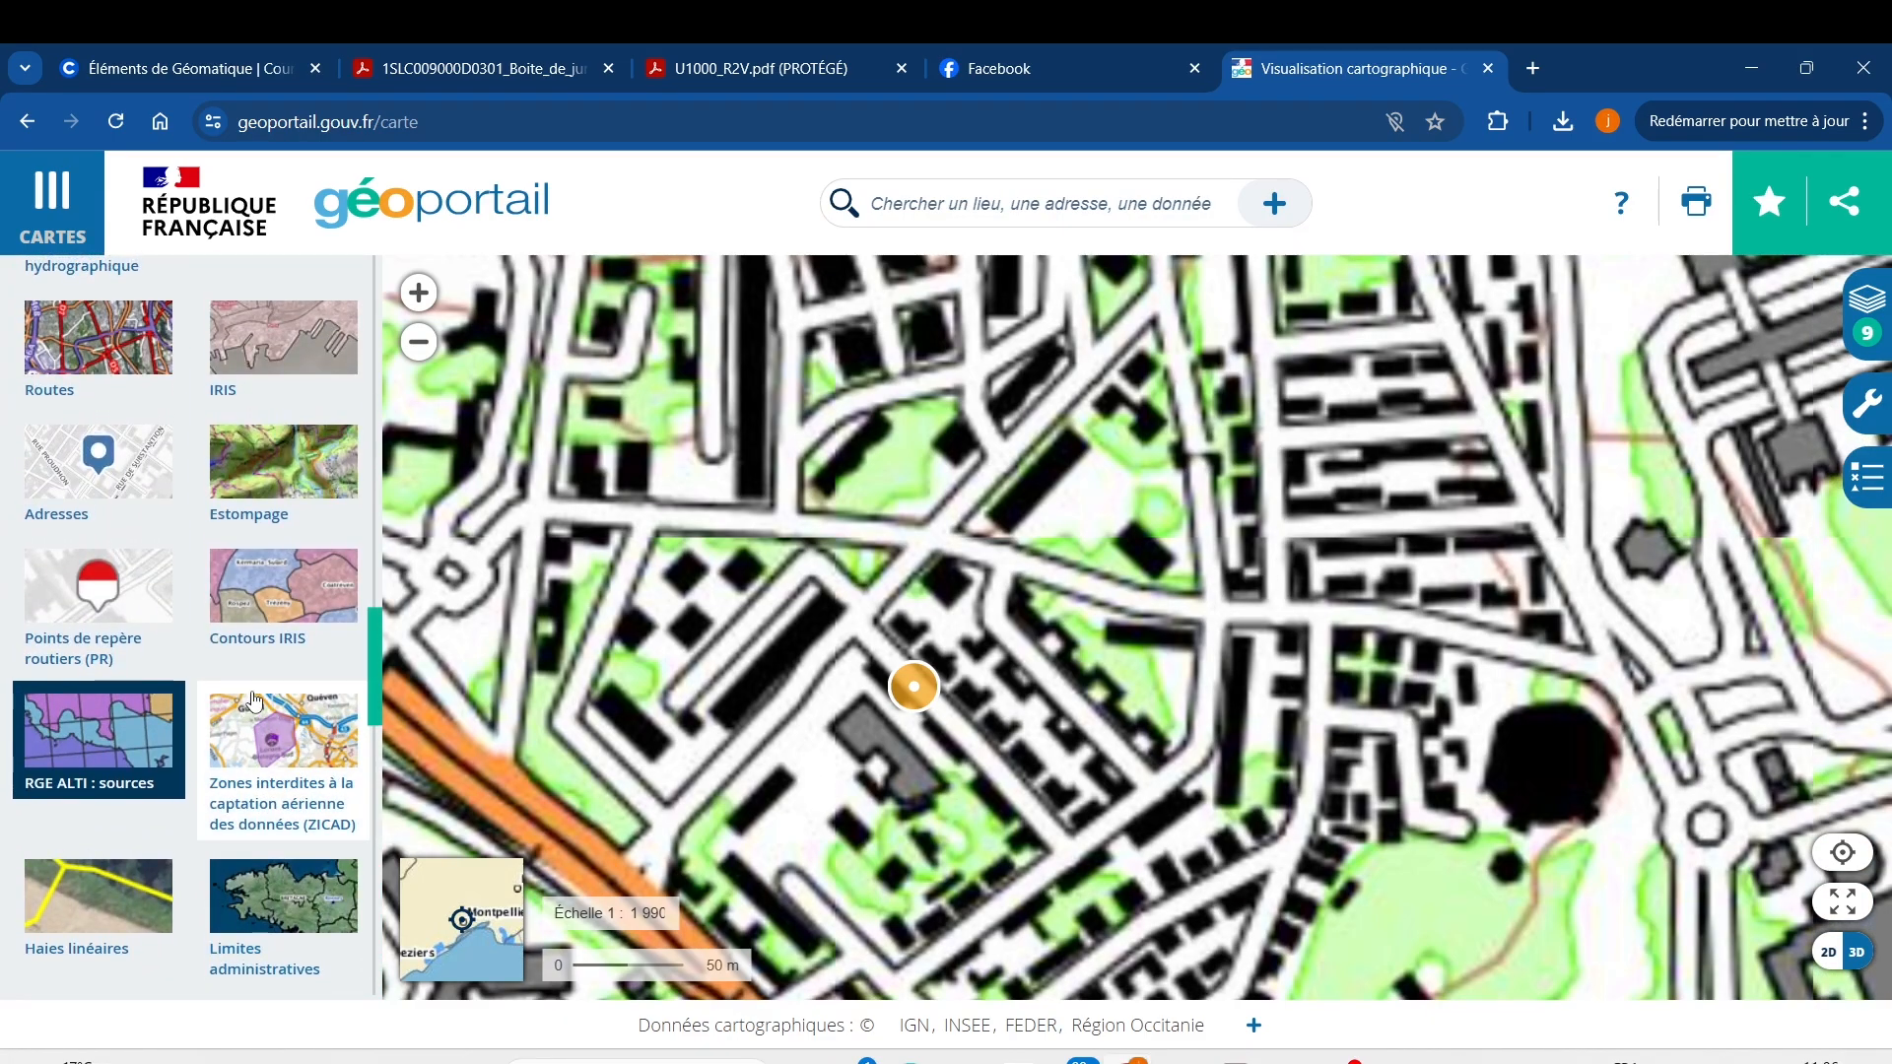
{"action": "scroll", "coordinate": [255, 701], "scroll_direction": "up", "scroll_amount": 6}
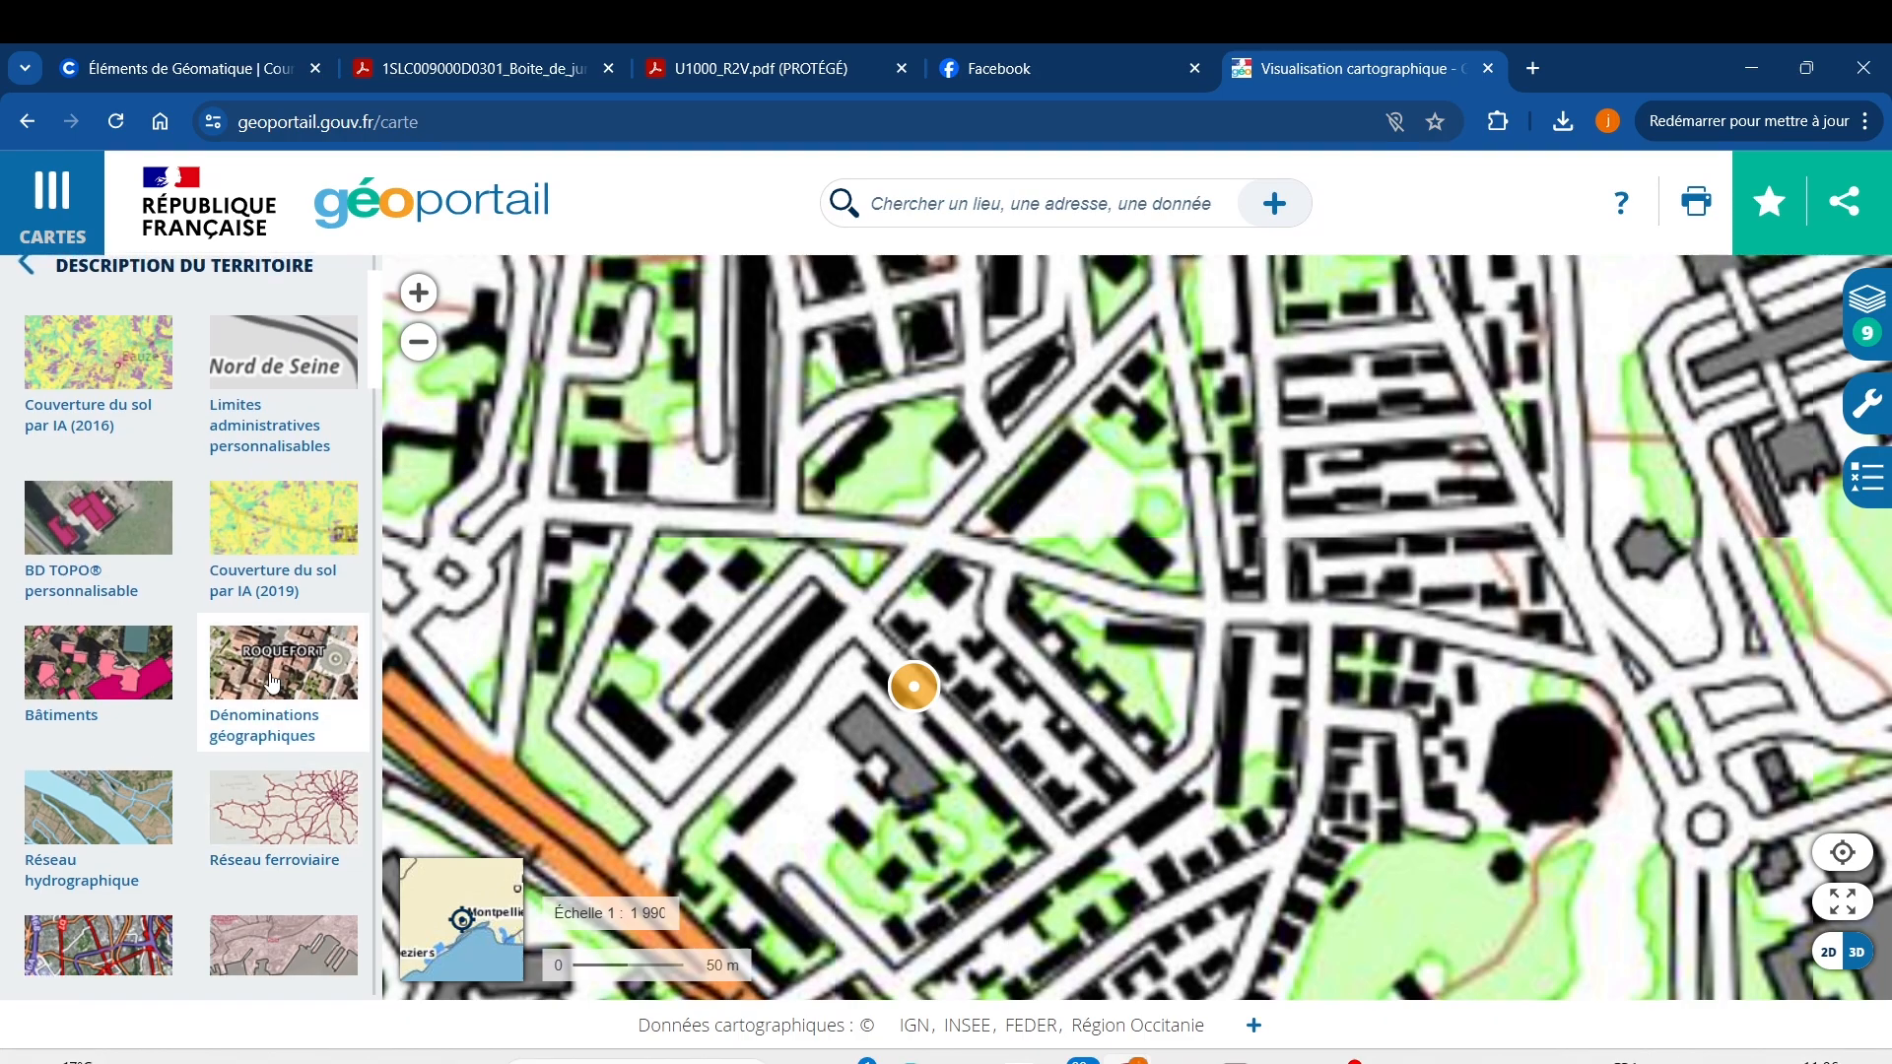
{"action": "scroll", "coordinate": [275, 689], "scroll_direction": "down", "scroll_amount": 10}
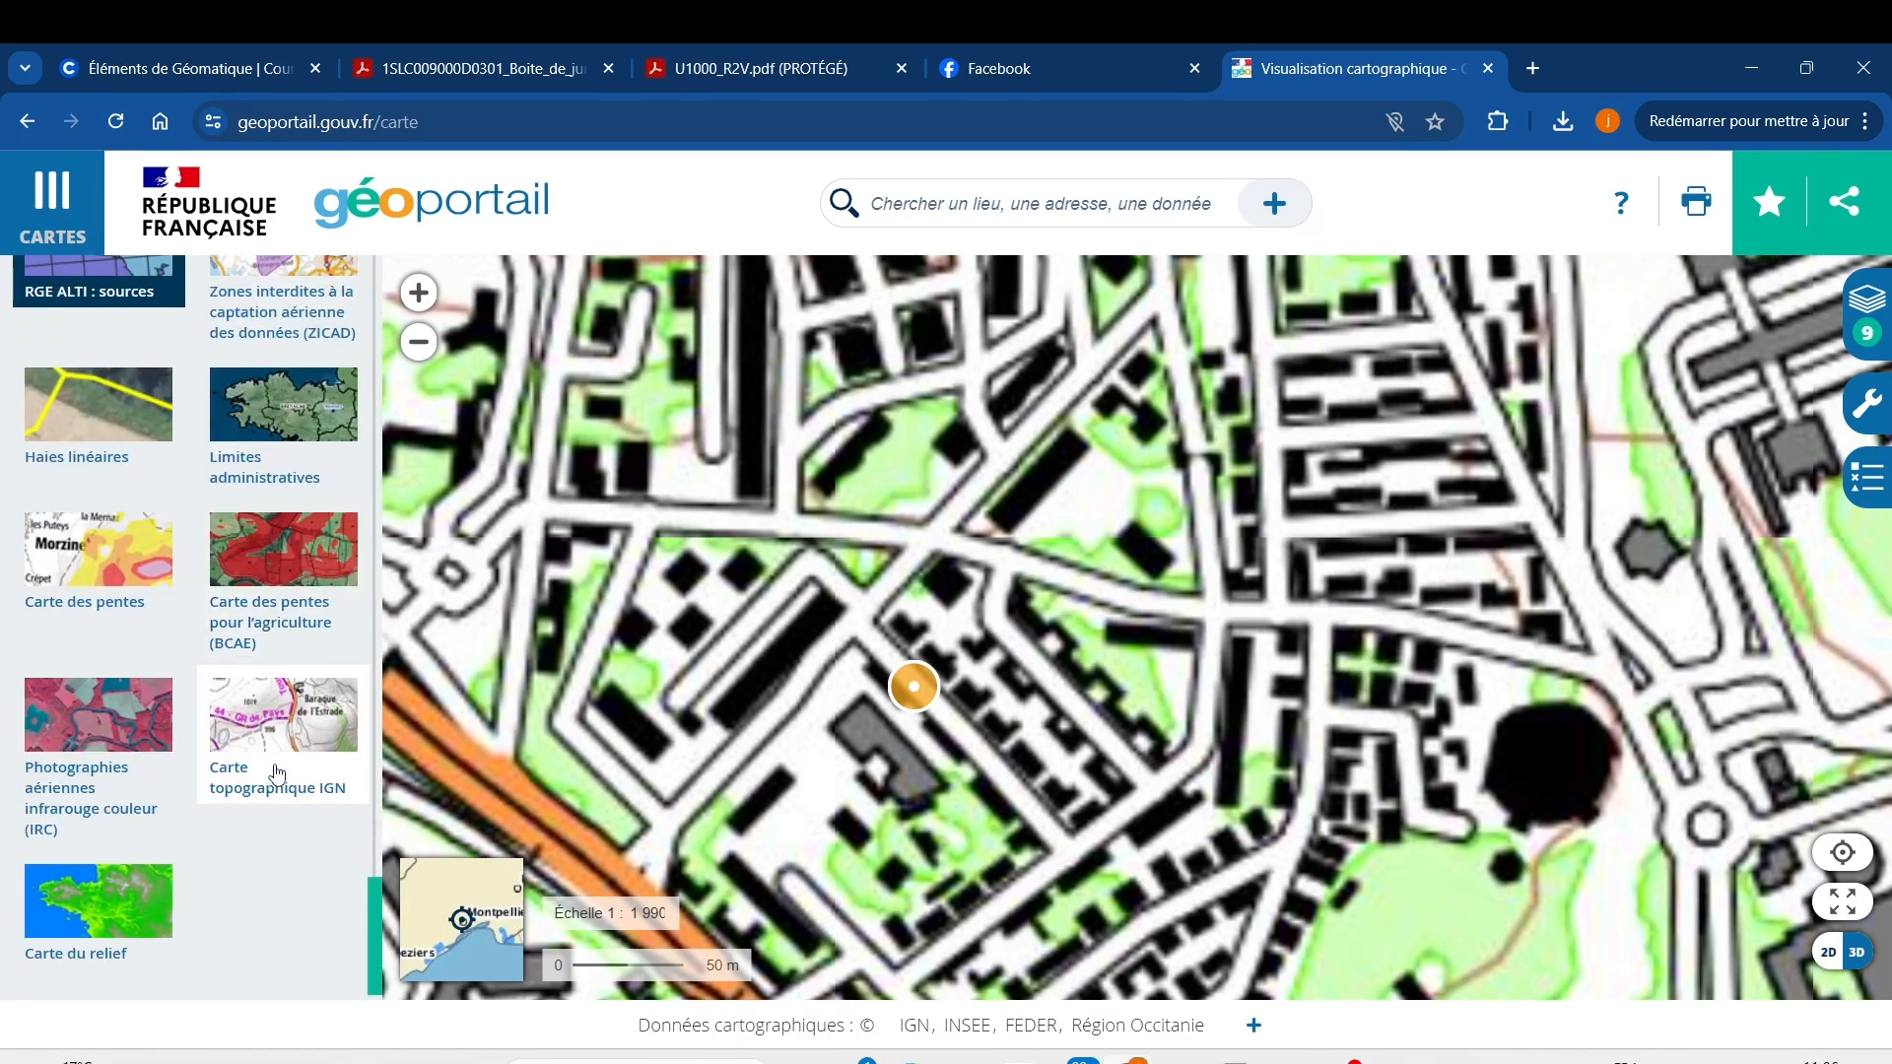
{"action": "left_click", "coordinate": [276, 766]}
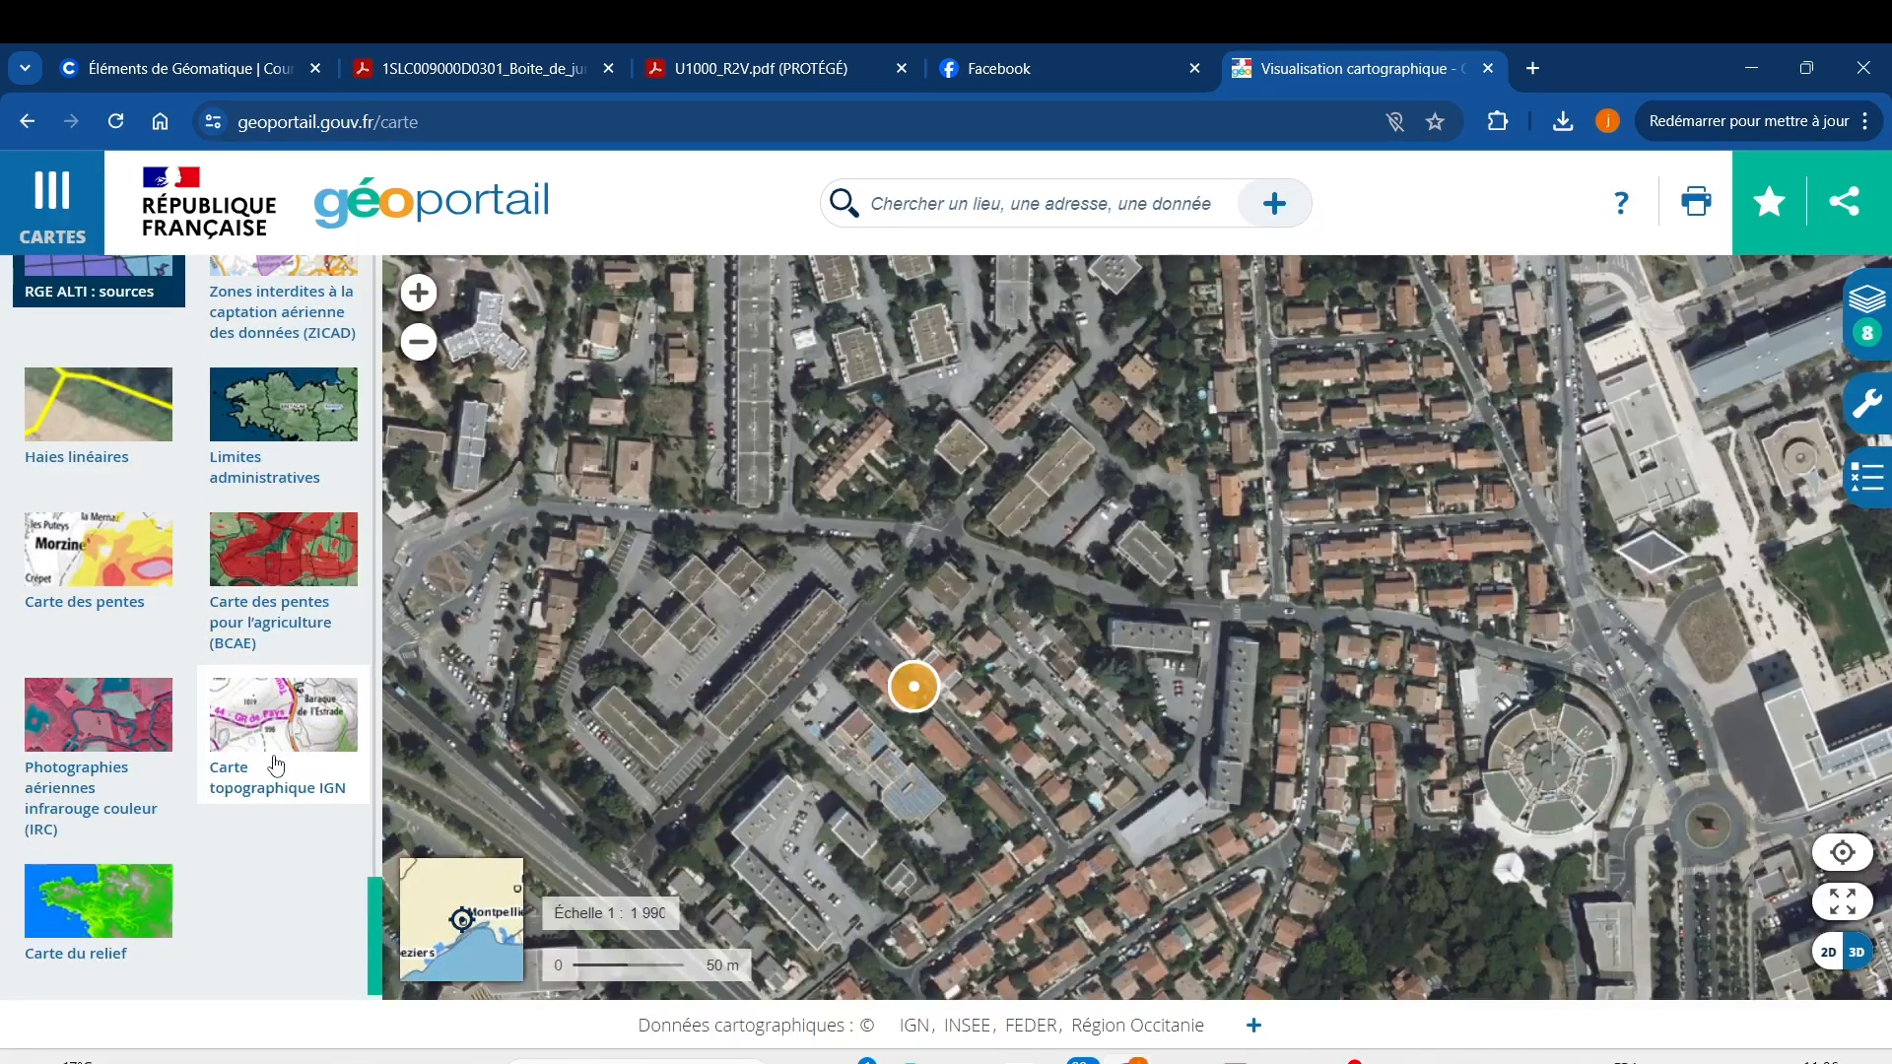
{"action": "left_click", "coordinate": [57, 190]}
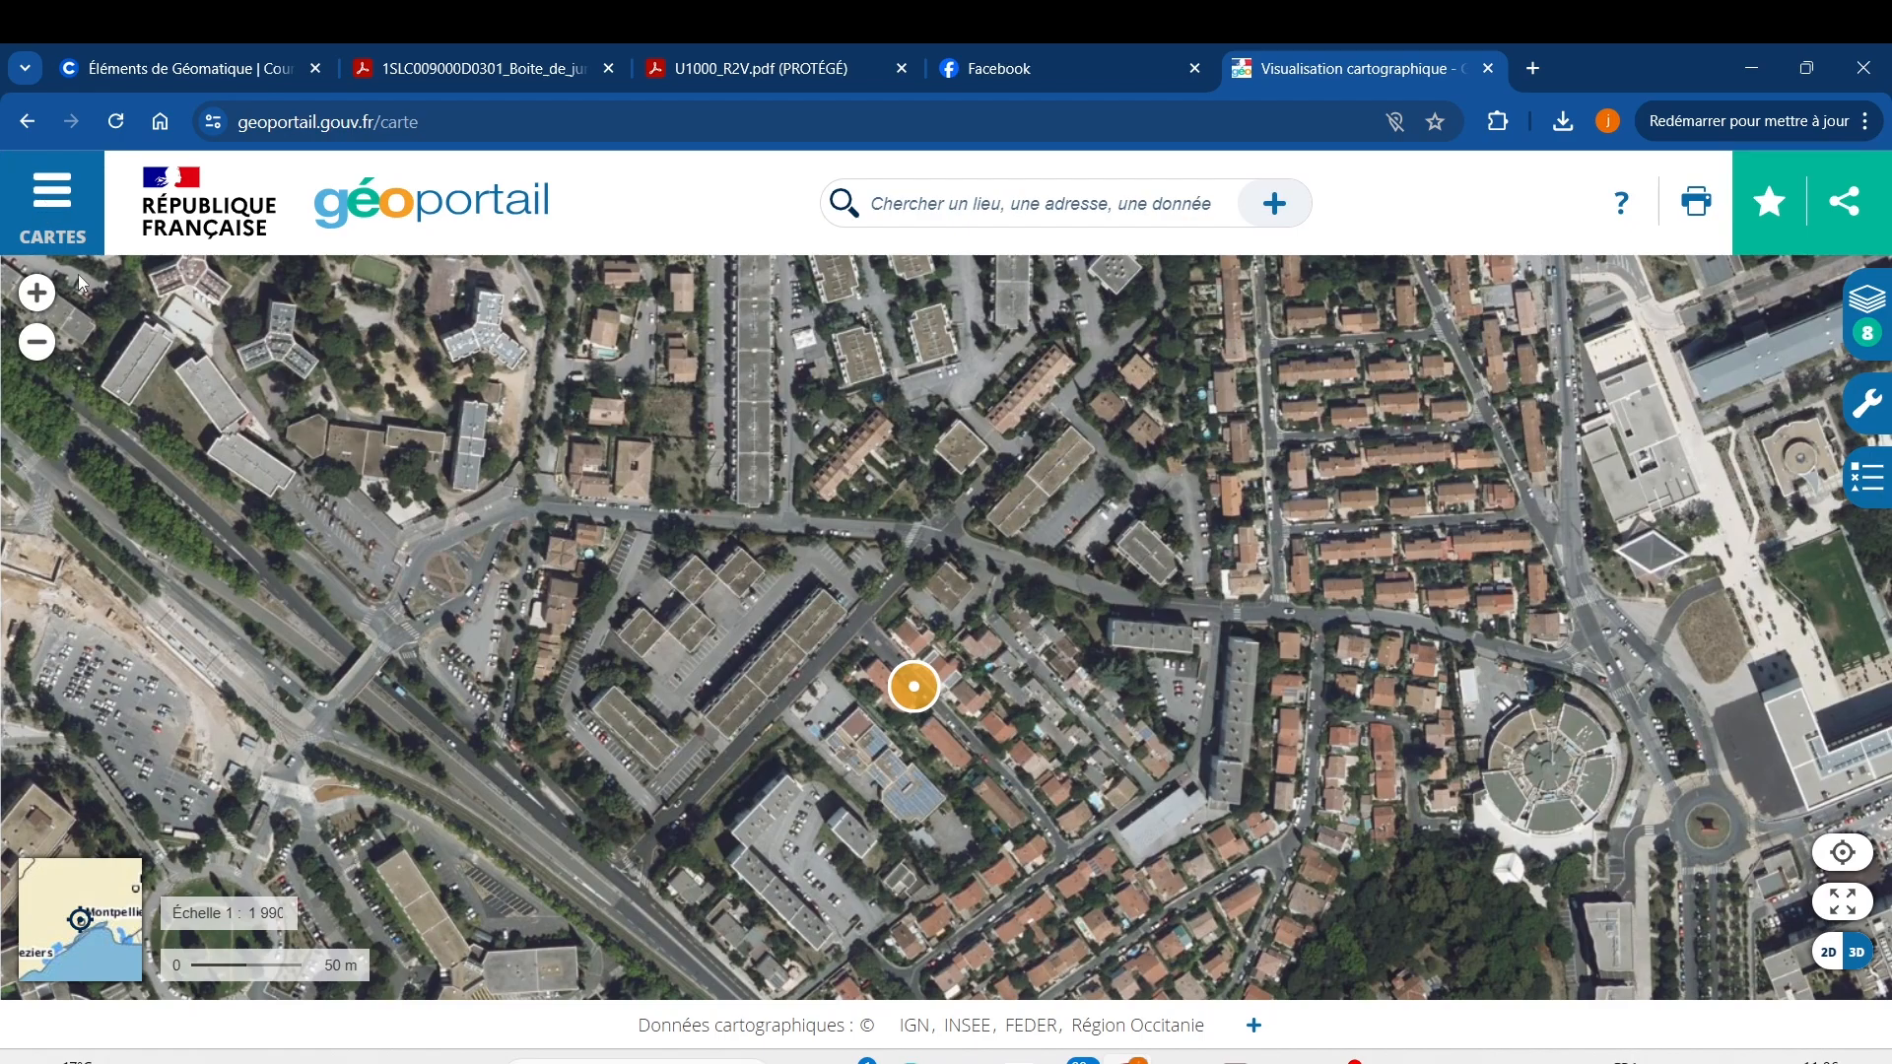
Reopen the CARTES panel and return to its main menu showing Fonds de carte.
{"action": "left_click", "coordinate": [56, 214]}
{"action": "scroll", "coordinate": [124, 399], "scroll_direction": "up", "scroll_amount": 10}
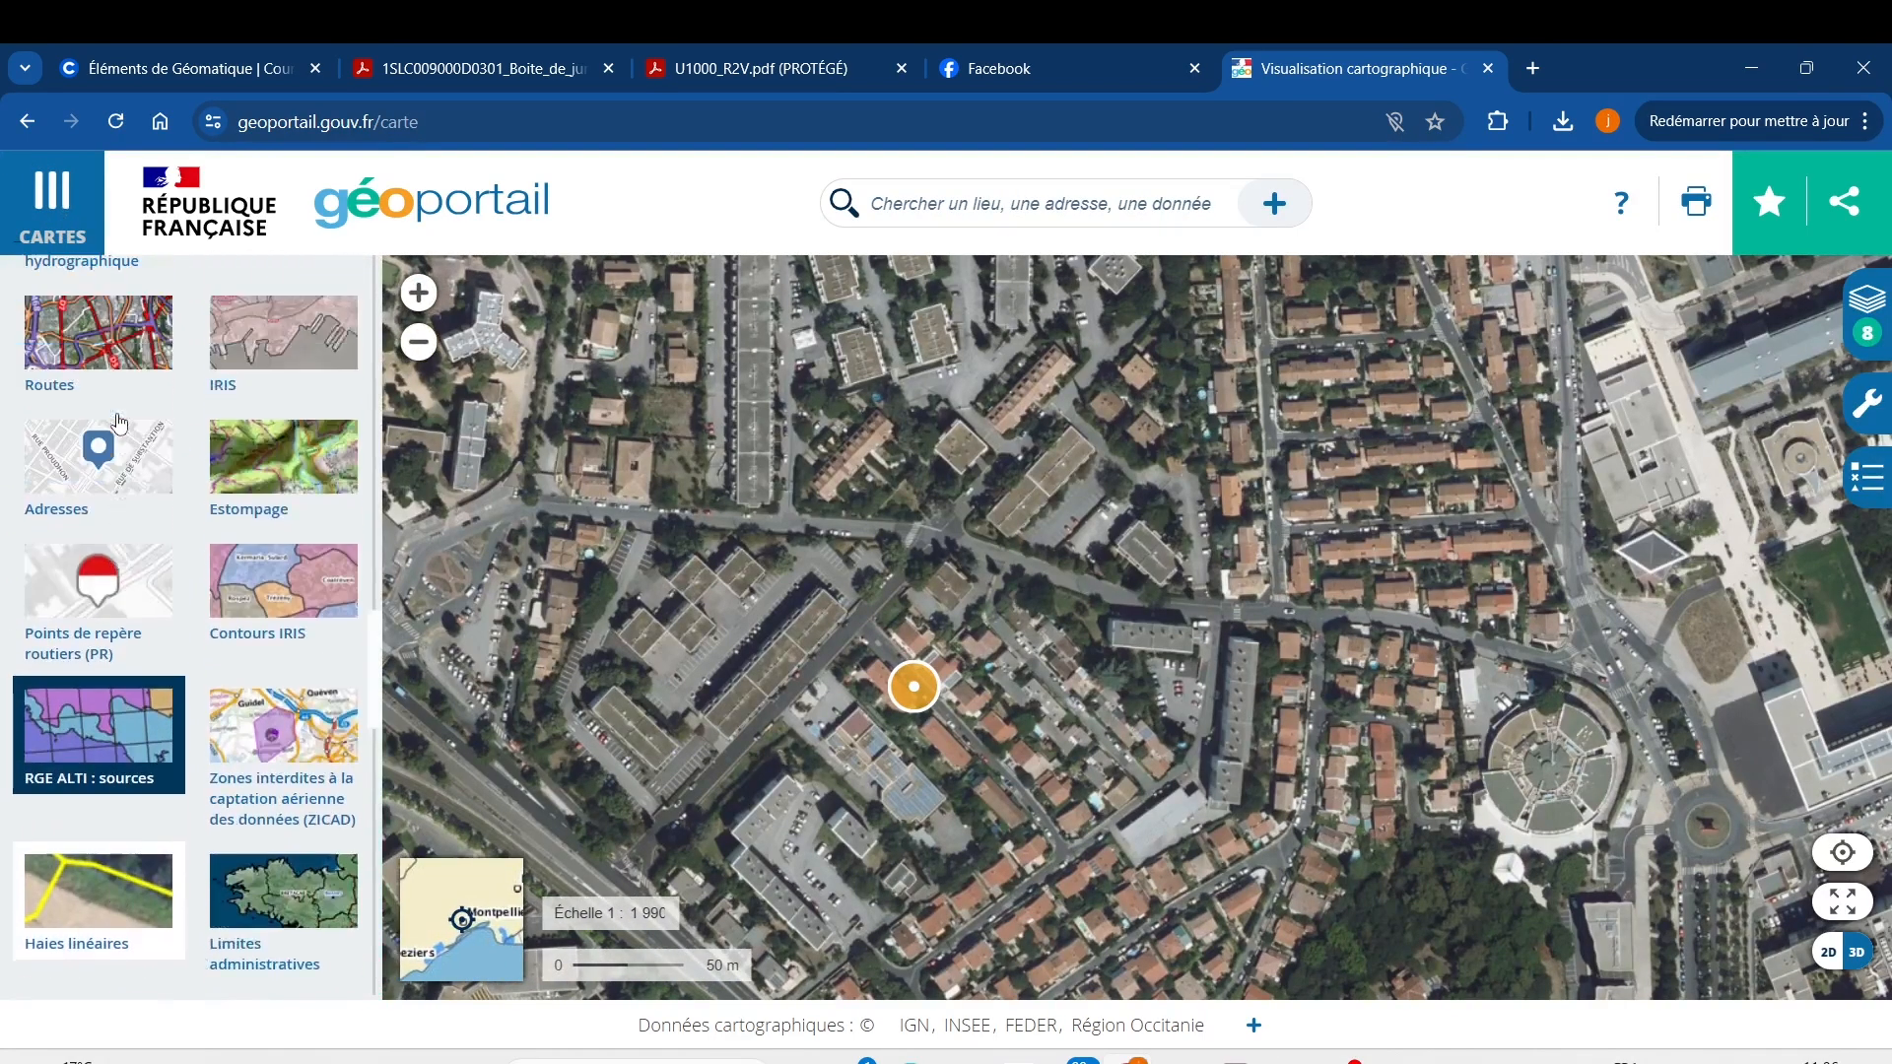
{"action": "left_click", "coordinate": [27, 293]}
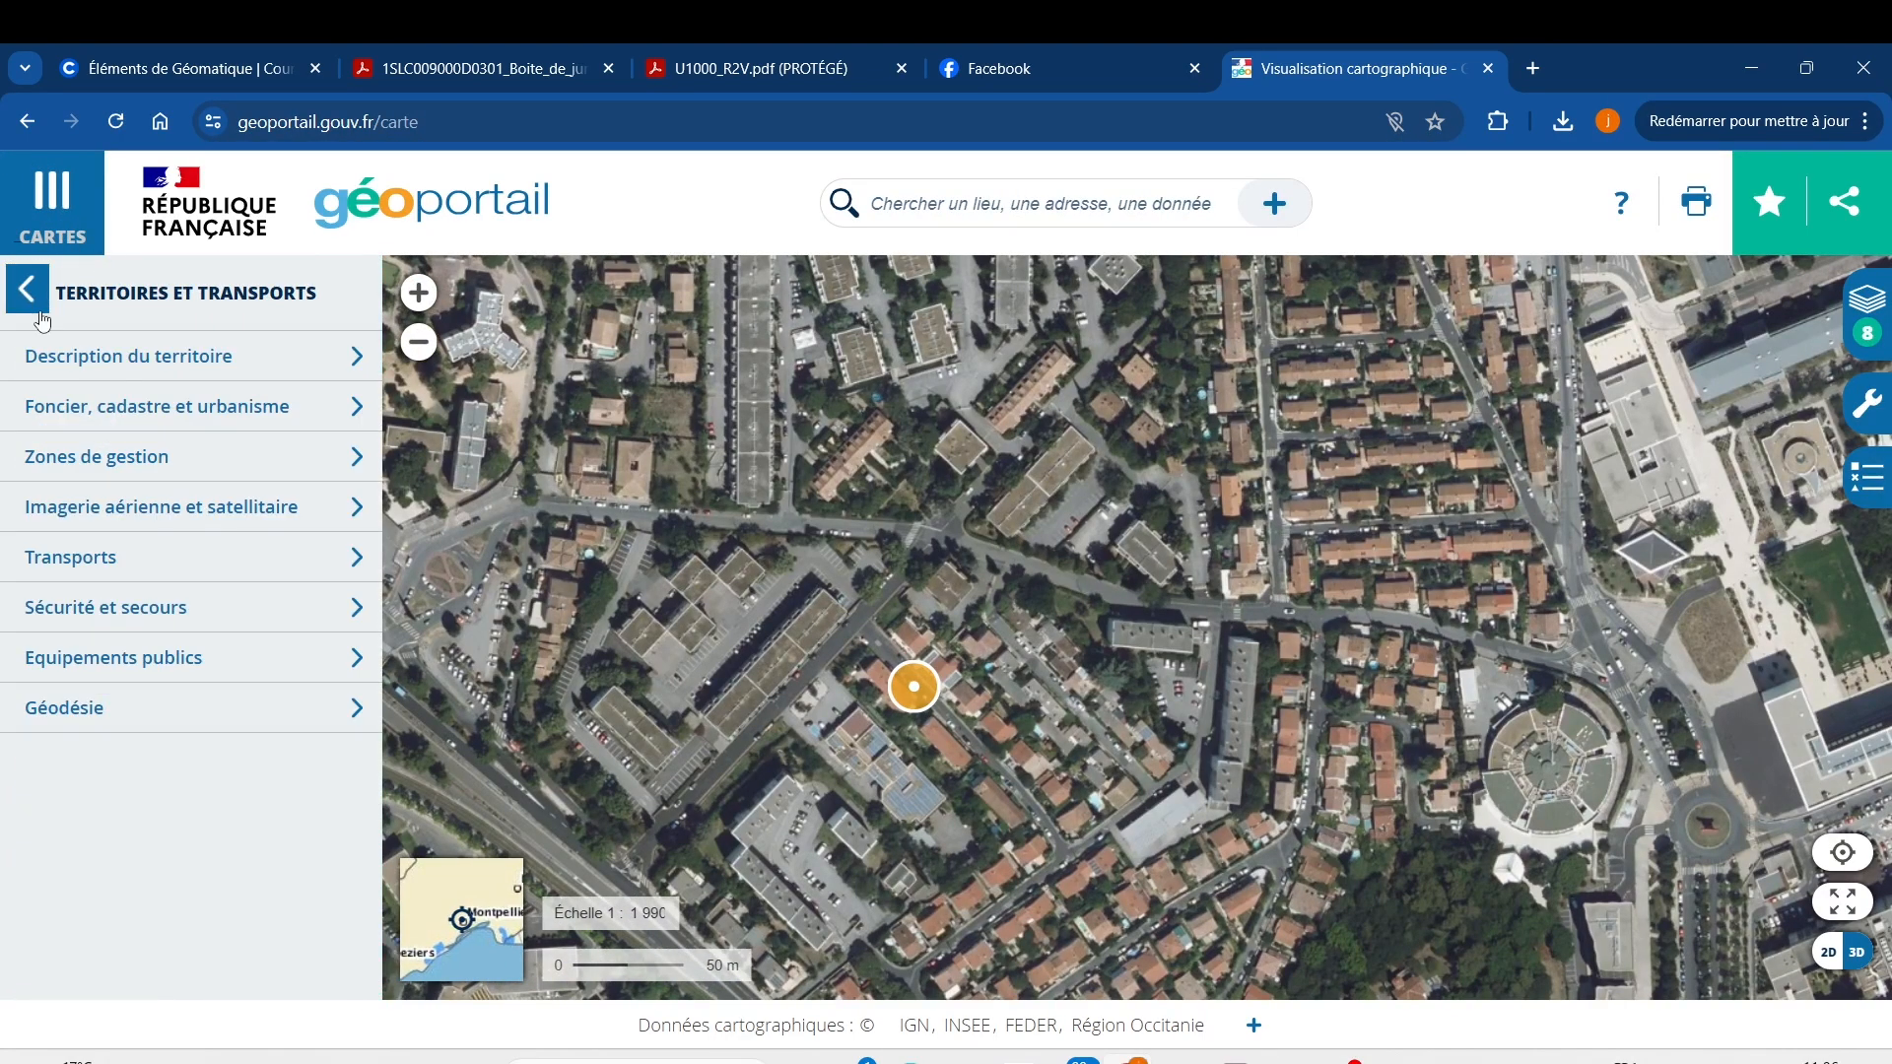
{"action": "left_click", "coordinate": [35, 300]}
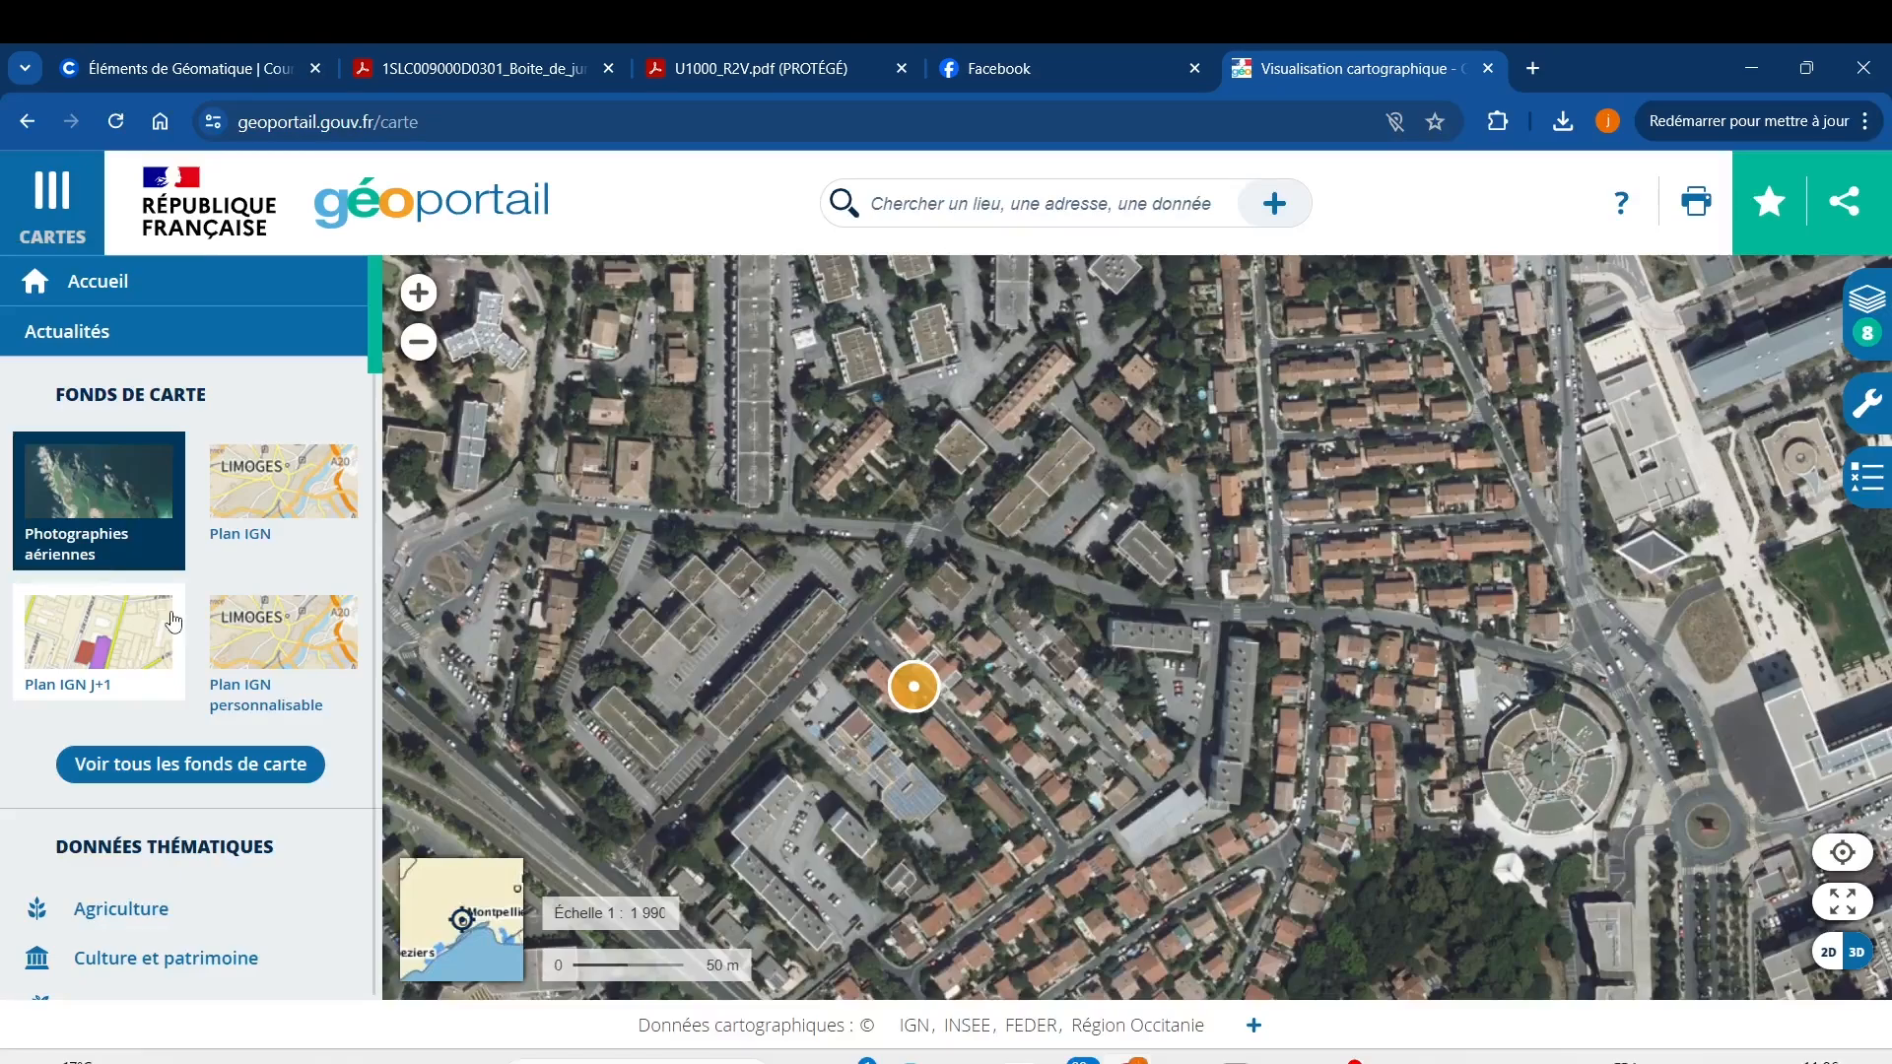
Overlay the Parcelles cadastrales layer from the full base-map list.
{"action": "left_click", "coordinate": [191, 766]}
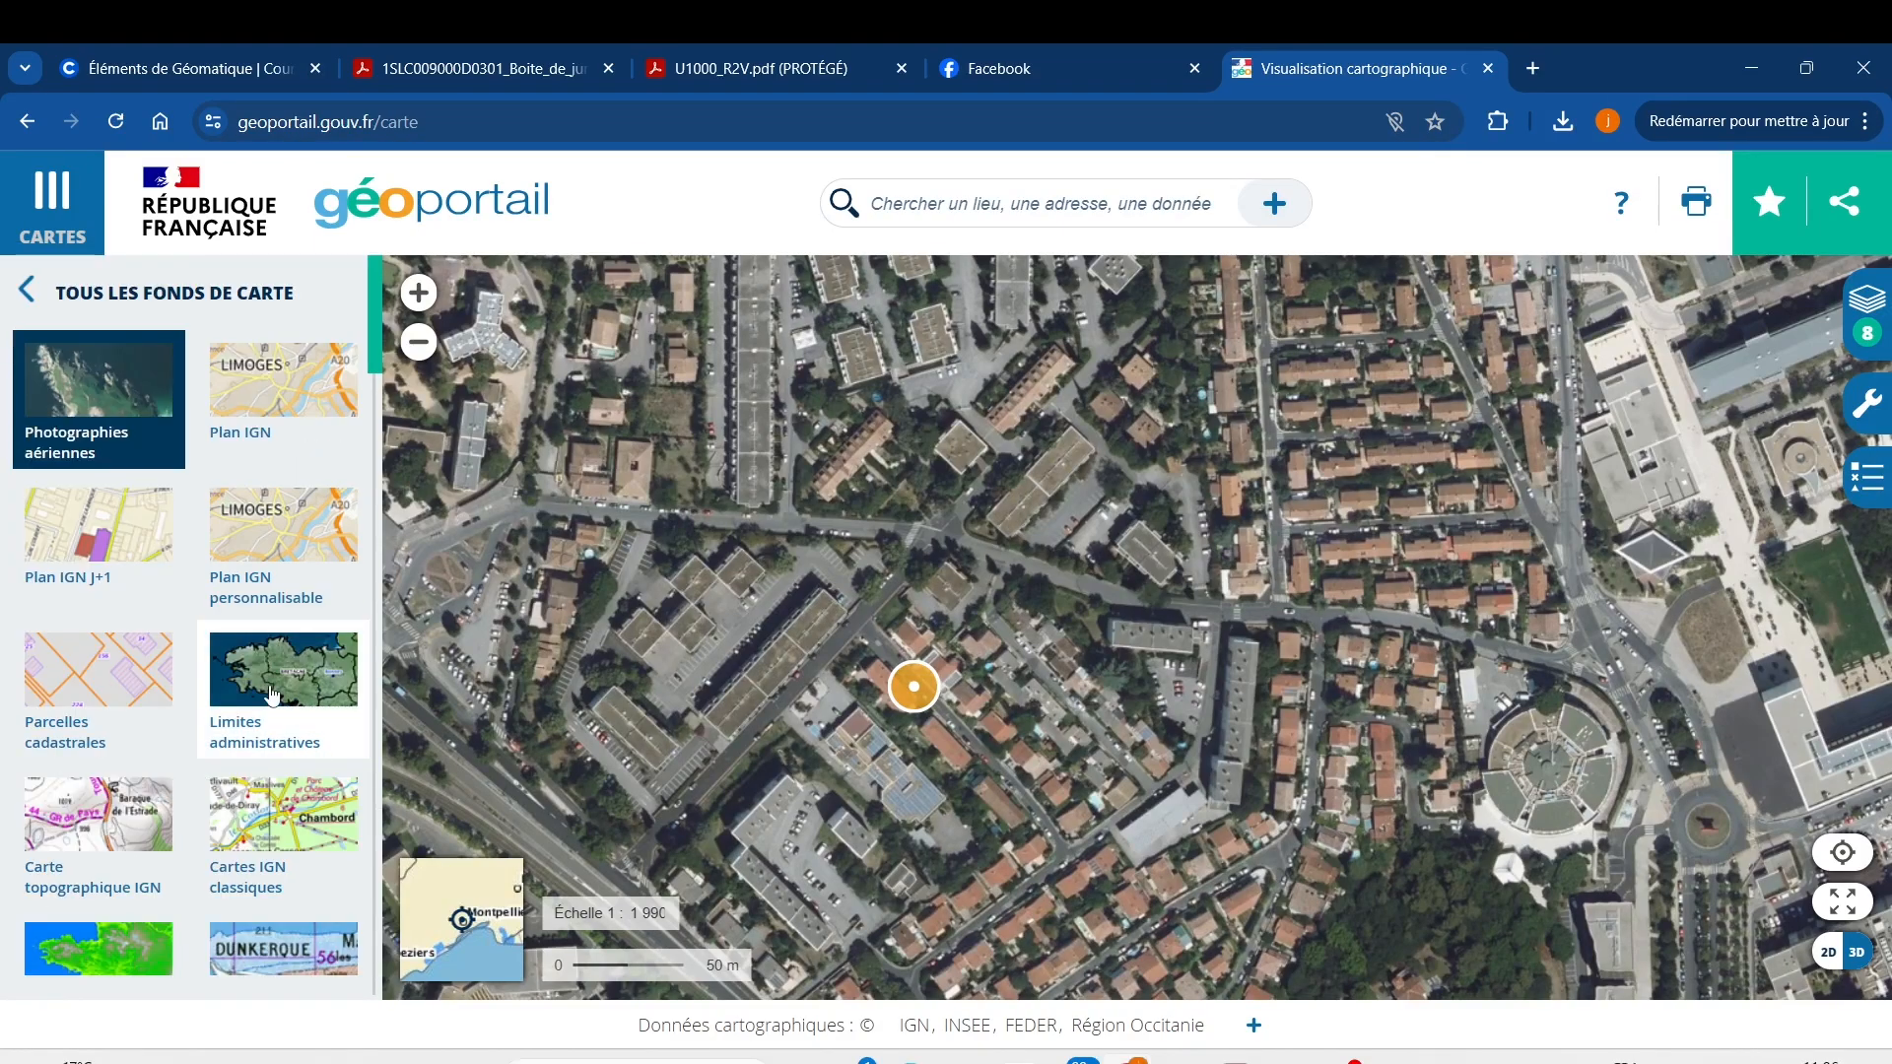
{"action": "left_click", "coordinate": [115, 686]}
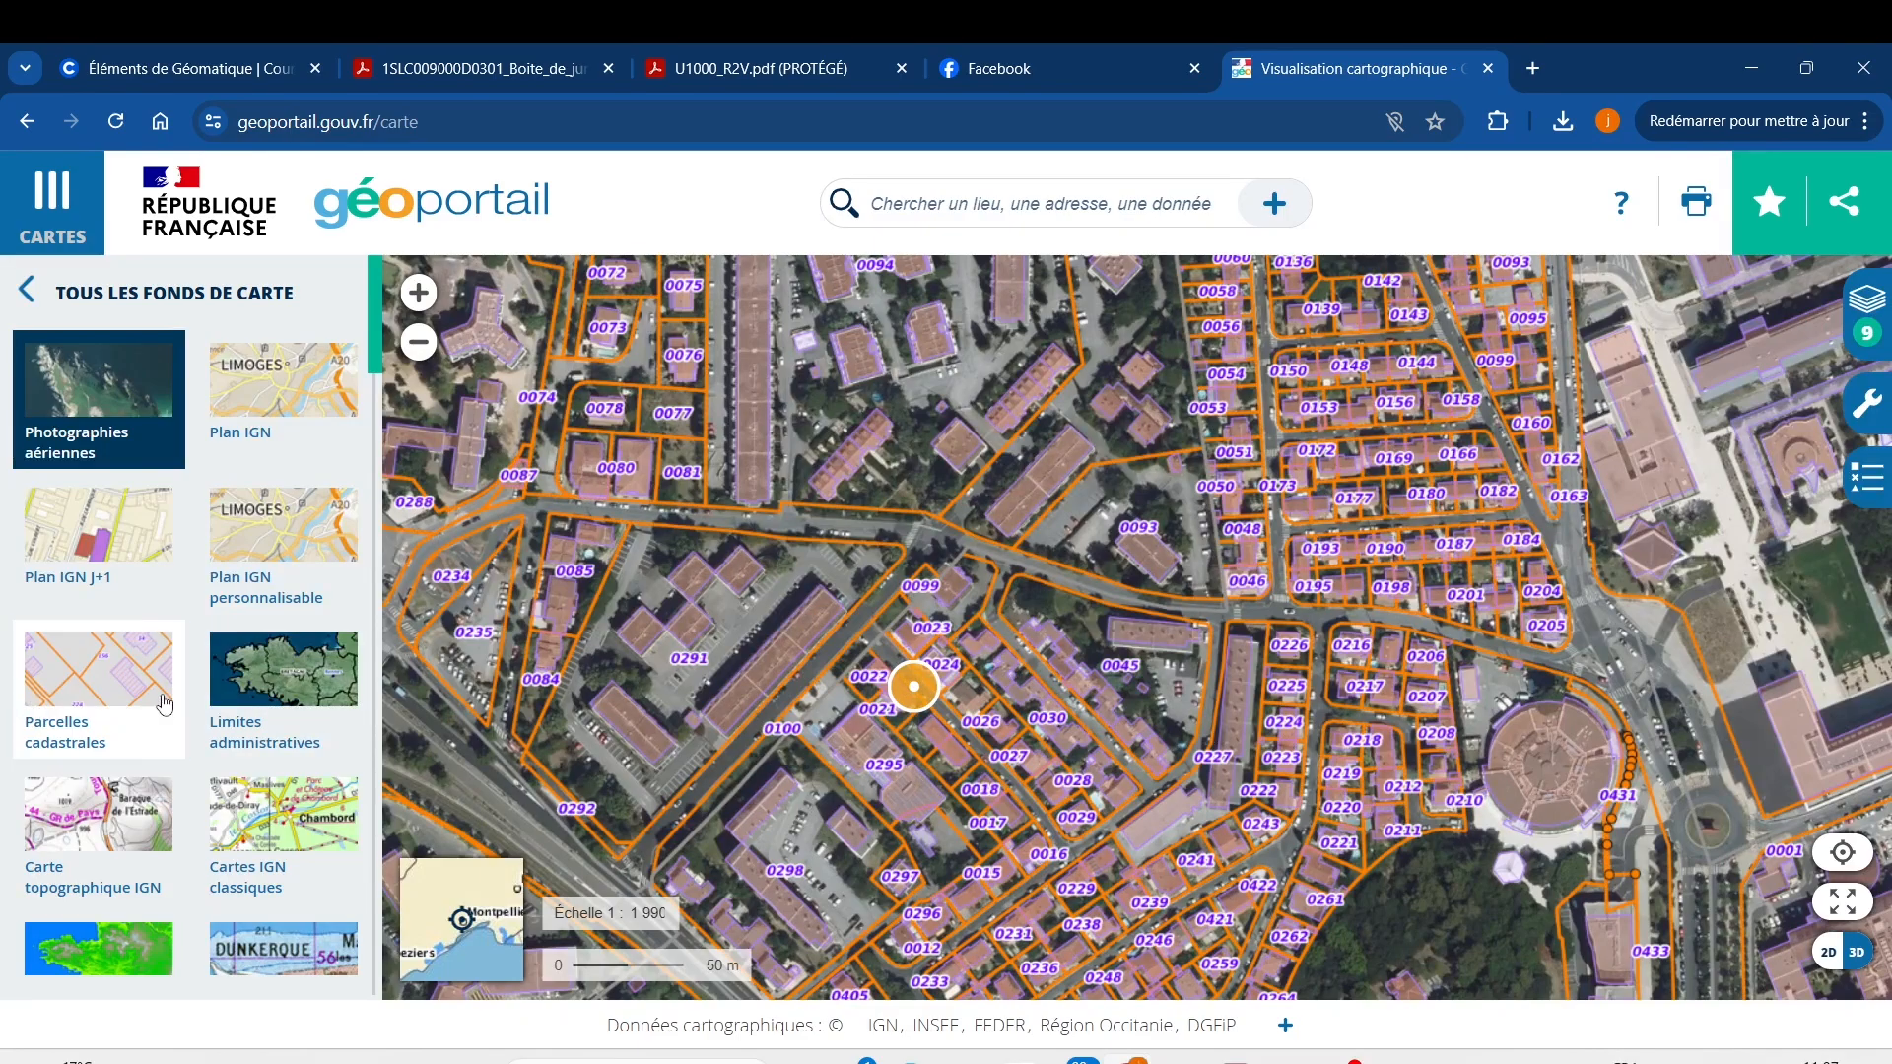
{"action": "scroll", "coordinate": [932, 705], "scroll_direction": "up", "scroll_amount": 3}
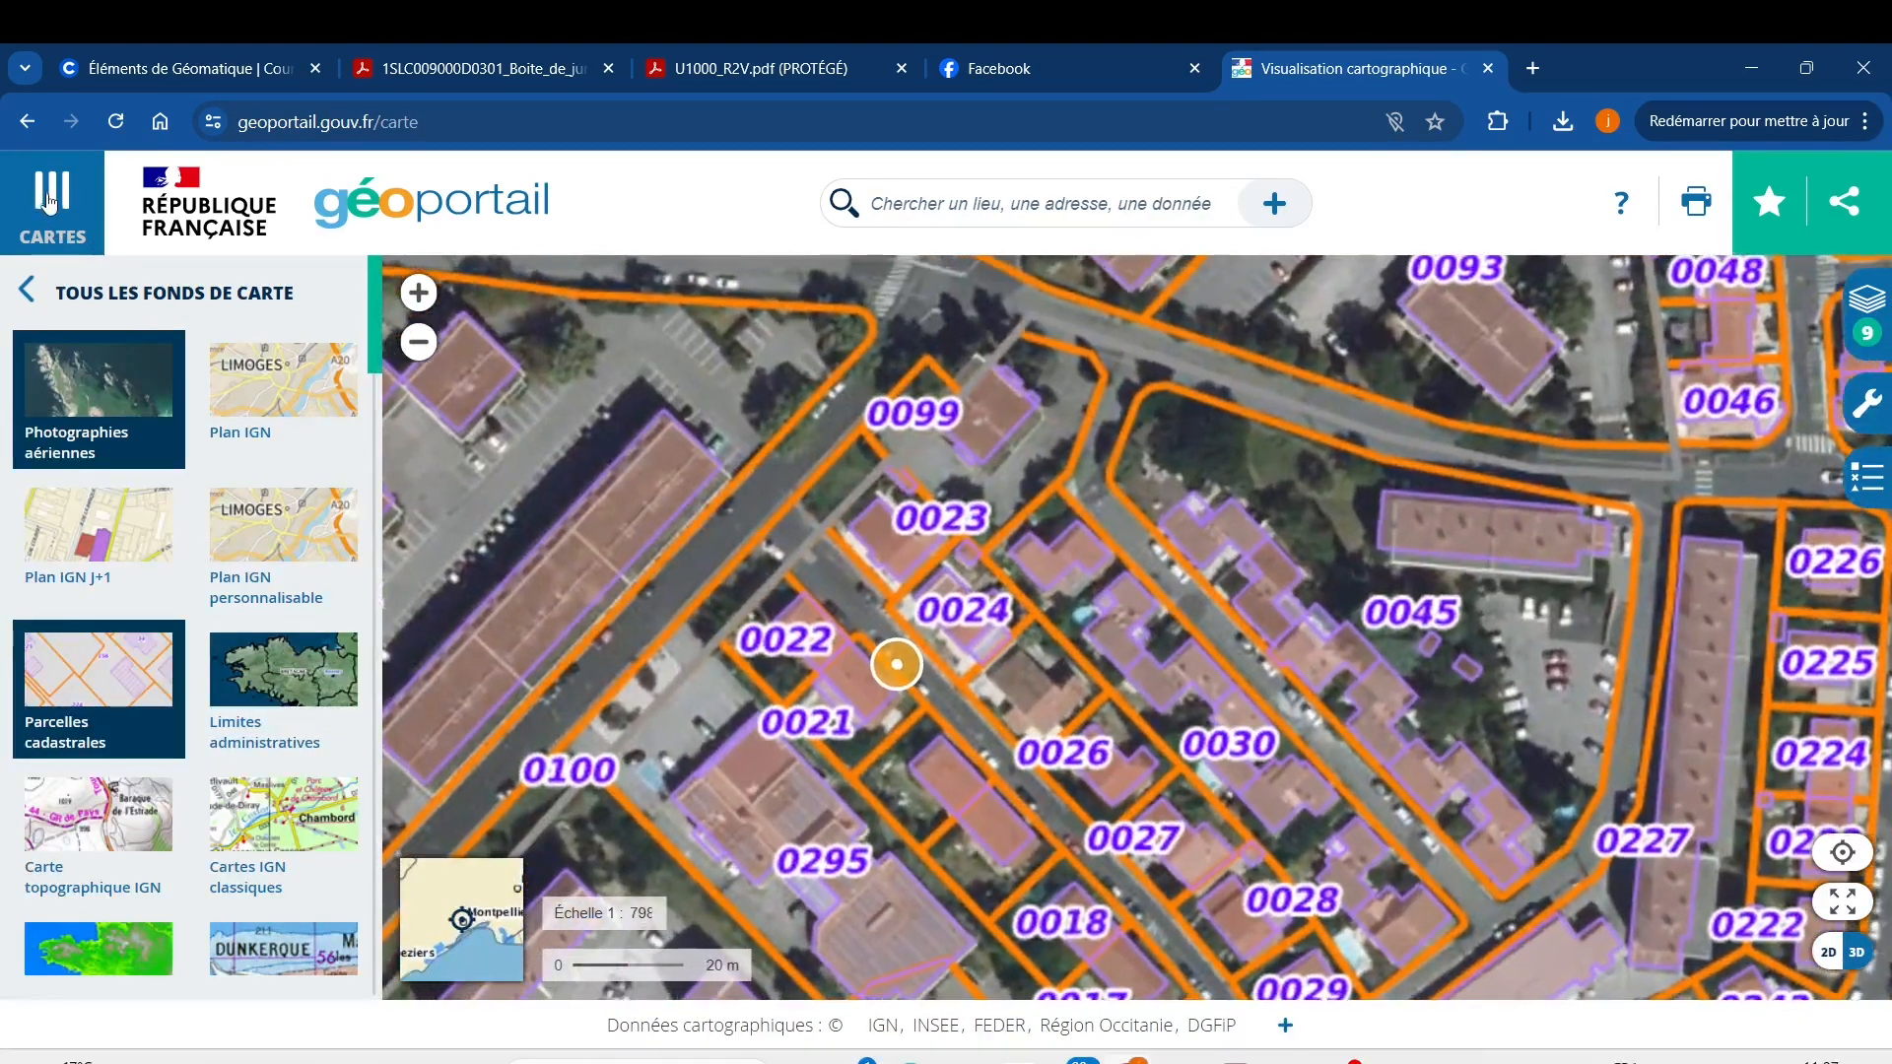
Close the maps panel and zoom in on parcels 0021 and 0022 at about 1:323.
{"action": "left_click", "coordinate": [47, 200]}
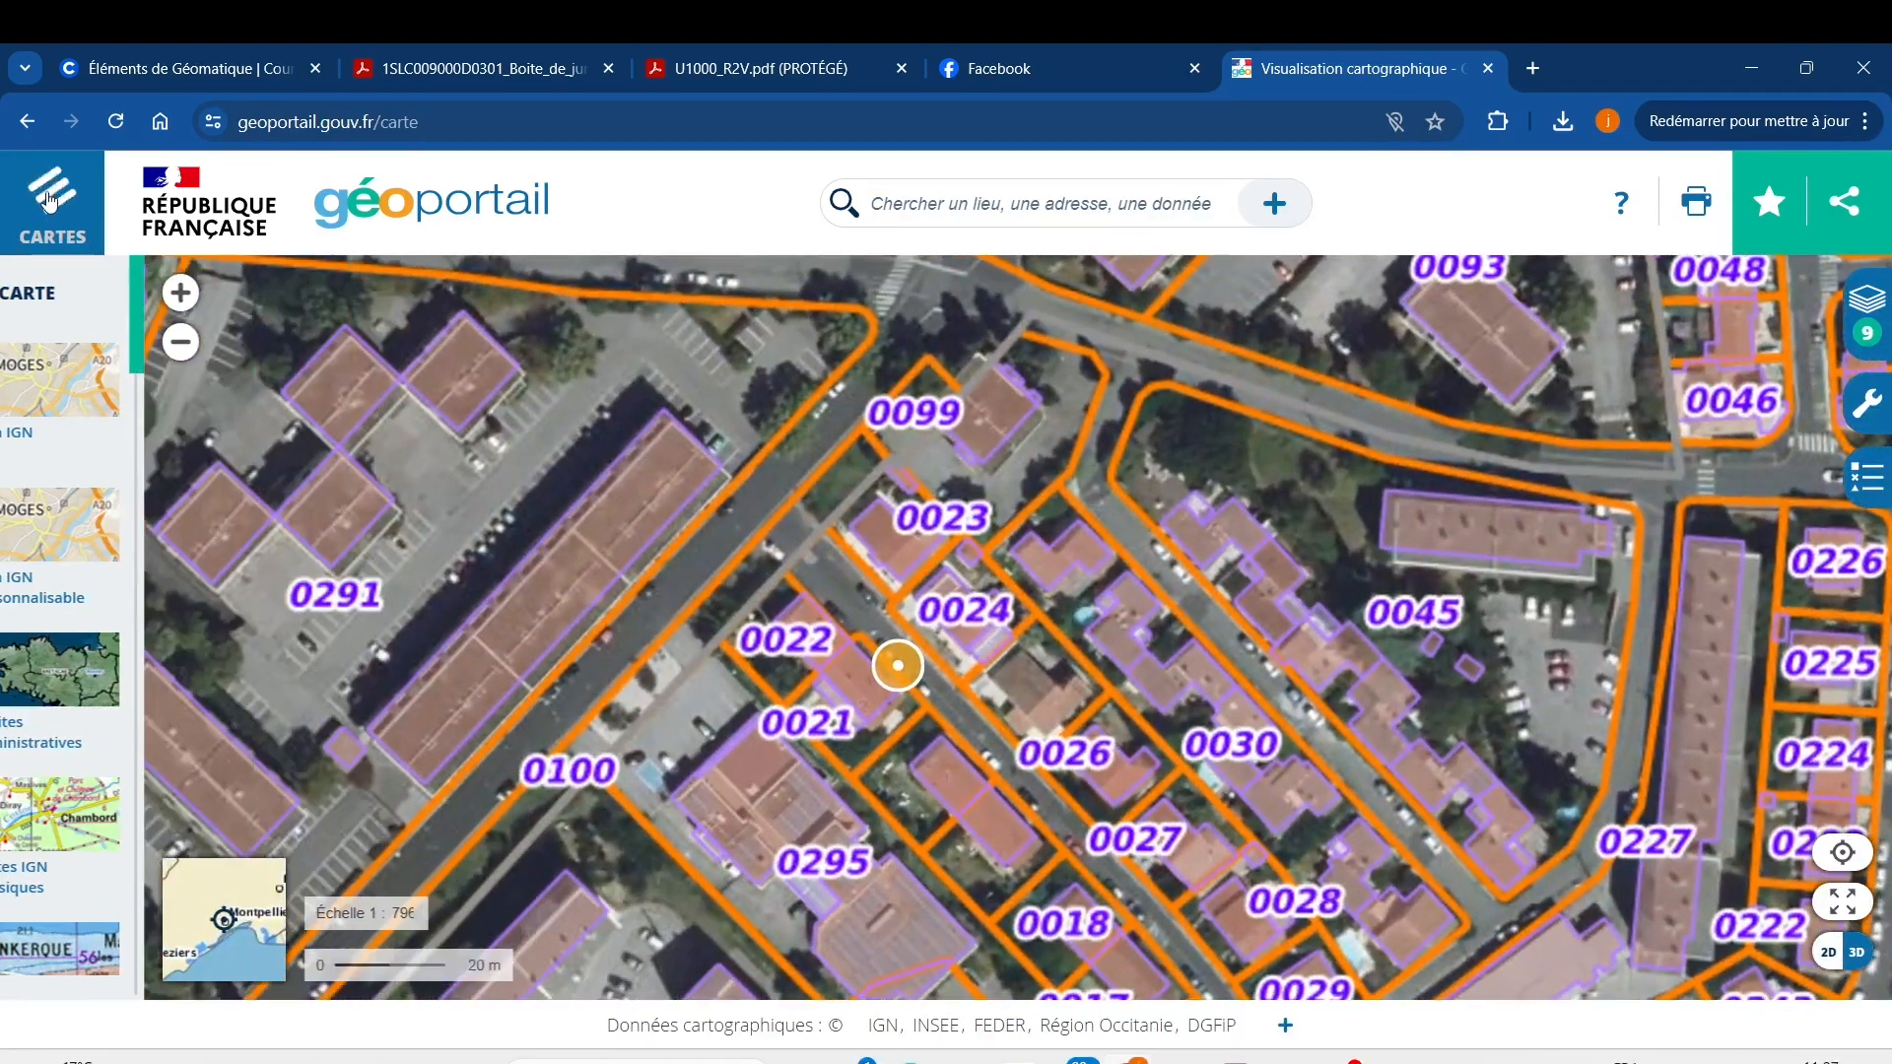
{"action": "scroll", "coordinate": [753, 716], "scroll_direction": "up", "scroll_amount": 3}
{"action": "left_click_drag", "start_coordinate": [754, 716], "coordinate": [1010, 702]}
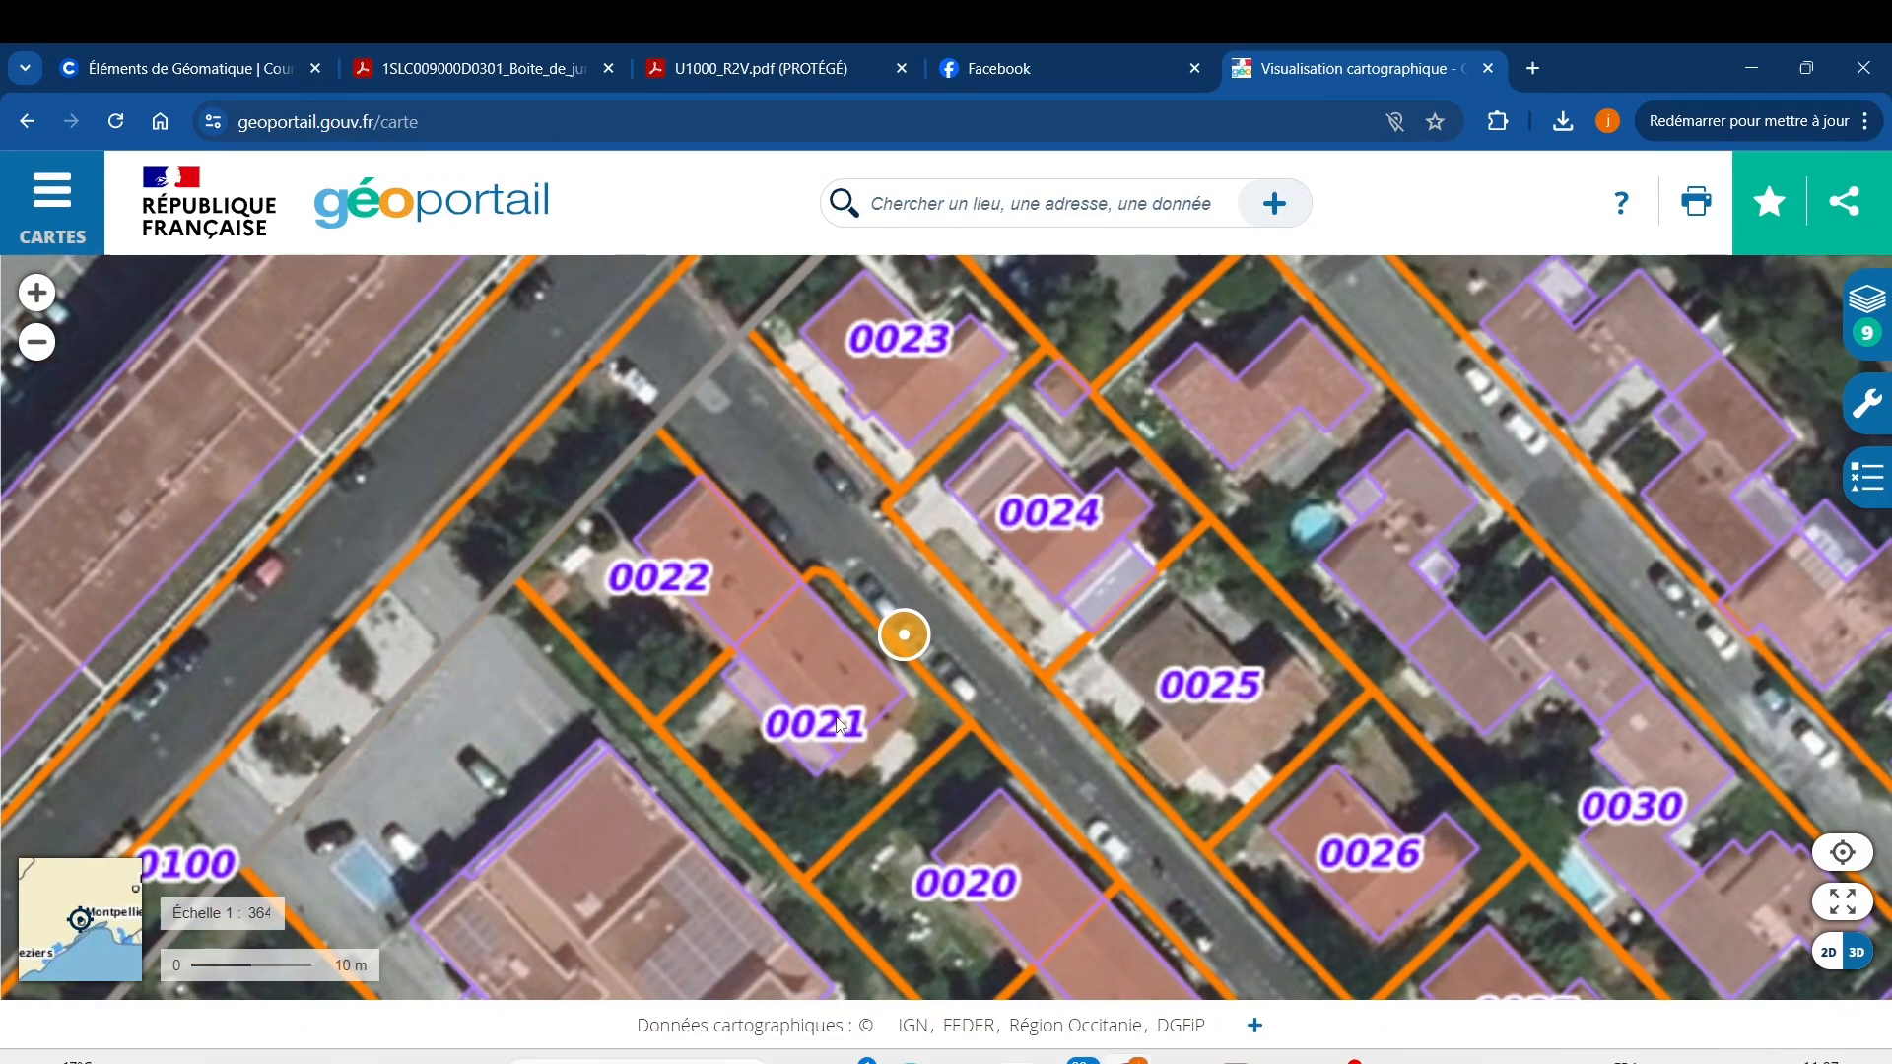
{"action": "scroll", "coordinate": [839, 726], "scroll_direction": "down", "scroll_amount": 2}
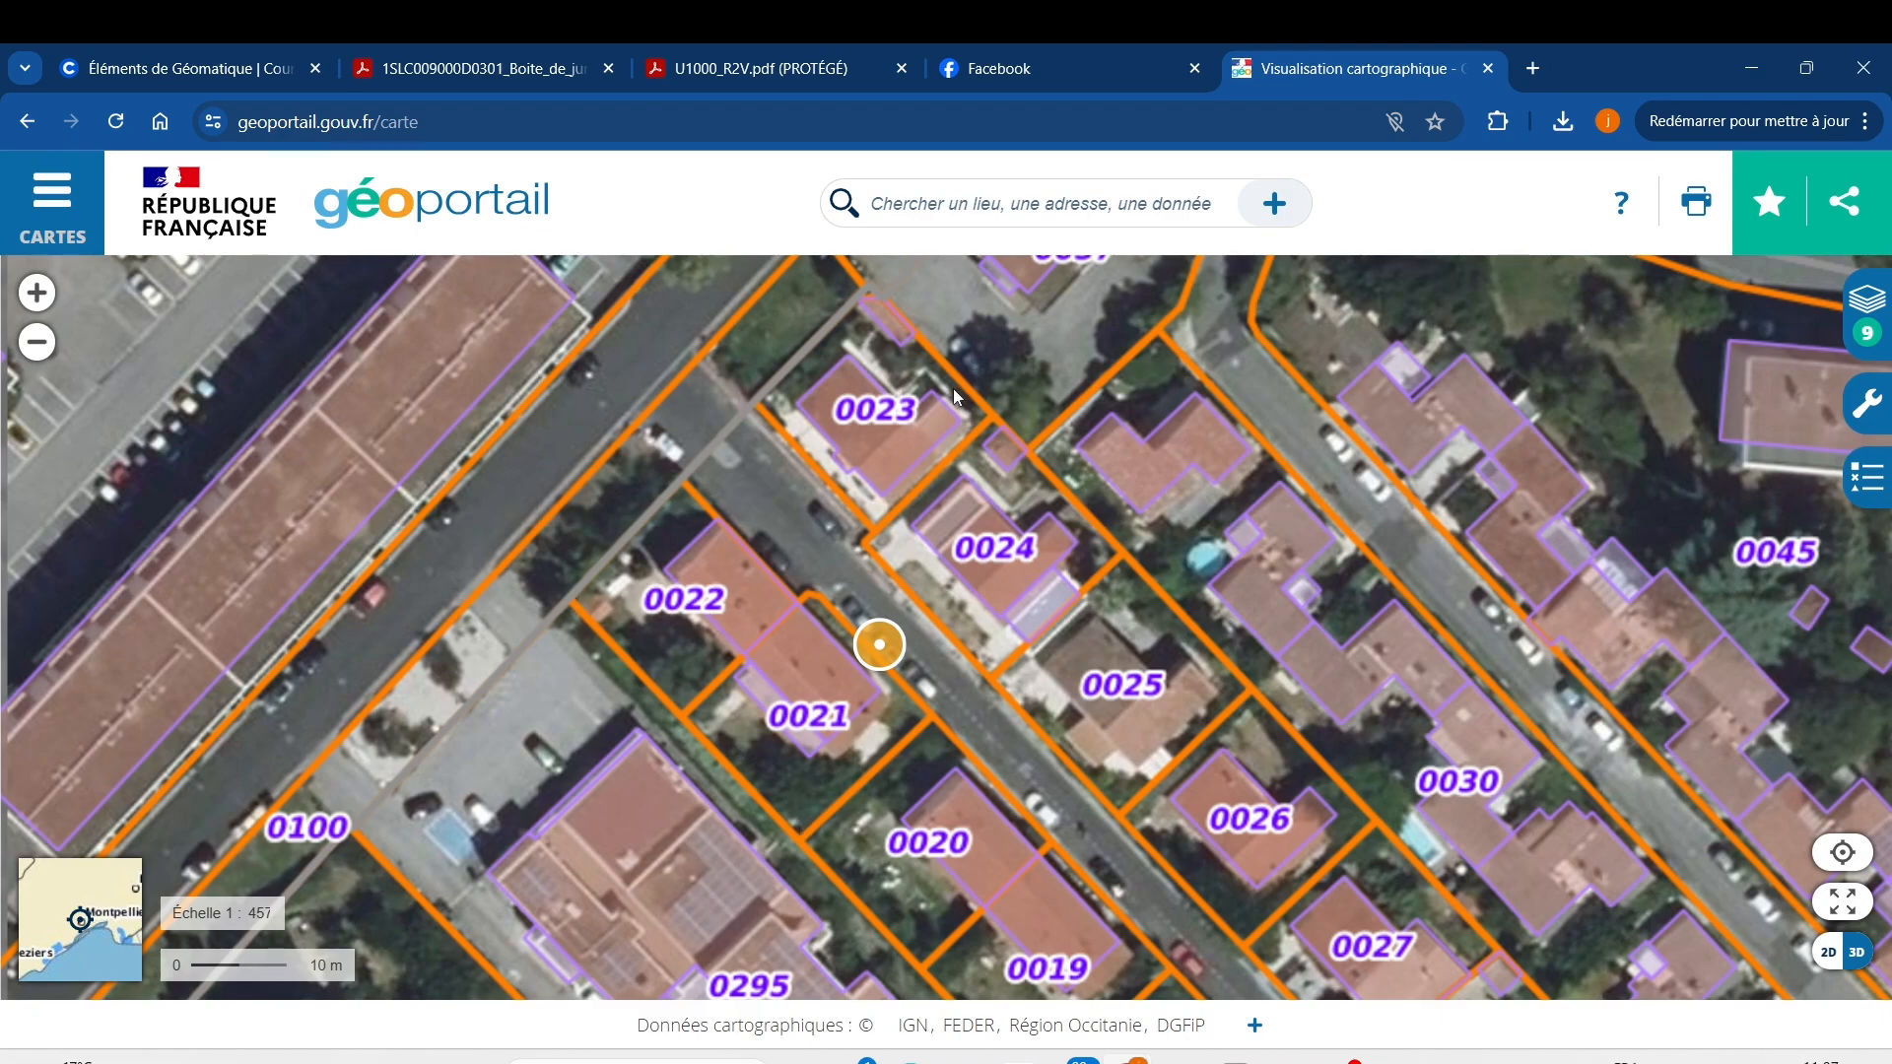
{"action": "scroll", "coordinate": [818, 629], "scroll_direction": "up", "scroll_amount": 2}
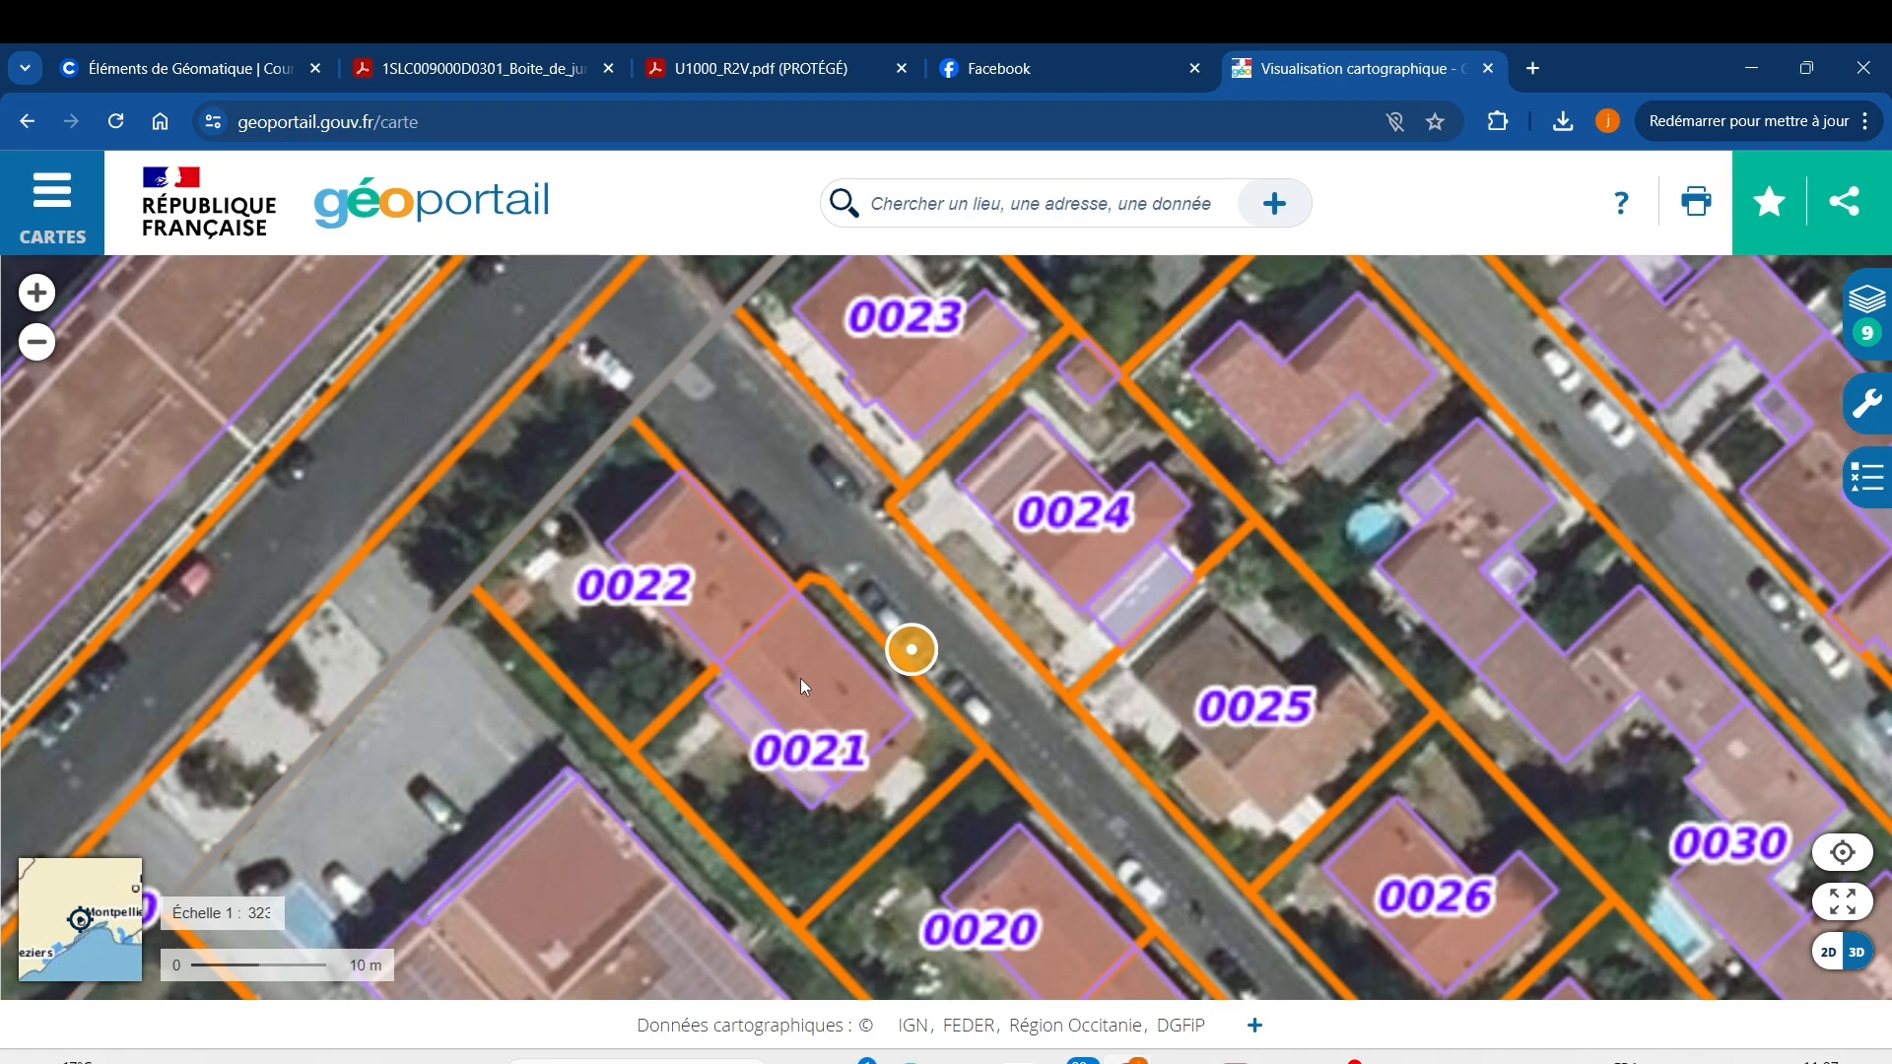
Check the Parcelles cadastrales layer in the Carte en cours list, then close the list.
{"action": "left_click", "coordinate": [1870, 301]}
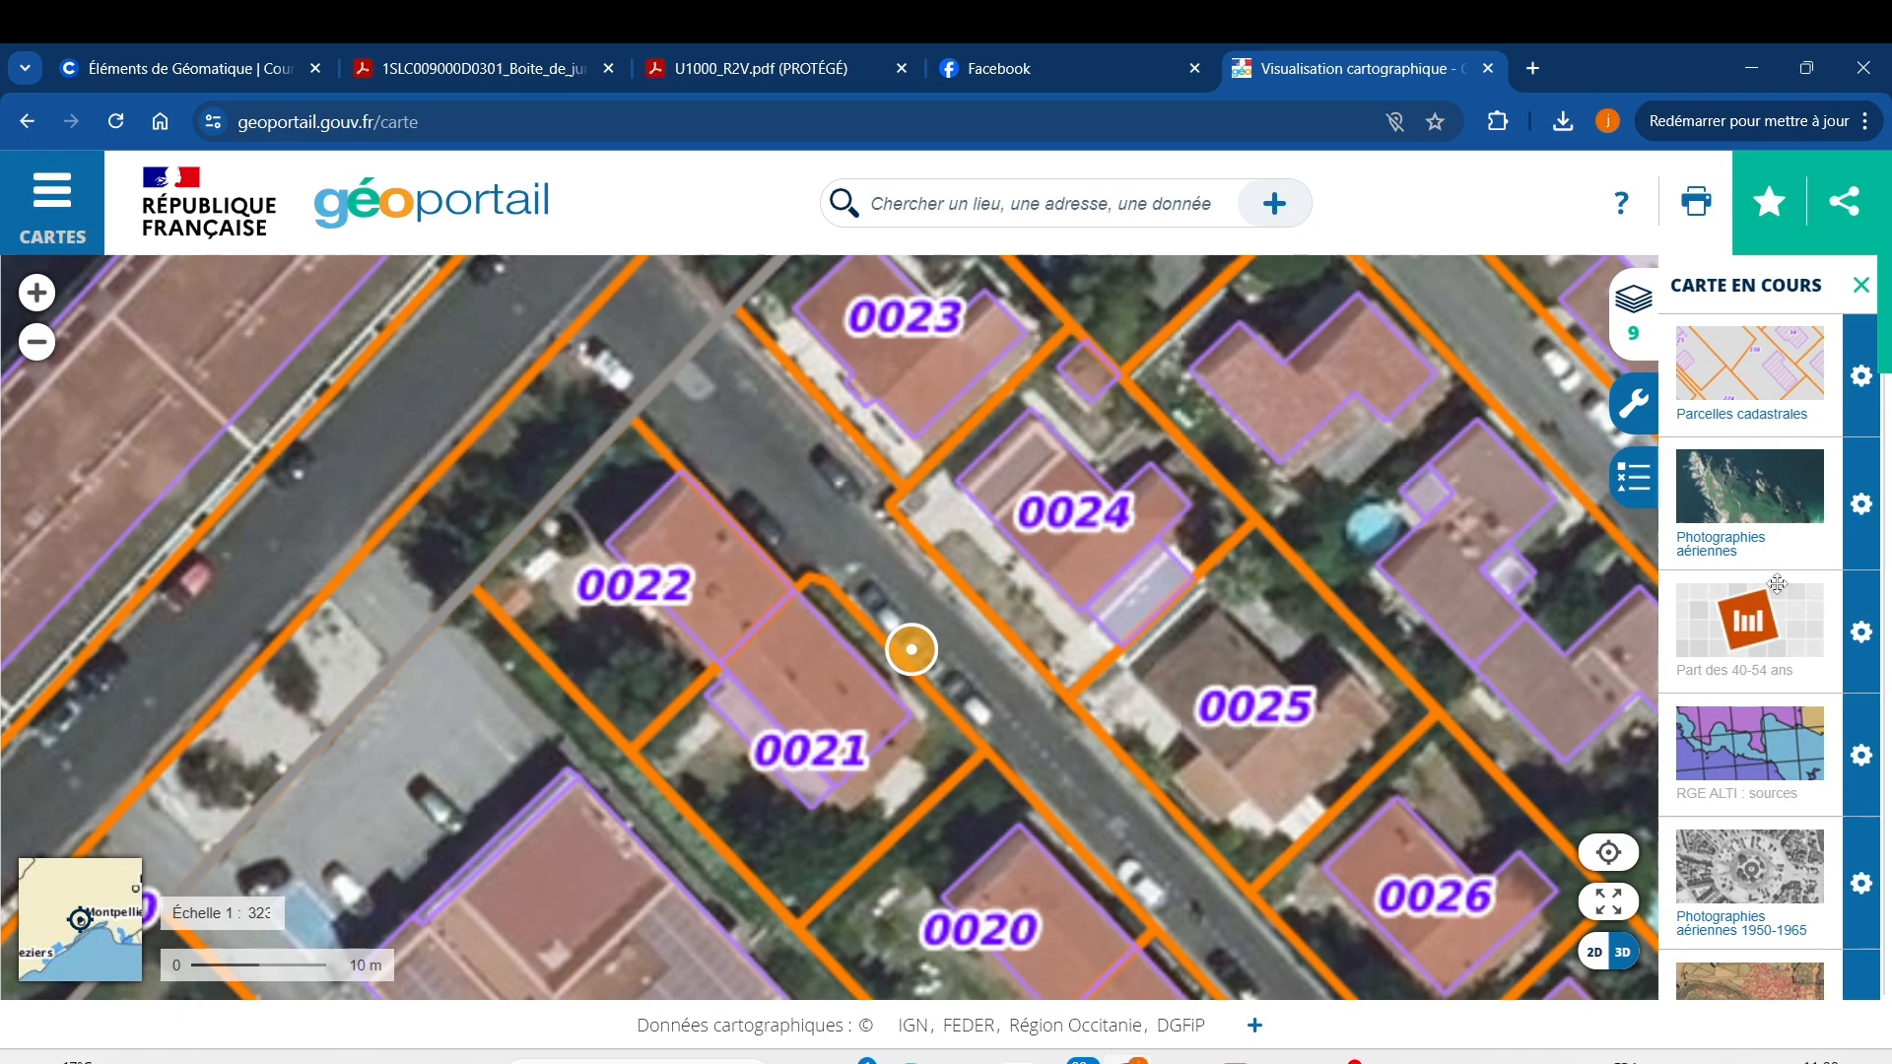
{"action": "left_click", "coordinate": [1862, 380]}
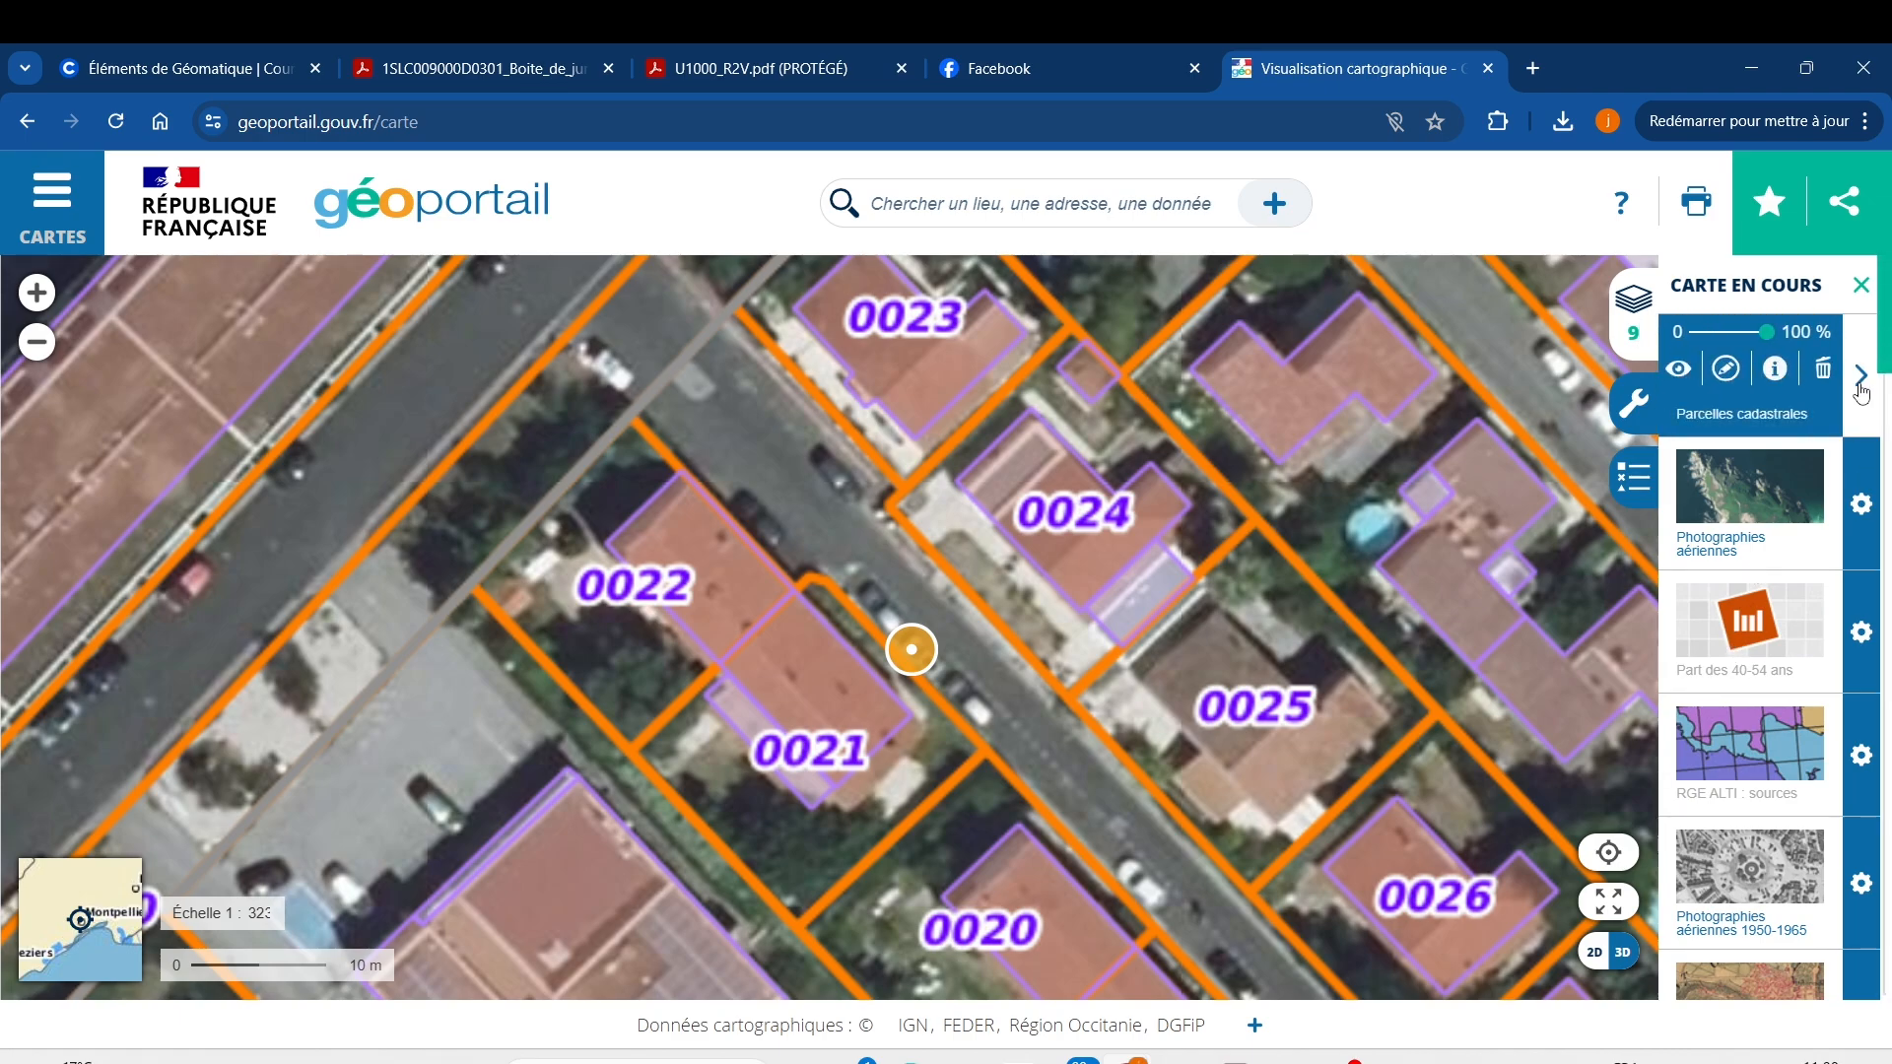
{"action": "left_click", "coordinate": [1861, 379]}
{"action": "scroll", "coordinate": [1767, 707], "scroll_direction": "down", "scroll_amount": 4}
{"action": "scroll", "coordinate": [1767, 708], "scroll_direction": "up", "scroll_amount": 4}
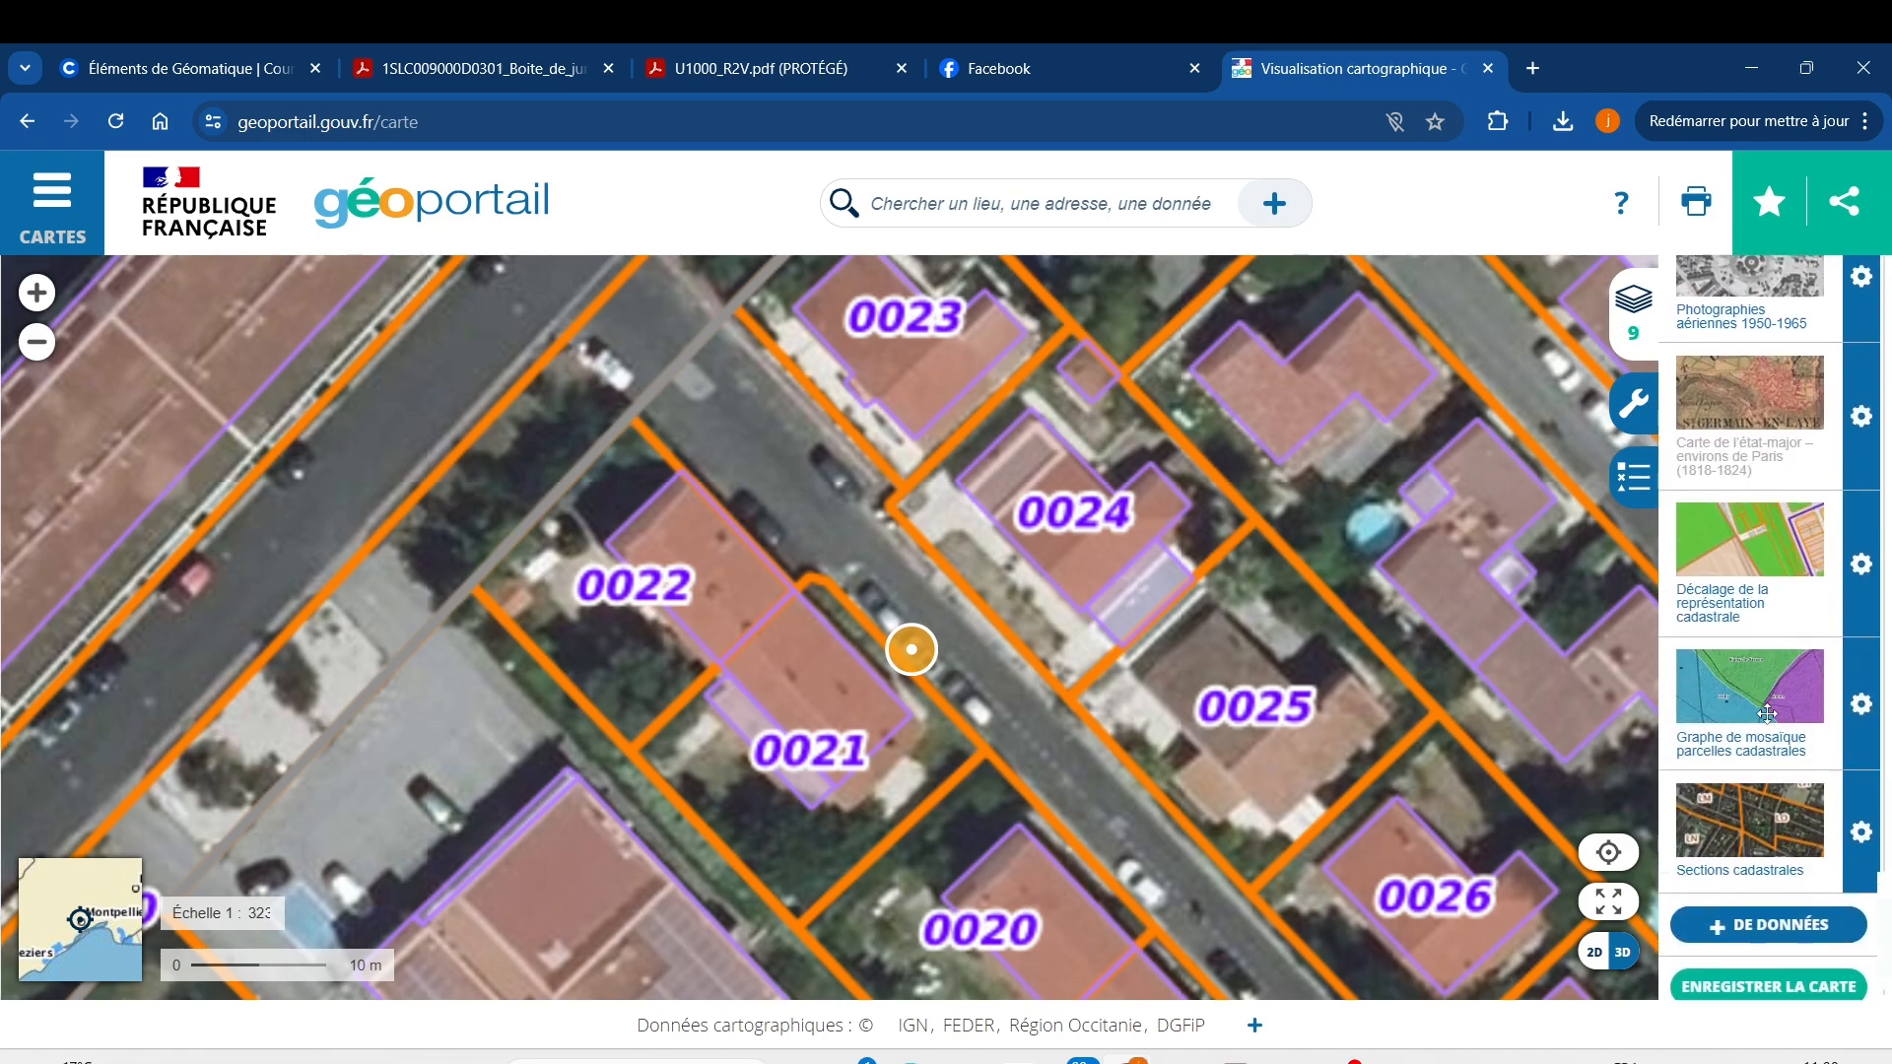
{"action": "left_click", "coordinate": [1628, 314]}
Start a polygon sketch with the Annoter la carte tool.
{"action": "left_click", "coordinate": [1859, 404]}
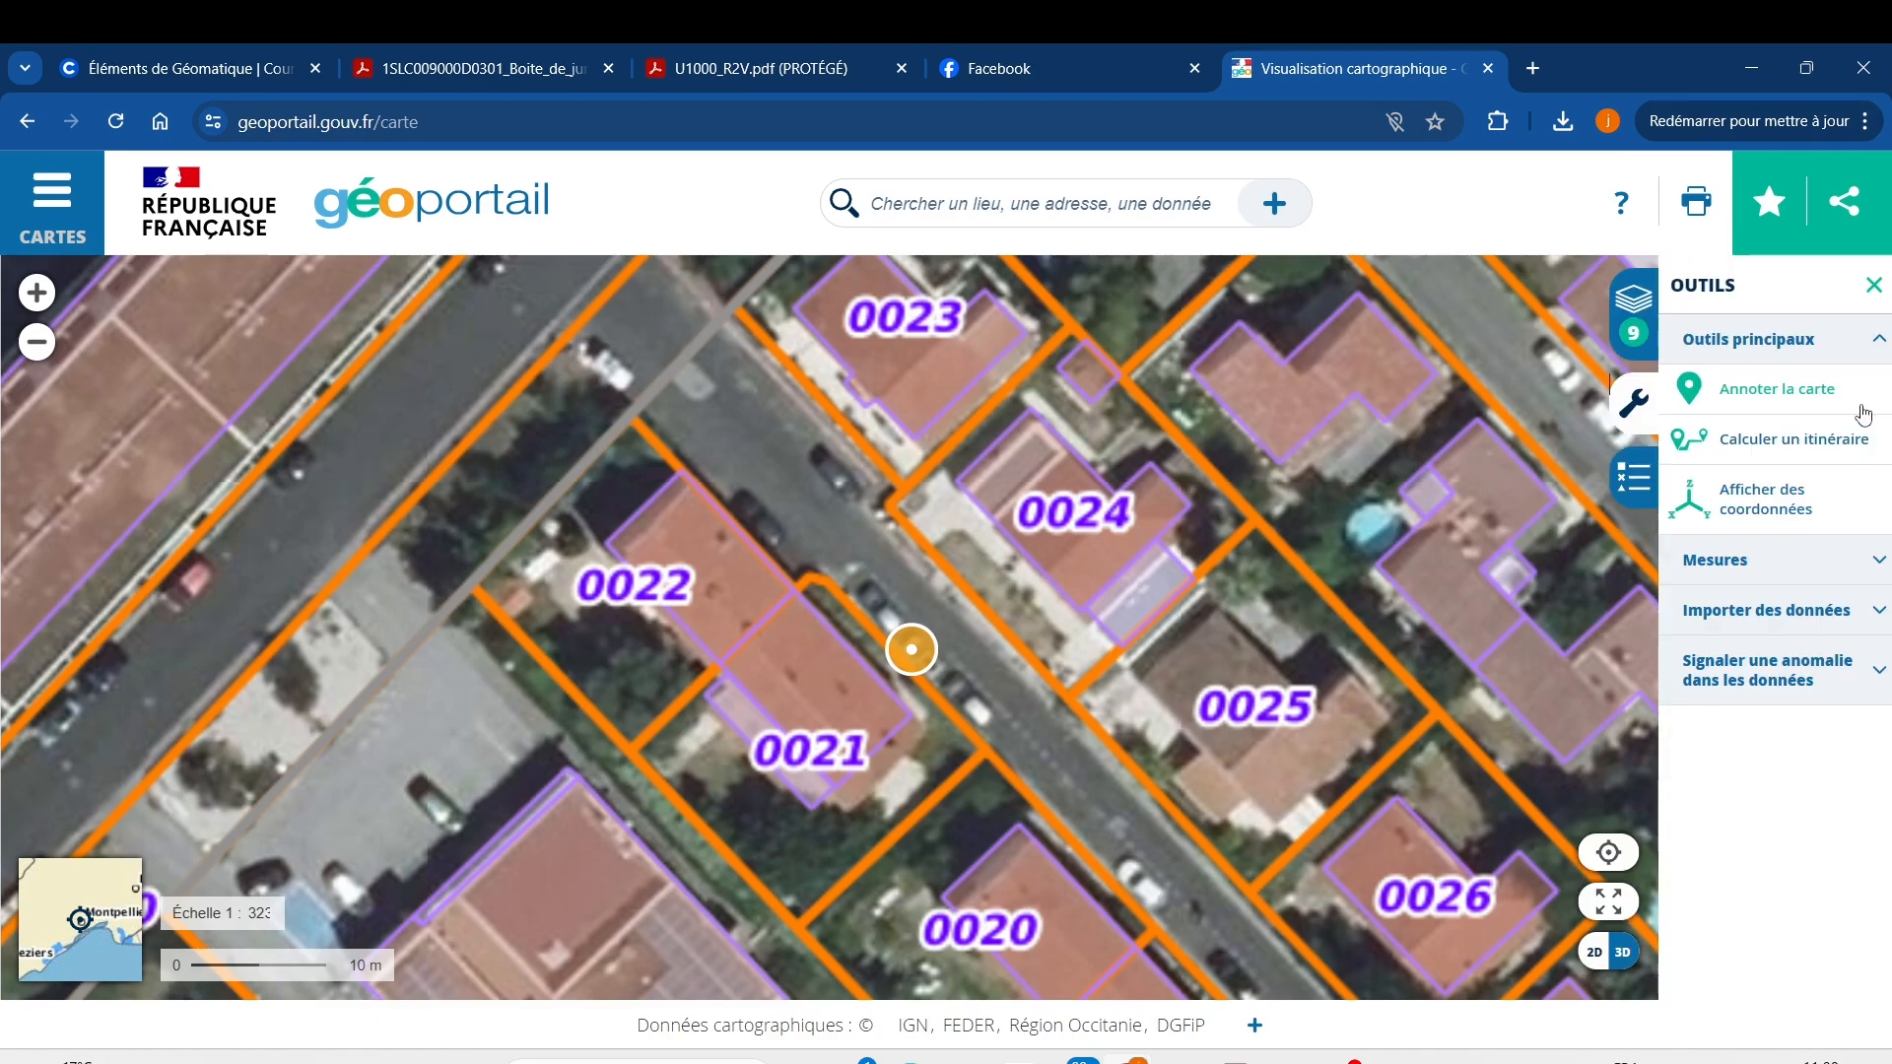
{"action": "left_click", "coordinate": [1778, 392]}
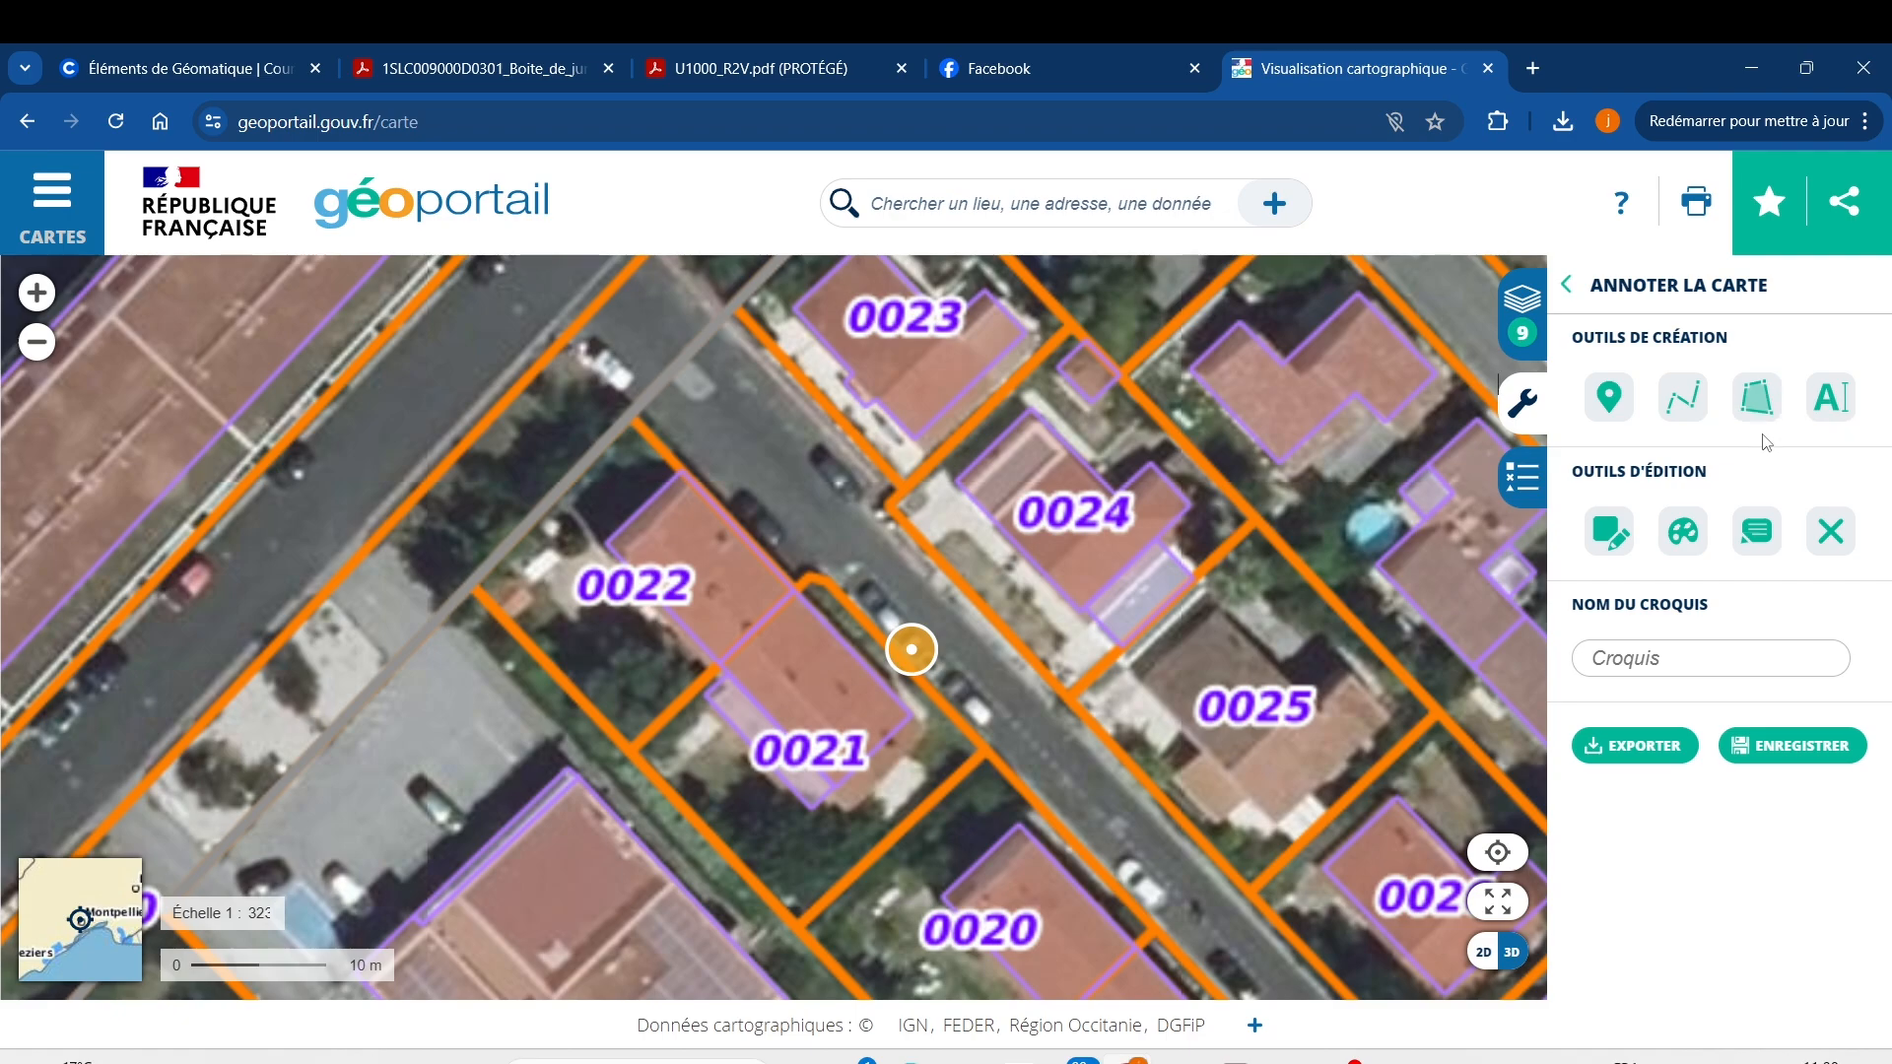
{"action": "left_click", "coordinate": [1758, 399]}
Place six polygon corners around the combined outline of parcels 0021 and 0022.
{"action": "left_click", "coordinate": [628, 414]}
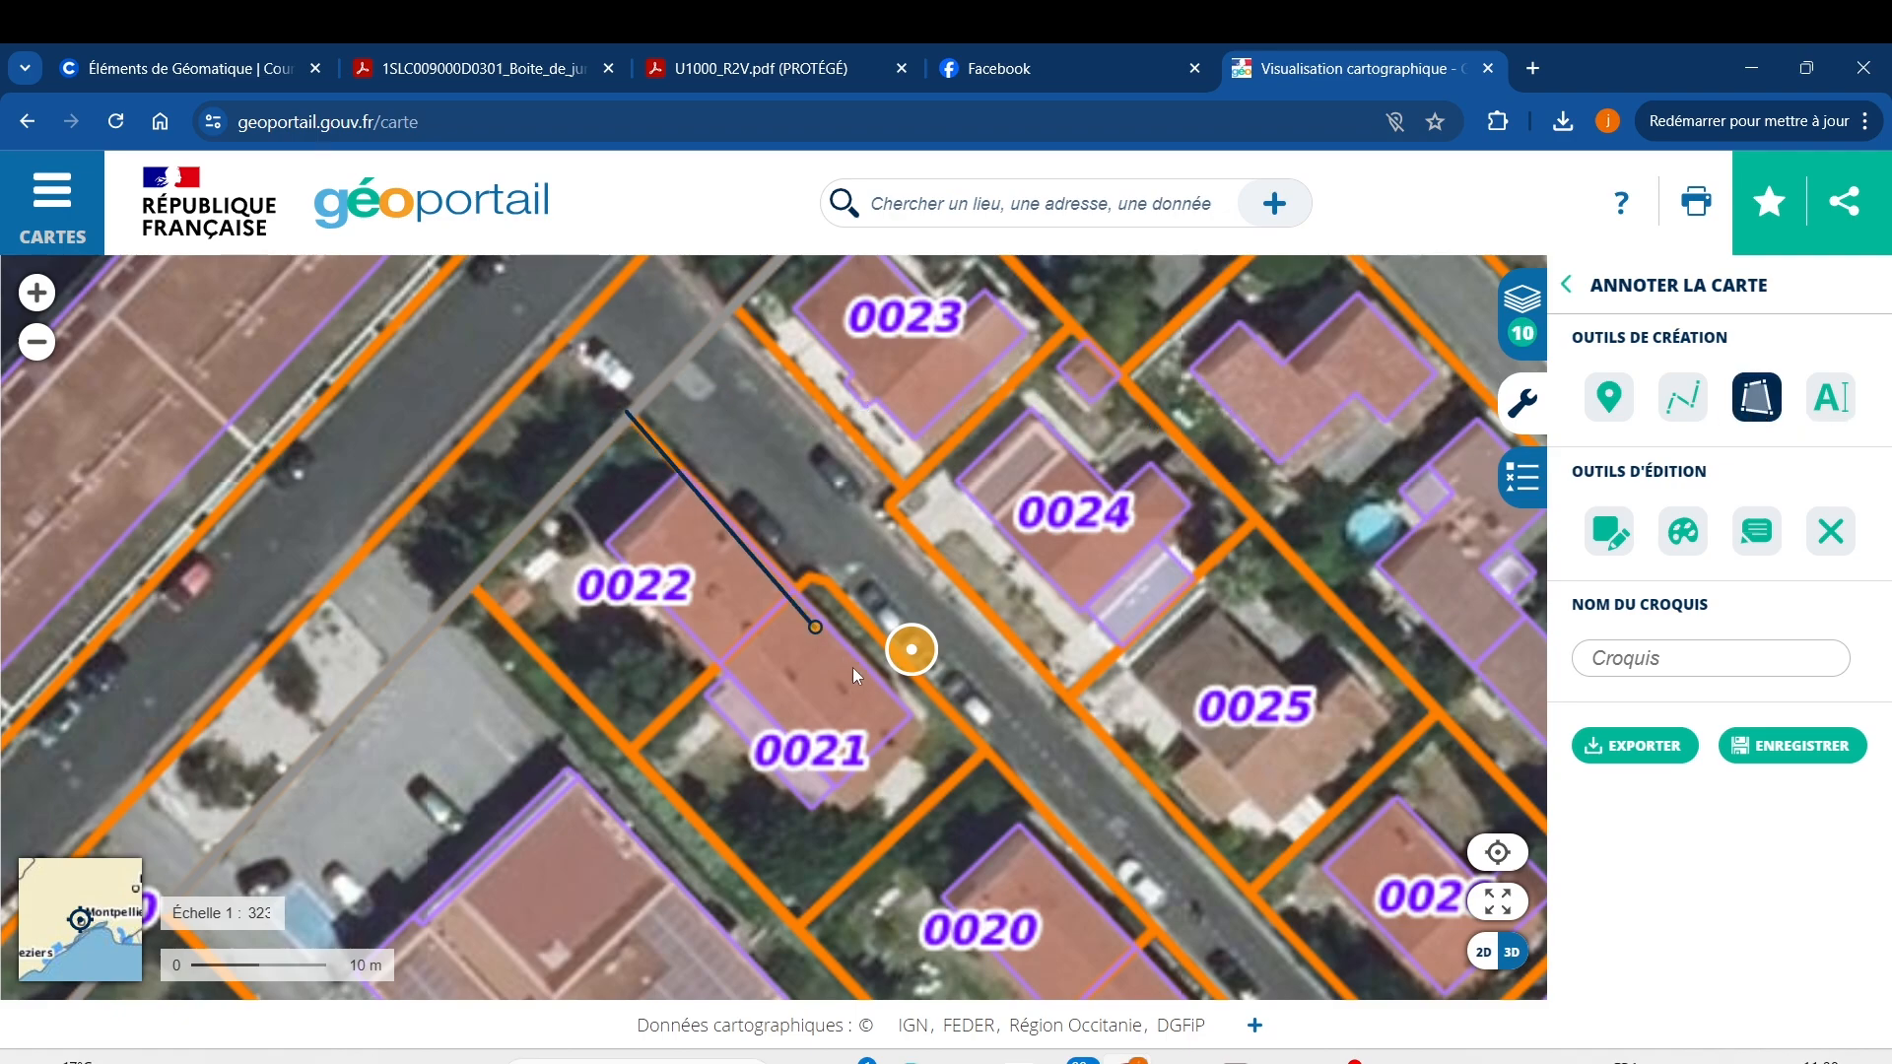
{"action": "left_click", "coordinate": [798, 585]}
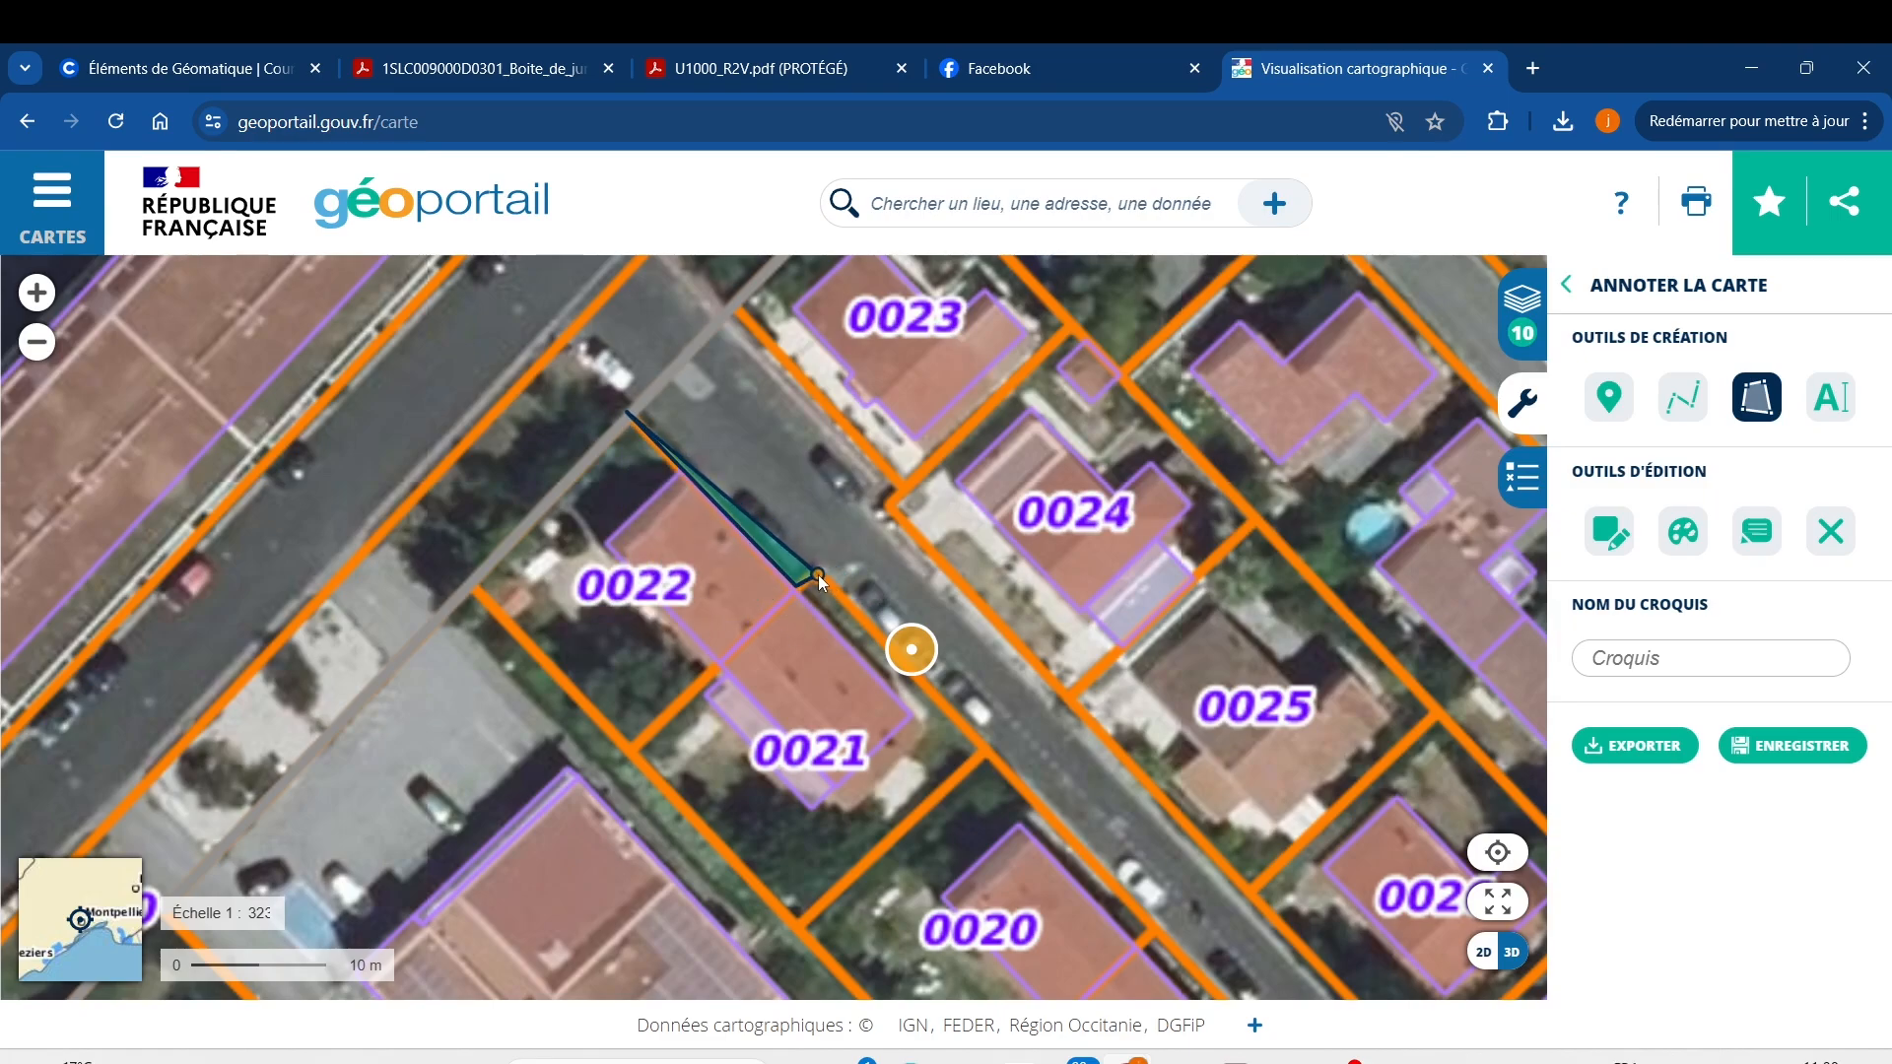
{"action": "left_click", "coordinate": [818, 575]}
{"action": "left_click", "coordinate": [981, 747]}
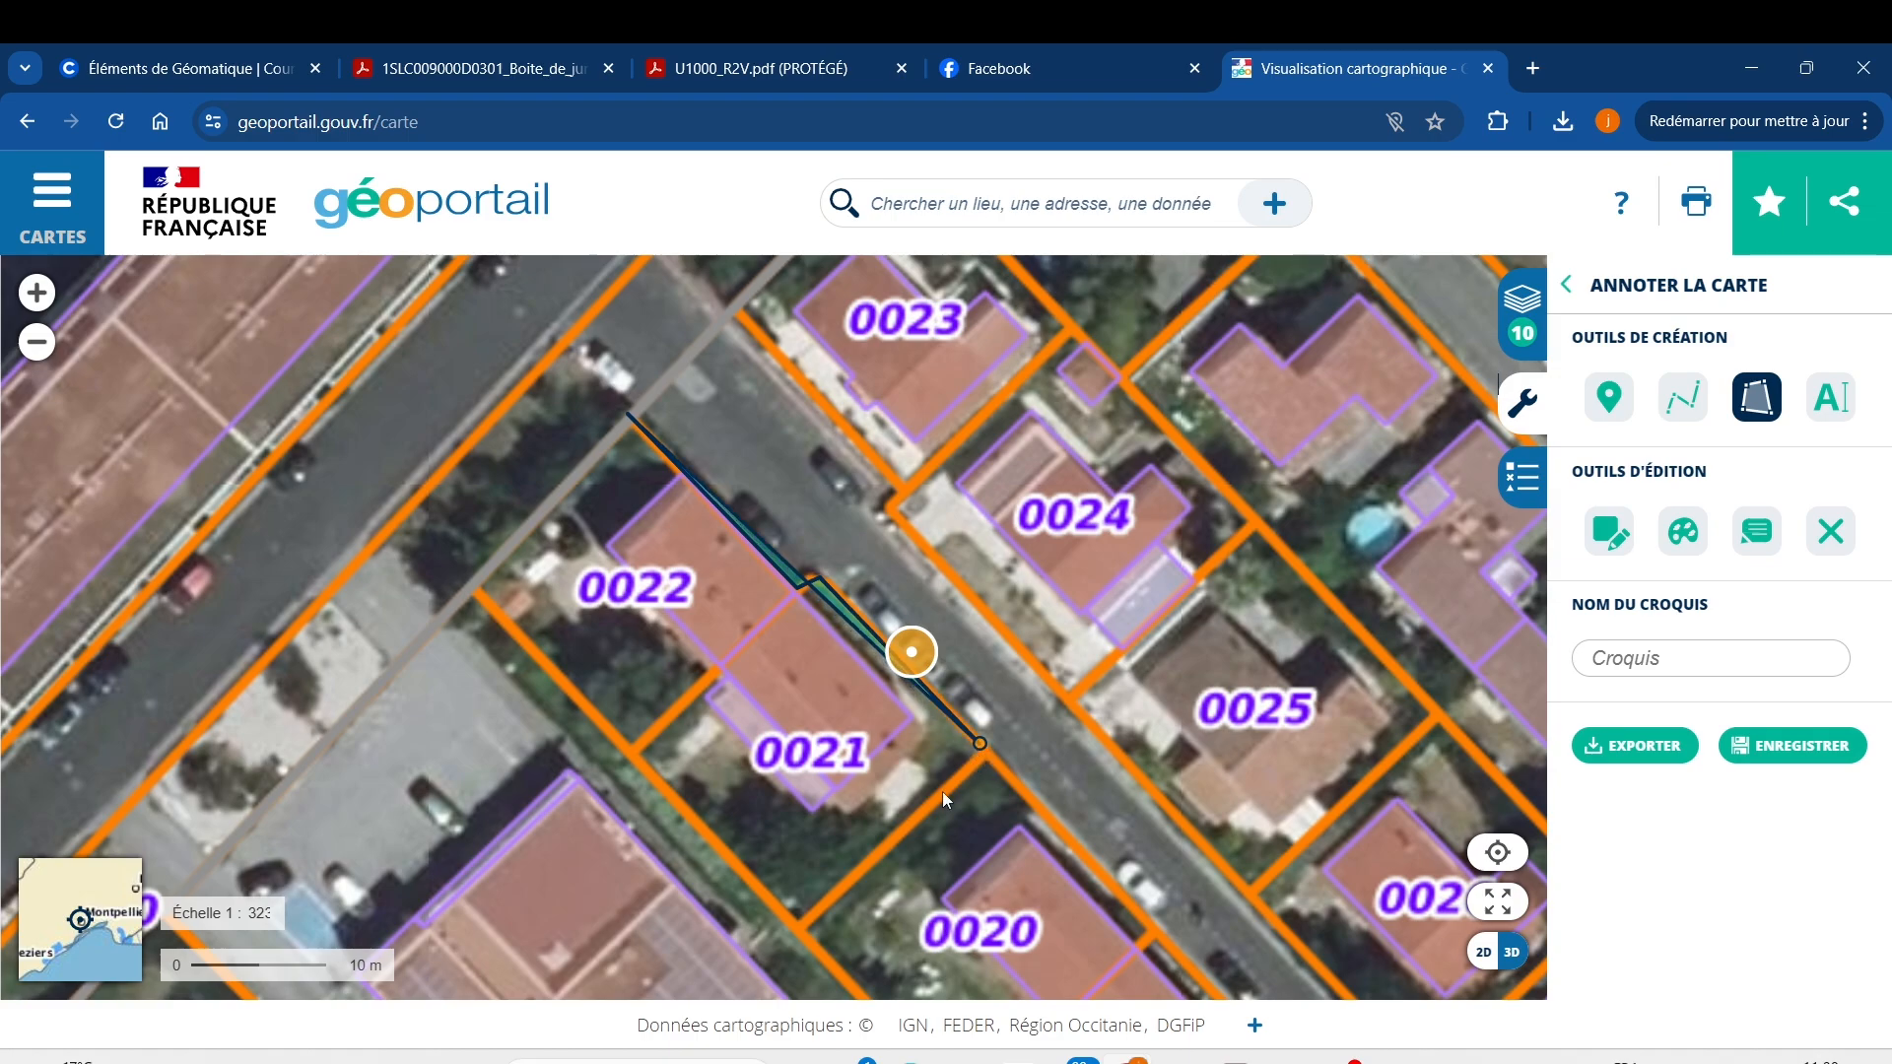
{"action": "left_click", "coordinate": [796, 926]}
{"action": "left_click", "coordinate": [559, 696]}
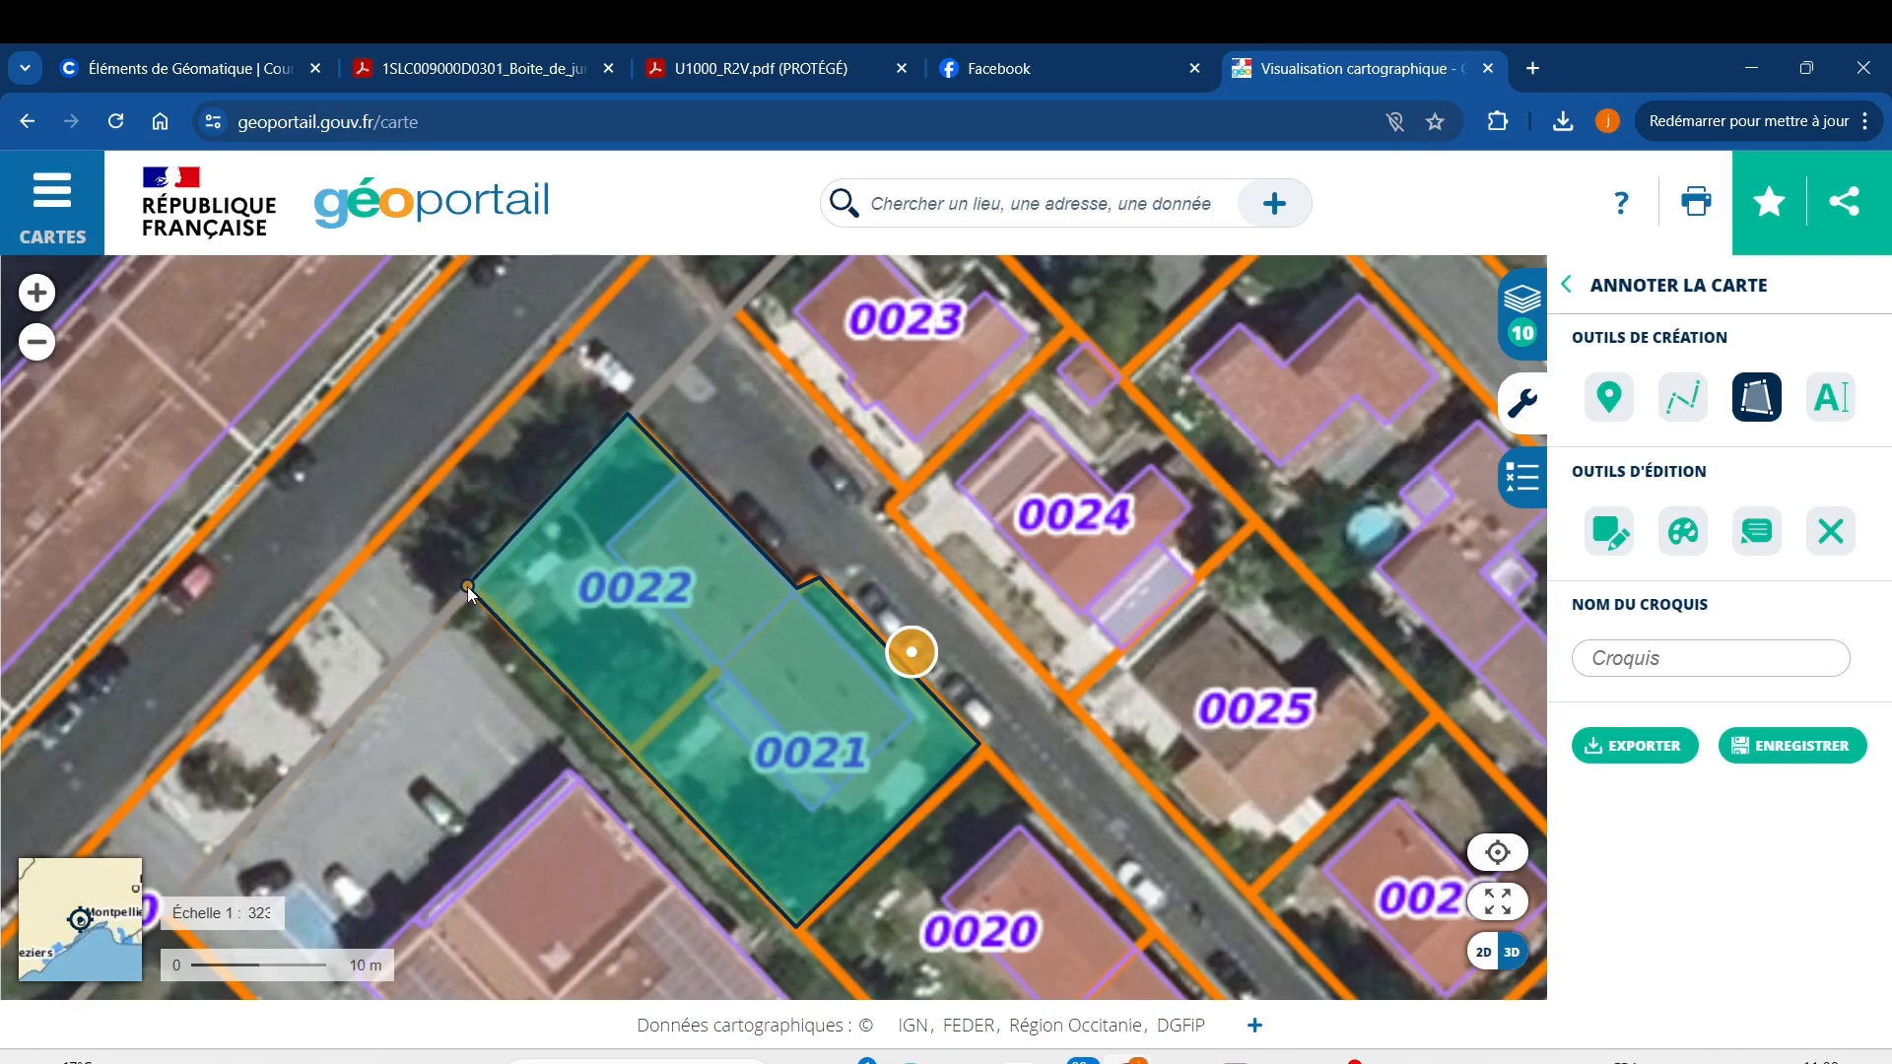
Finish the 637.18 m² polygon, enter a description naming the owner's parcel, fix its spelling, and save.
{"action": "double_click", "coordinate": [467, 587]}
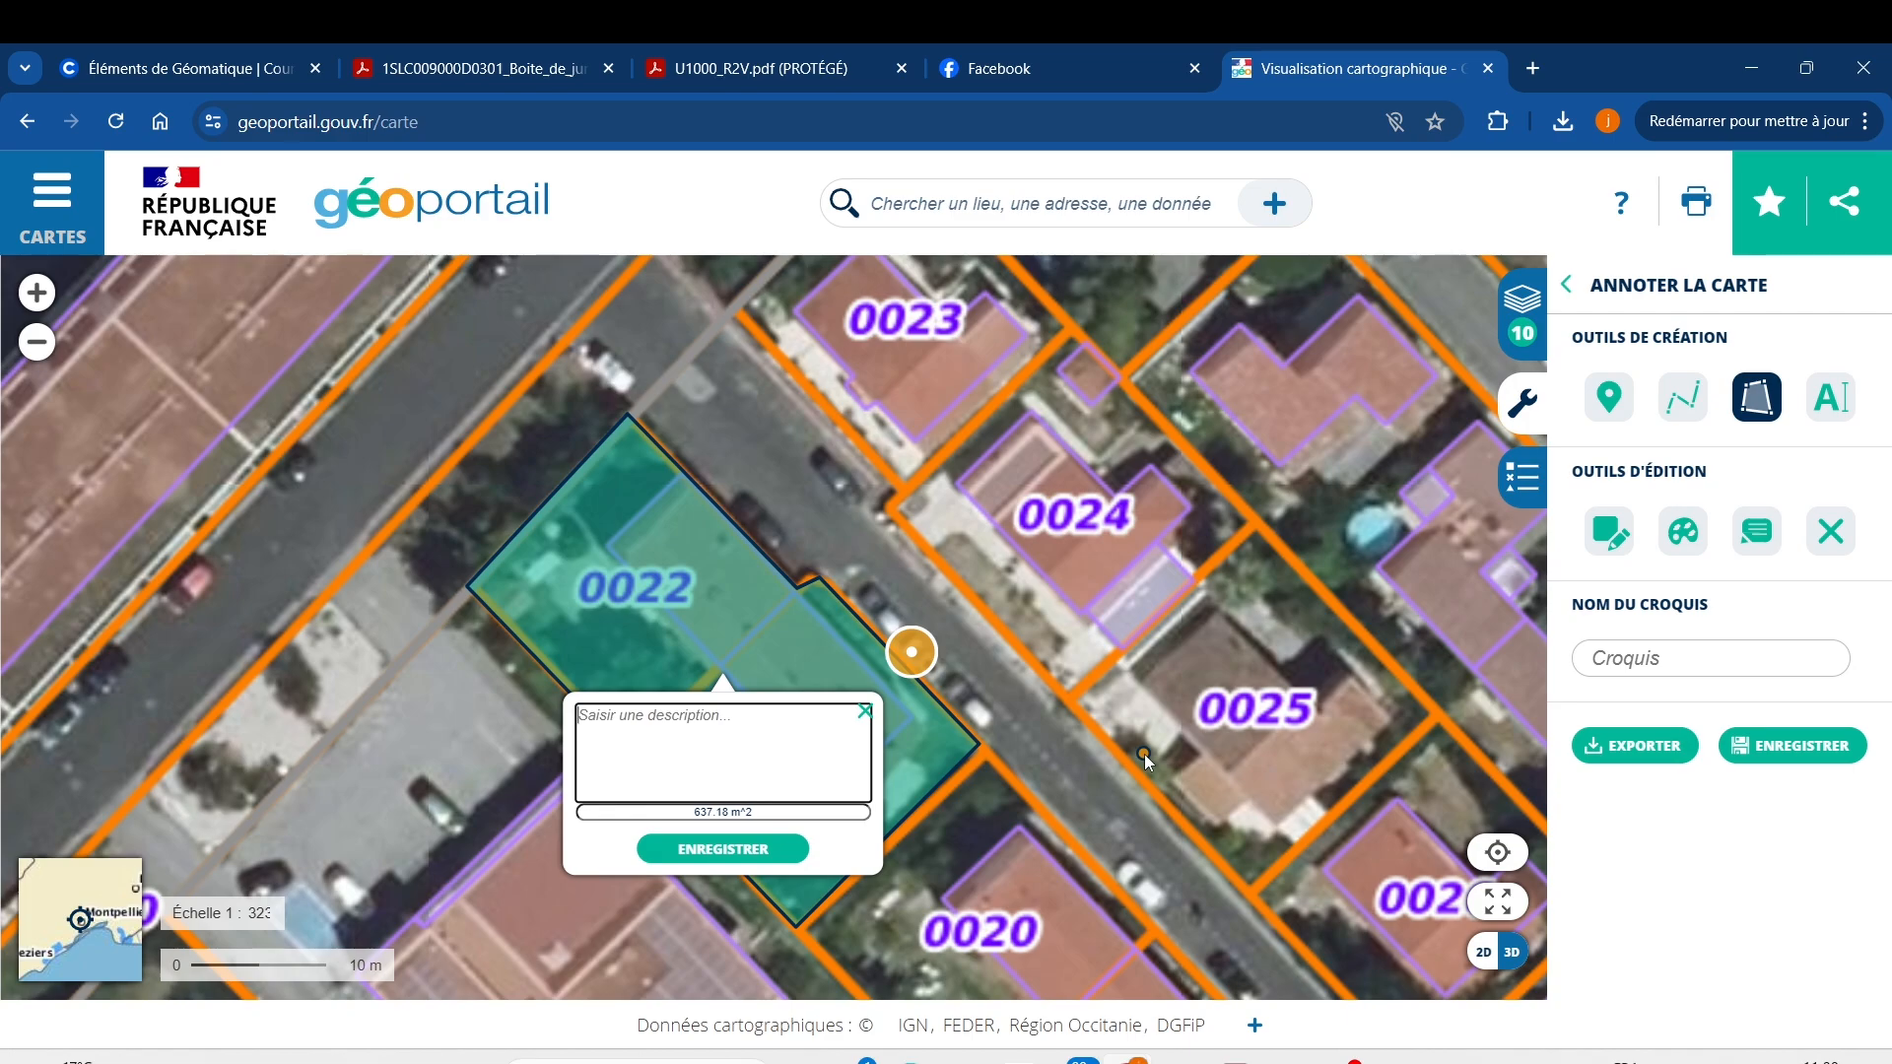
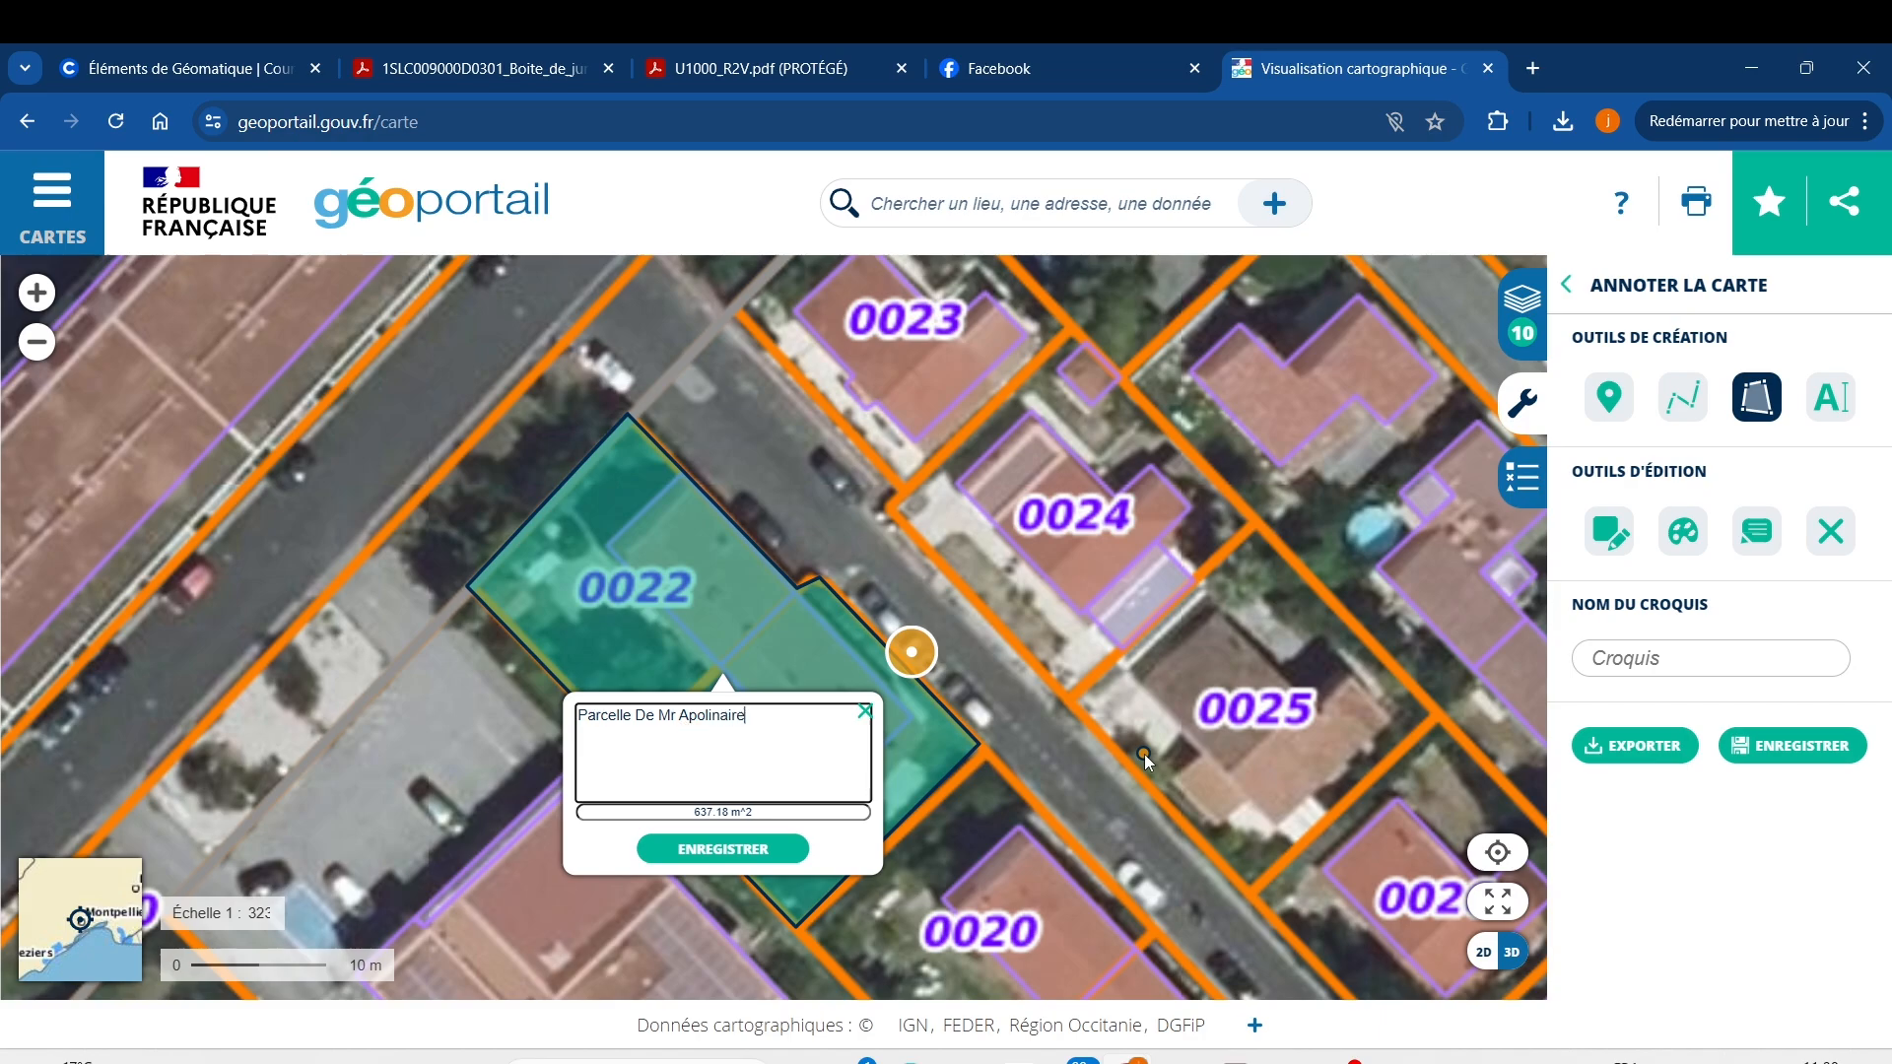
{"action": "right_click", "coordinate": [723, 726]}
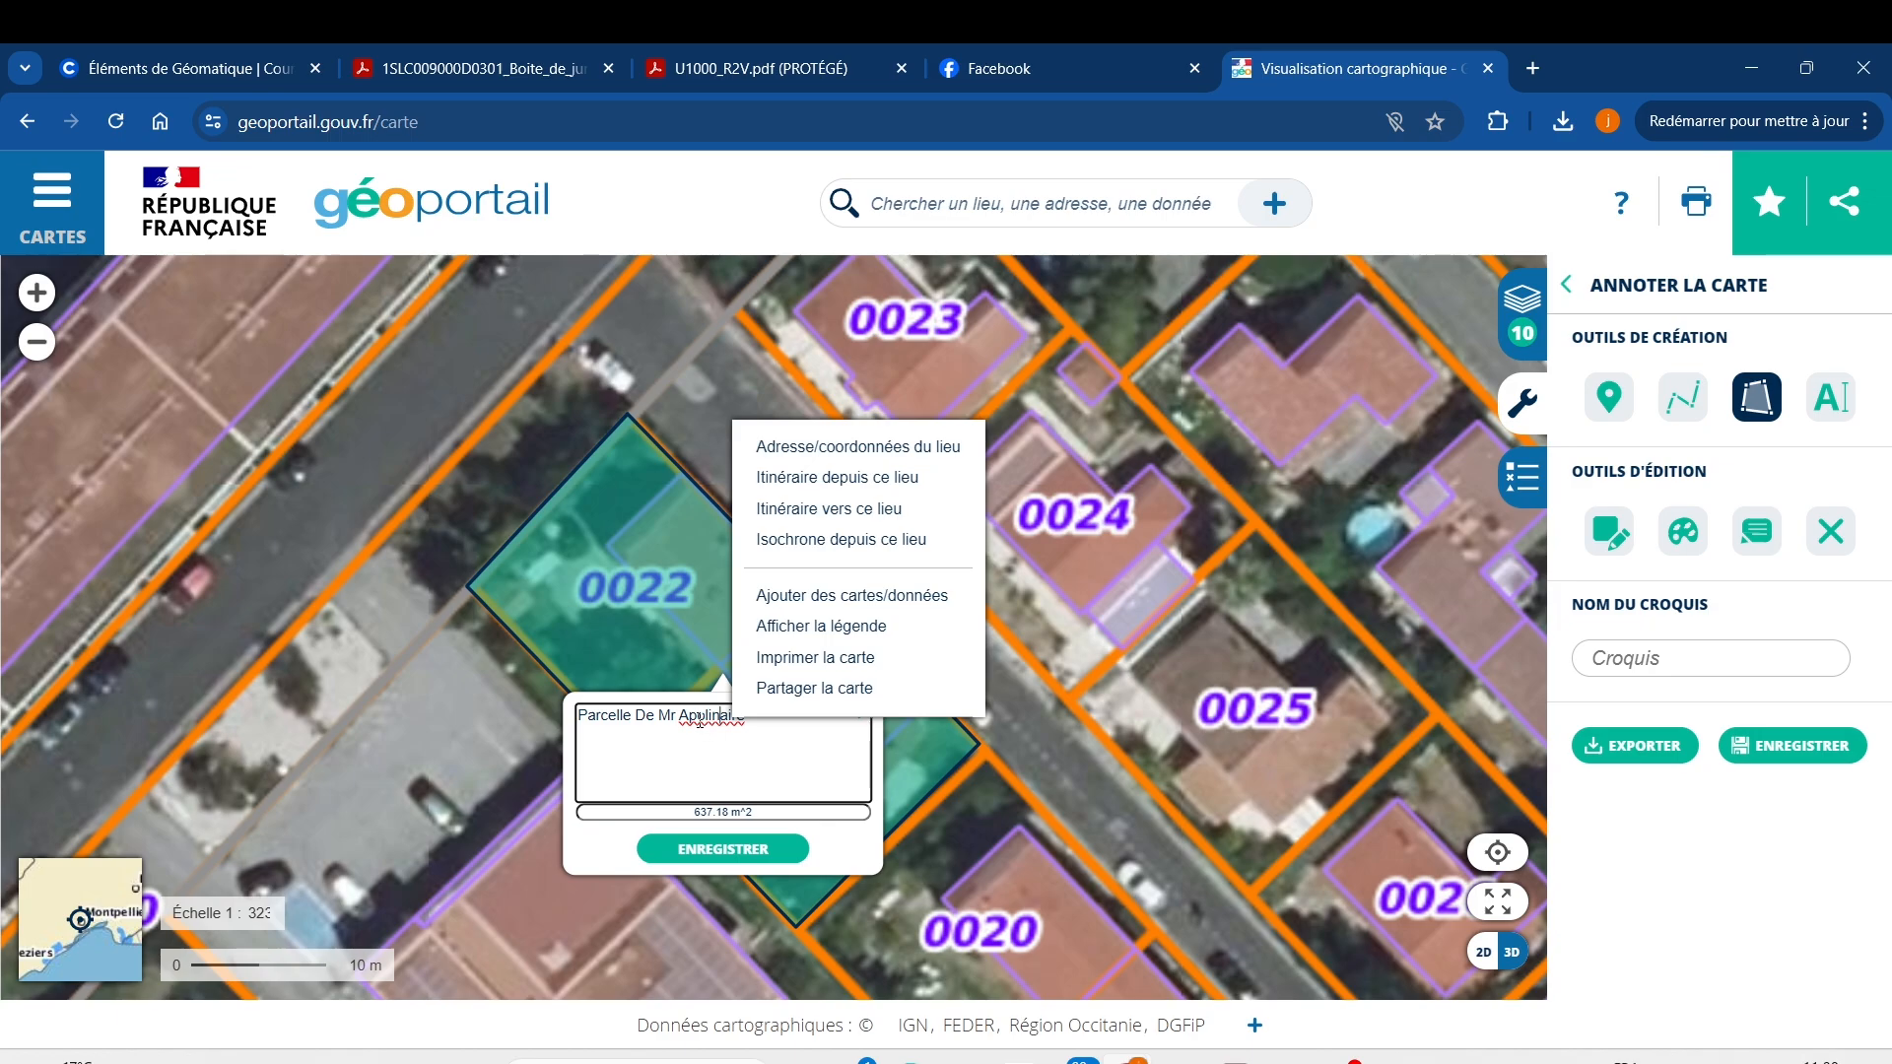
{"action": "left_click", "coordinate": [697, 715]}
{"action": "type", "text": "p"}
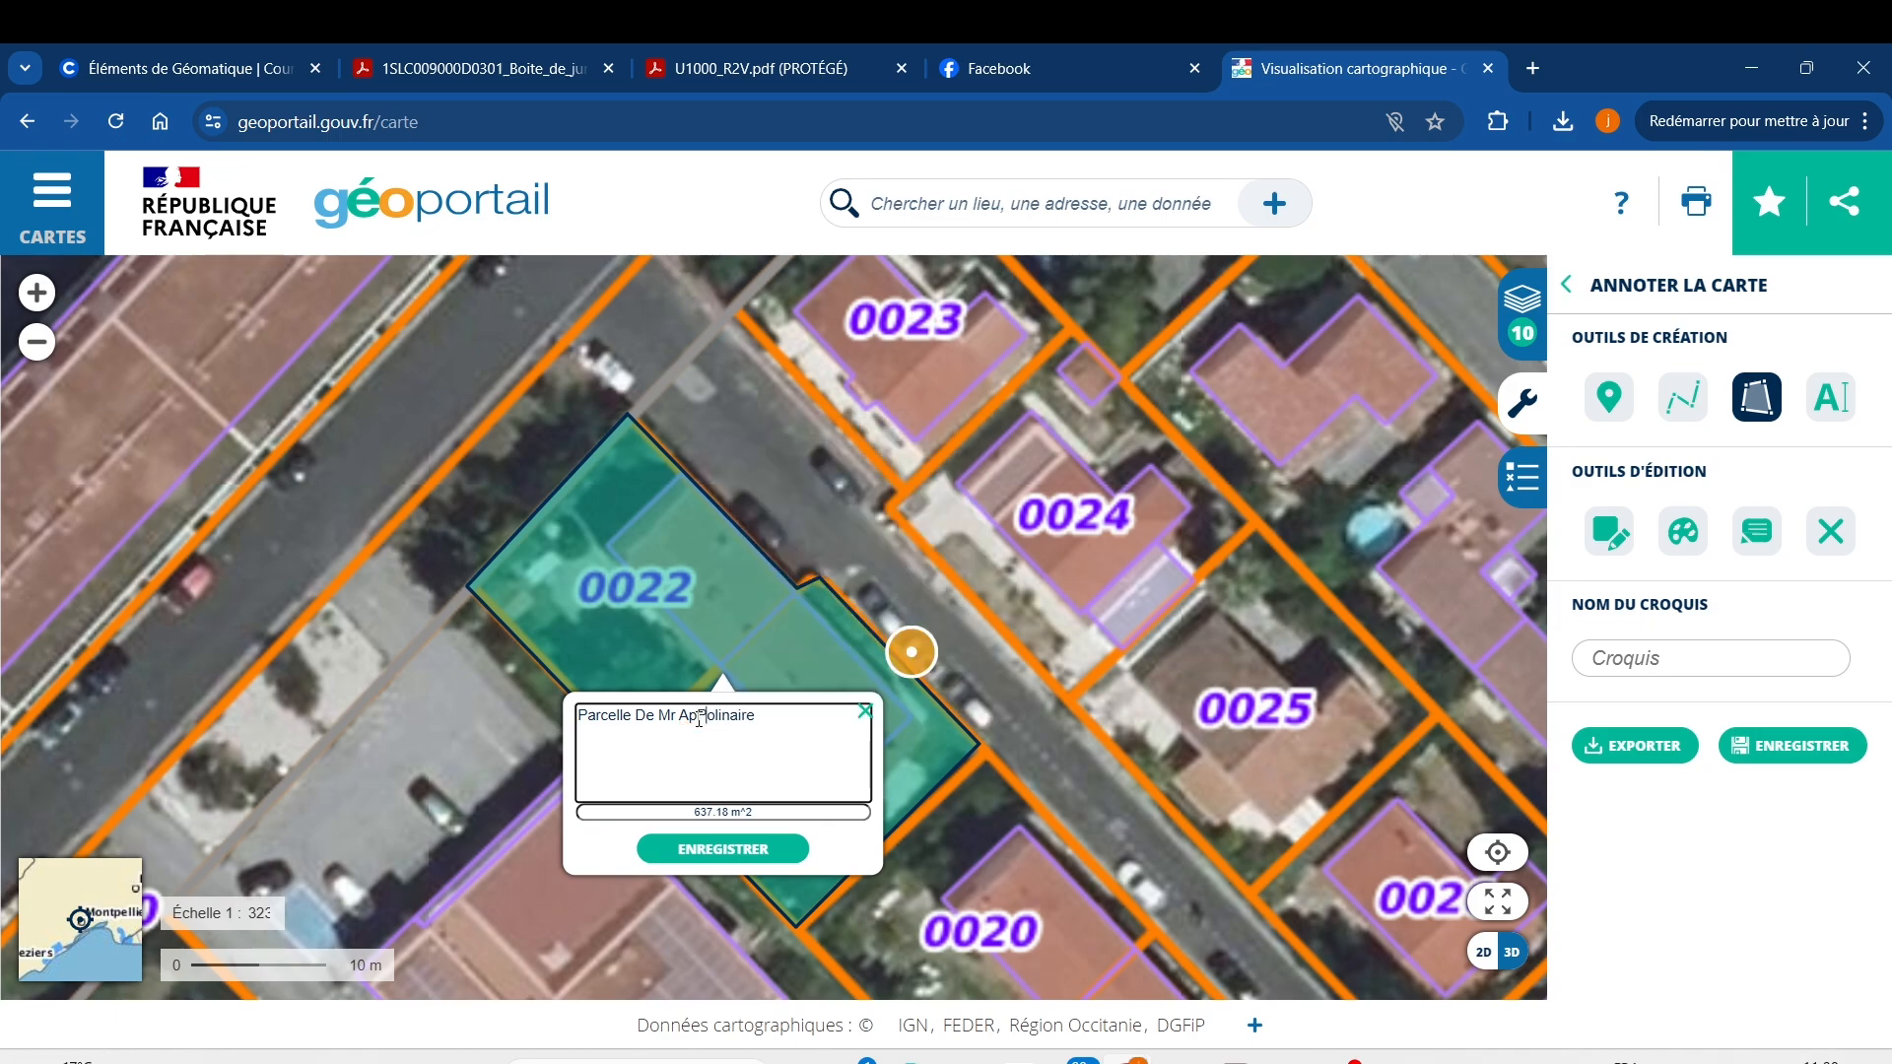
{"action": "key", "text": "BackSpace"}
{"action": "type", "text": "p"}
{"action": "left_click", "coordinate": [739, 851]}
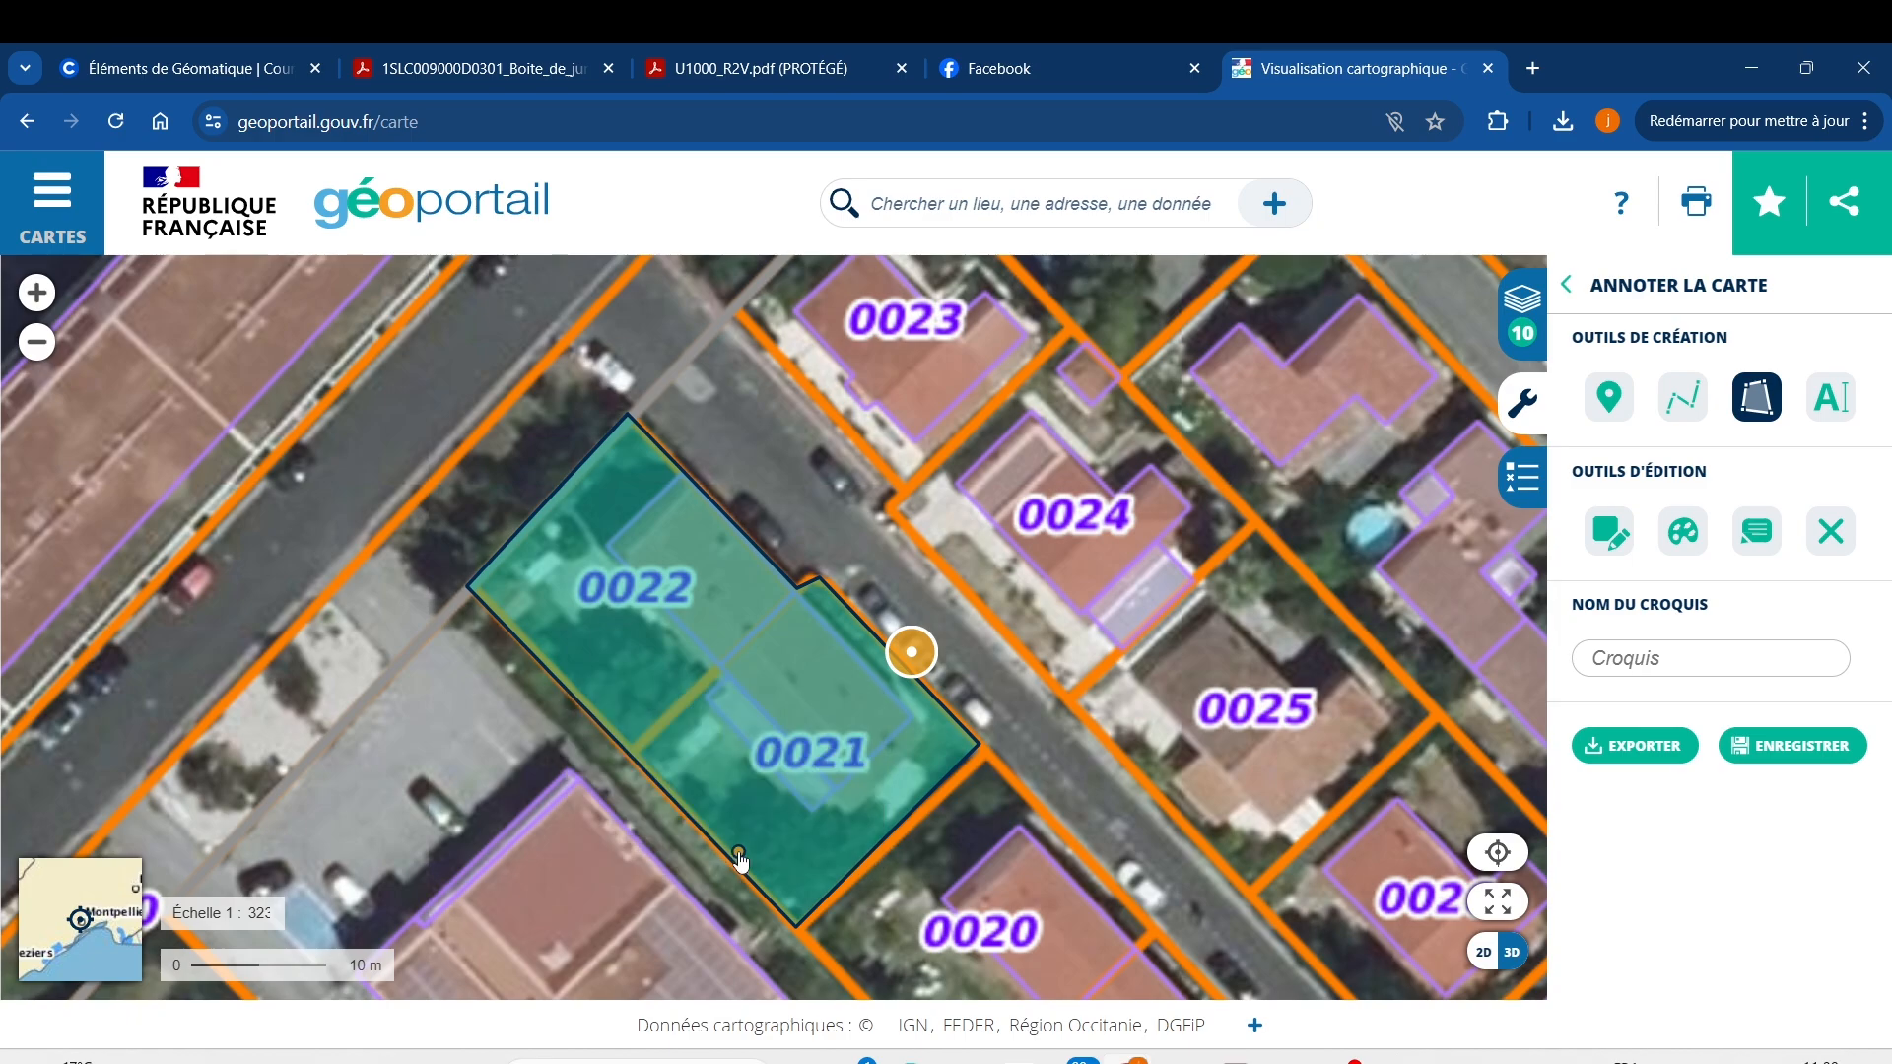
Write a text label with the owner's name beside the parcel's street edge.
{"action": "left_click", "coordinate": [1827, 404]}
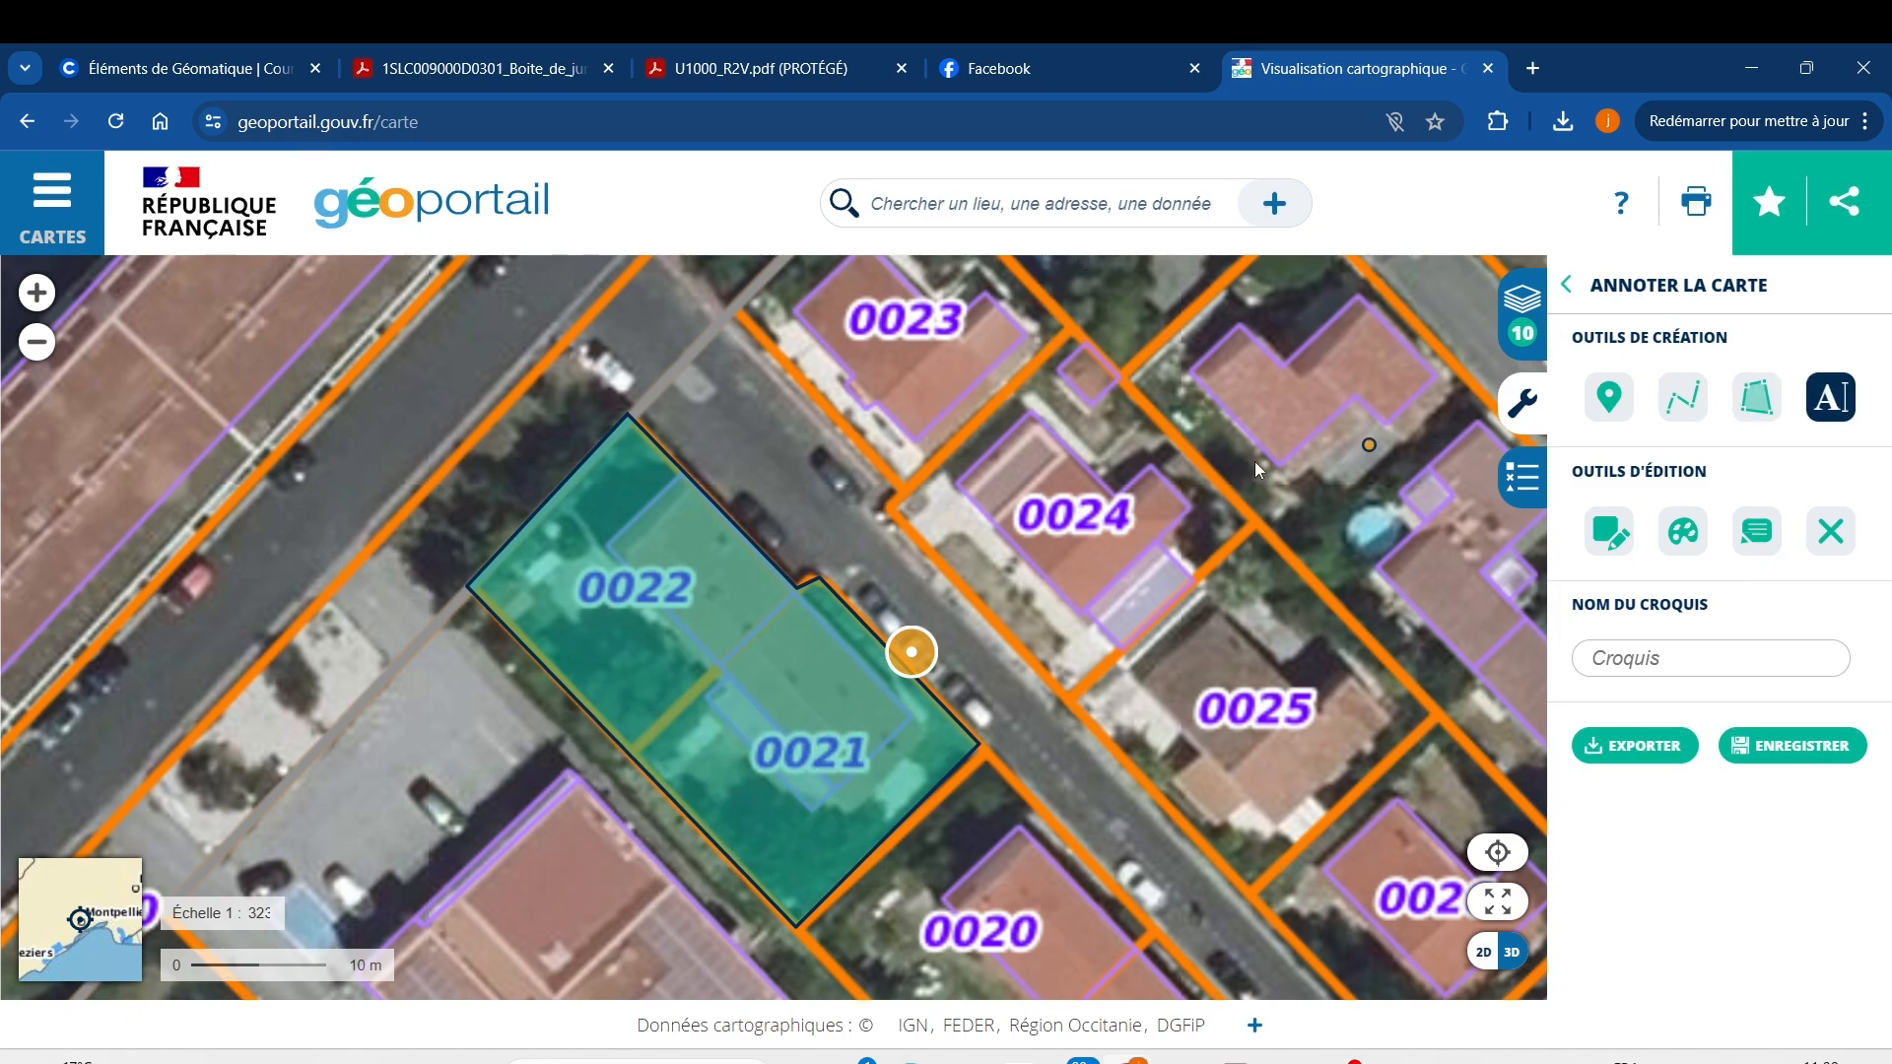
{"action": "left_click", "coordinate": [792, 576]}
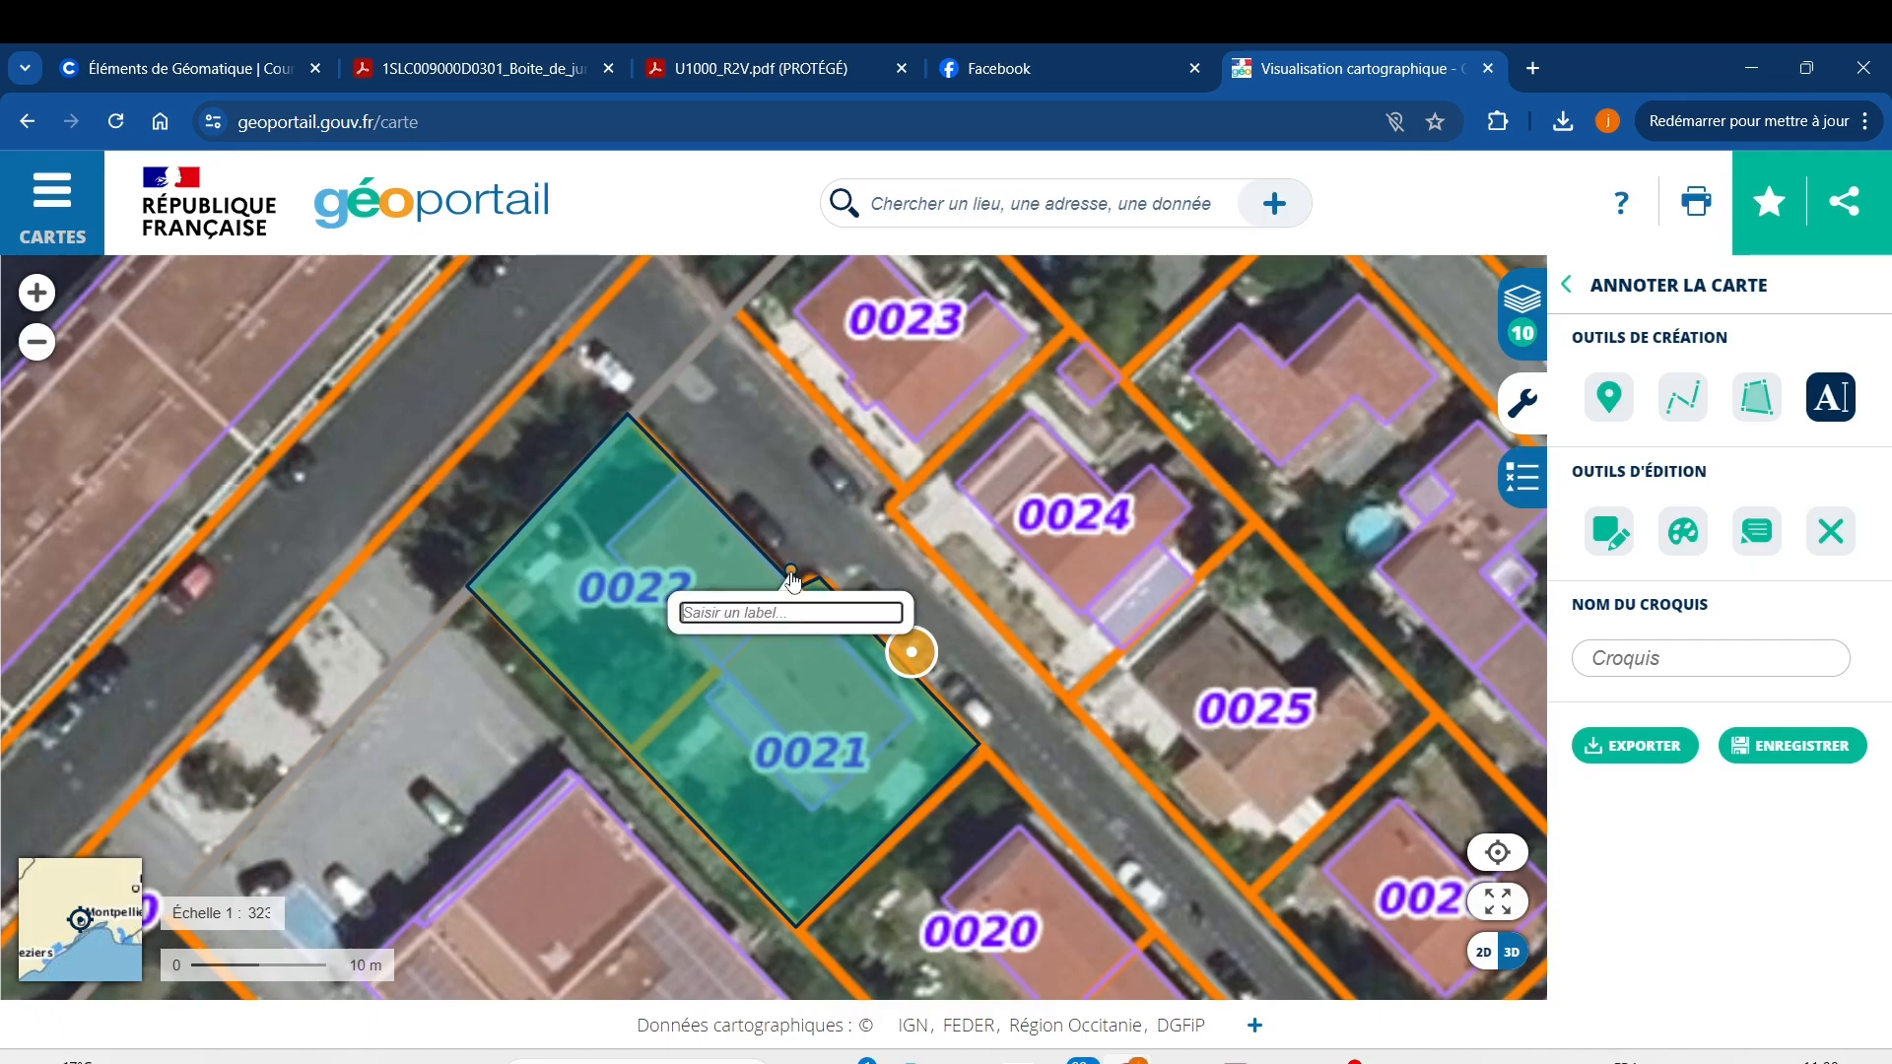
{"action": "type", "text": "Mr Apporlinaire"}
{"action": "key", "text": "Return"}
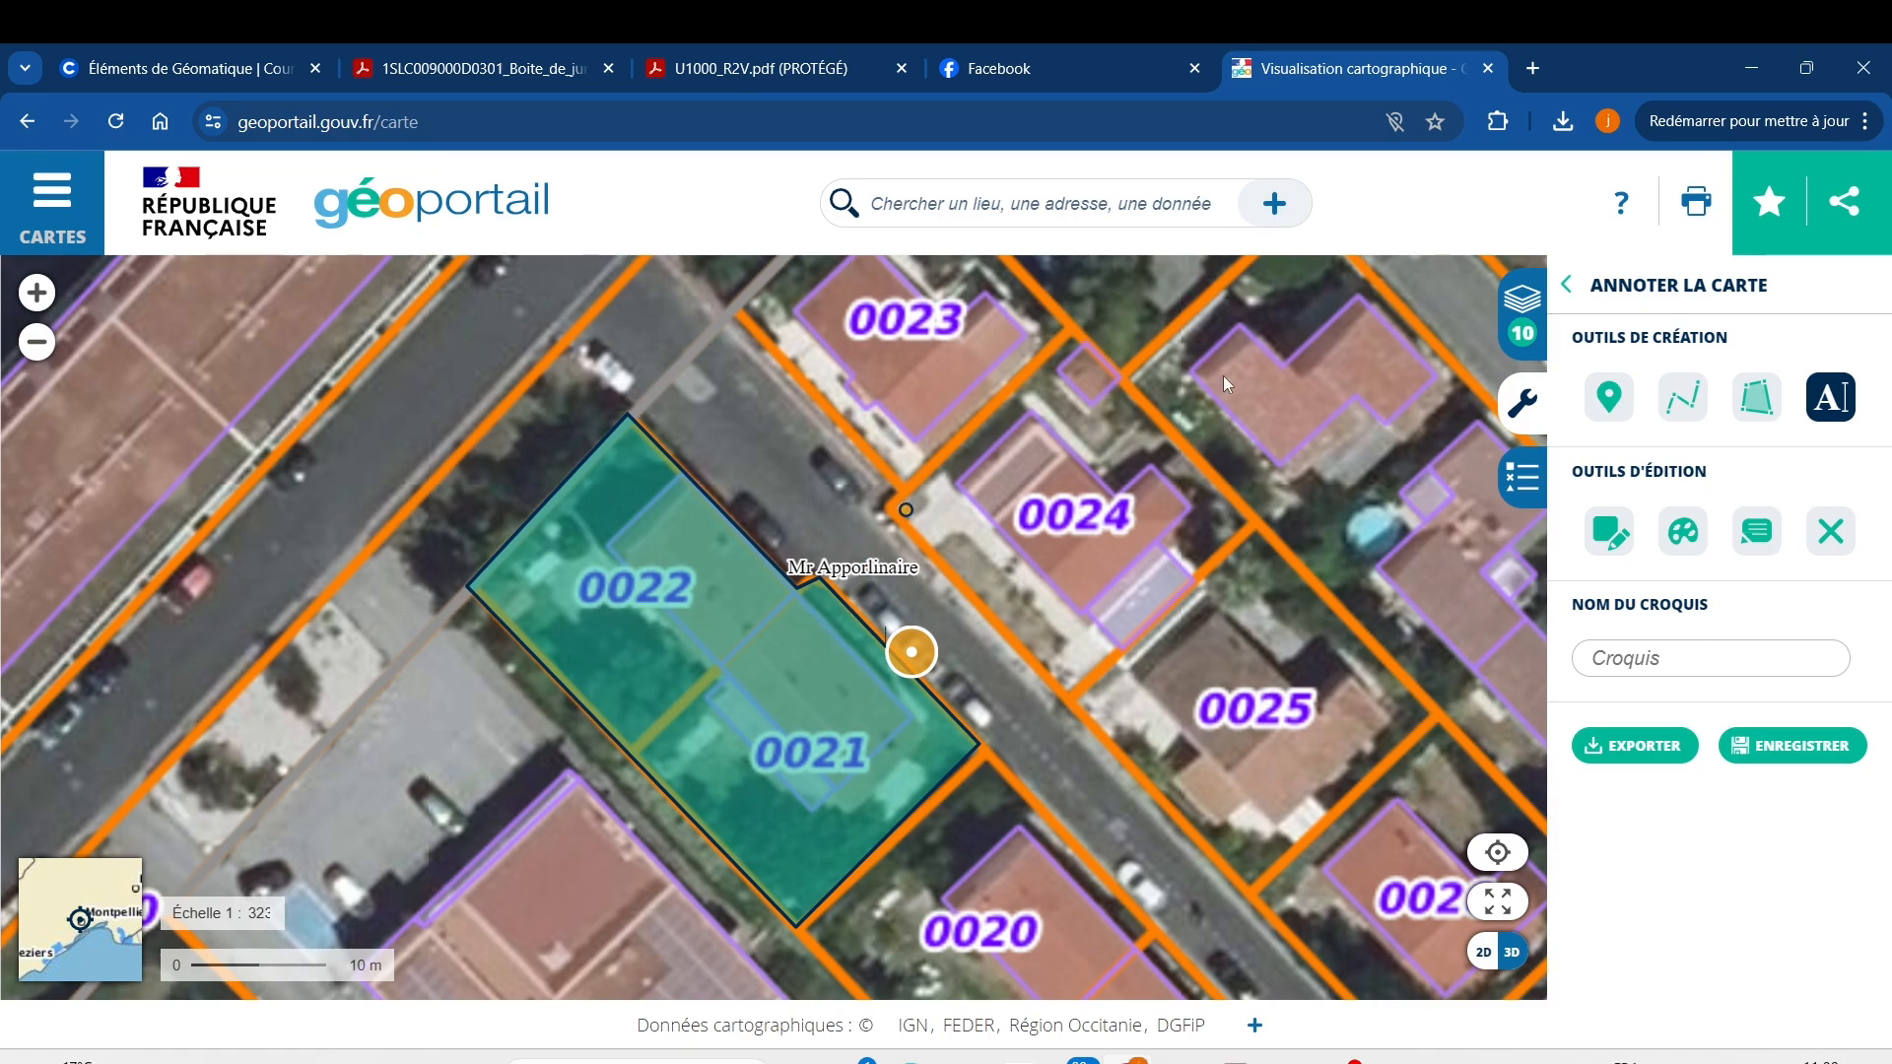
Toggle the style (palette) tool on and off in the Annoter la carte panel.
{"action": "left_click", "coordinate": [1696, 537]}
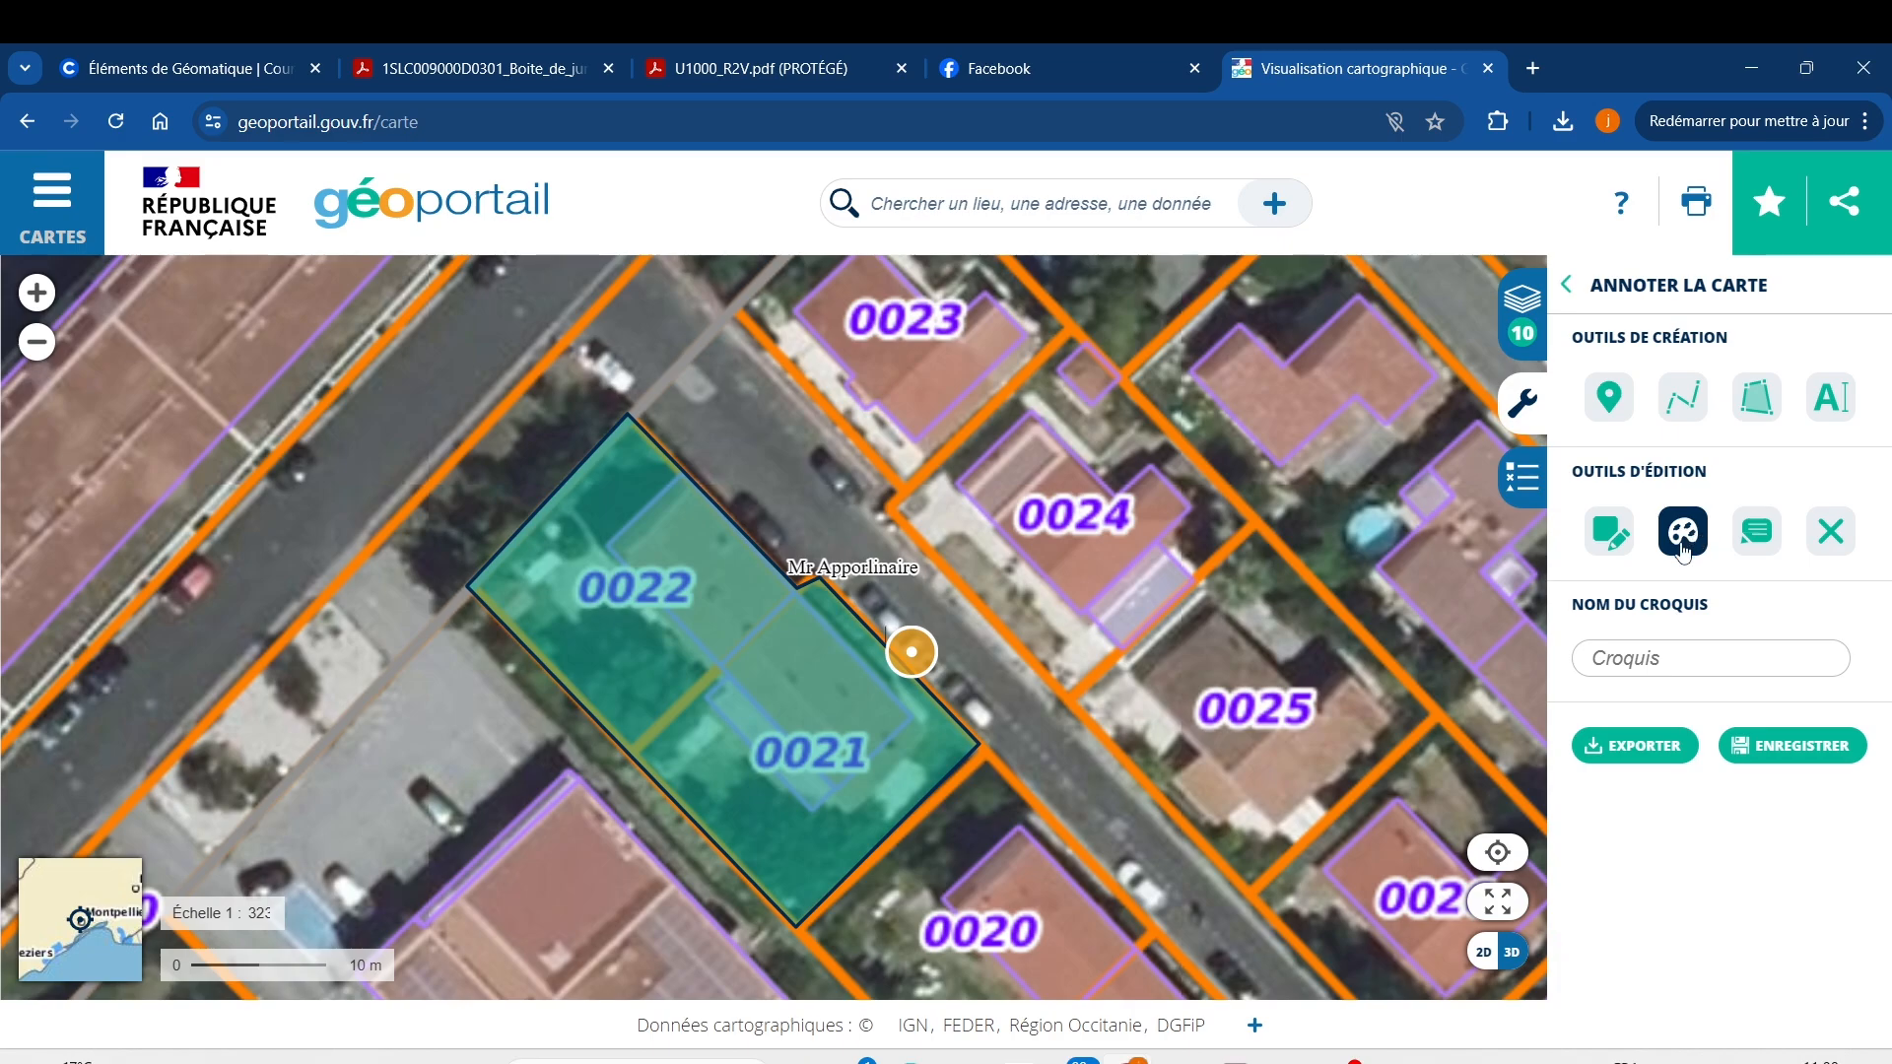
{"action": "left_click", "coordinate": [1683, 542]}
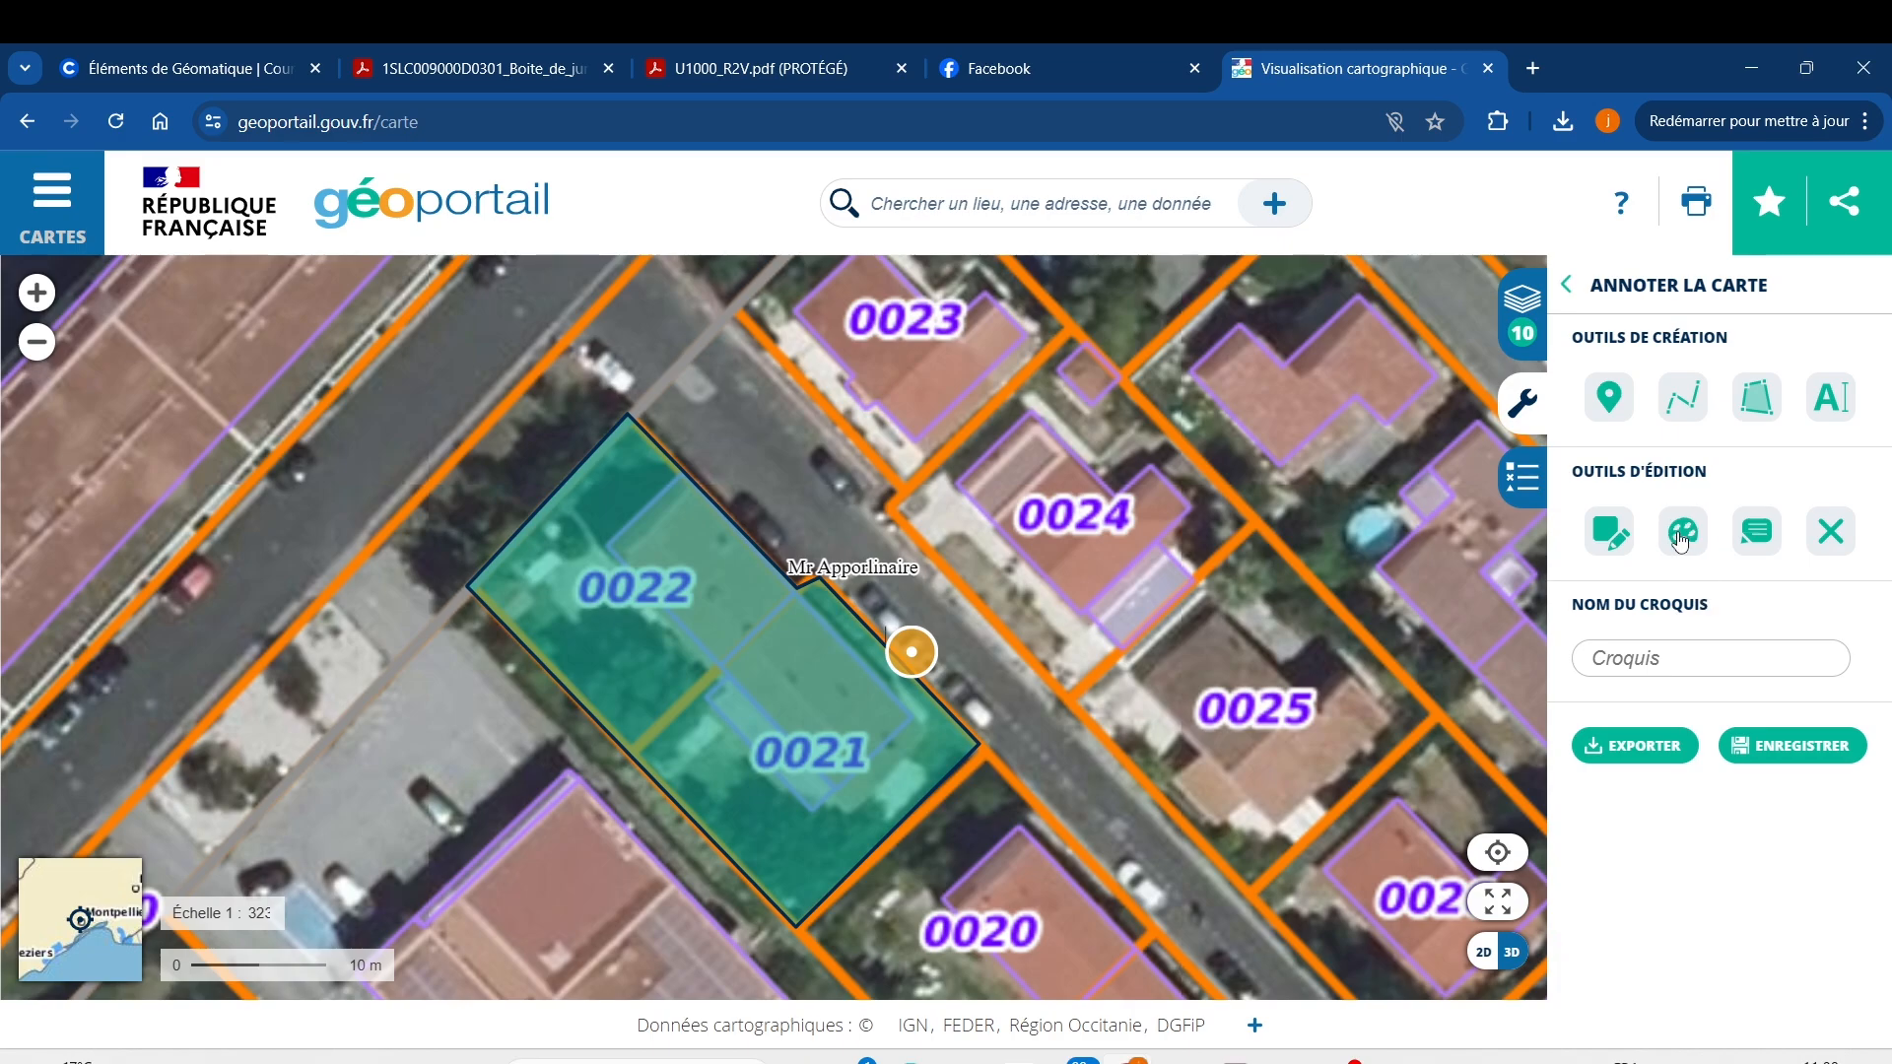
{"action": "left_click", "coordinate": [1680, 541]}
{"action": "left_click", "coordinate": [1680, 541]}
{"action": "left_click", "coordinate": [1685, 533]}
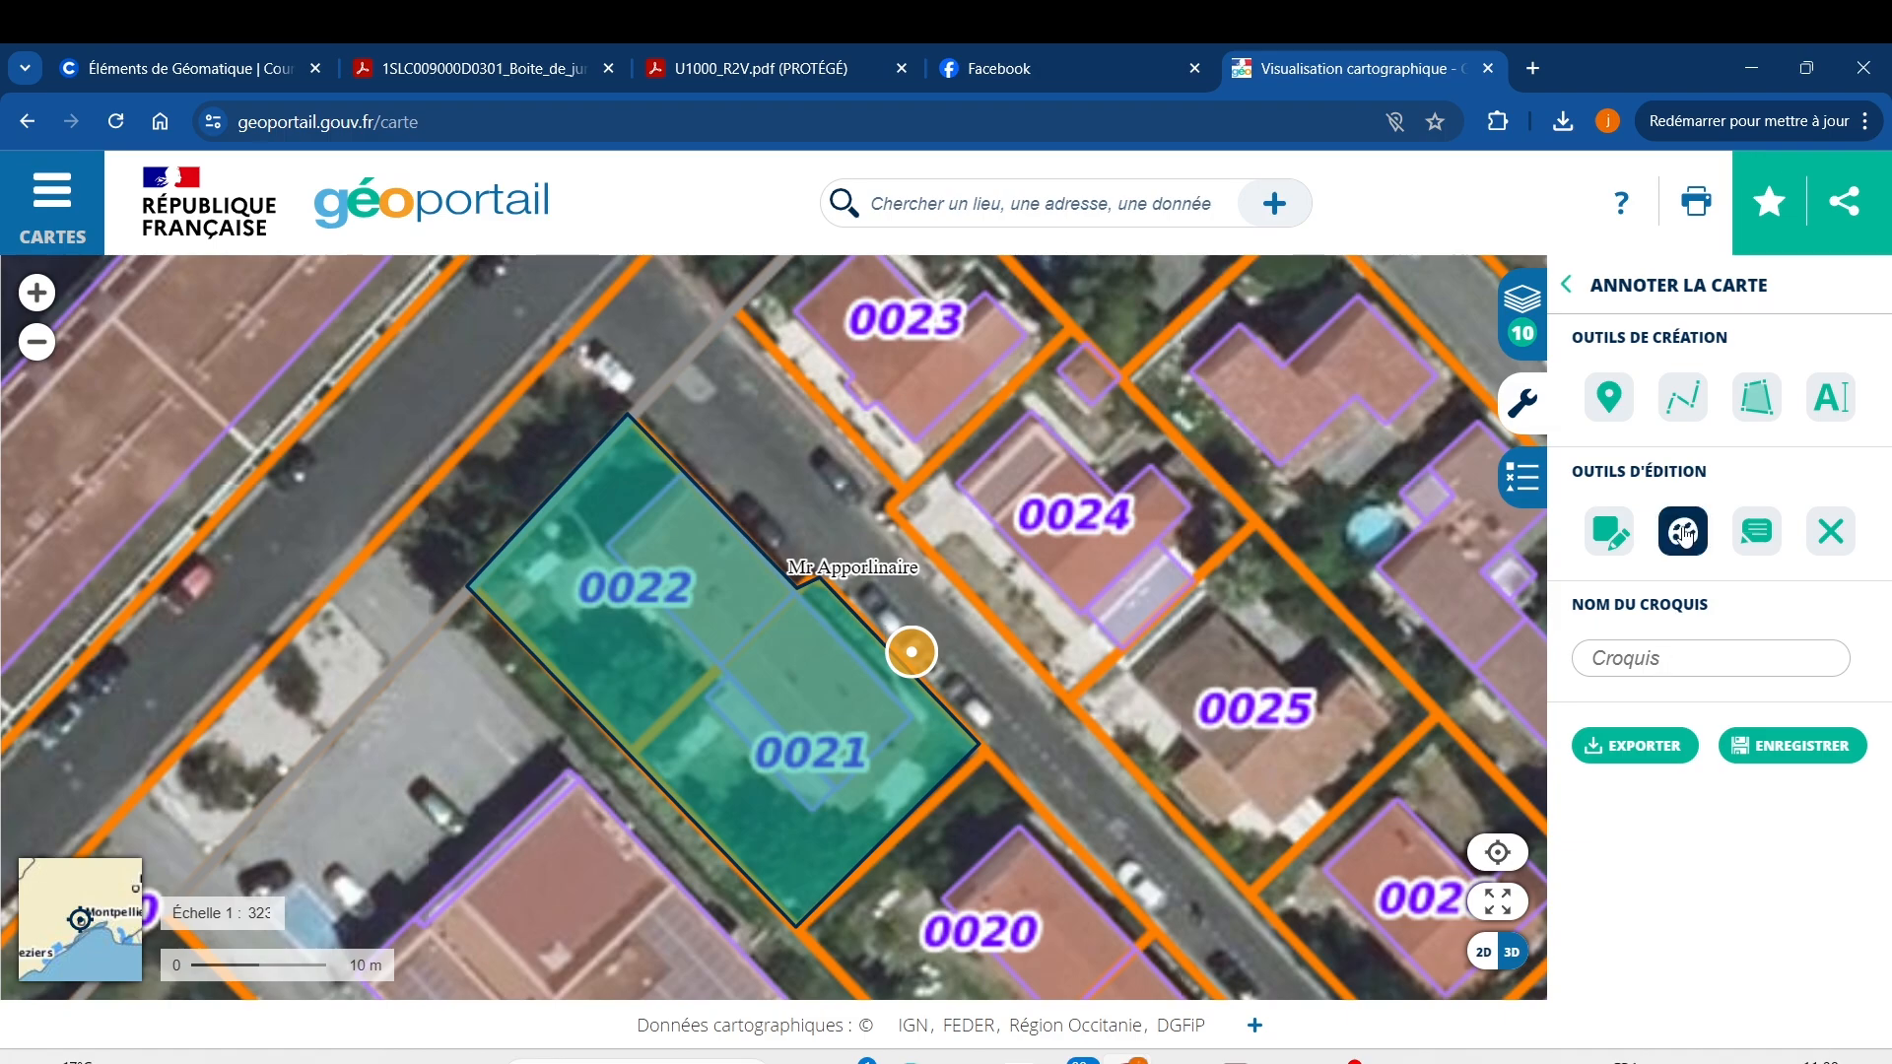
{"action": "left_click", "coordinate": [1609, 541]}
{"action": "left_click", "coordinate": [1683, 533]}
{"action": "scroll", "coordinate": [1121, 661], "scroll_direction": "down", "scroll_amount": 1}
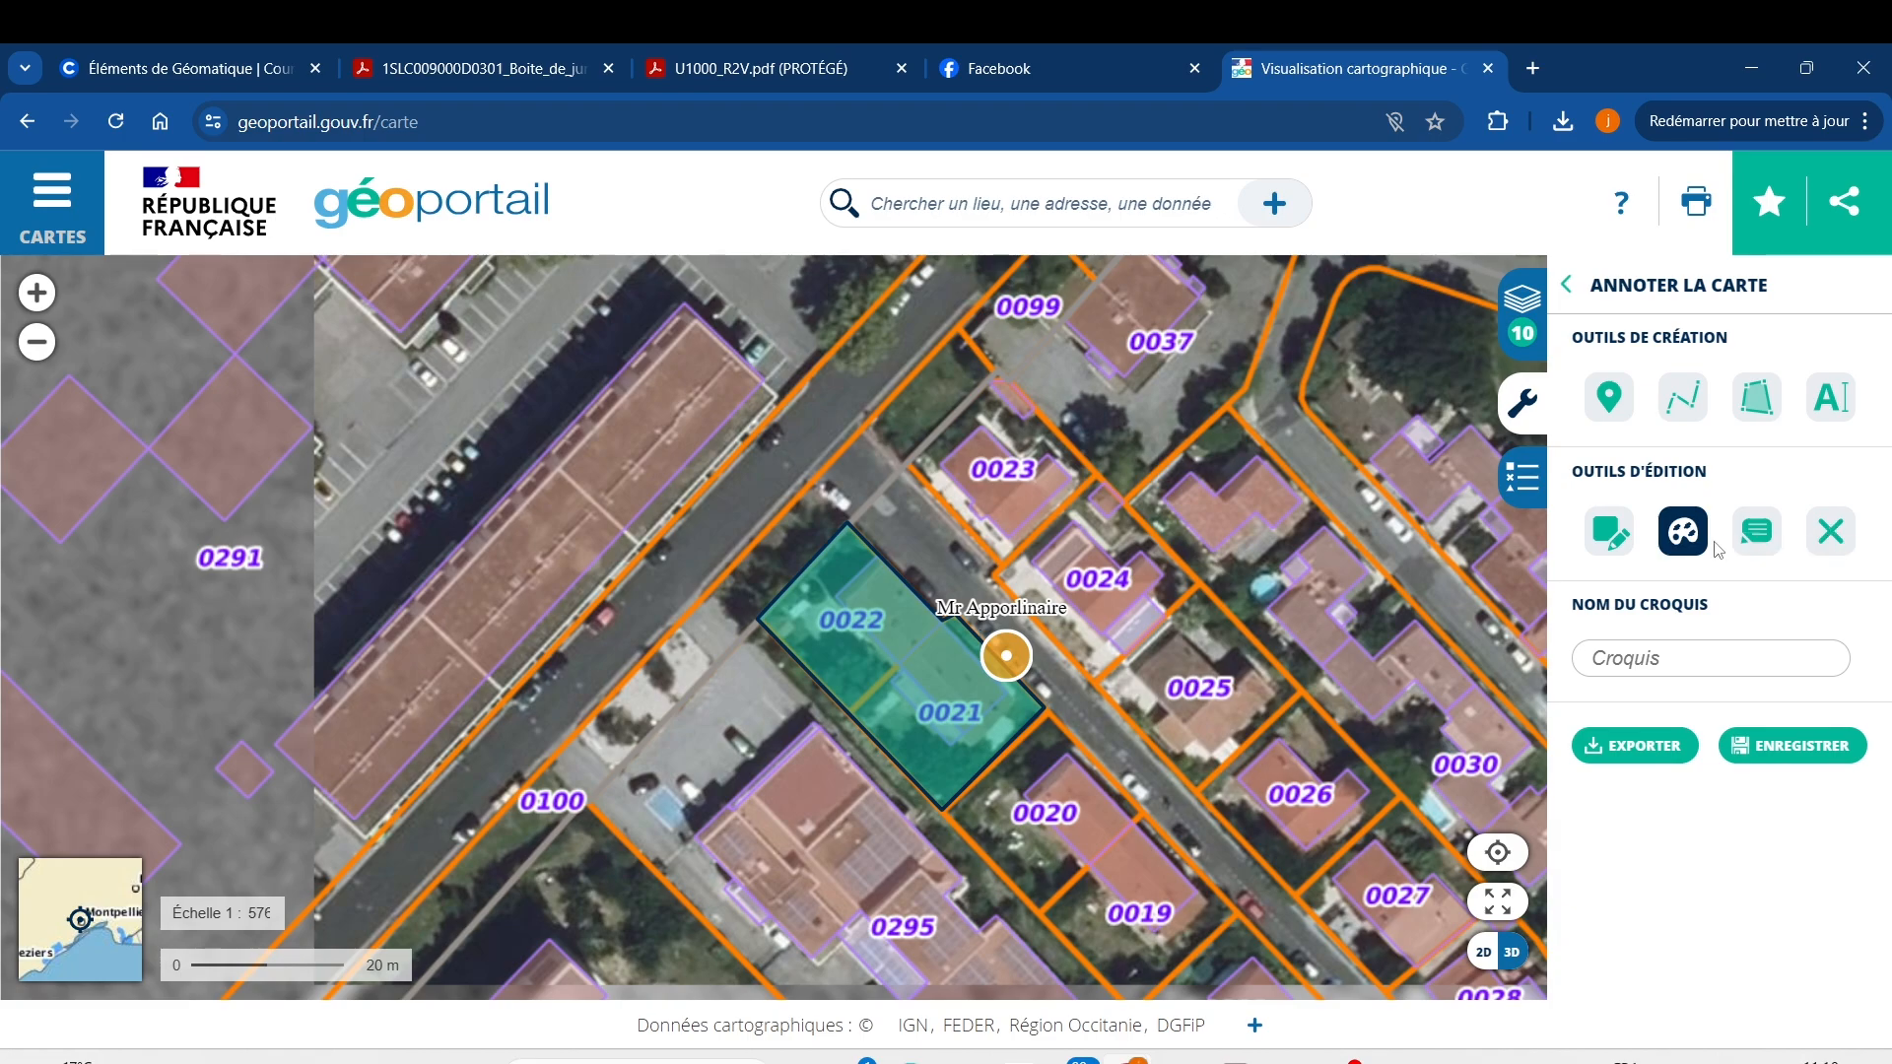
{"action": "right_click", "coordinate": [1685, 548]}
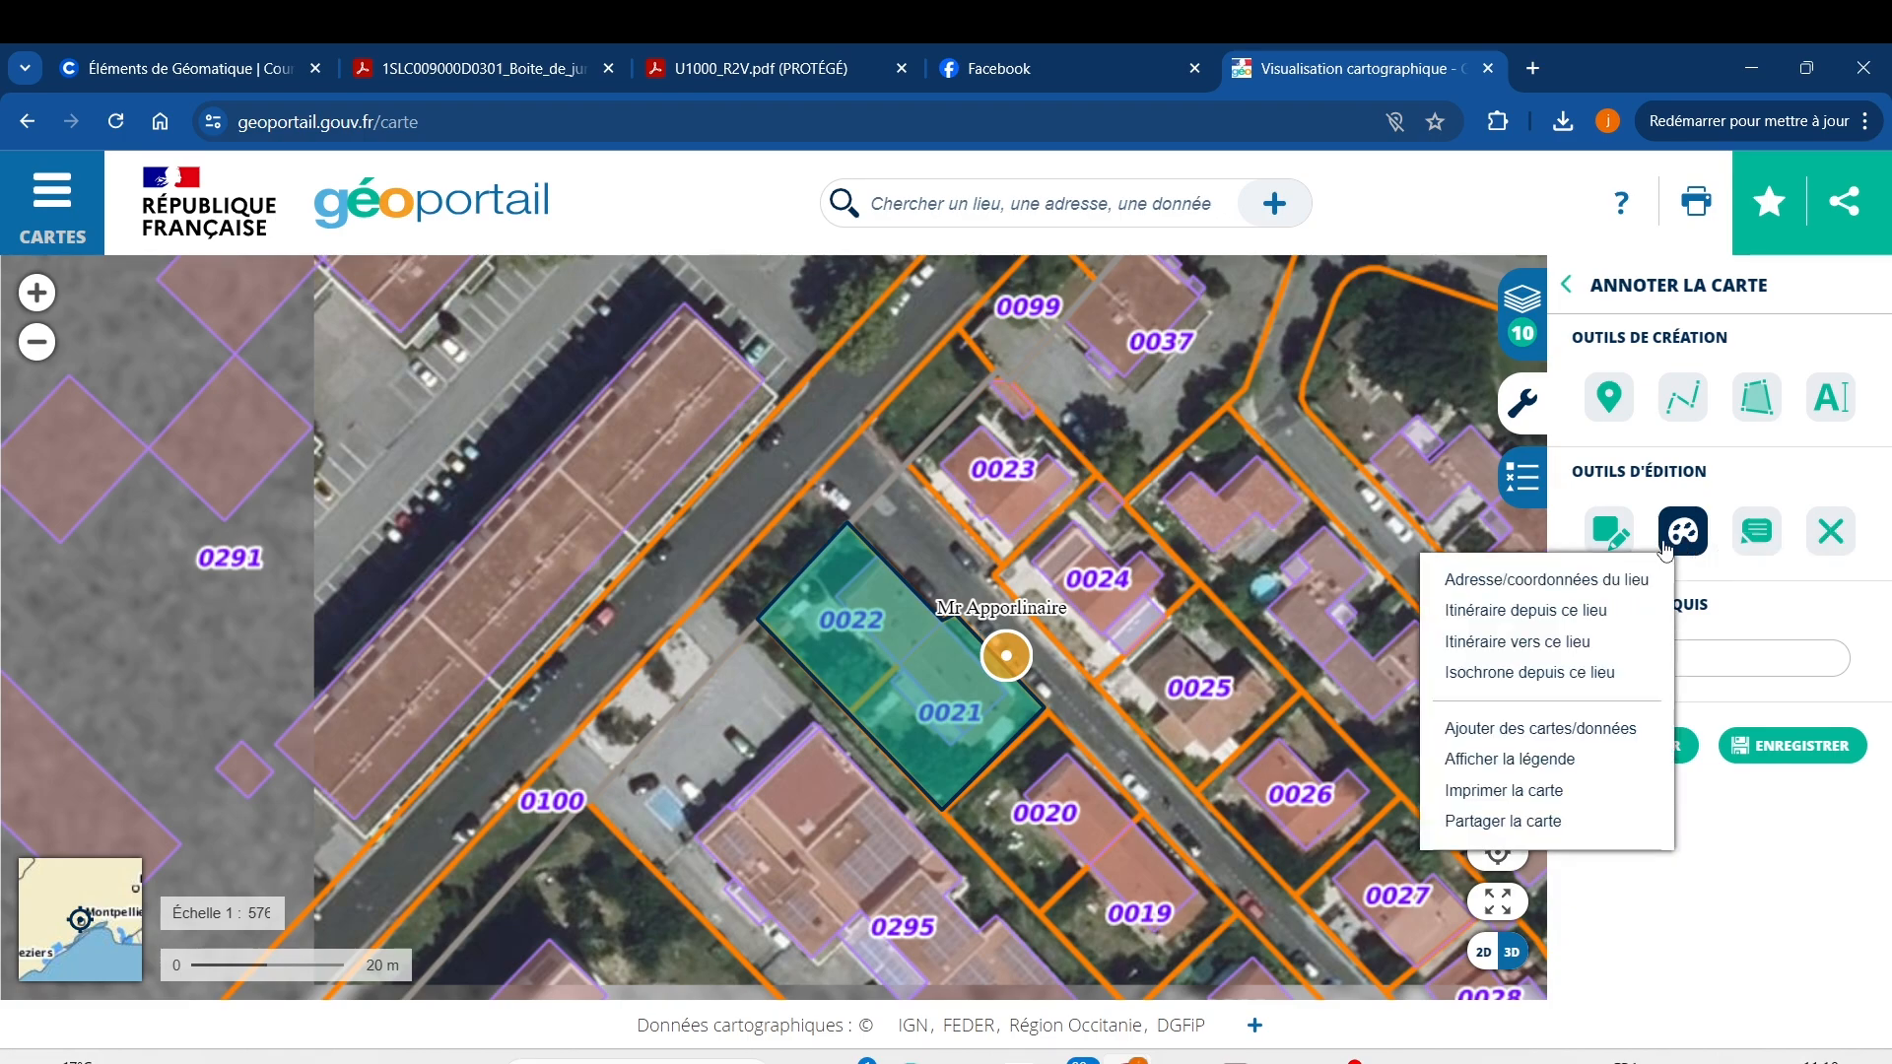
{"action": "left_click", "coordinate": [1678, 537]}
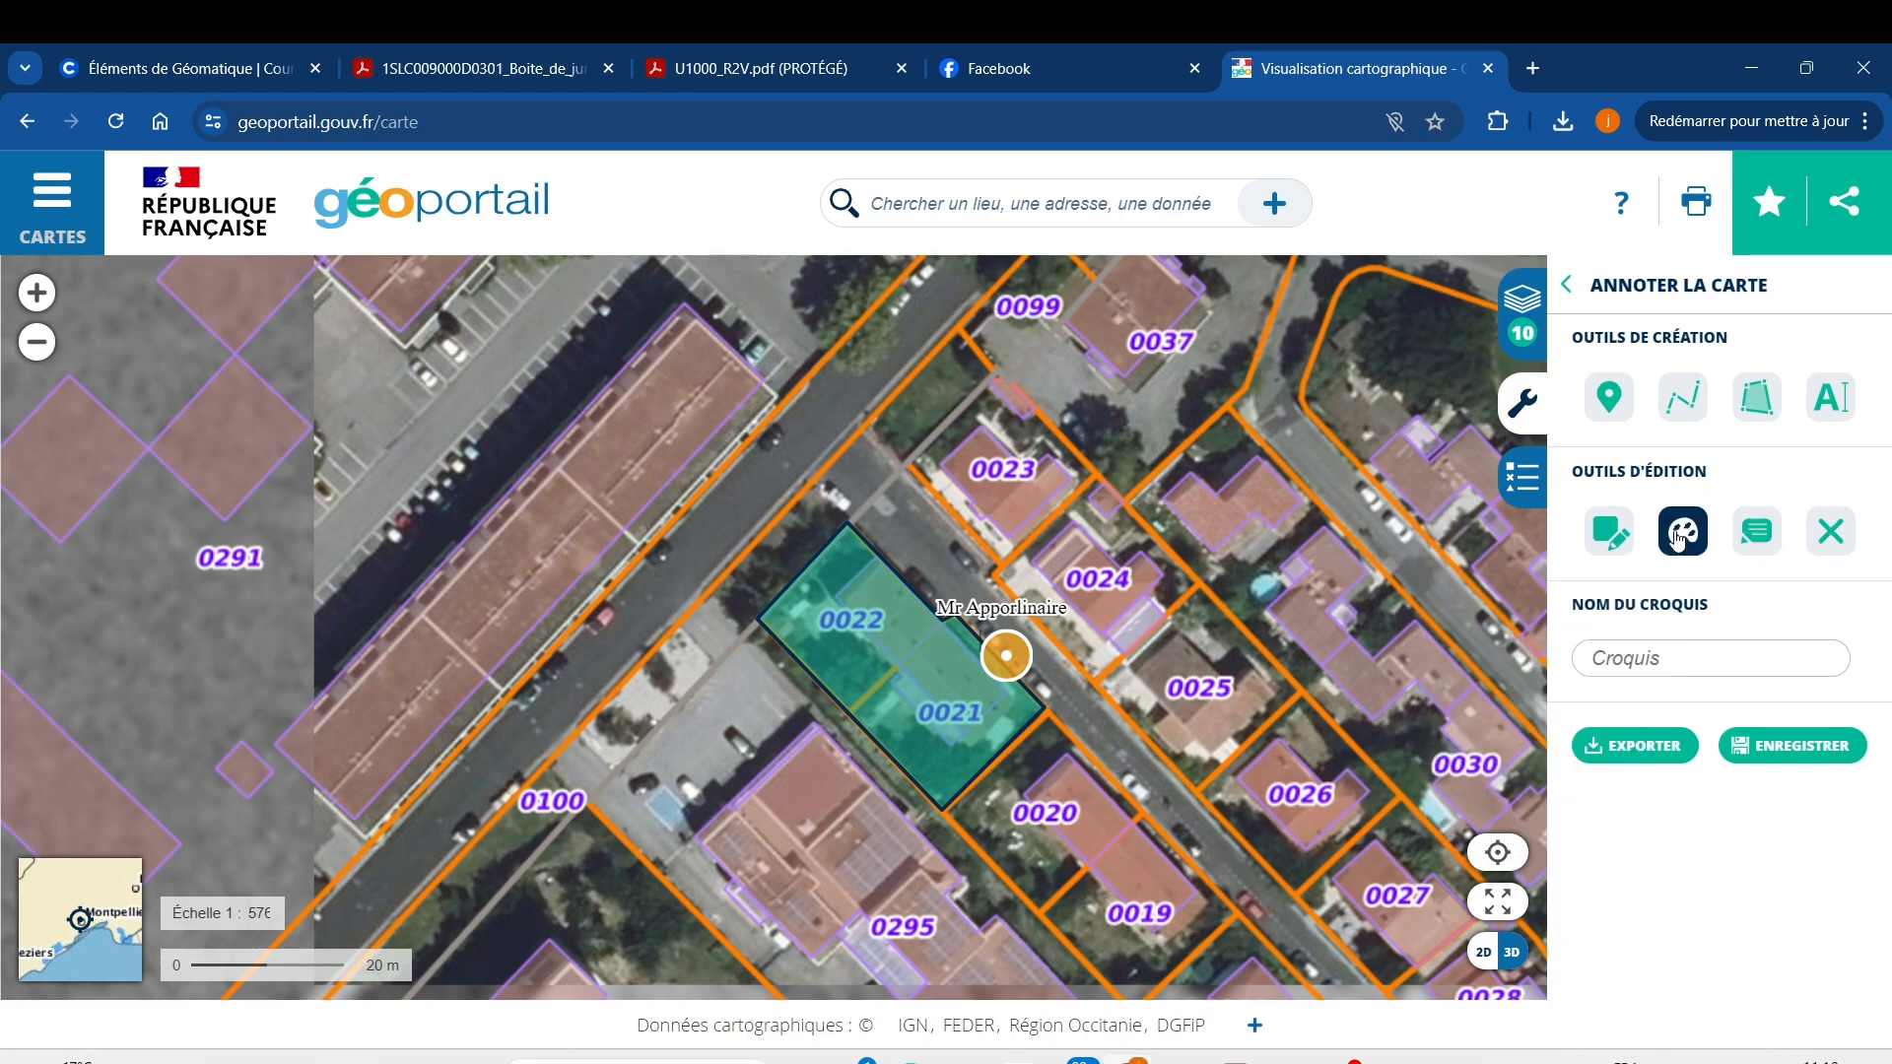
Dismiss the sketch name suggestions, deselect the style tool, and select the pencil shape-editing tool.
{"action": "left_click", "coordinate": [1664, 662]}
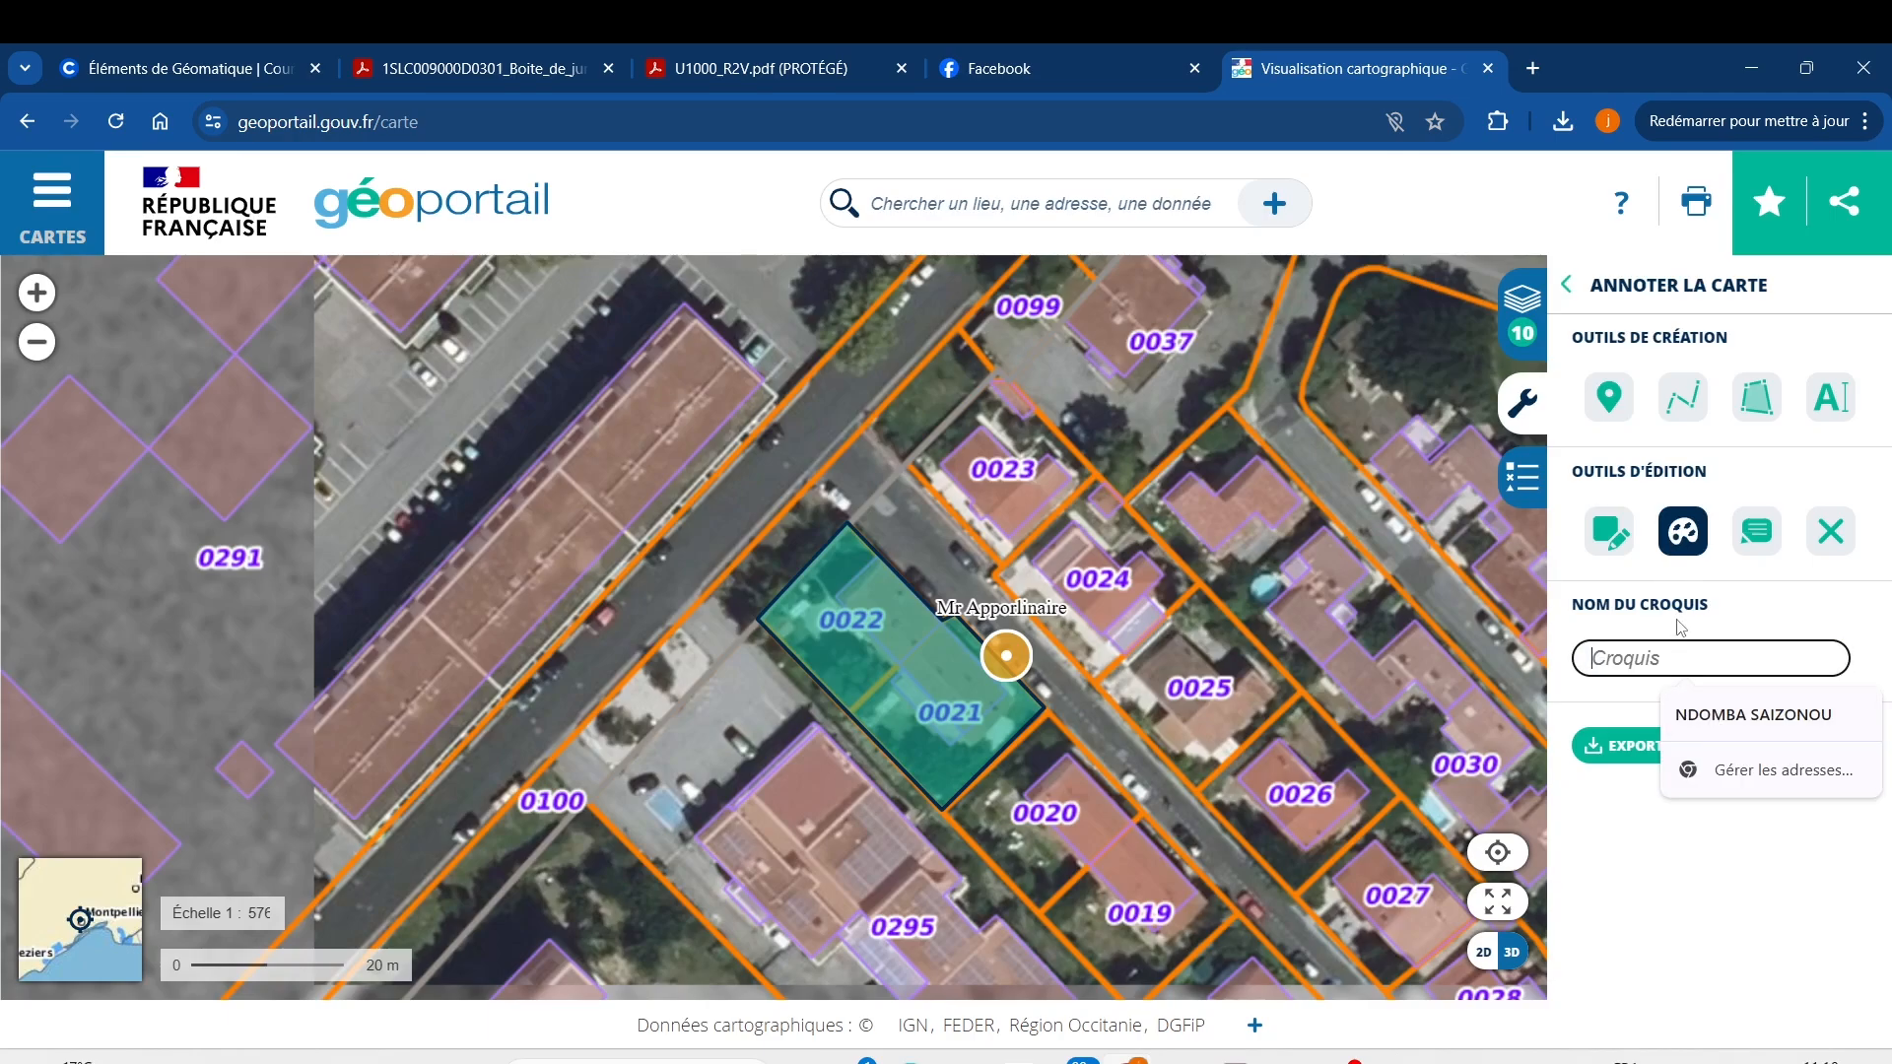
{"action": "left_click", "coordinate": [1693, 536]}
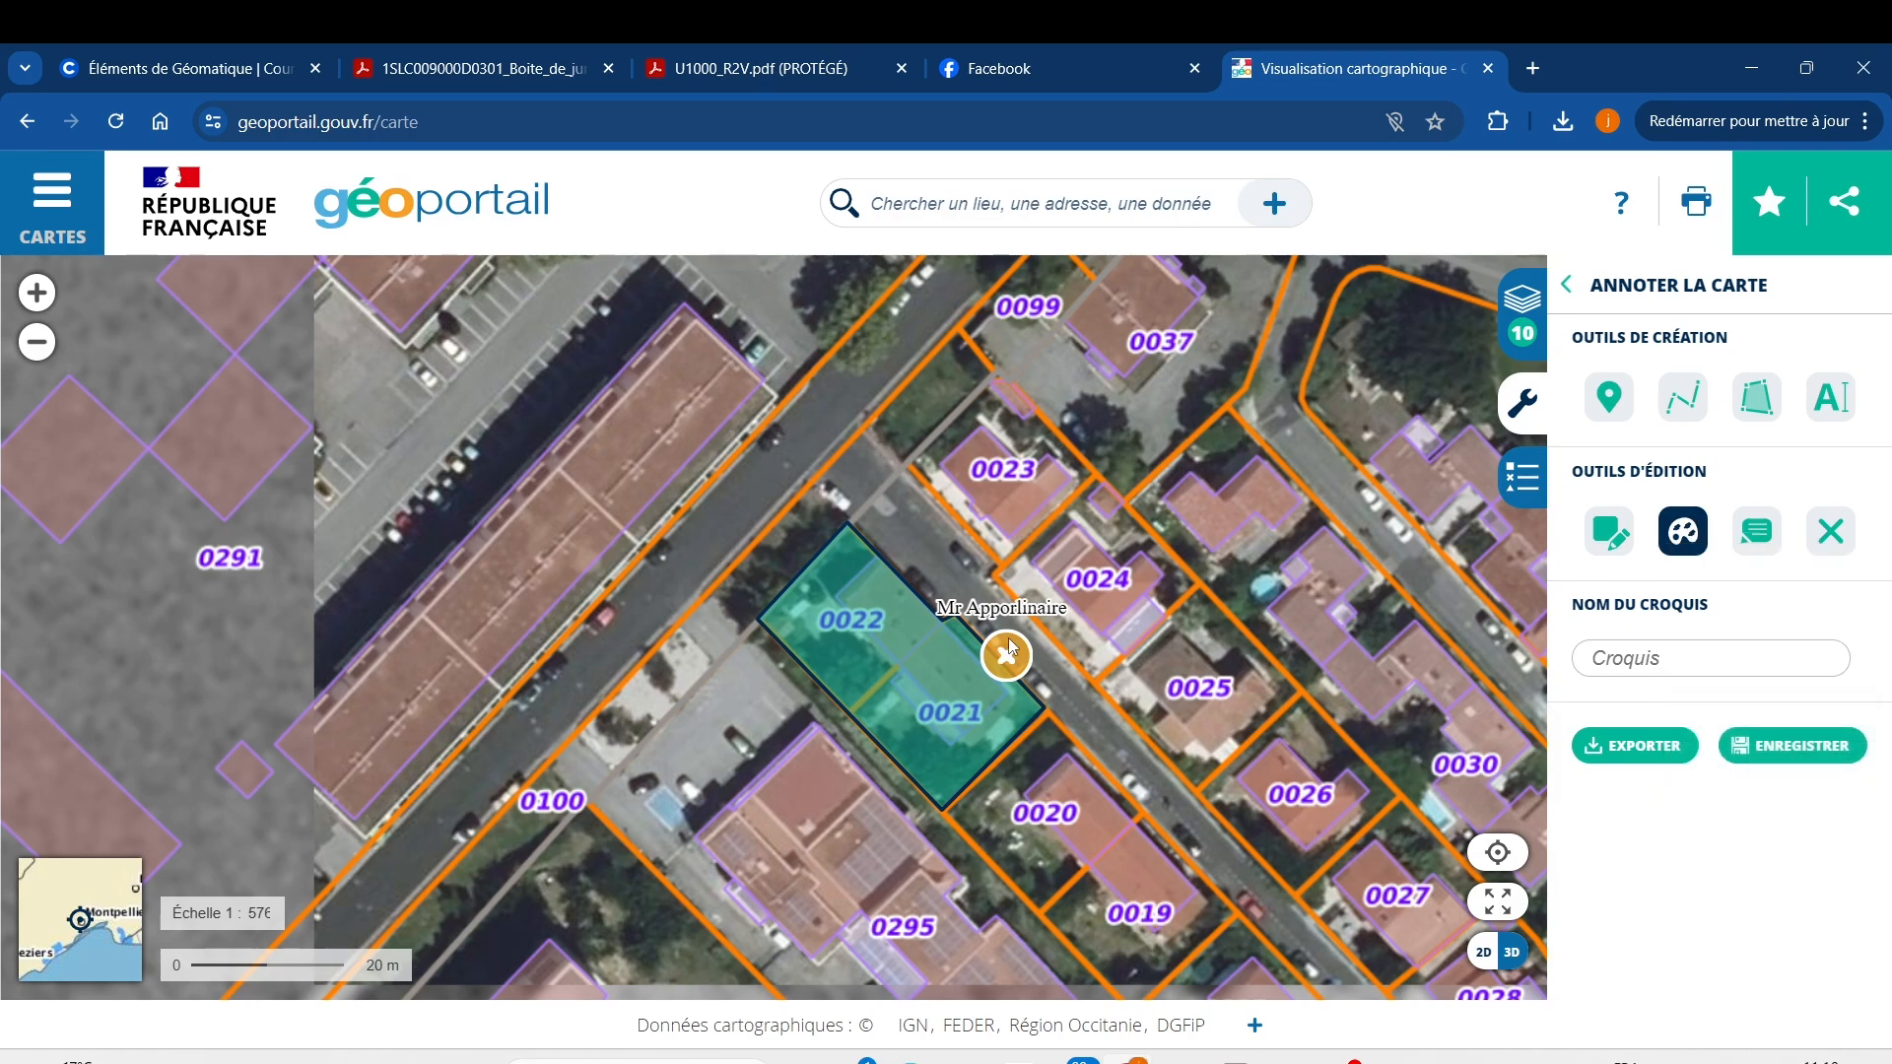
{"action": "scroll", "coordinate": [833, 631], "scroll_direction": "up", "scroll_amount": 2}
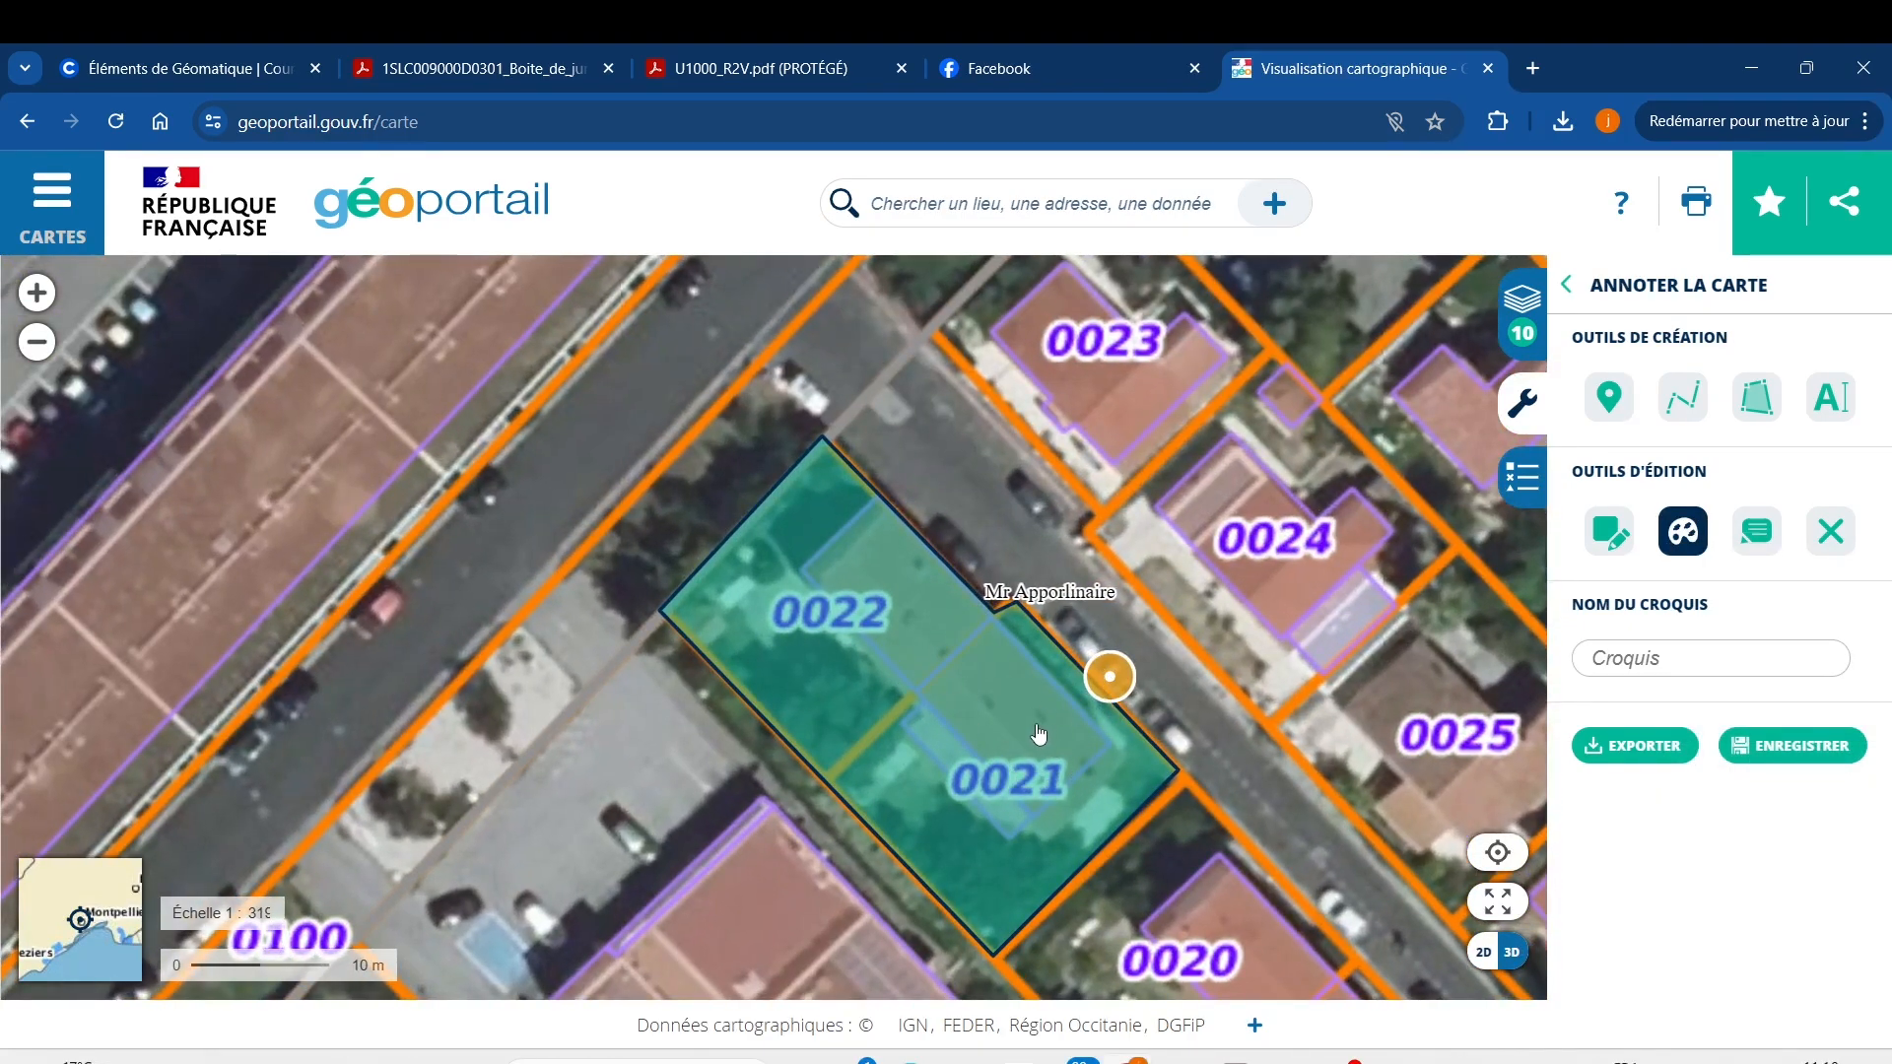
{"action": "scroll", "coordinate": [1143, 764], "scroll_direction": "down", "scroll_amount": 1}
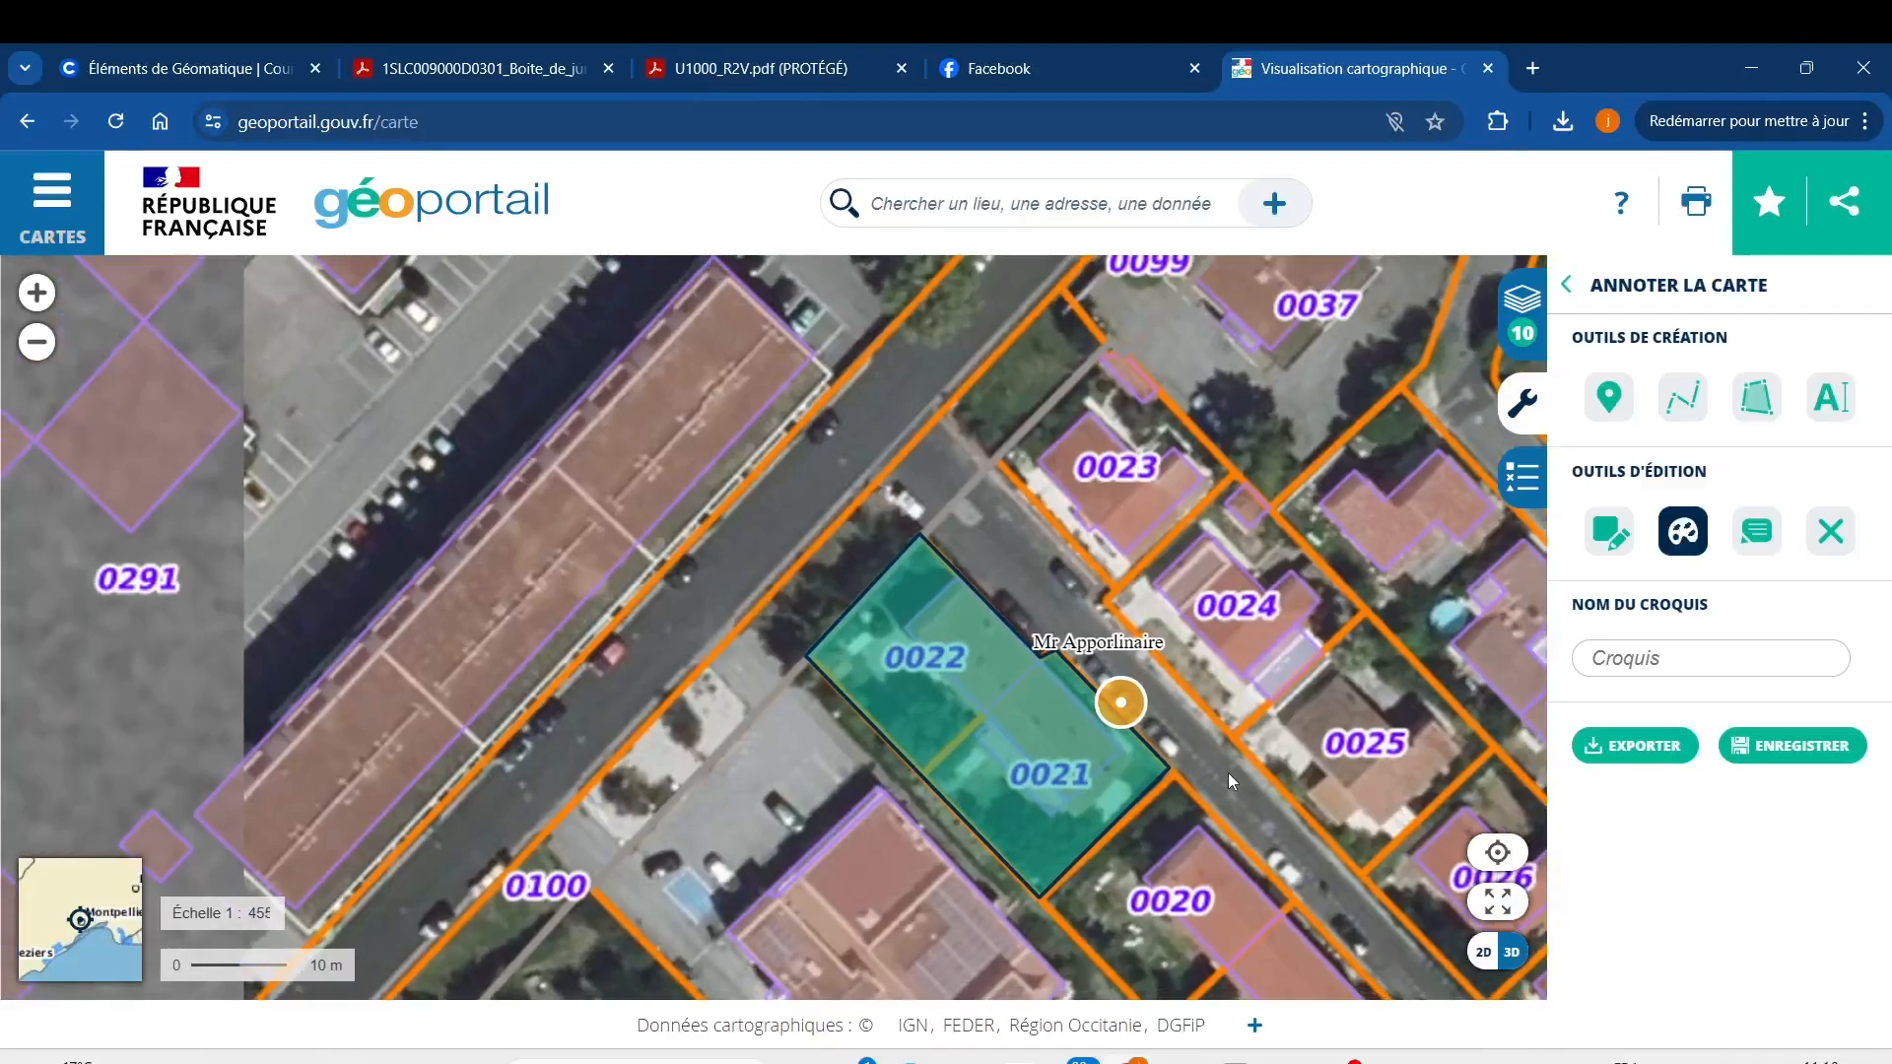
{"action": "left_click", "coordinate": [1682, 531]}
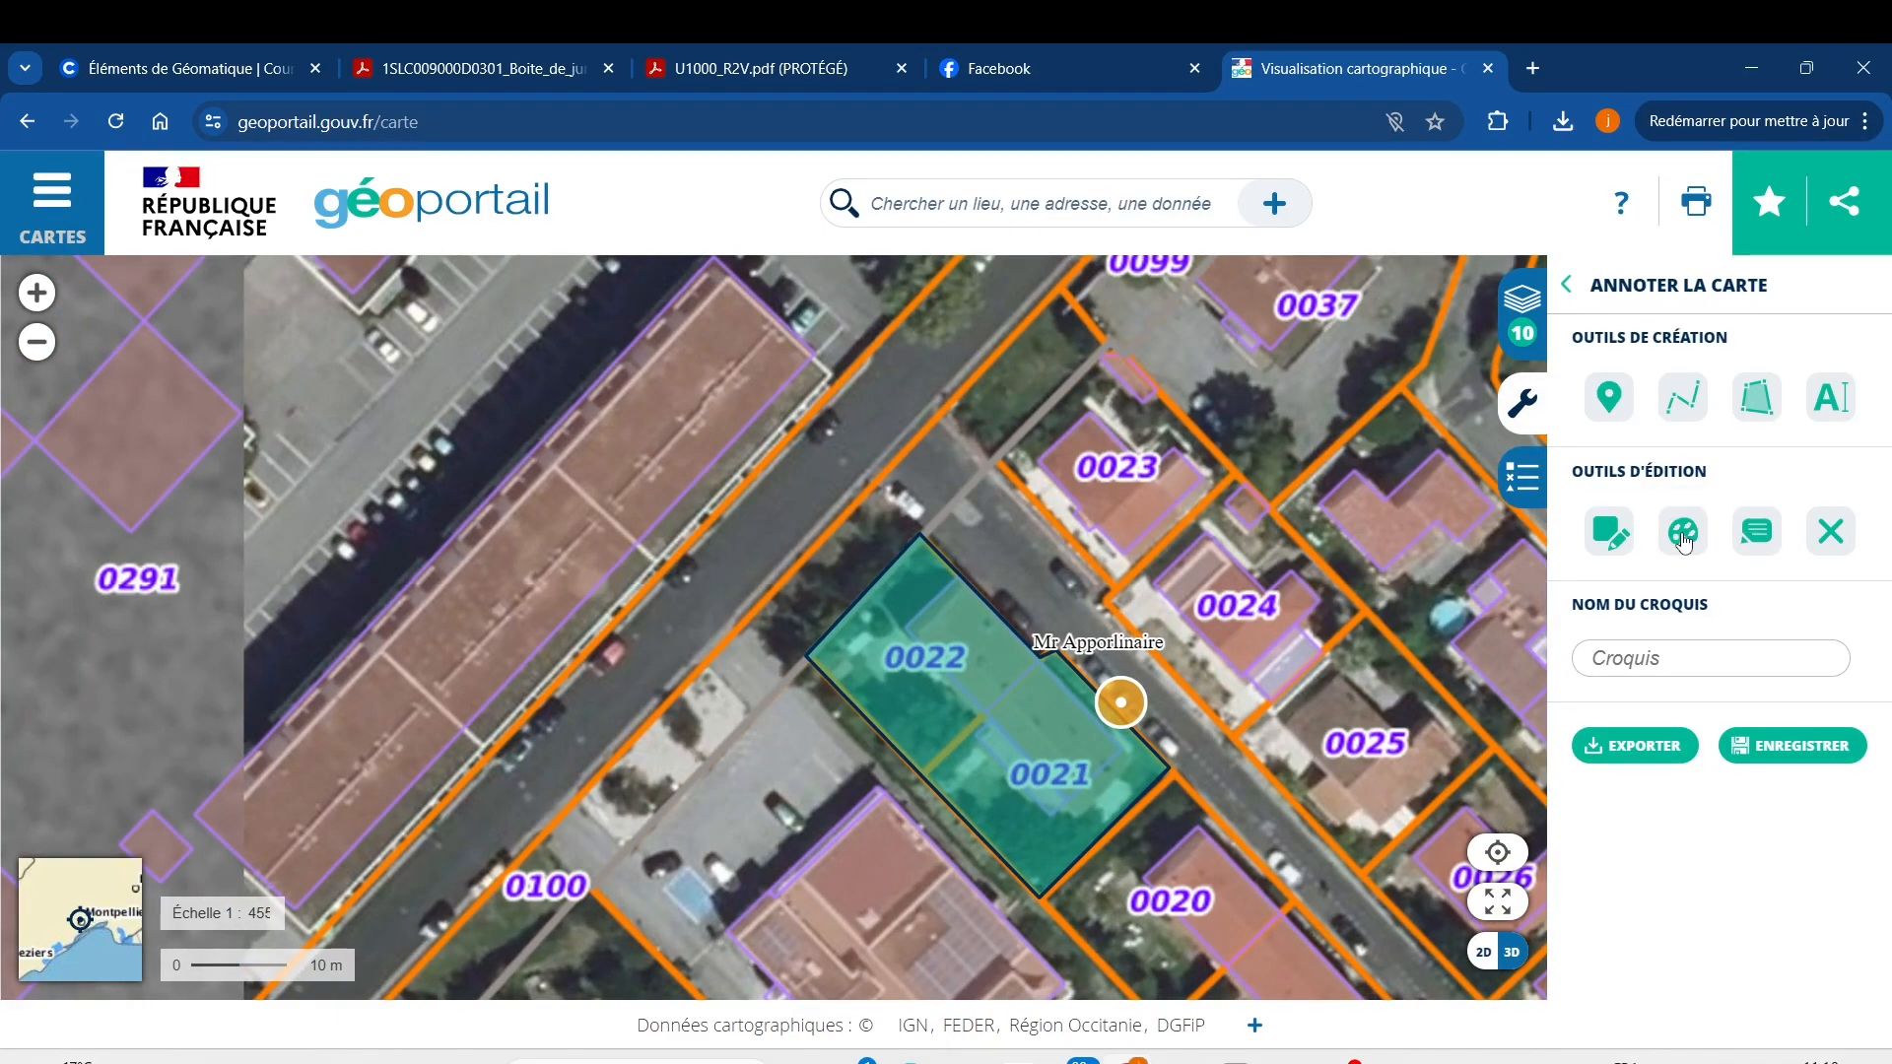
{"action": "left_click", "coordinate": [1603, 535]}
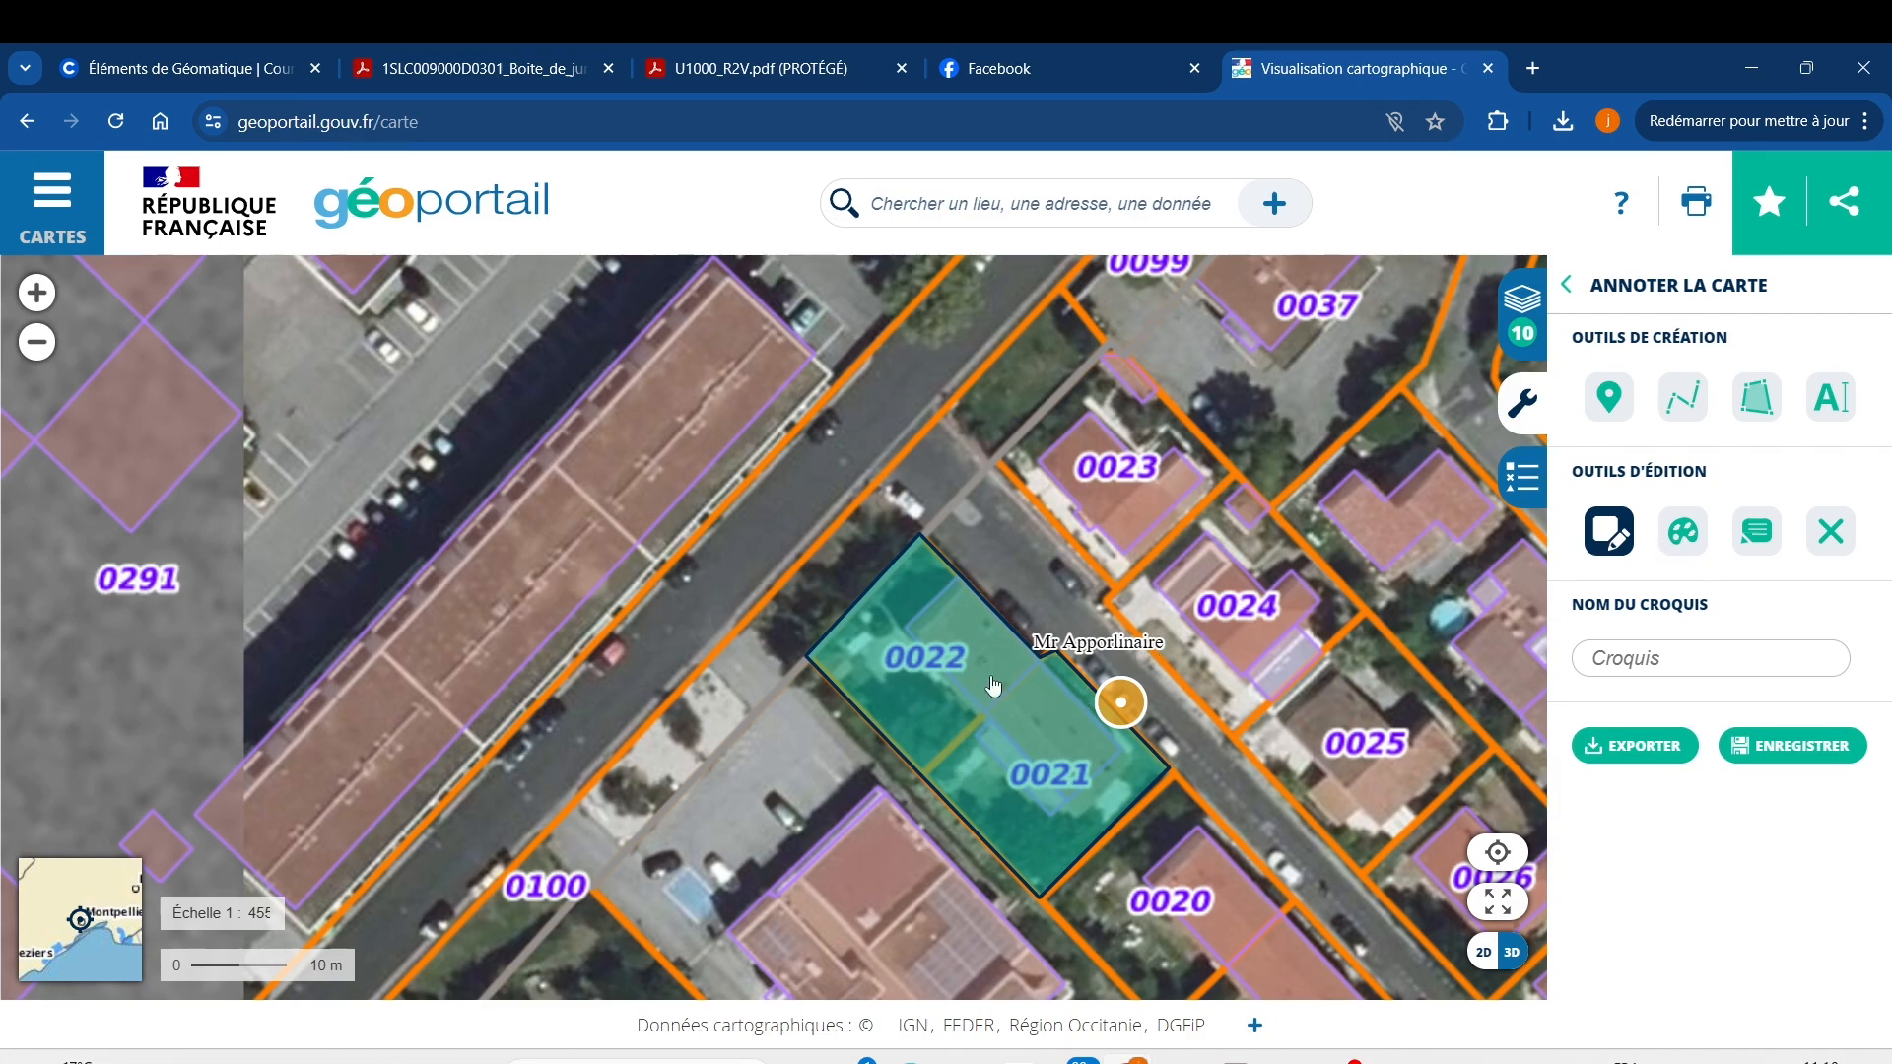
{"action": "scroll", "coordinate": [997, 741], "scroll_direction": "up", "scroll_amount": 1}
{"action": "scroll", "coordinate": [998, 742], "scroll_direction": "up", "scroll_amount": 2}
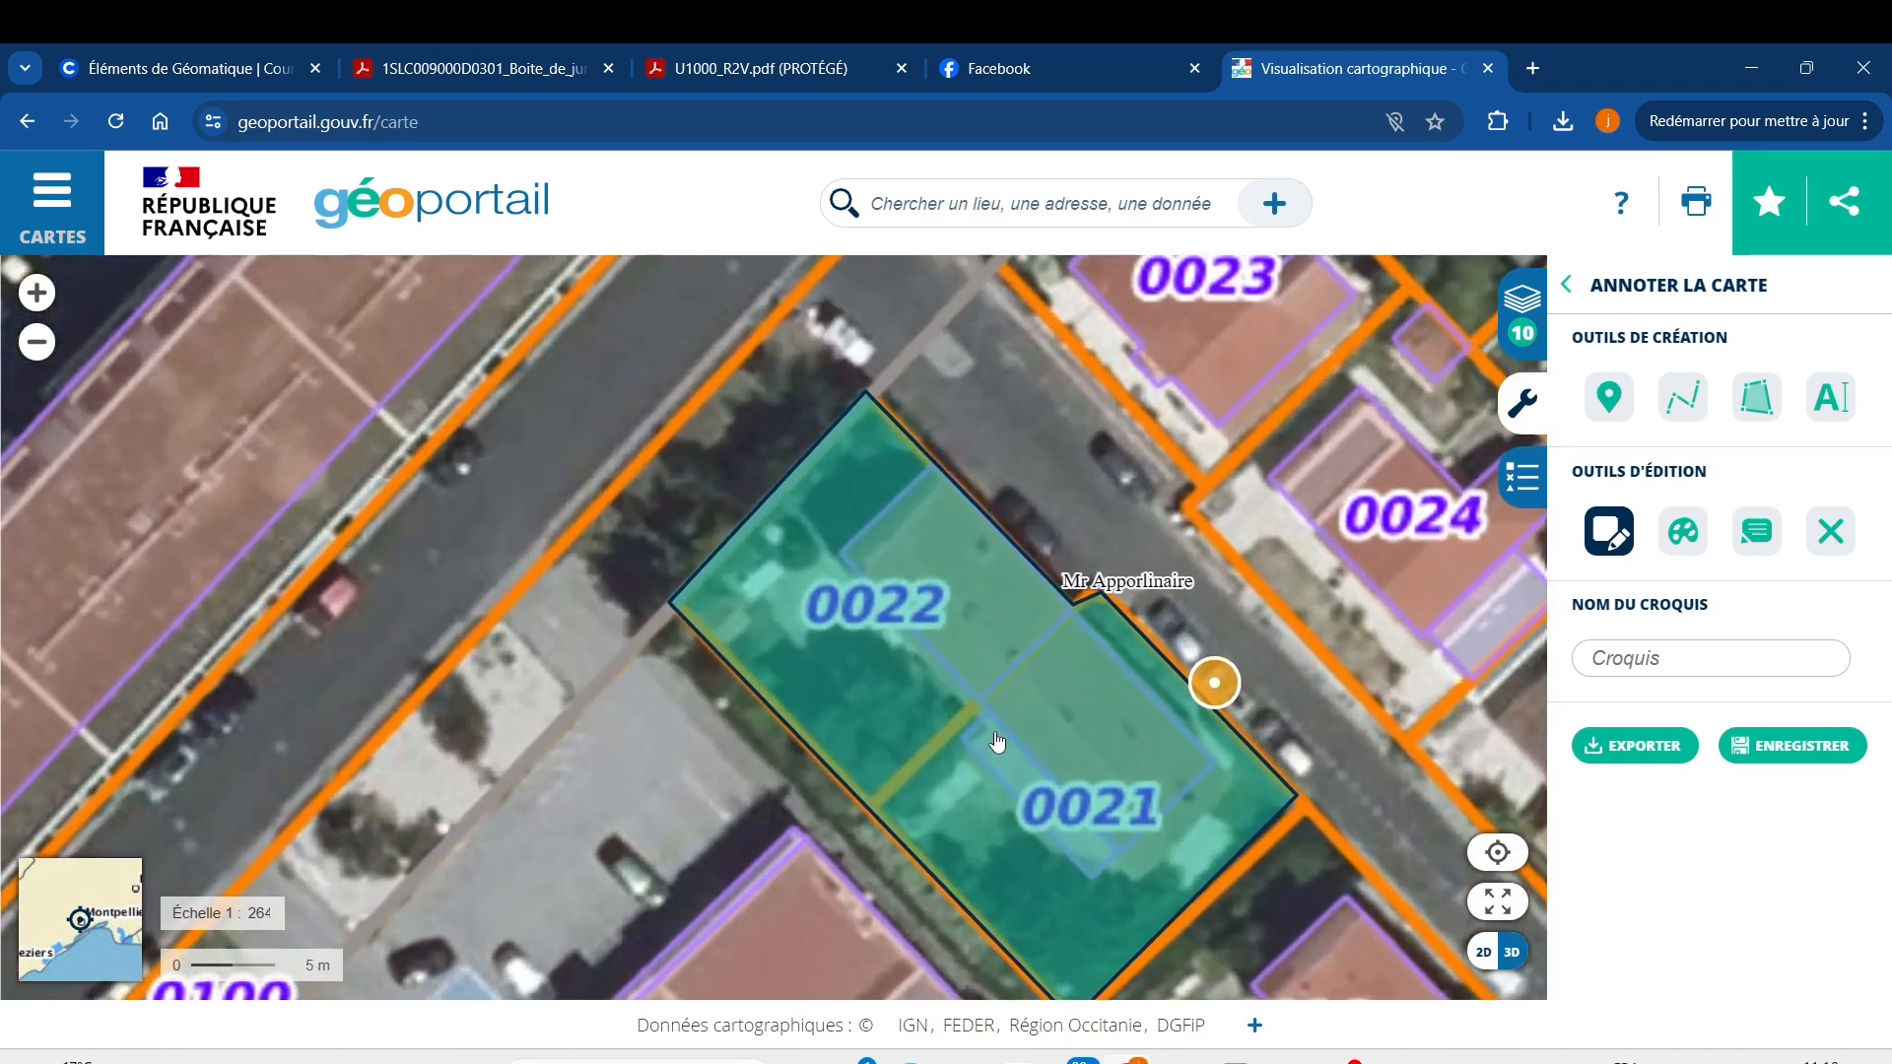
{"action": "scroll", "coordinate": [997, 741], "scroll_direction": "down", "scroll_amount": 2}
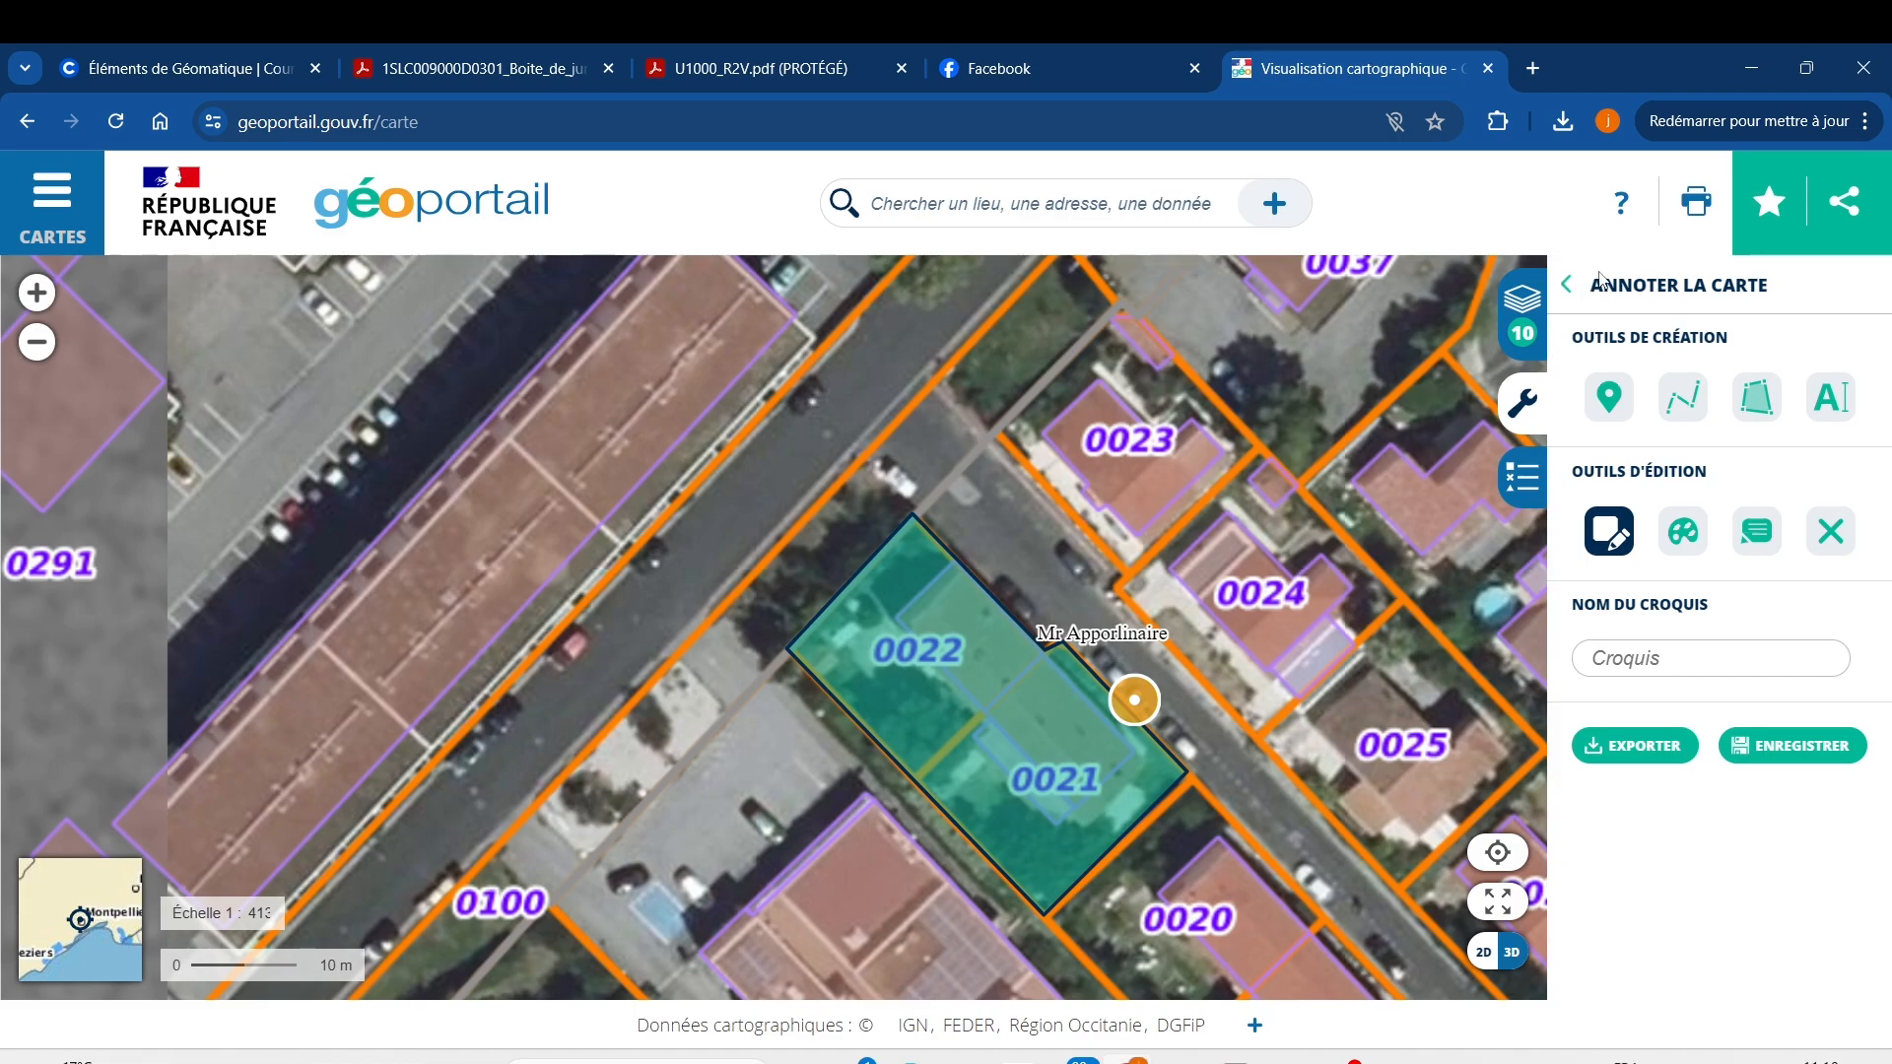
Select Mesurer une distance from the Mesures tools.
{"action": "left_click", "coordinate": [1567, 284]}
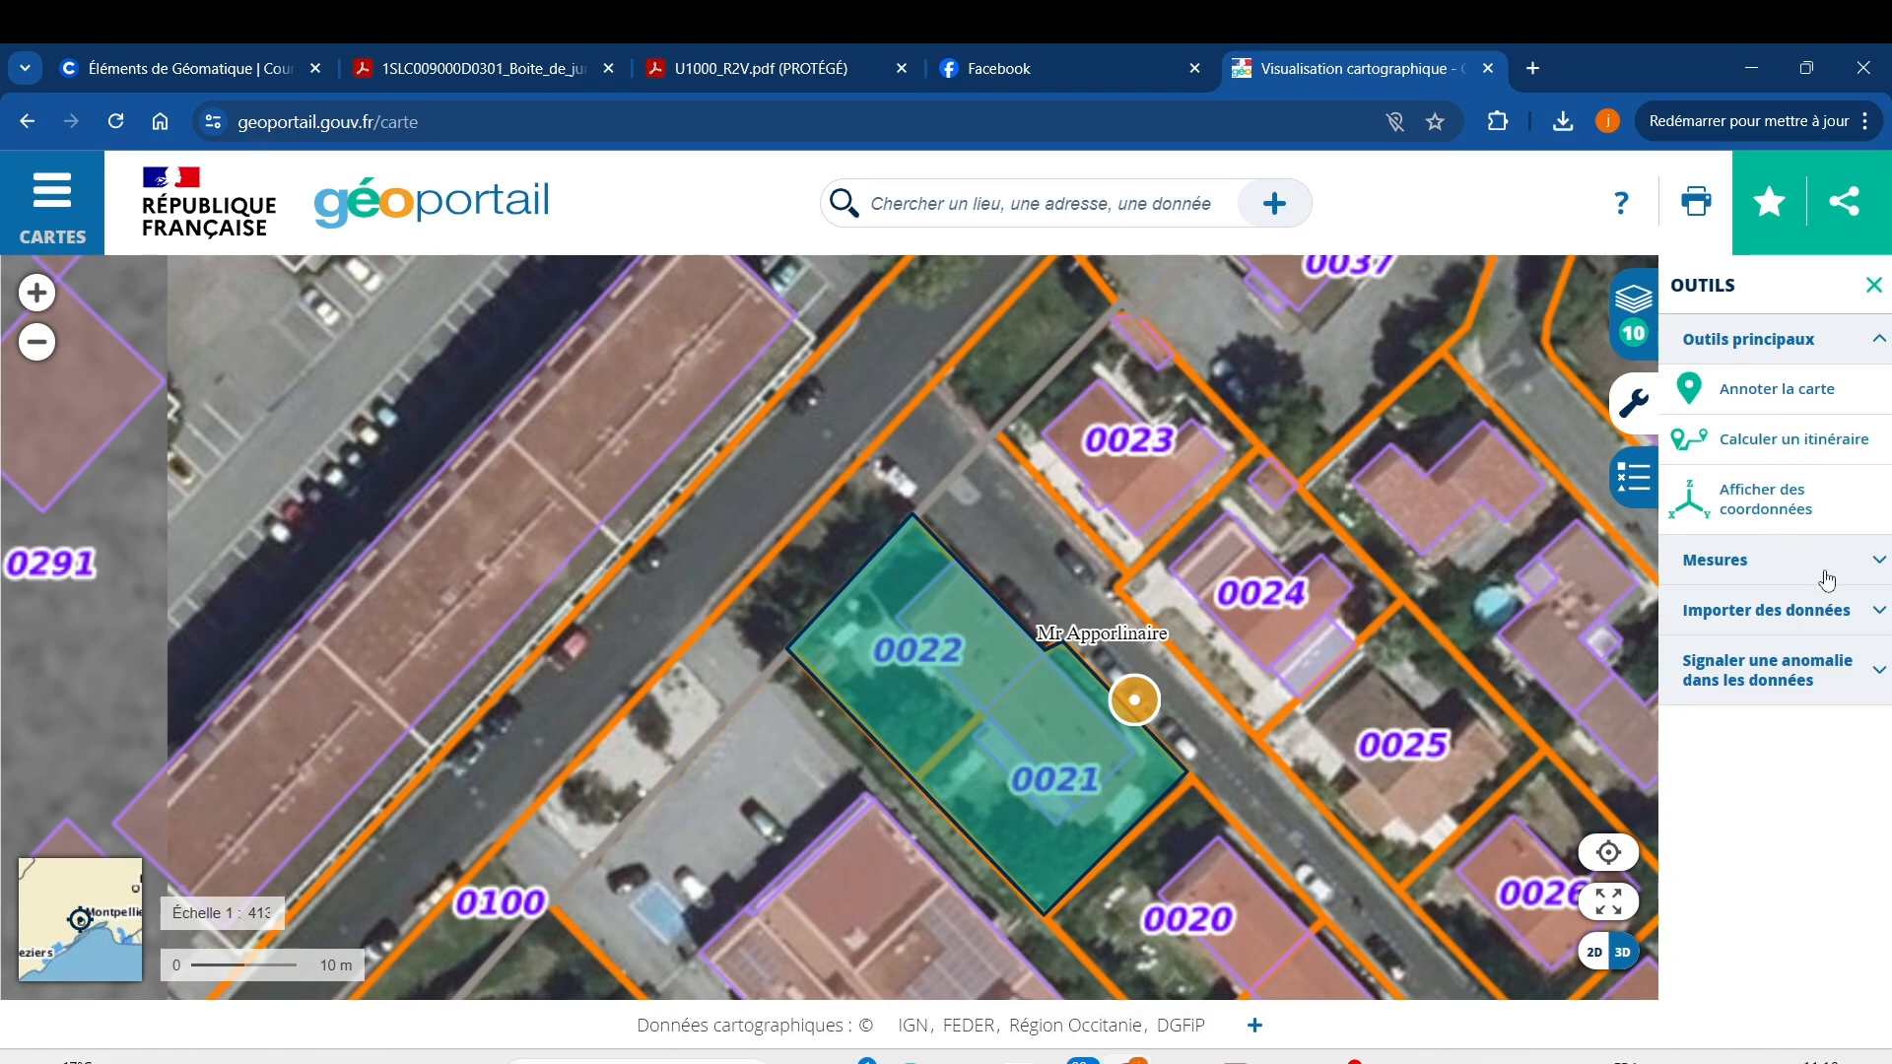
{"action": "left_click", "coordinate": [1868, 582]}
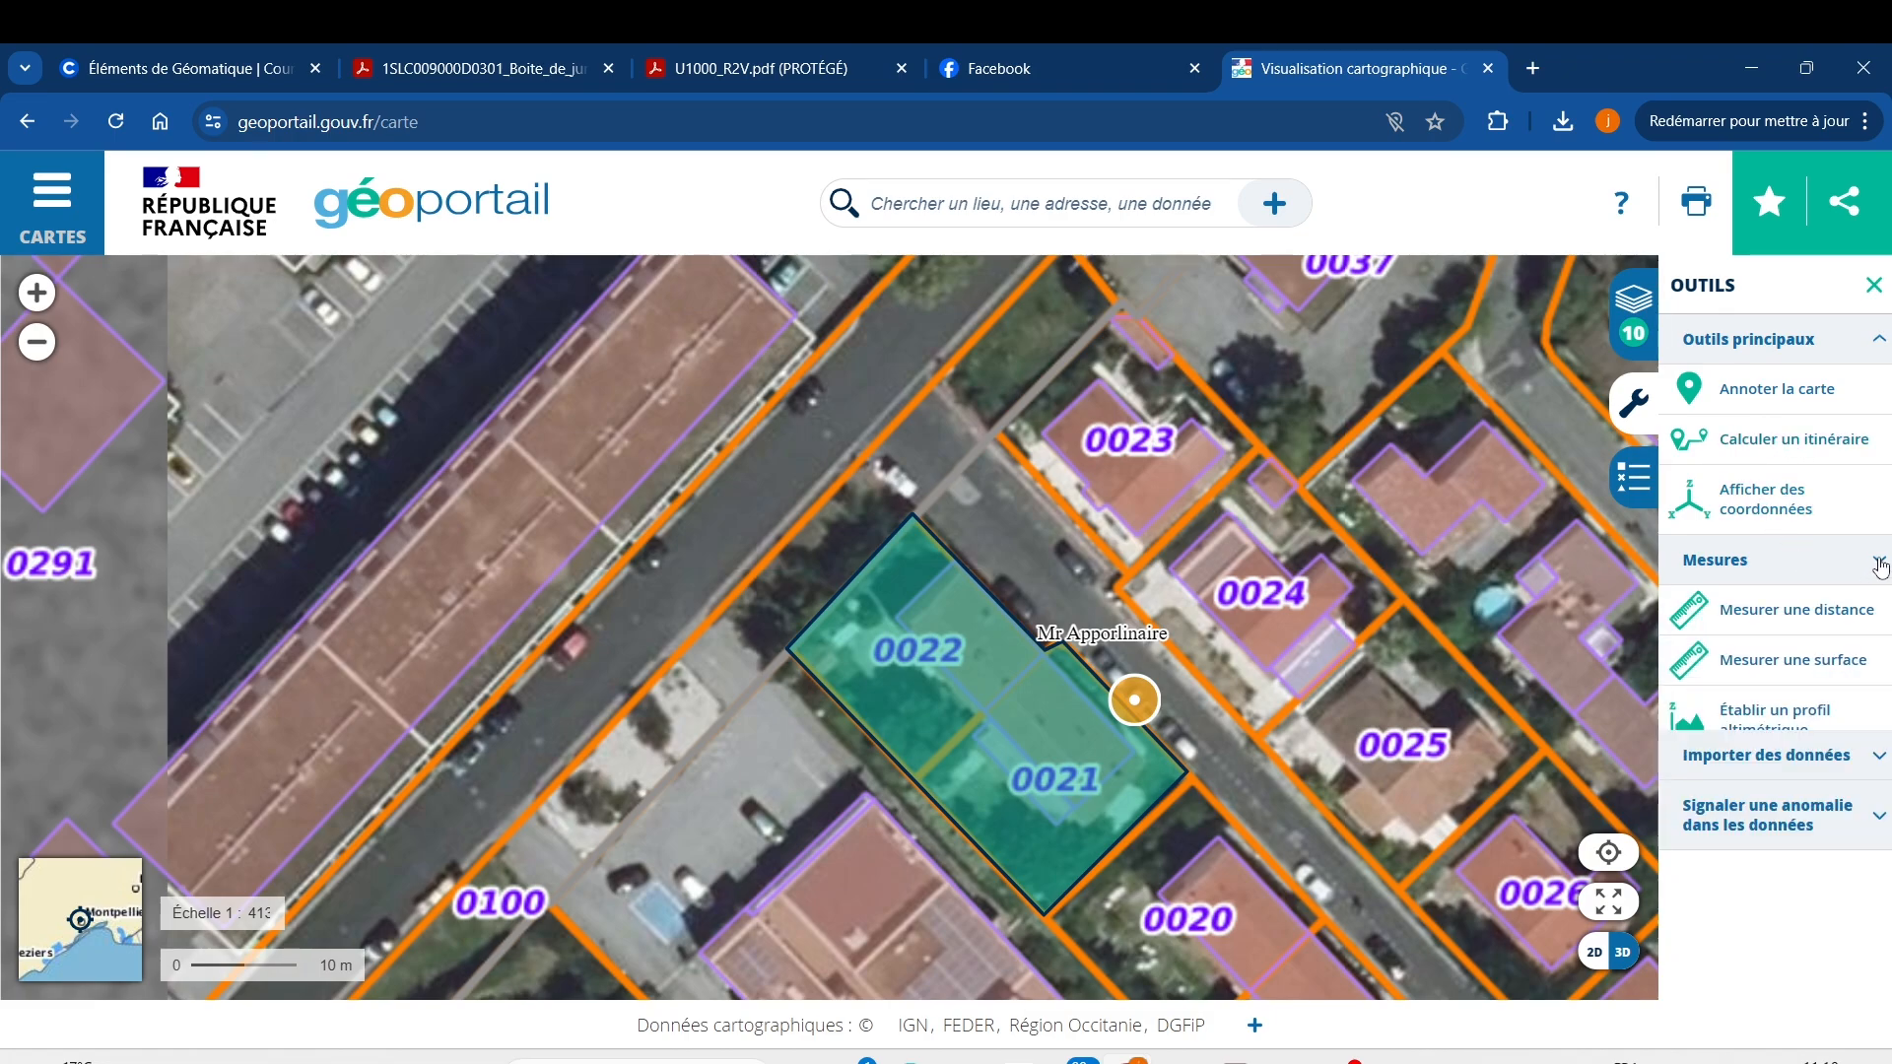
{"action": "scroll", "coordinate": [1197, 842], "scroll_direction": "up", "scroll_amount": 2}
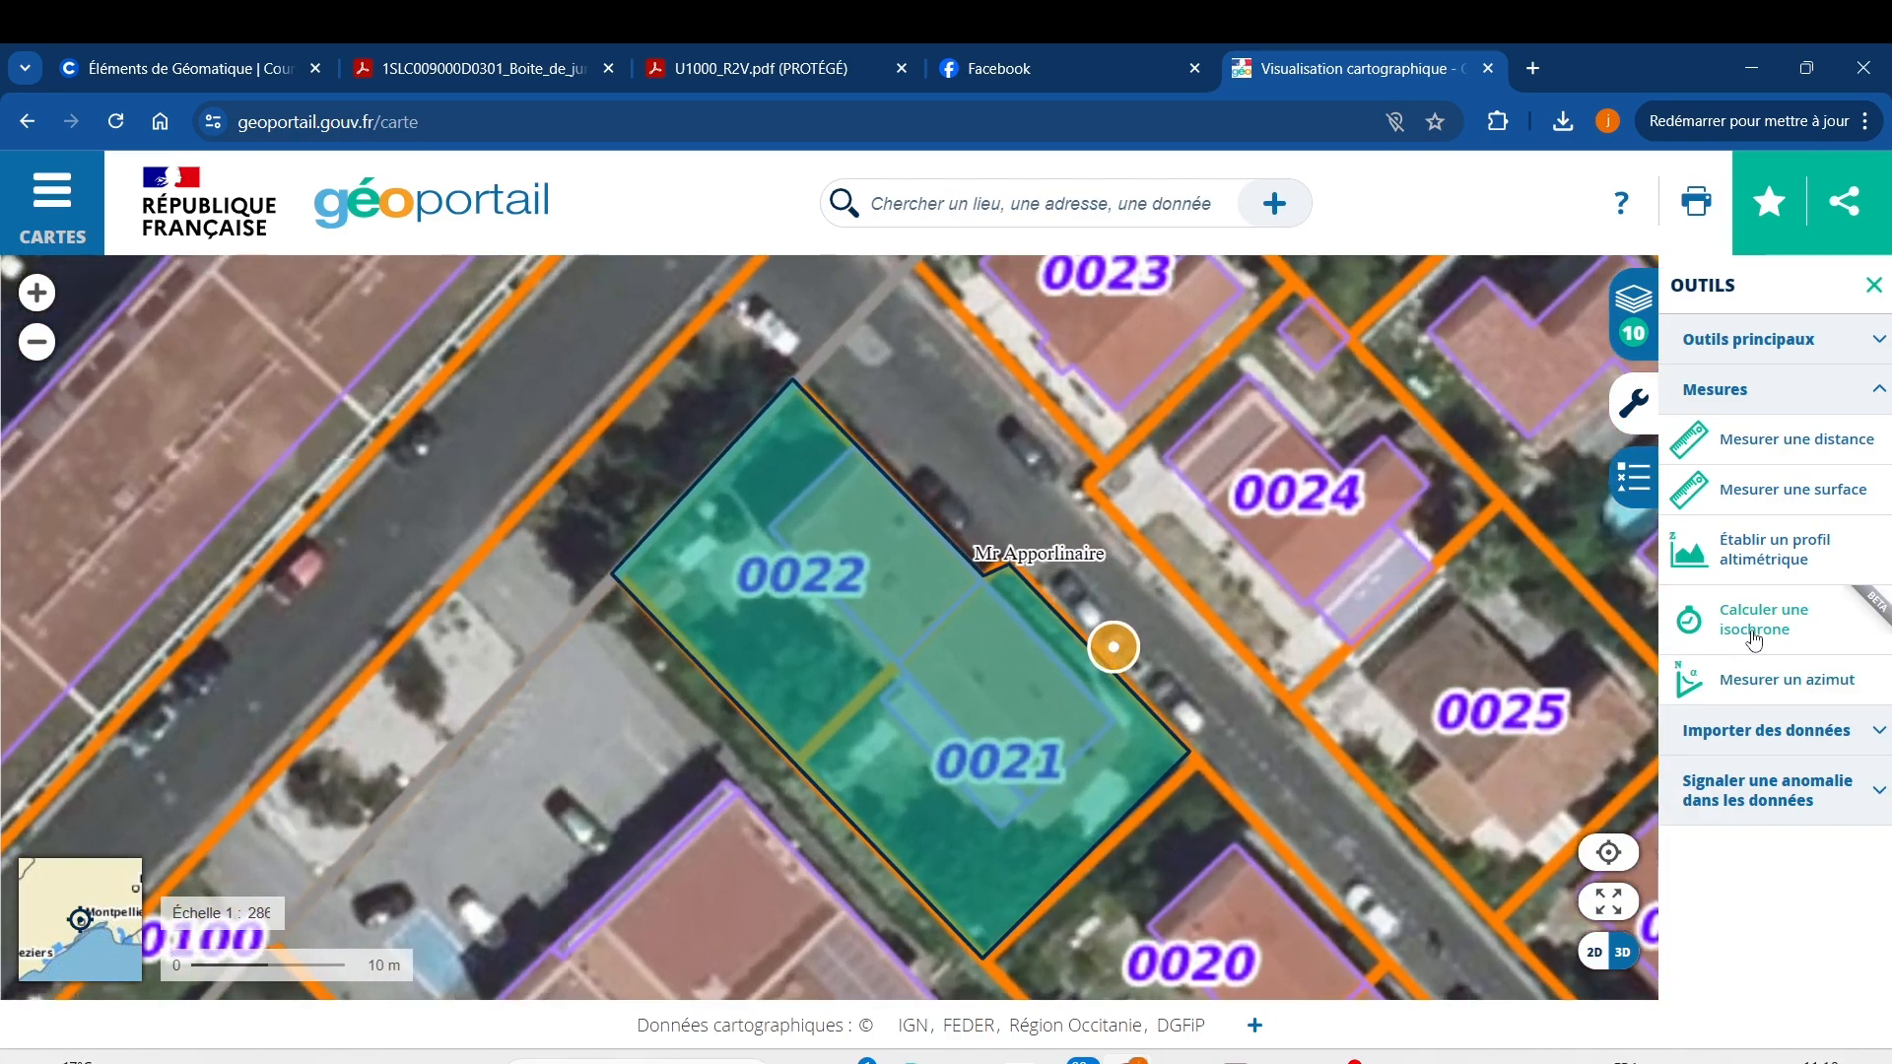
{"action": "left_click", "coordinate": [1777, 439]}
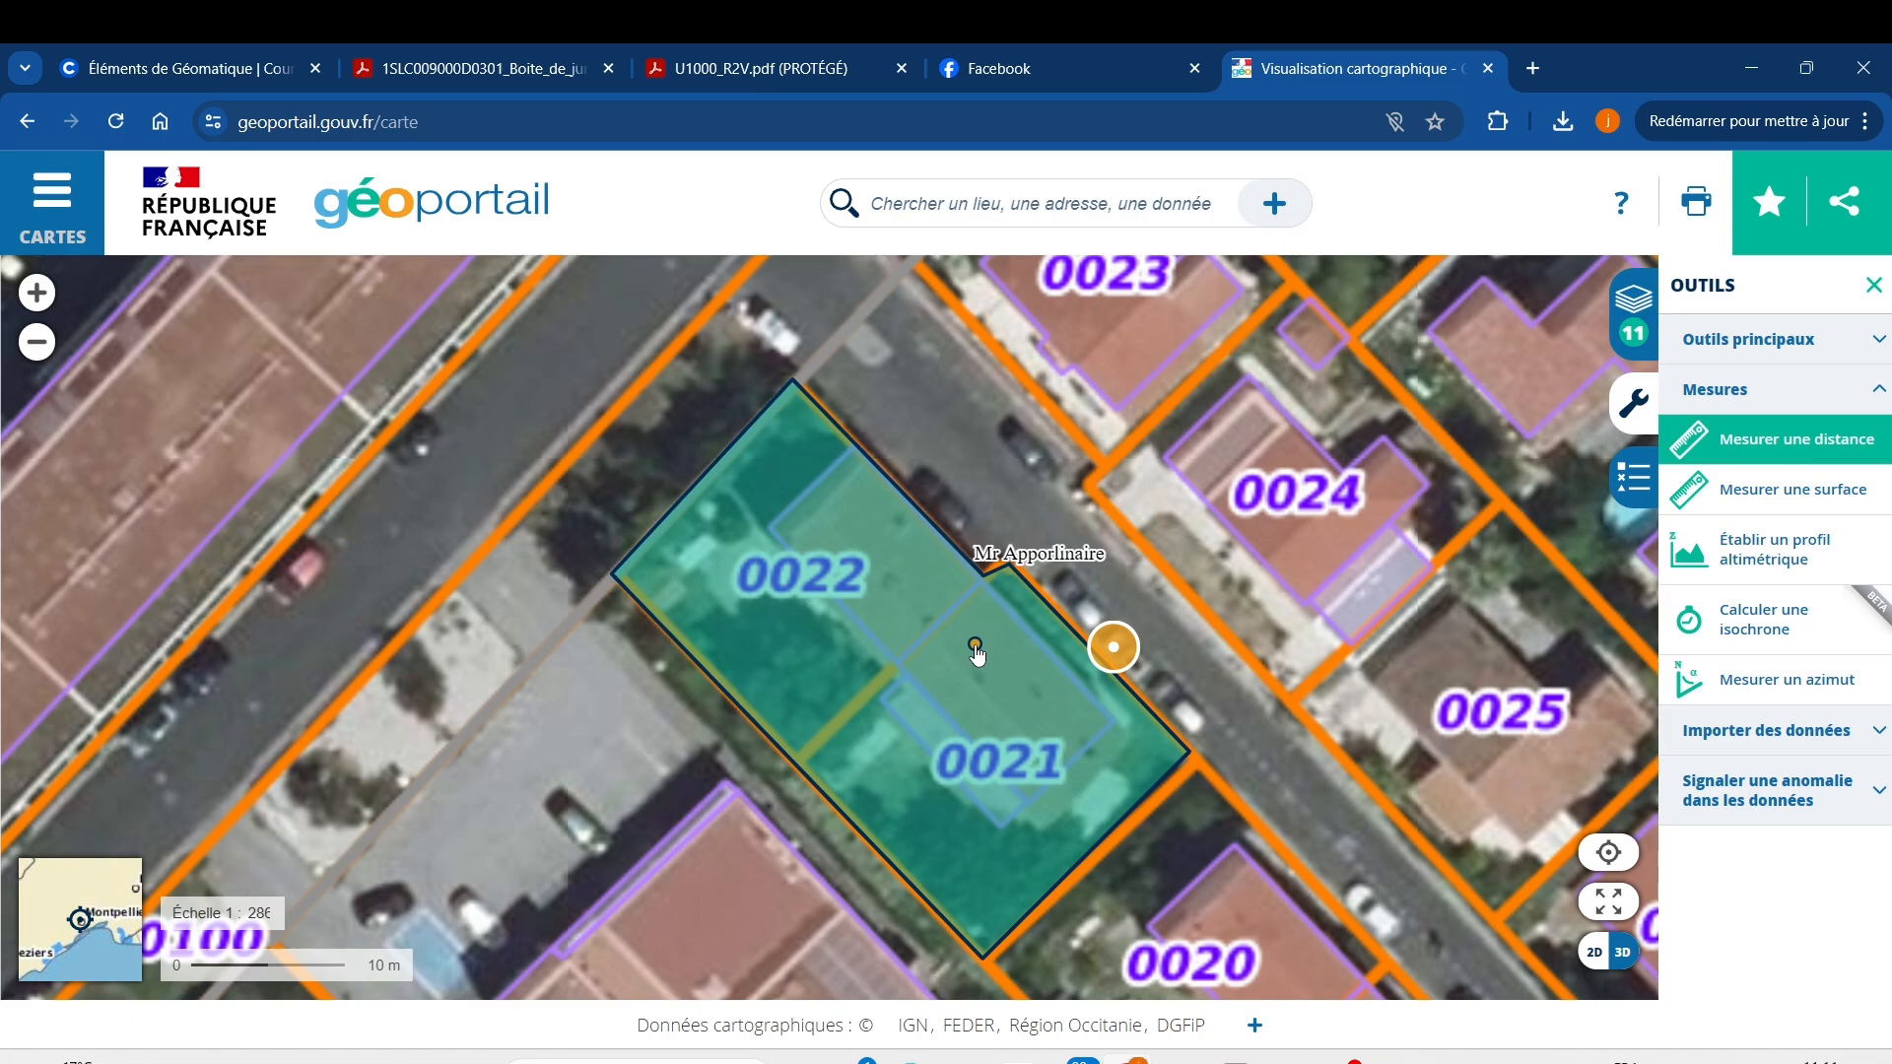
{"action": "scroll", "coordinate": [973, 641], "scroll_direction": "up", "scroll_amount": 3}
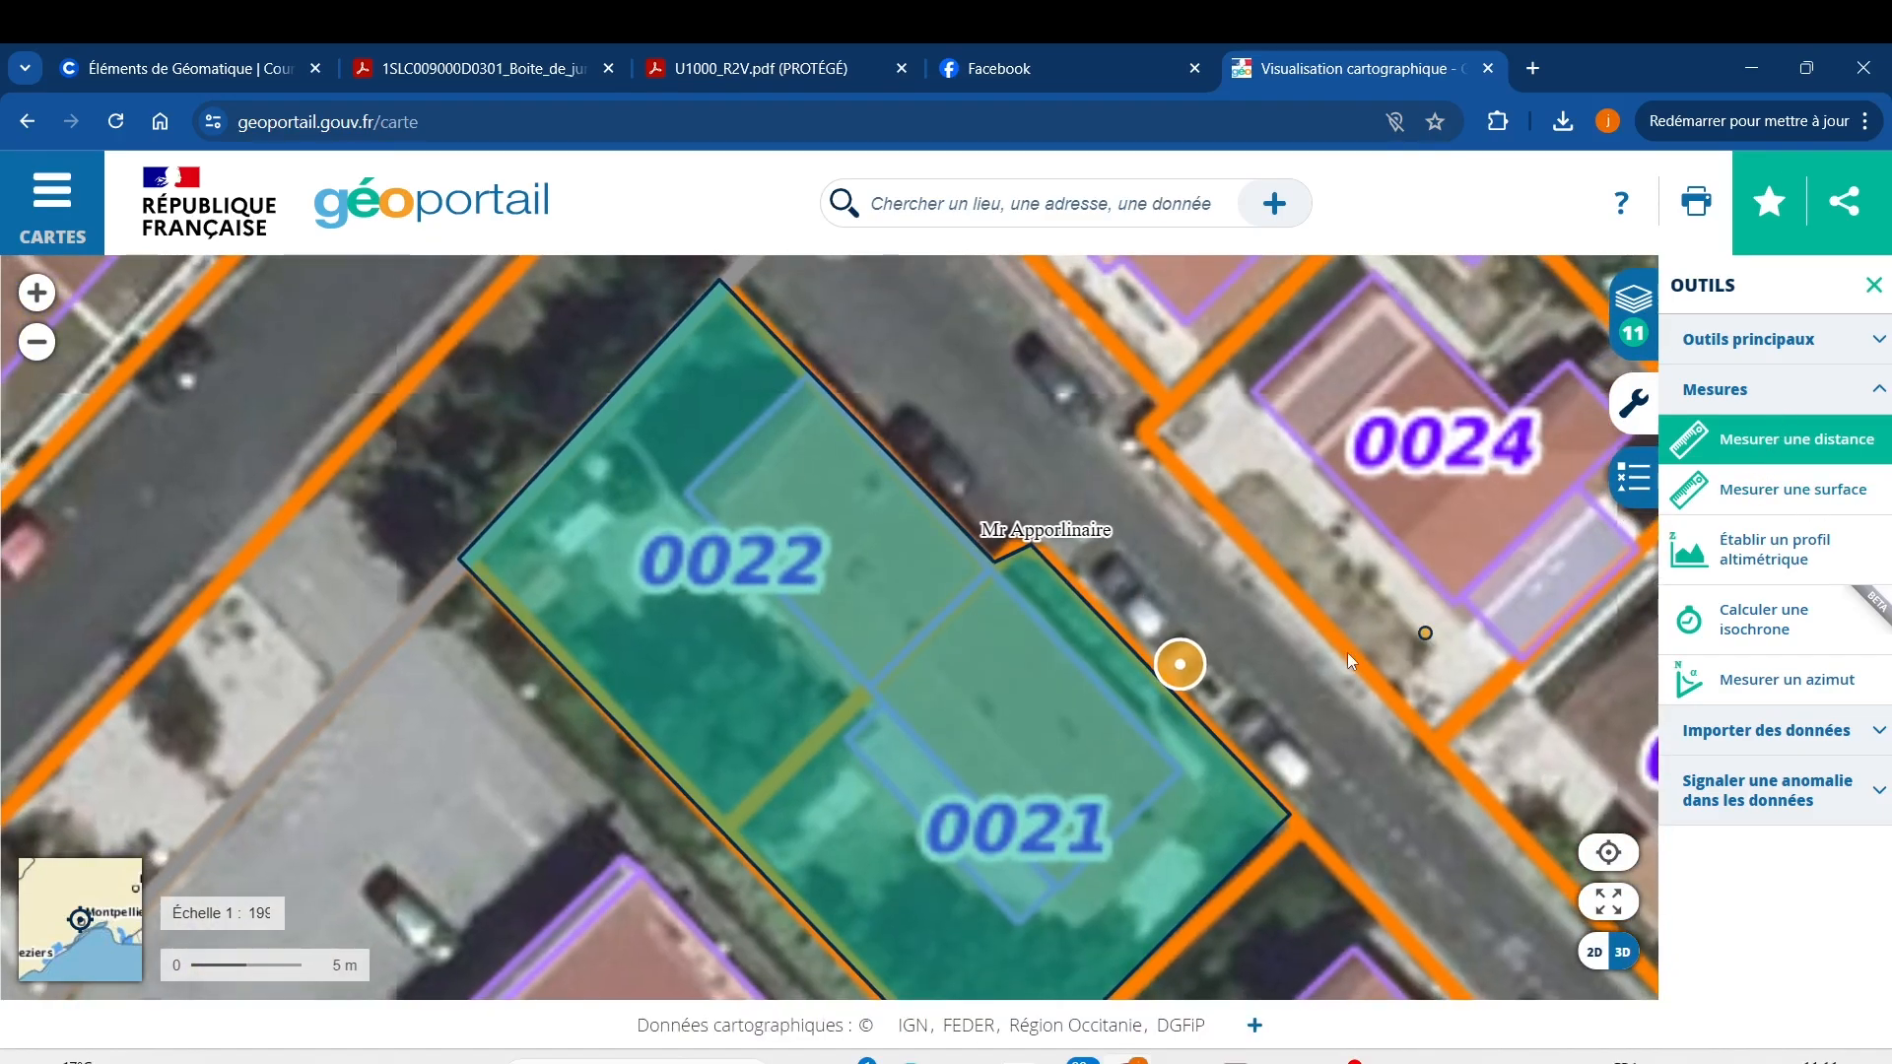
Measure the 23.27 m street edge plus 3.18 m and 3.36 m segments near the northern corner.
{"action": "left_click", "coordinate": [826, 404]}
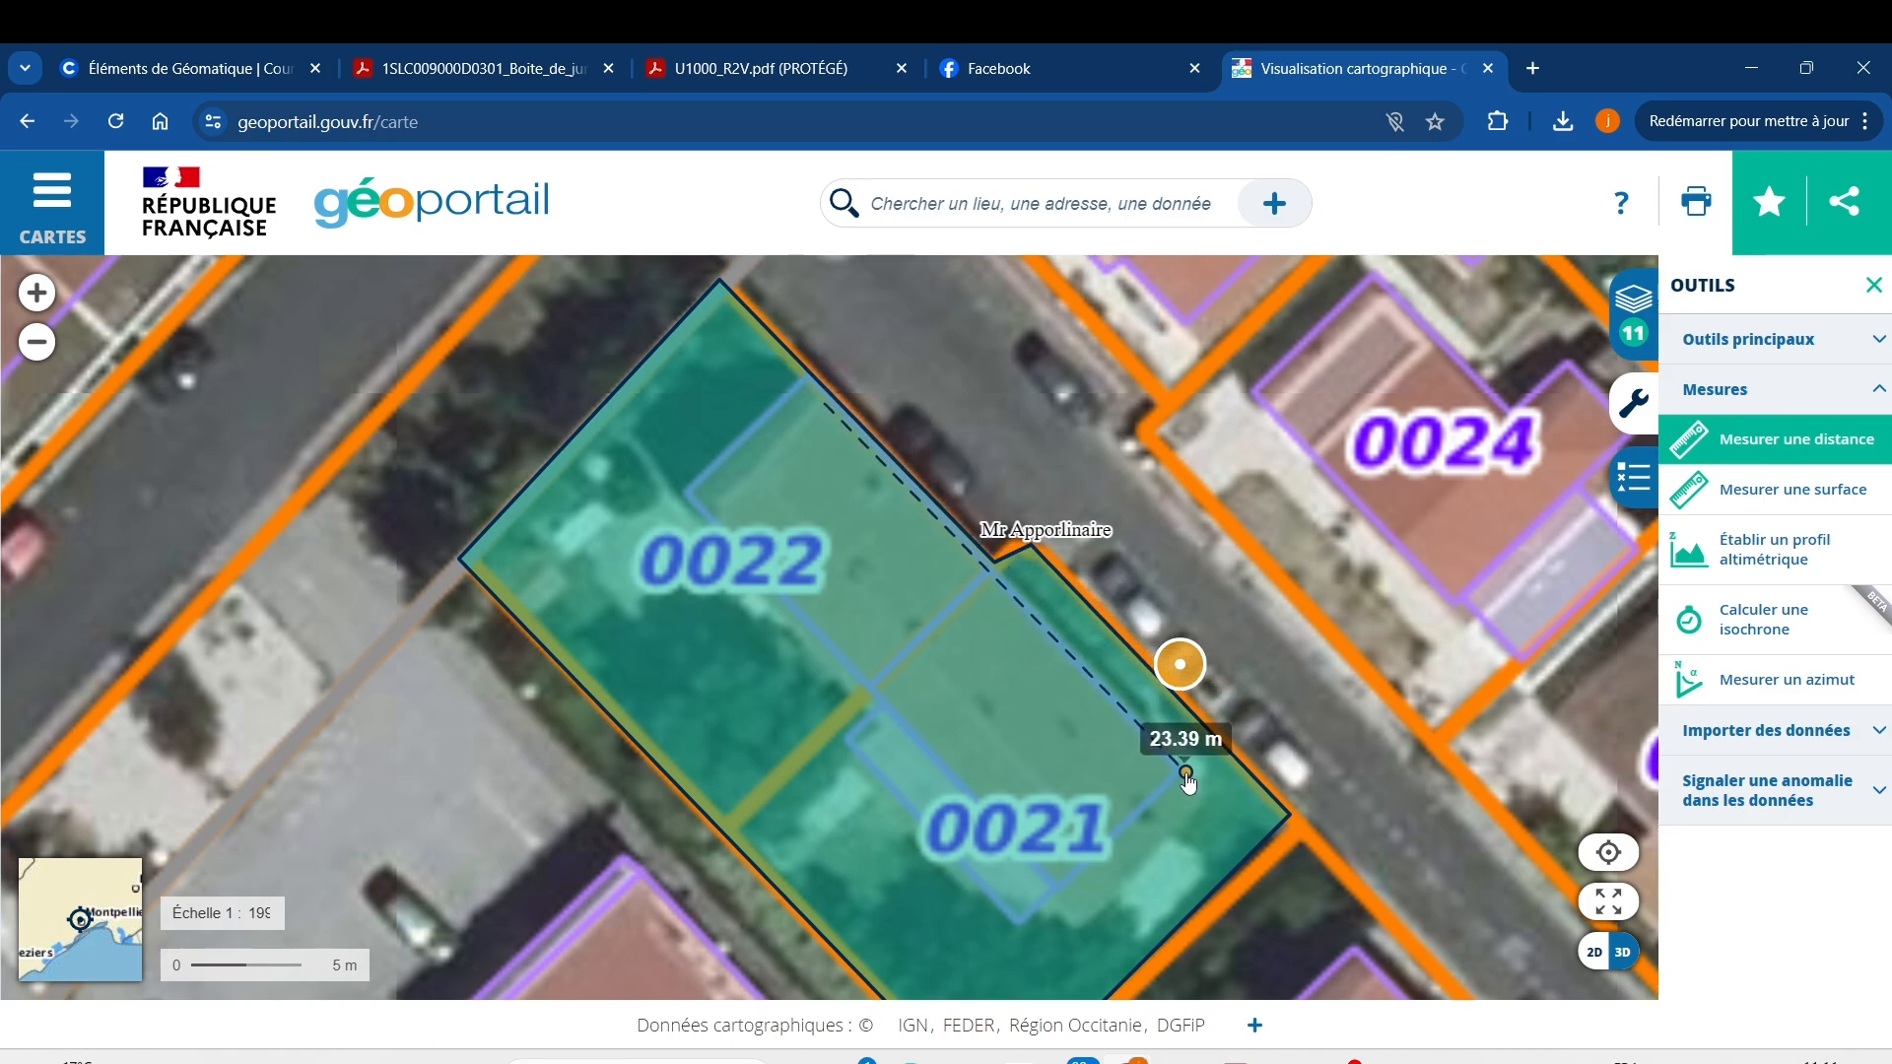
{"action": "double_click", "coordinate": [1185, 769]}
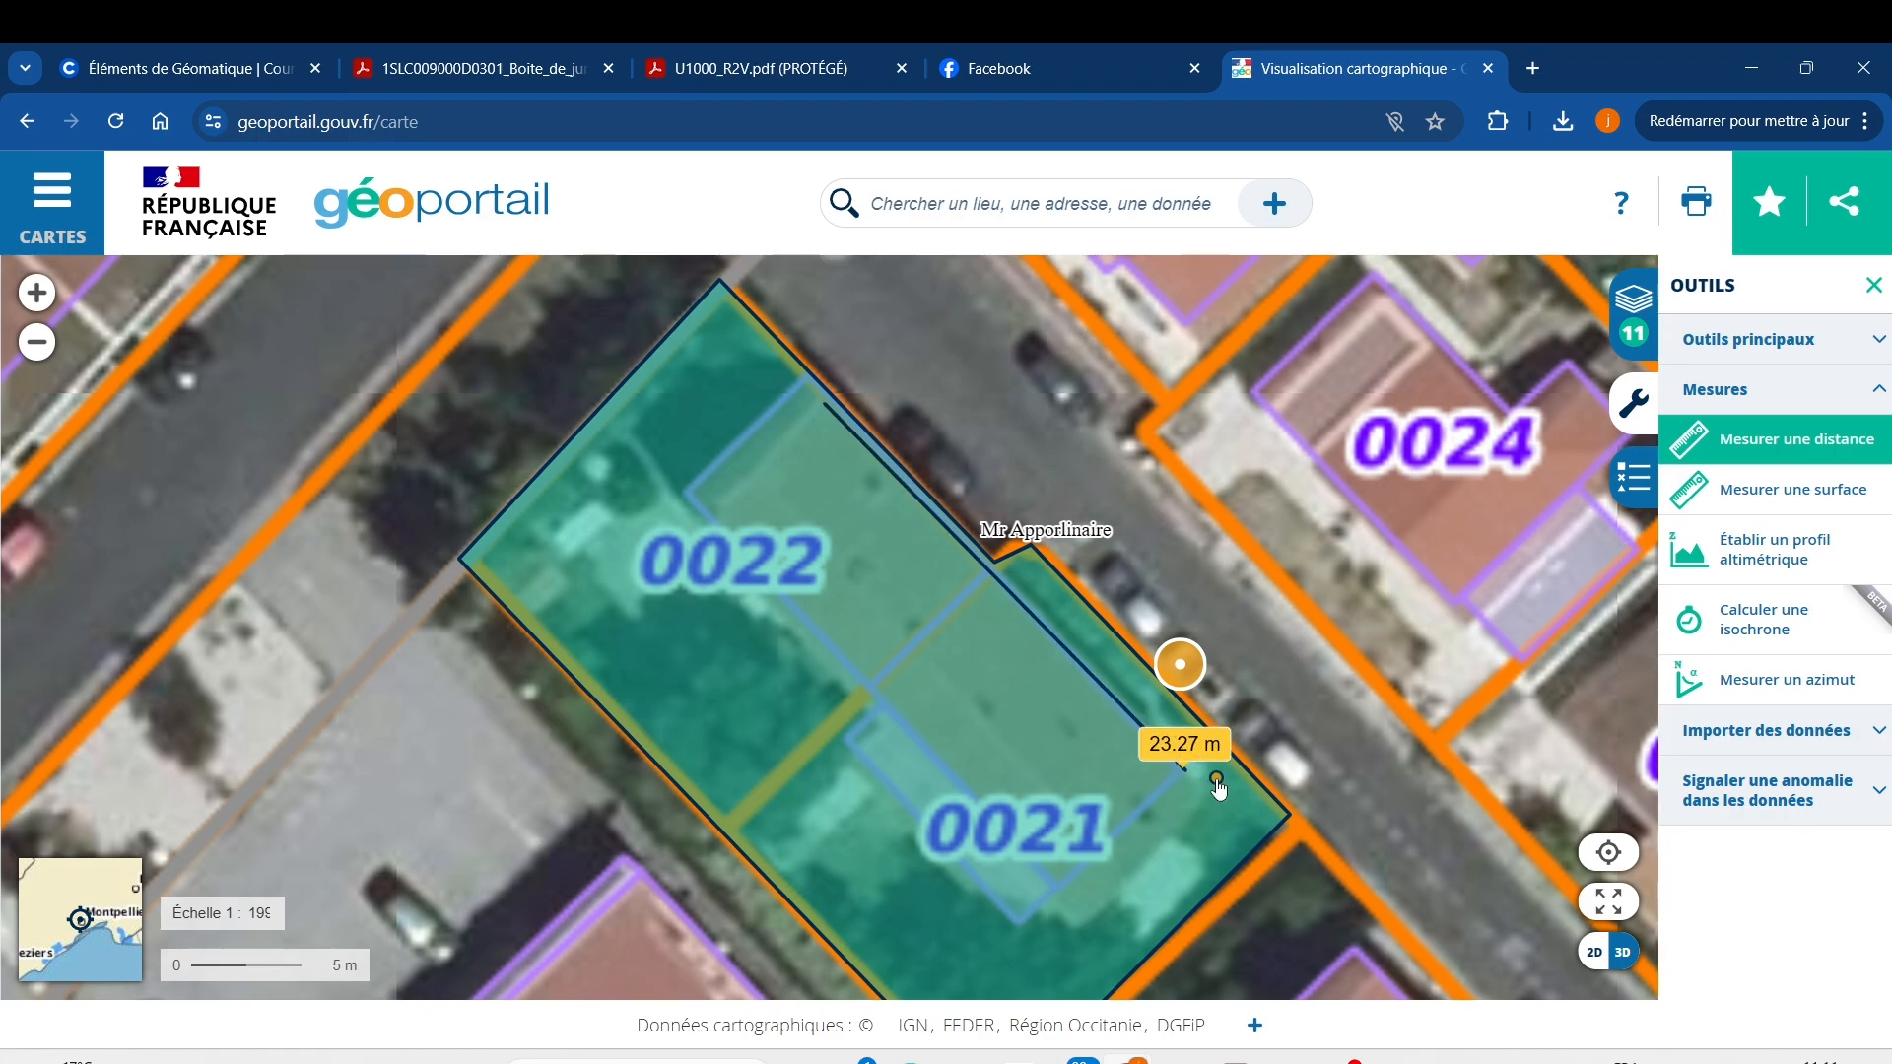
{"action": "left_click", "coordinate": [768, 465]}
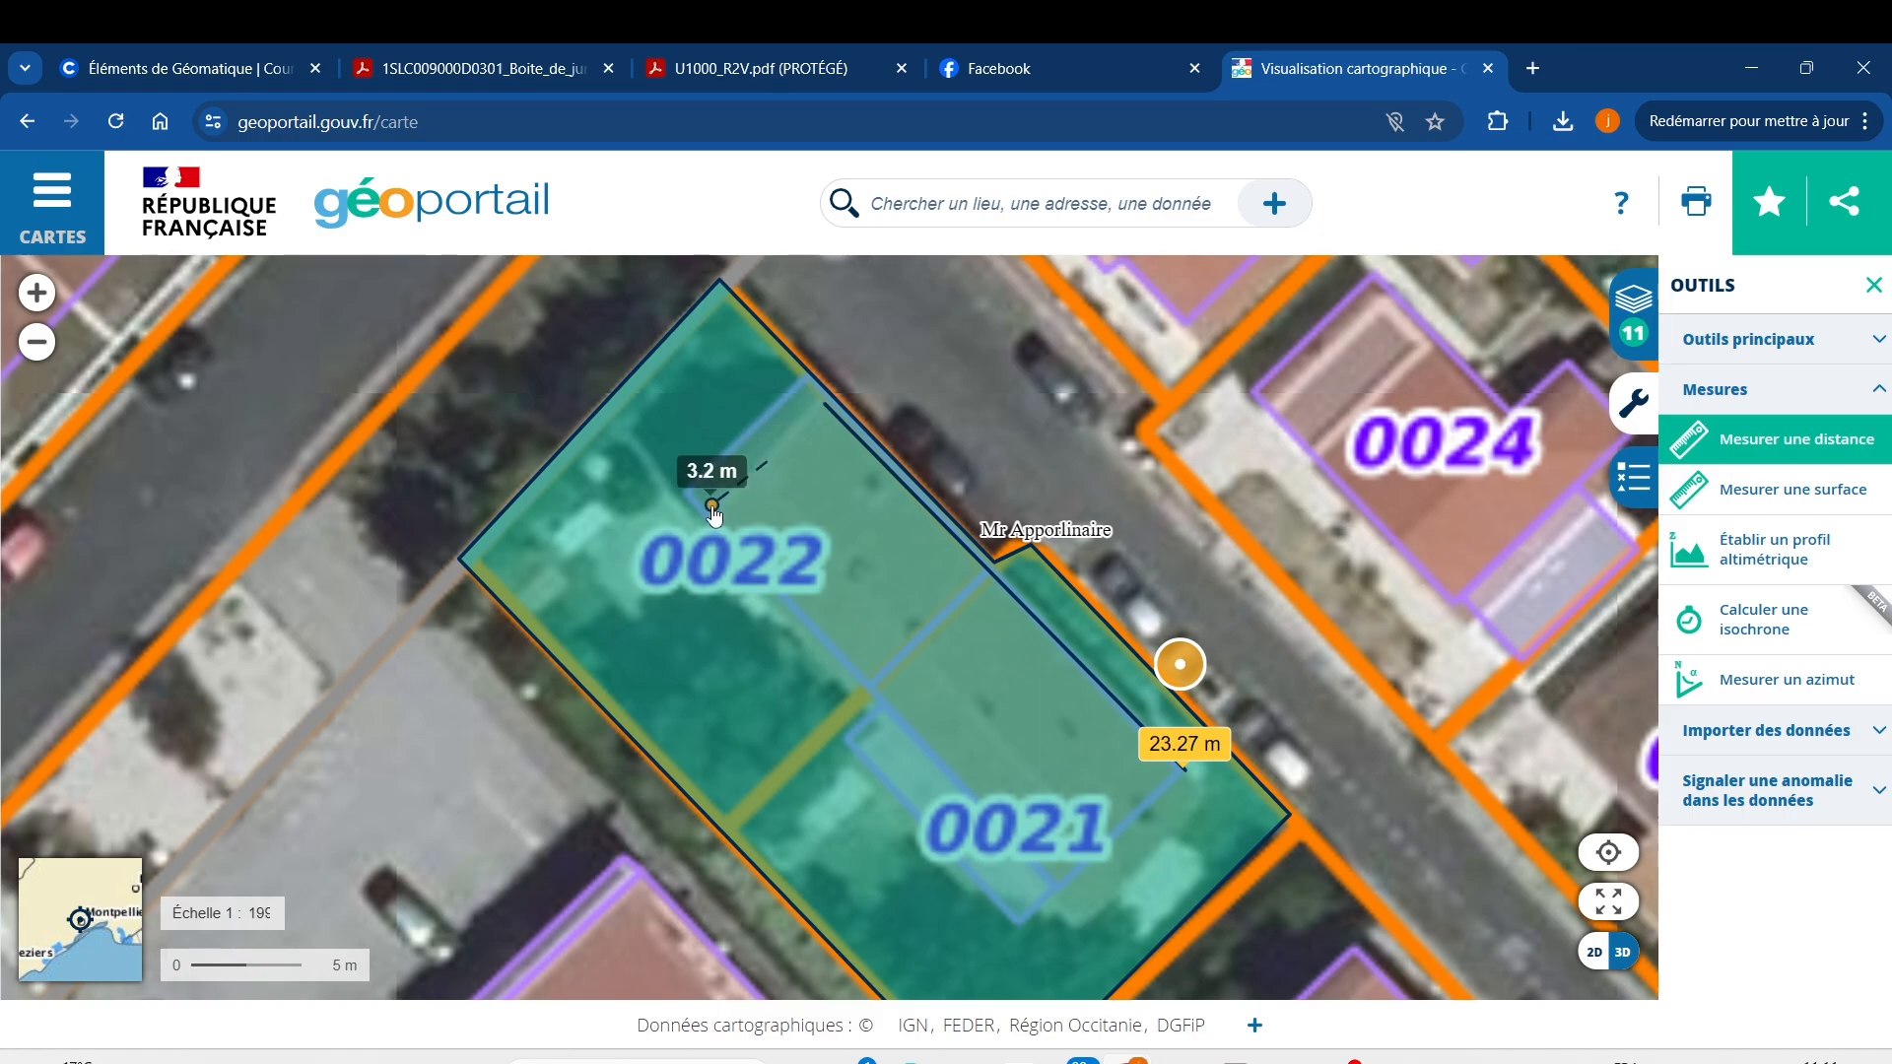
{"action": "double_click", "coordinate": [712, 506]}
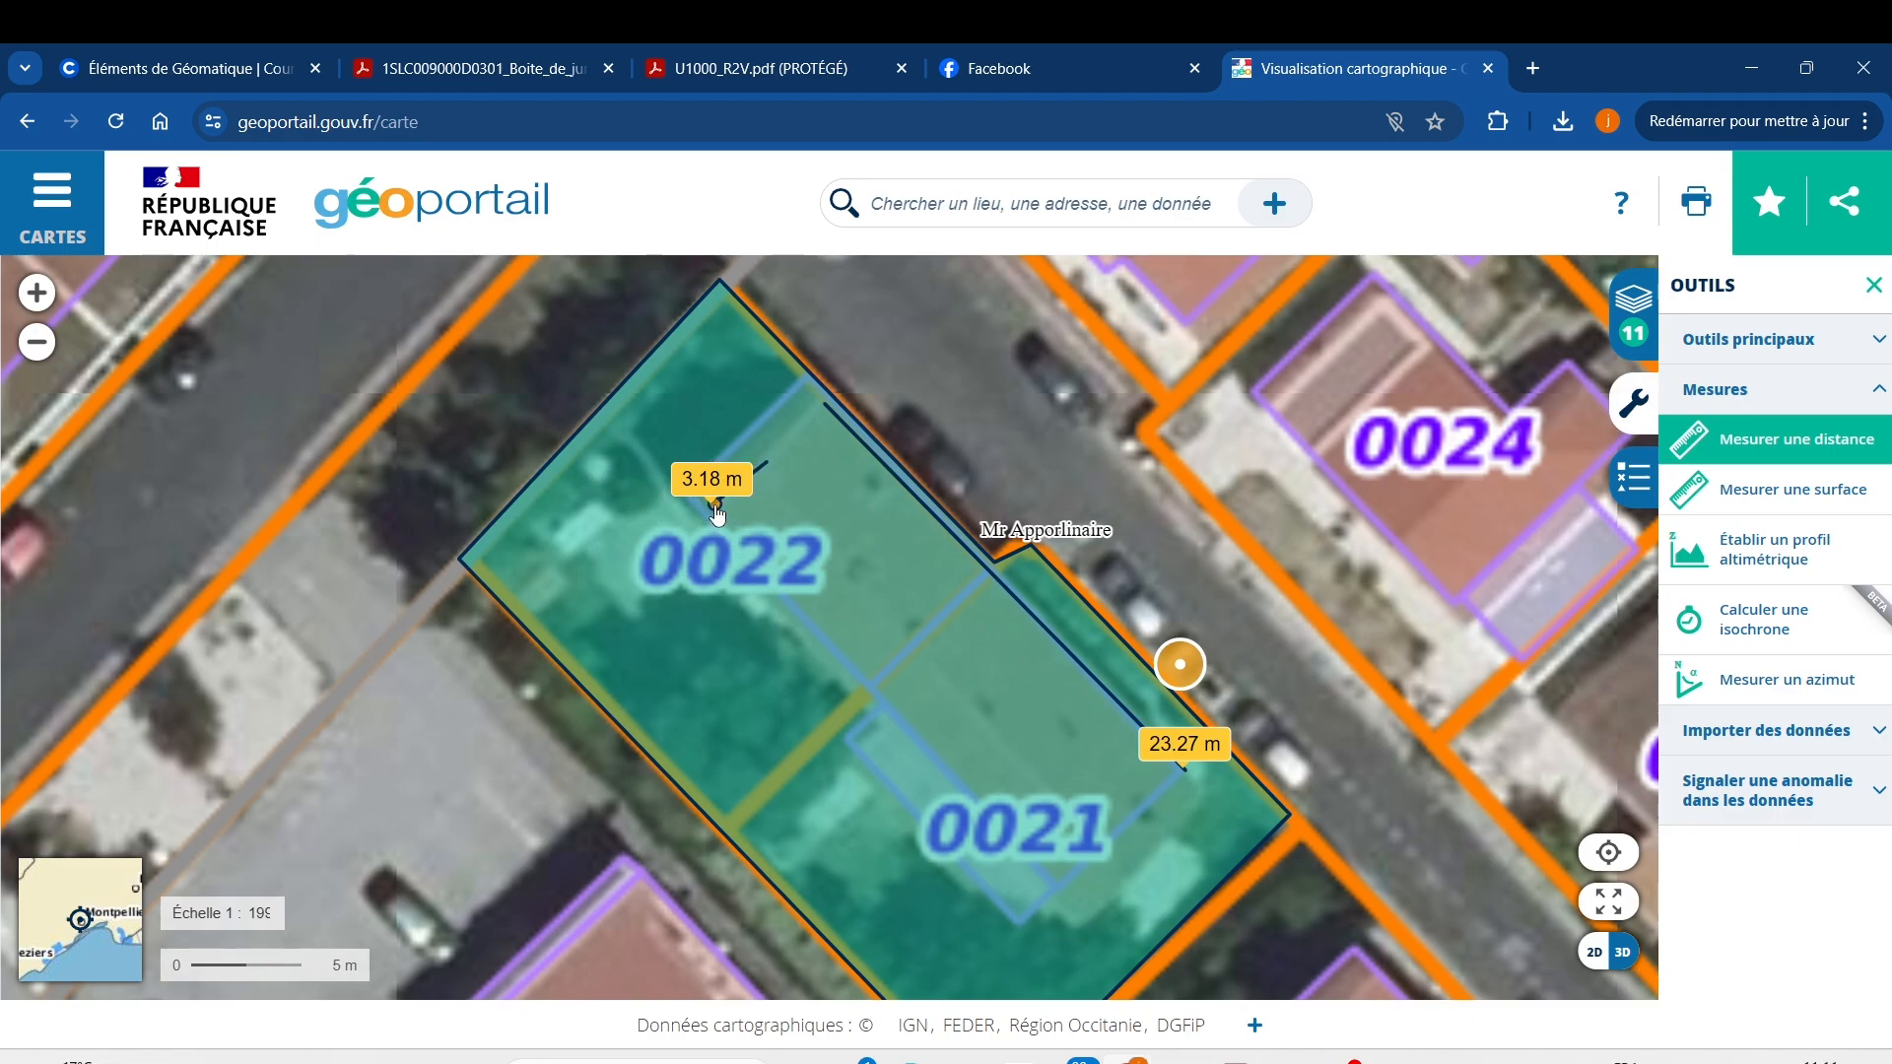
{"action": "left_click", "coordinate": [771, 451]}
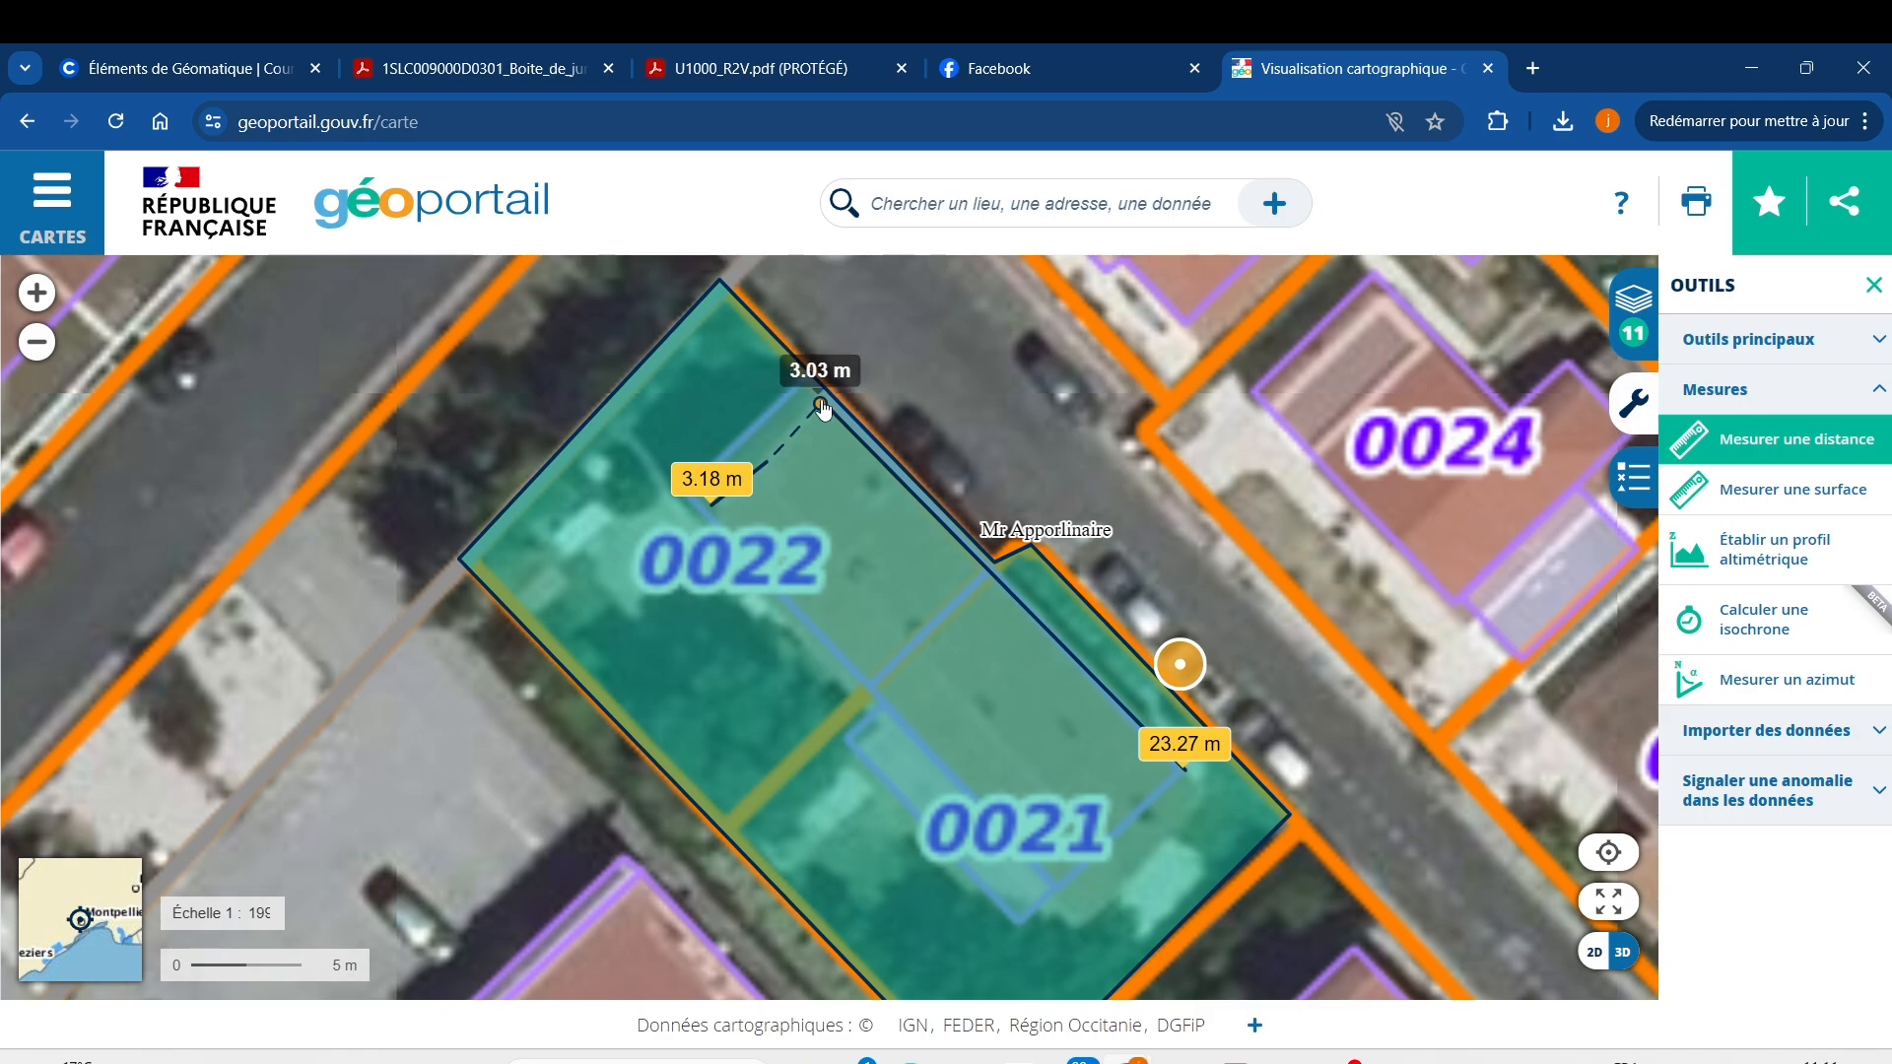
{"action": "double_click", "coordinate": [821, 394]}
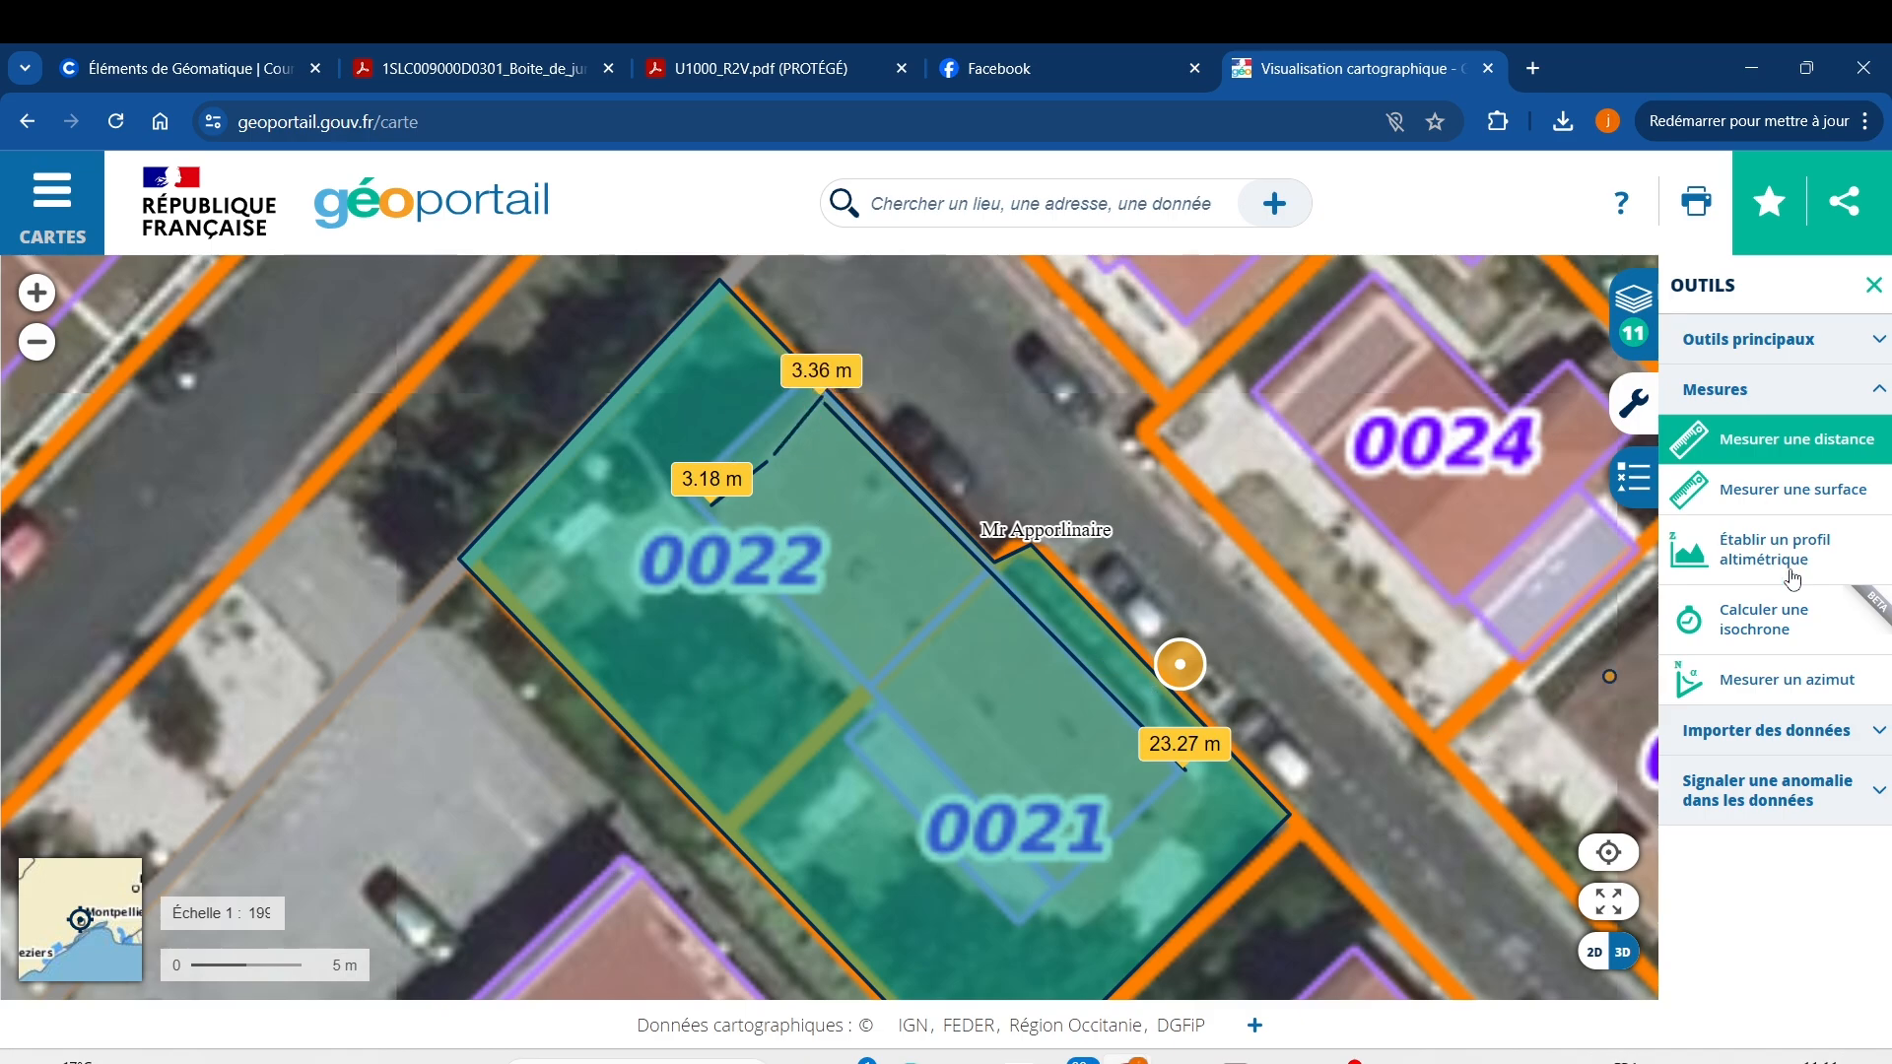
Measure the four-corner roof rectangle on parcels 0021–0022 as 196.44 m² with Mesurer une surface.
{"action": "left_click", "coordinate": [1787, 500]}
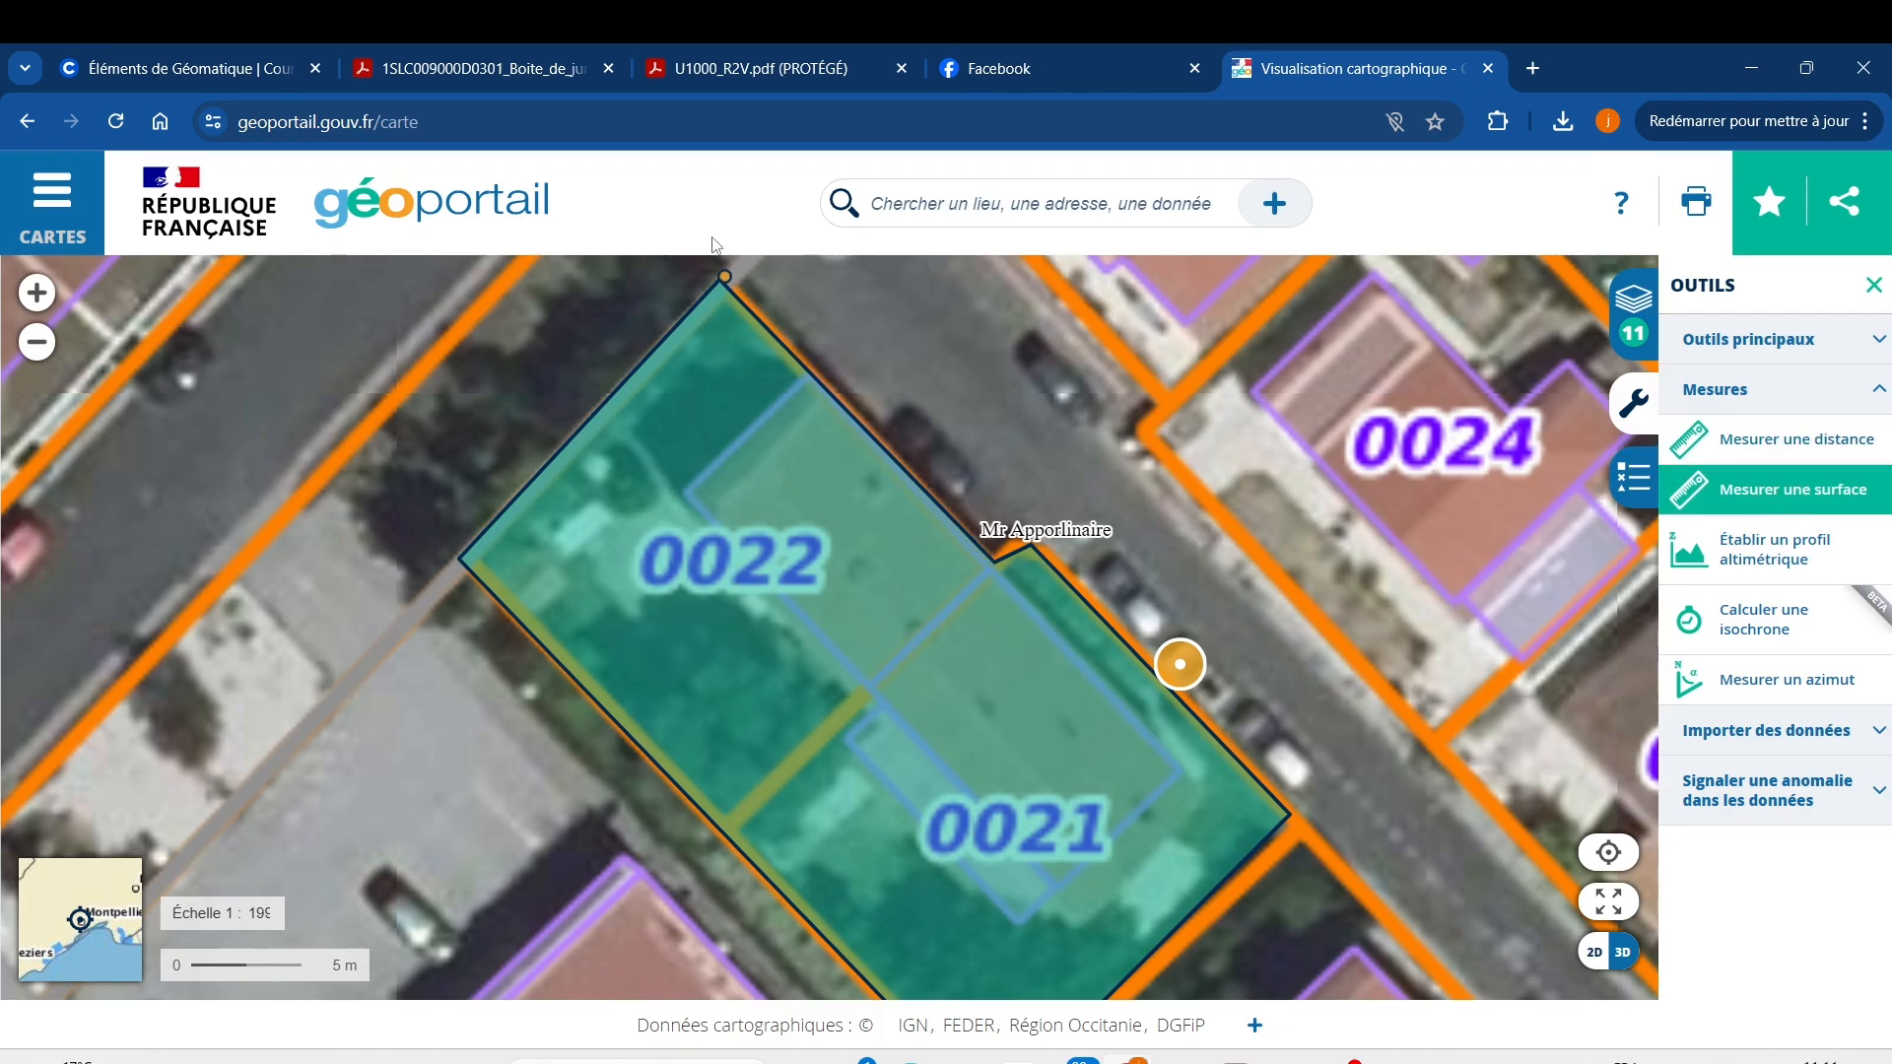
{"action": "scroll", "coordinate": [743, 328], "scroll_direction": "down", "scroll_amount": 1}
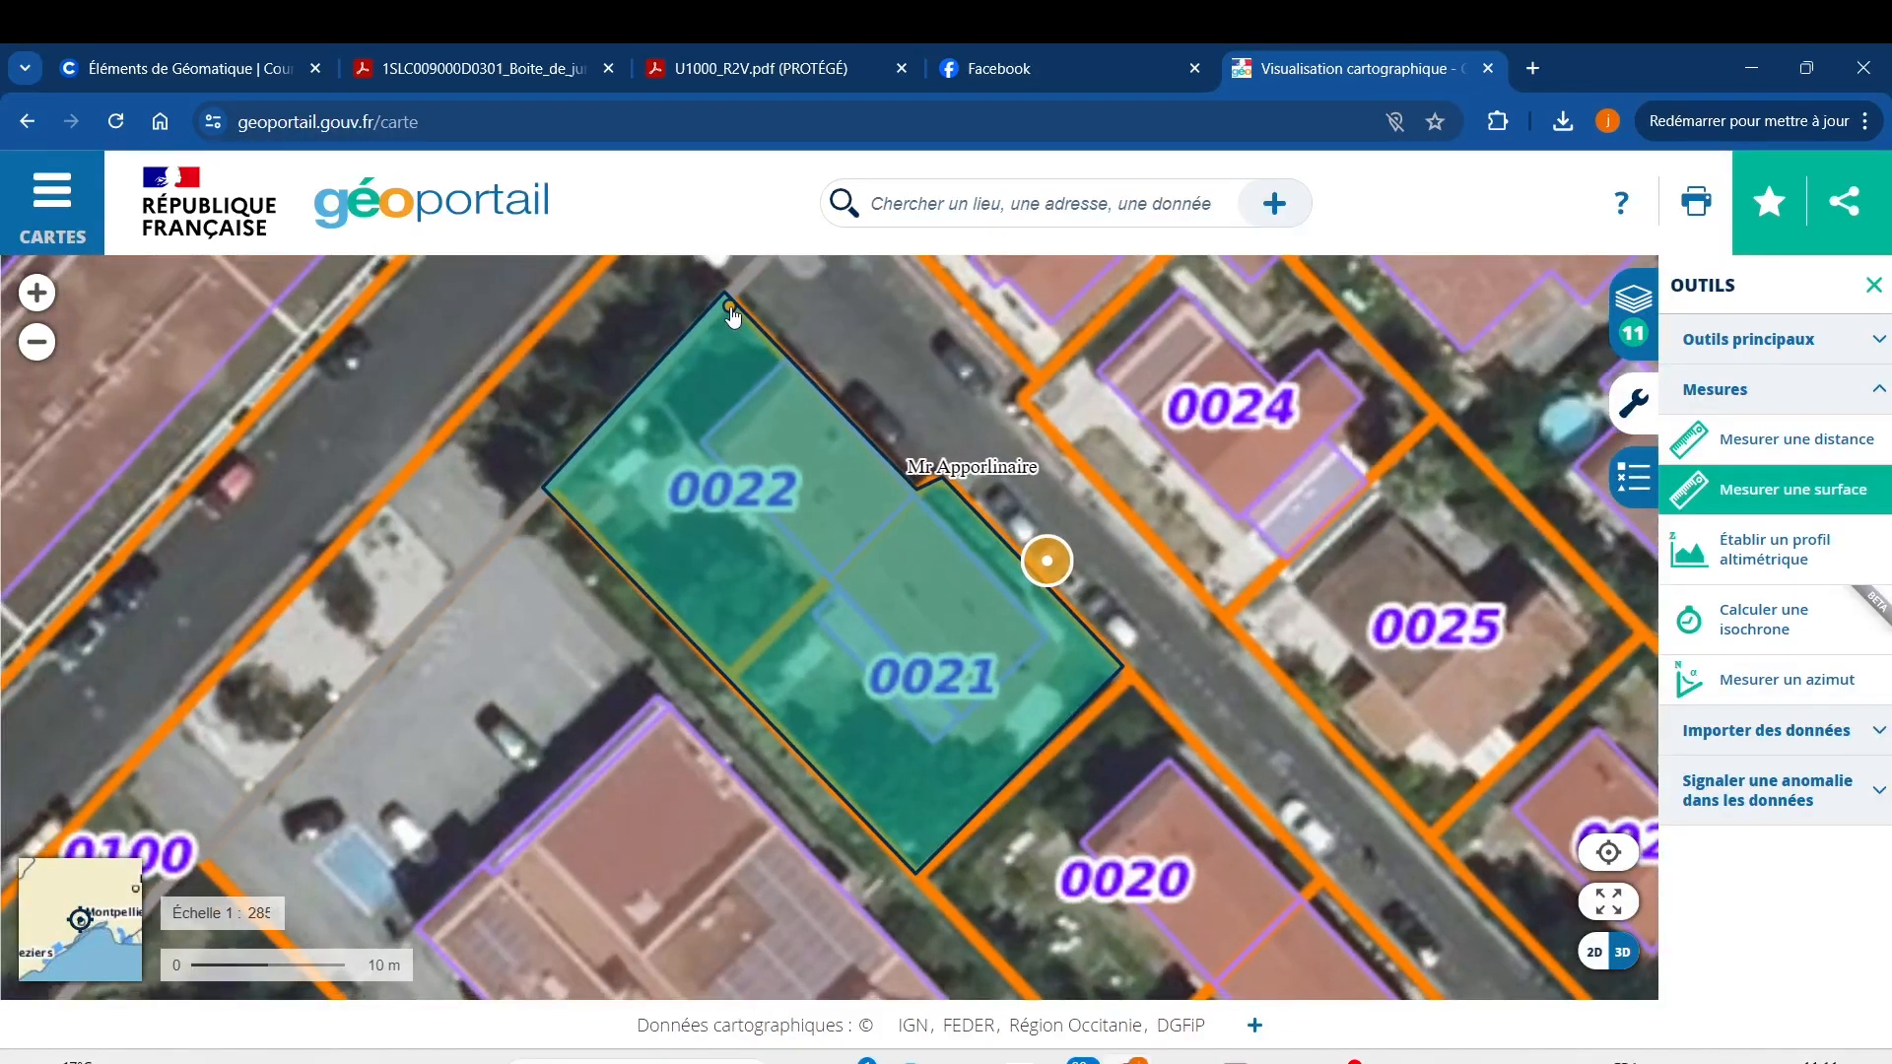
{"action": "left_click", "coordinate": [799, 376]}
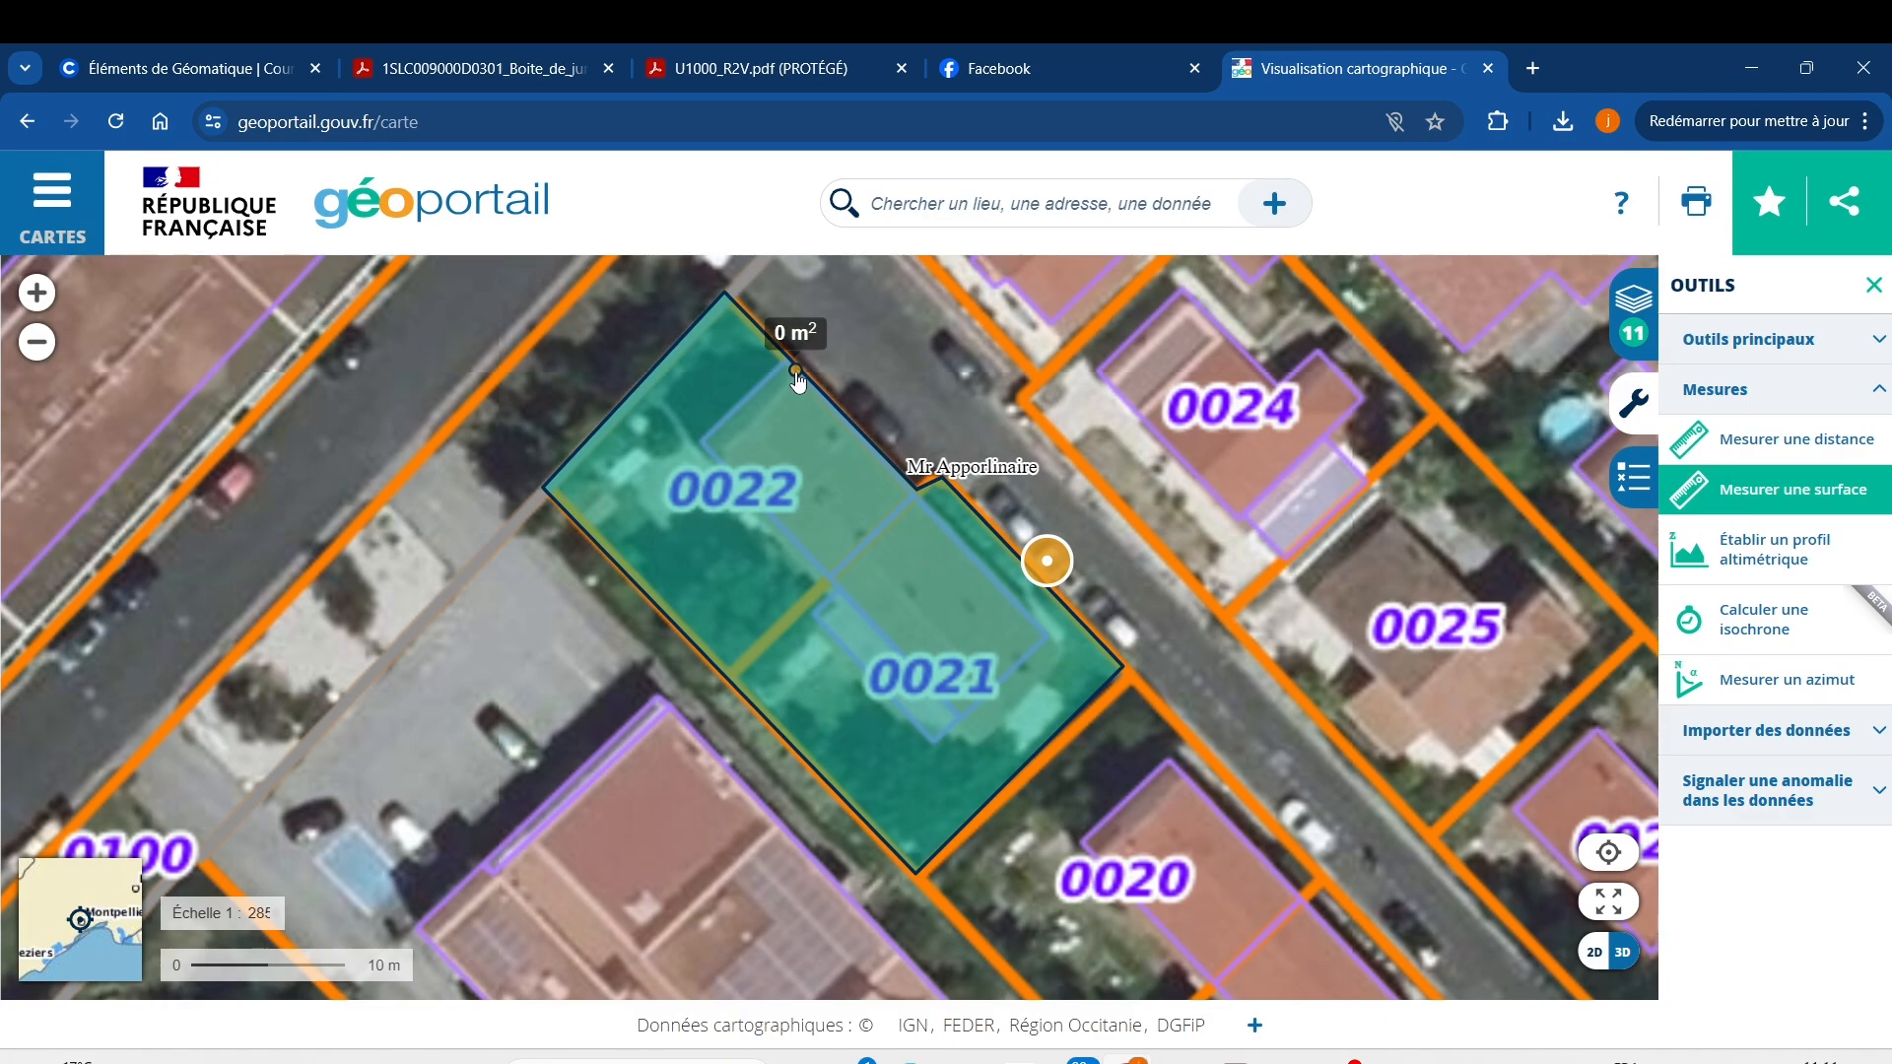
{"action": "left_click", "coordinate": [1044, 636]}
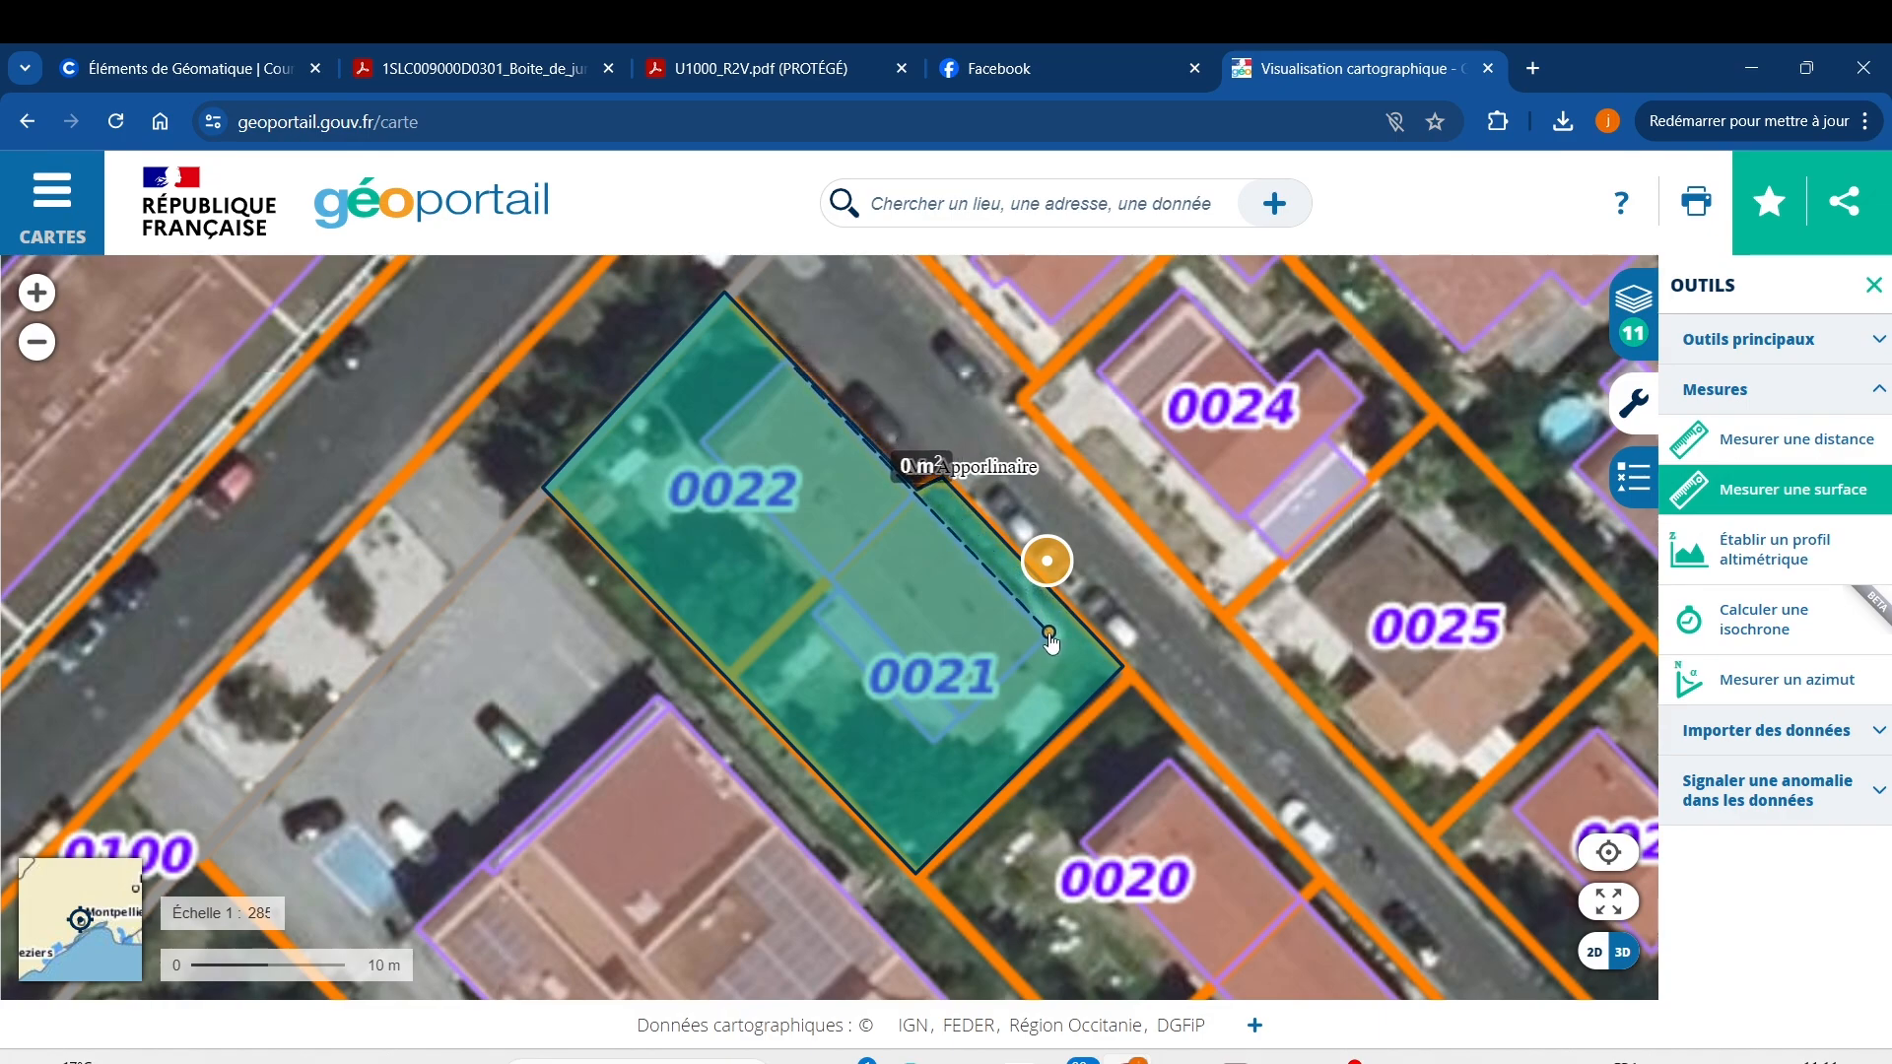
{"action": "left_click", "coordinate": [946, 713]}
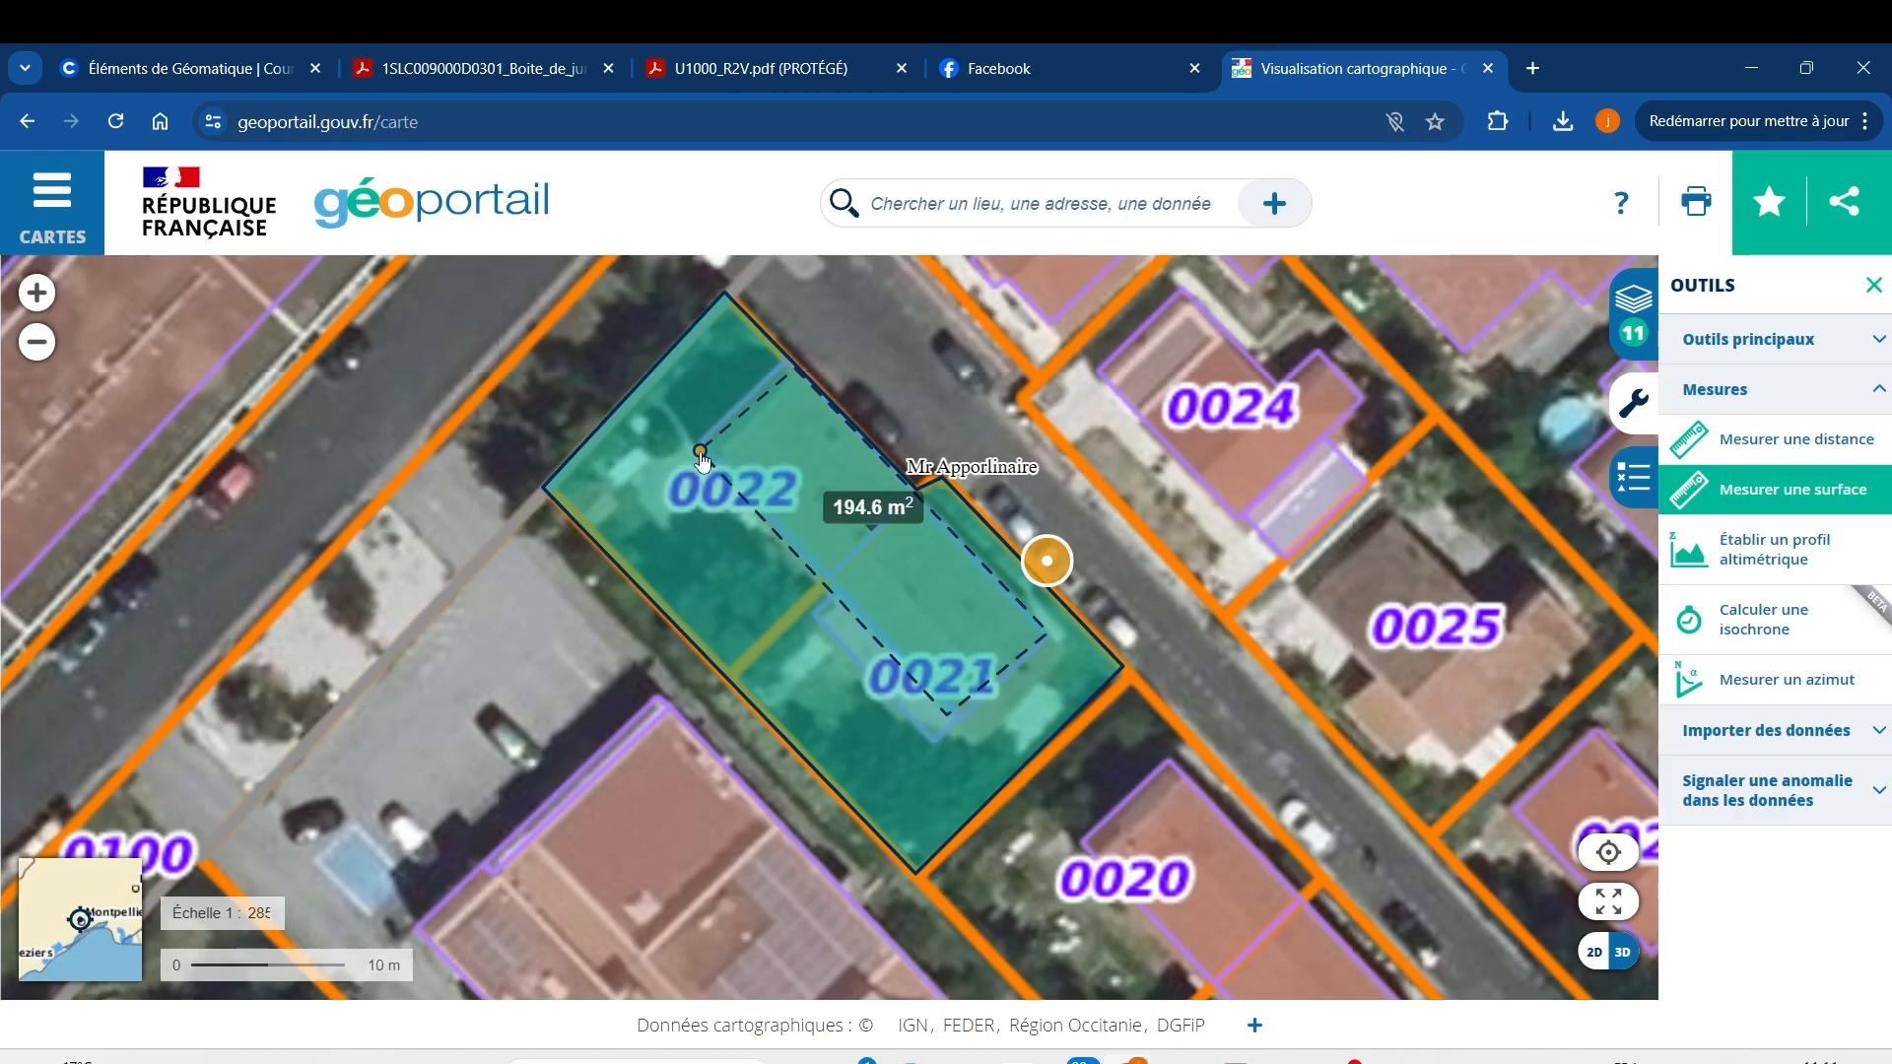
{"action": "double_click", "coordinate": [701, 456]}
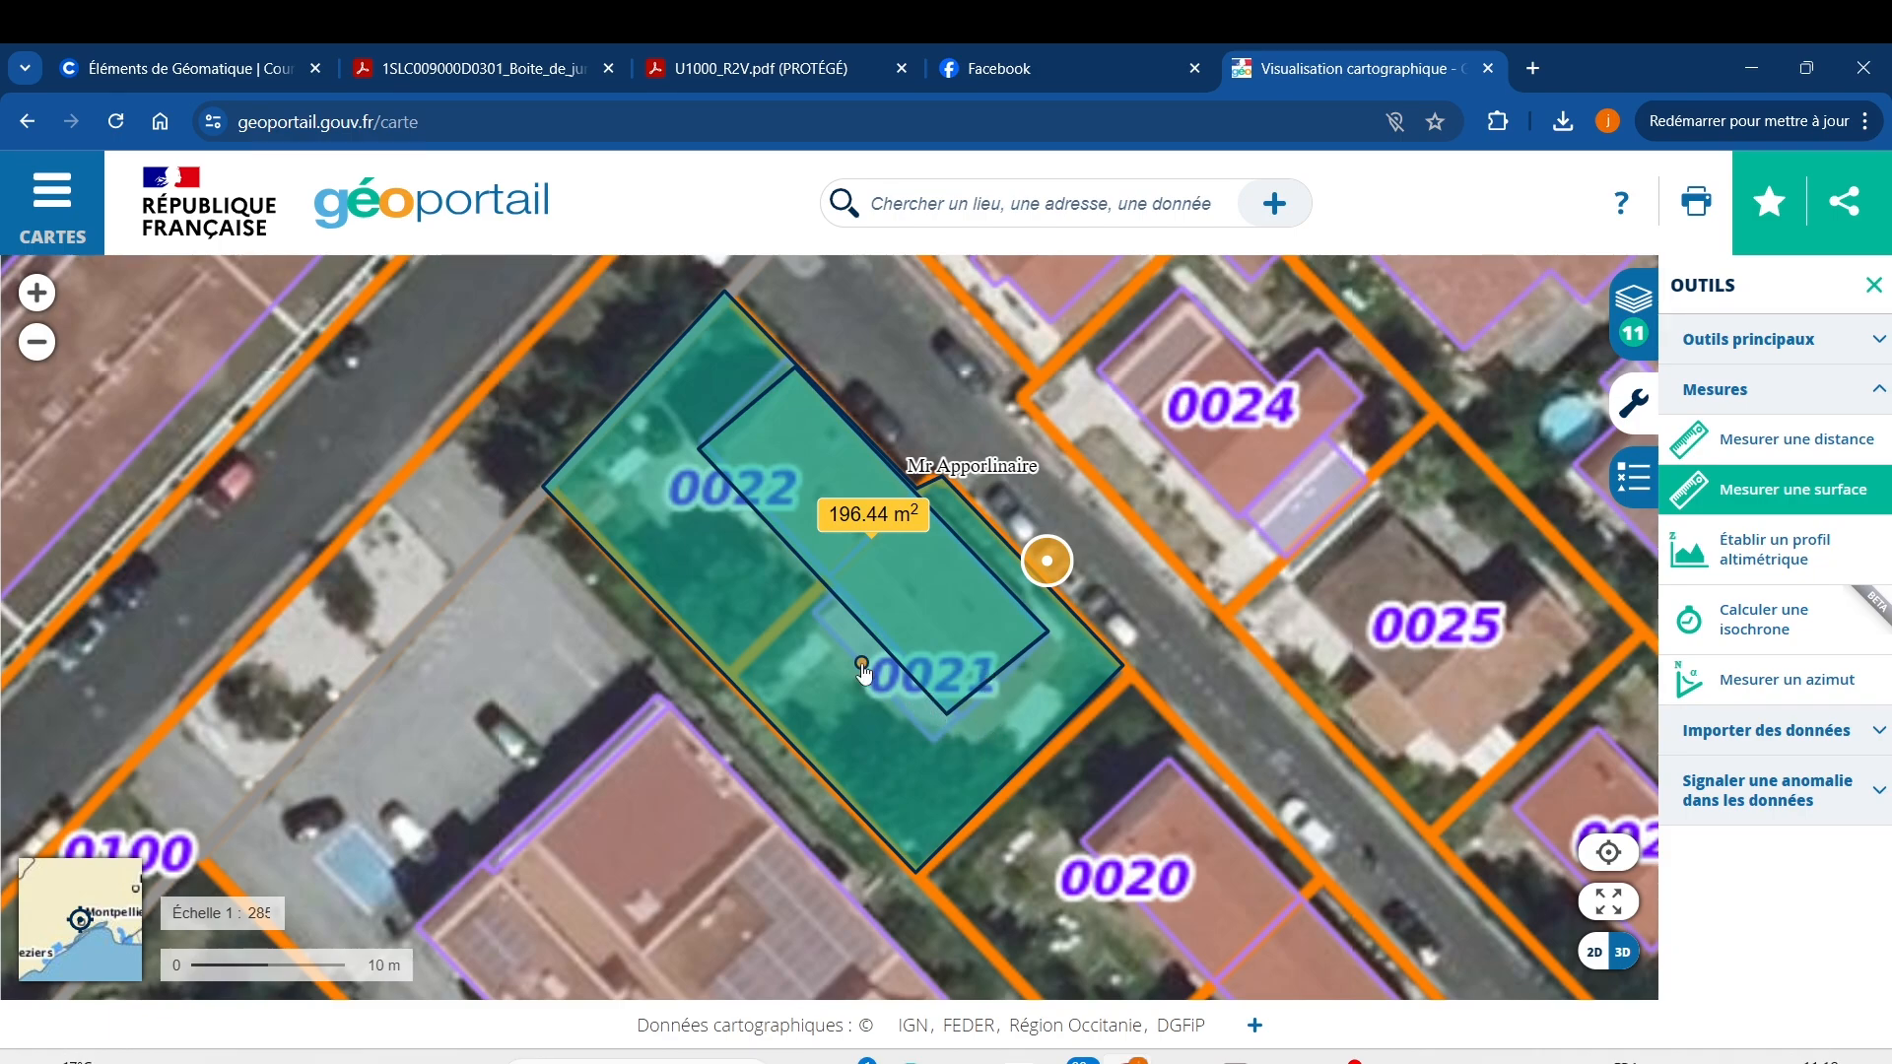
{"action": "scroll", "coordinate": [766, 576], "scroll_direction": "down", "scroll_amount": 2}
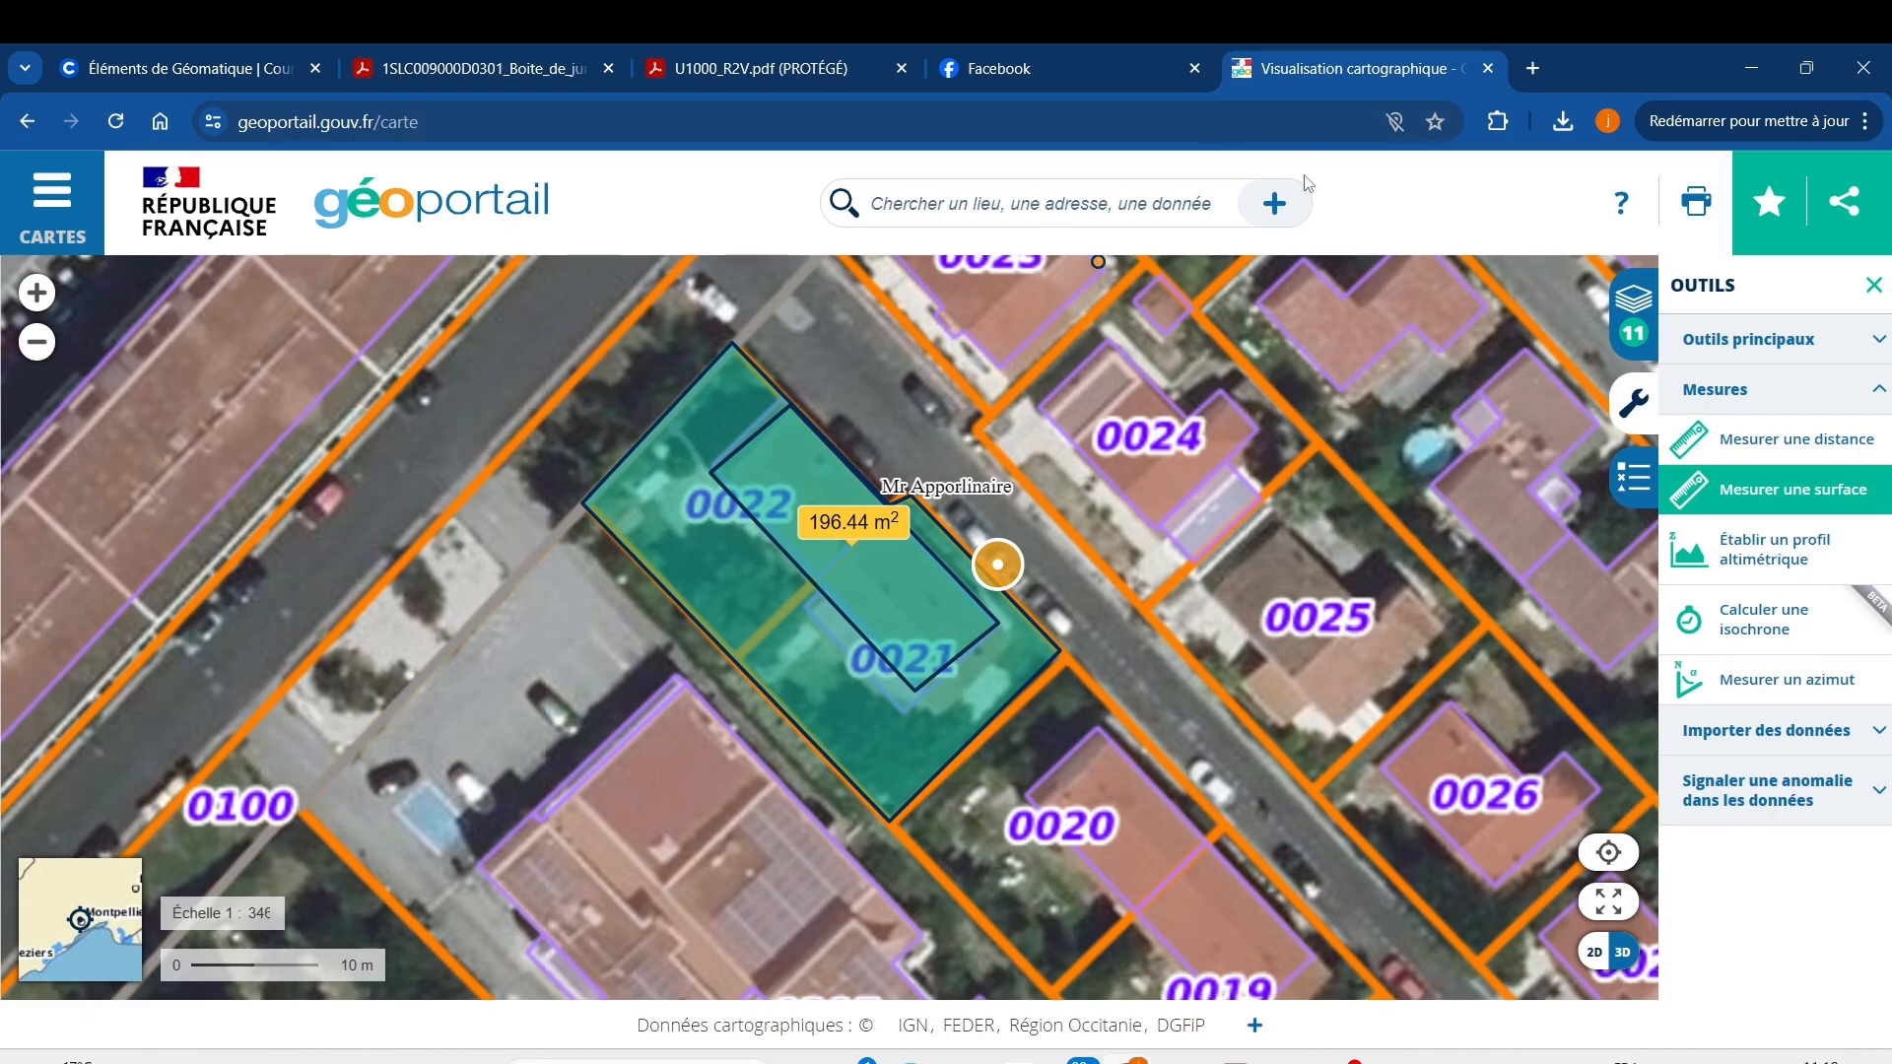
{"action": "left_click", "coordinate": [1278, 205]}
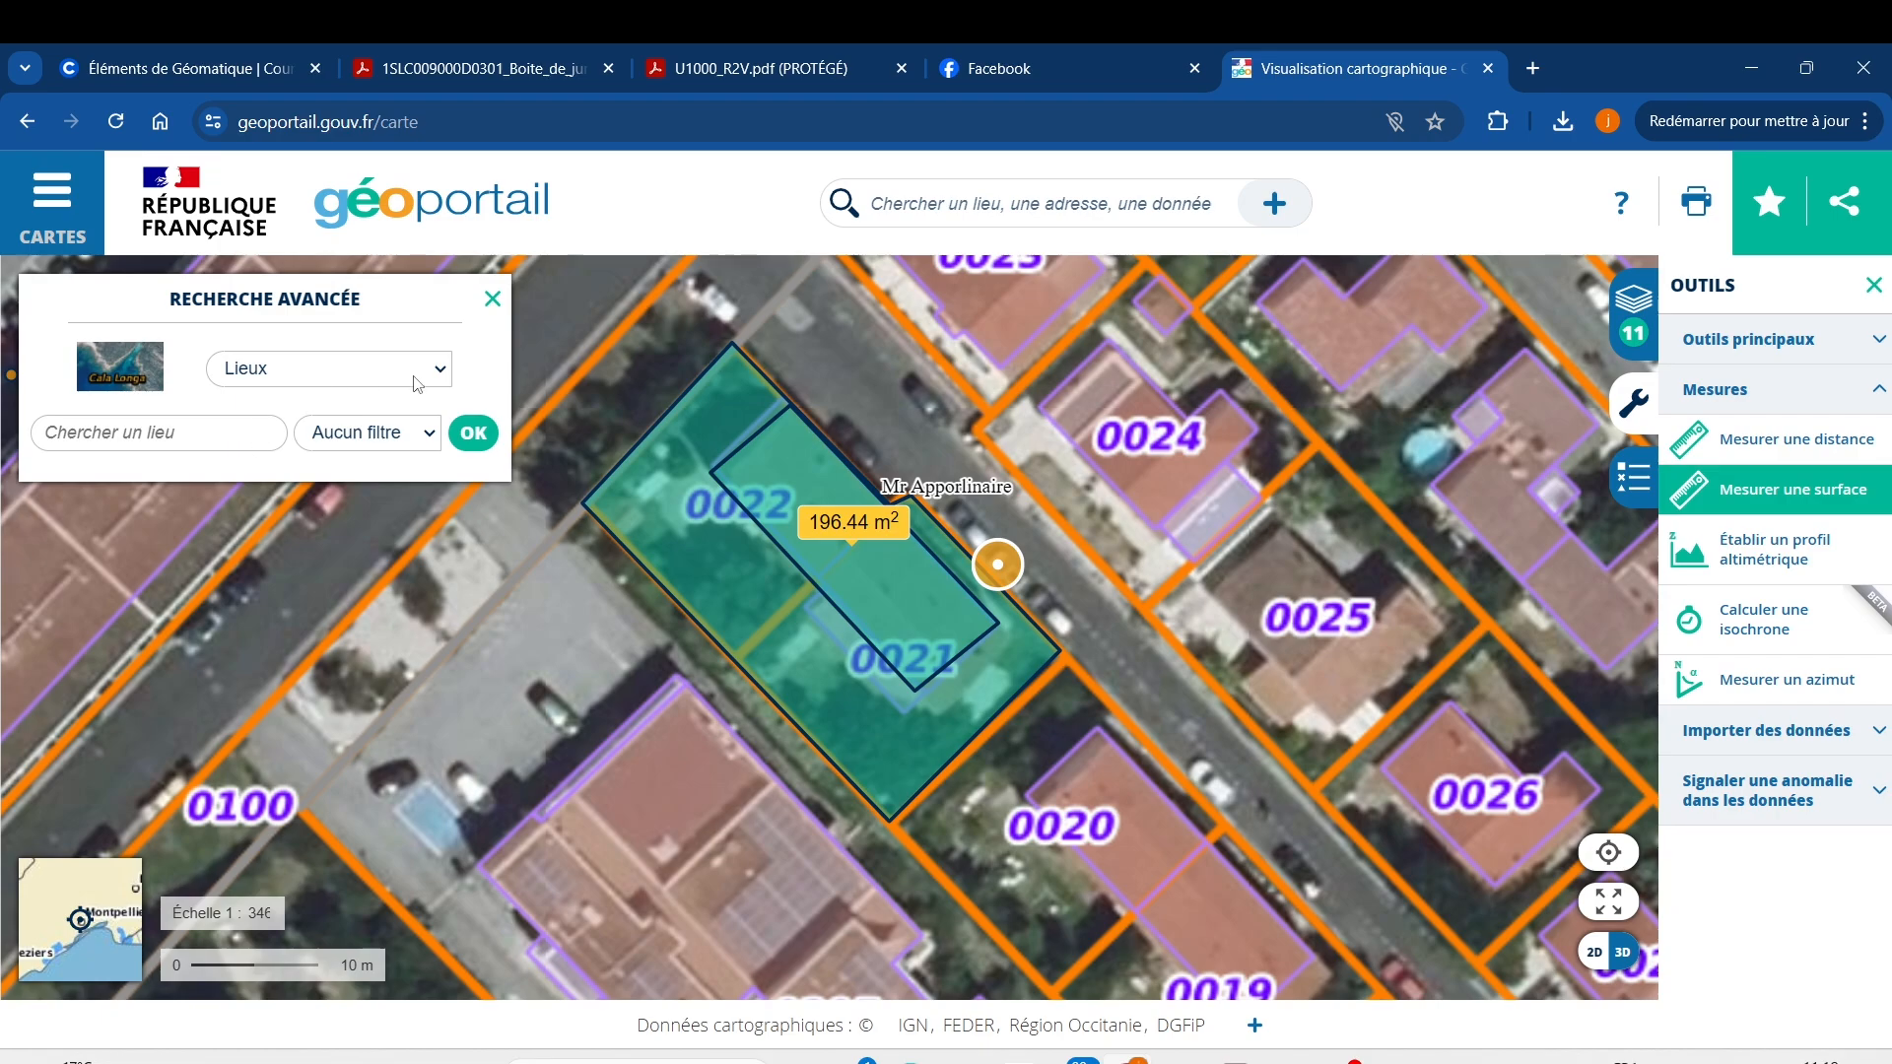
{"action": "left_click", "coordinate": [442, 370]}
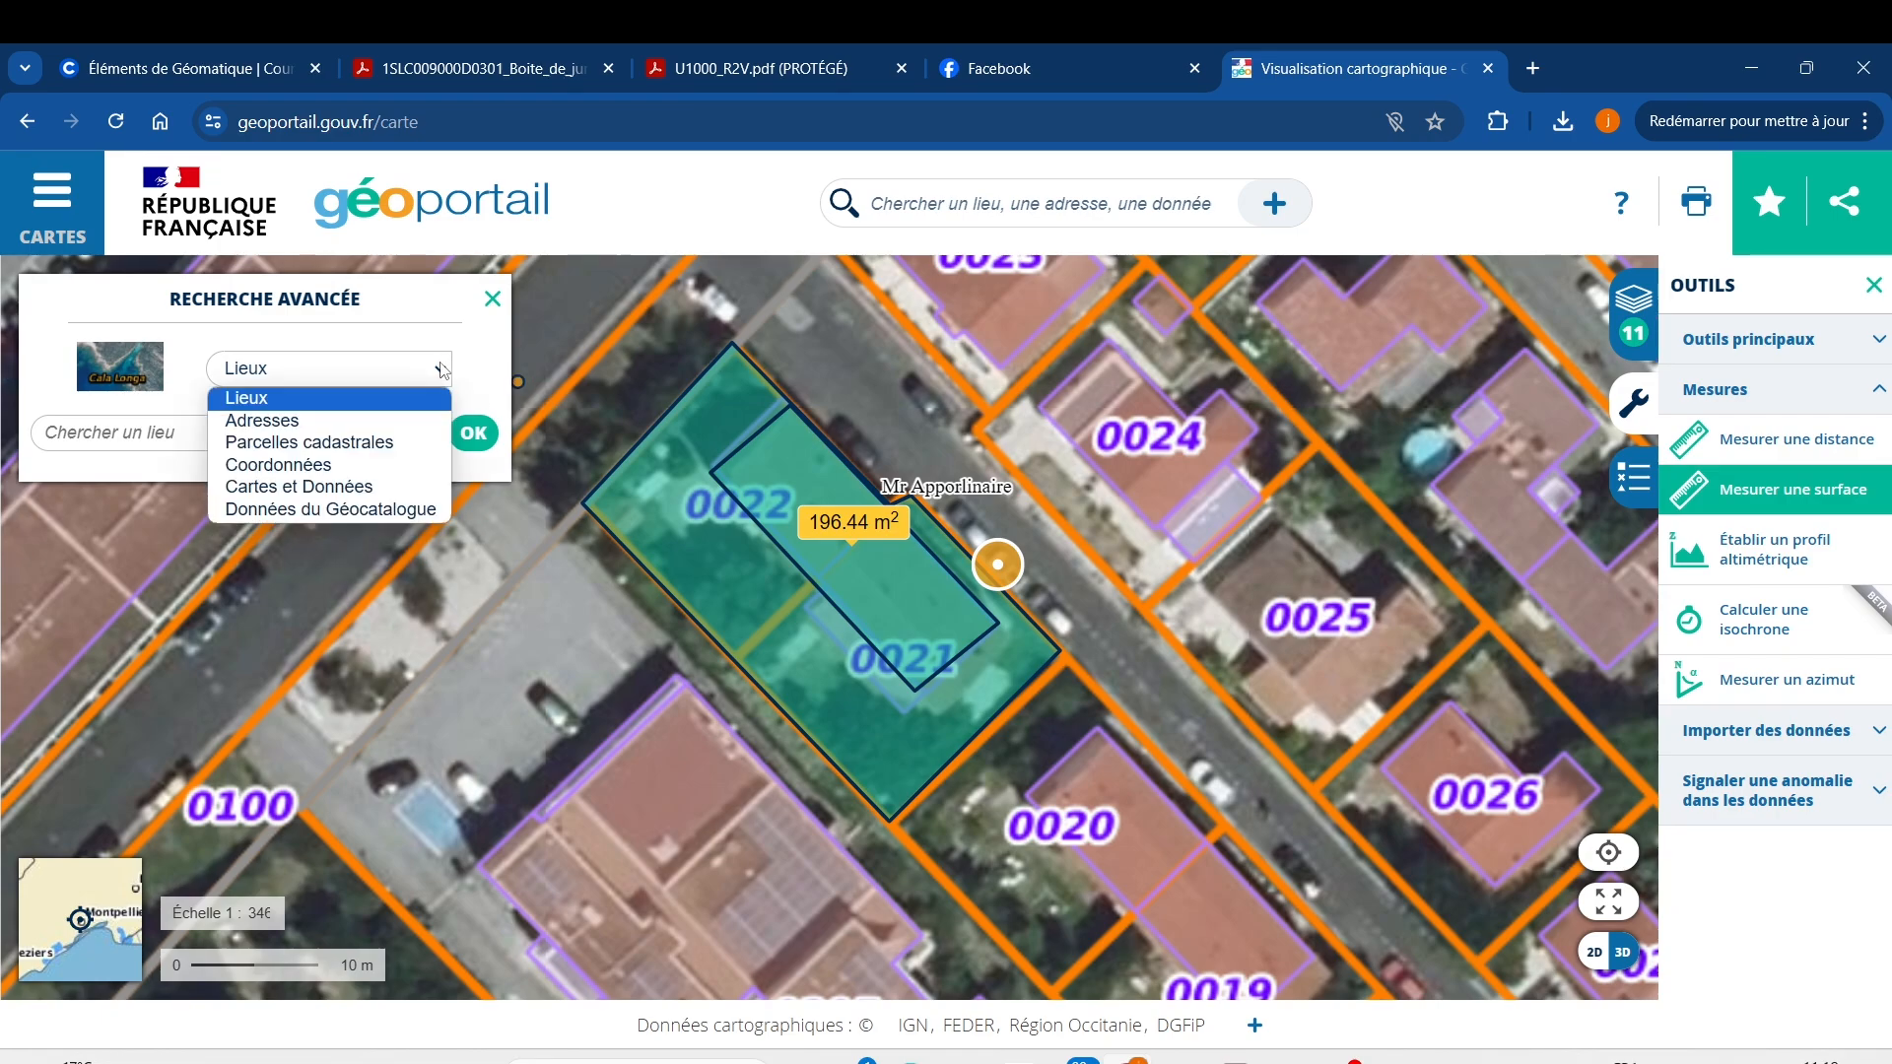
{"action": "left_click", "coordinate": [375, 445]}
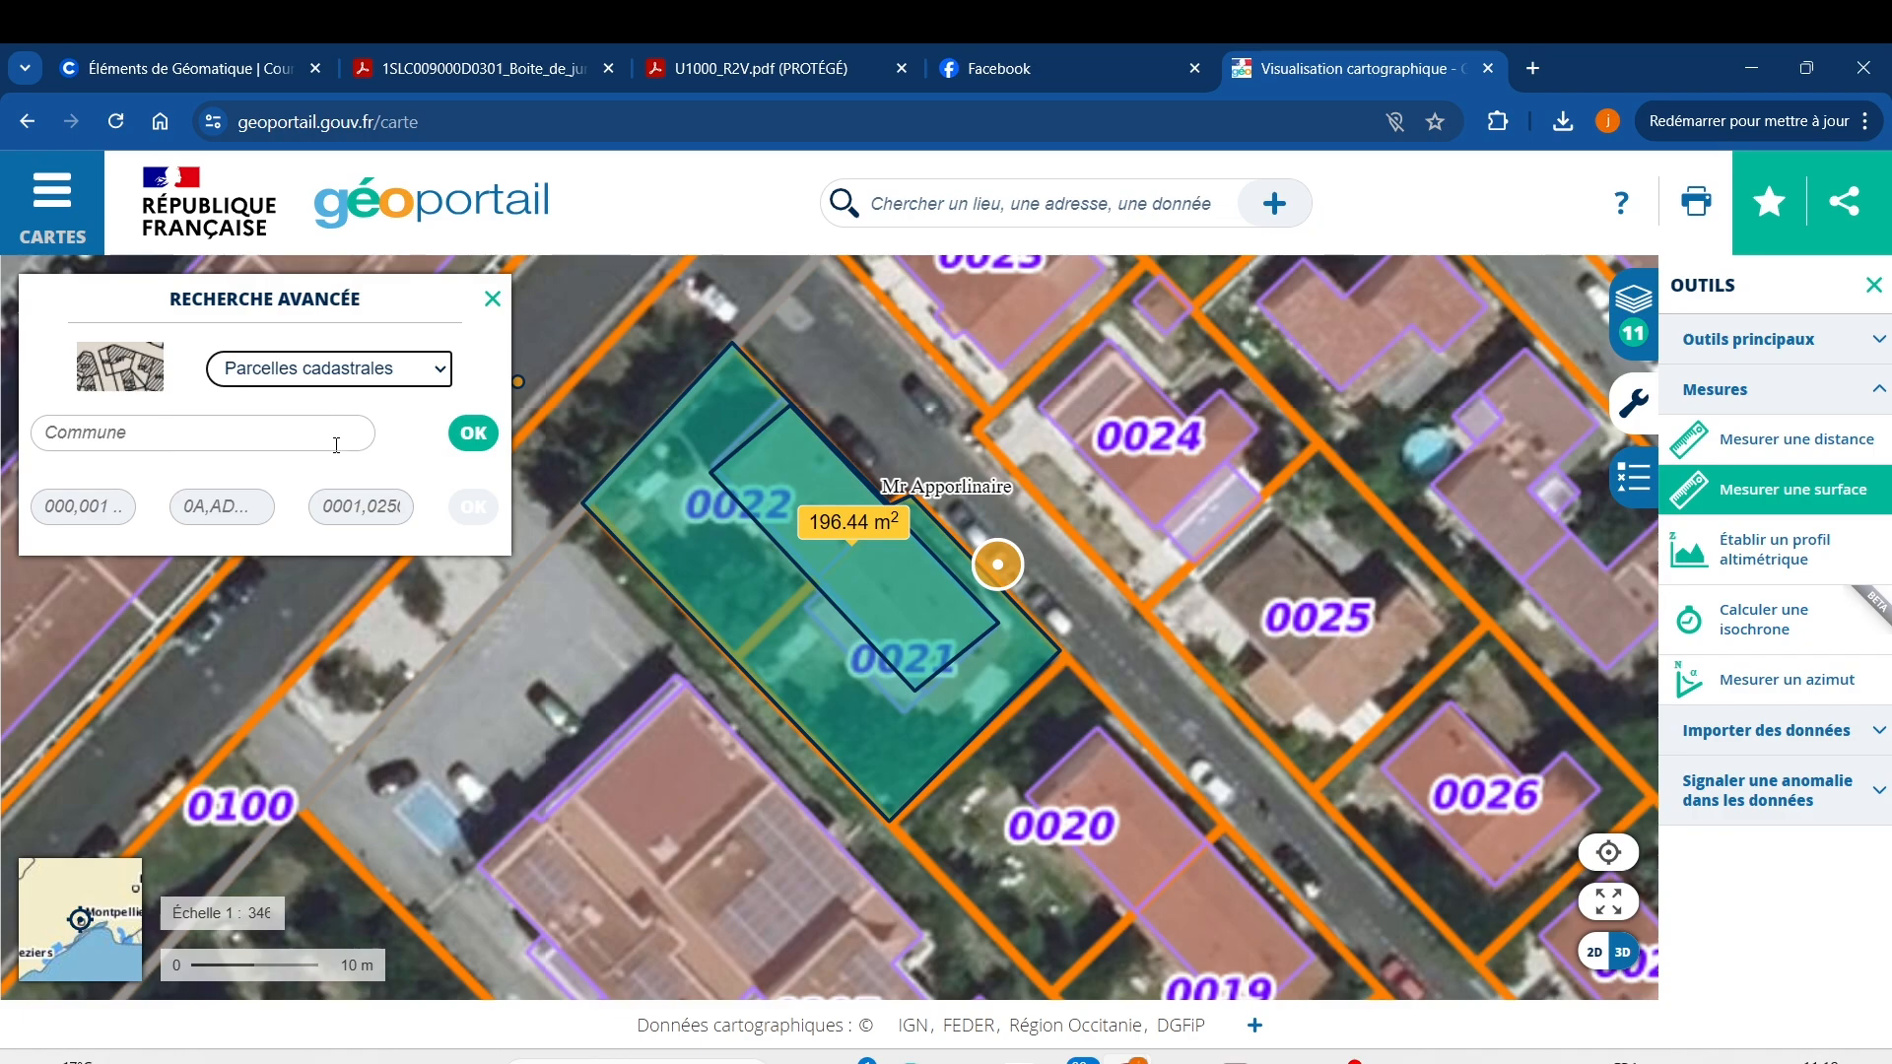
{"action": "left_click", "coordinate": [214, 396]}
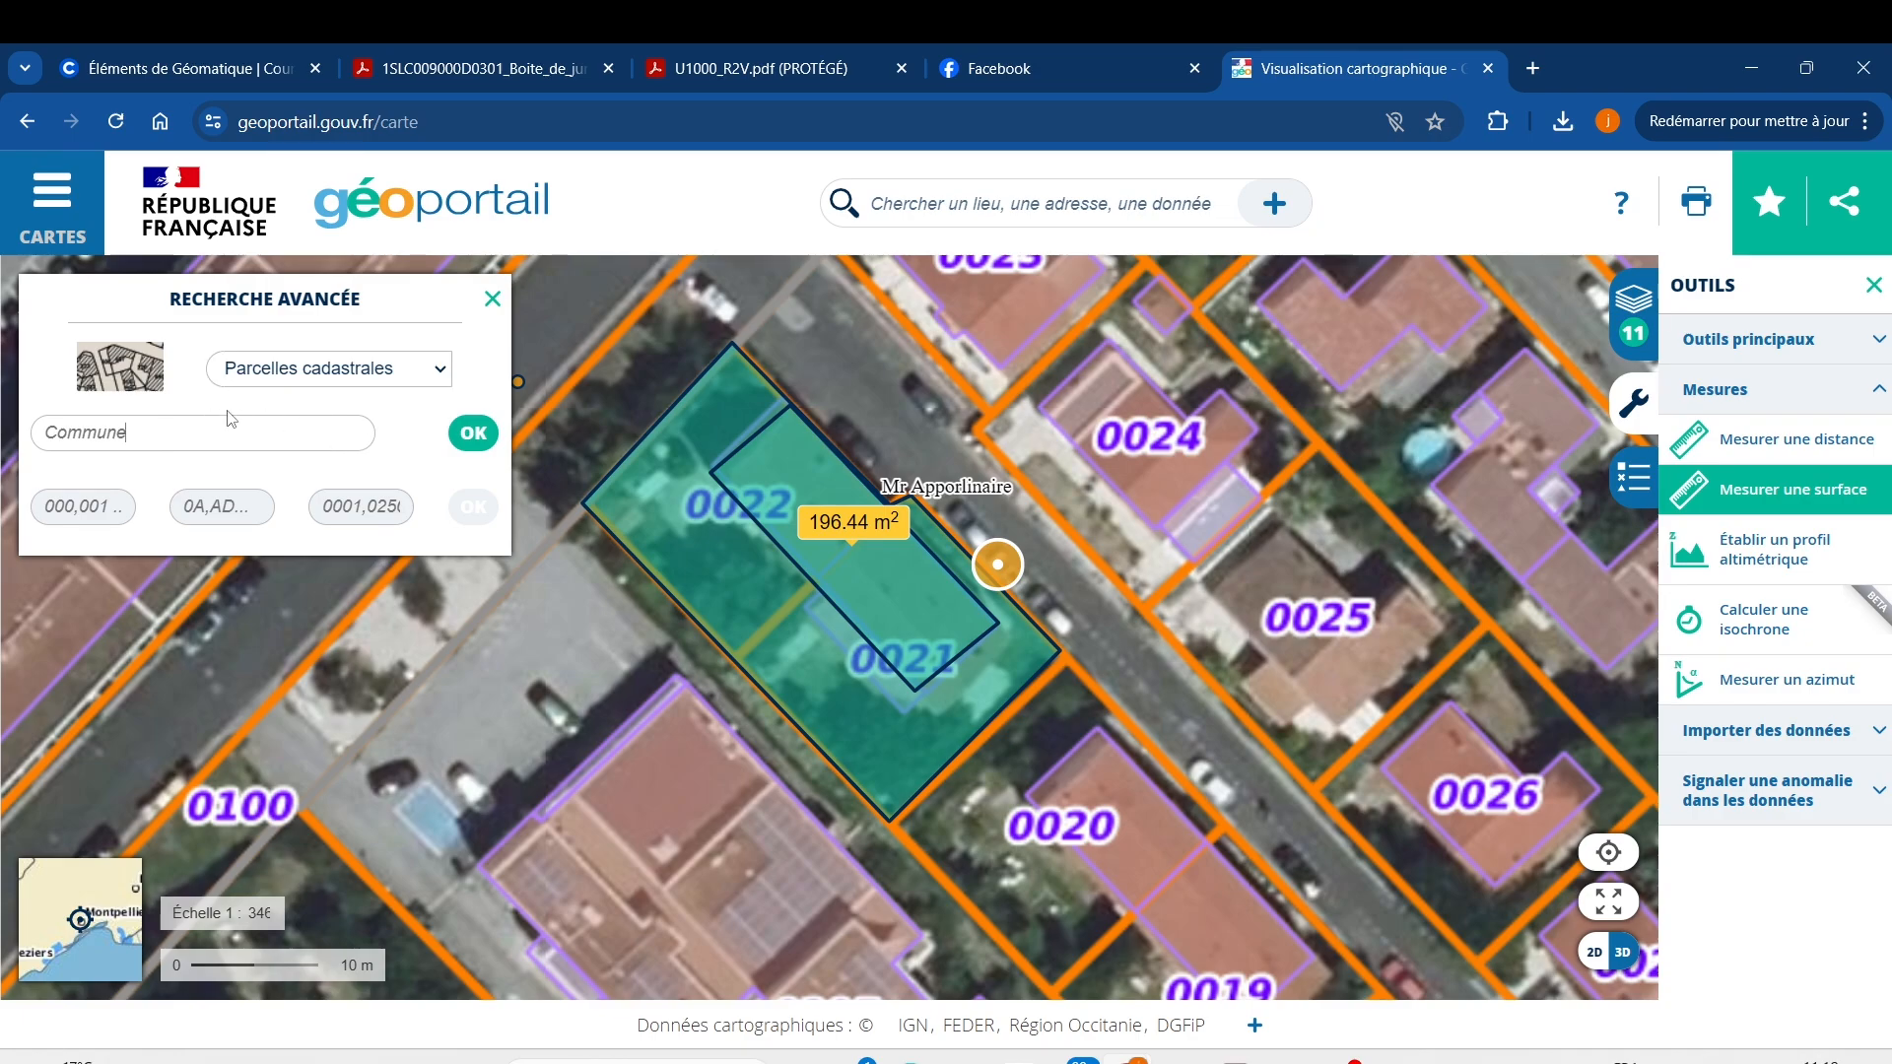
{"action": "left_click", "coordinate": [234, 481]}
{"action": "left_click", "coordinate": [491, 299]}
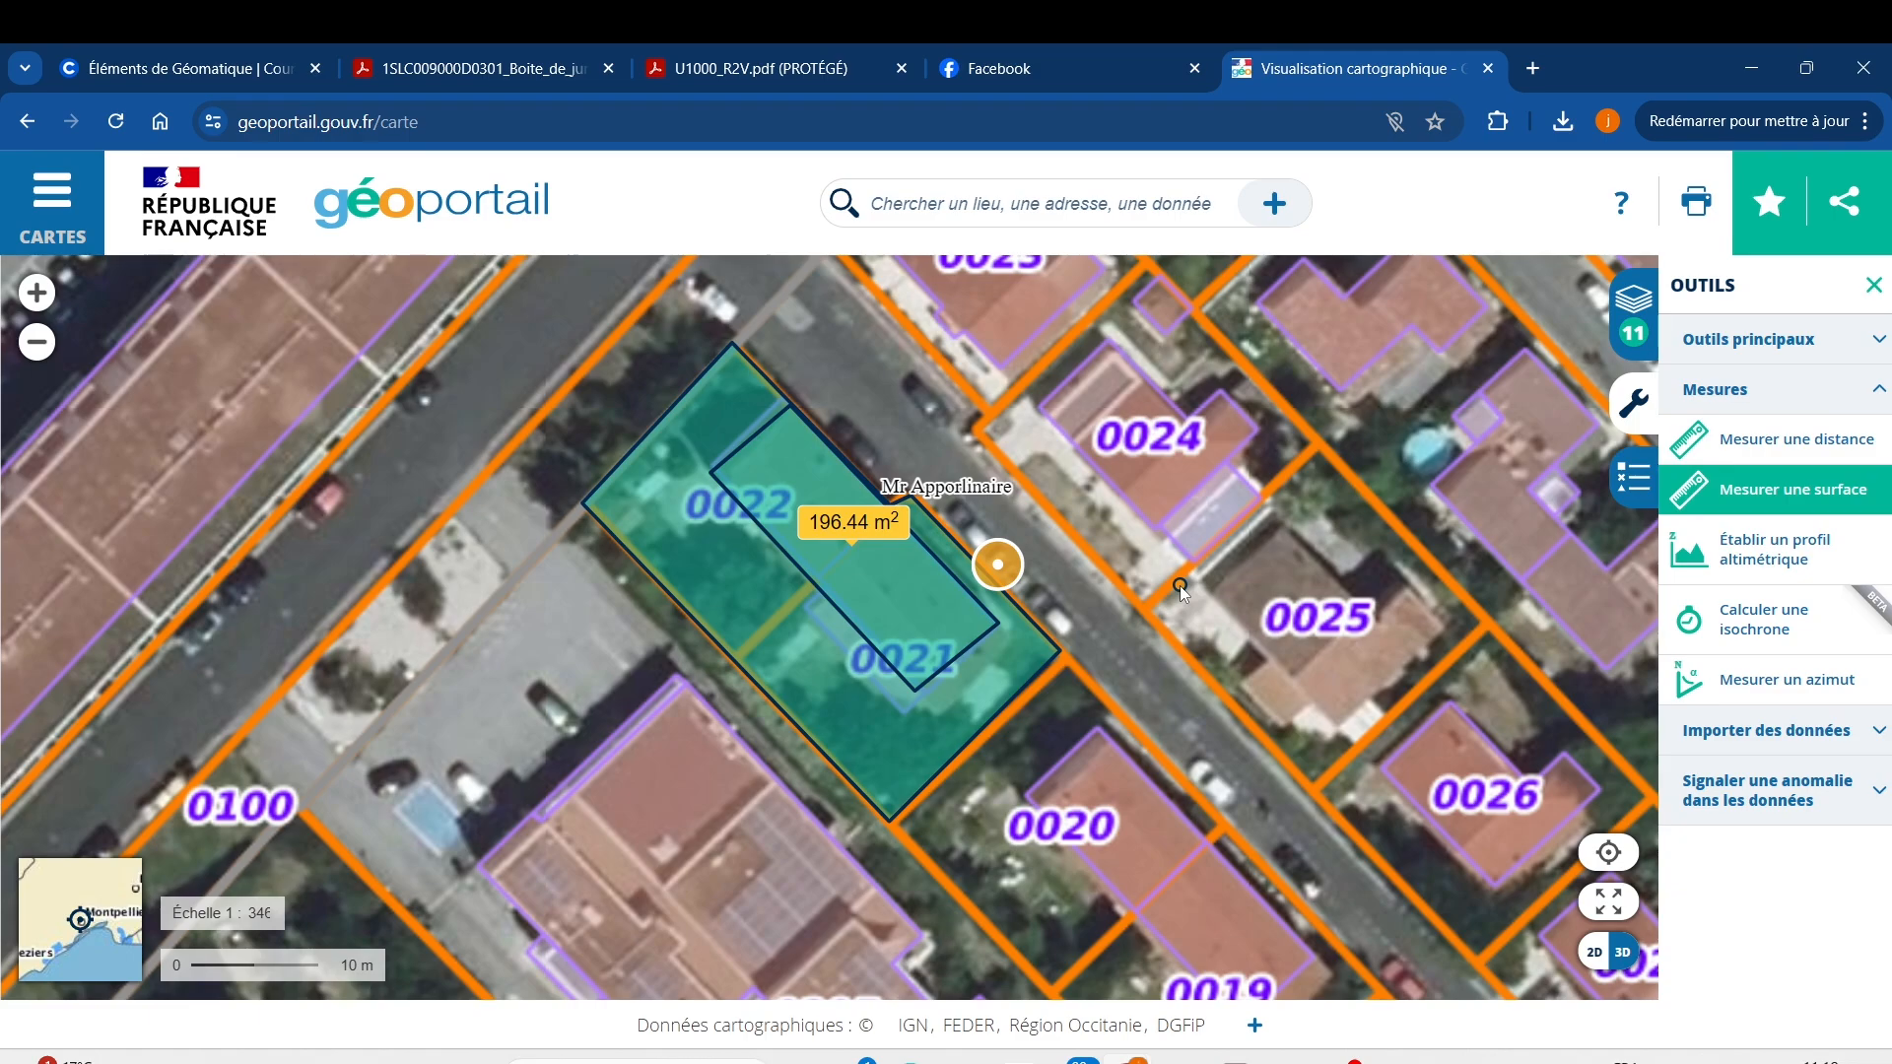
Turn off and clear the 196.44 m² area measurement.
{"action": "scroll", "coordinate": [1180, 586], "scroll_direction": "down", "scroll_amount": 1}
{"action": "scroll", "coordinate": [1149, 644], "scroll_direction": "down", "scroll_amount": 3}
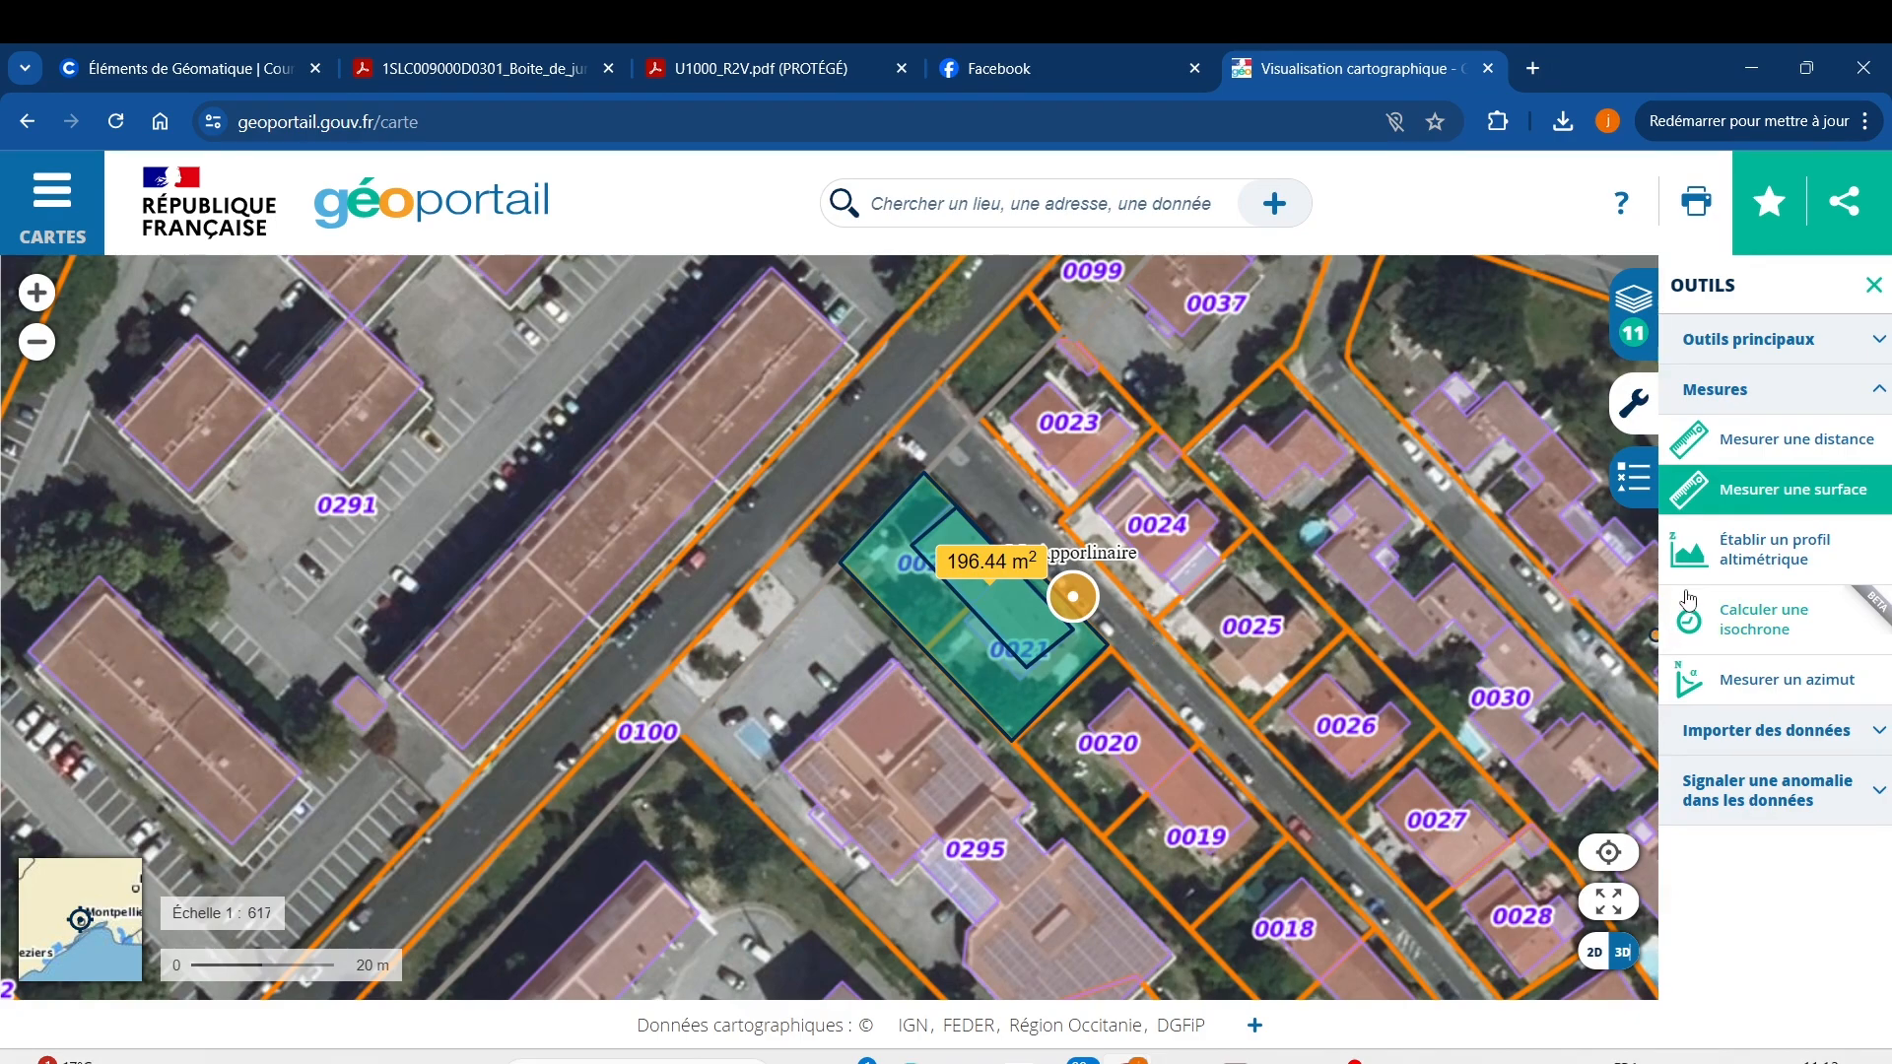
{"action": "left_click", "coordinate": [1880, 732]}
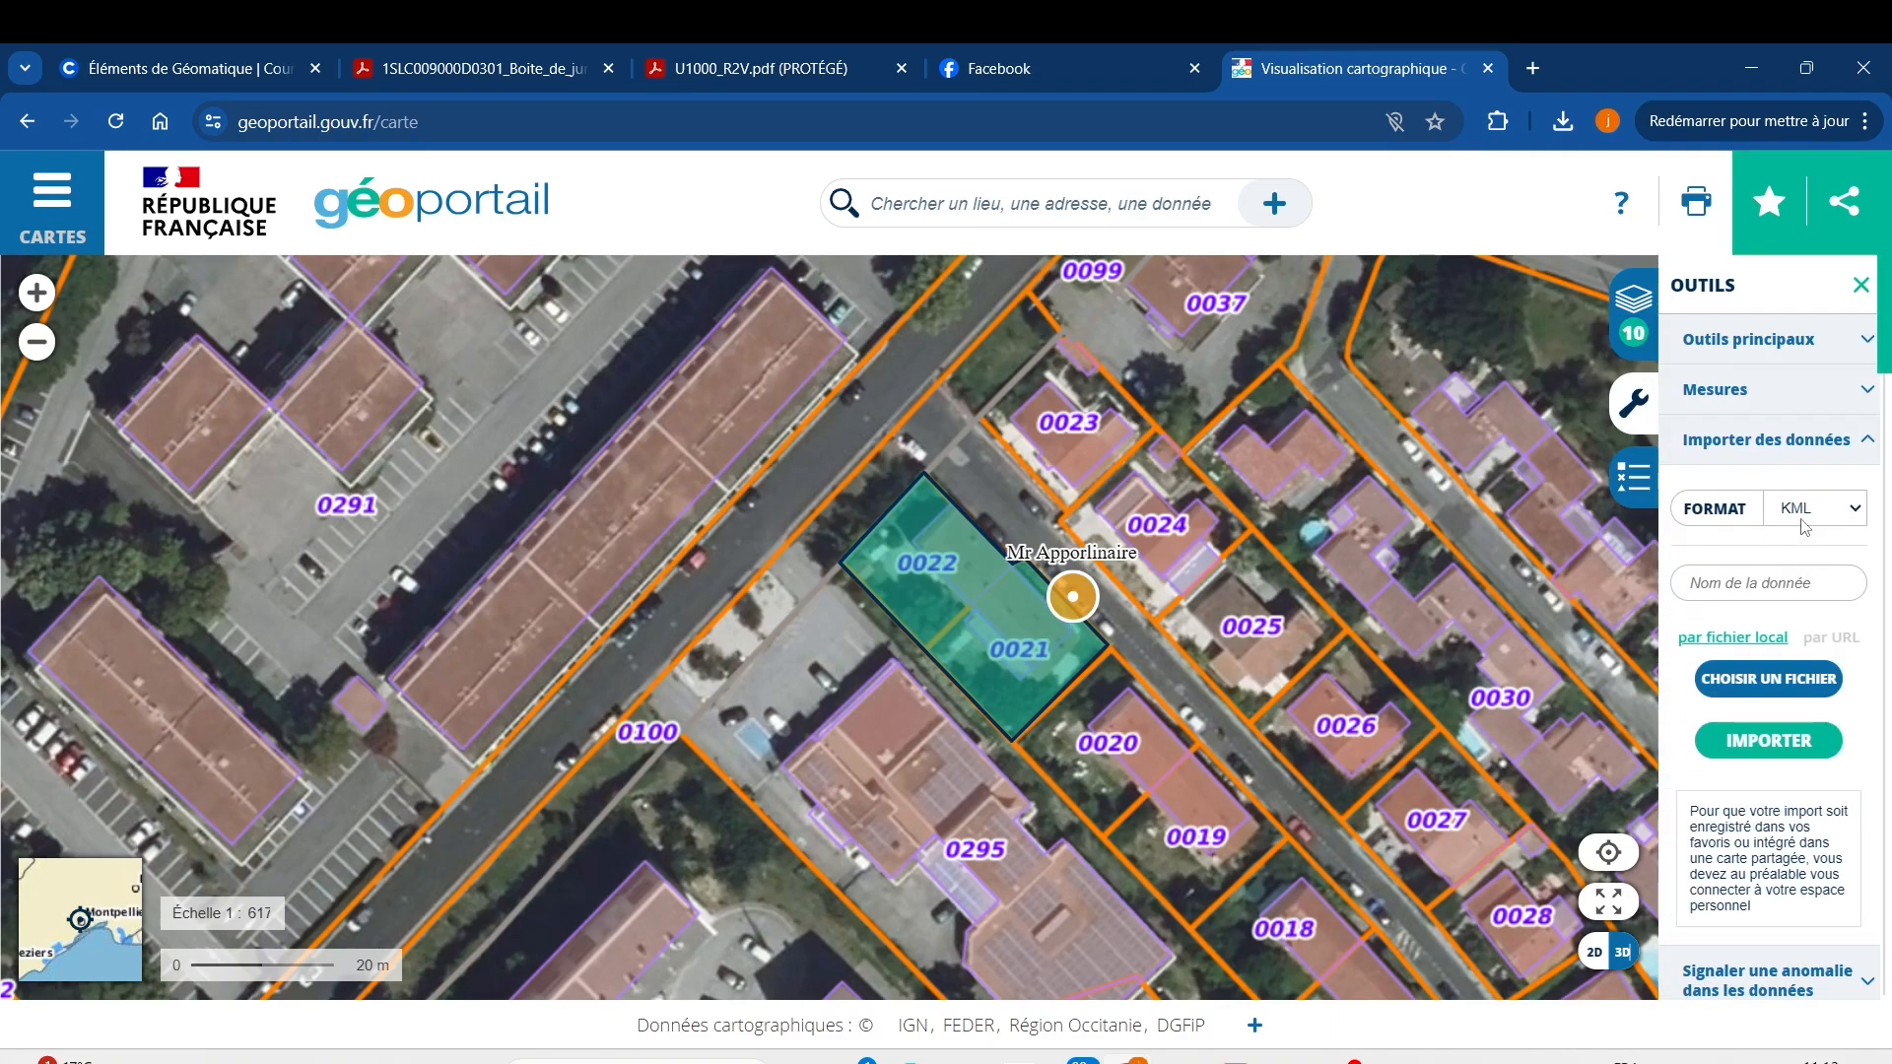
In Importer des données, keep KML as the format and choose a local file.
{"action": "left_click", "coordinate": [1862, 509]}
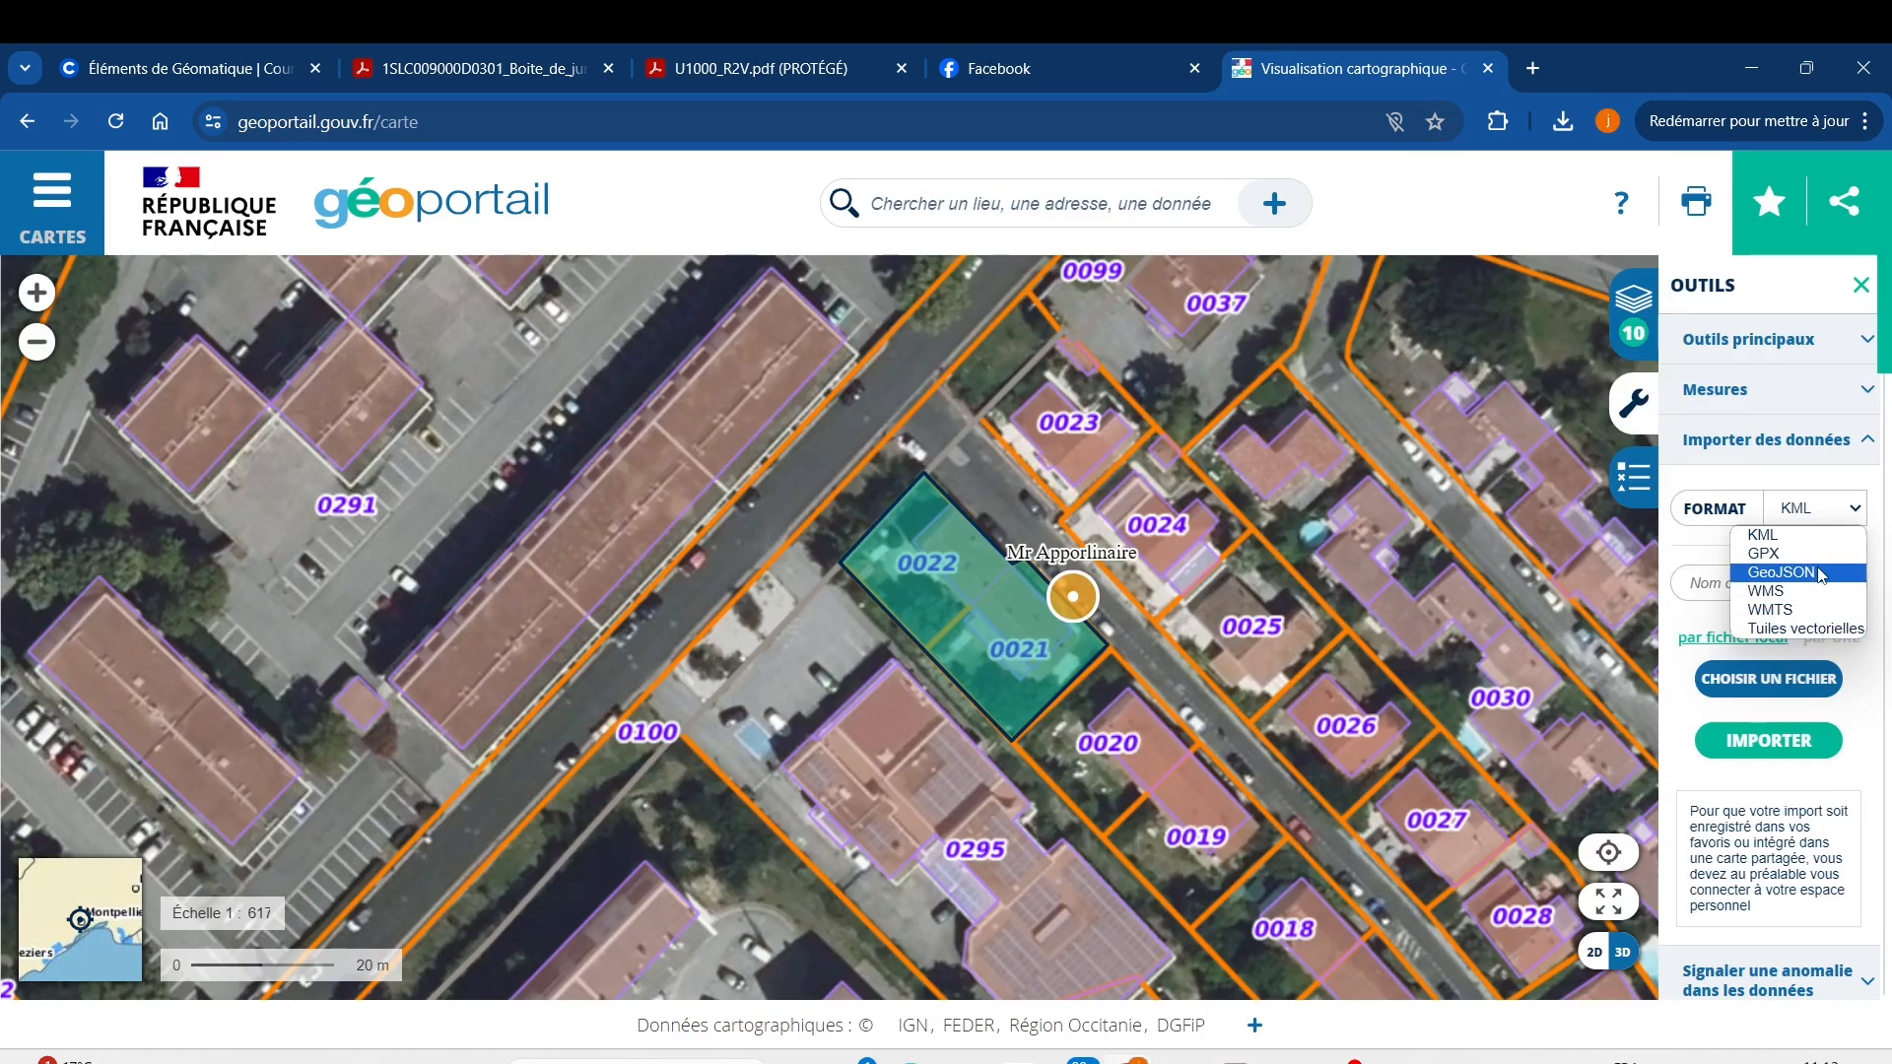
{"action": "left_click", "coordinate": [1853, 510]}
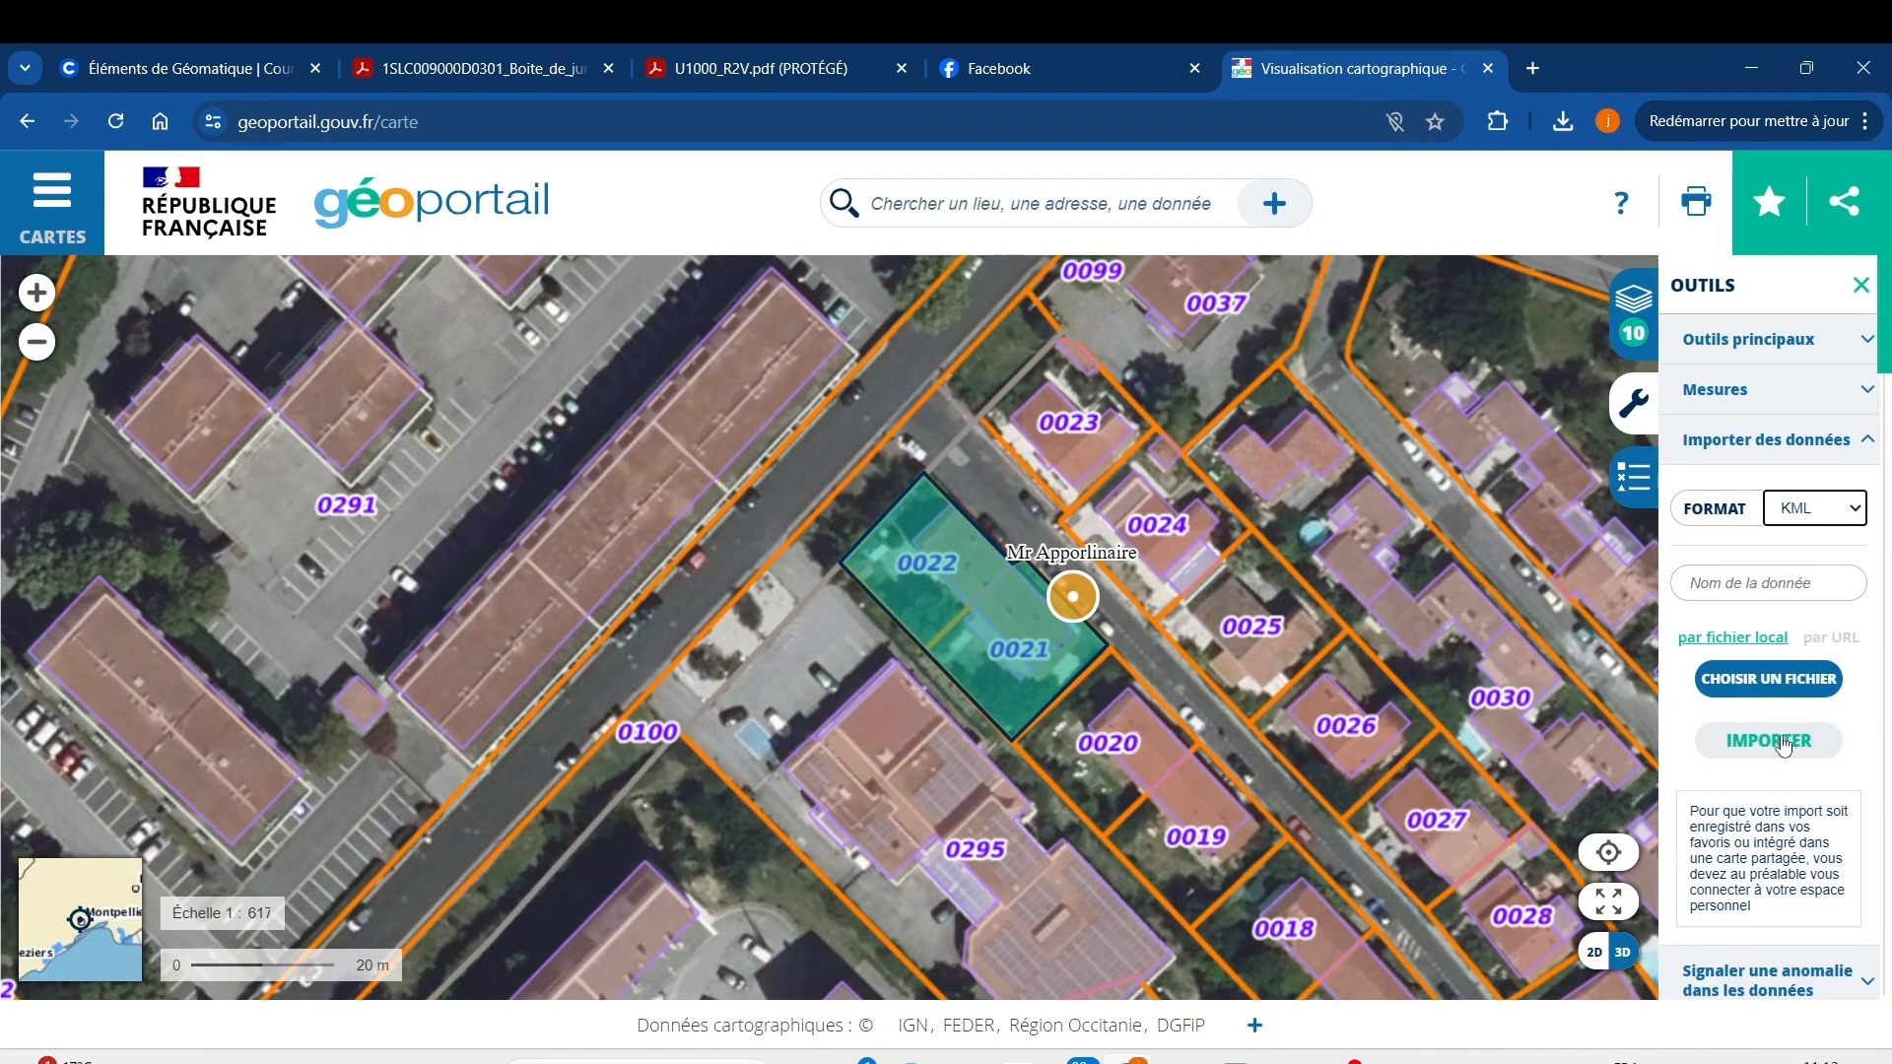
{"action": "left_click", "coordinate": [1786, 683]}
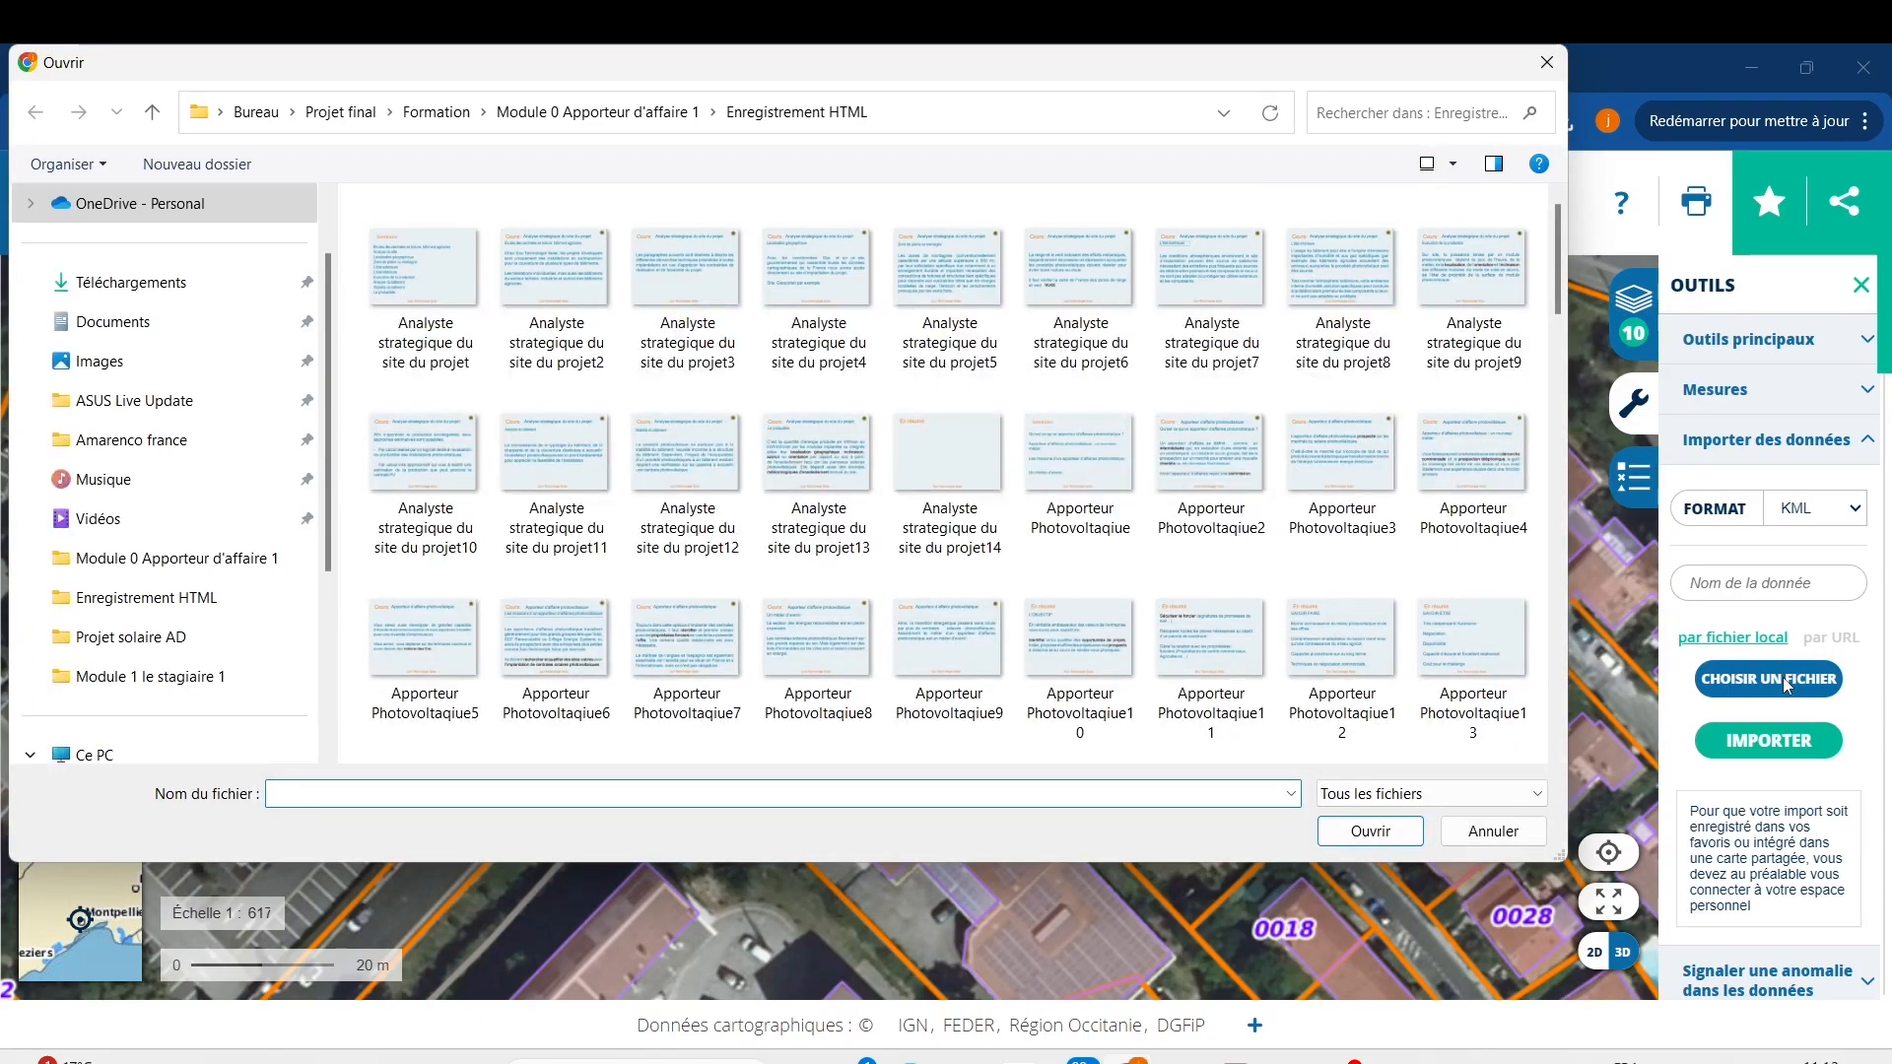
Browse to Téléchargements and open the Projet solaire AD folder.
{"action": "left_click", "coordinate": [115, 331]}
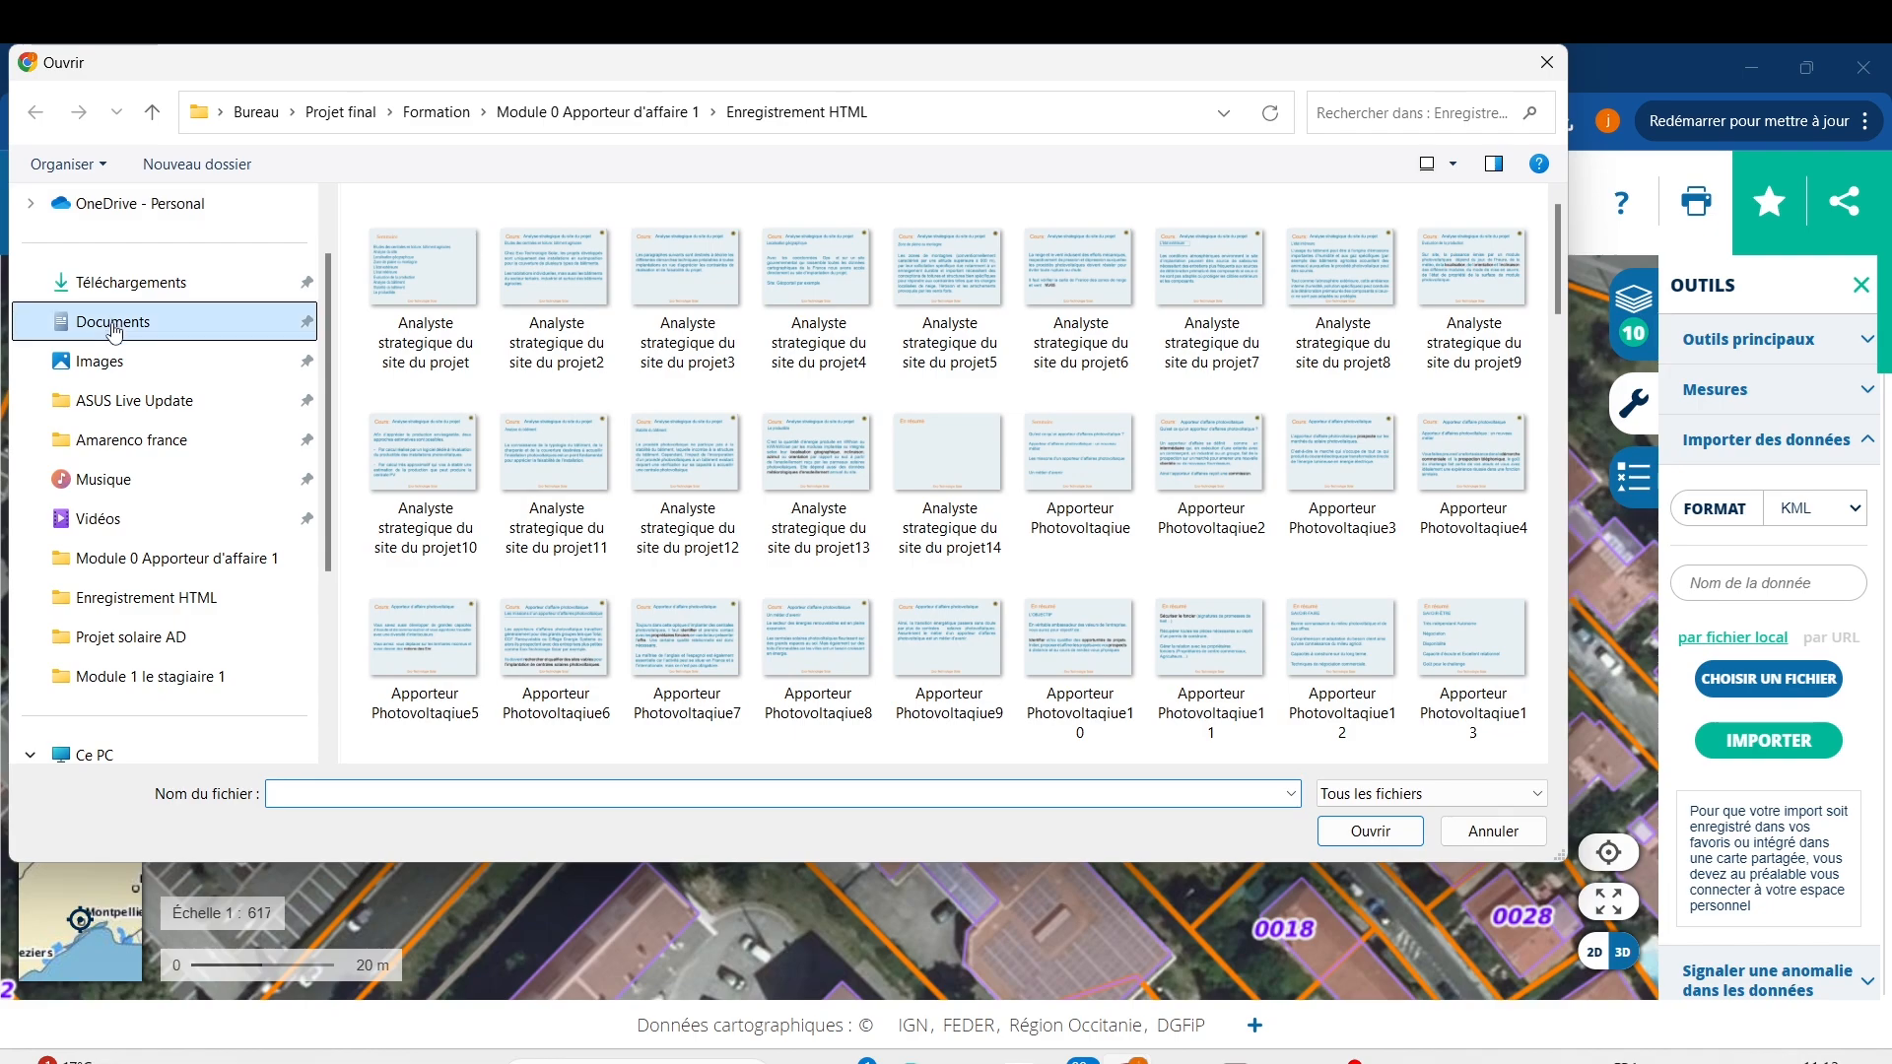
{"action": "left_click", "coordinate": [218, 287]}
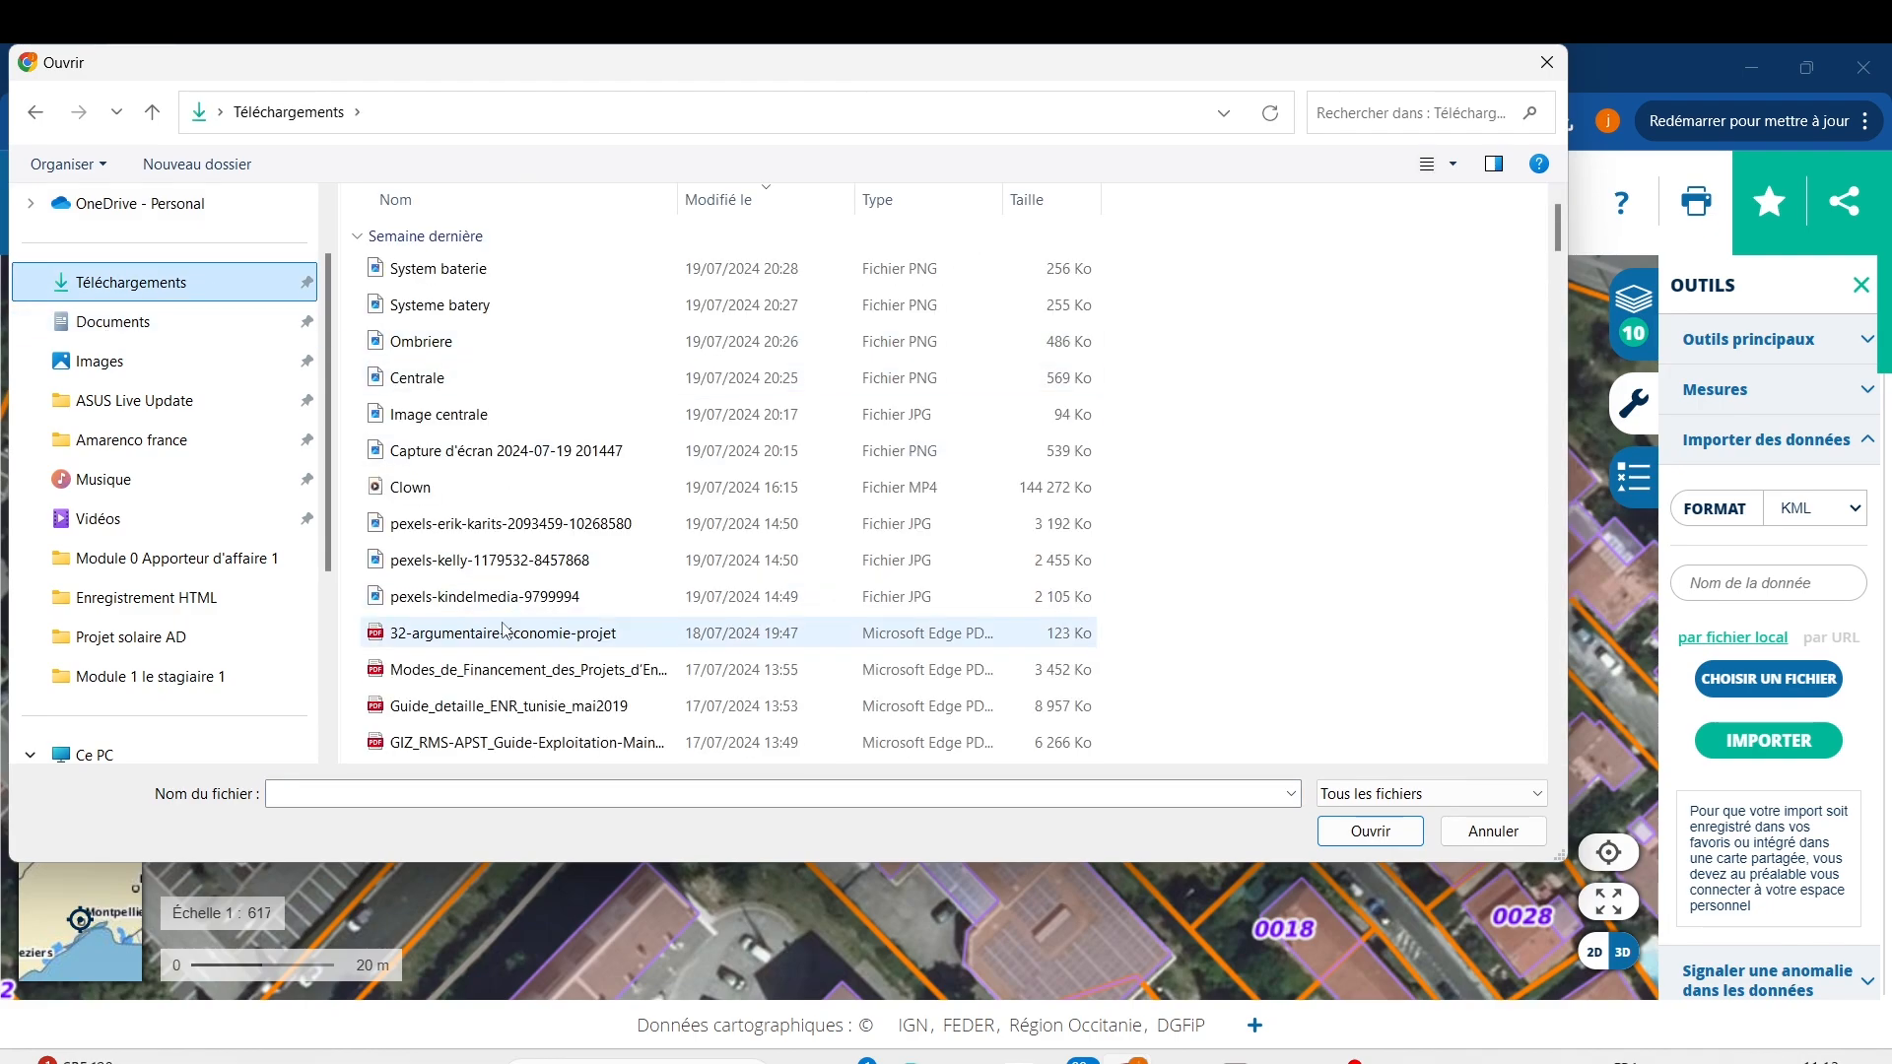
{"action": "scroll", "coordinate": [503, 630], "scroll_direction": "down", "scroll_amount": 4}
{"action": "left_click", "coordinate": [473, 542]}
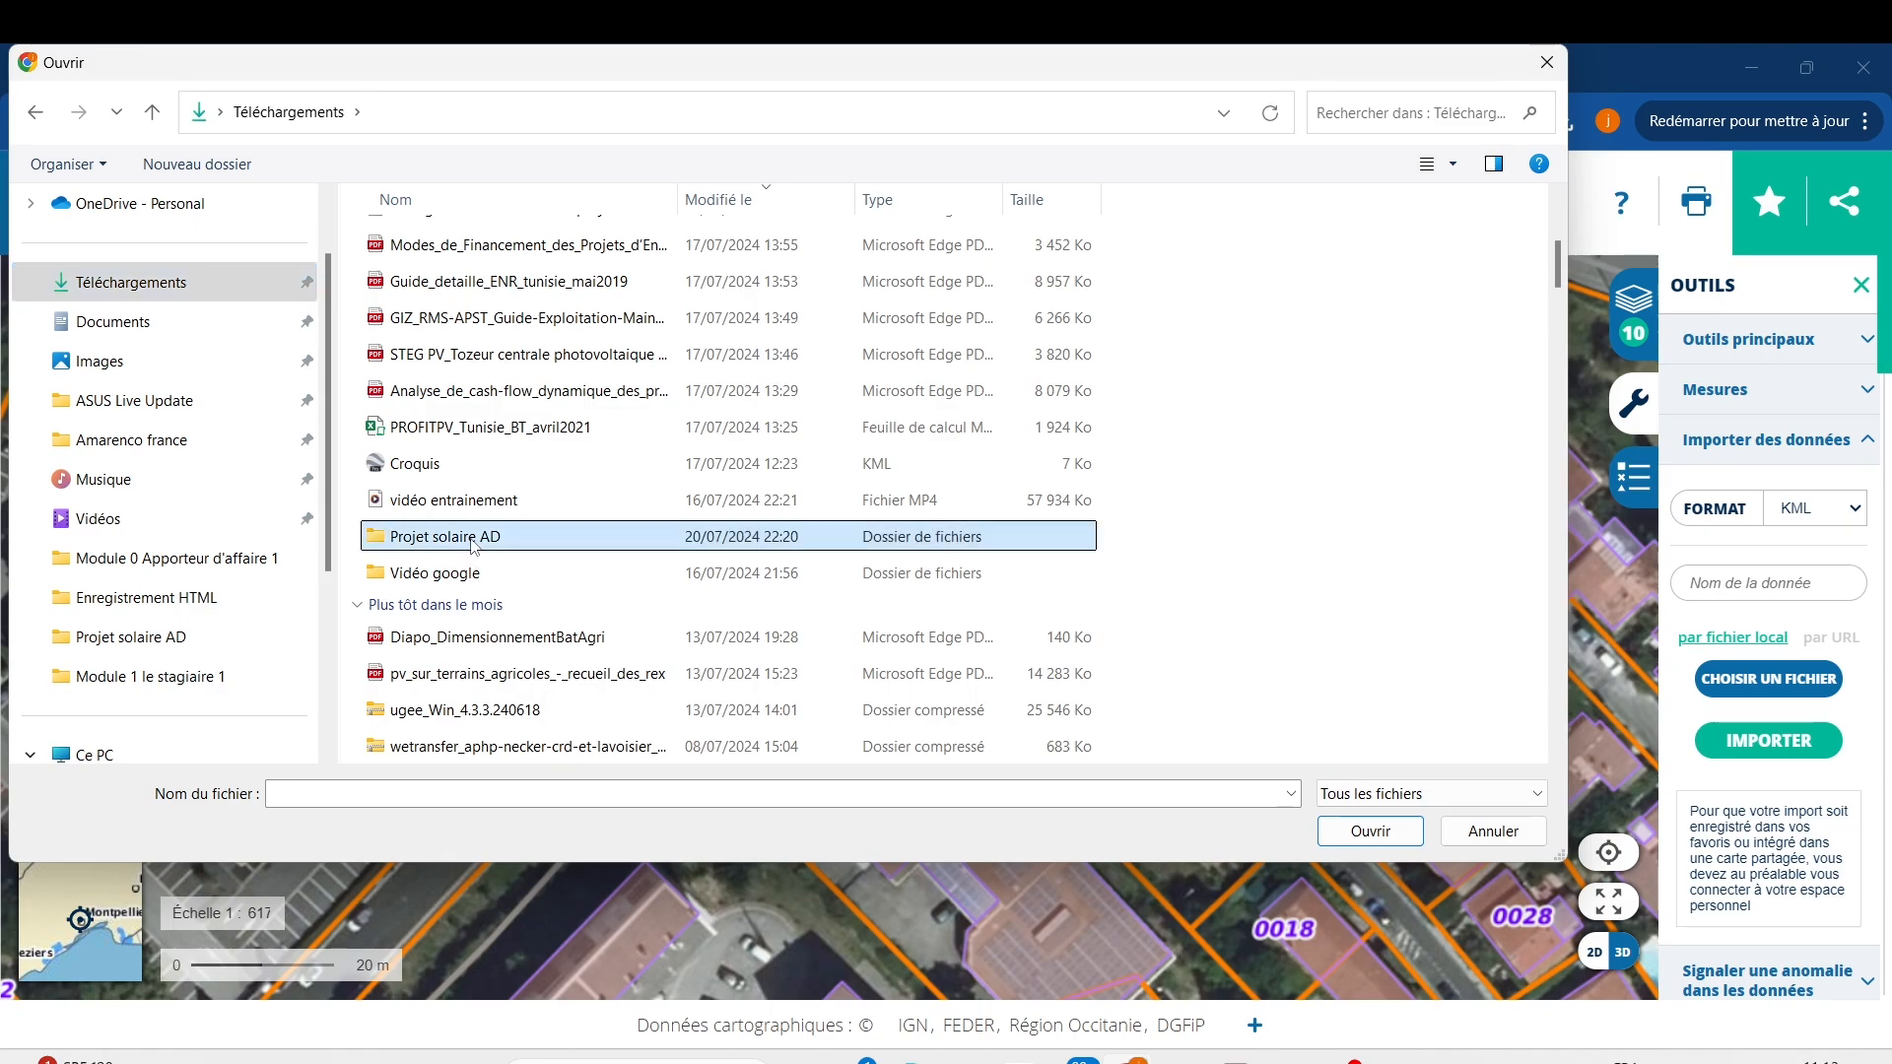
{"action": "double_click", "coordinate": [473, 540]}
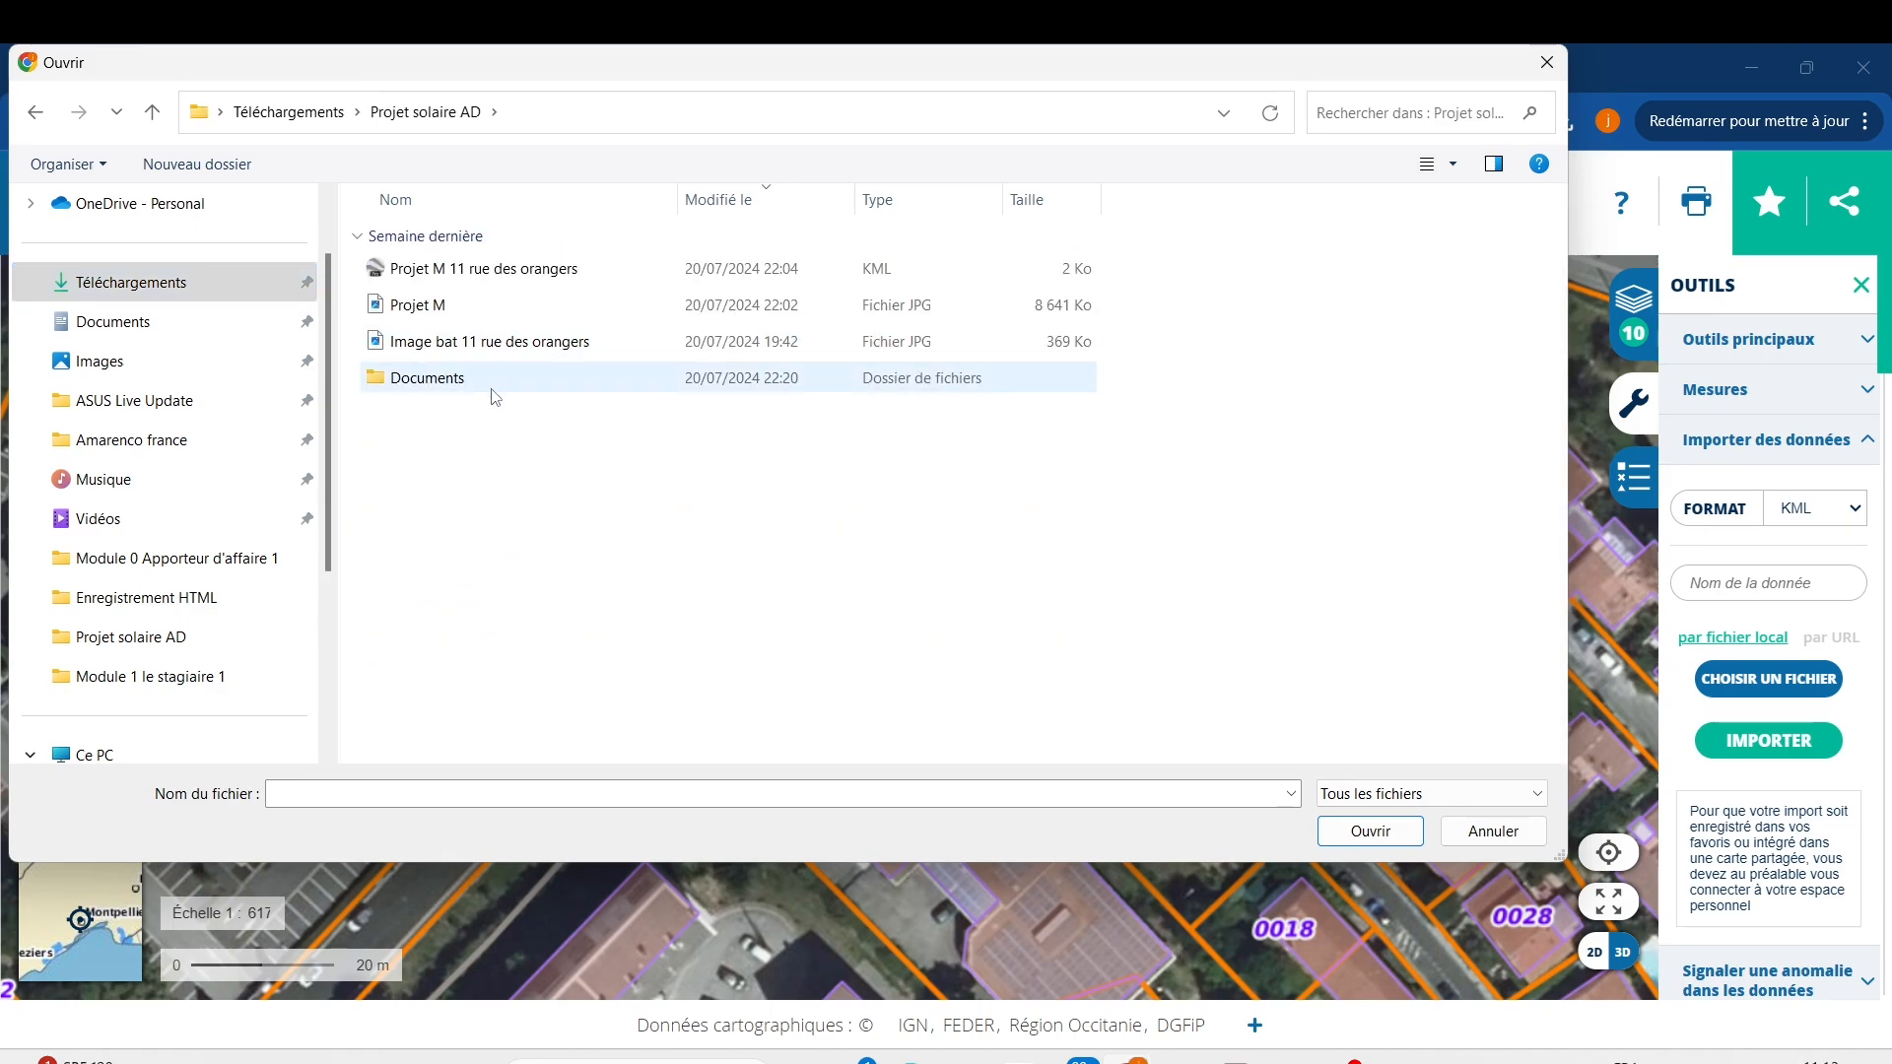
Try opening a file named 'Fichiet M' and dismiss the not-found error.
{"action": "left_click", "coordinate": [537, 796]}
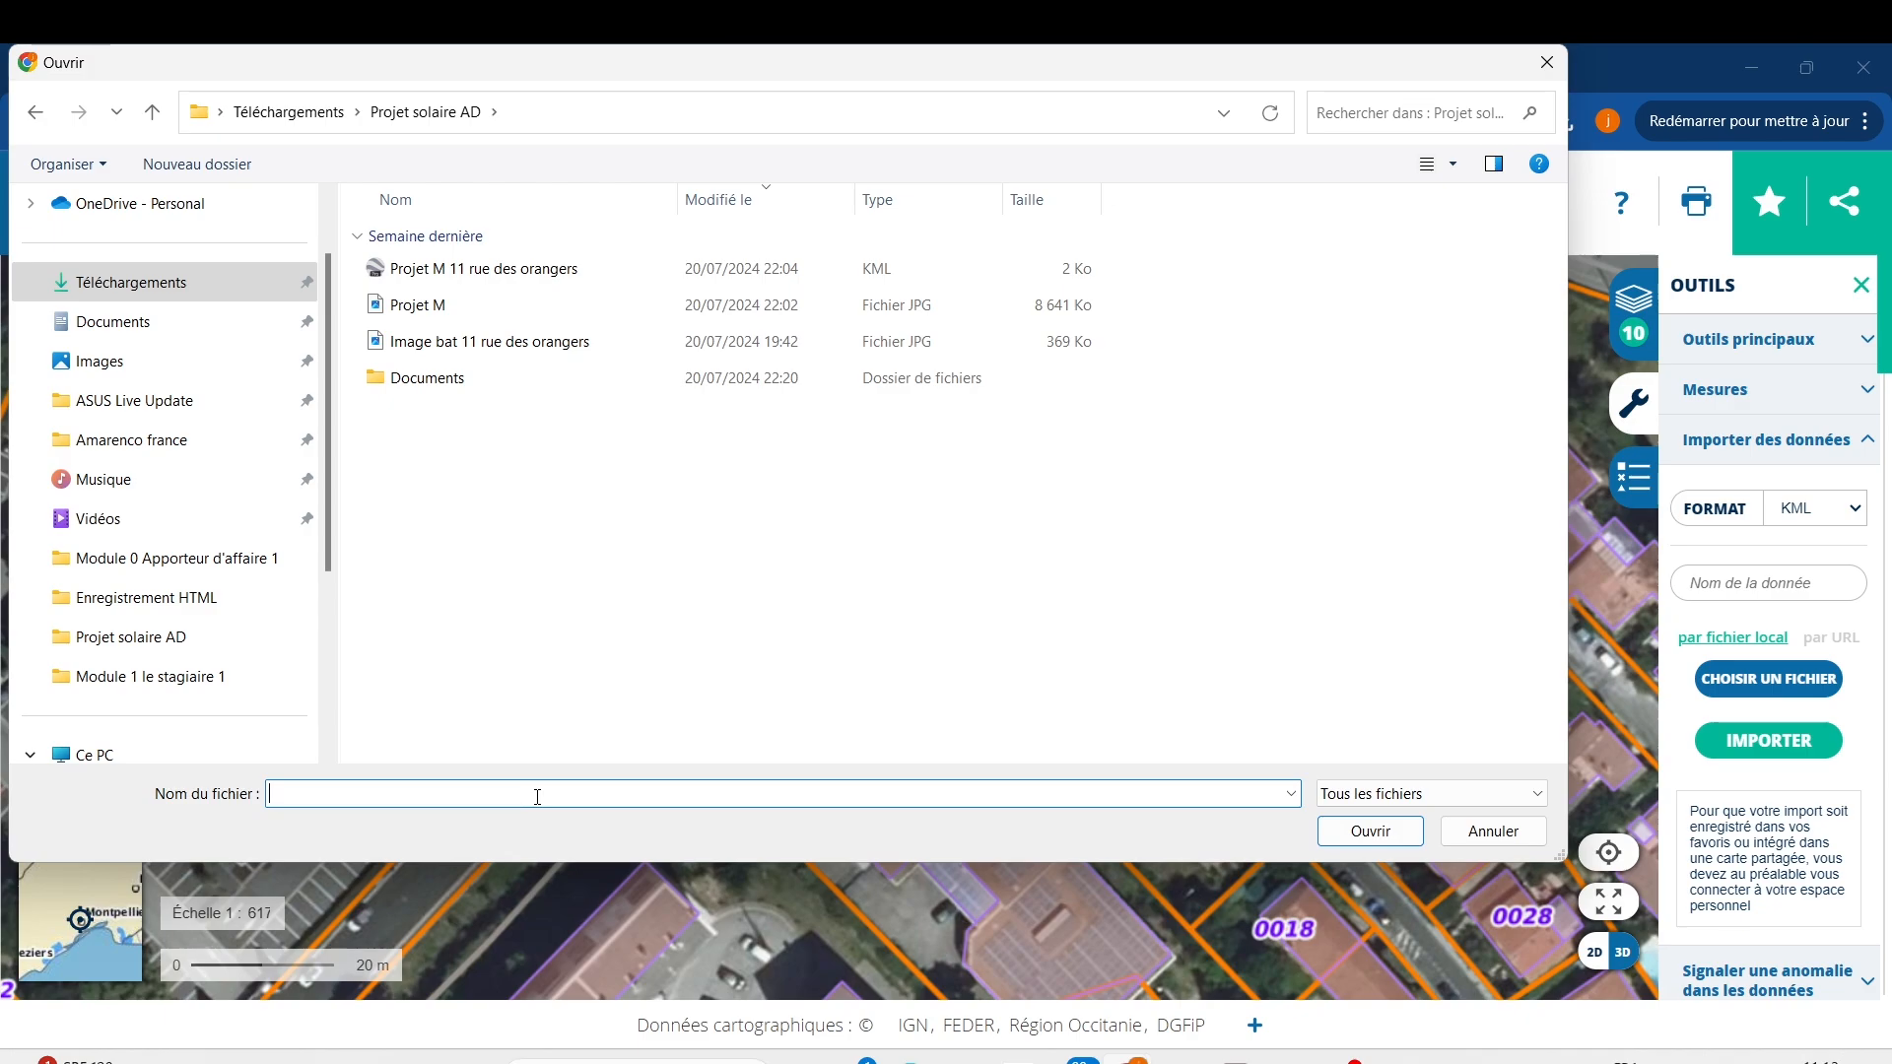
{"action": "type", "text": "Fichiet Mr Appolinaire"}
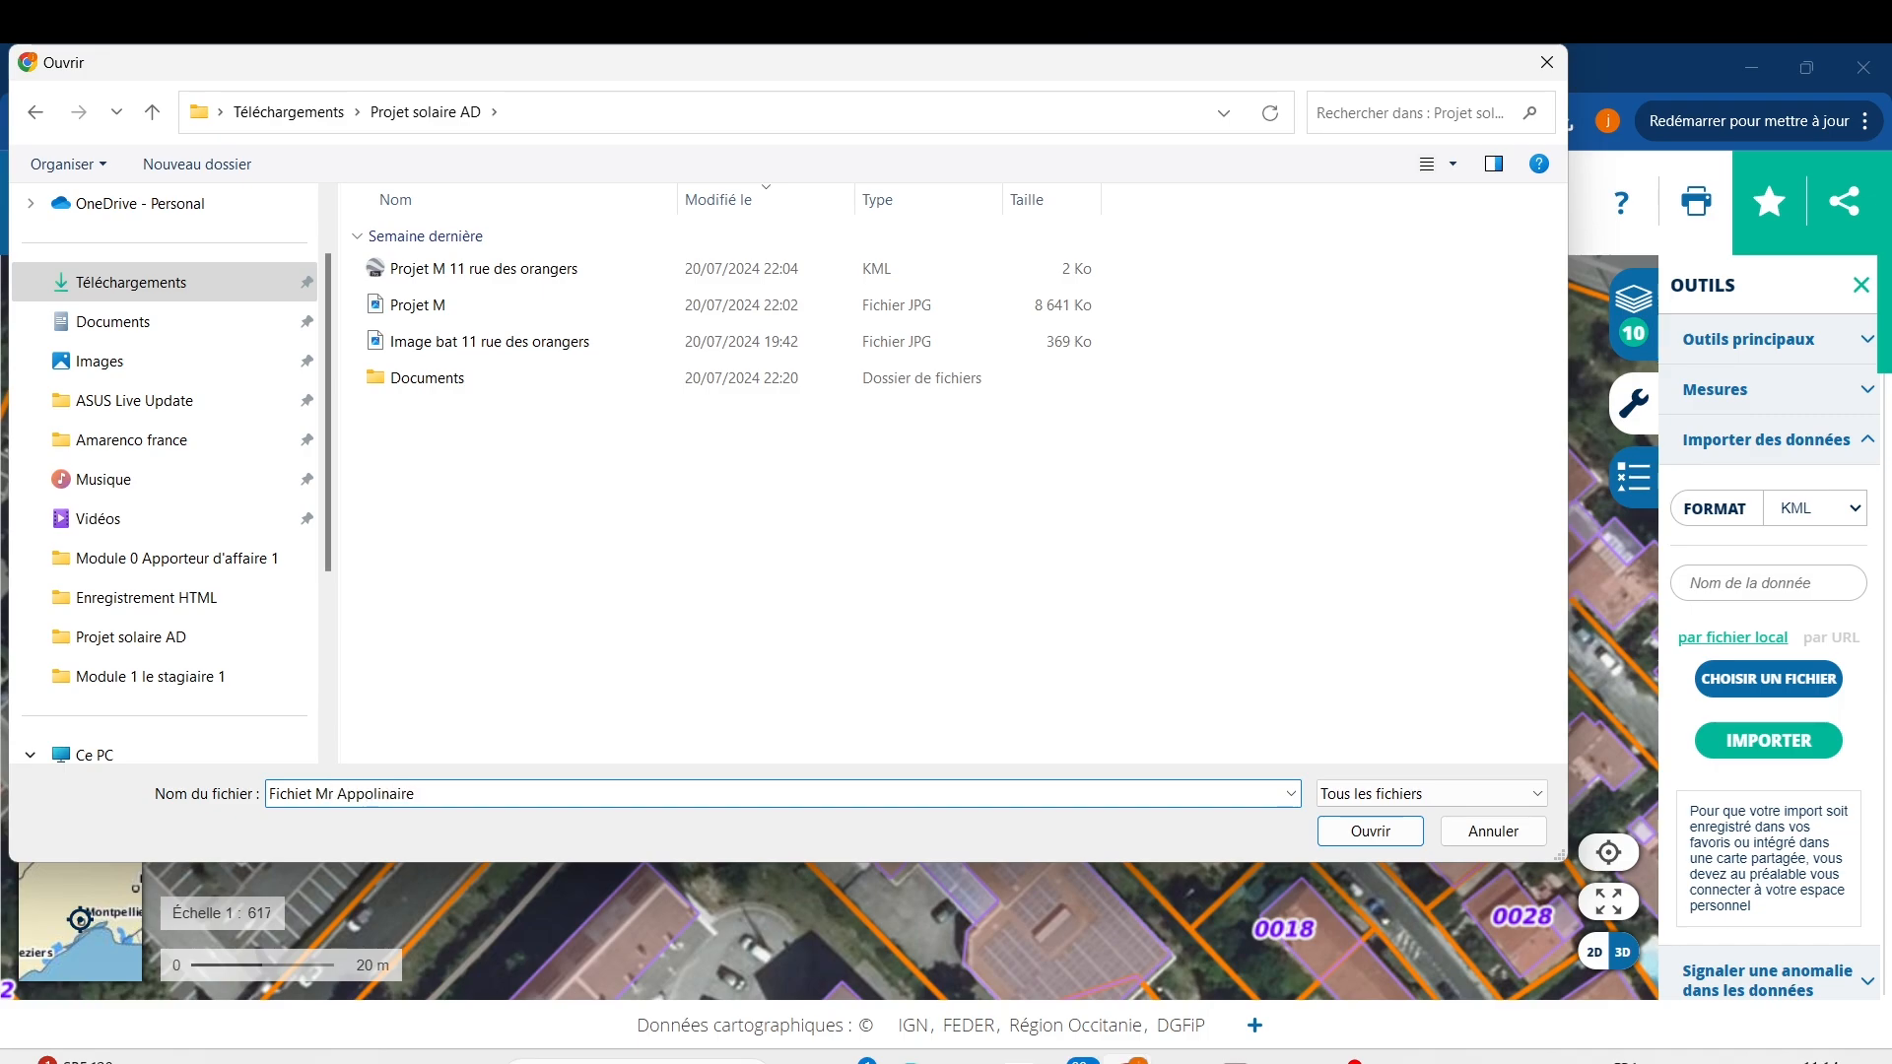
{"action": "left_click", "coordinate": [1385, 836]}
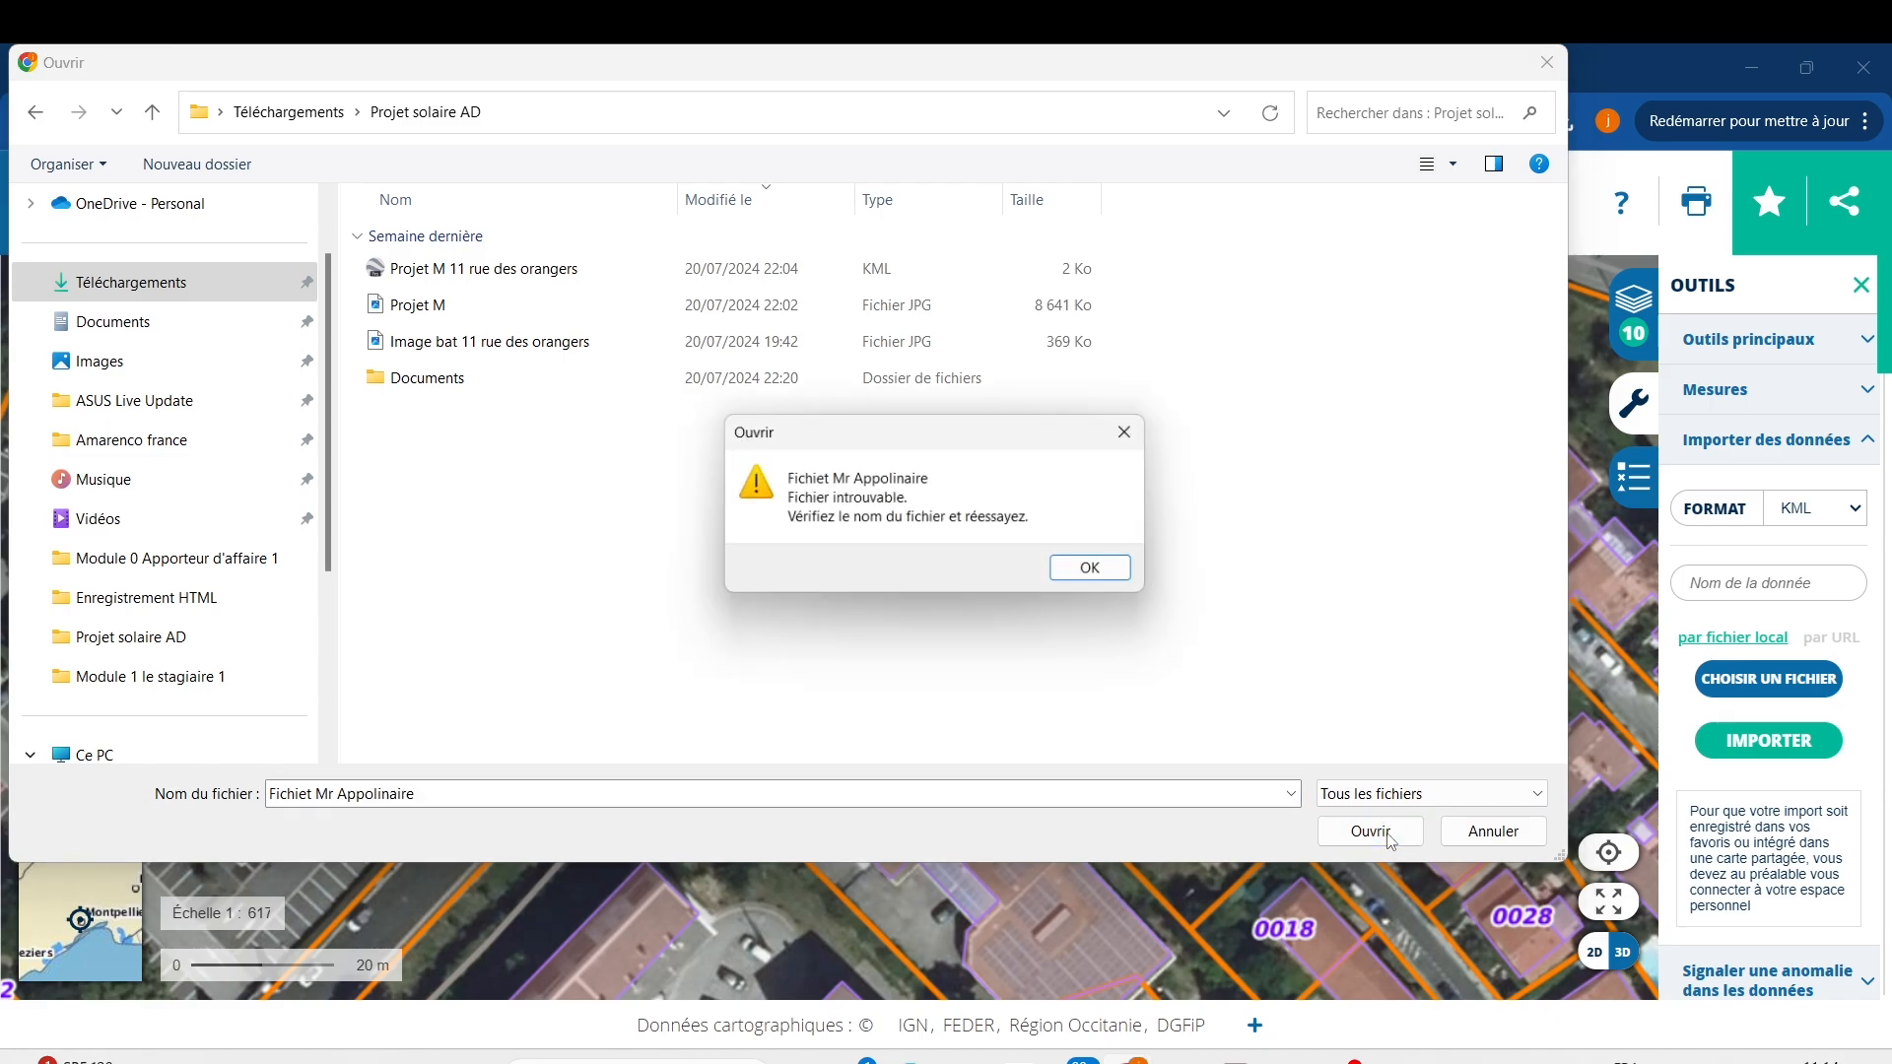
{"action": "left_click", "coordinate": [1133, 431]}
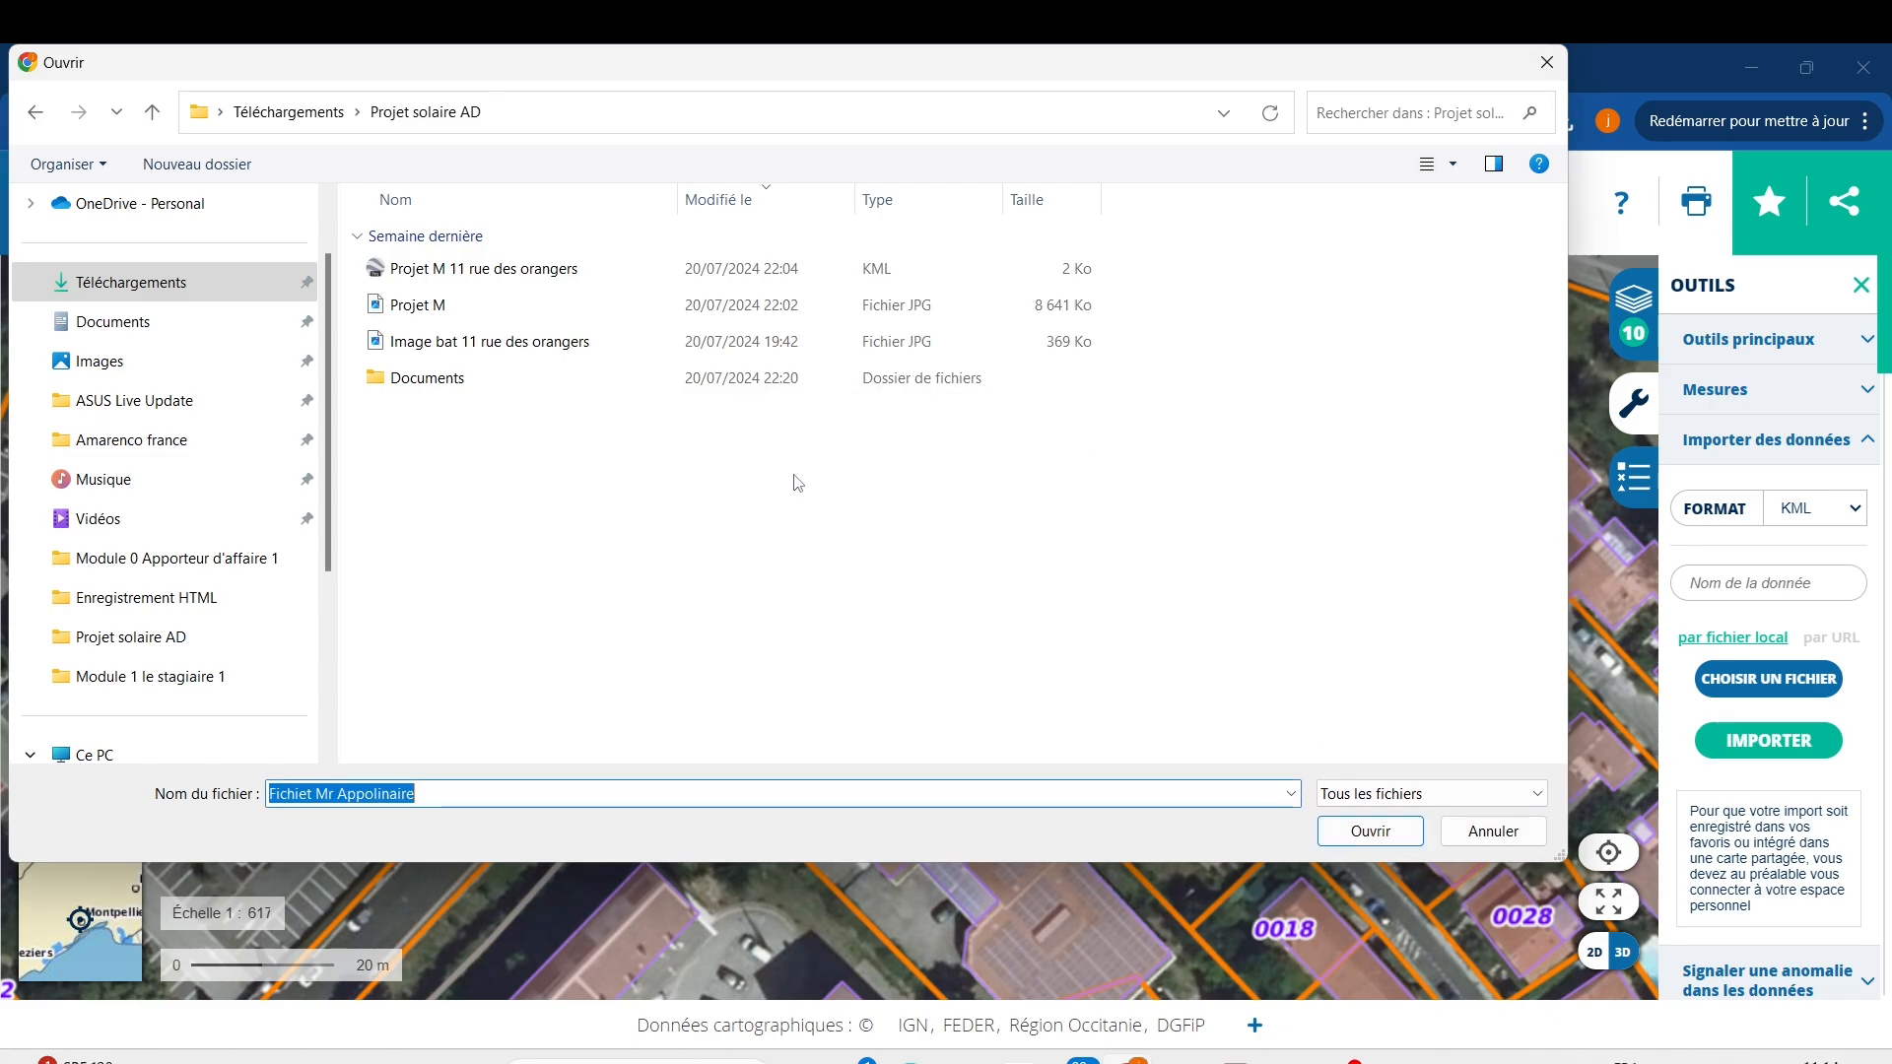
Retry the same file name from the Documents subfolder and dismiss the second error.
{"action": "left_click", "coordinate": [1538, 798]}
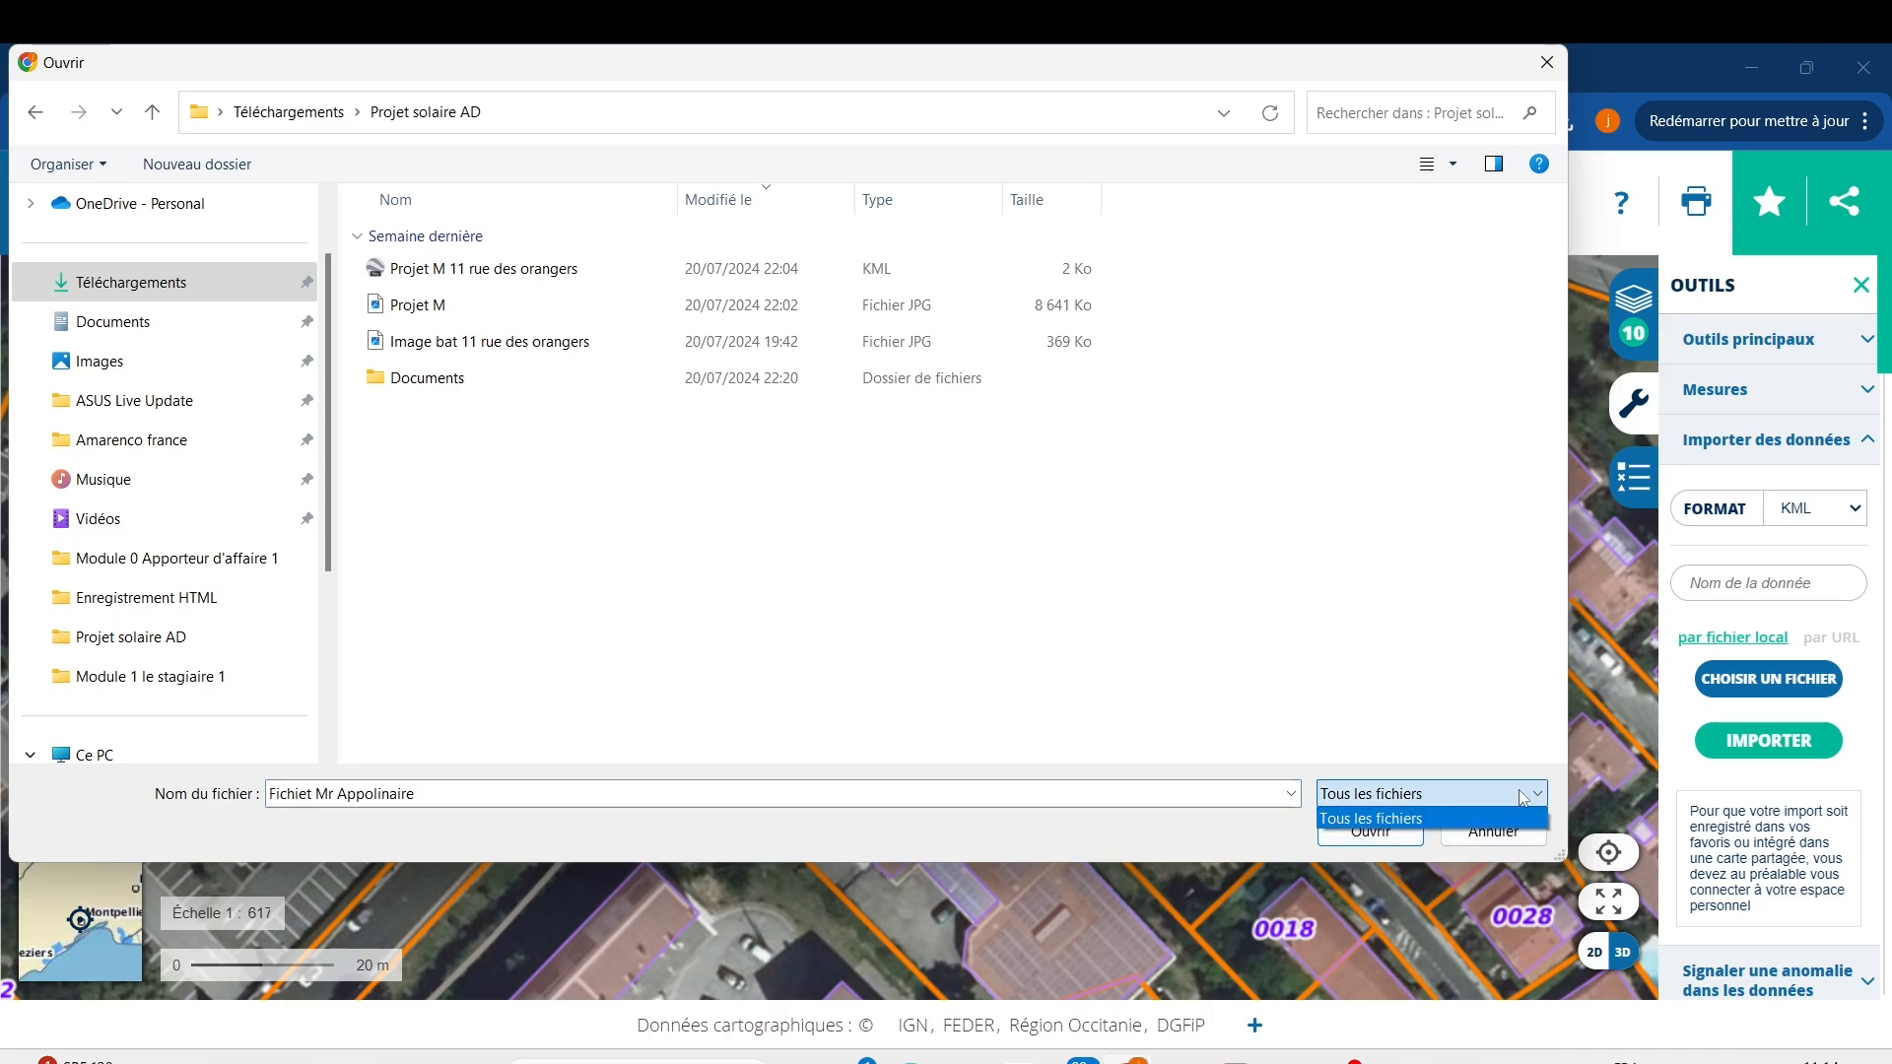
{"action": "left_click", "coordinate": [503, 383]}
{"action": "left_click", "coordinate": [503, 384]}
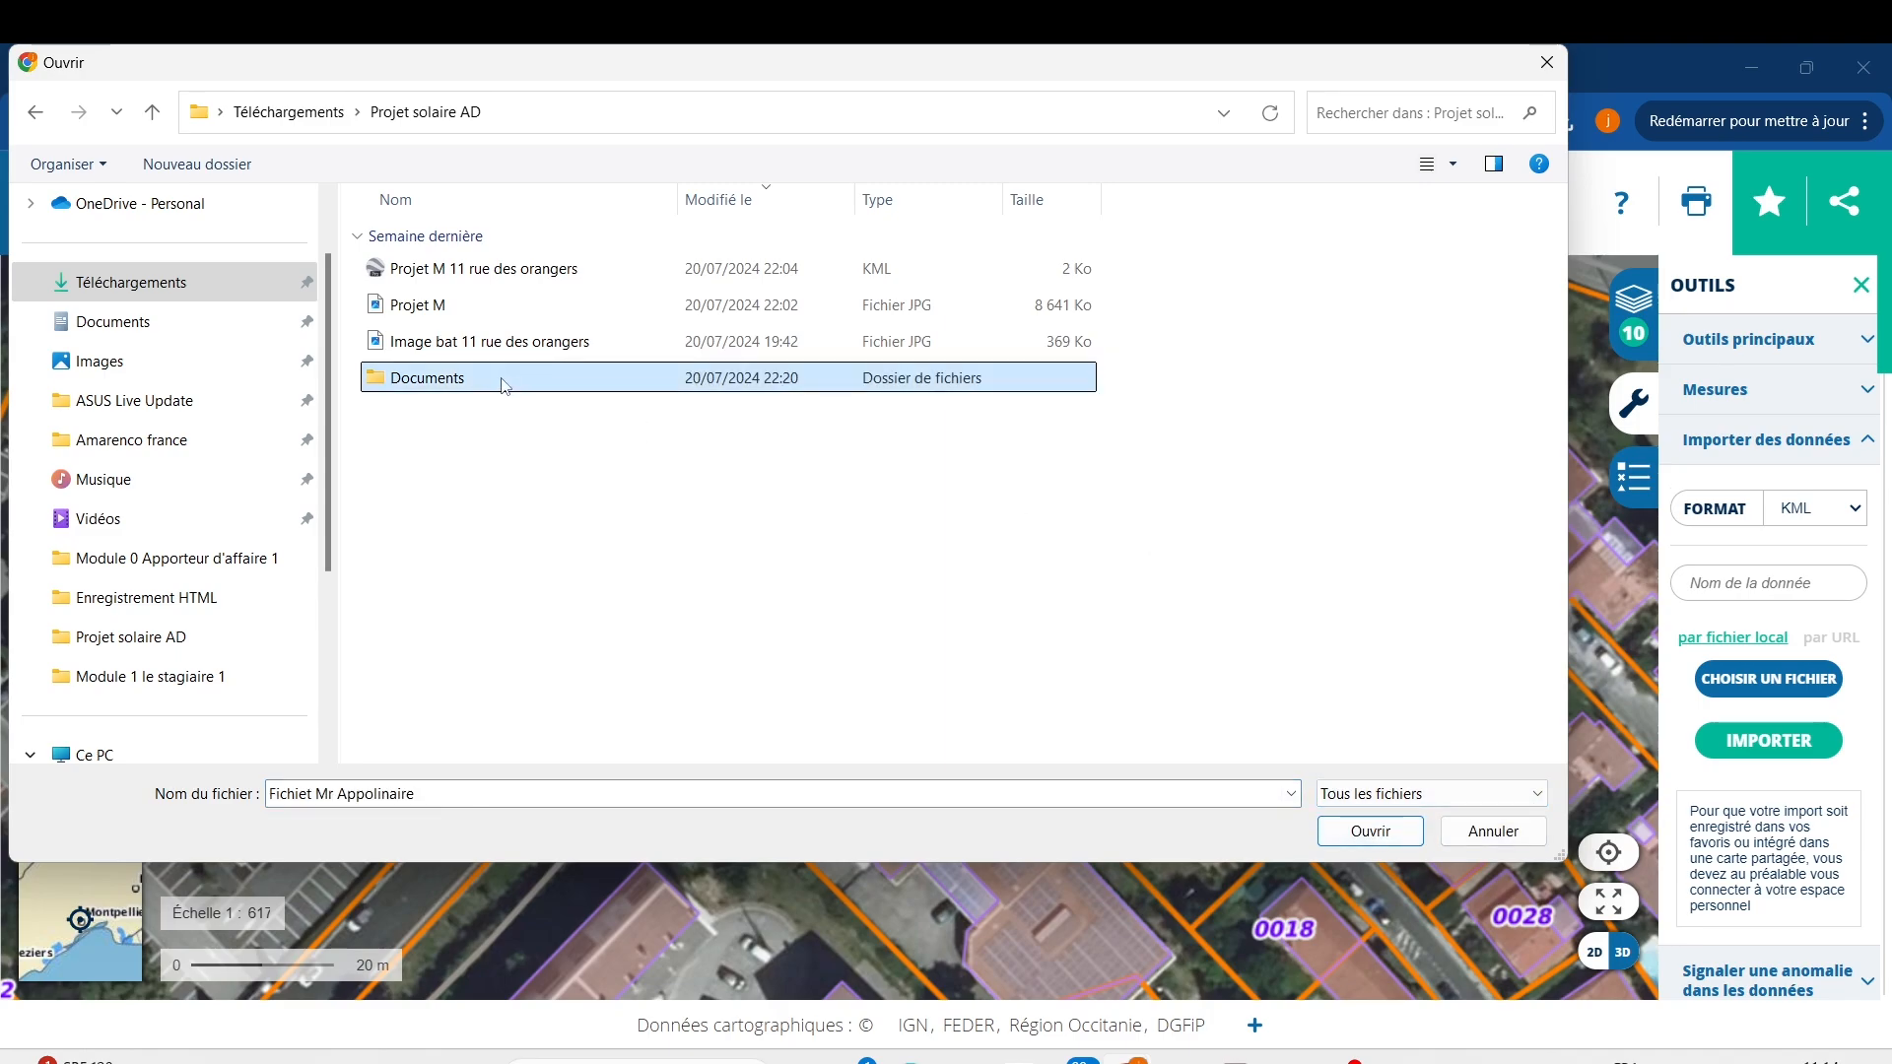
{"action": "double_click", "coordinate": [504, 383]}
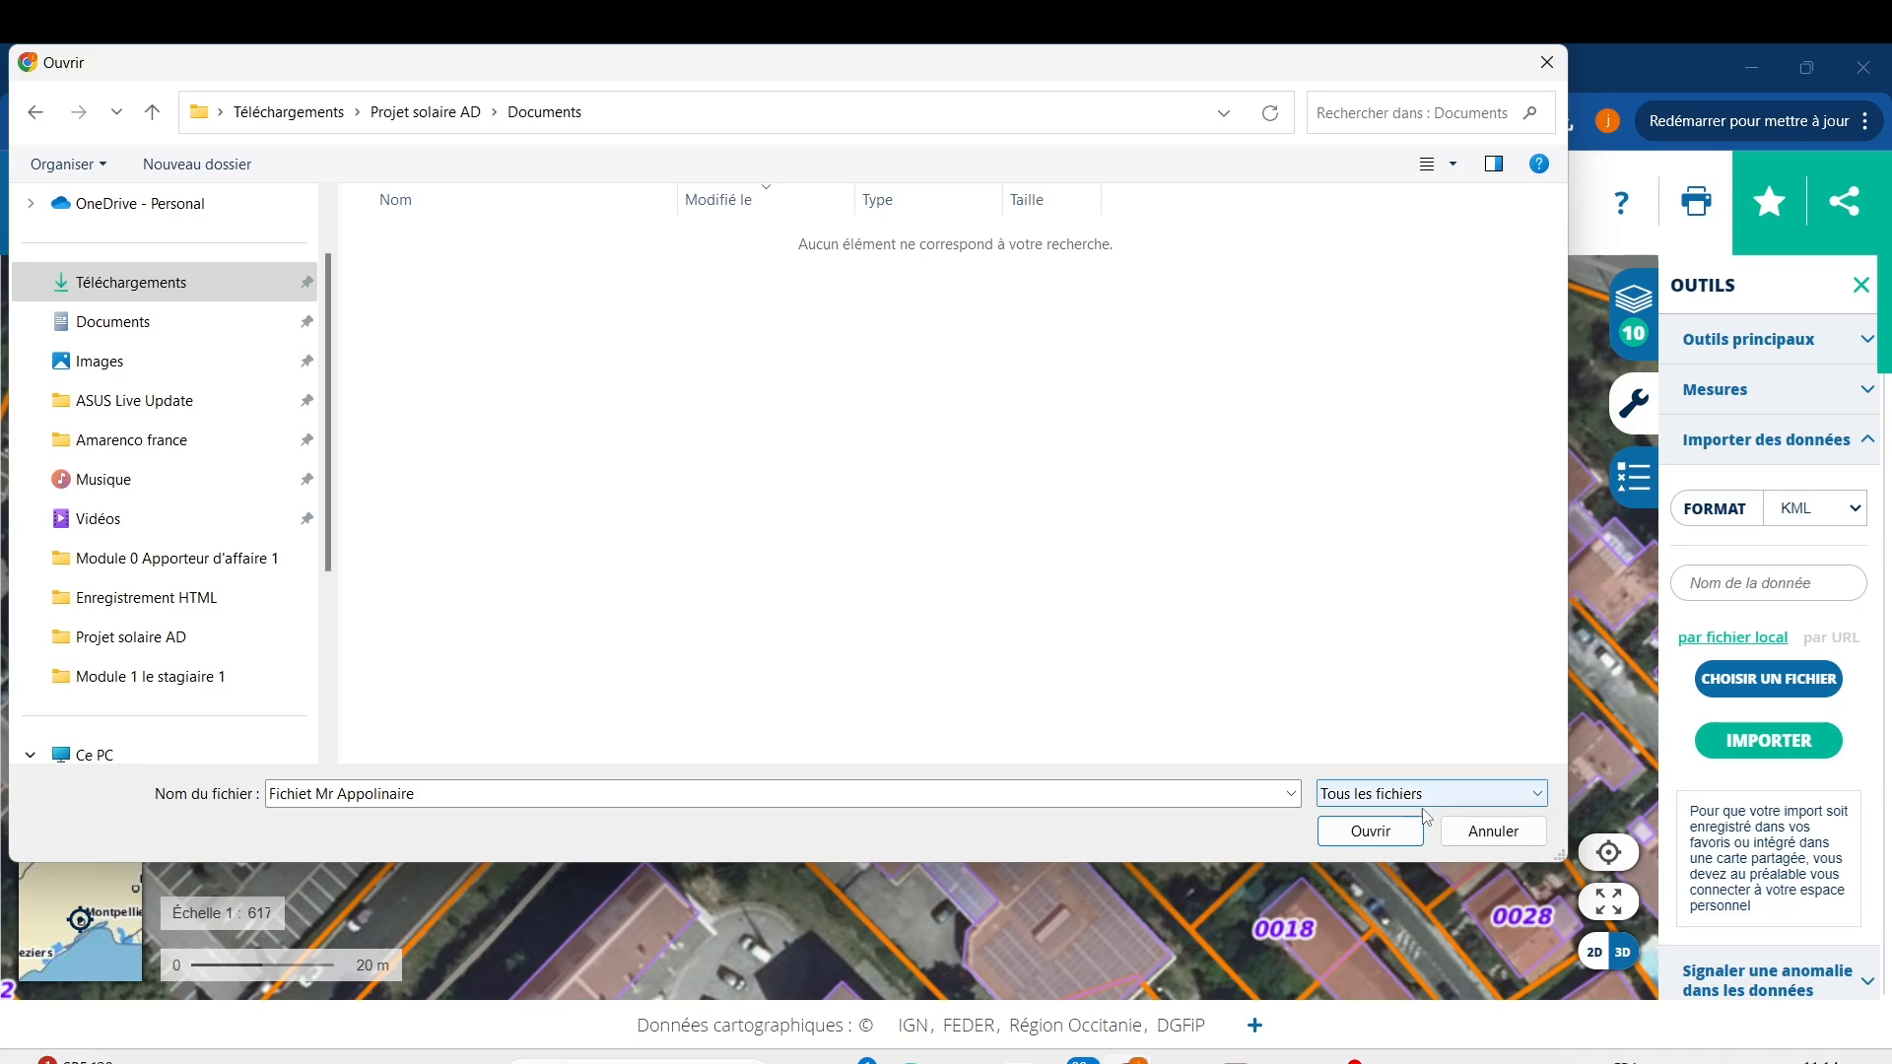
{"action": "left_click", "coordinate": [1380, 830]}
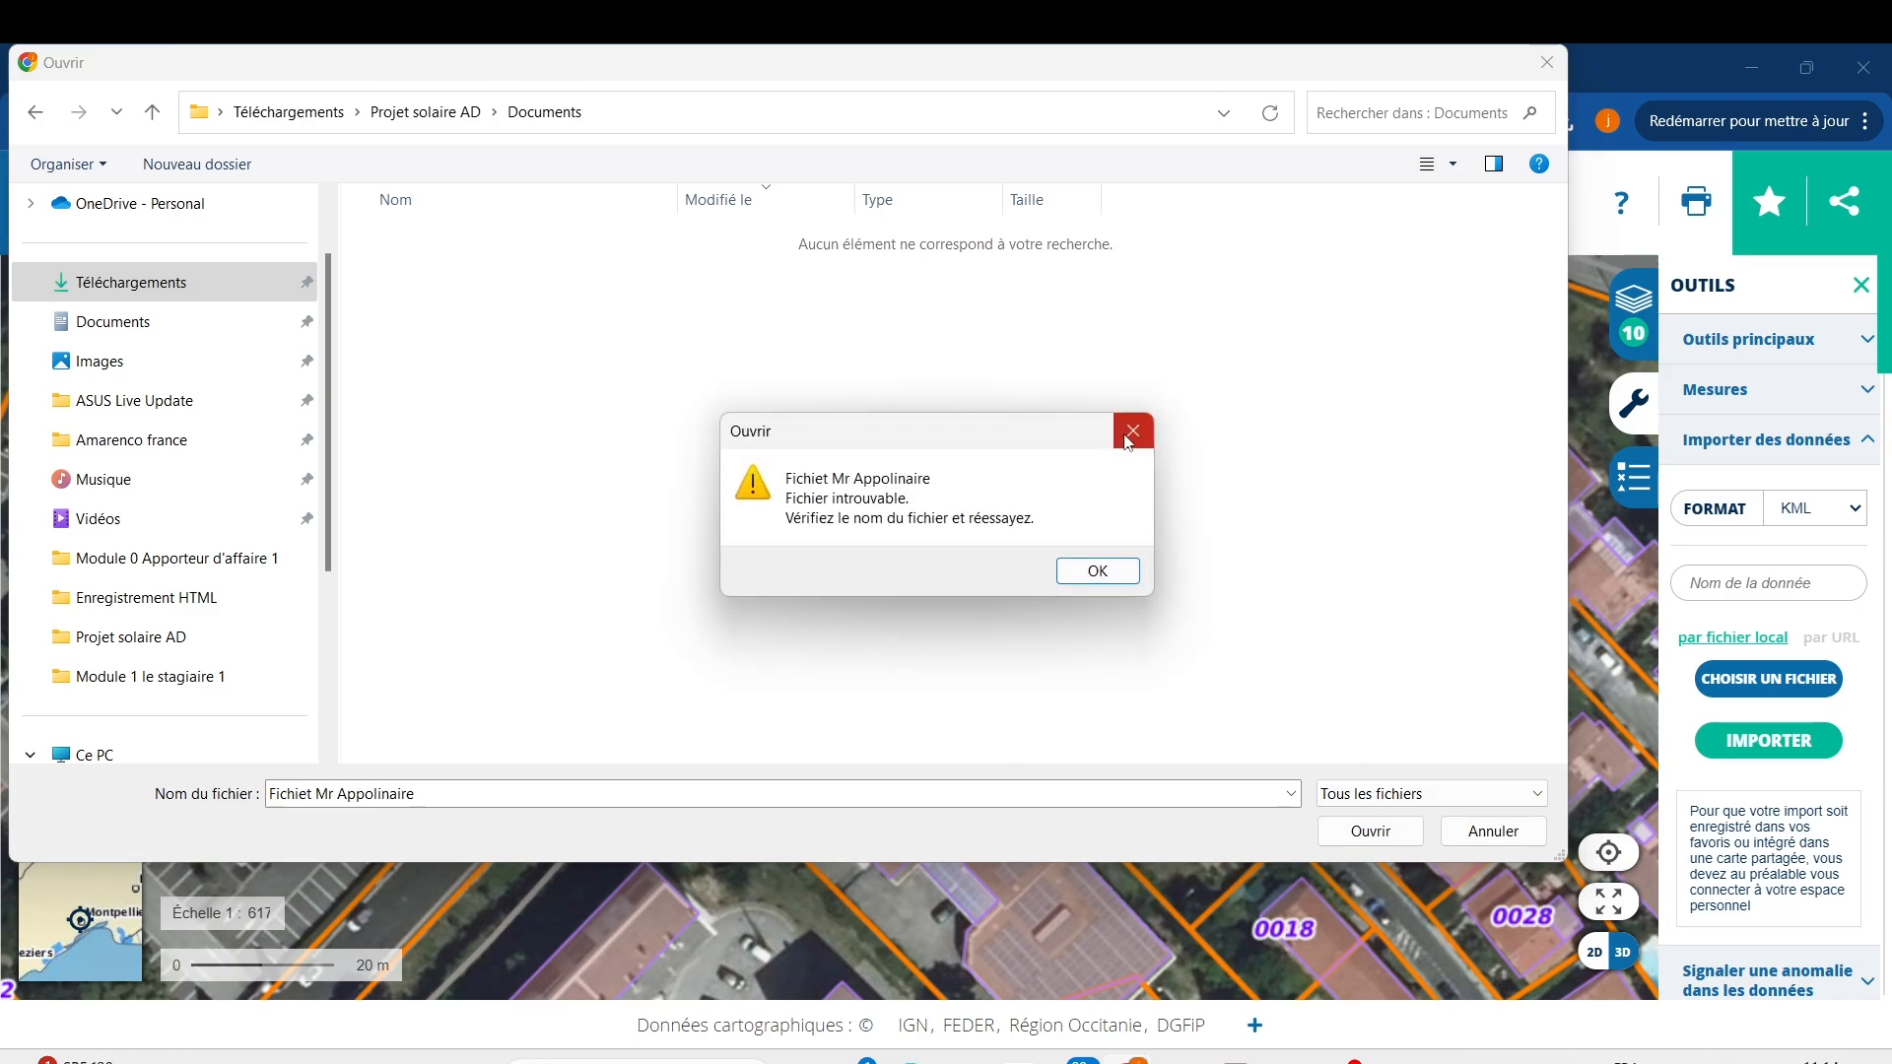
{"action": "left_click", "coordinate": [1130, 436]}
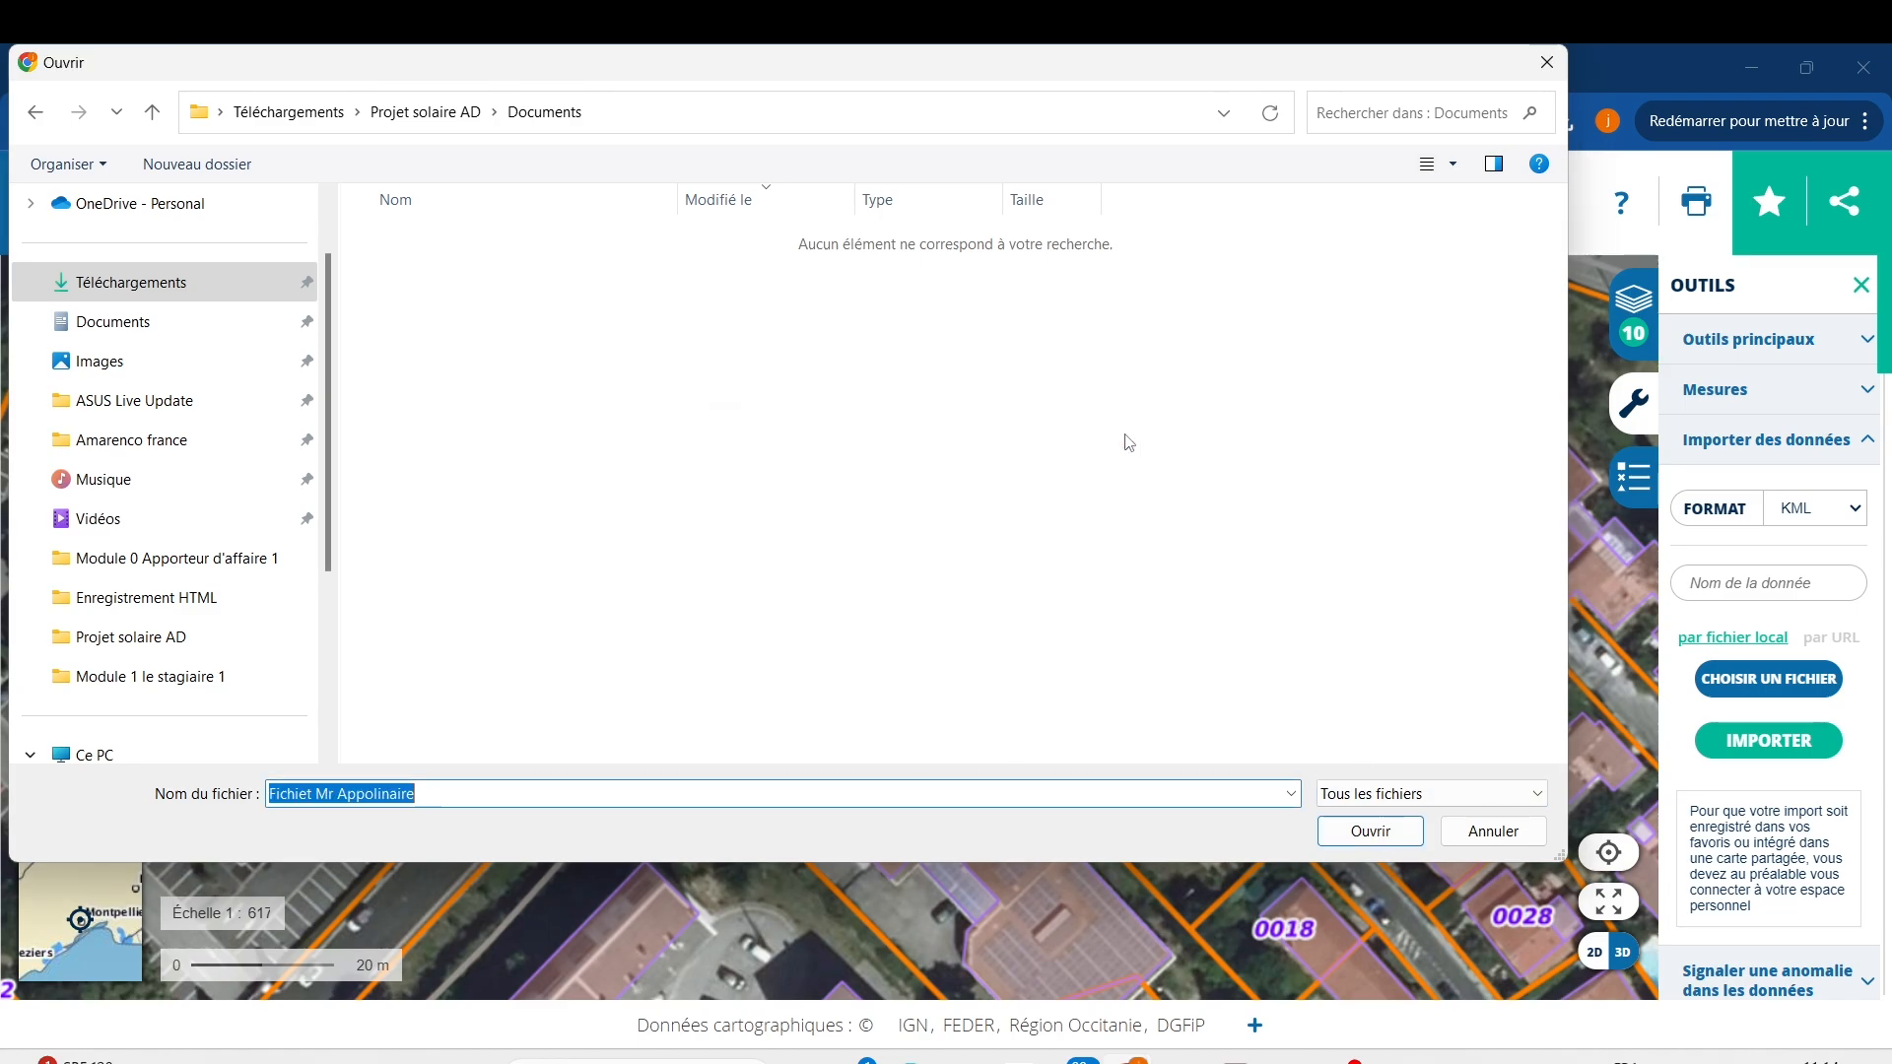
Close the file picker without importing anything.
{"action": "left_click", "coordinate": [1566, 78]}
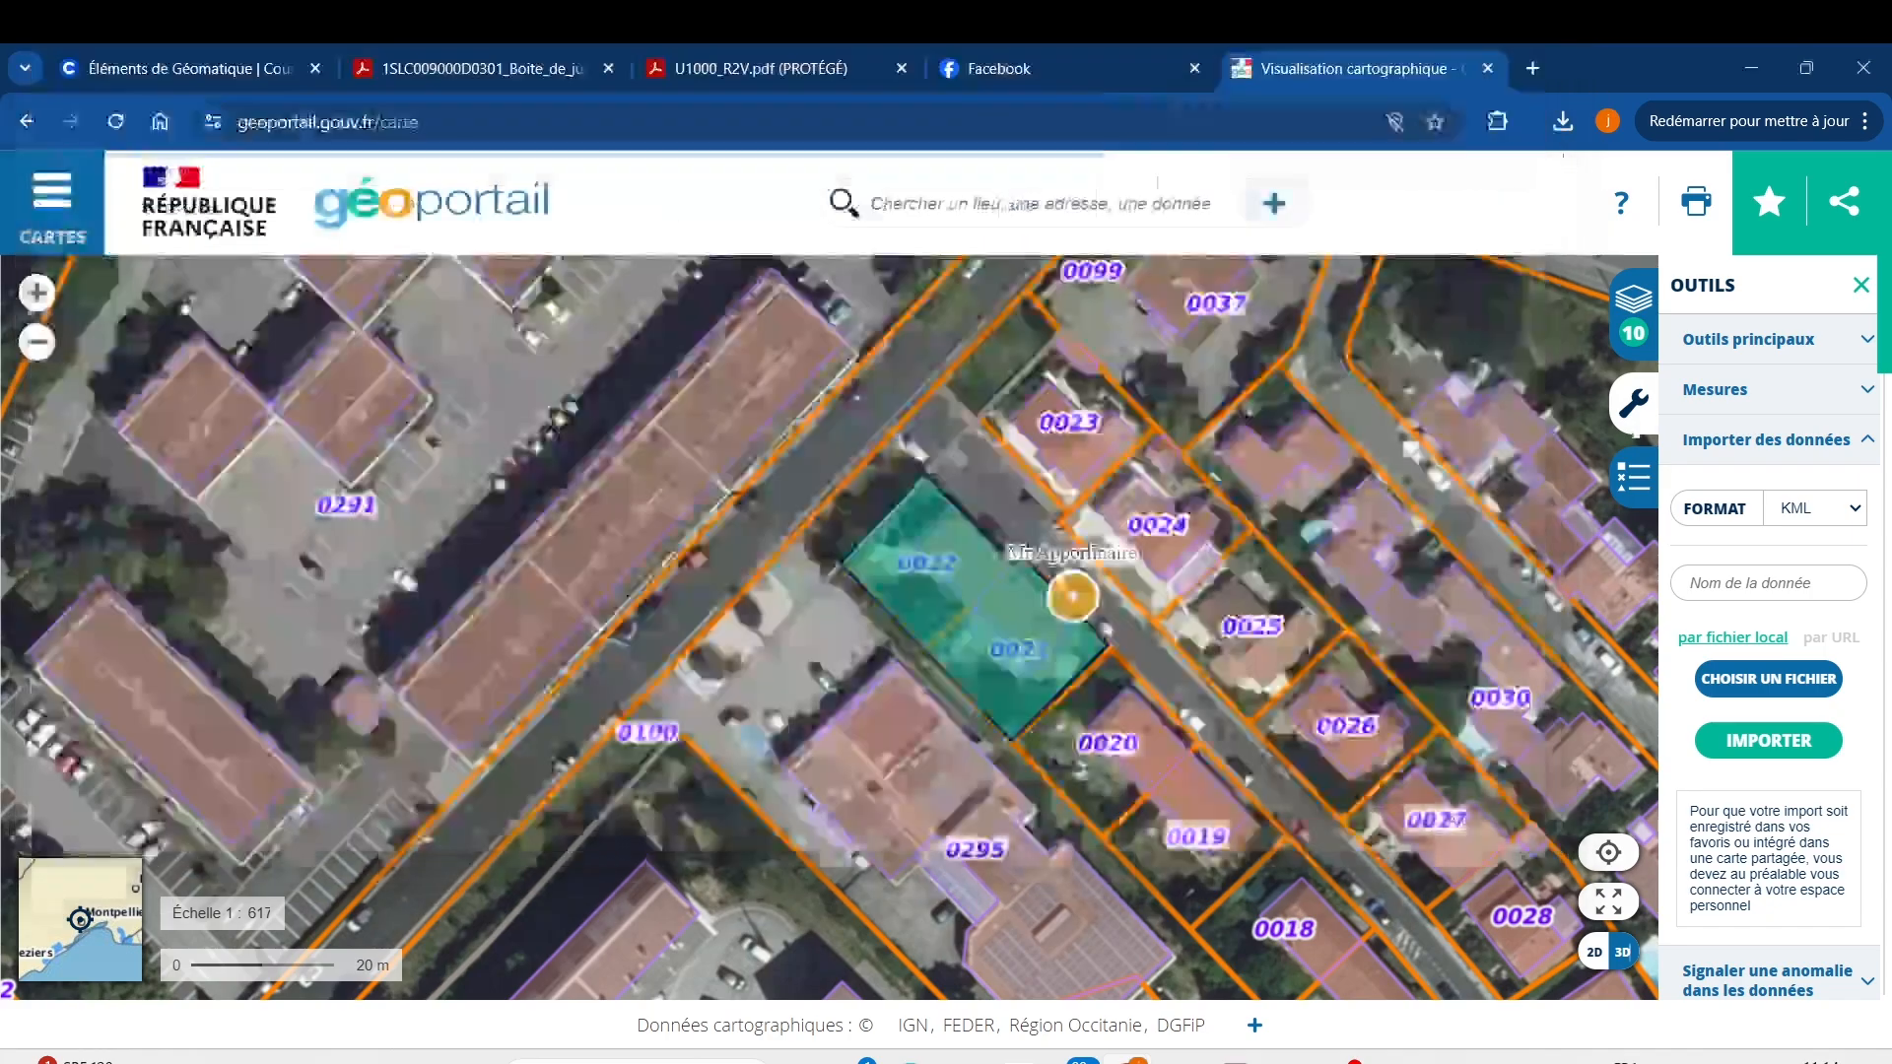
{"action": "left_click", "coordinate": [1736, 738]}
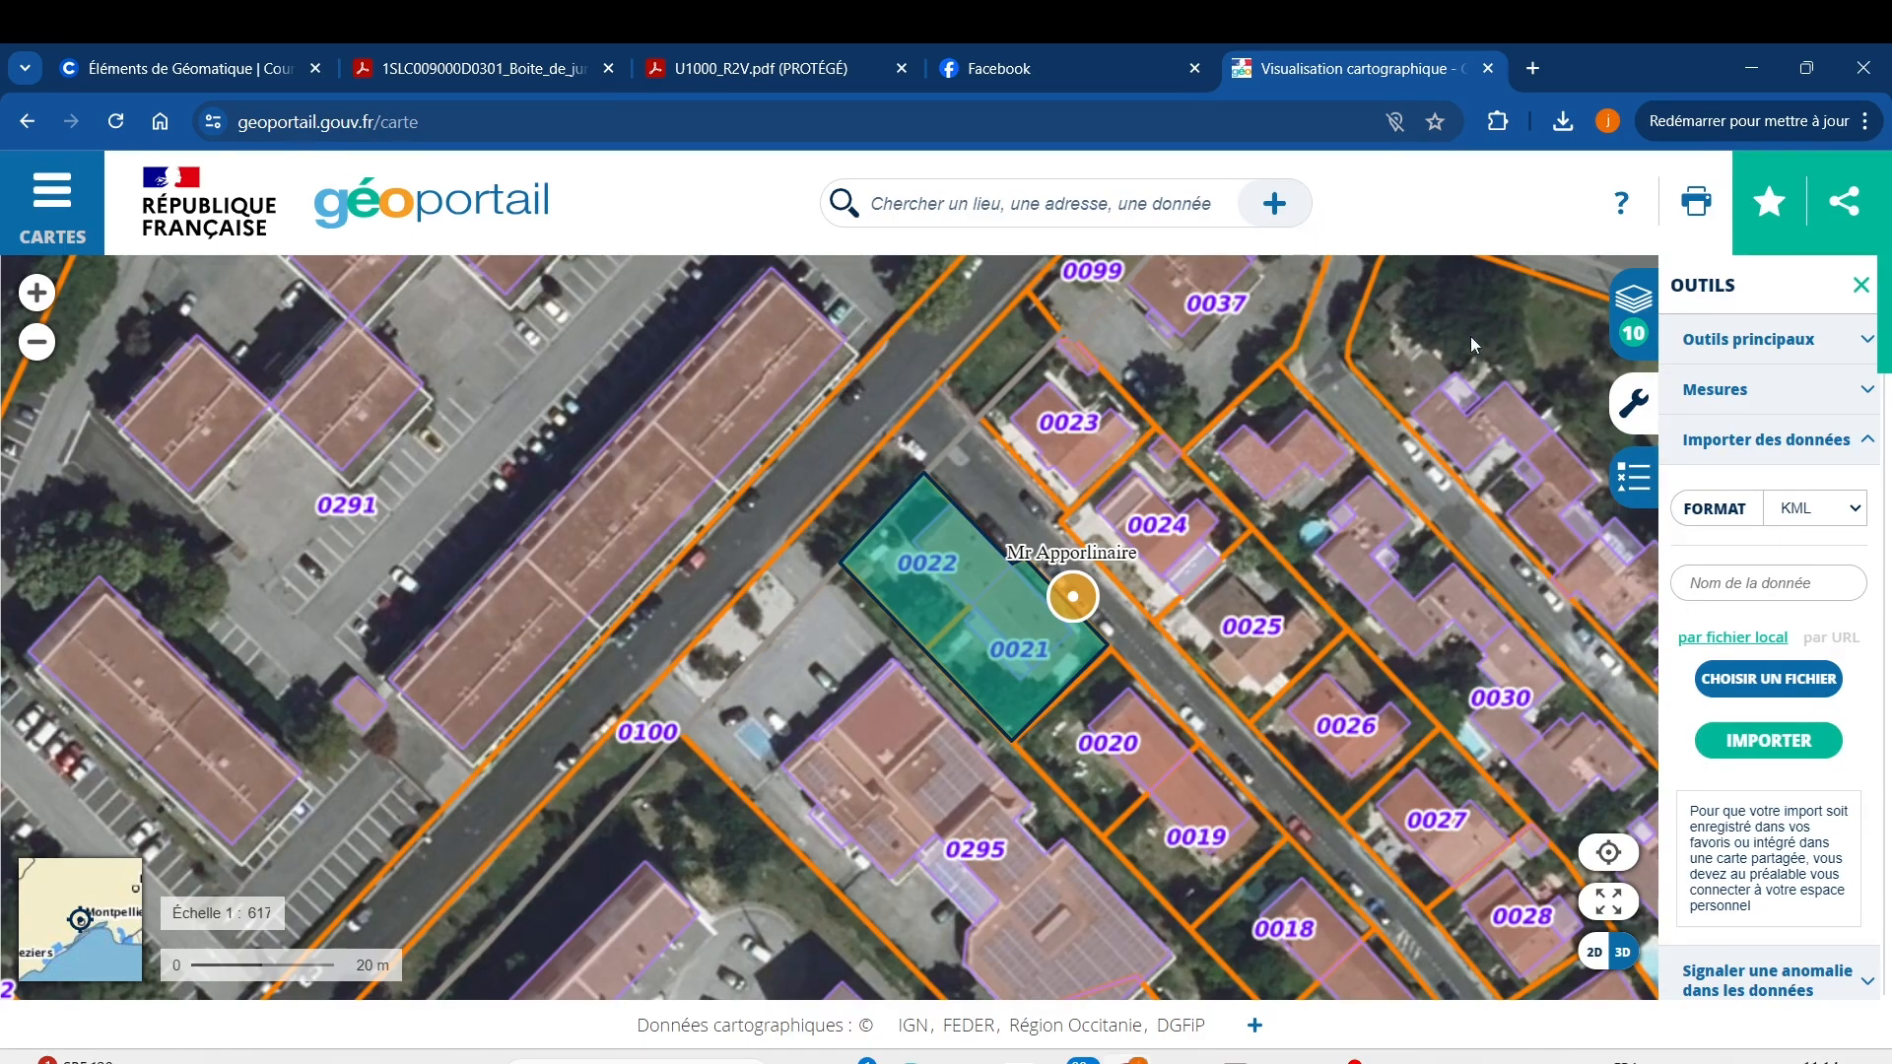
{"action": "scroll", "coordinate": [985, 570], "scroll_direction": "down", "scroll_amount": 2}
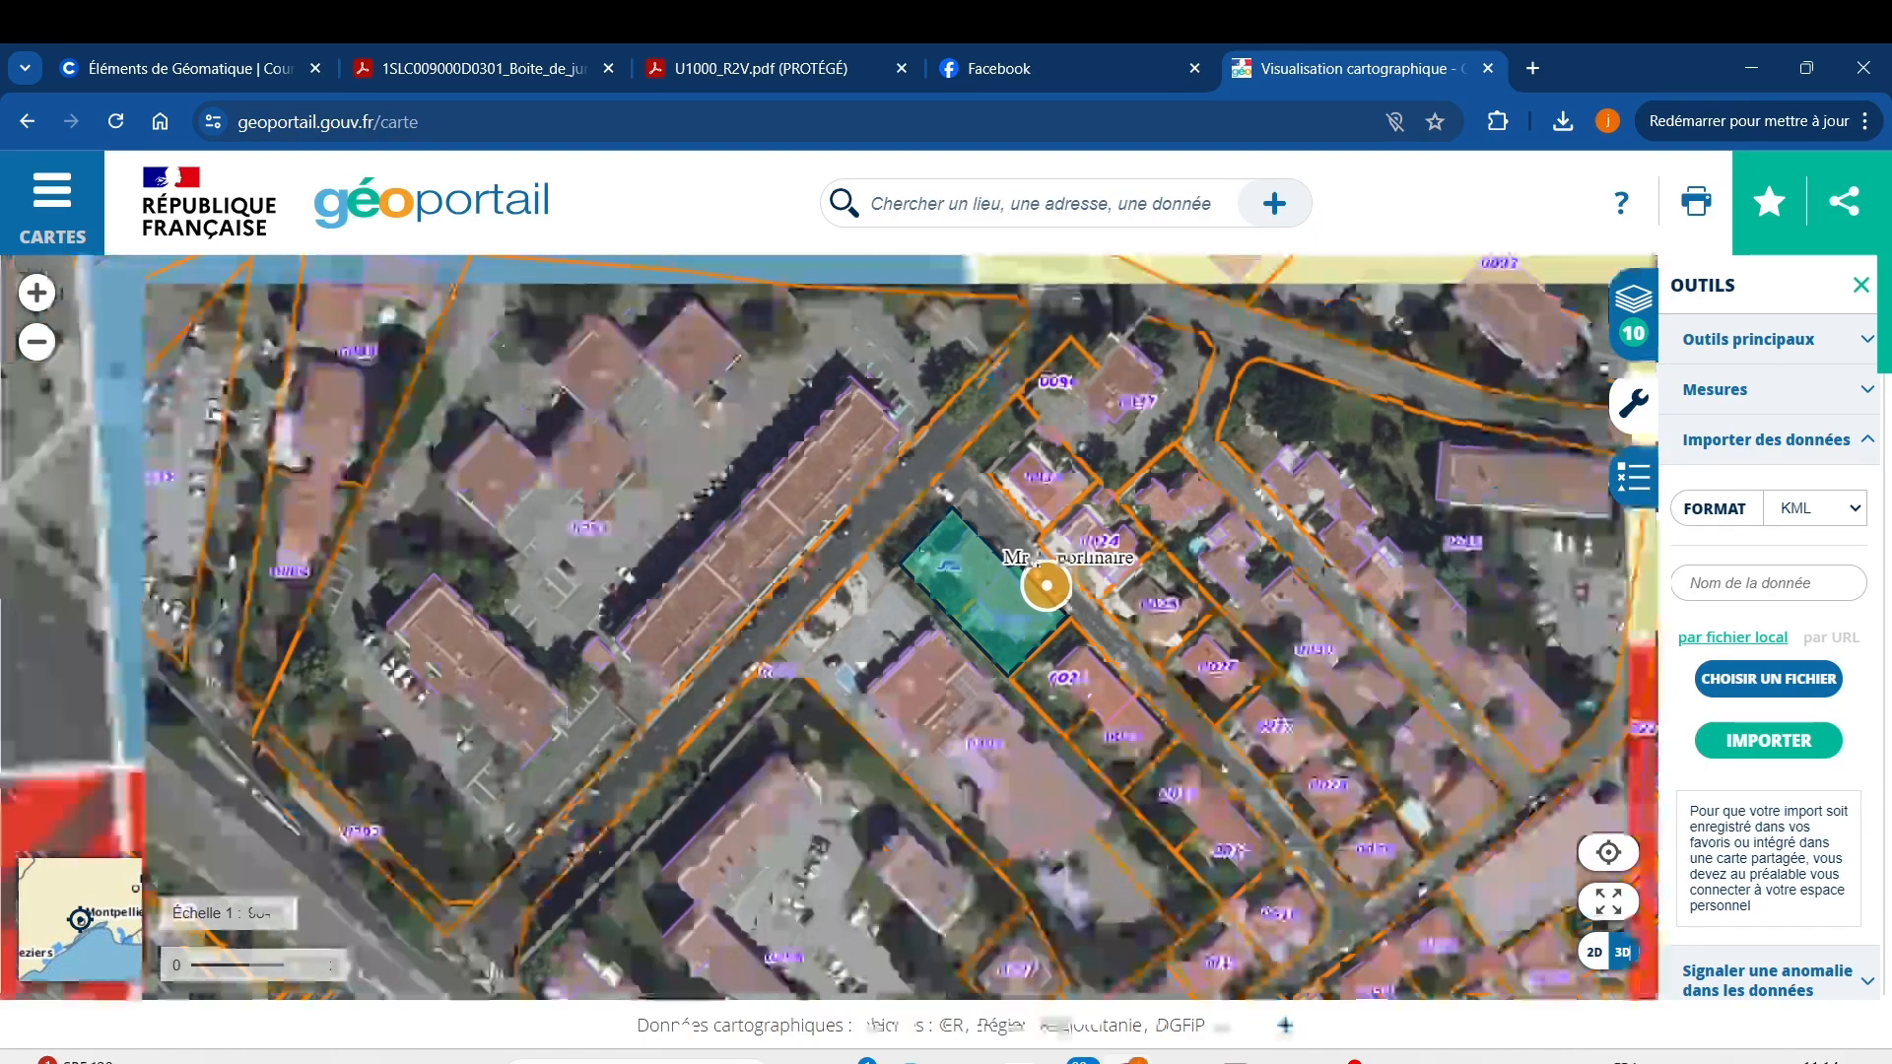
{"action": "scroll", "coordinate": [986, 569], "scroll_direction": "up", "scroll_amount": 2}
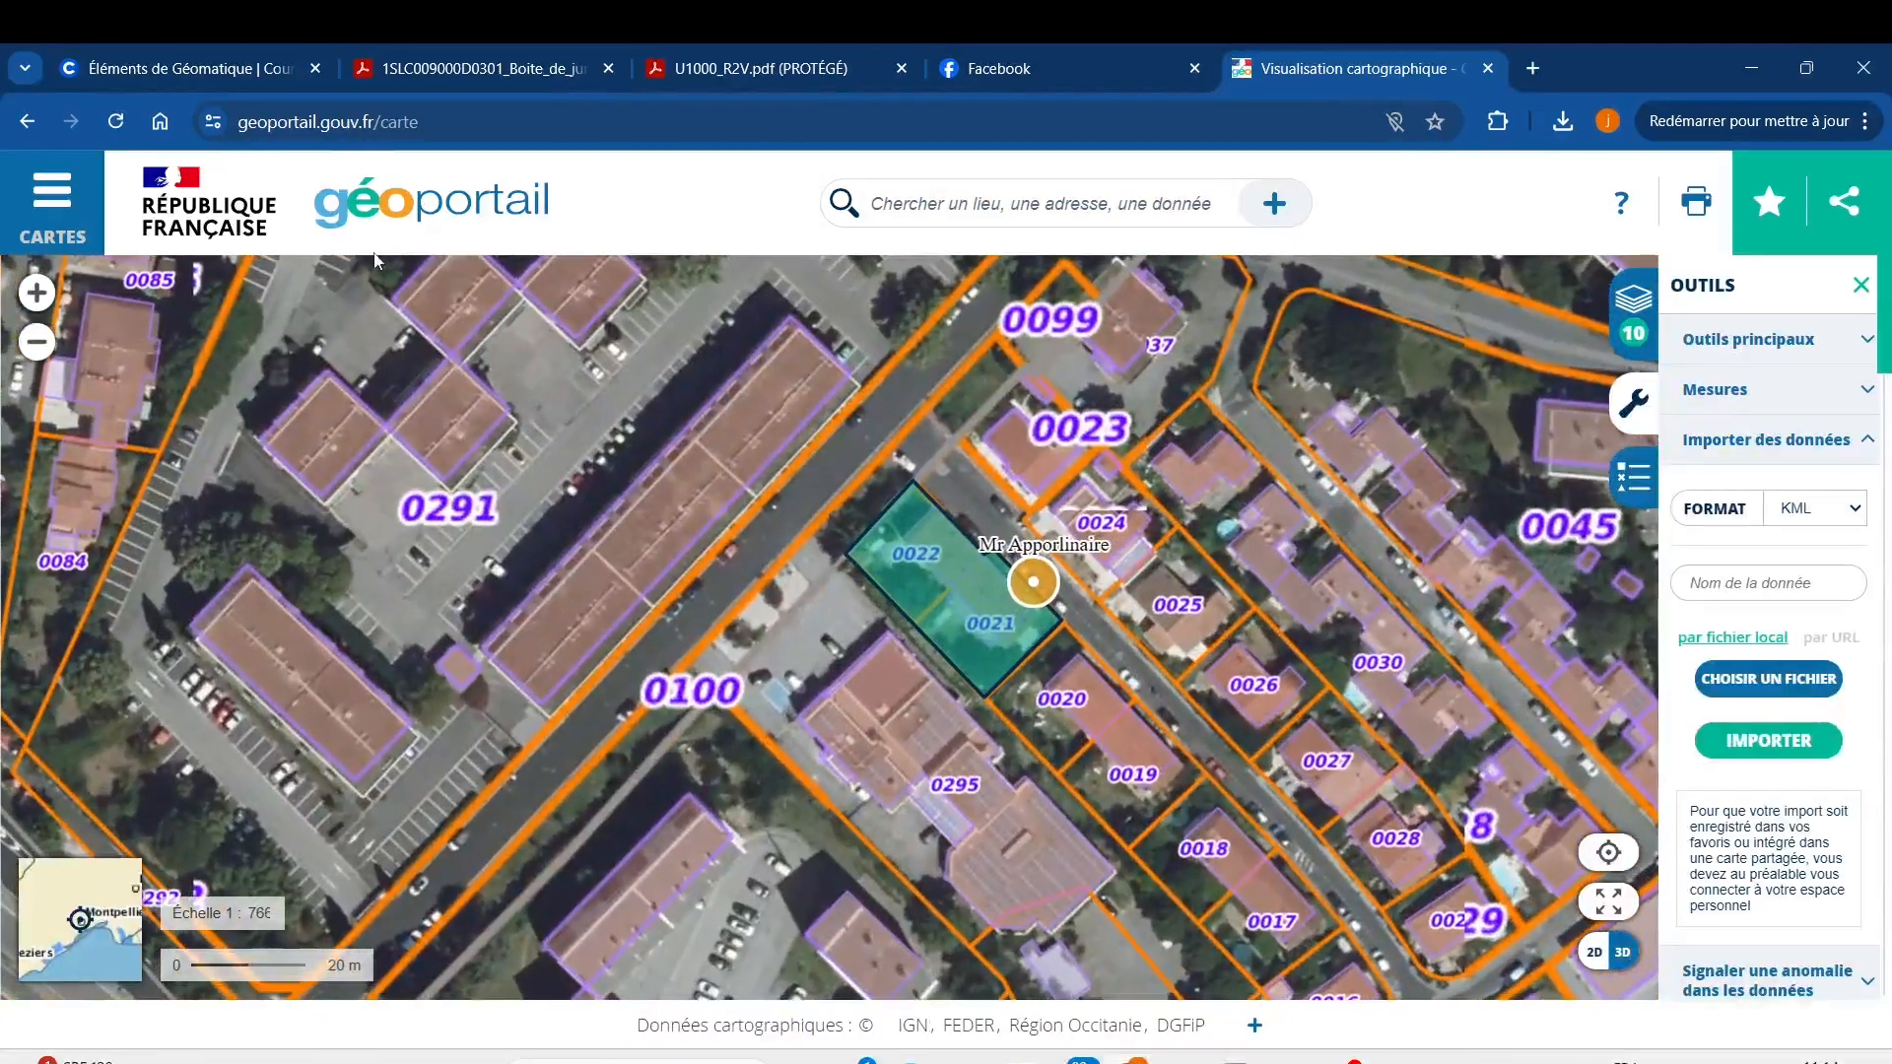
Hide the Parcelles cadastrales layer and zoom in on the green parcel polygon.
{"action": "left_click", "coordinate": [52, 202]}
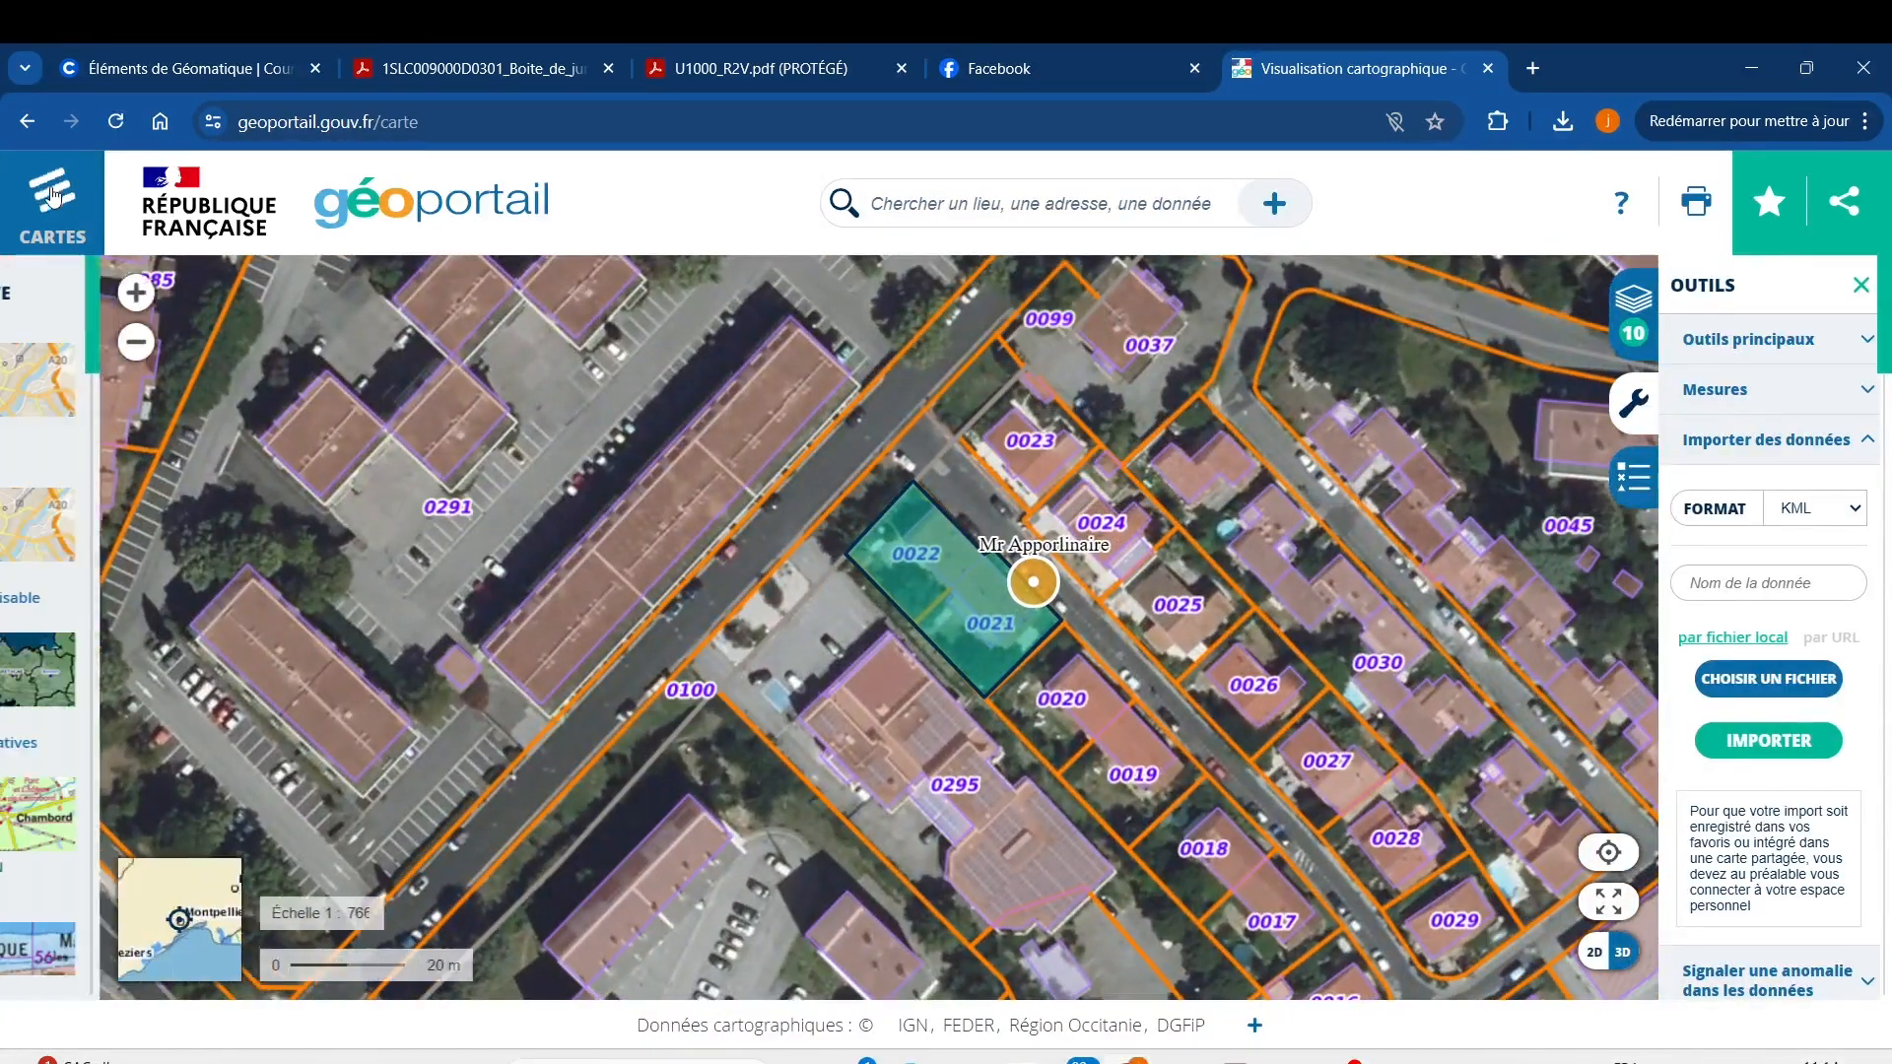
{"action": "left_click", "coordinate": [125, 718]}
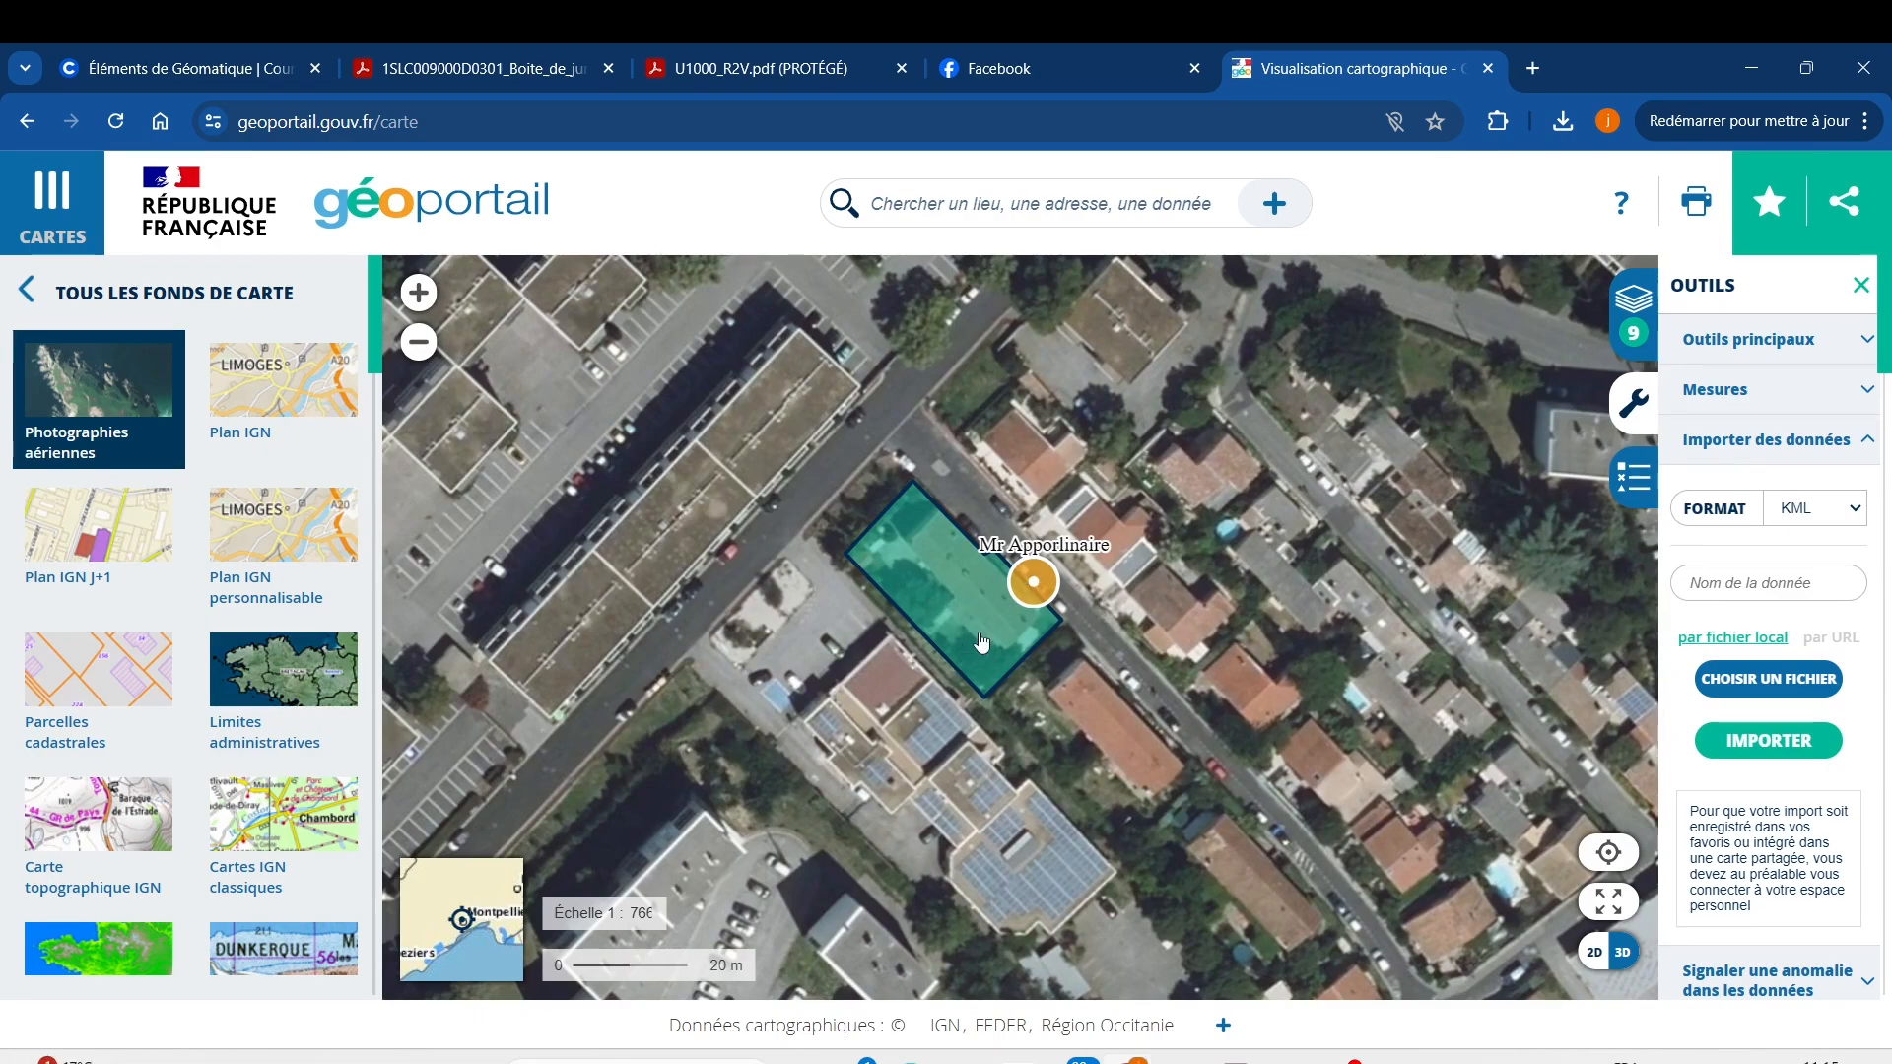
{"action": "scroll", "coordinate": [1038, 632], "scroll_direction": "up", "scroll_amount": 2}
{"action": "scroll", "coordinate": [1038, 631], "scroll_direction": "up", "scroll_amount": 2}
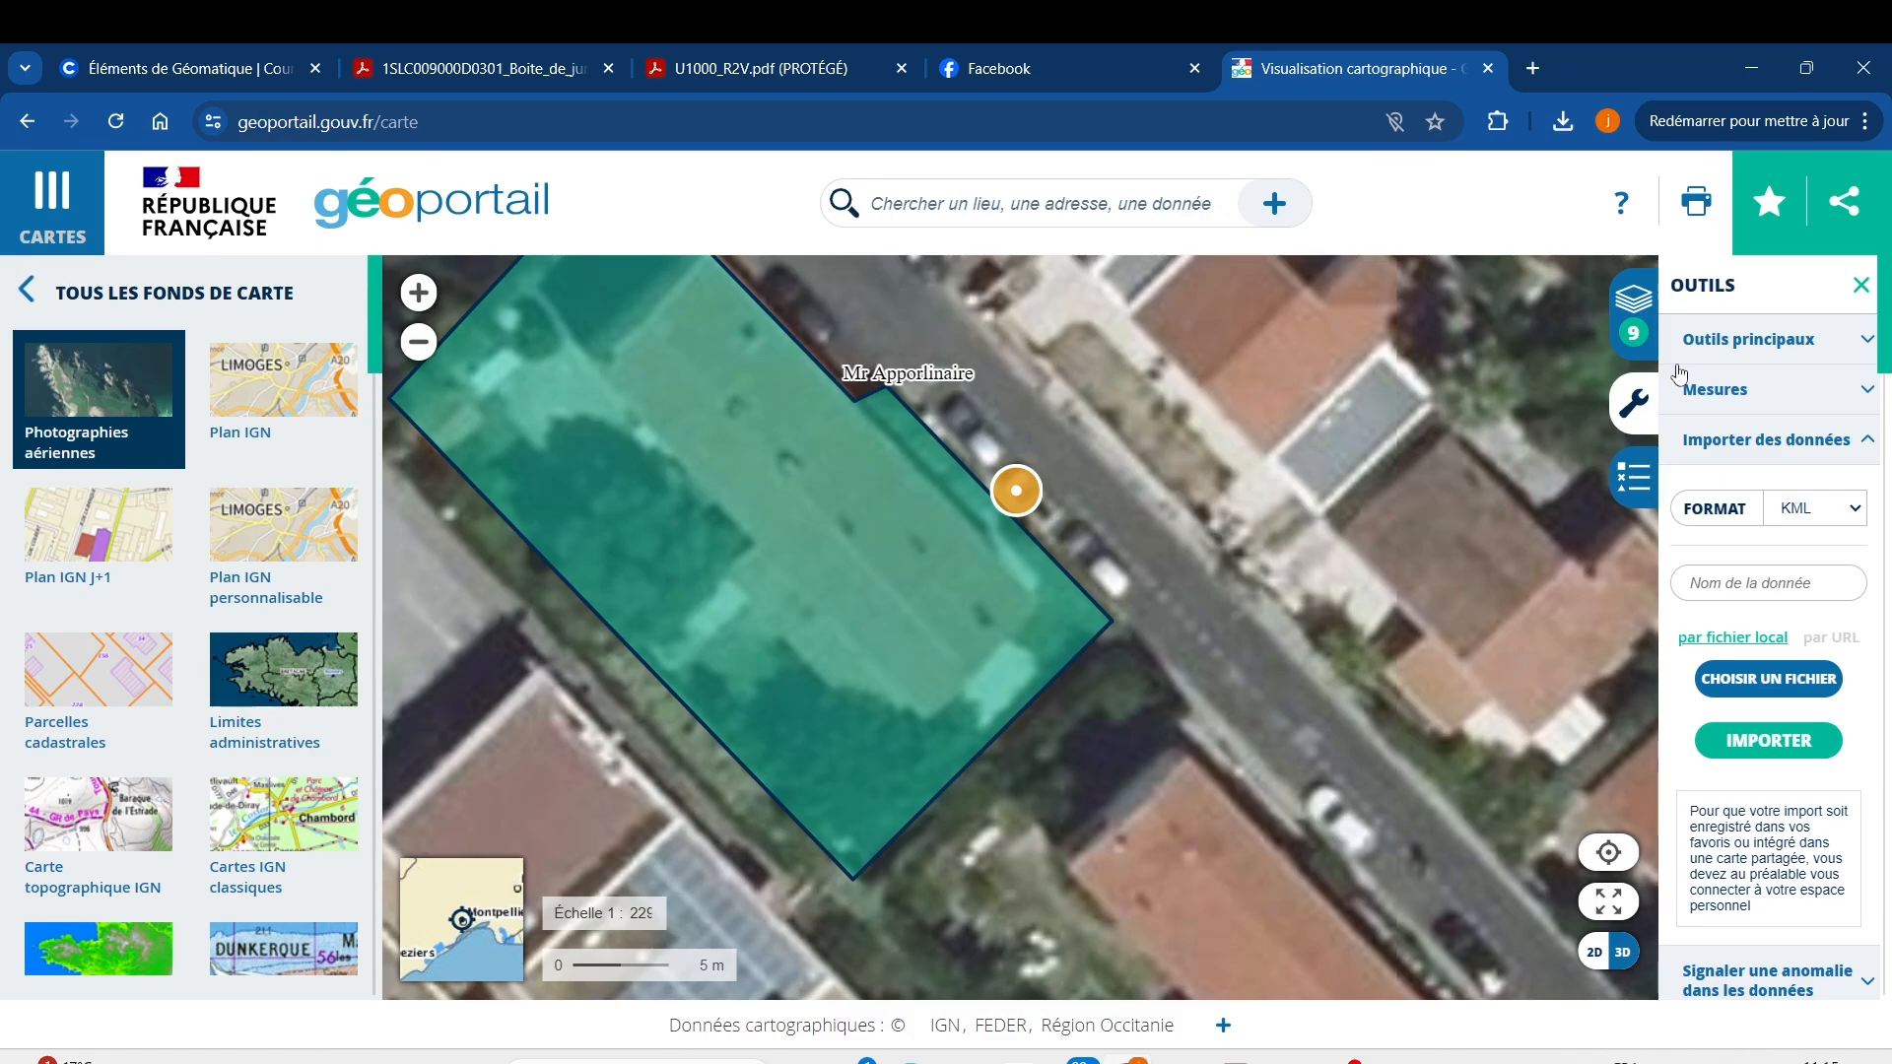
Measure a 45° azimuth from the building's edge with Mesurer un azimut.
{"action": "left_click", "coordinate": [1865, 394]}
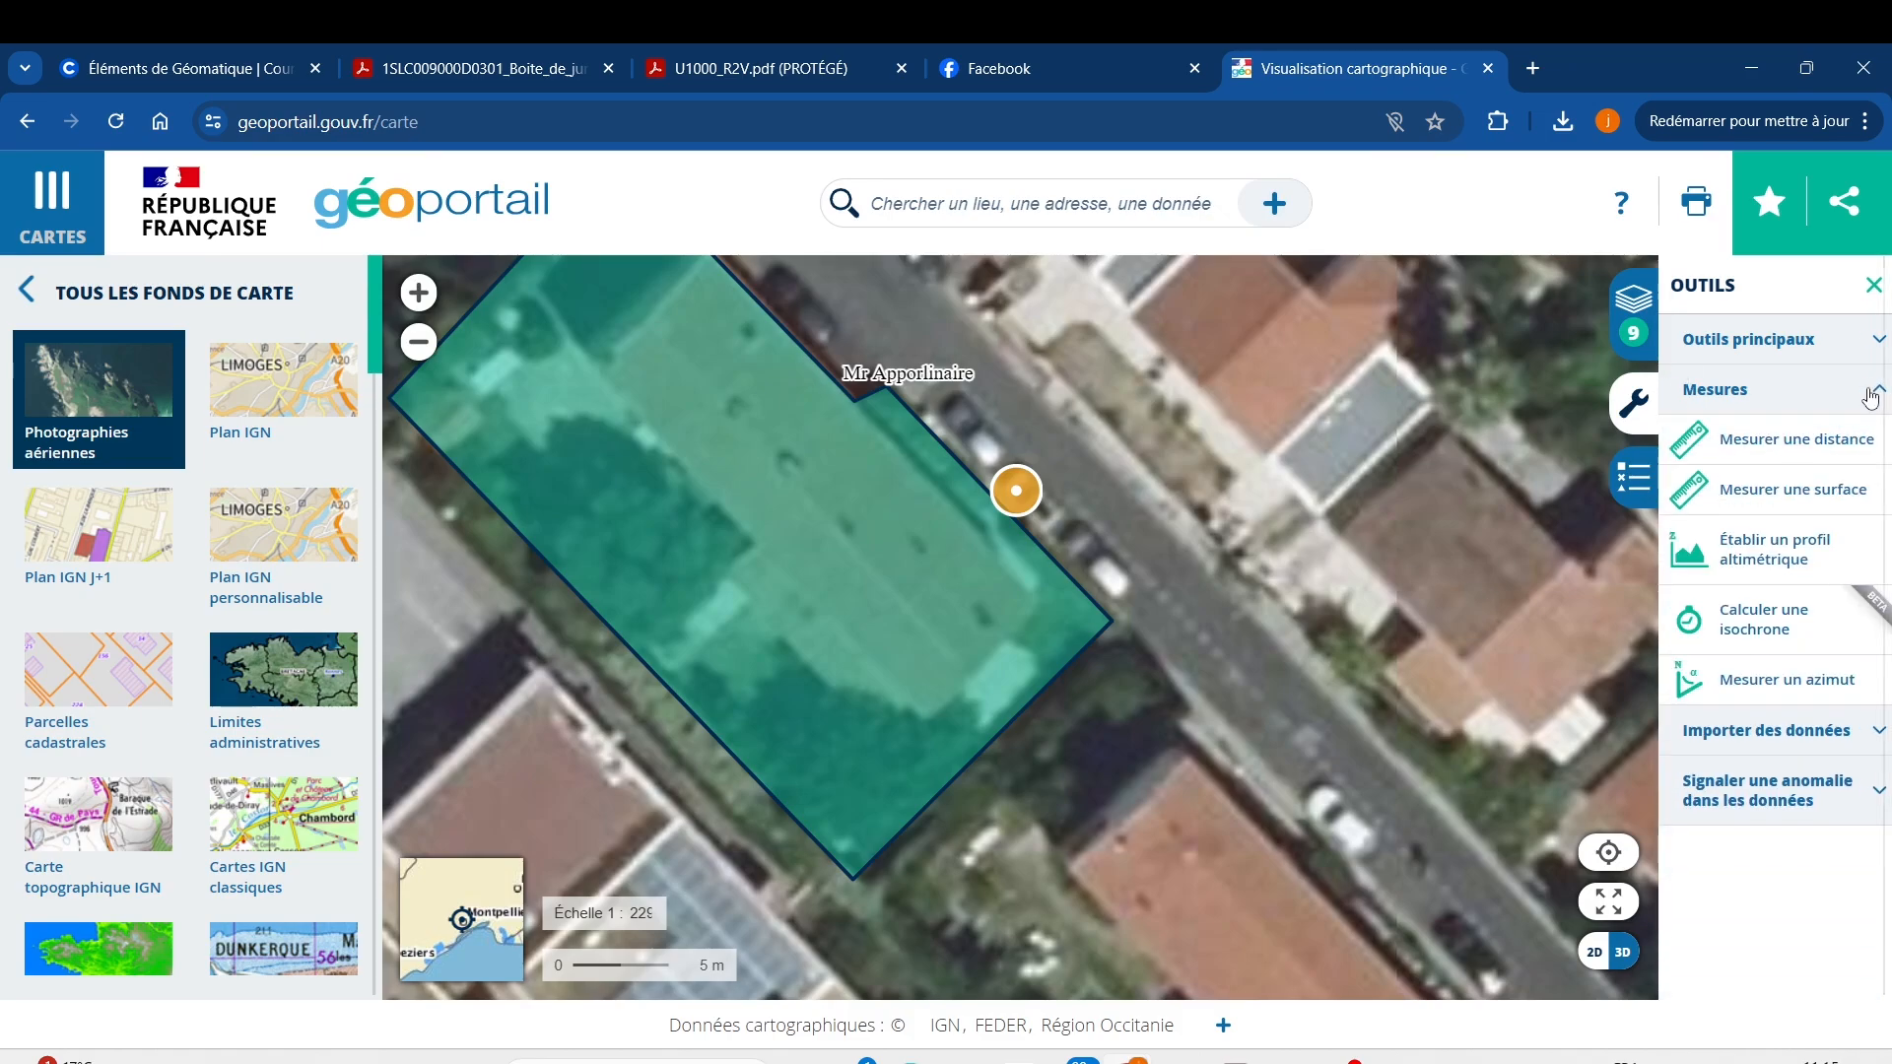
{"action": "left_click", "coordinate": [1789, 683]}
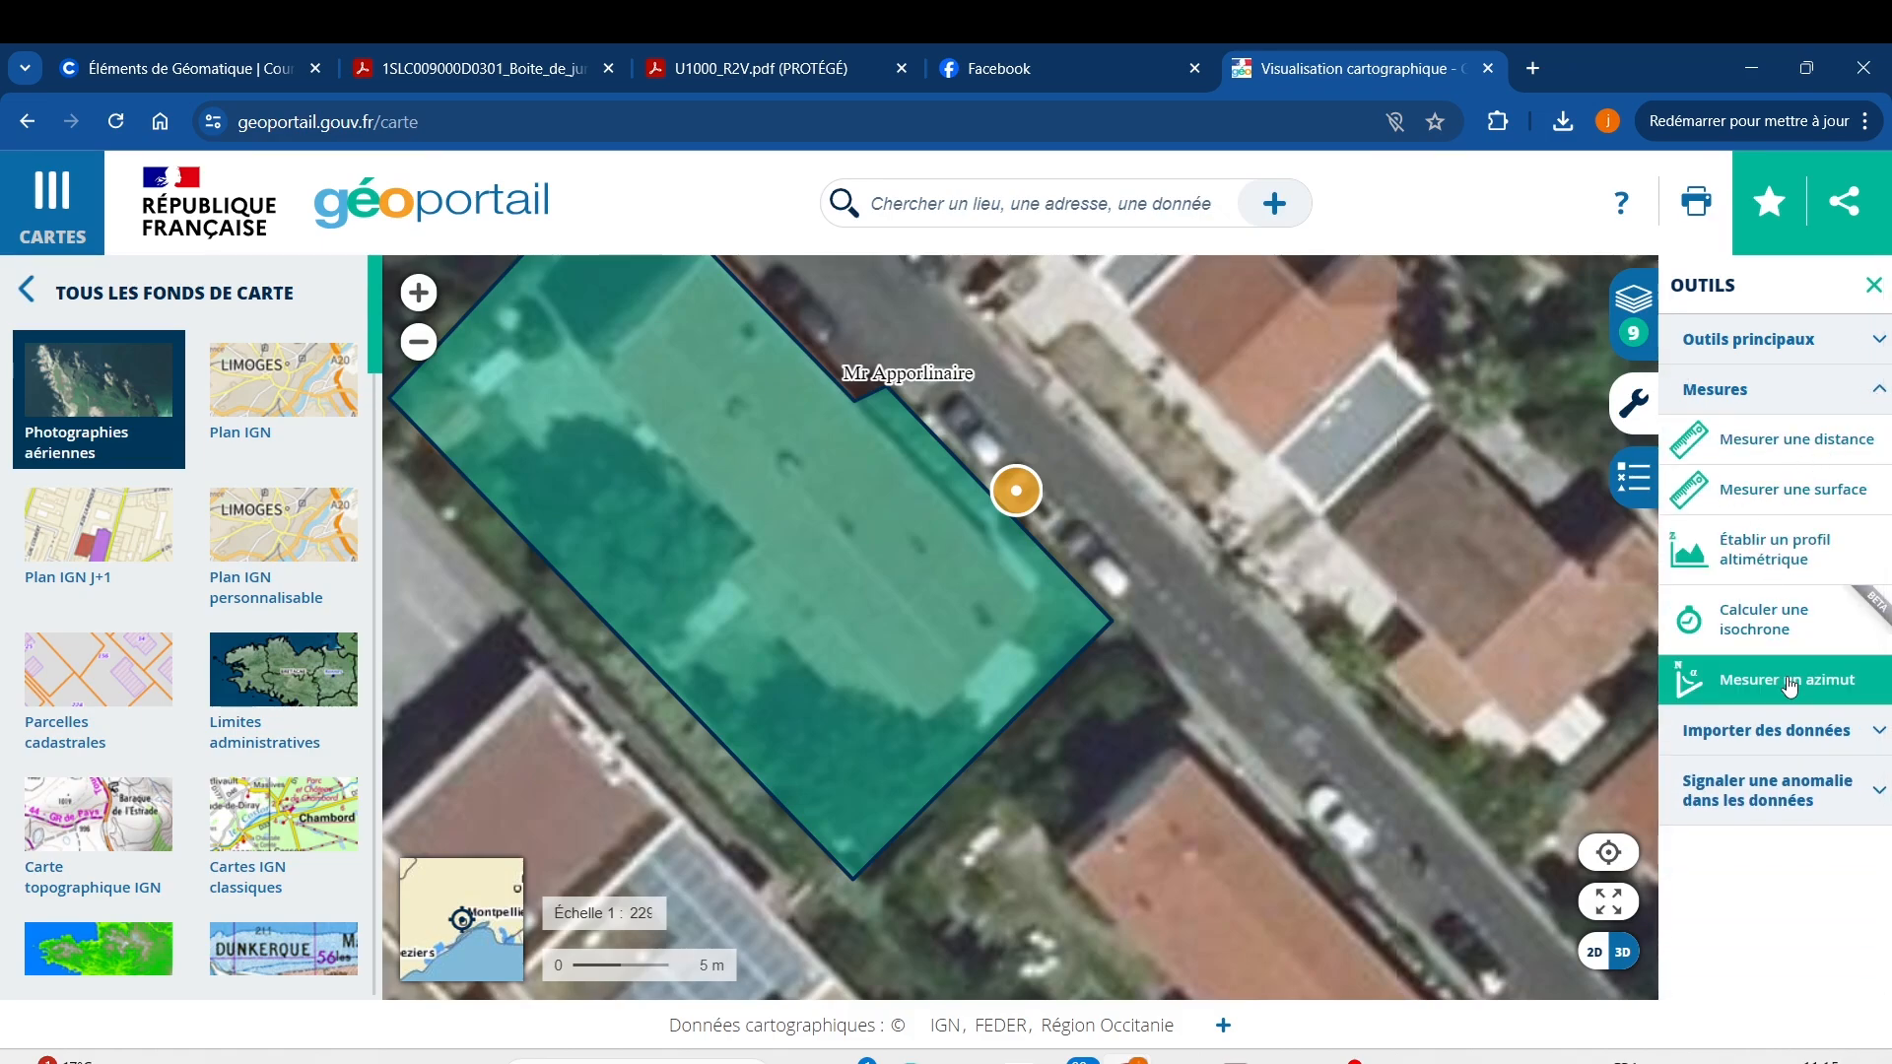
{"action": "left_click", "coordinate": [970, 667]}
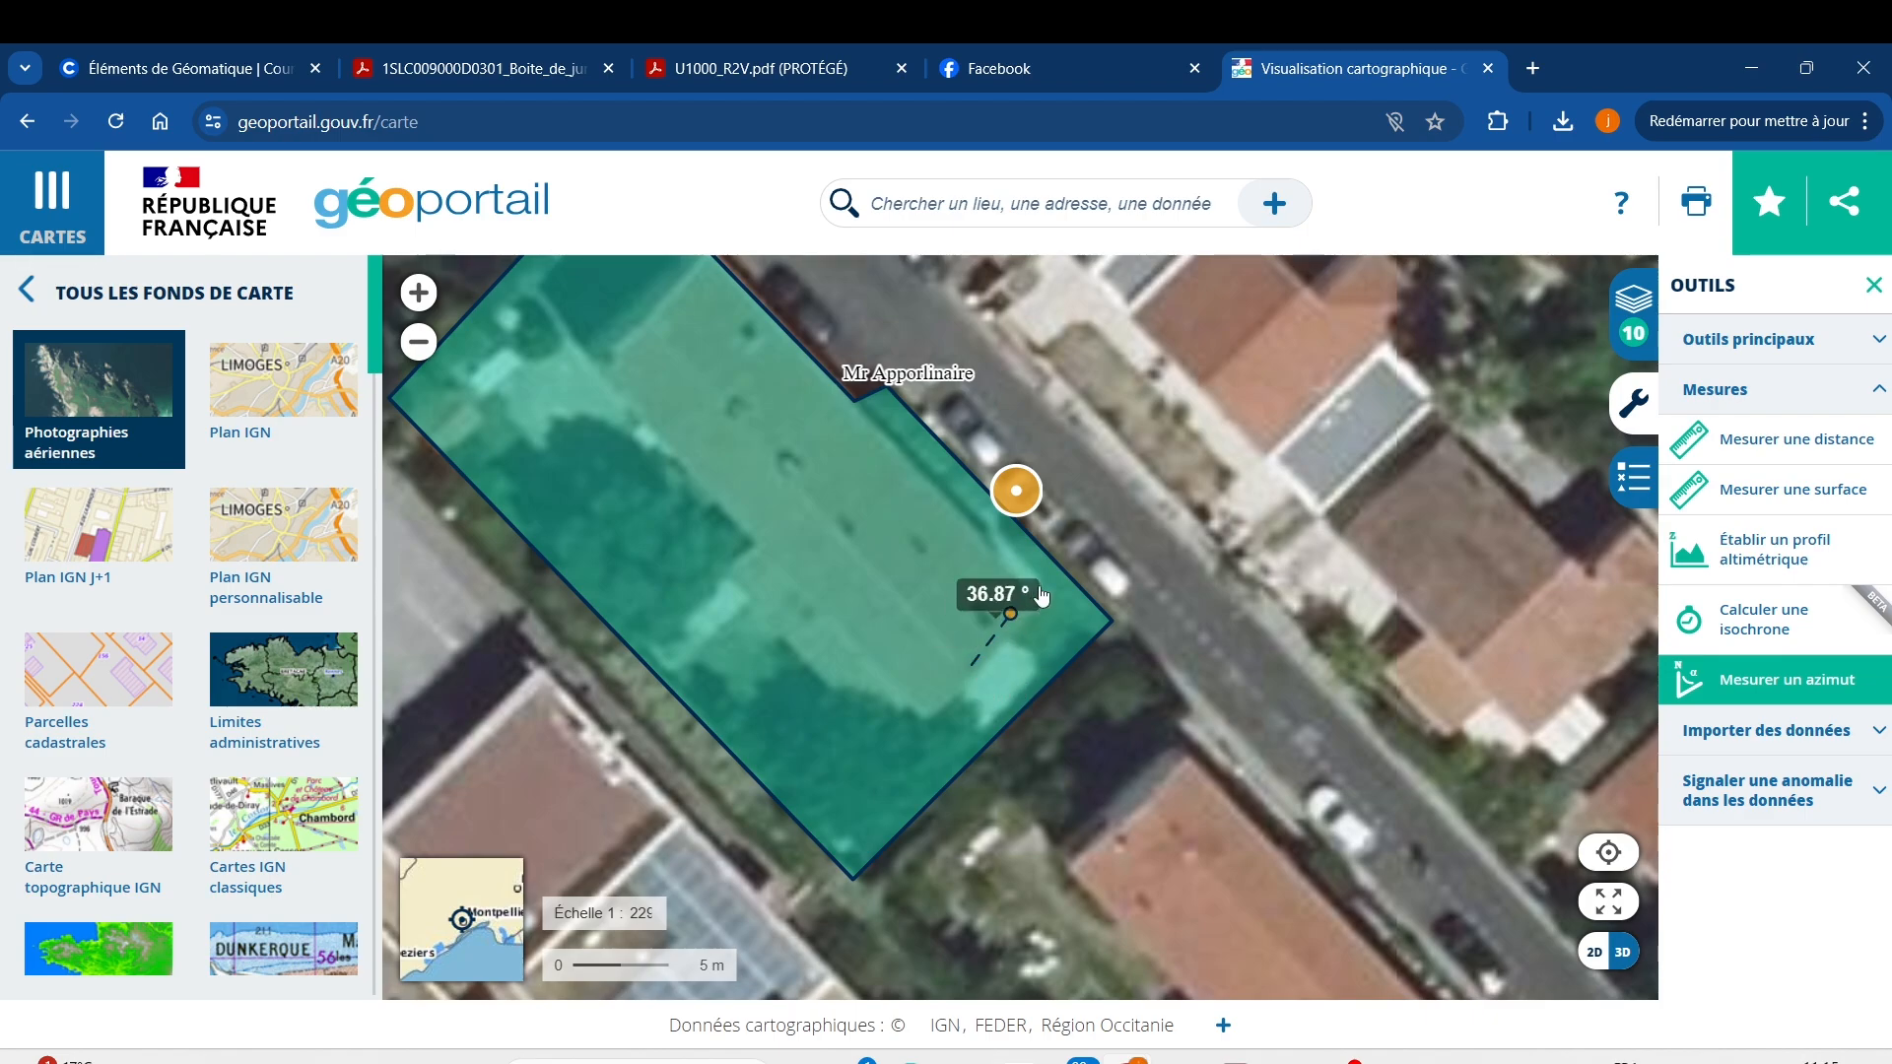
{"action": "left_click", "coordinate": [1177, 459]}
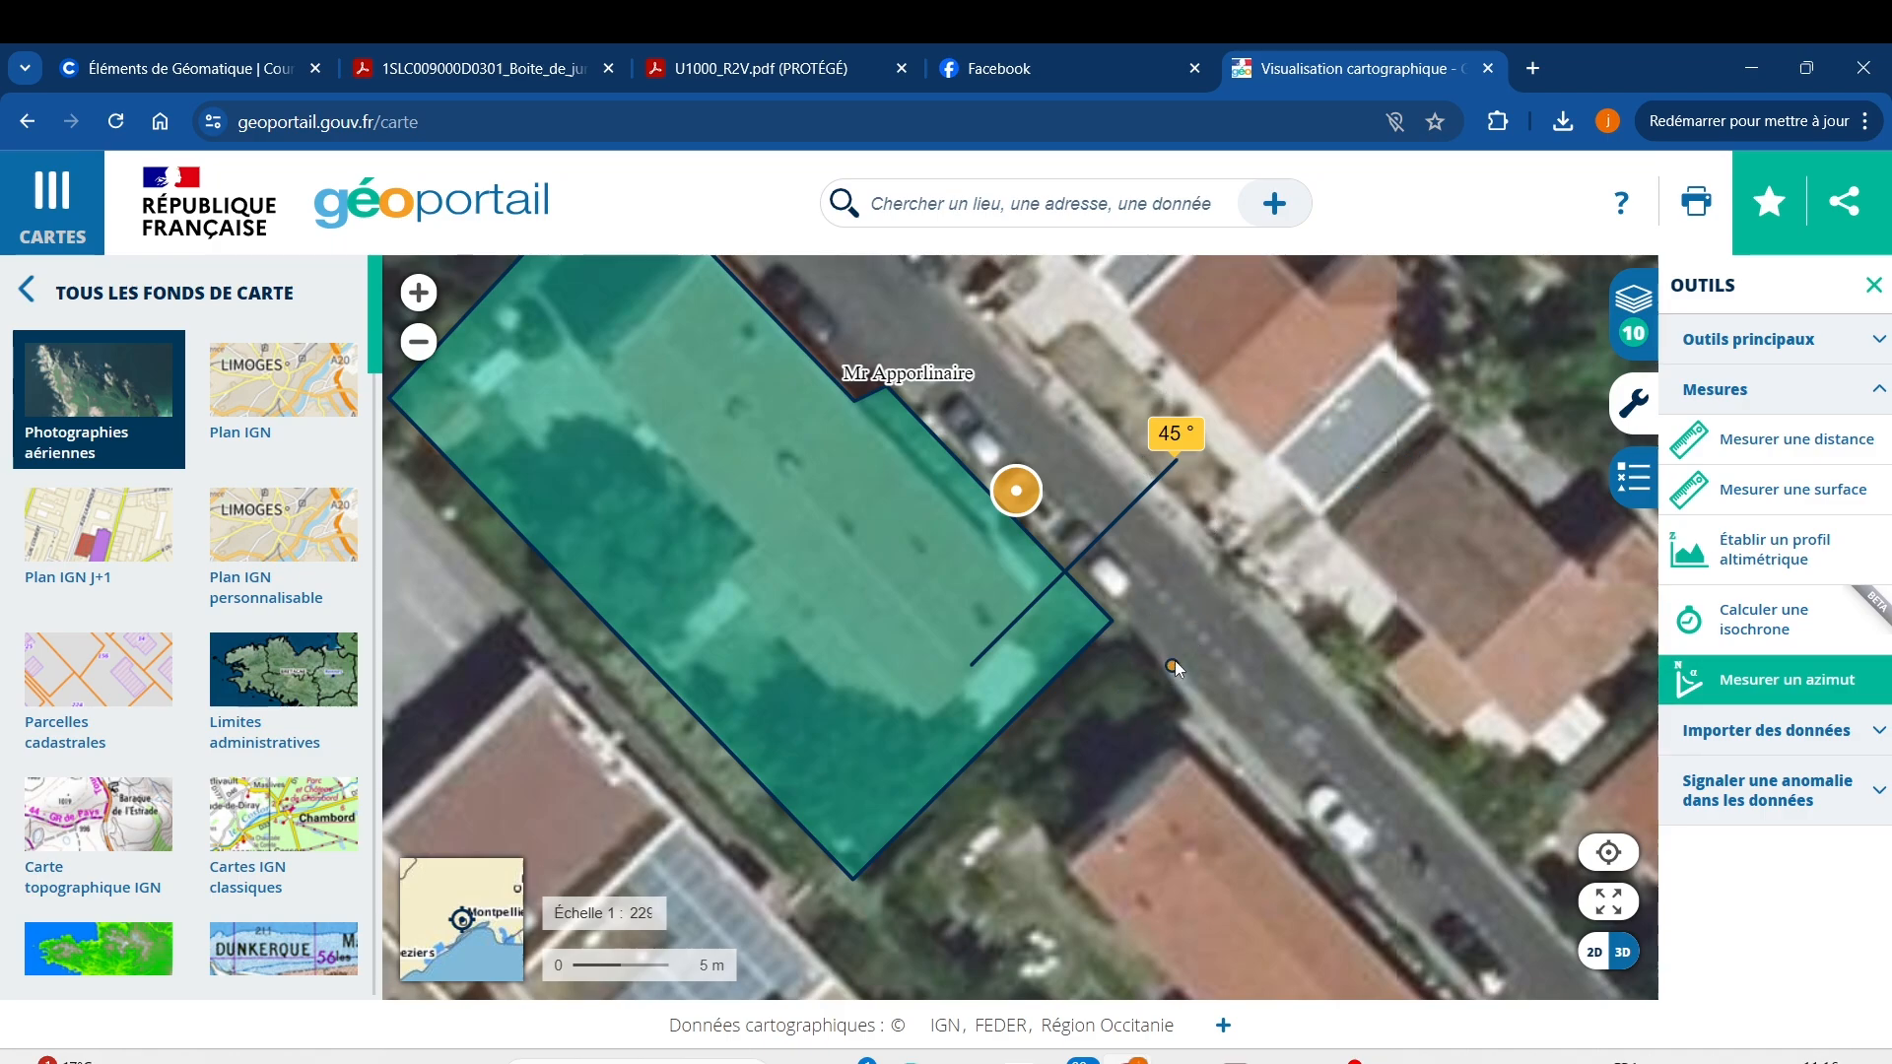
Measure a second roof azimuth of 227.95°, then bring up Windows search.
{"action": "left_click", "coordinate": [974, 671]}
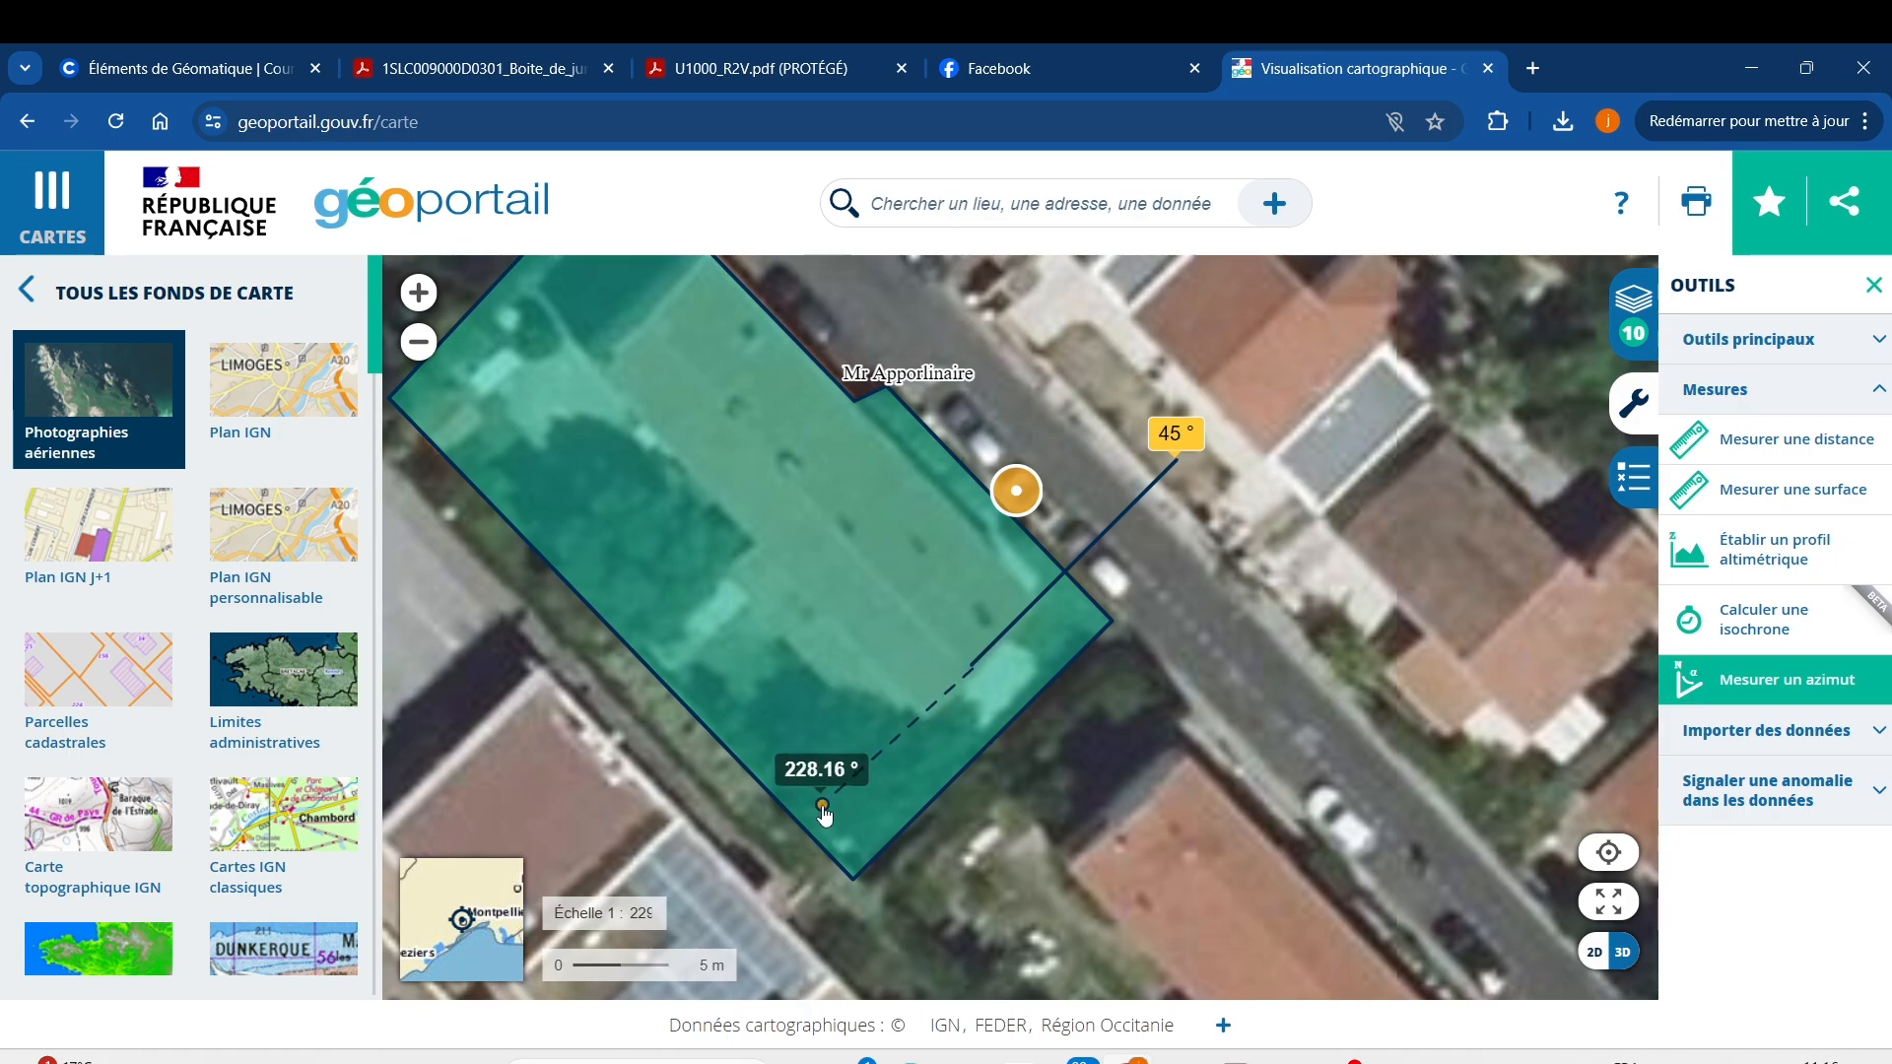
{"action": "left_click", "coordinate": [822, 803]}
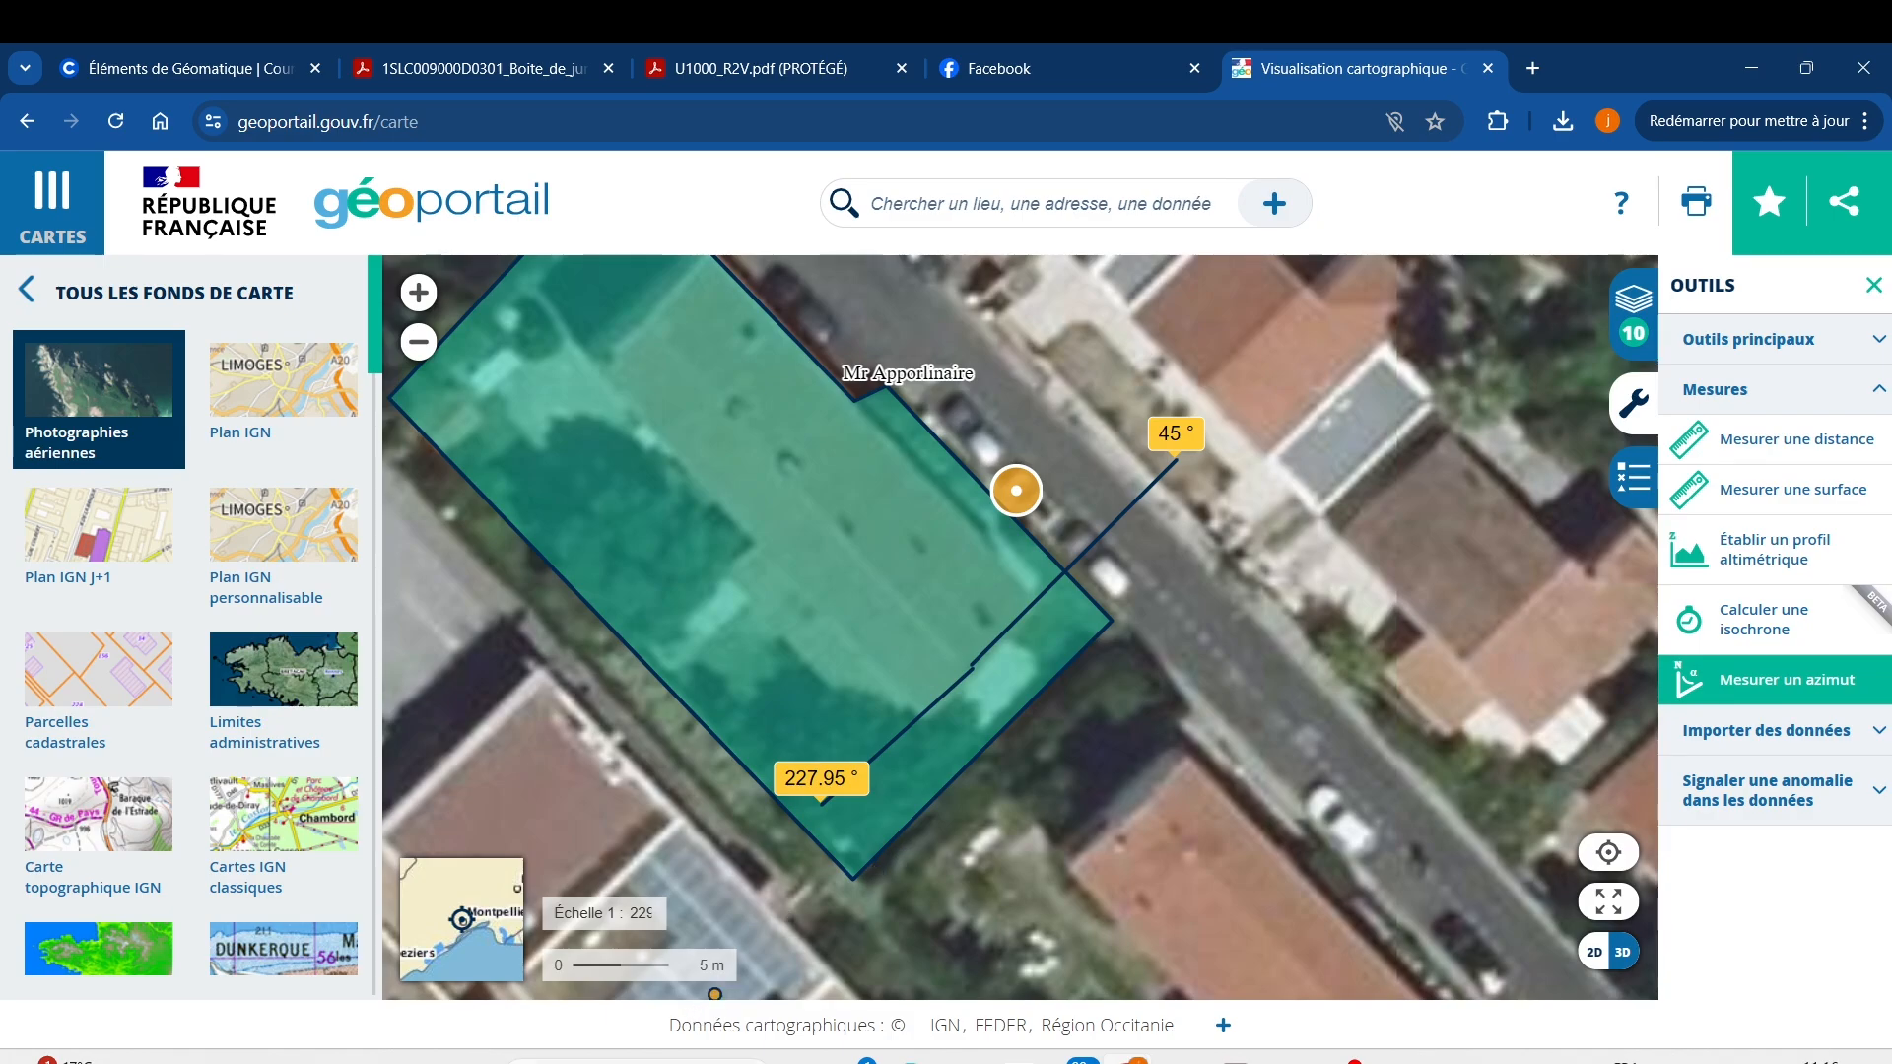
{"action": "left_click", "coordinate": [689, 1063]}
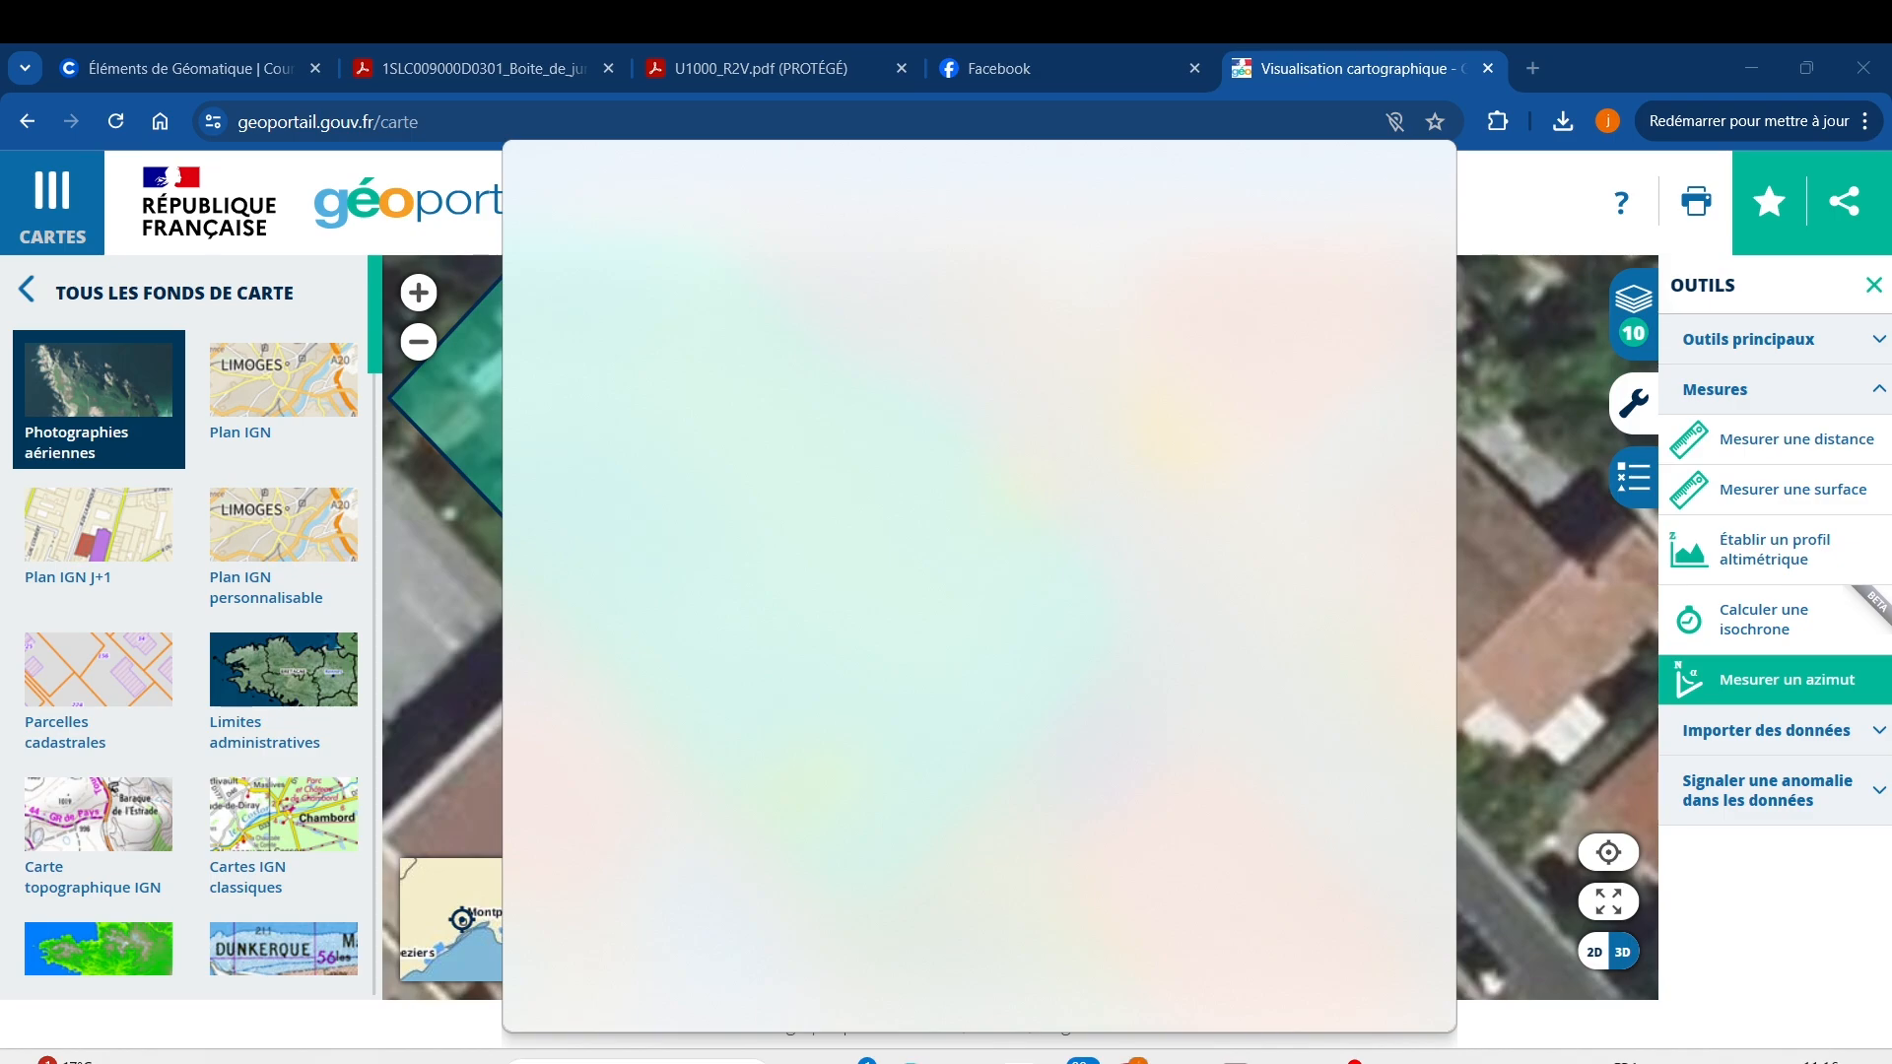
Launch Calculator and enter the measured azimuth 227,95.
{"action": "type", "text": "c"}
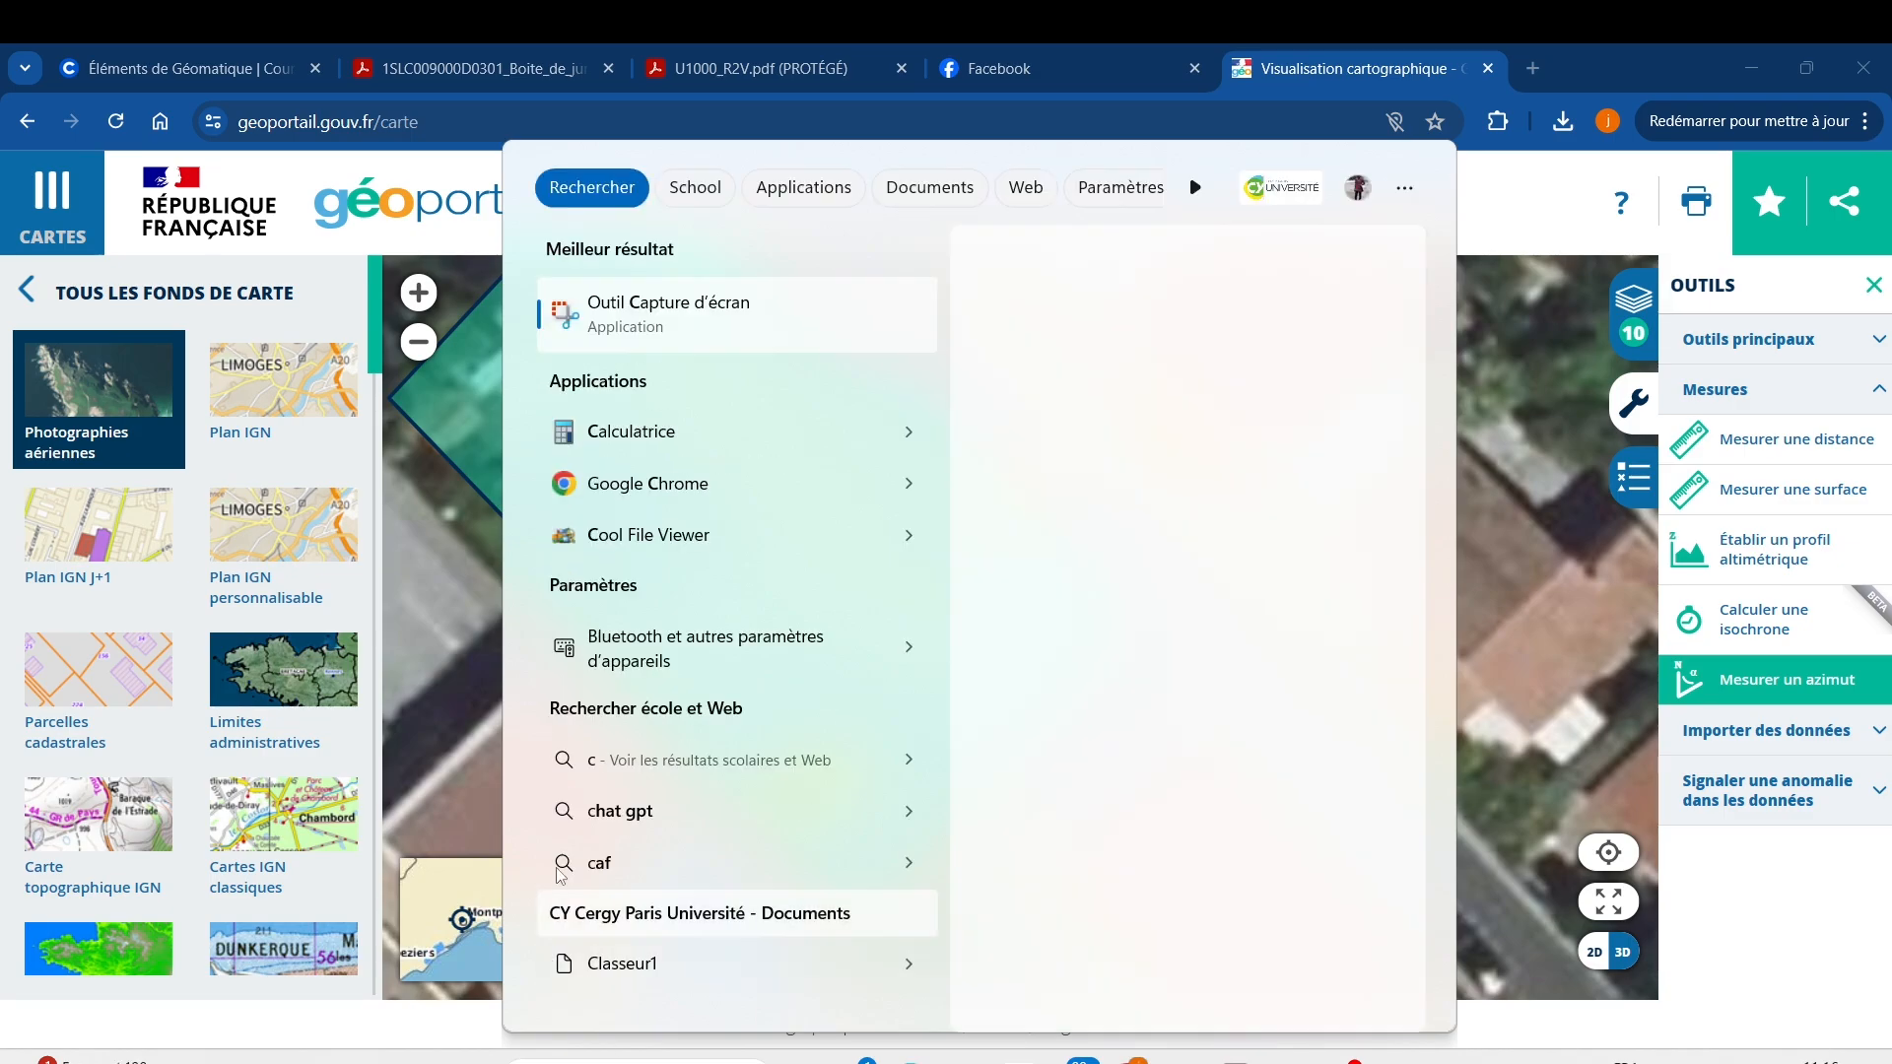
{"action": "left_click", "coordinate": [680, 438]}
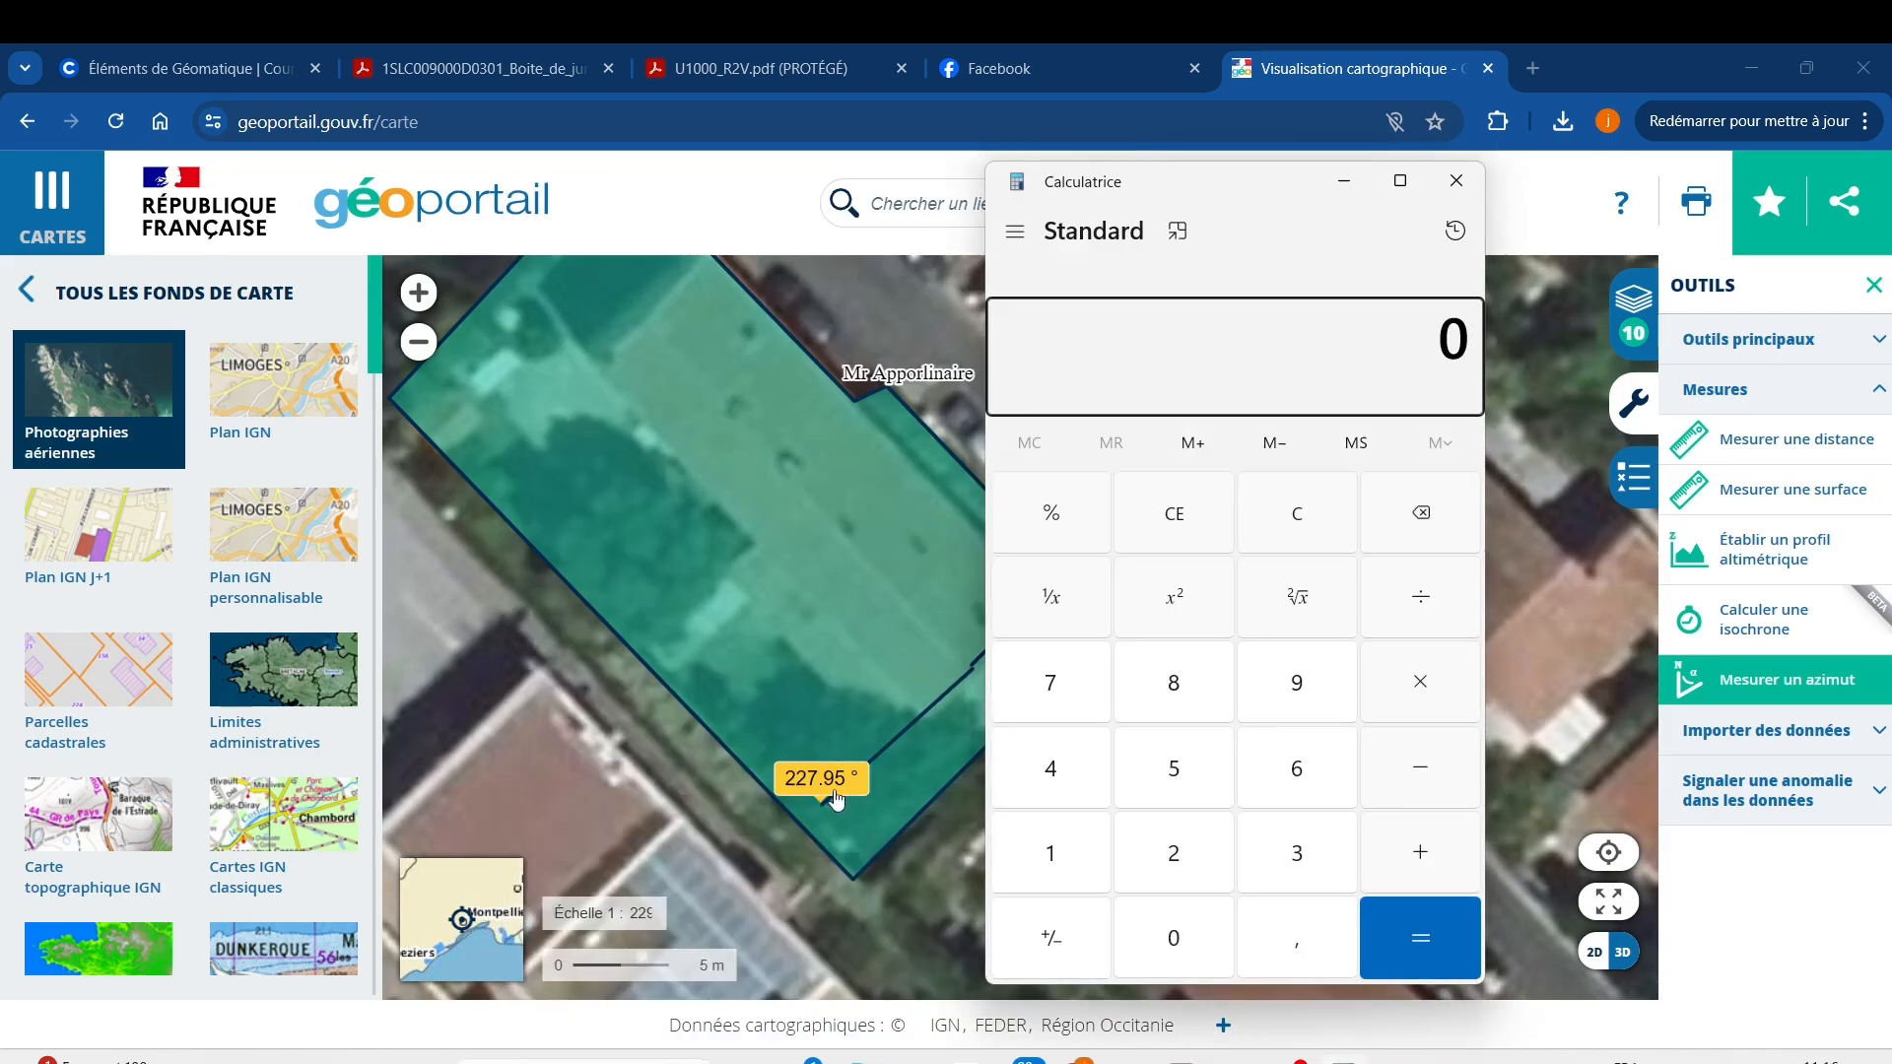
{"action": "left_click", "coordinate": [1175, 851]}
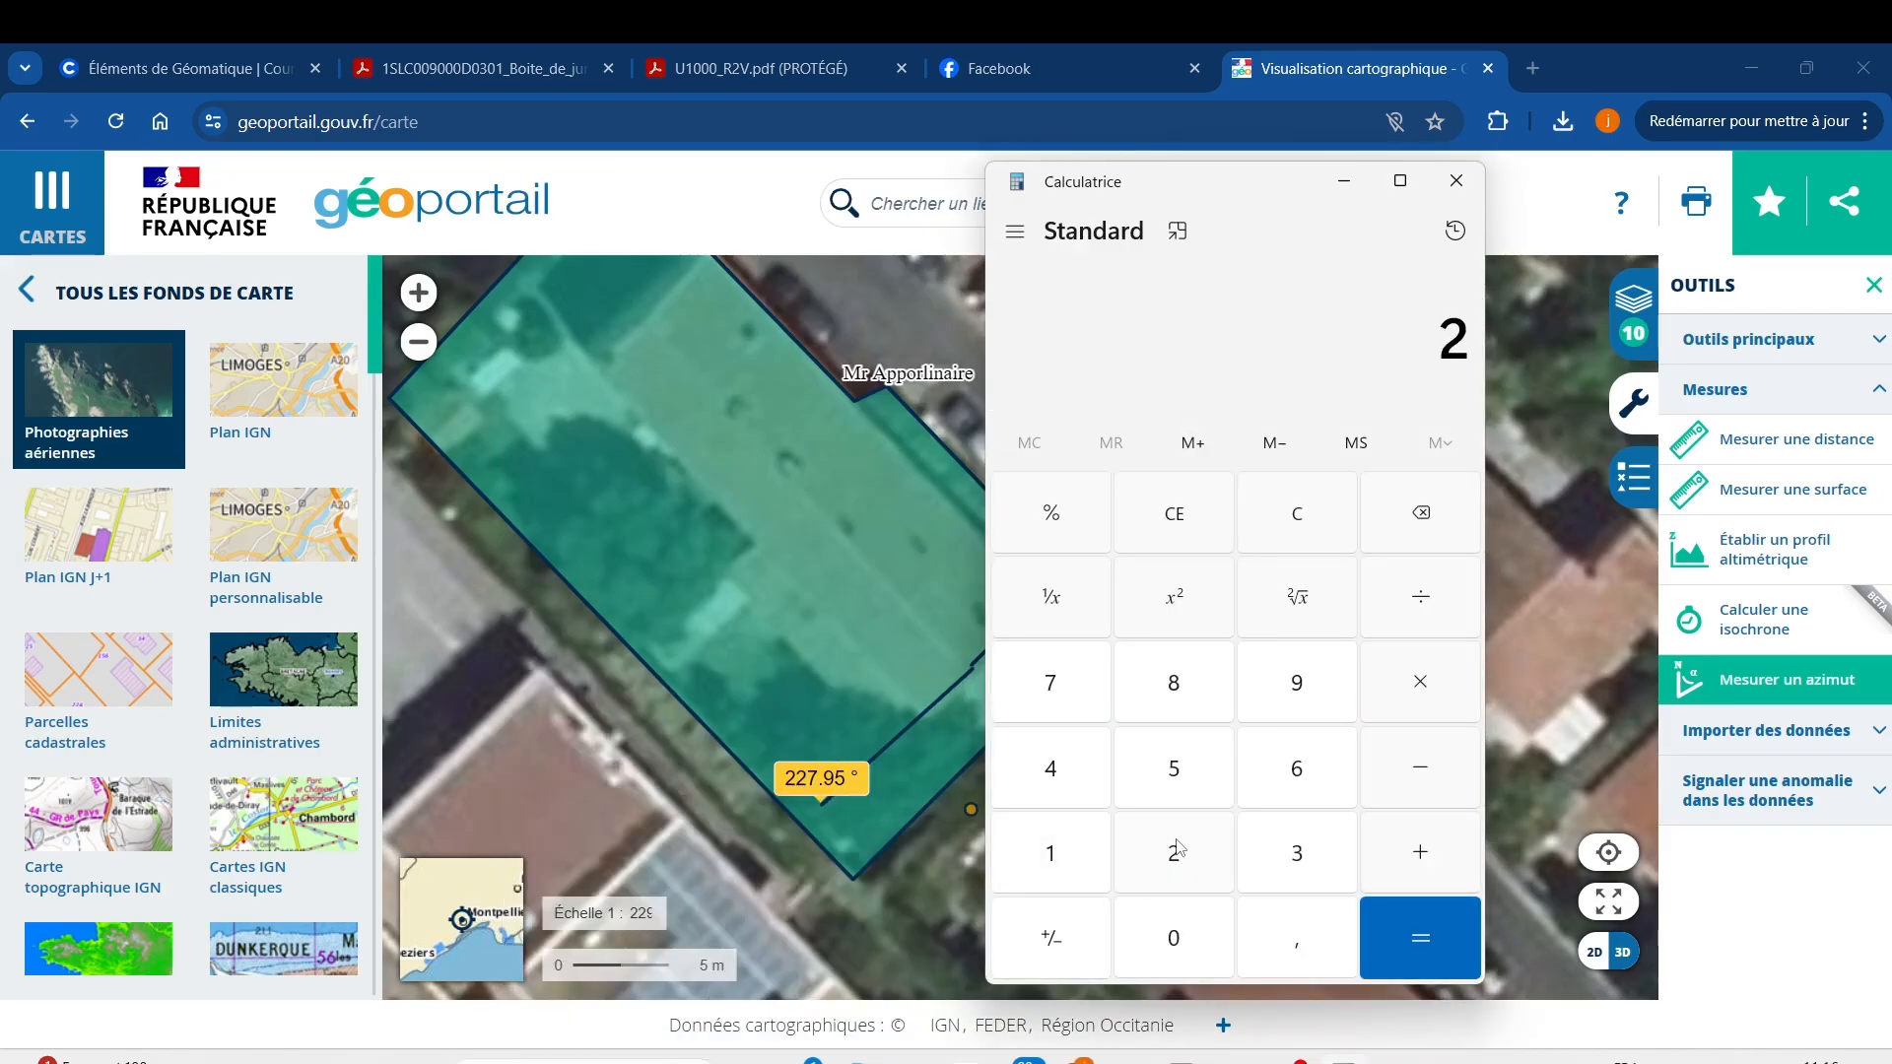
{"action": "left_click", "coordinate": [1177, 849]}
{"action": "left_click", "coordinate": [1051, 680]}
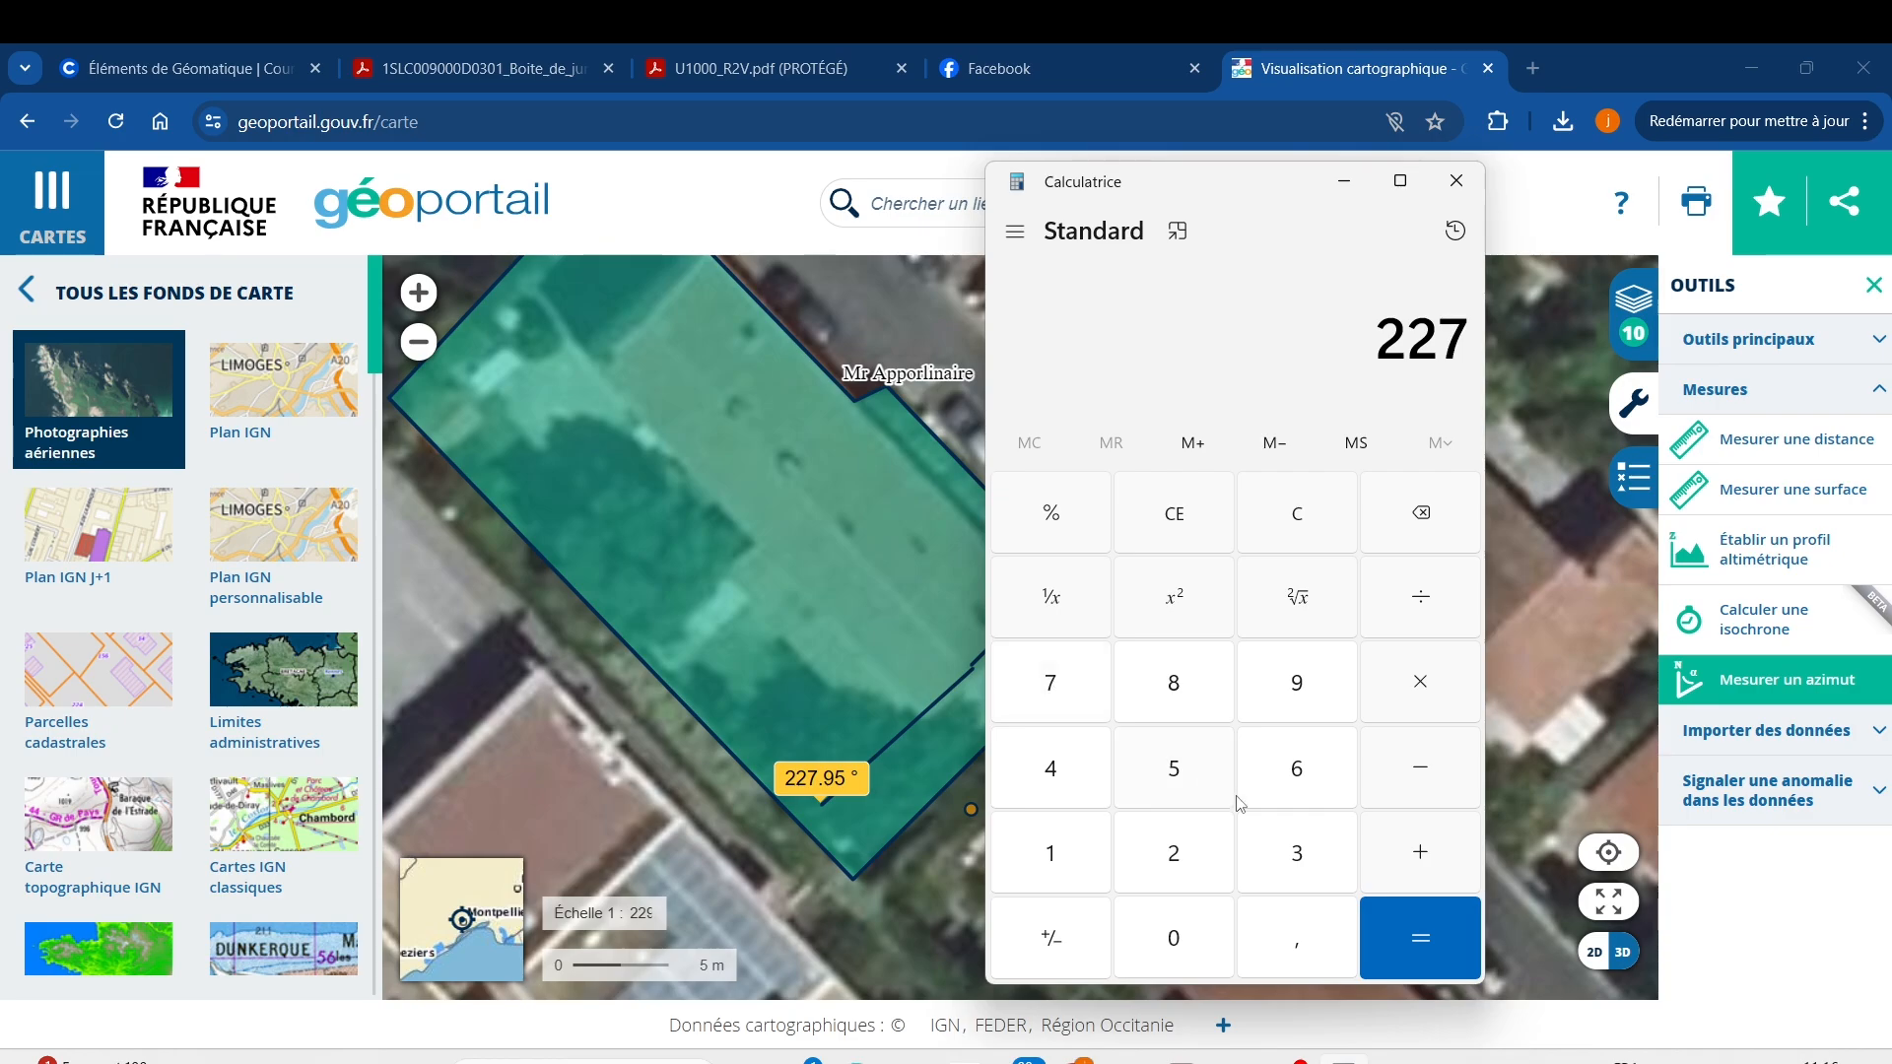
{"action": "left_click", "coordinate": [1299, 937]}
{"action": "left_click", "coordinate": [1307, 700]}
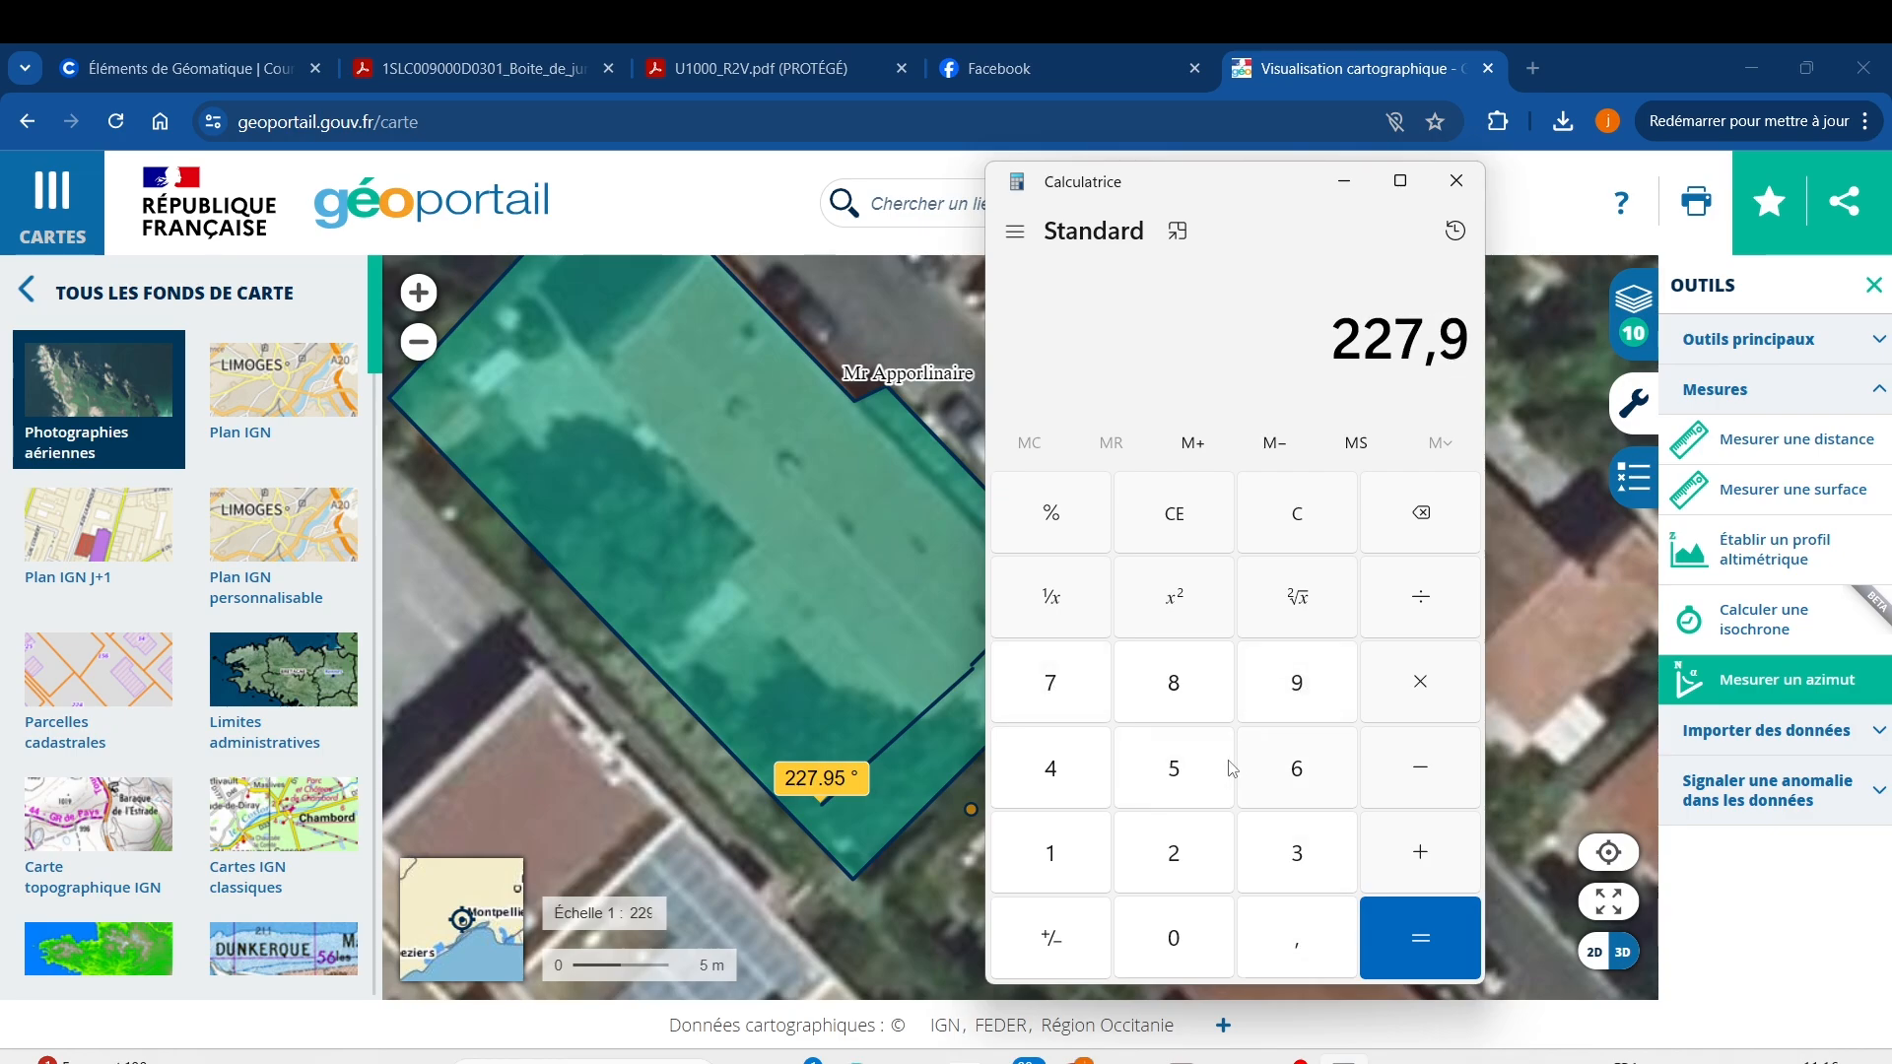
{"action": "left_click", "coordinate": [1207, 778]}
Subtract 180 to get the PVGIS azimuth 47,95.
{"action": "left_click", "coordinate": [1405, 777]}
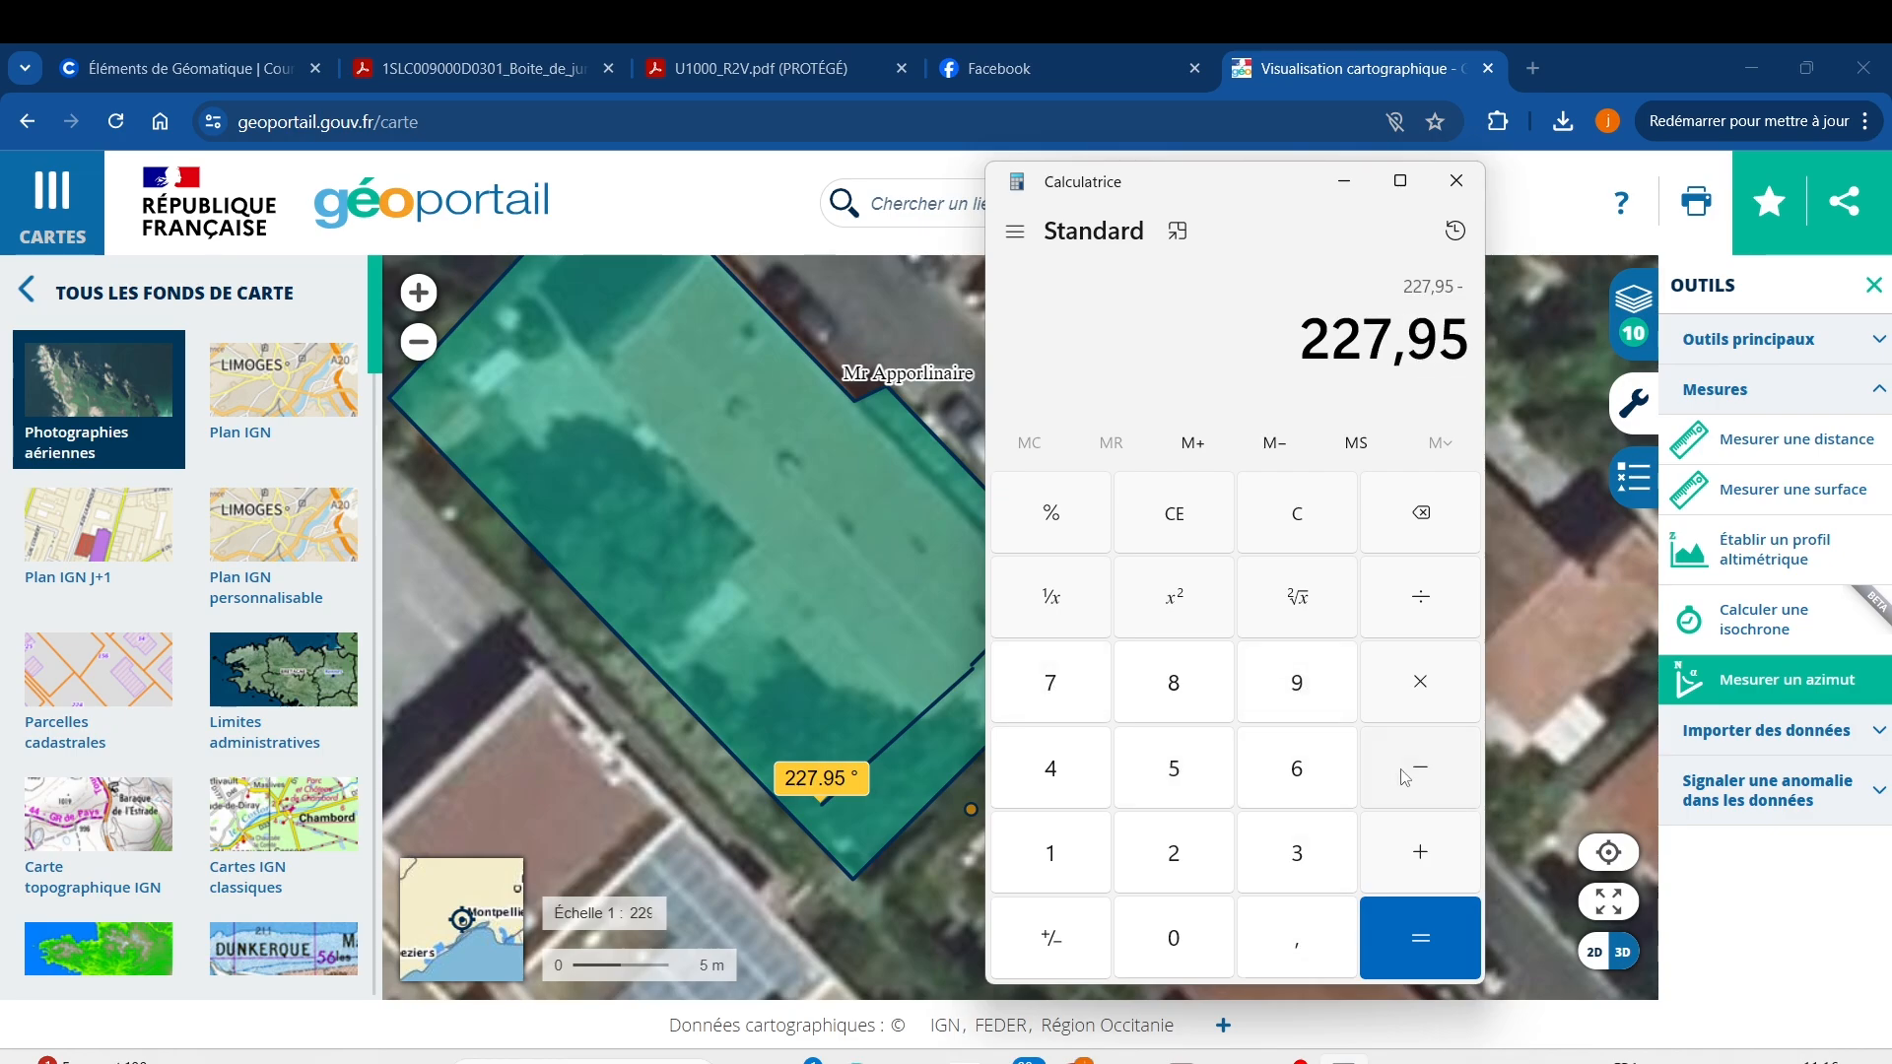
{"action": "left_click", "coordinate": [1065, 850]}
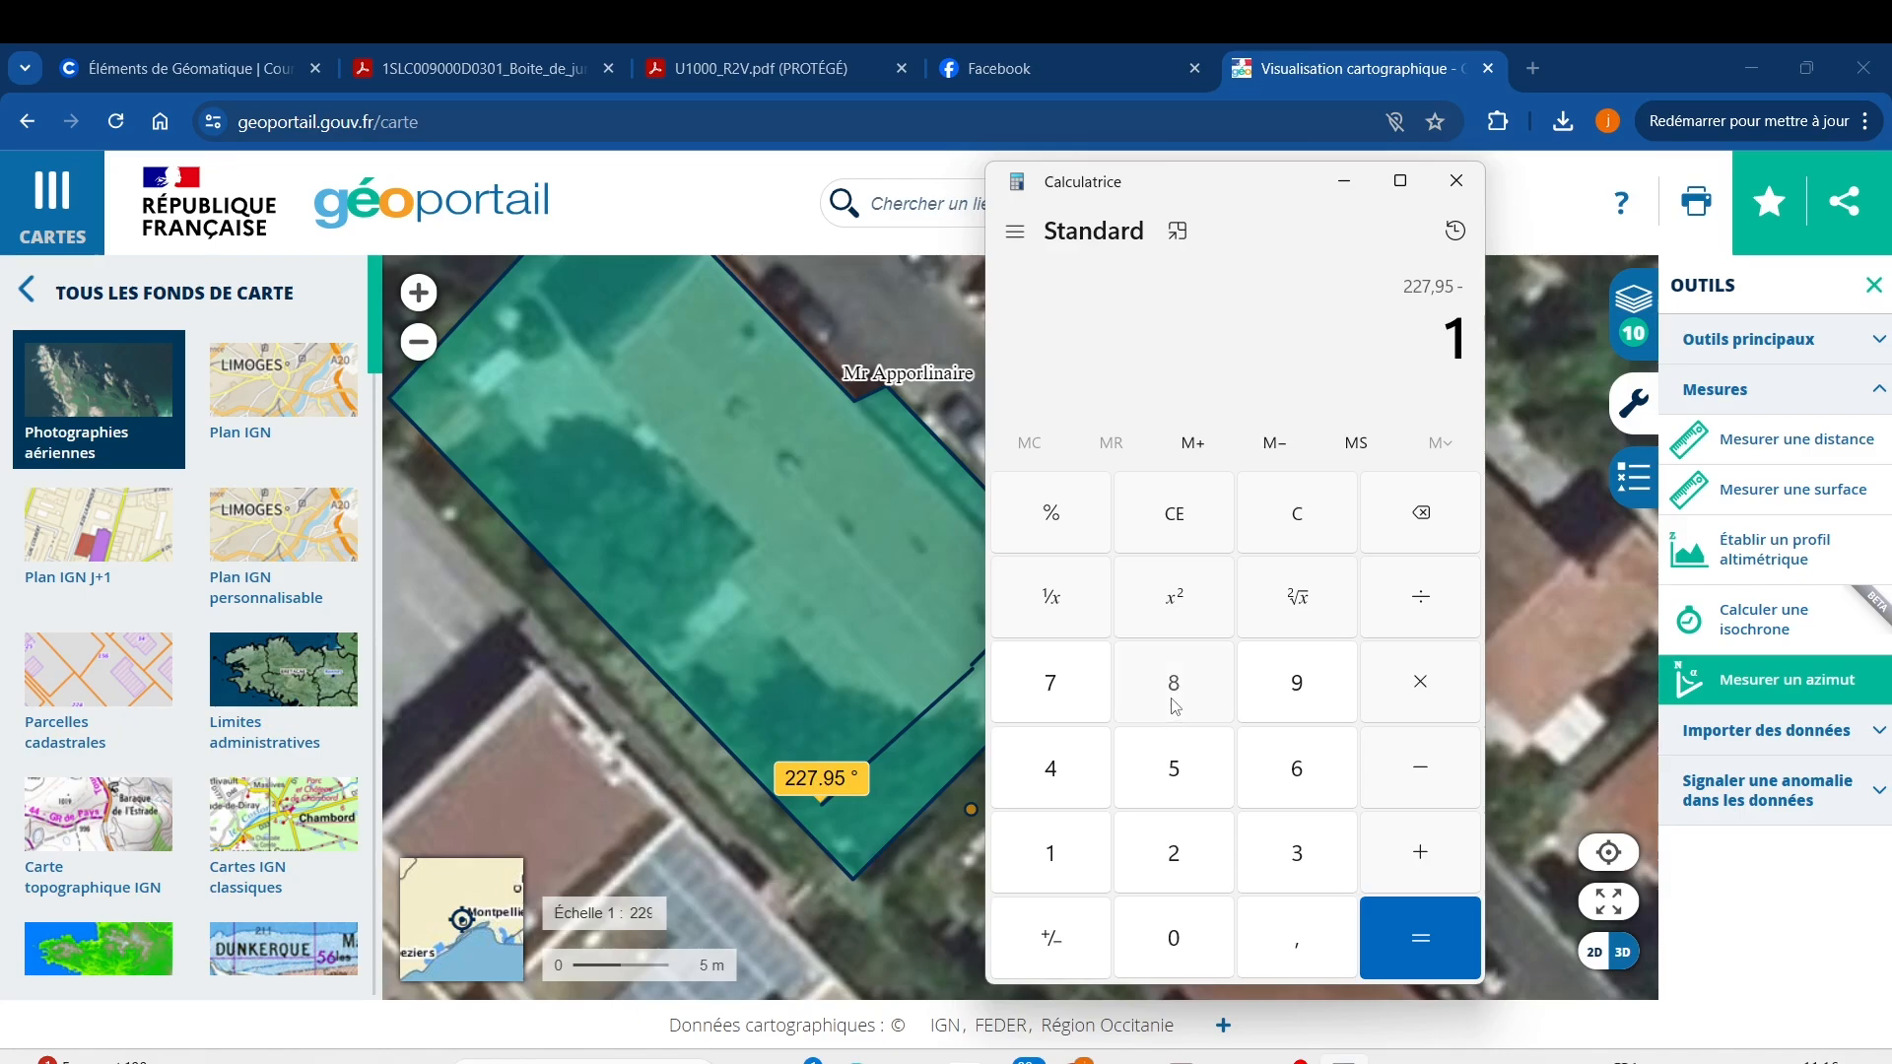
{"action": "left_click", "coordinate": [1175, 702]}
{"action": "left_click", "coordinate": [1167, 944]}
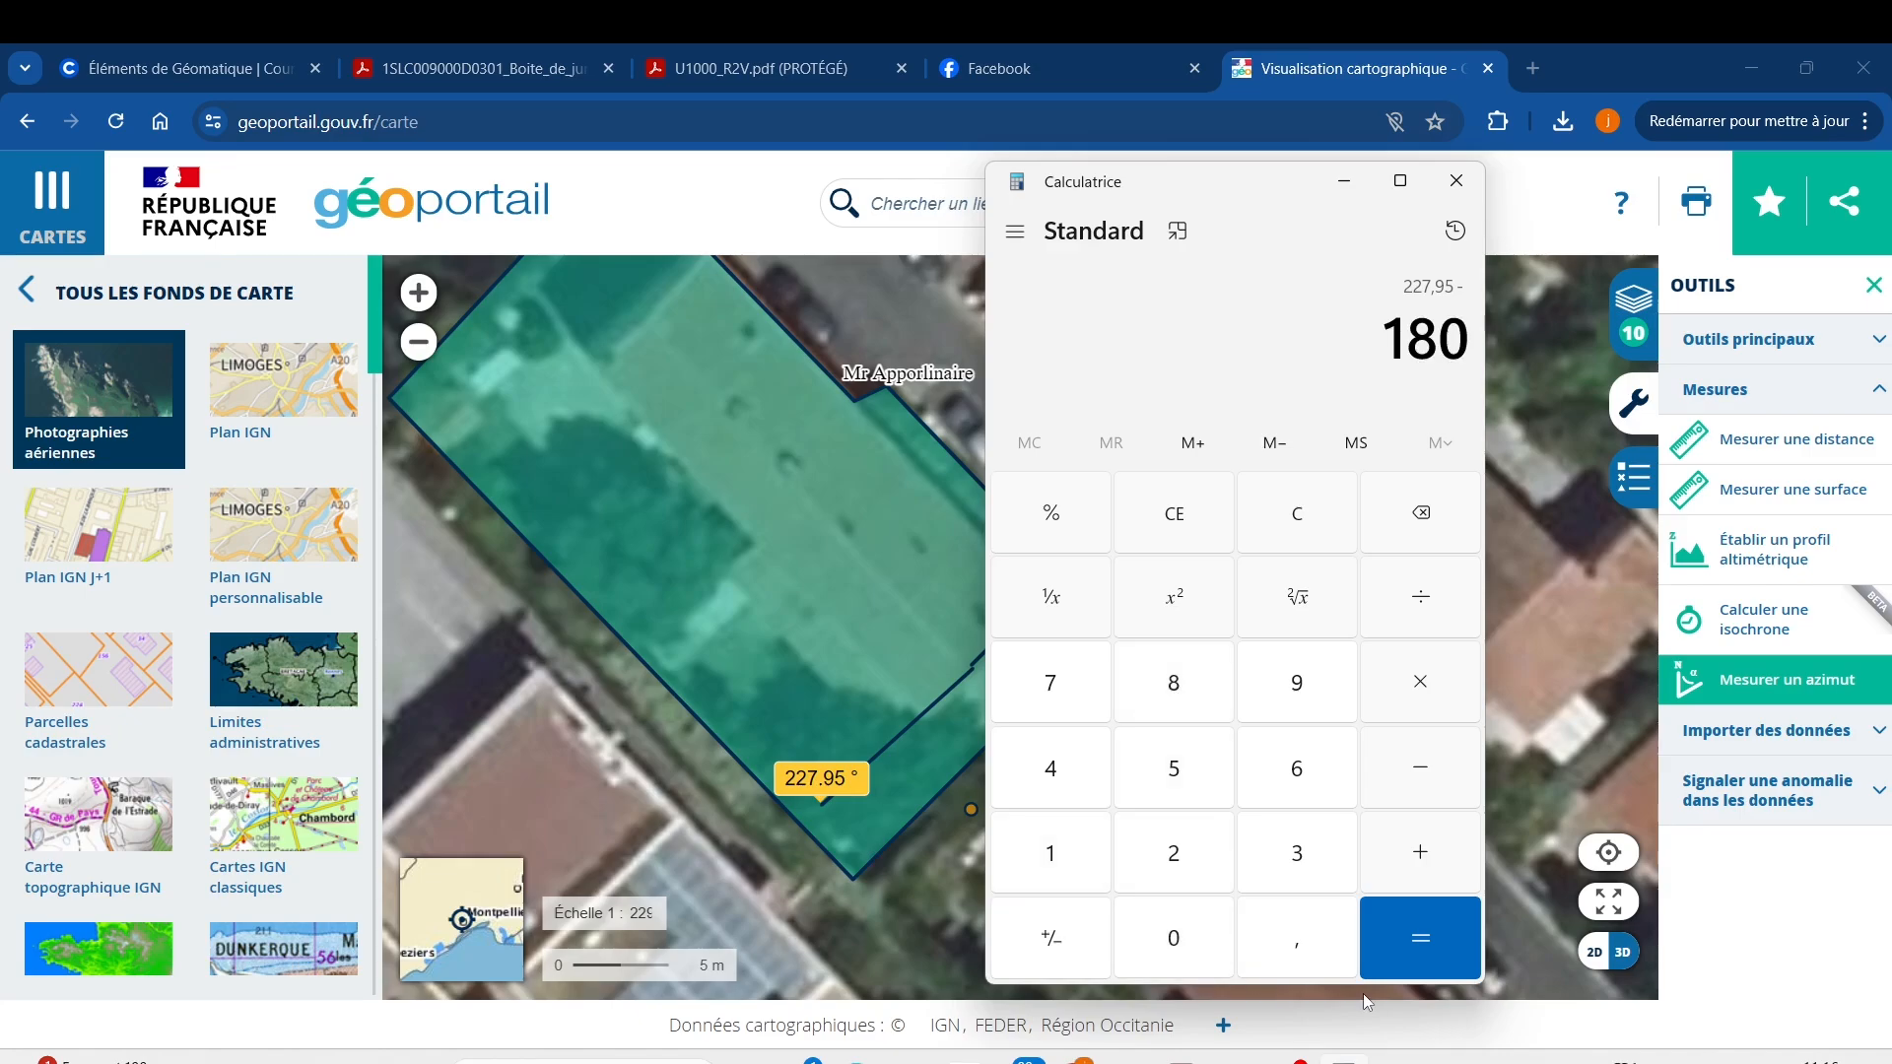
{"action": "left_click", "coordinate": [1440, 937]}
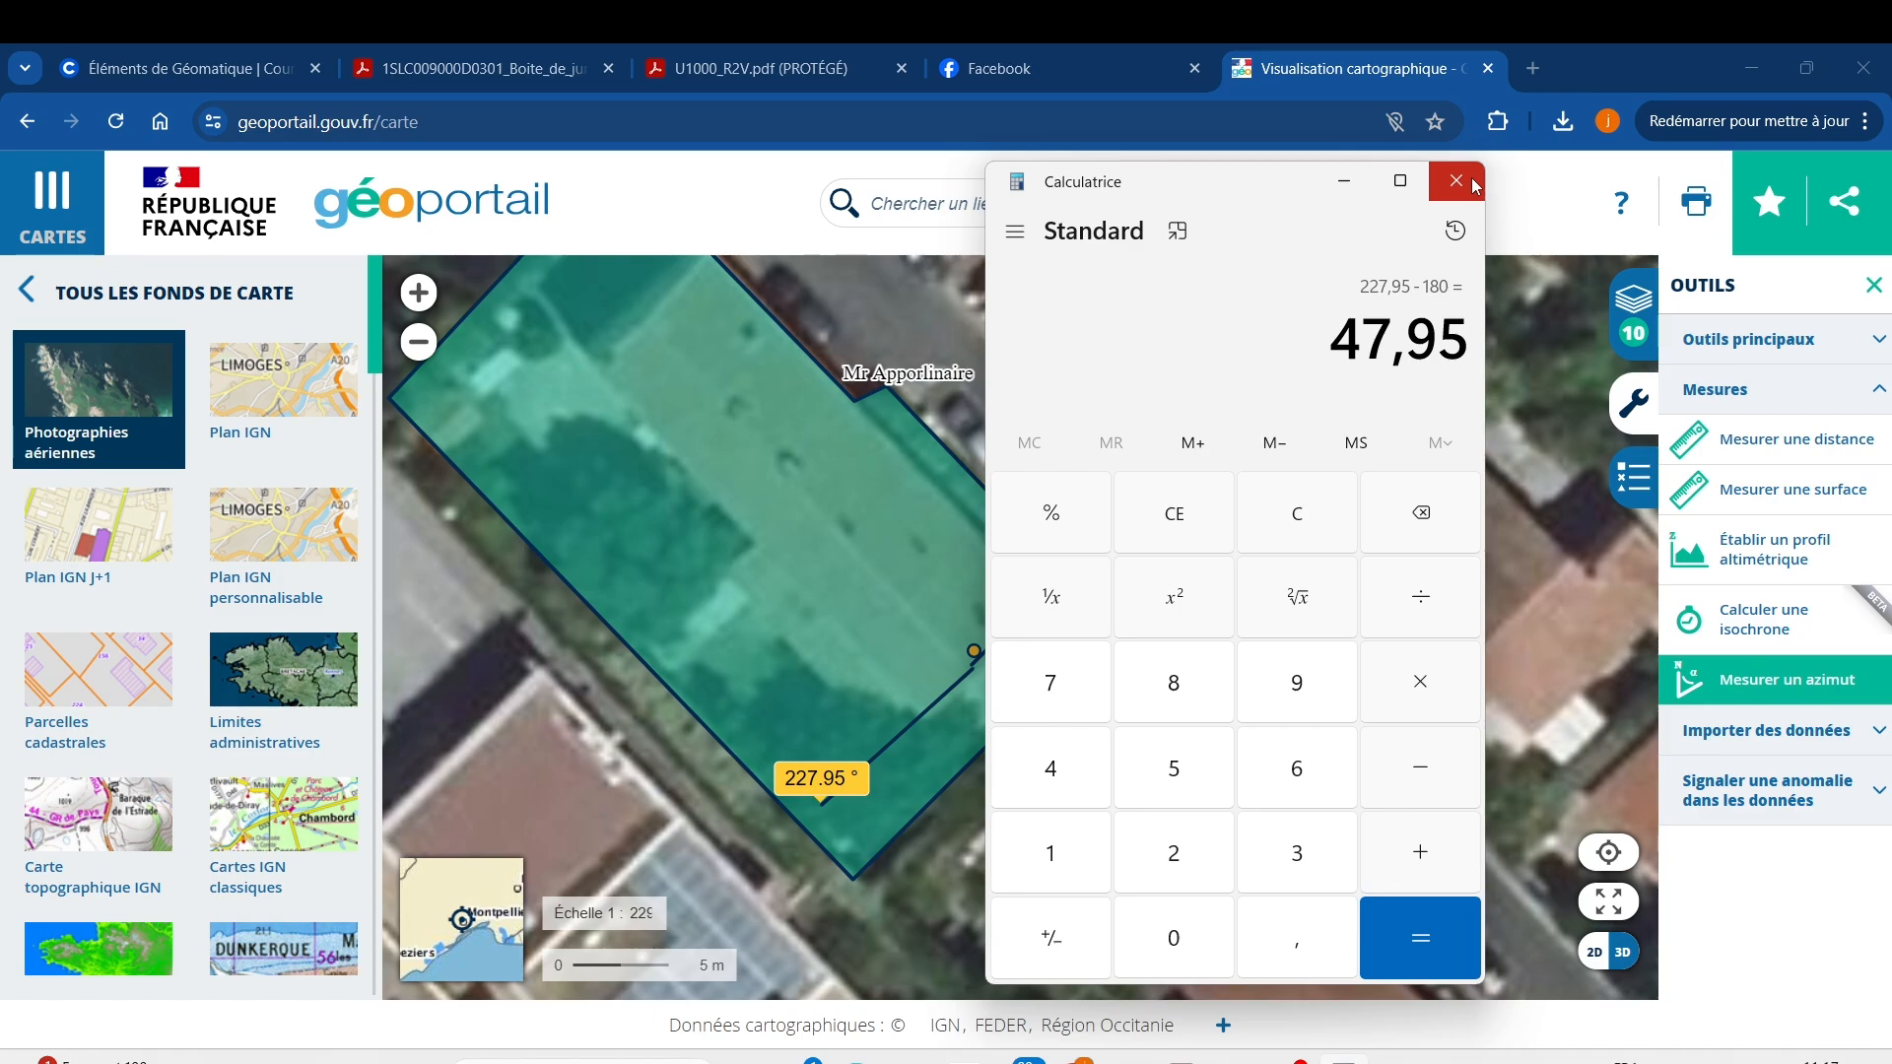
On Facebook, find the PVGIS course post and open its 'Cours : Outil PV gis' photo.
{"action": "left_click", "coordinate": [1092, 68]}
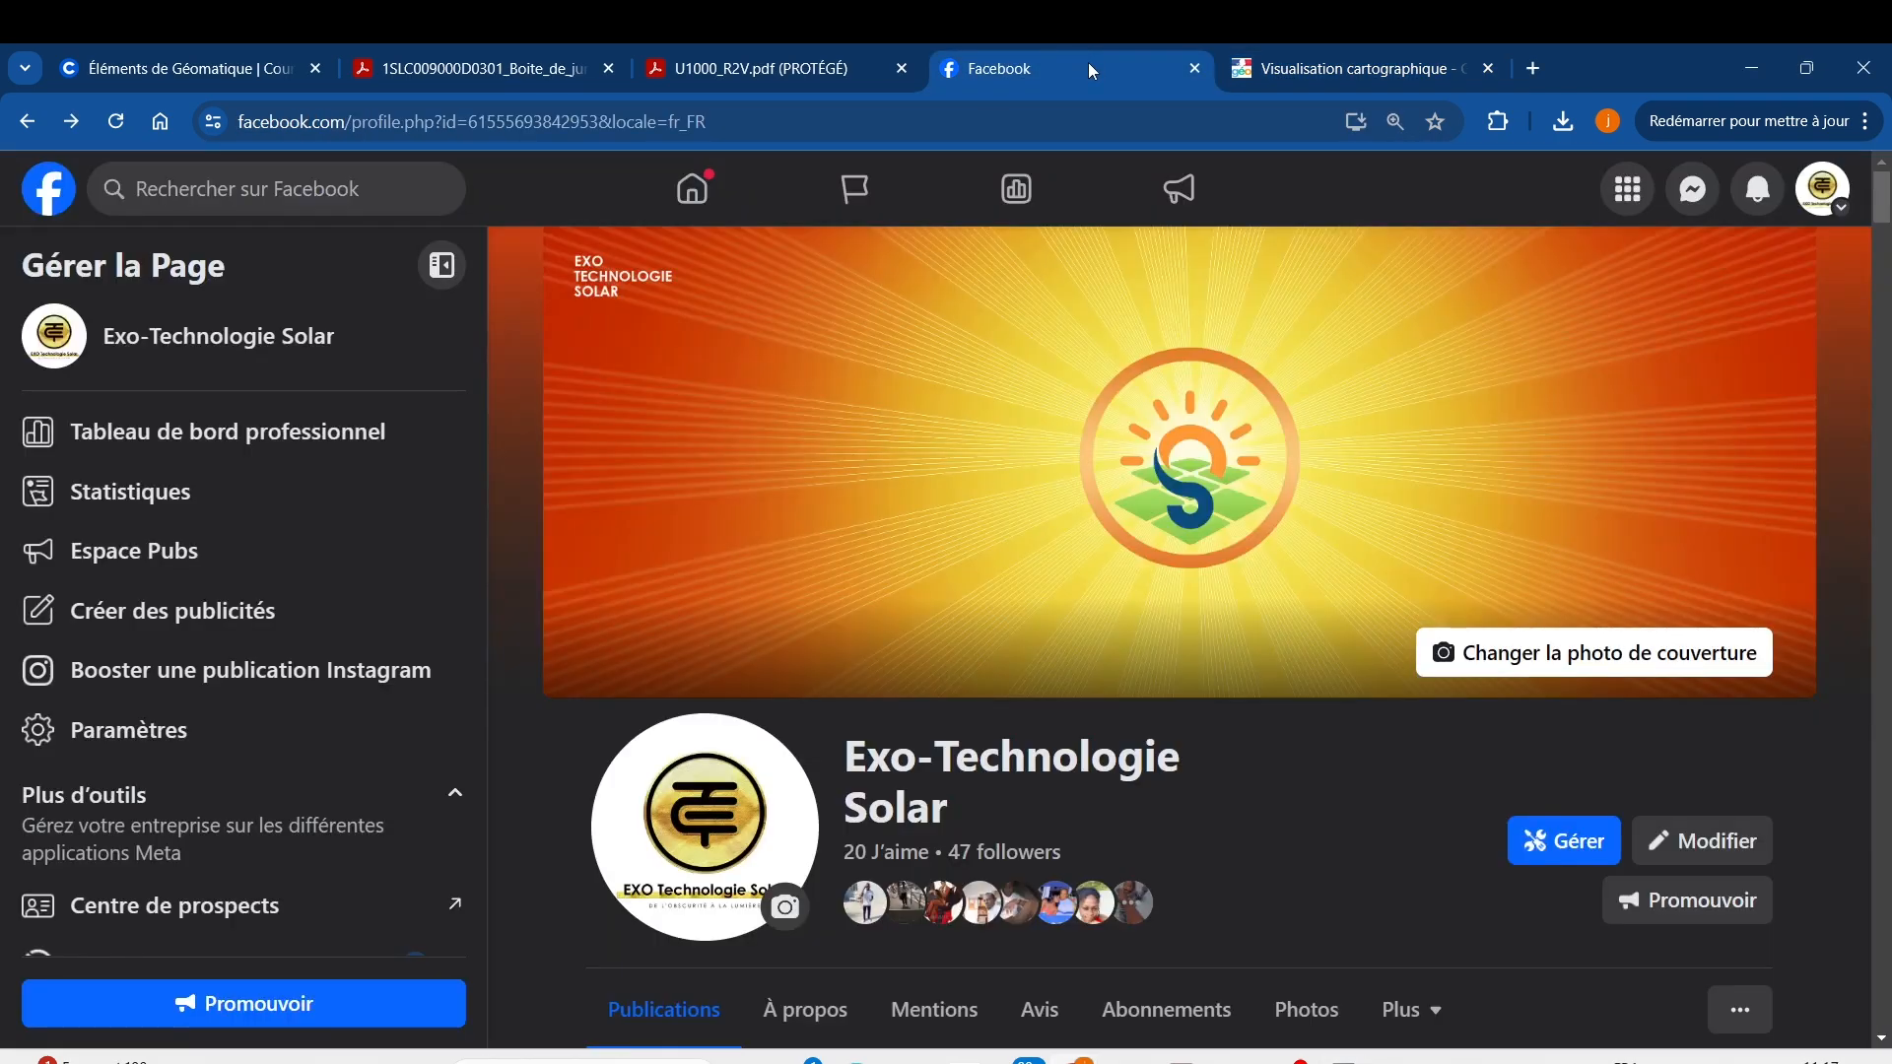
{"action": "scroll", "coordinate": [1001, 422], "scroll_direction": "down", "scroll_amount": 12}
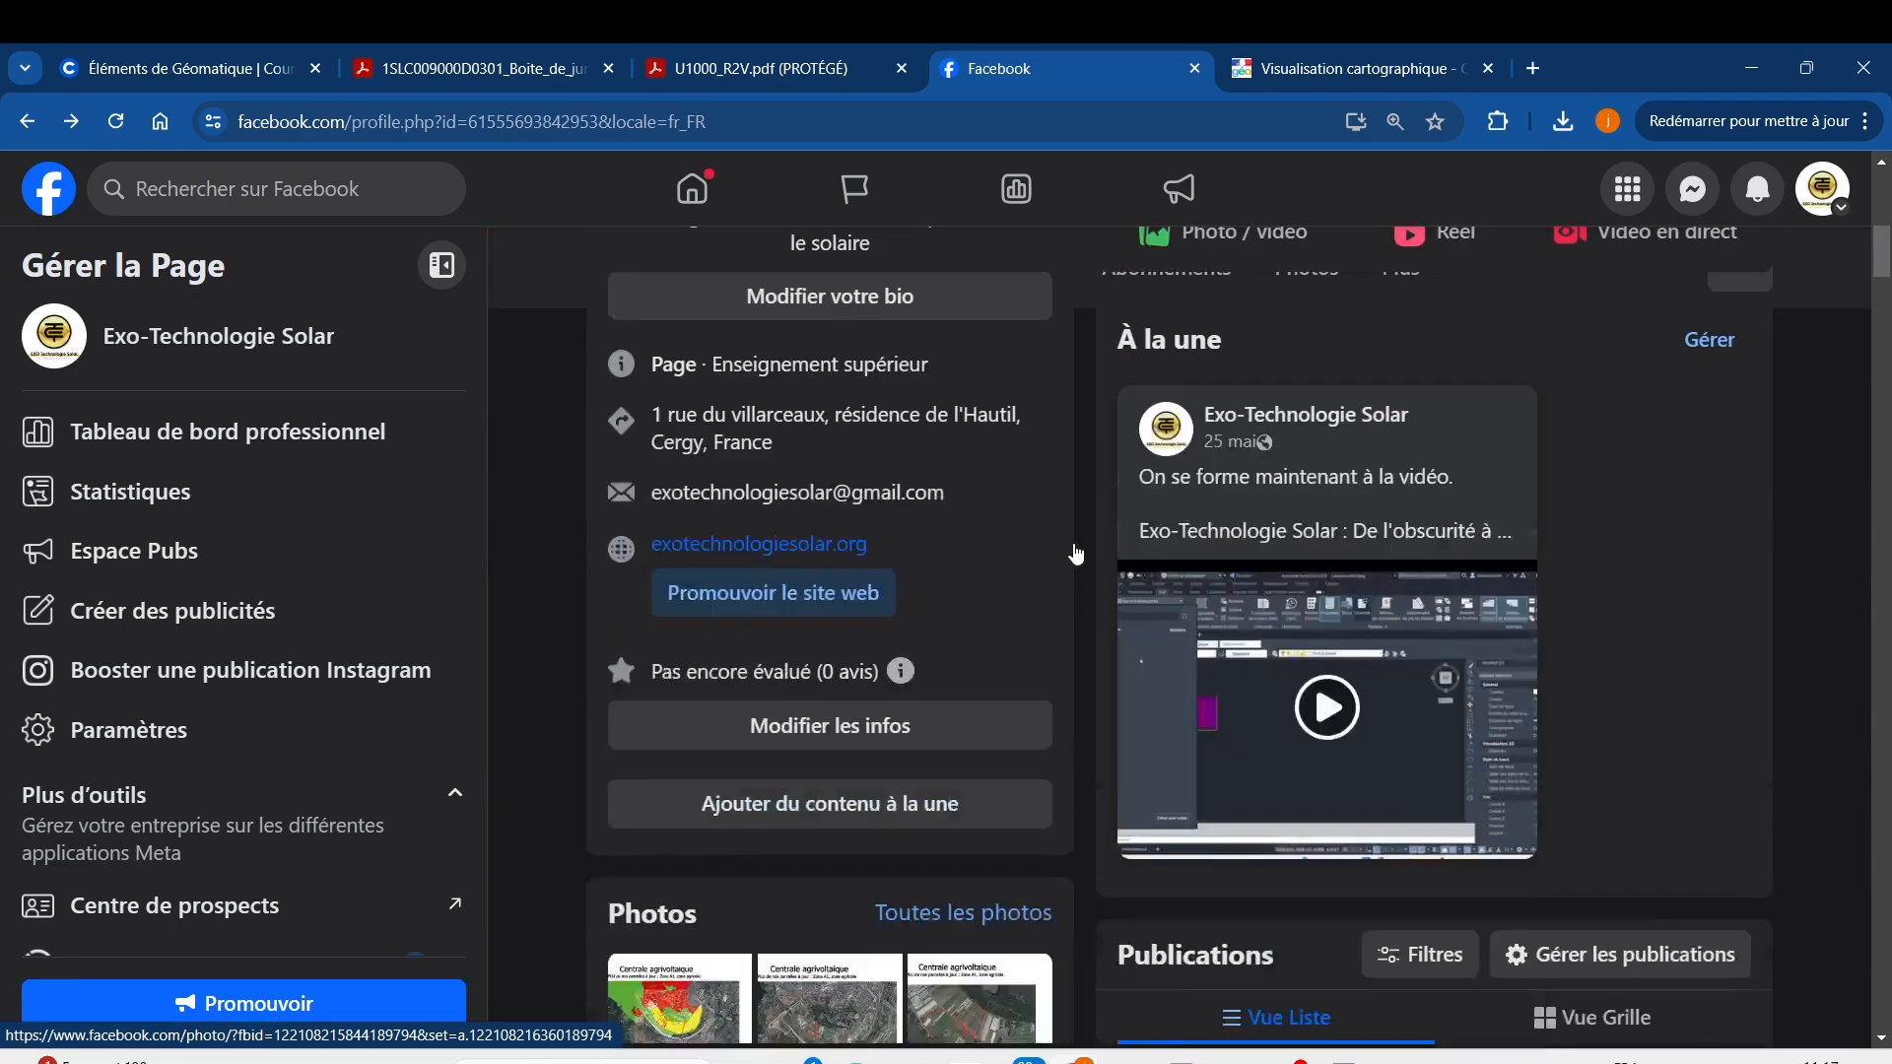
{"action": "scroll", "coordinate": [1099, 577], "scroll_direction": "down", "scroll_amount": 15}
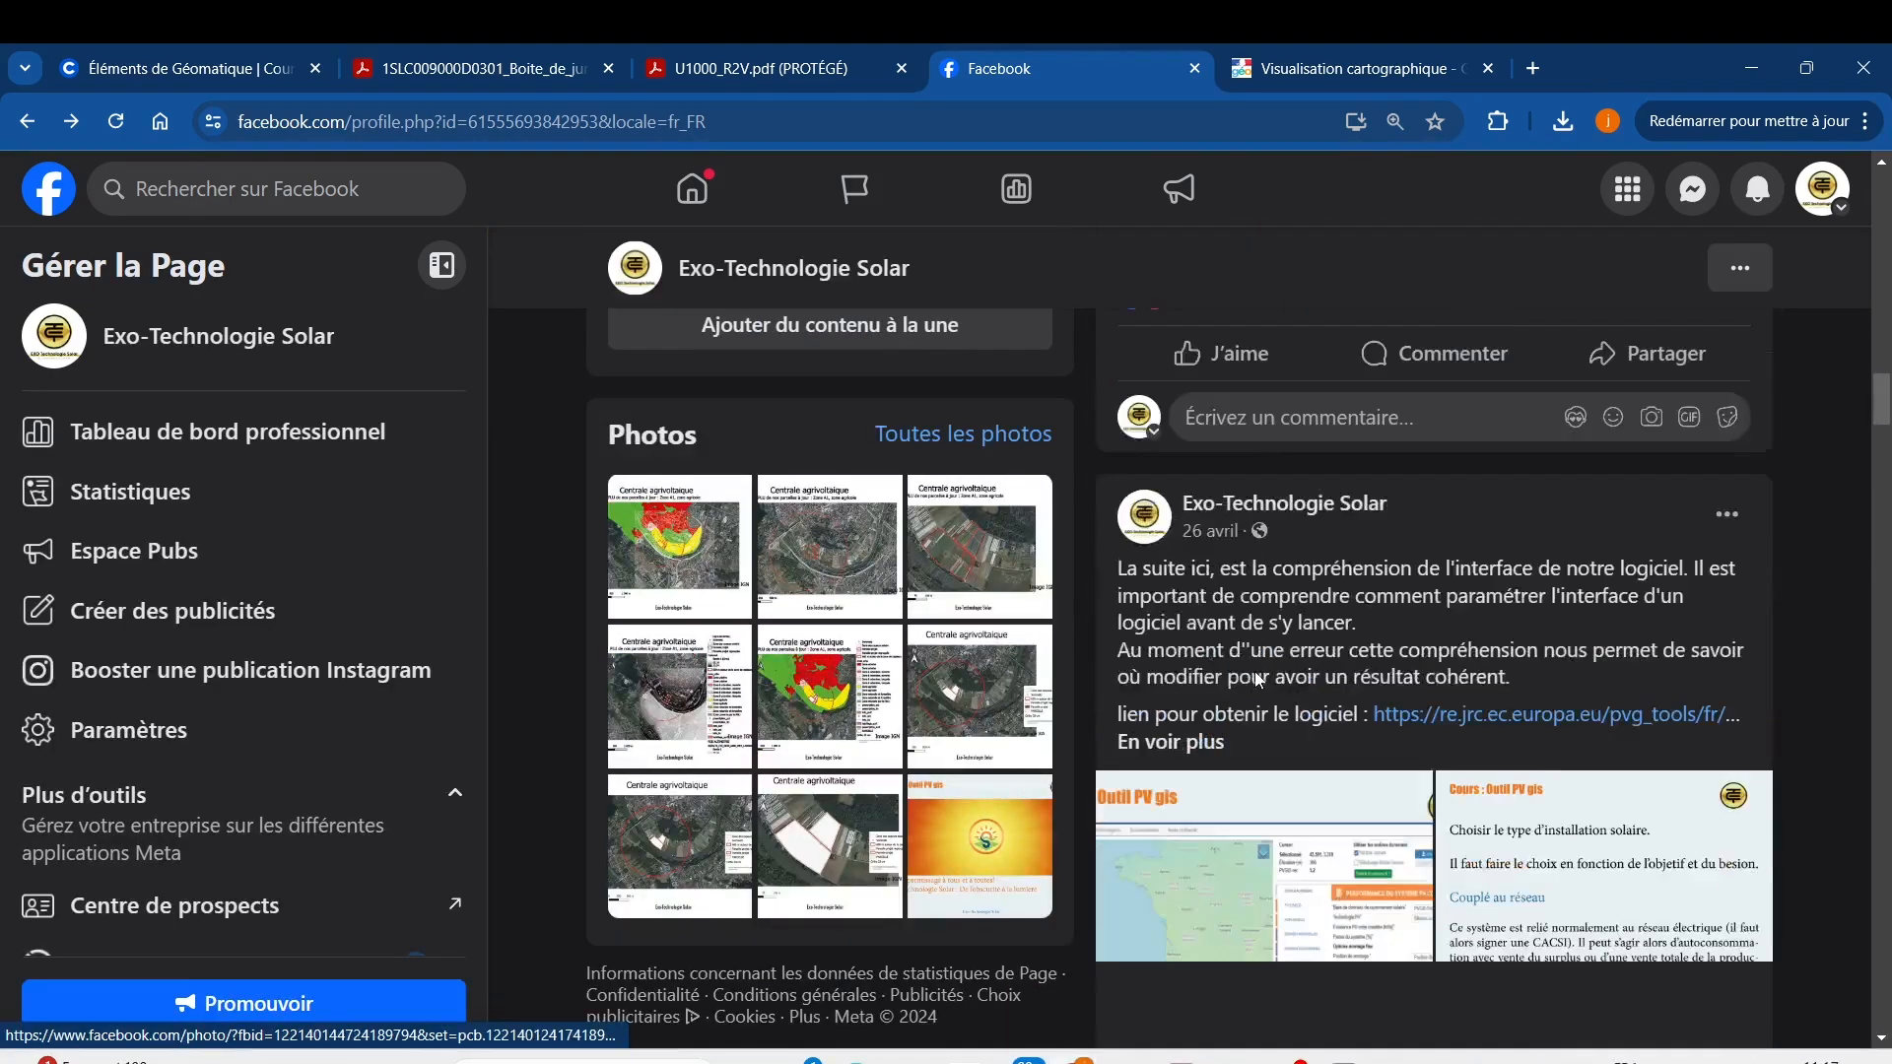
{"action": "scroll", "coordinate": [1266, 672], "scroll_direction": "down", "scroll_amount": 4}
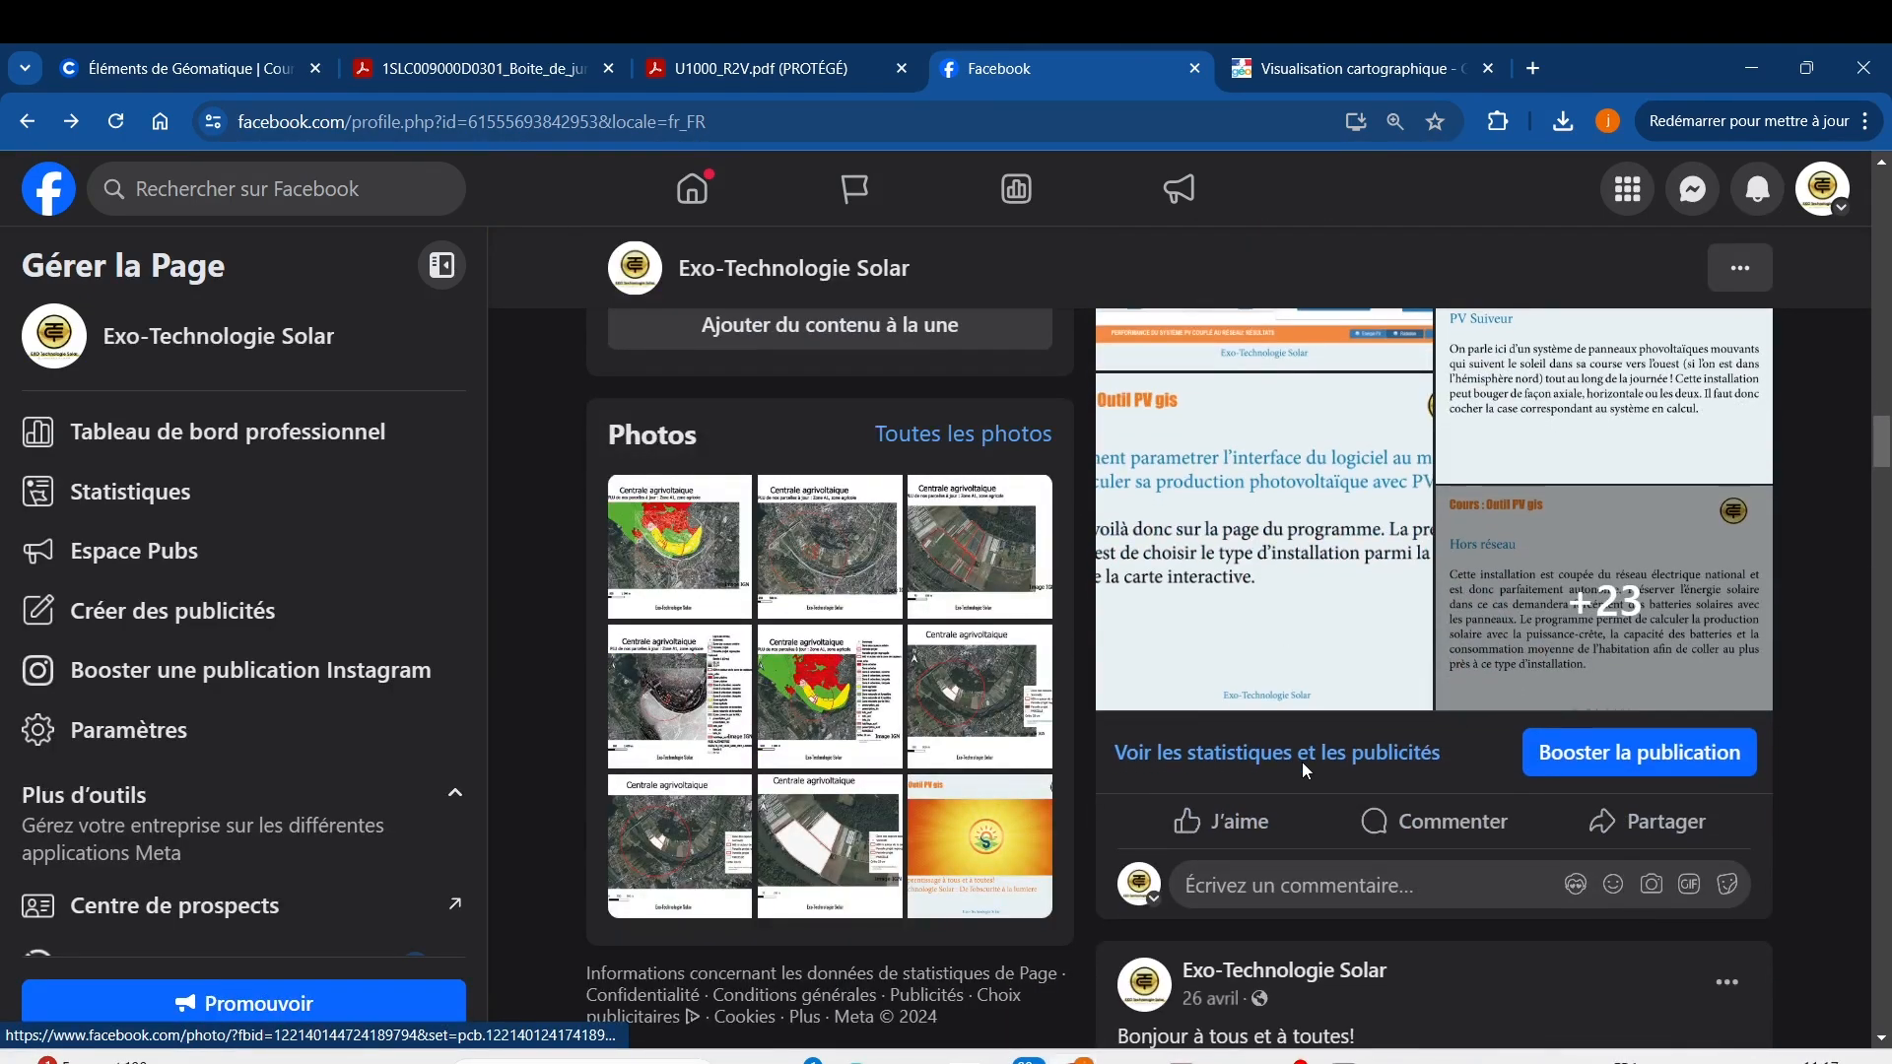
{"action": "scroll", "coordinate": [1270, 671], "scroll_direction": "down", "scroll_amount": 5}
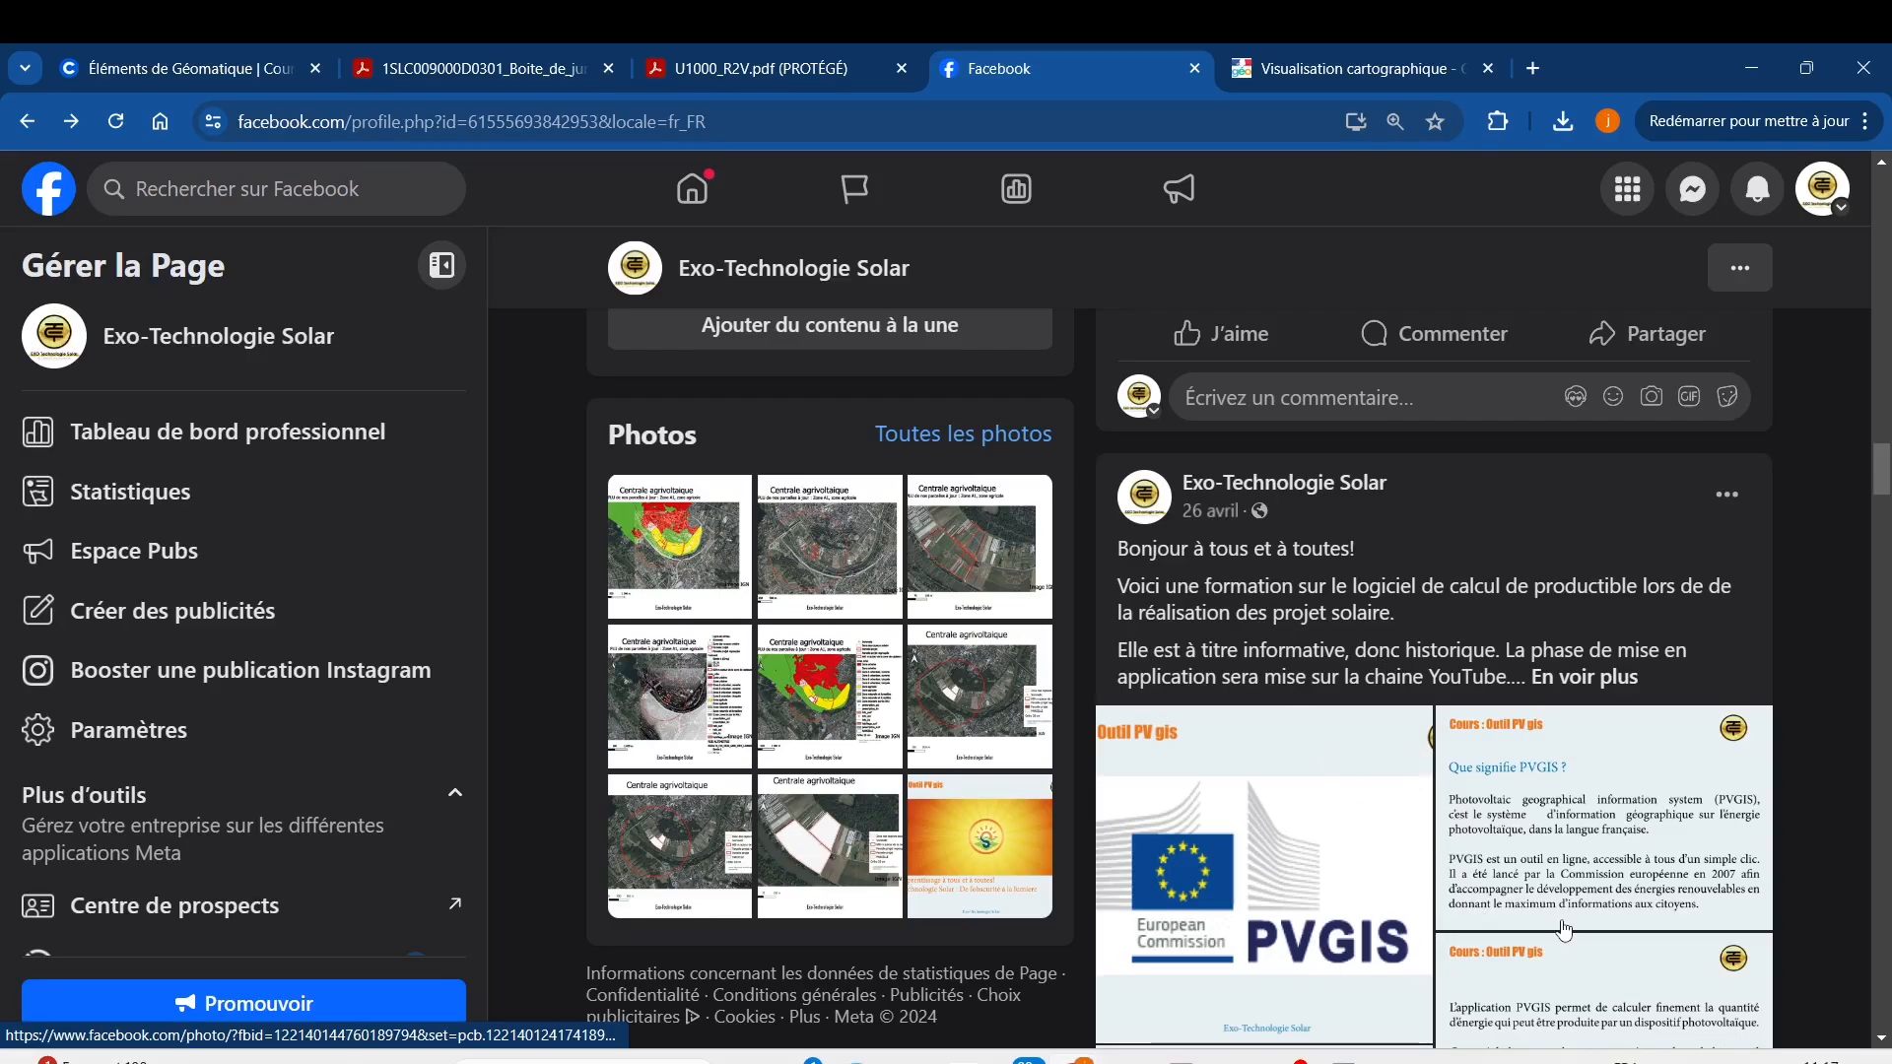
{"action": "scroll", "coordinate": [1352, 936], "scroll_direction": "down", "scroll_amount": 4}
{"action": "scroll", "coordinate": [1390, 787], "scroll_direction": "down", "scroll_amount": 3}
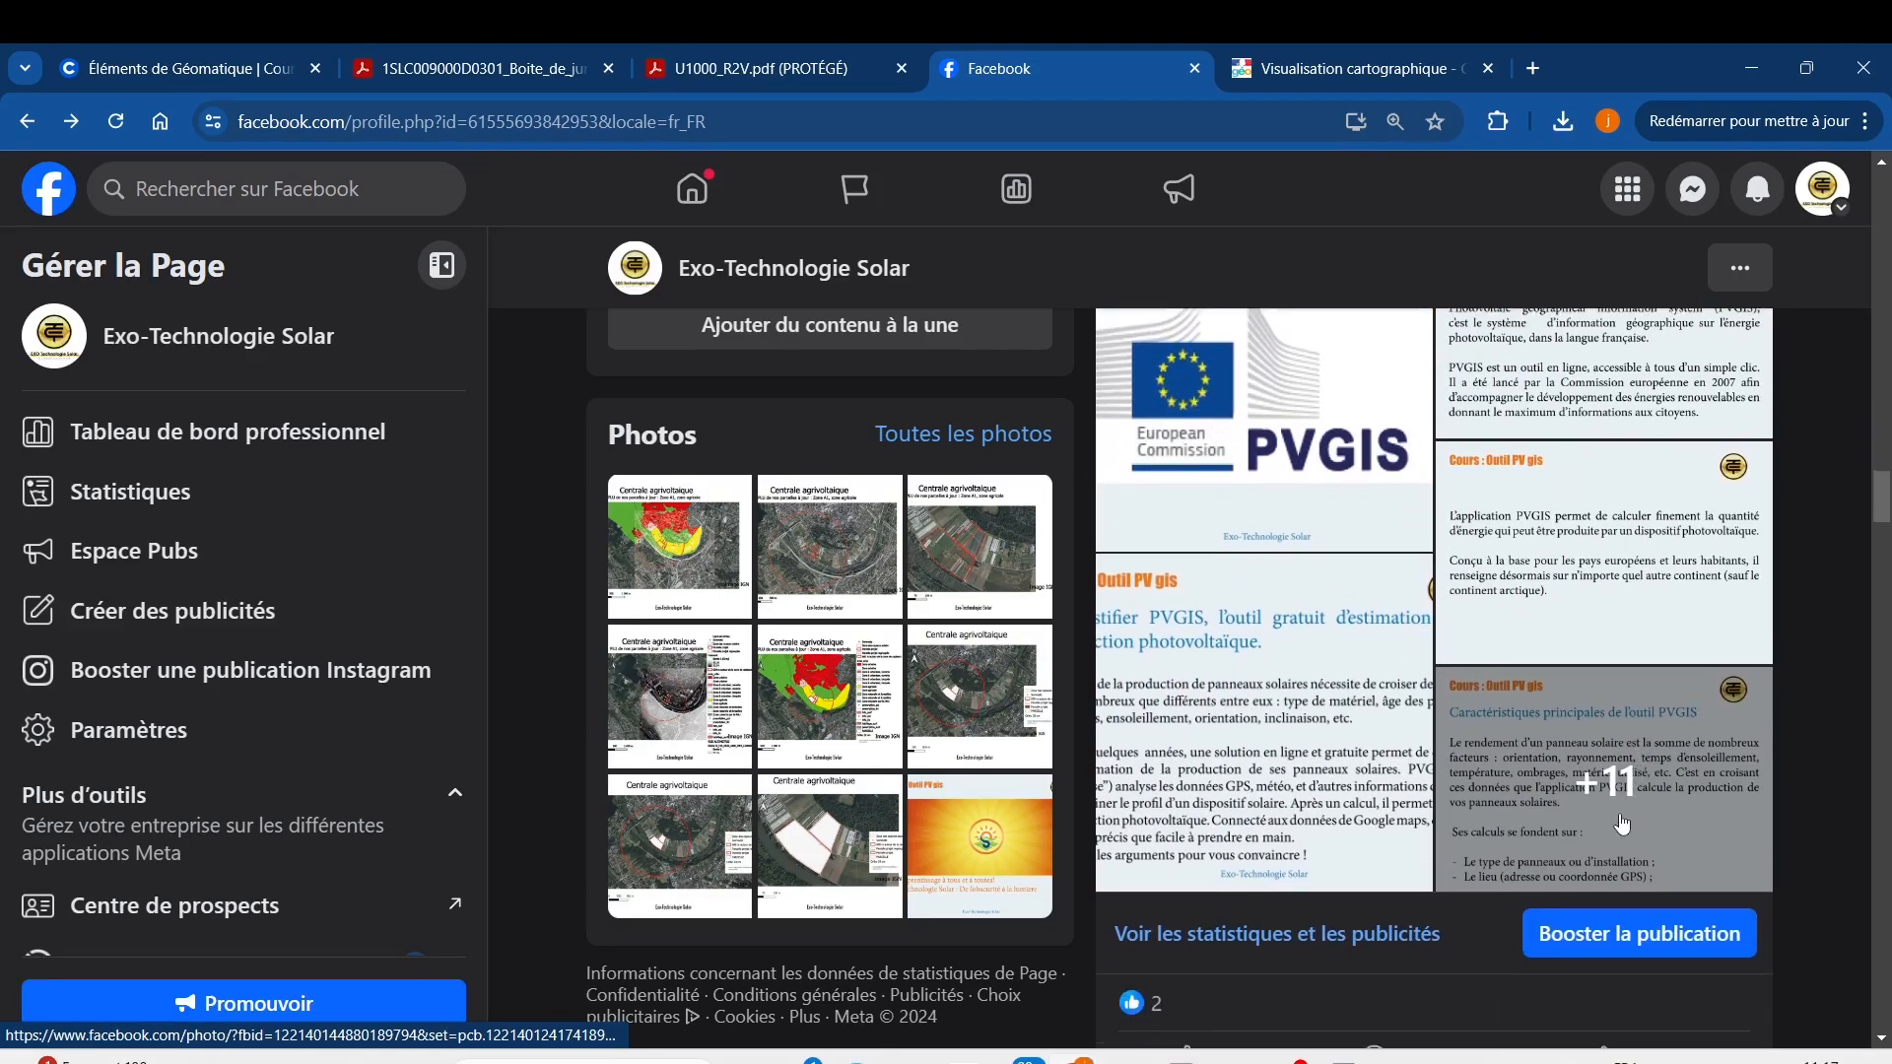
{"action": "scroll", "coordinate": [1364, 609], "scroll_direction": "up", "scroll_amount": 6}
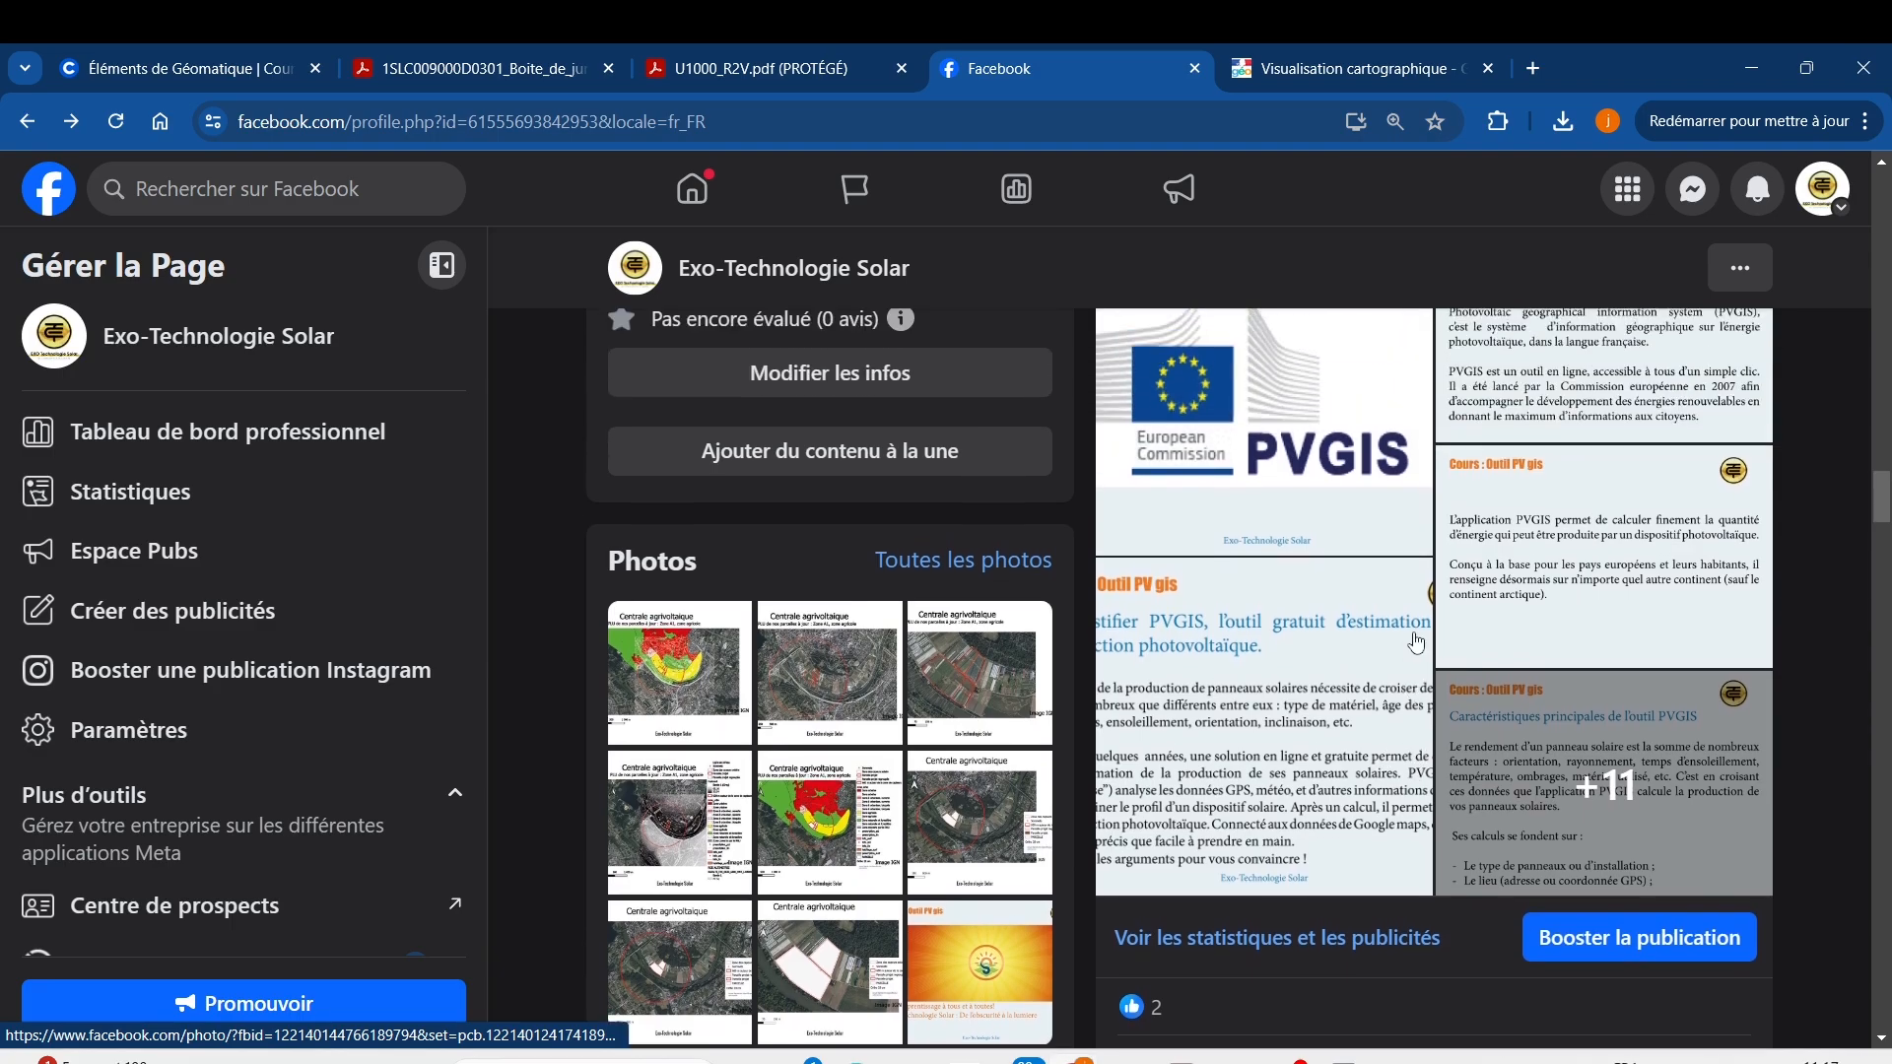
{"action": "scroll", "coordinate": [1478, 680], "scroll_direction": "up", "scroll_amount": 1}
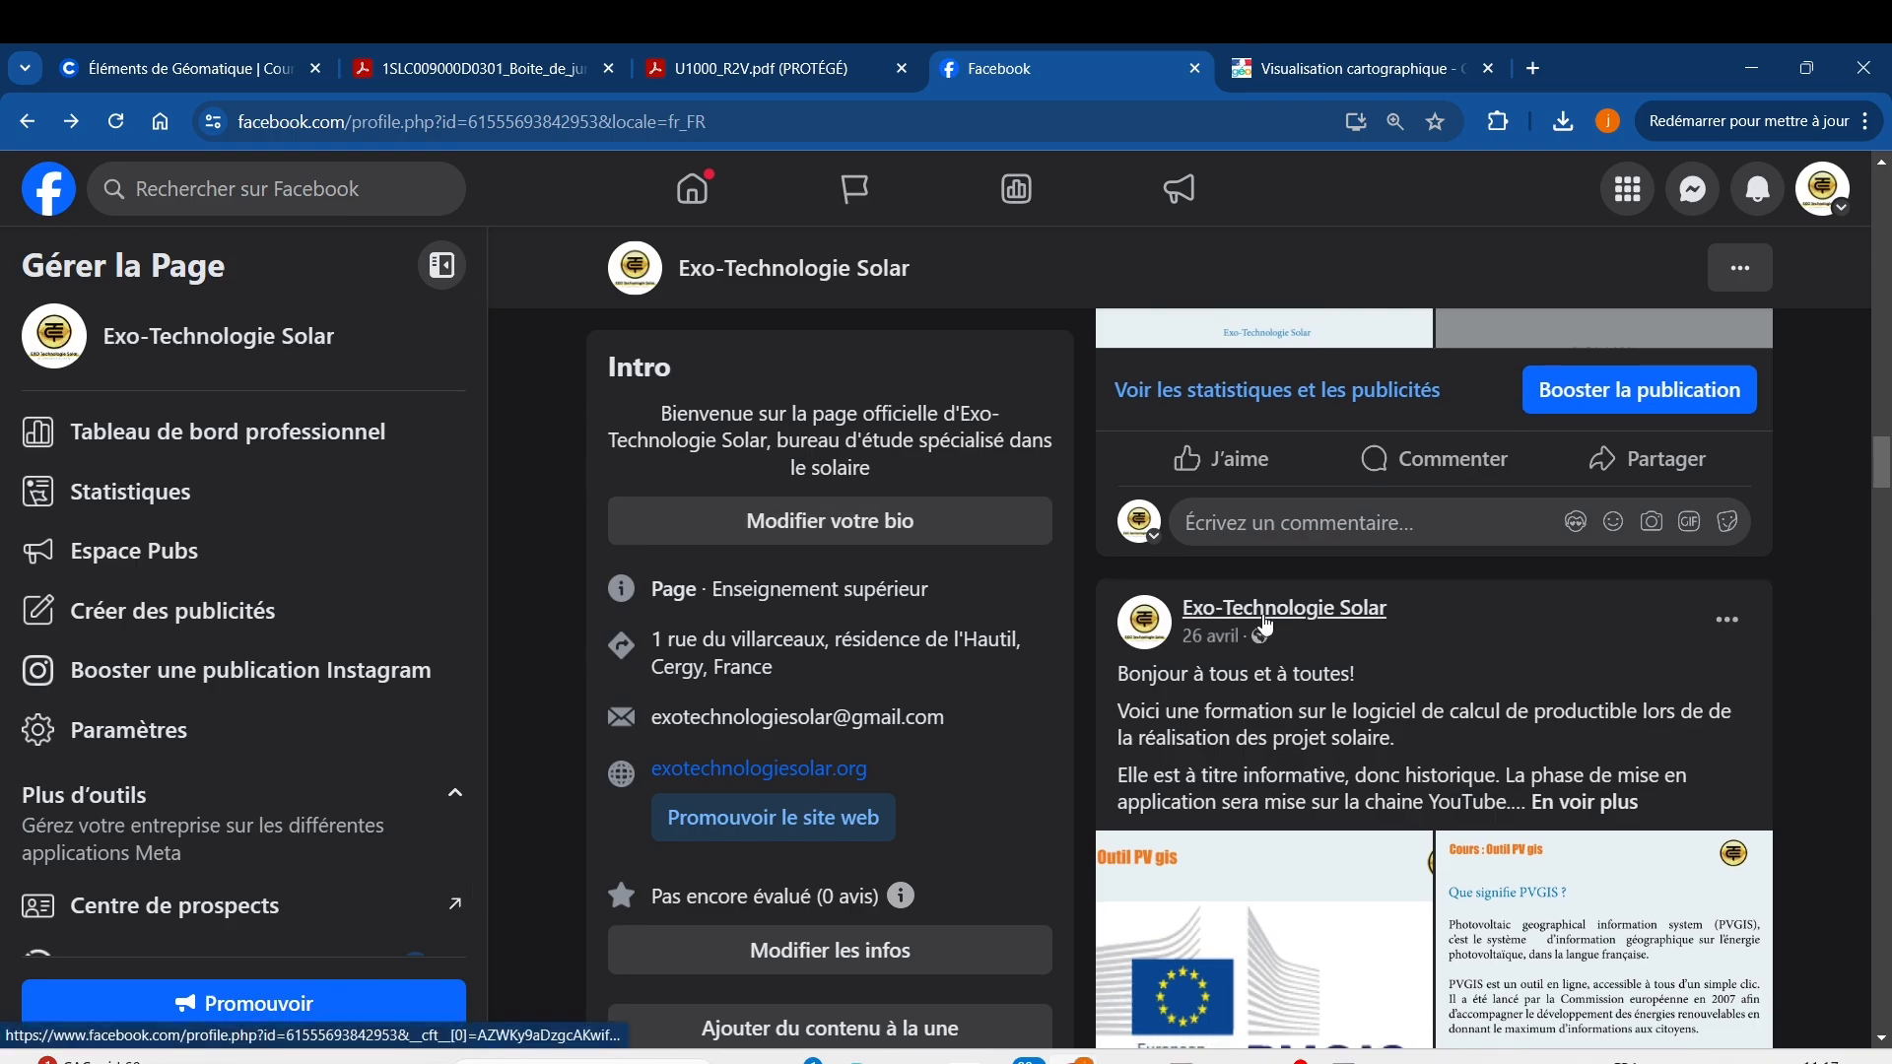
{"action": "scroll", "coordinate": [1400, 551], "scroll_direction": "up", "scroll_amount": 4}
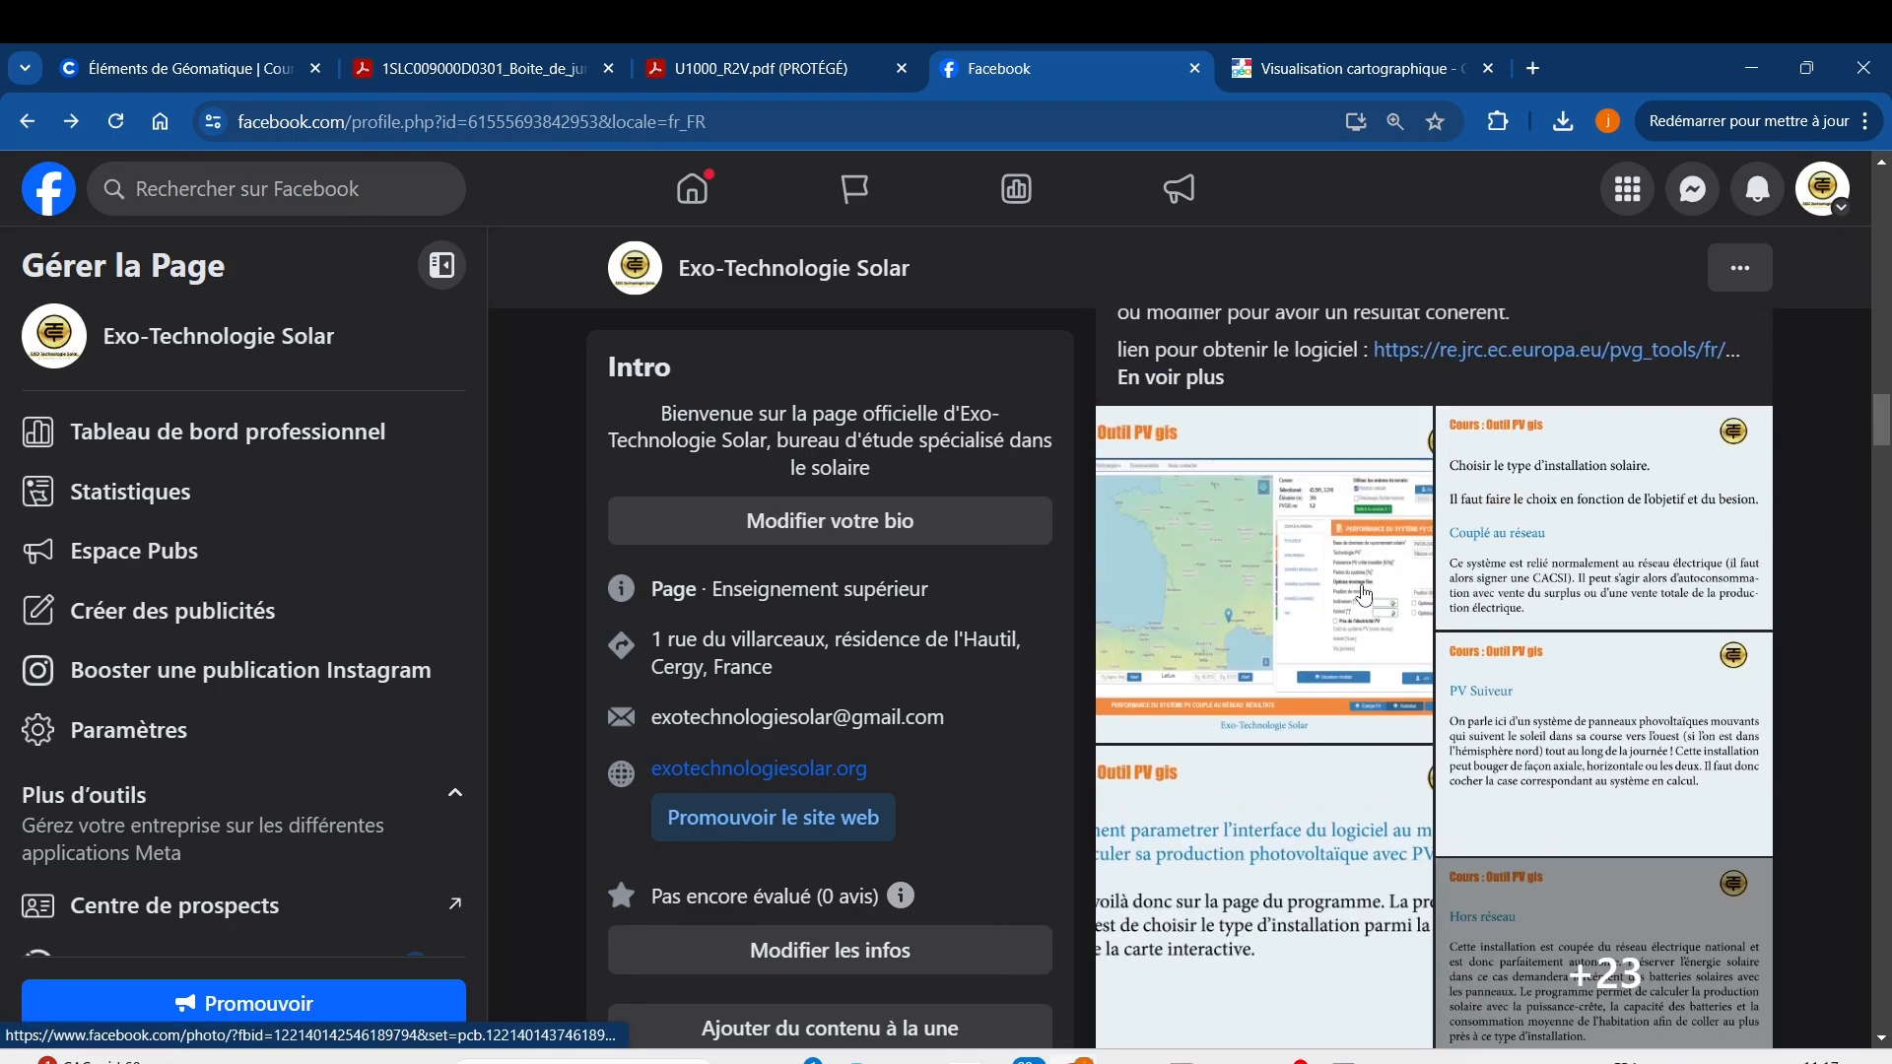
{"action": "left_click", "coordinate": [1362, 586]}
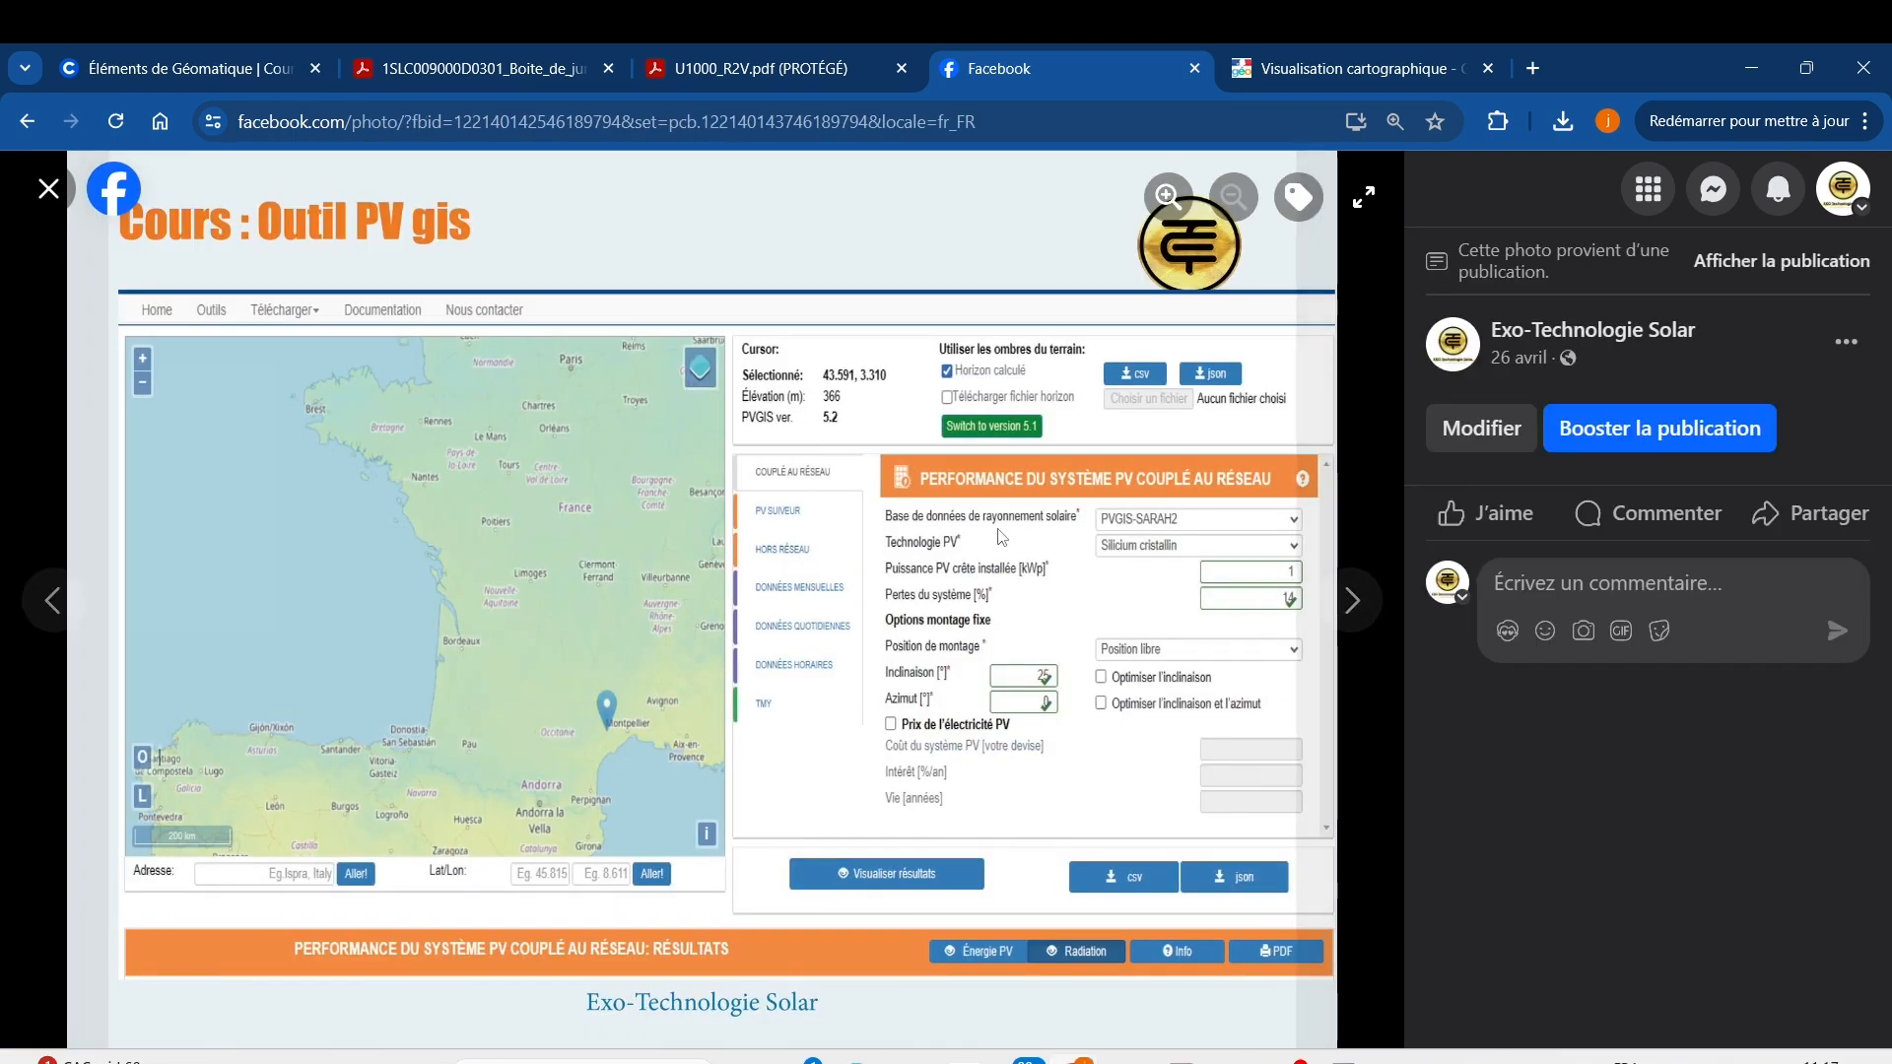
Advance two slides to the rule Azimut PVGIS = Azimut Géoportail − 180.
{"action": "key", "text": "Right"}
{"action": "key", "text": "Right"}
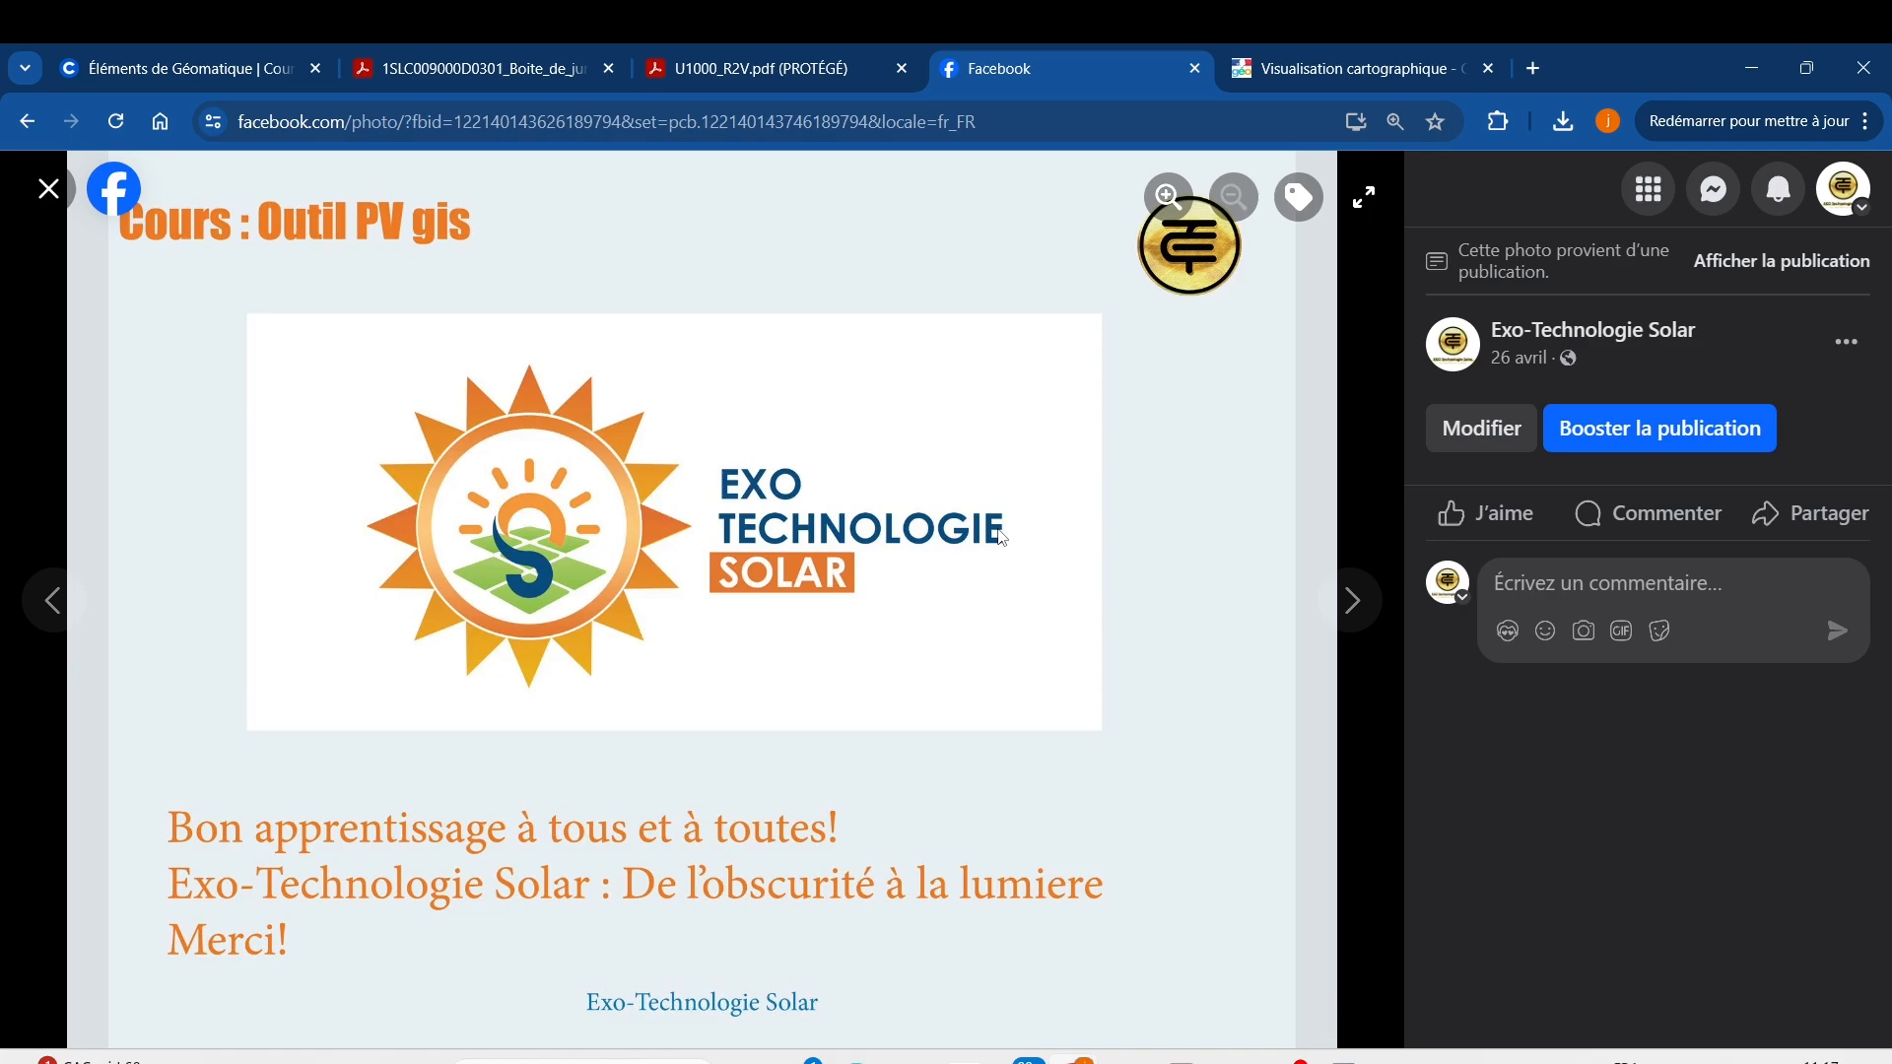
{"action": "key", "text": "Right"}
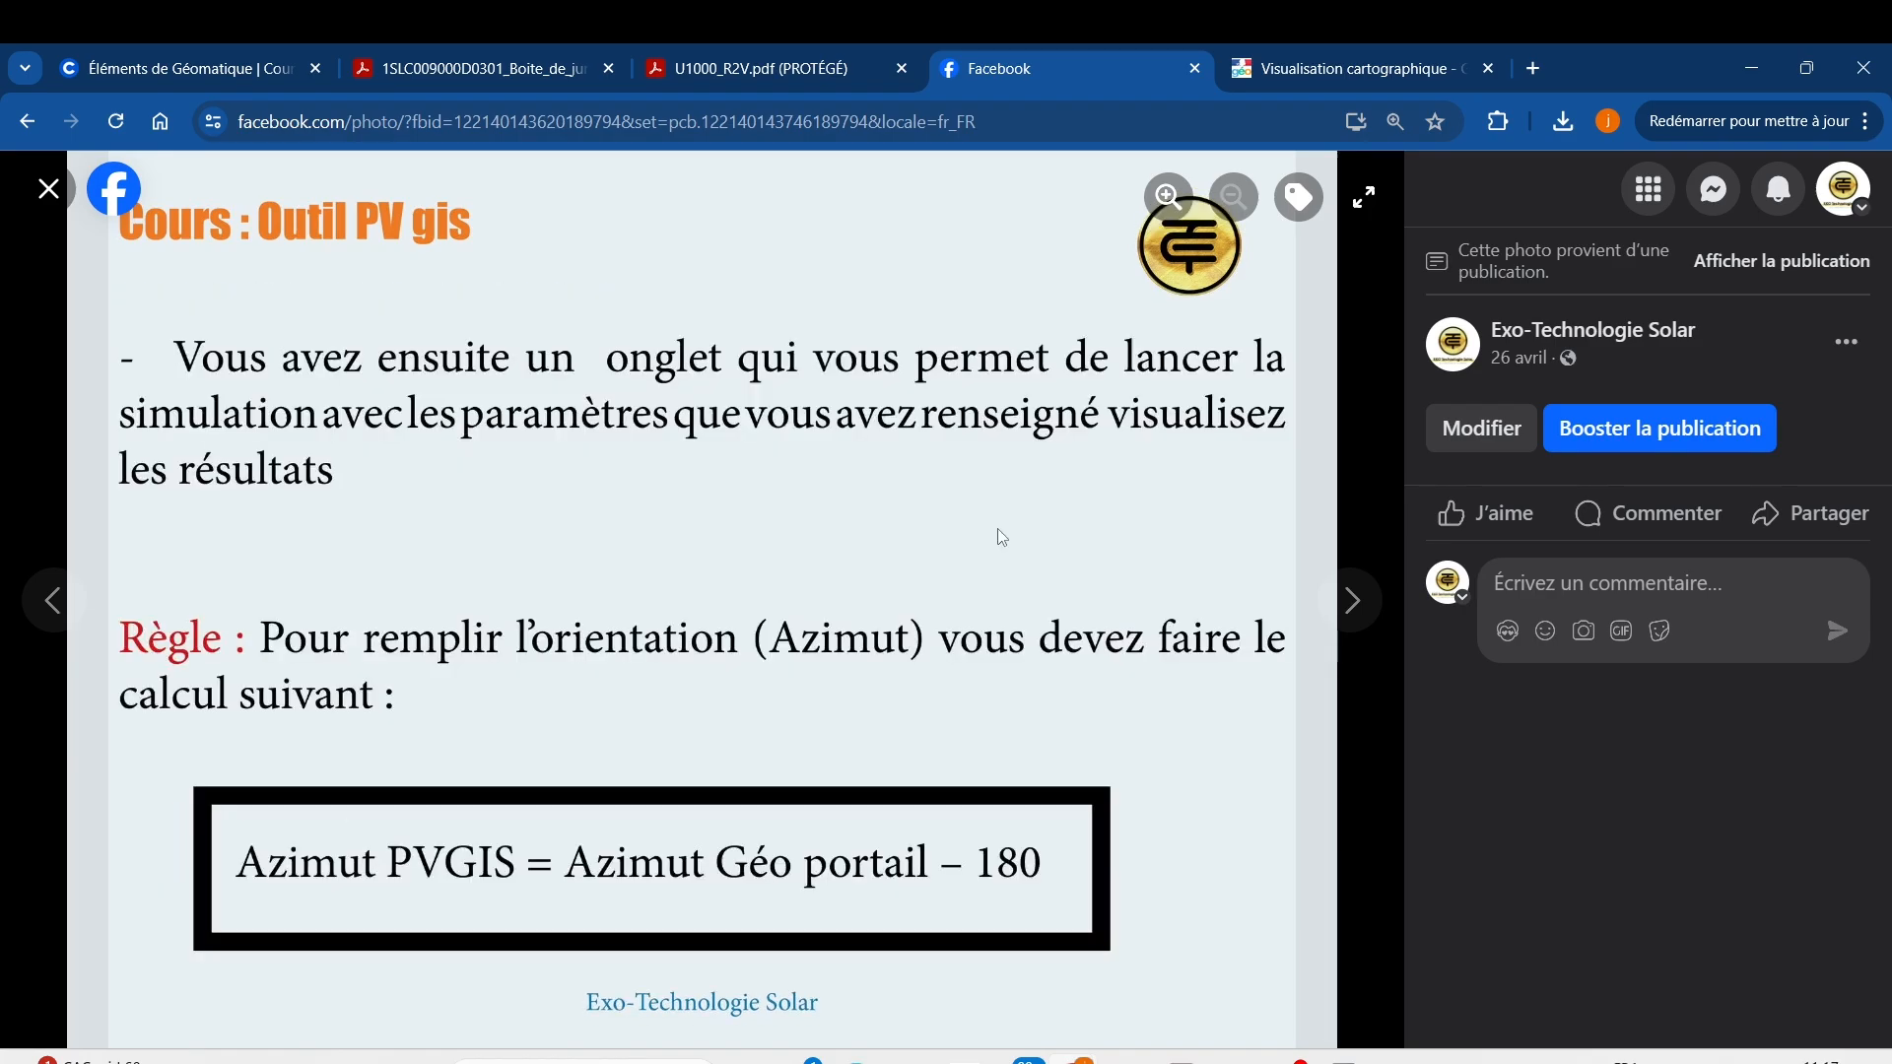